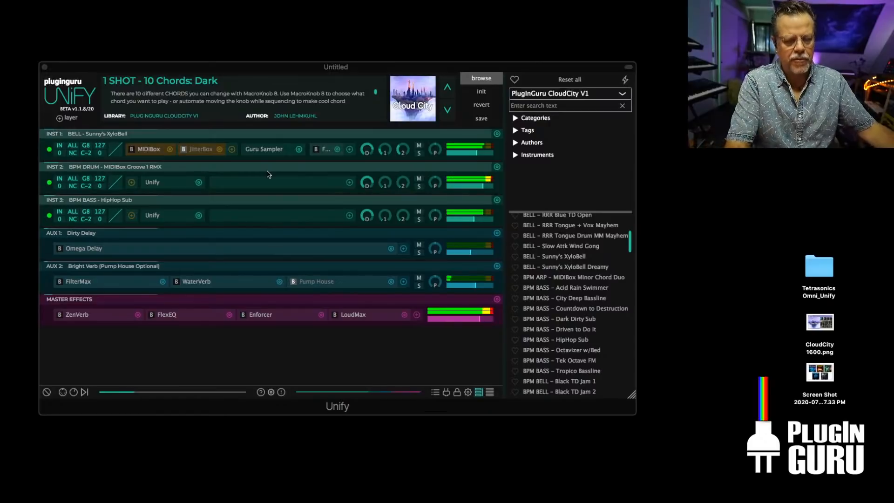
Show the macro knobs and revert the 1 SHOT - 10 Chords: Dark patch to its saved state
click(63, 391)
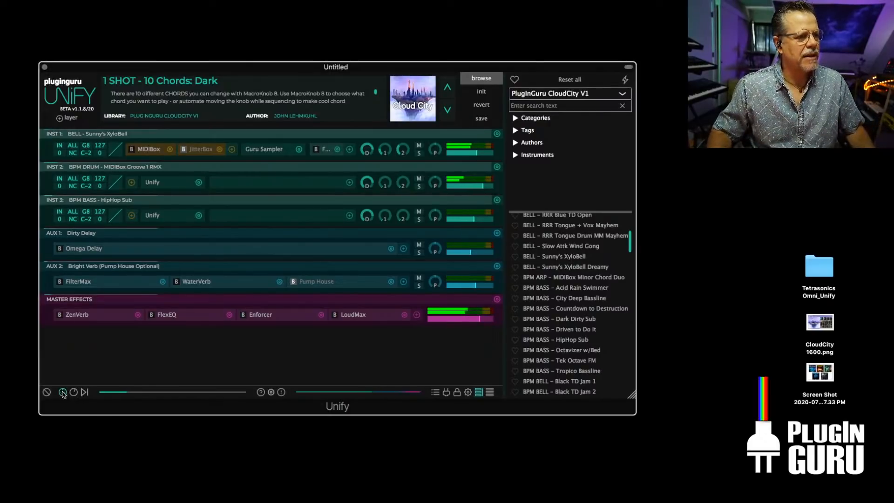
click(74, 391)
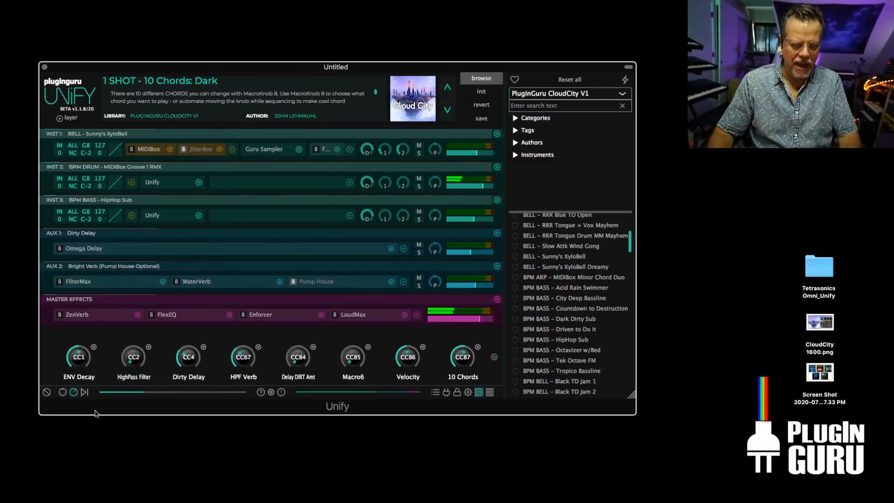
click(486, 108)
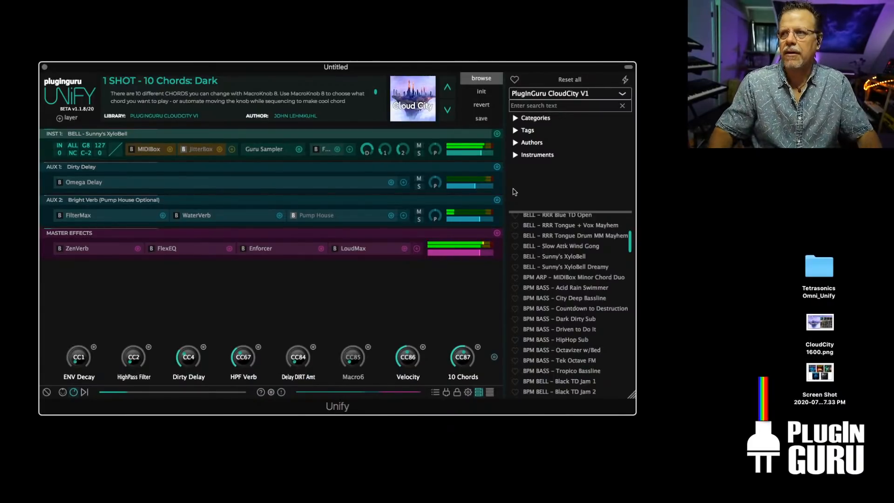
Quit the UAD Meter & Control Panel application running in the background
key(super+Tab)
key(super+Tab)
key(super+Tab)
key(super+Tab)
key(super+Tab)
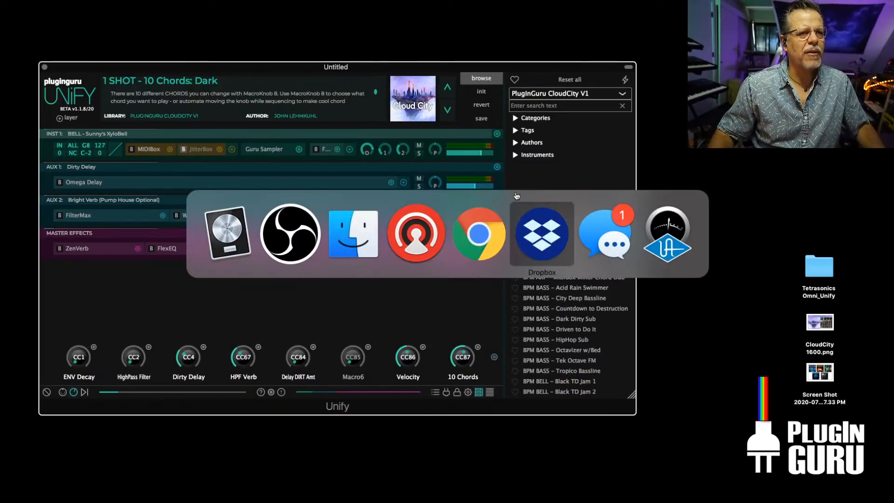
key(super+Tab)
key(super+Tab)
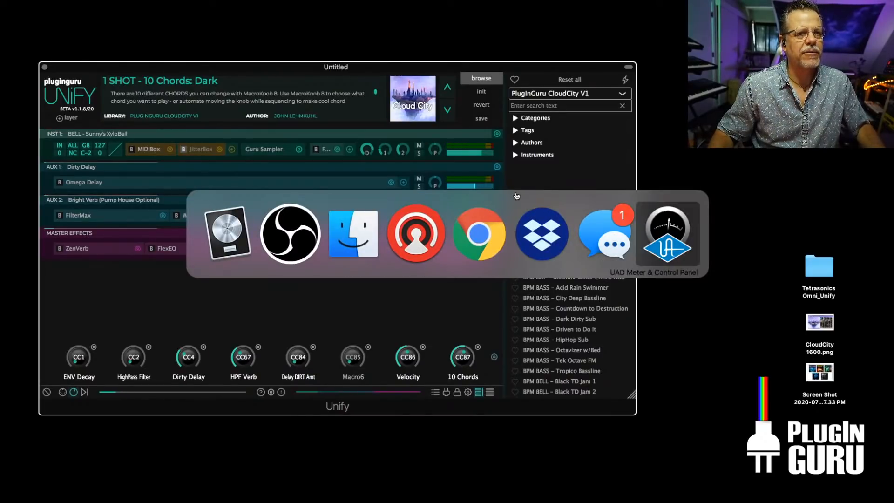
key(super+q)
Go through the remaining open applications and return to the Unify window
key(super+Tab)
key(super+Tab)
key(super+Tab)
key(super+Tab)
key(super+Tab)
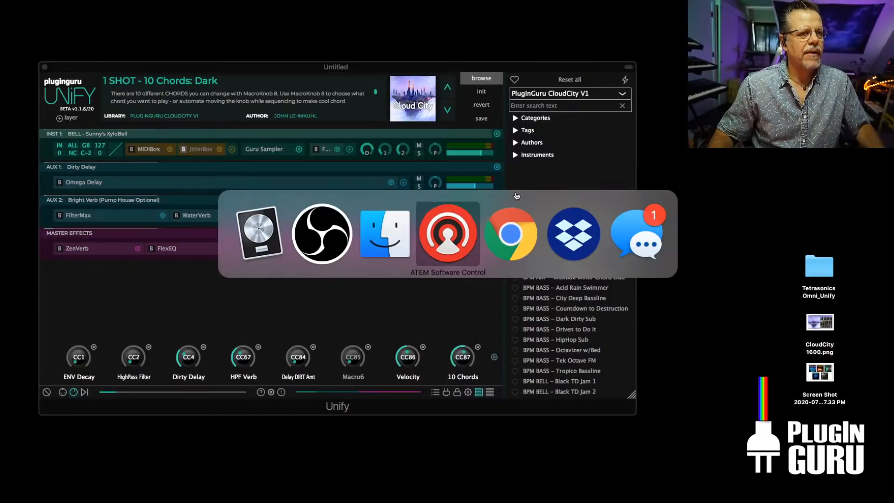
key(super+Tab)
key(super+q)
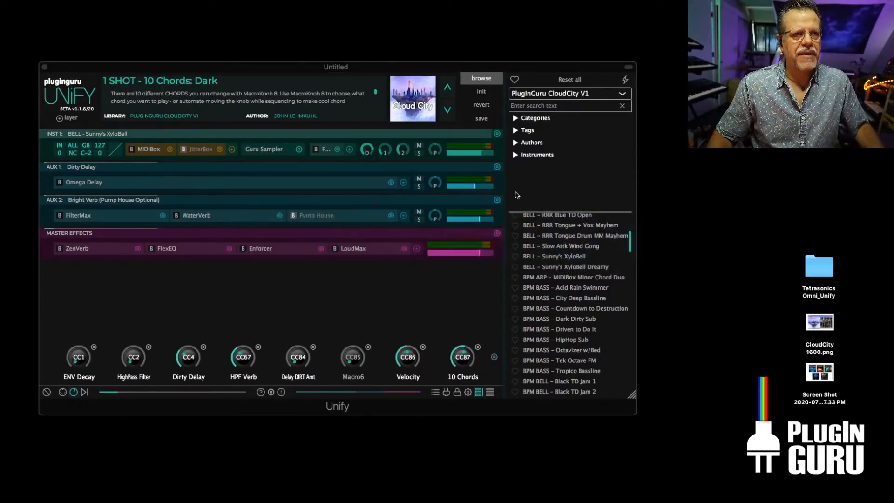
key(super+Tab)
key(super+Tab)
key(super+Tab)
key(super+Tab)
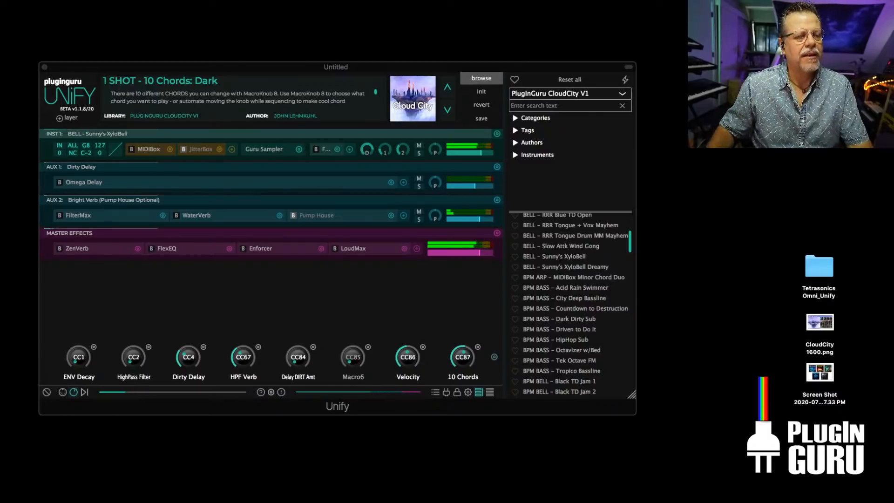
Search the PlugInGuru CloudCity V1 library for patches matching "cc bonus" and look at the available tags
scroll(557, 283, up, 20)
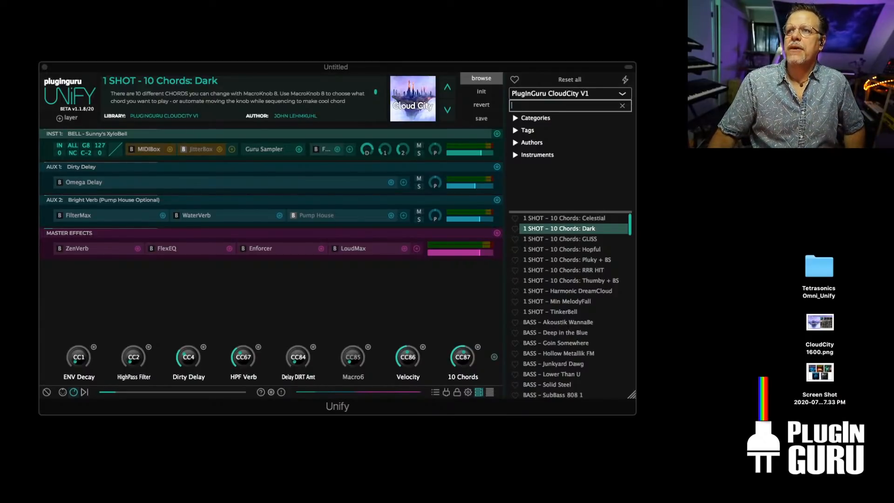
click(570, 68)
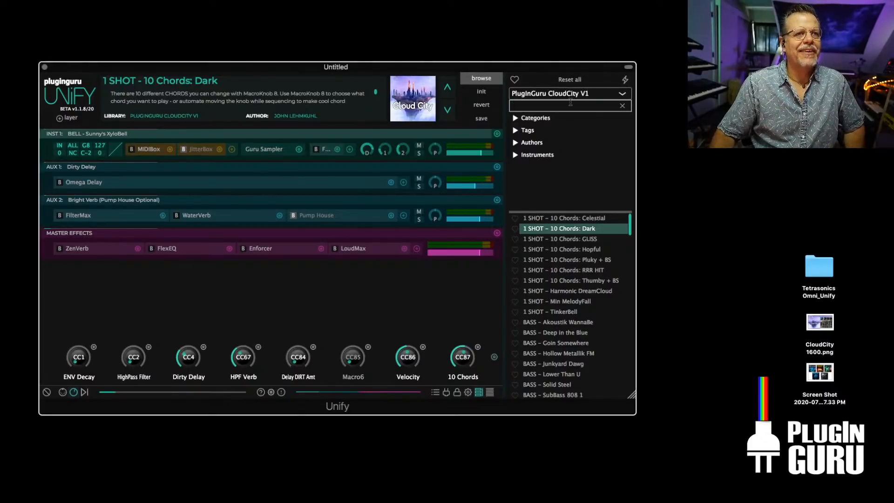
text(cc bo)
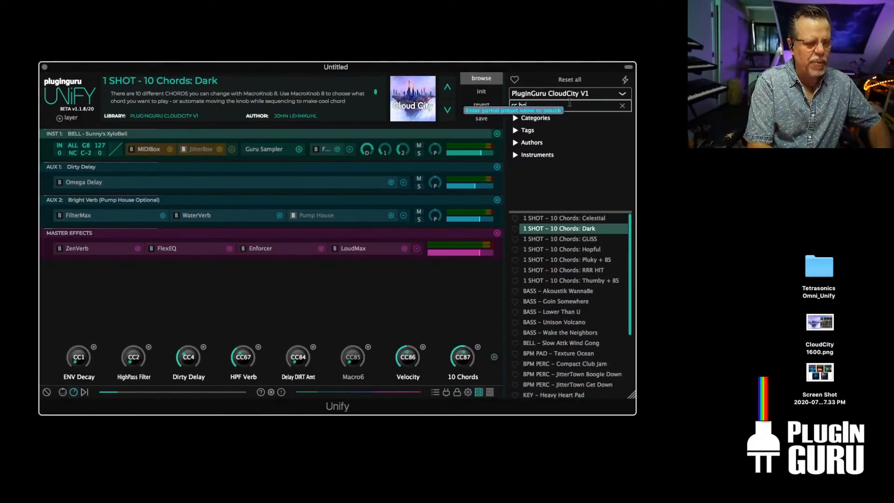
text(nus)
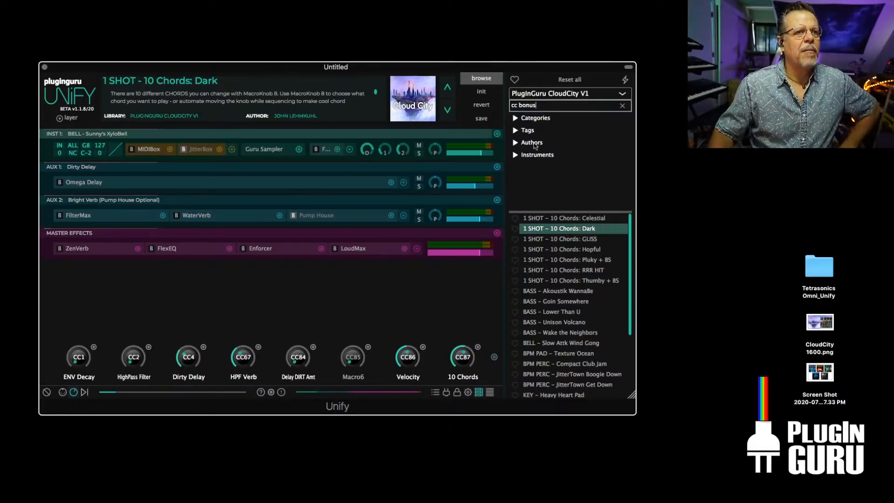
click(515, 131)
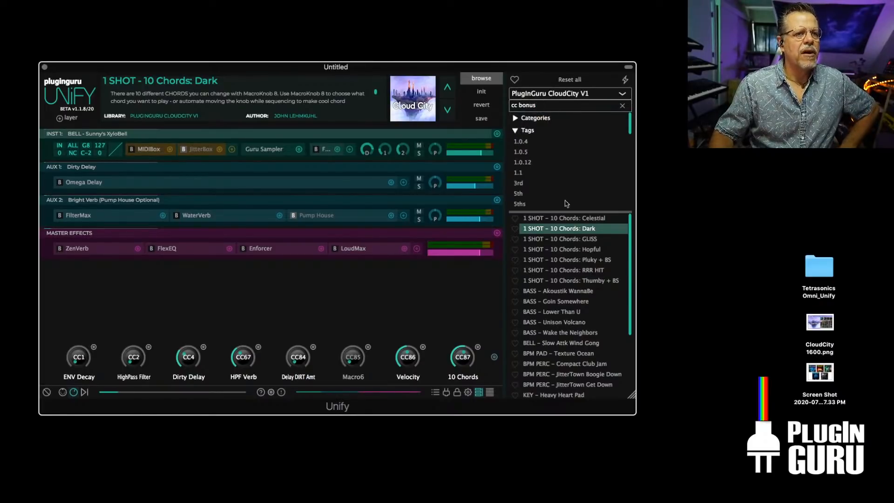
click(515, 130)
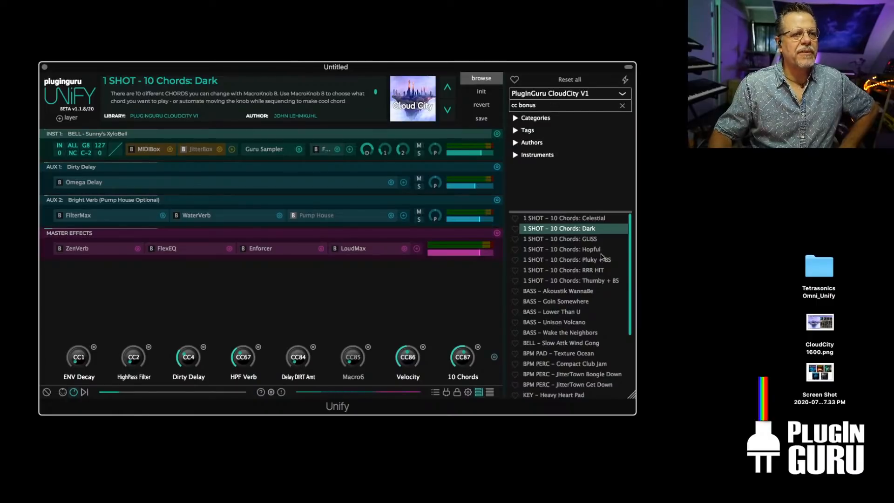
Browse the filtered bonus patches and load PERC - Compact Conga
scroll(591, 268, down, 5)
scroll(591, 268, up, 5)
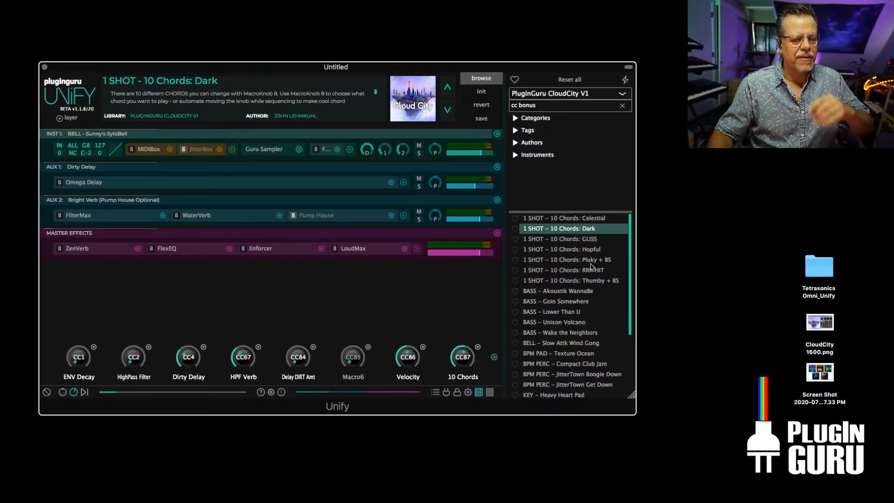
scroll(591, 268, down, 3)
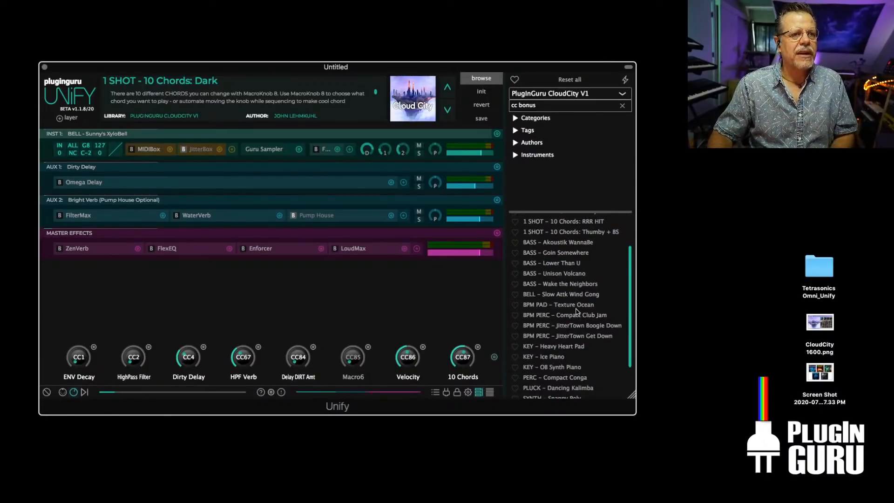
scroll(569, 321, down, 3)
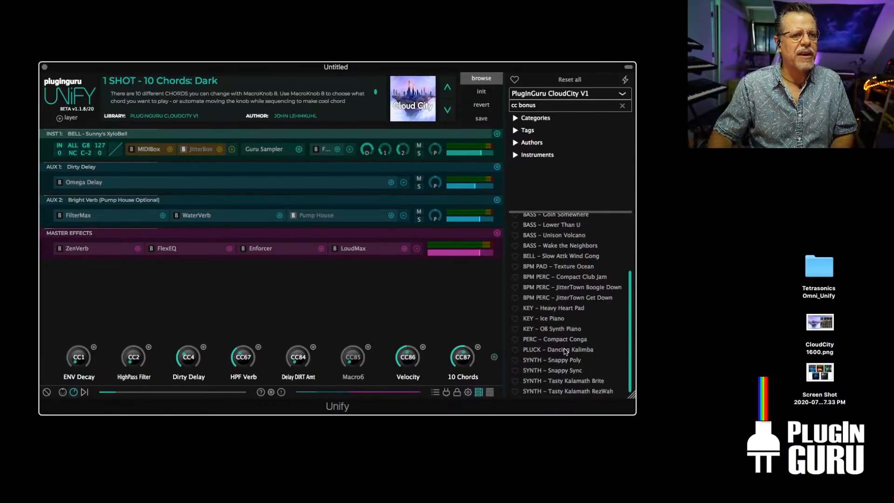
click(564, 340)
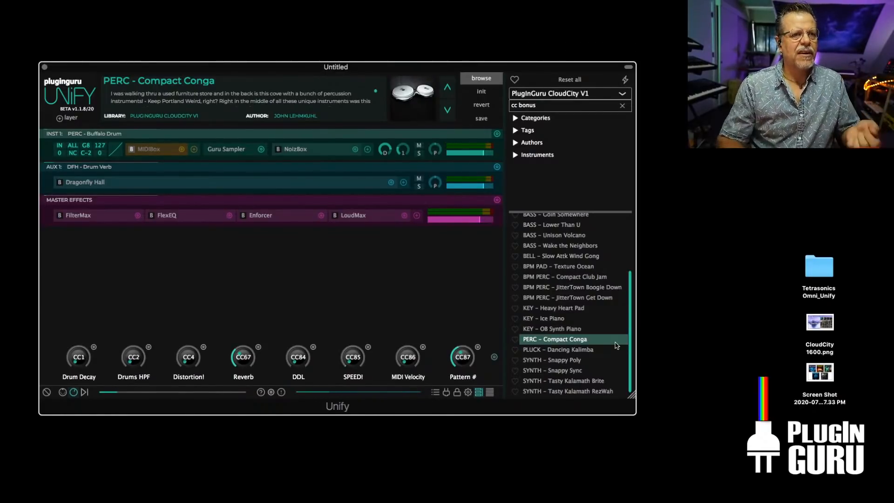
Set the MIDIBox on the PERC - Buffalo Drum layer to pattern 01 - Passion A (36) and close its editor
double_click(144, 150)
click(288, 102)
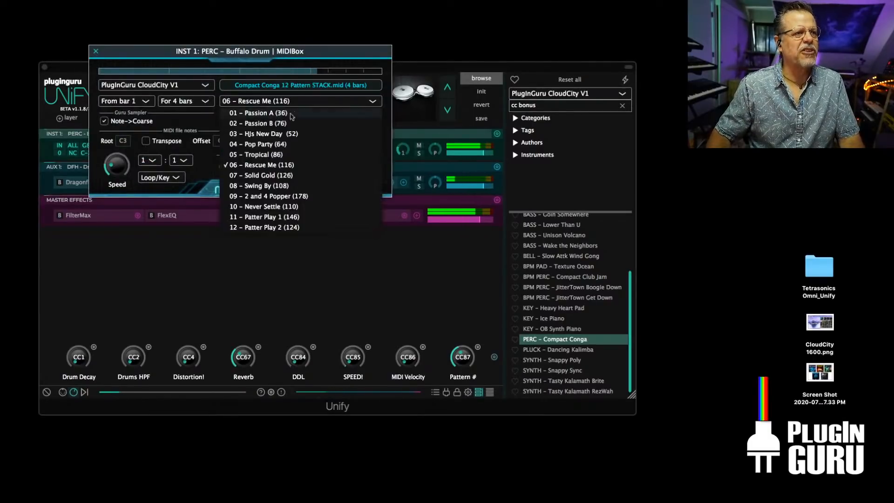
click(275, 114)
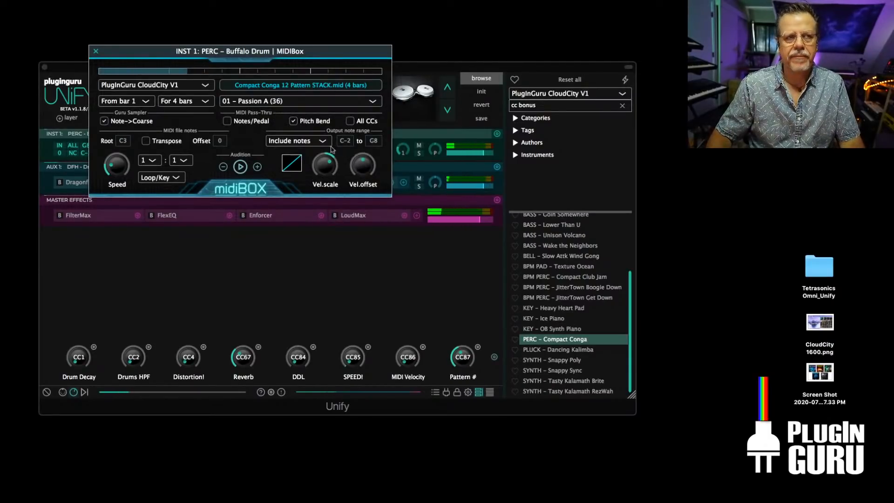
click(96, 51)
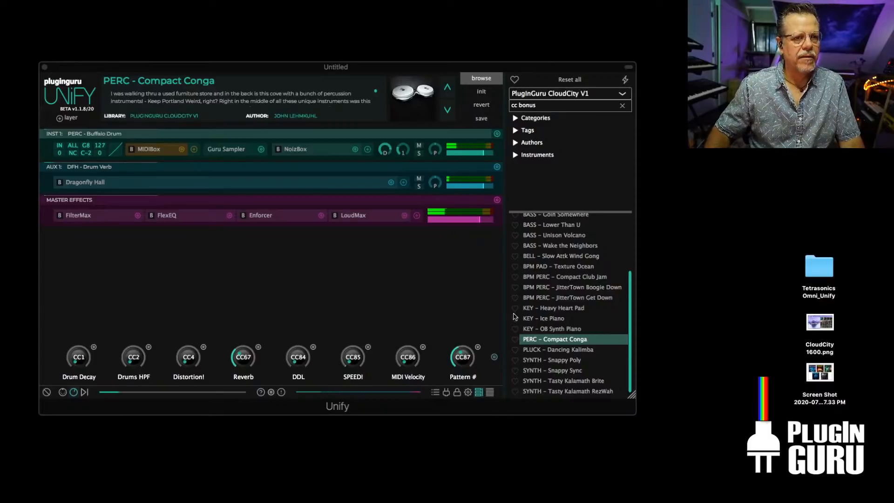
Look over the filtered bonus patches and clear the "cc bonus" search to list the whole library
scroll(564, 284, up, 3)
scroll(564, 282, down, 3)
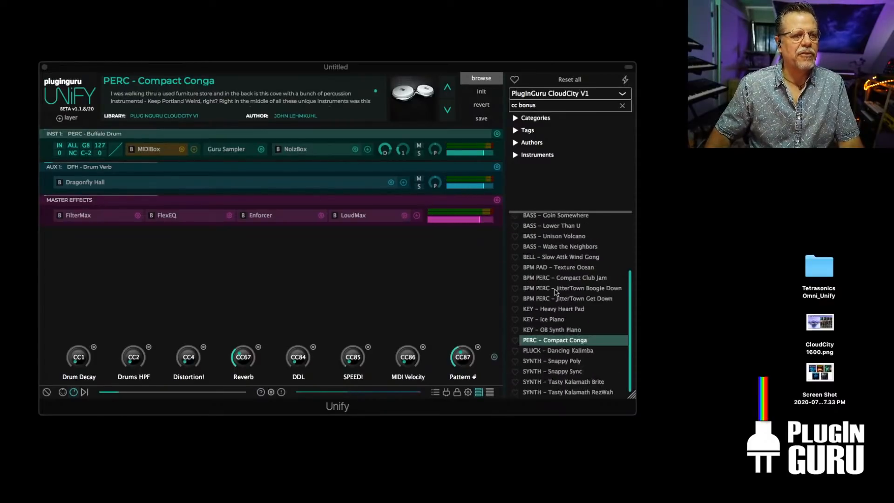
click(622, 106)
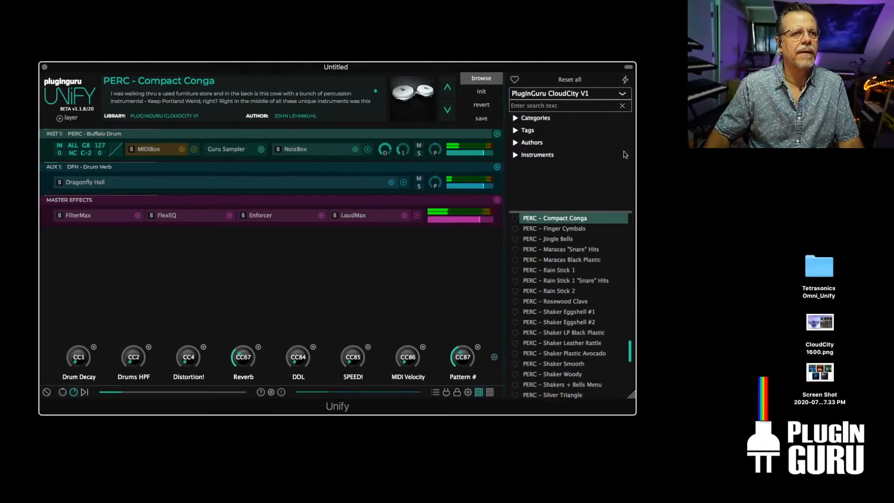
Load BPM DRUM - Hip Skip Numbers Rule into a new Unify layer and lower that layer's volume slightly
scroll(554, 308, down, 5)
scroll(553, 316, up, 10)
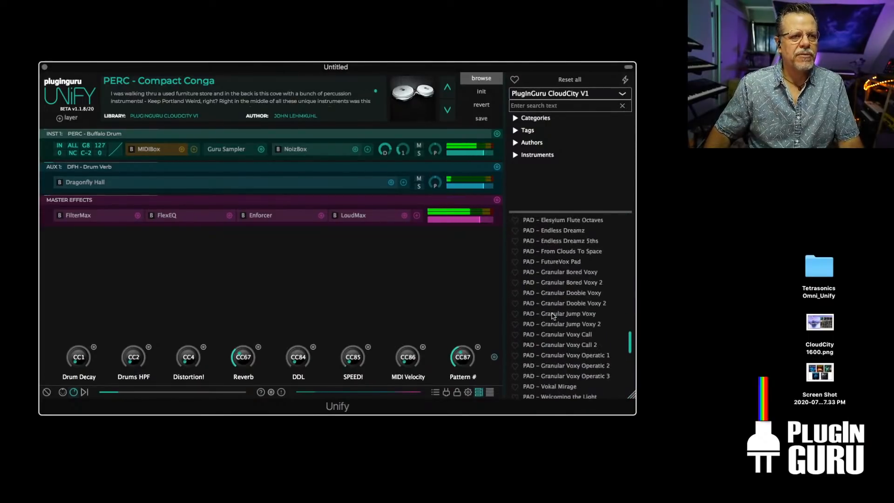
scroll(553, 315, up, 15)
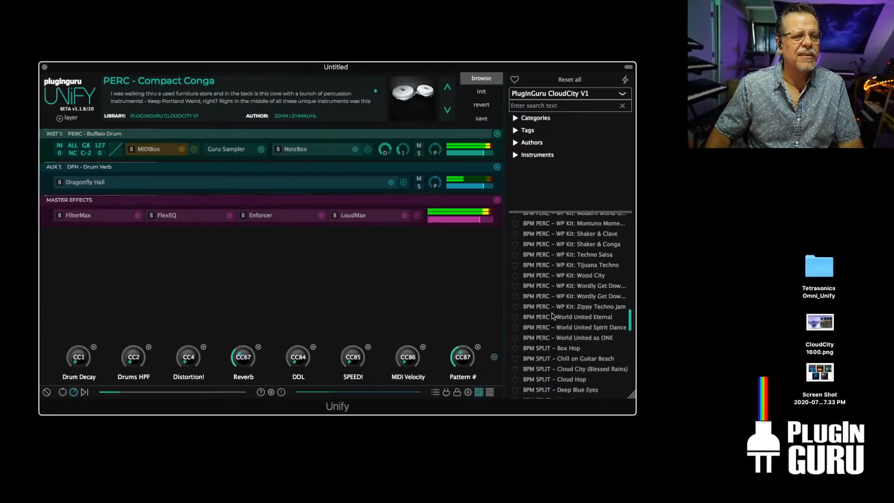
scroll(552, 316, up, 10)
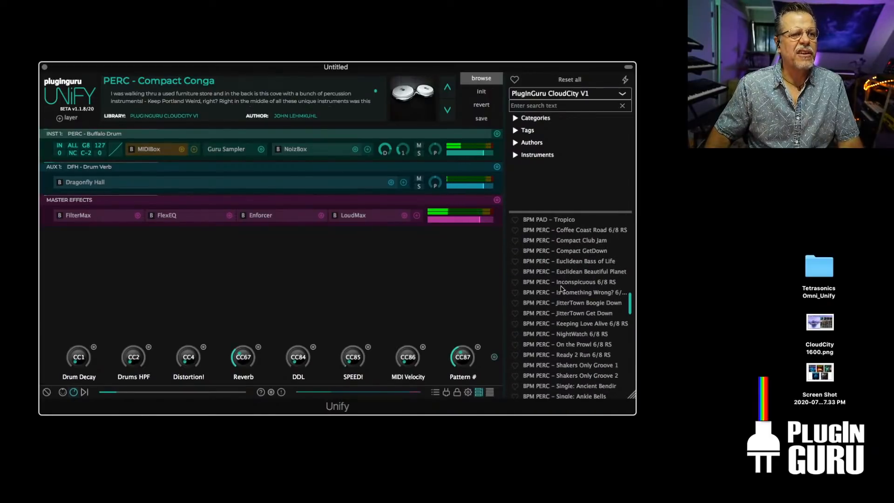
scroll(562, 287, up, 10)
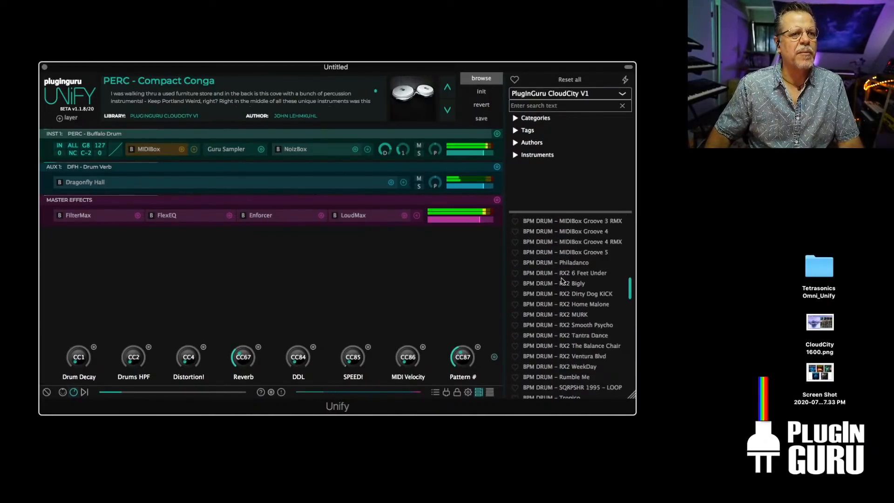
scroll(563, 280, up, 6)
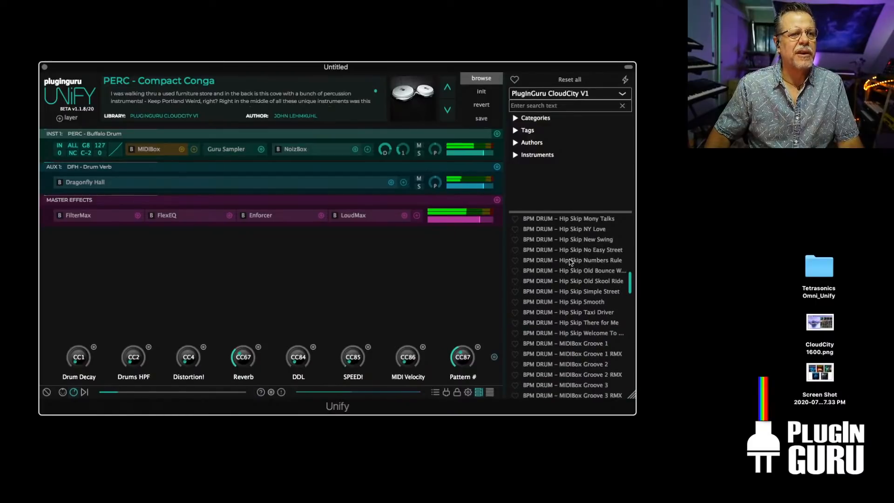
right_click(571, 262)
click(455, 231)
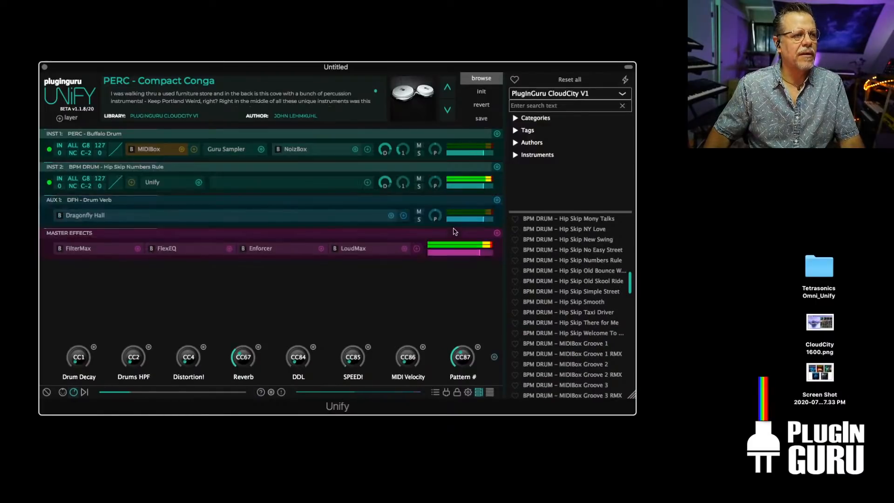
mouse_move(484, 186)
drag(483, 186, 481, 187)
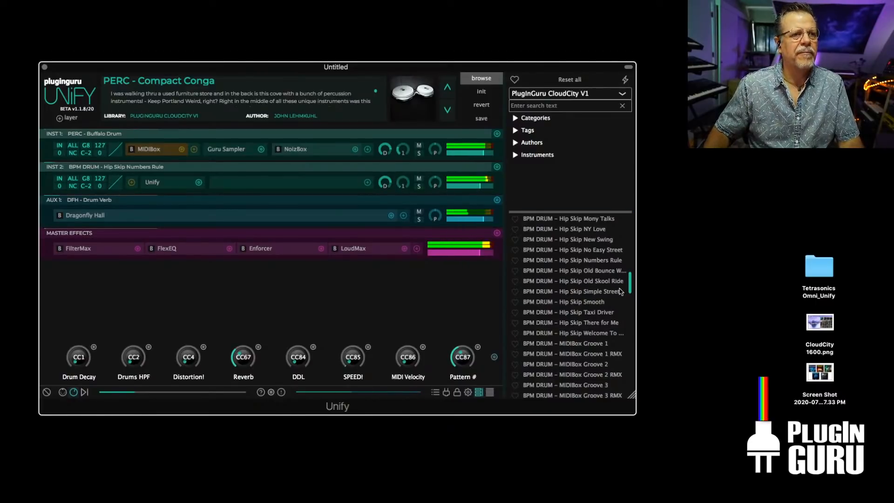
Load BPM DRUM - DTempo Retro Rockr v2 into a new Unify layer with no pitch shift
scroll(566, 288, up, 5)
scroll(566, 288, up, 6)
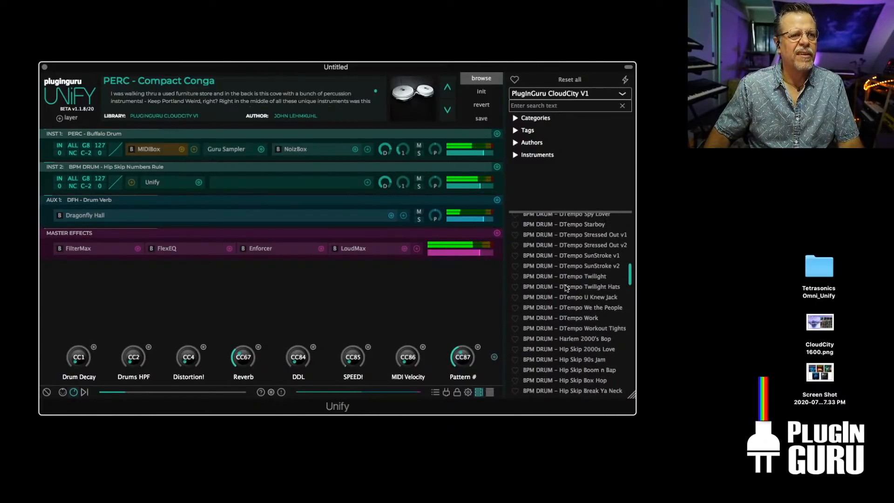
right_click(580, 271)
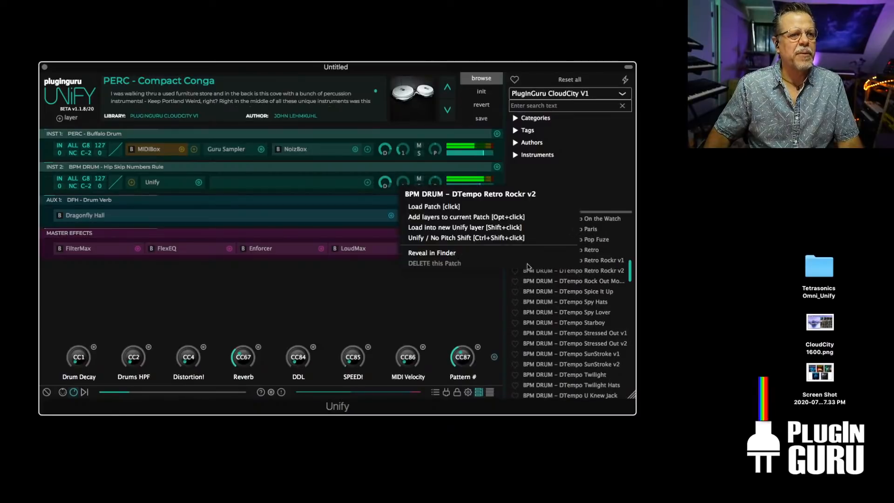
click(458, 238)
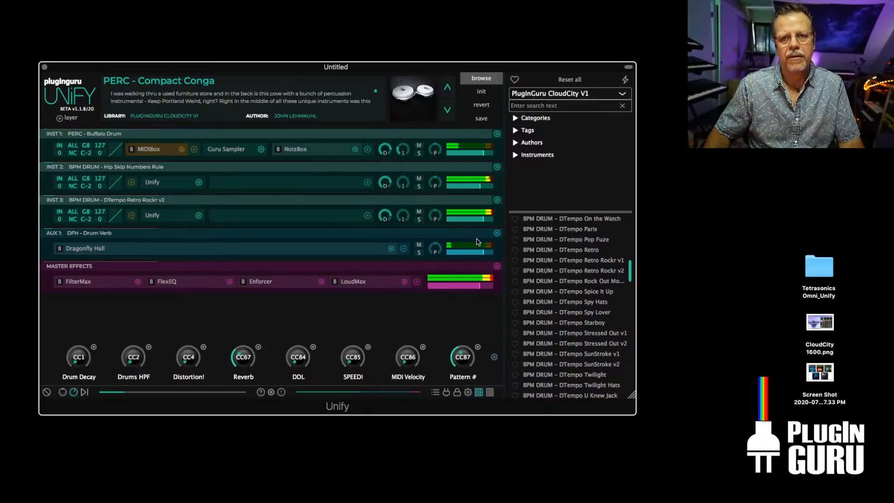
Set the MIDIBox on the PERC - Buffalo Drum layer to pattern 02 - Passion B (76)
click(155, 151)
click(265, 104)
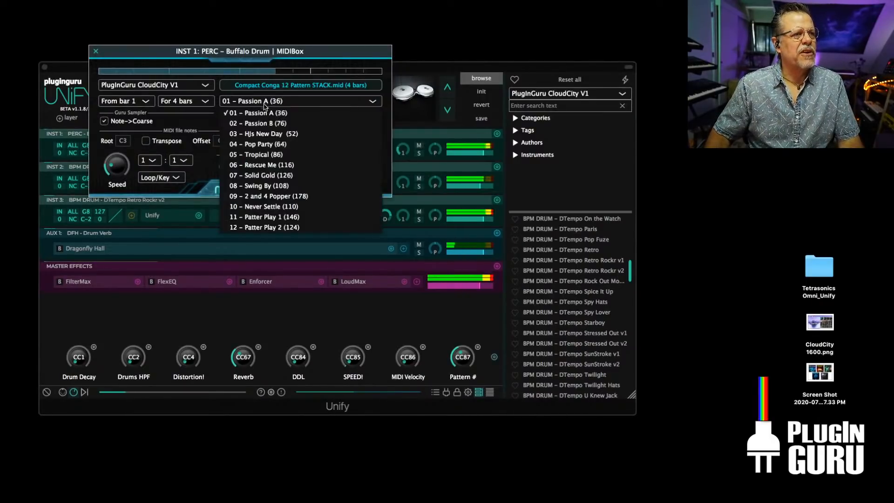
click(268, 125)
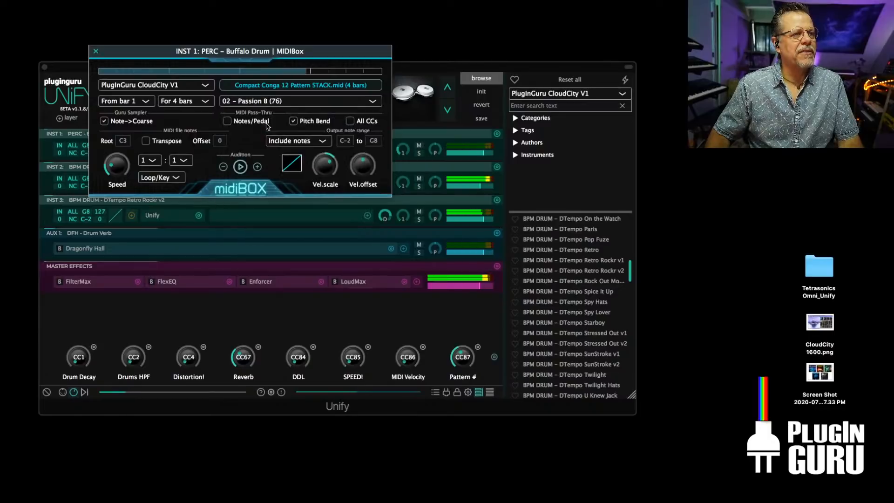
Set the Buffalo Drum layer's MIDIBox to pattern 03 - HJs New Day (52) and briefly solo that layer
click(280, 103)
click(271, 134)
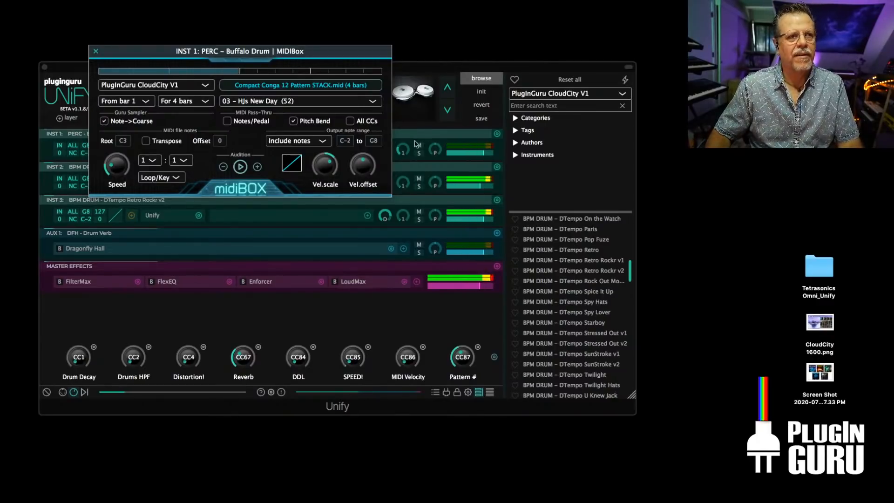
click(419, 154)
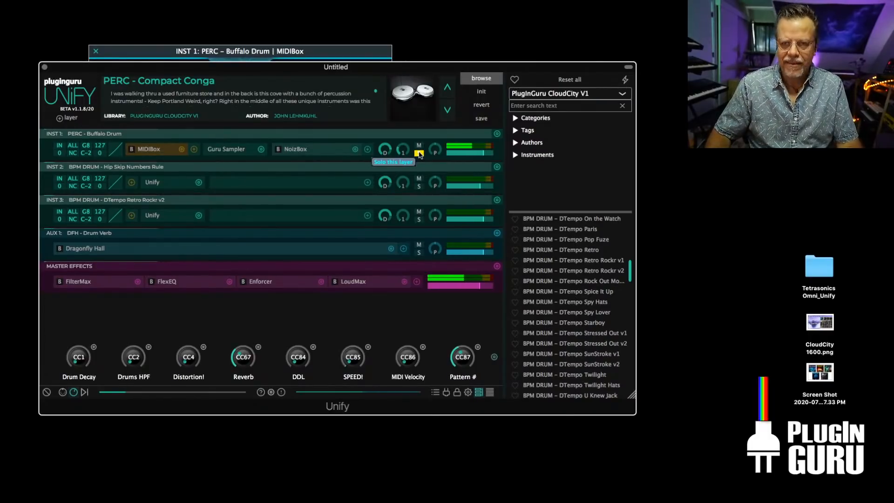
click(420, 154)
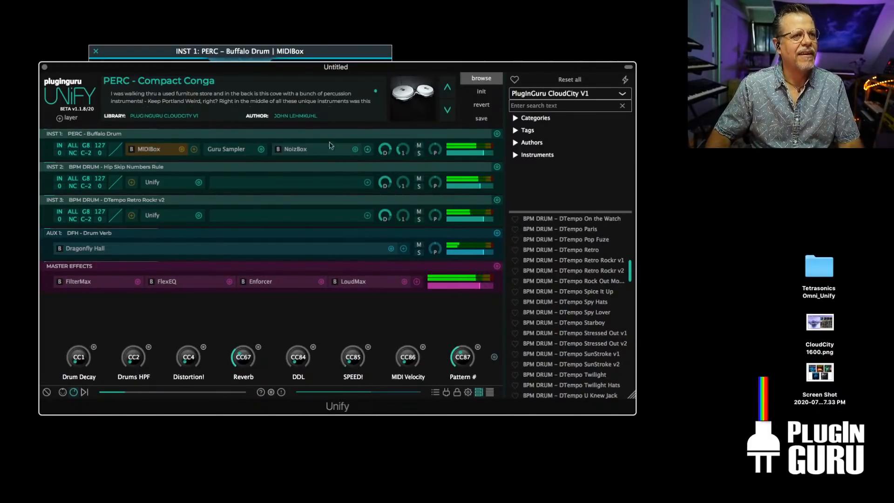
Set the Buffalo Drum layer's MIDIBox to pattern 06 - Rescue Me (116) and slightly raise its velocity scale
double_click(156, 151)
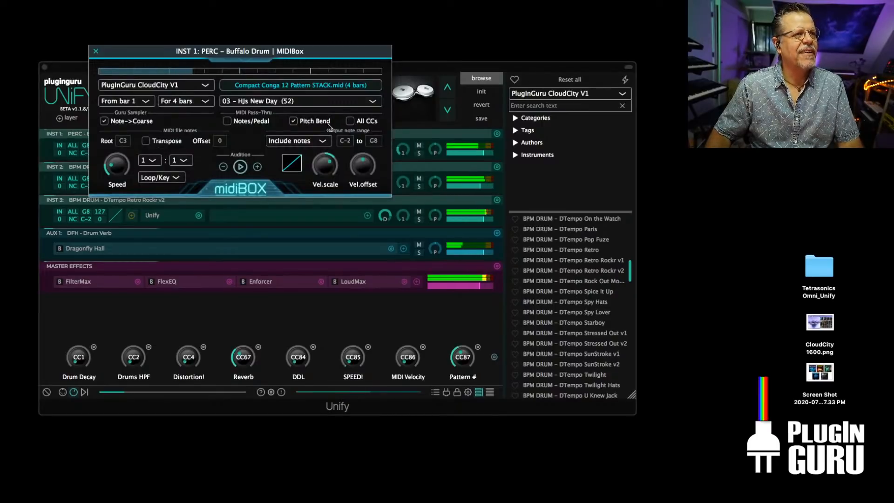
click(321, 102)
click(280, 165)
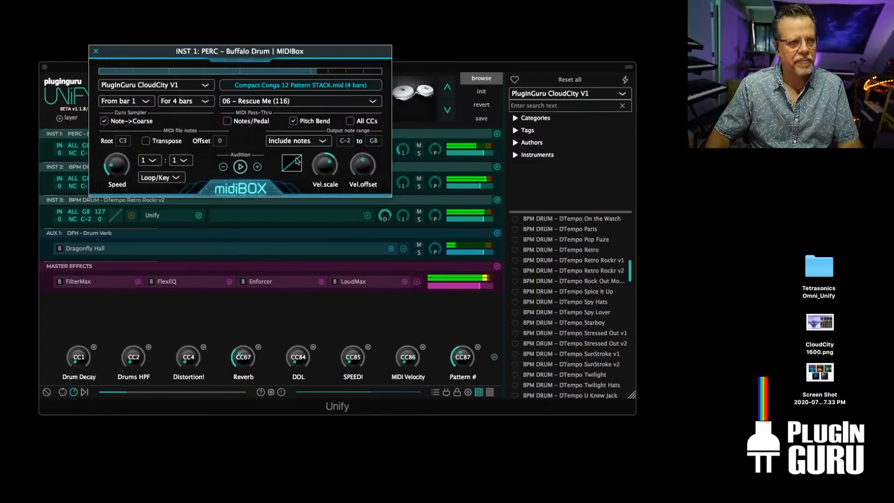
mouse_move(325, 169)
mouse_down()
mouse_move(326, 154)
mouse_move(325, 162)
mouse_up()
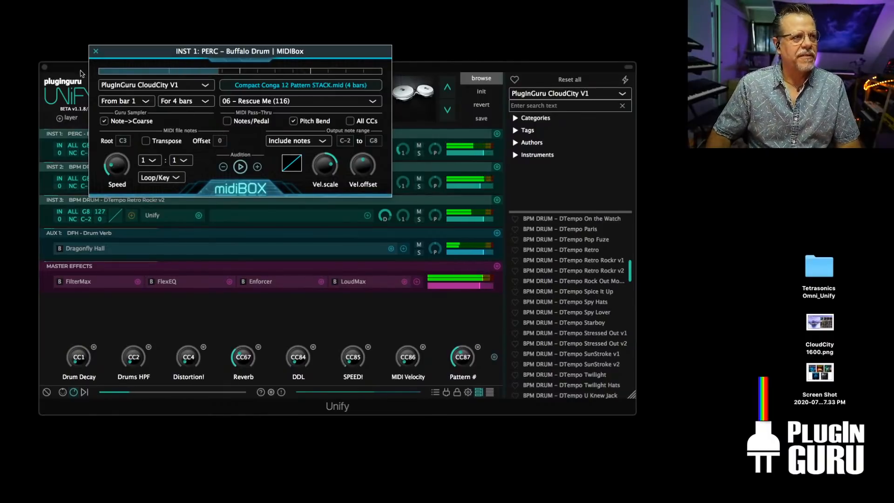
click(96, 51)
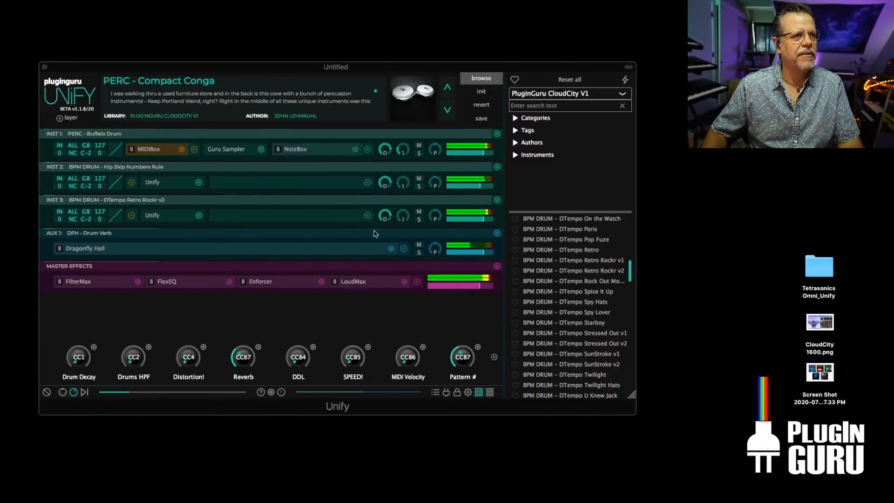
In the Buffalo Drum layer's Guru Sampler, adjust the amplitude decay and lower the Coarse tuning after trying it at 12 semitones
click(230, 150)
click(231, 150)
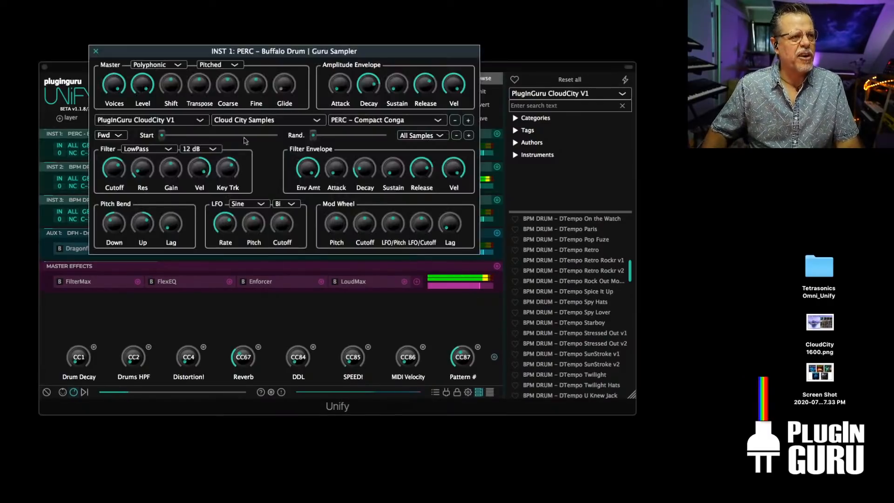
drag(236, 76, 238, 72)
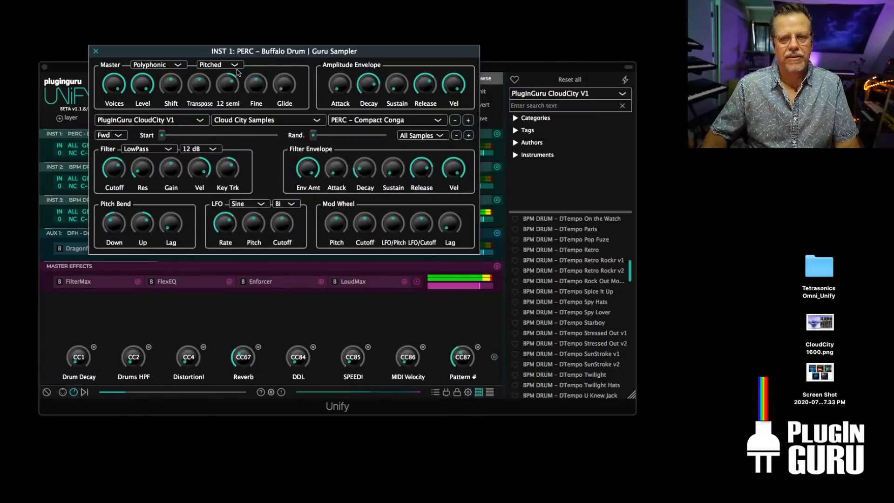
drag(376, 88, 363, 134)
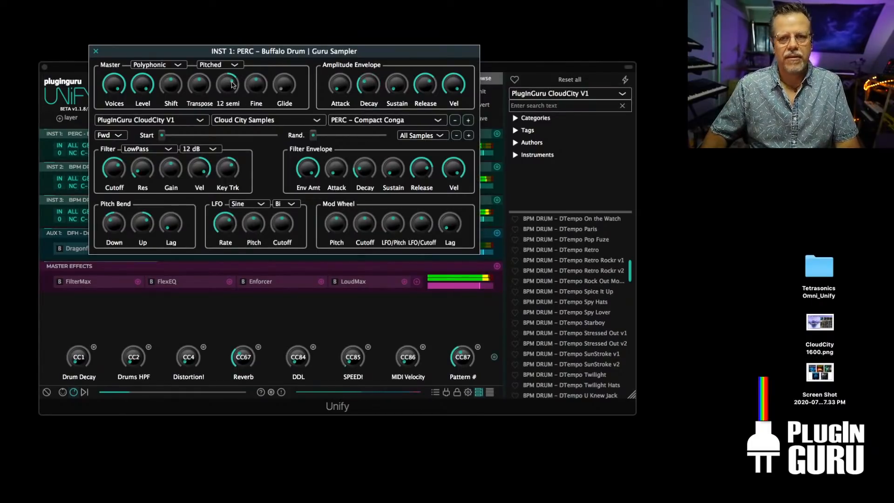
drag(365, 88, 366, 78)
drag(227, 84, 222, 116)
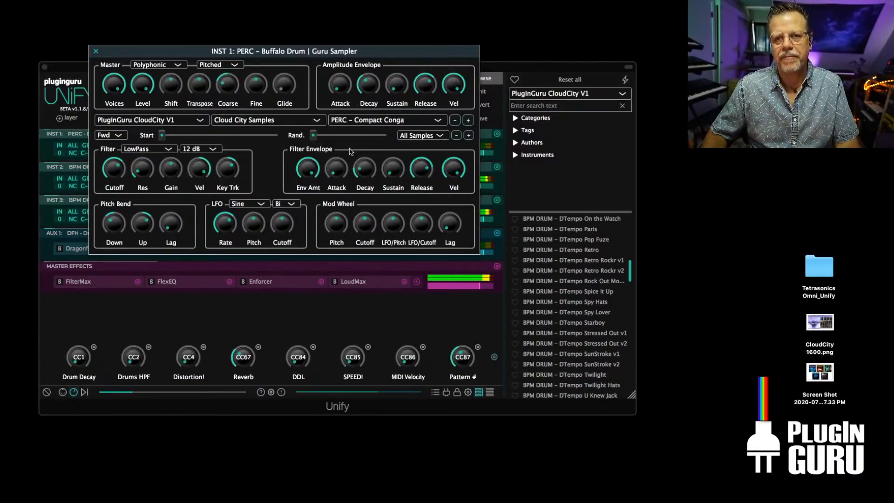
click(96, 51)
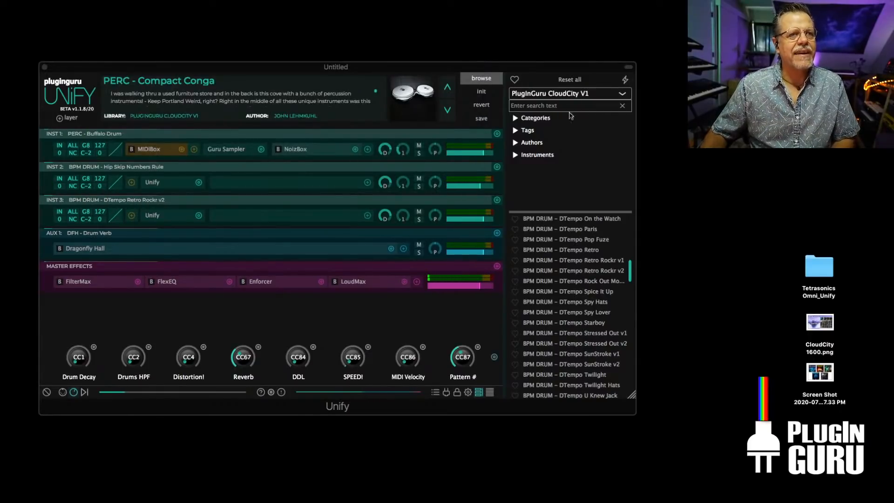
Filter the CloudCity patches by "cc bonus" and show the start of the filtered list
click(551, 109)
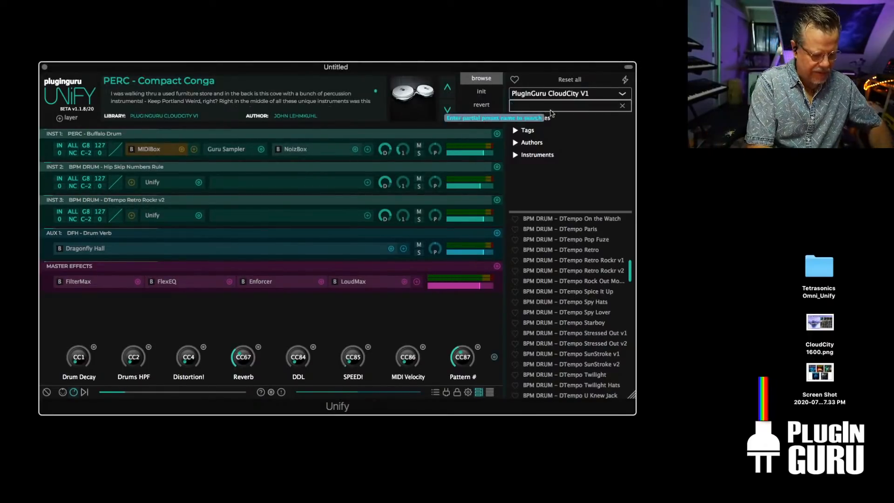
text(cc bonus)
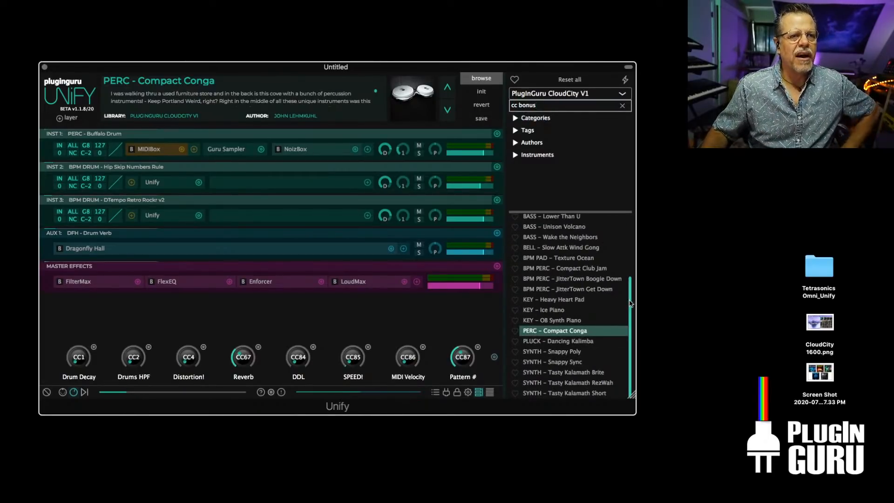
drag(630, 302, 629, 196)
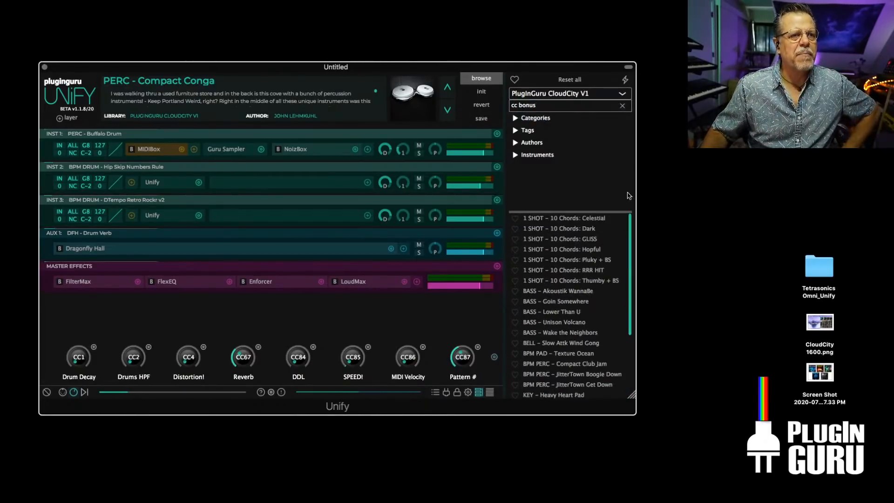
Load the BASS - Akoustik WannaBe patch and lower its instrument layers, bringing BASS - SubBass 1 to -16.00 dB
click(561, 292)
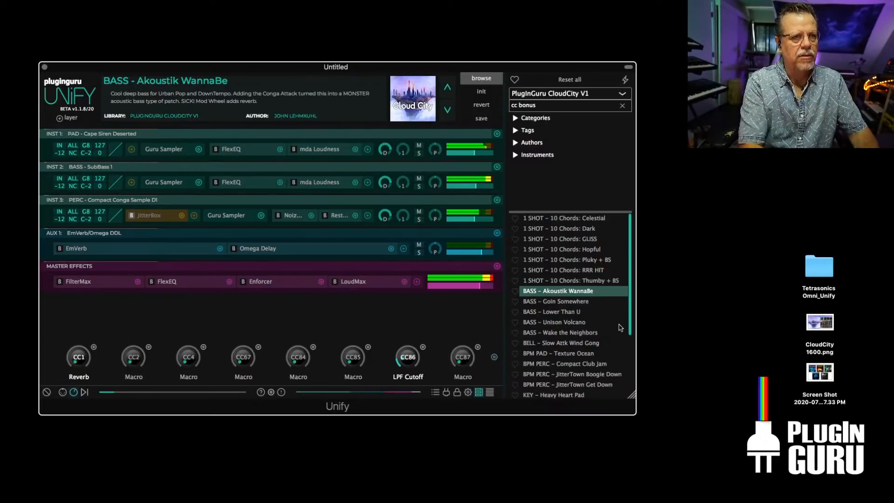
mouse_move(475, 188)
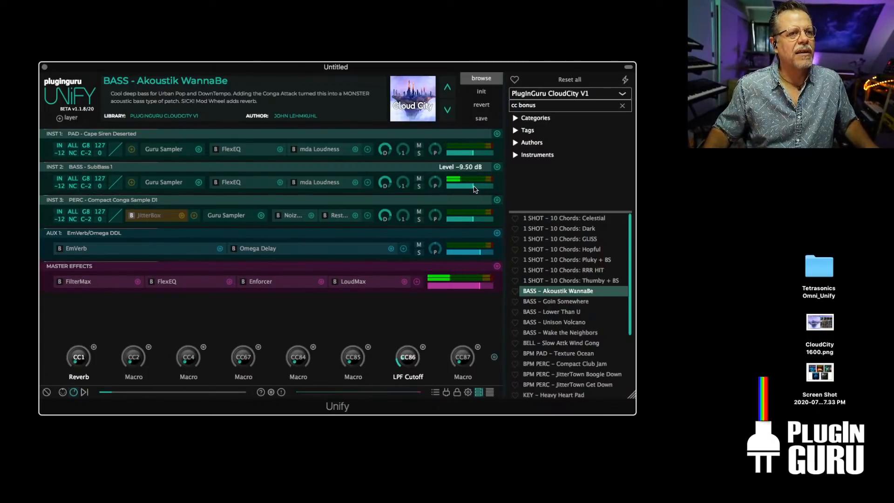
drag(475, 188, 471, 190)
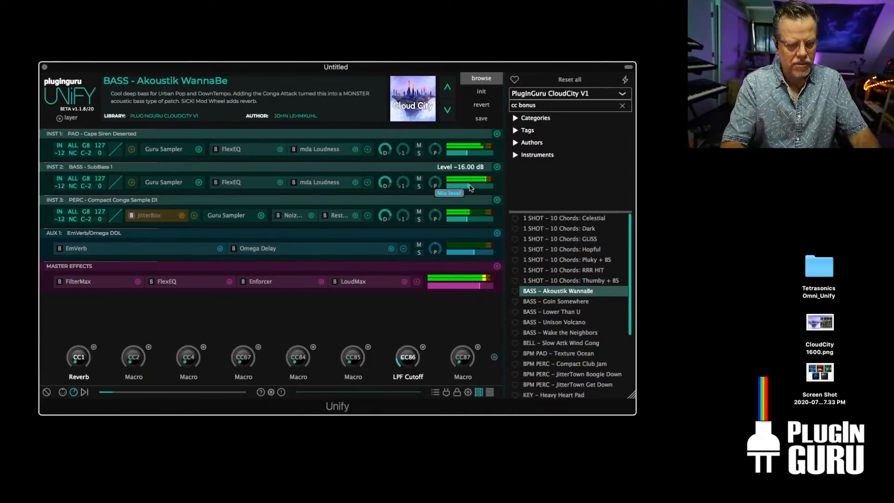
Compare the bass with the Compact Conga layer muted and unmuted, and load BASS - Goin Somewhere
click(419, 212)
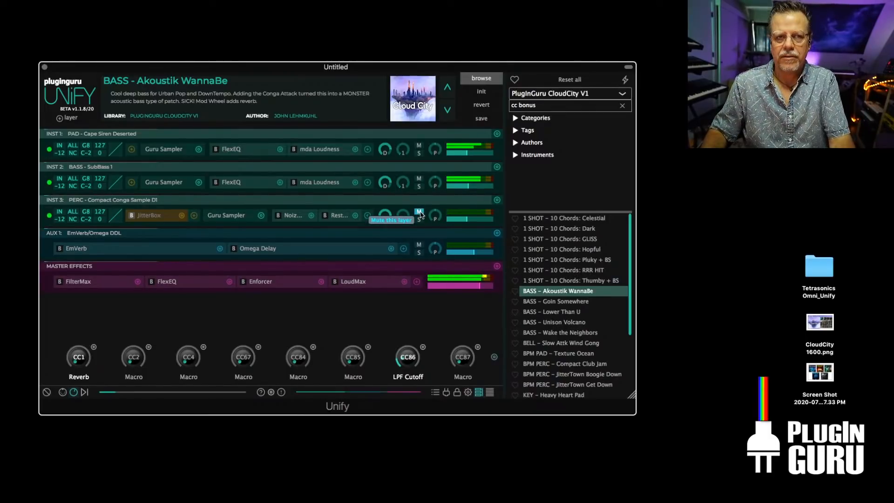
click(419, 212)
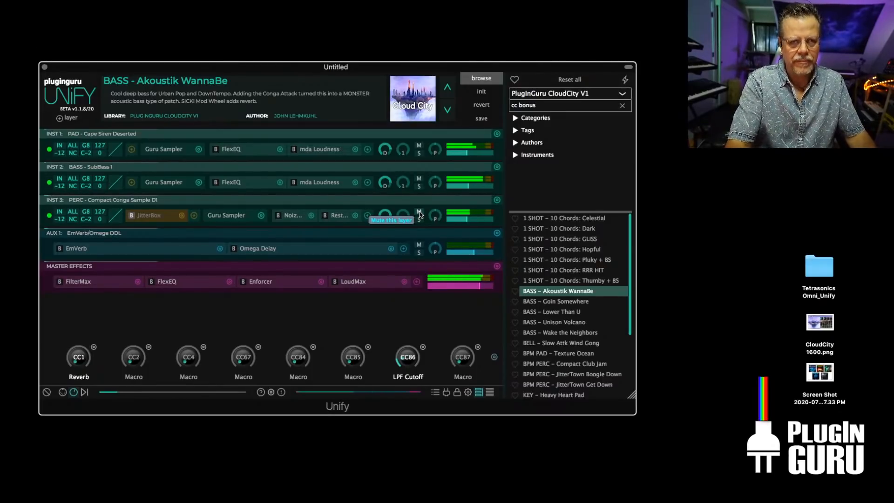
click(565, 303)
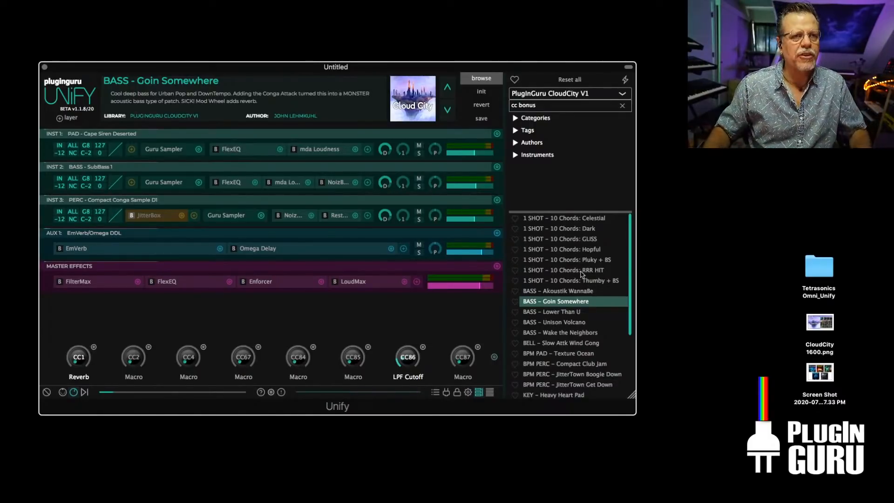
Load 1 SHOT - 10 Chords: Celestial and set the time ratio of the Sunny's XyloBell MIDIBox to 1:1
click(570, 222)
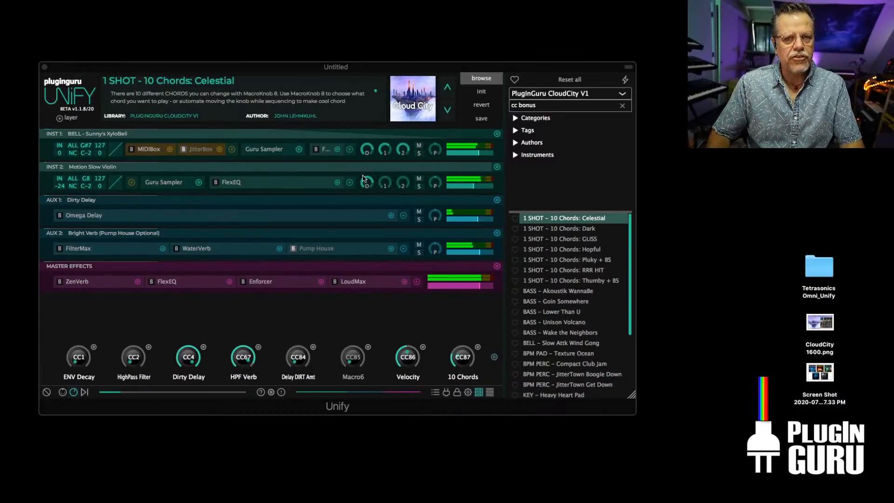
click(147, 149)
click(184, 161)
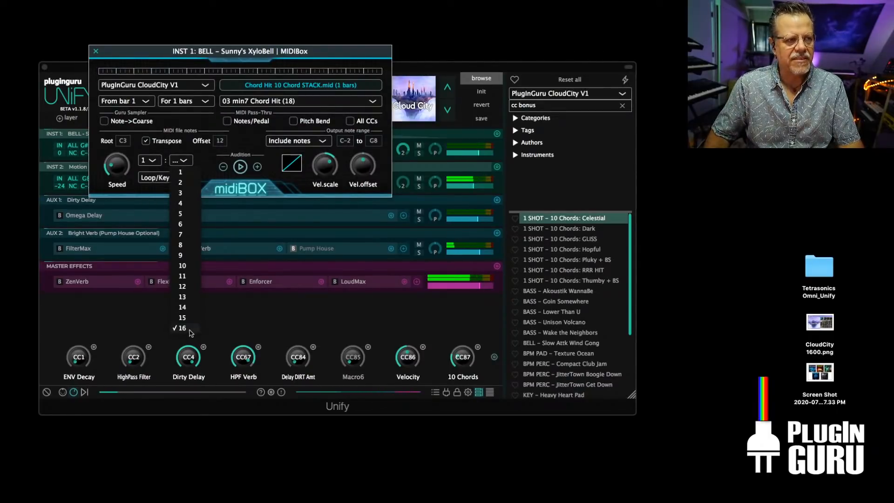
click(183, 173)
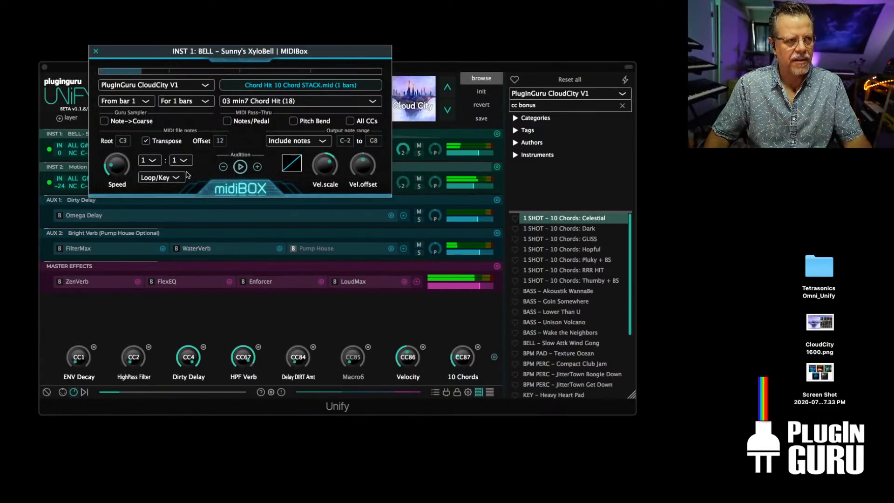
Restore the XyloBell MIDIBox's time ratio to 1:16 and adjust its playback speed
click(182, 162)
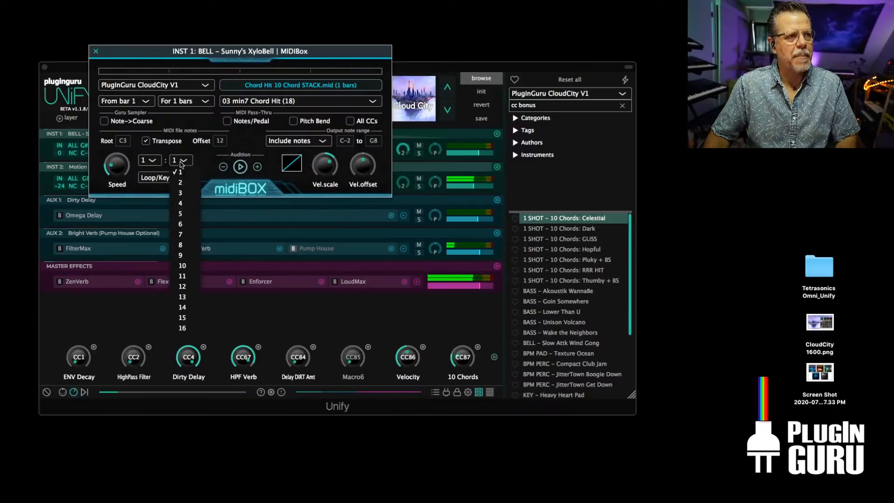
click(186, 339)
mouse_move(114, 171)
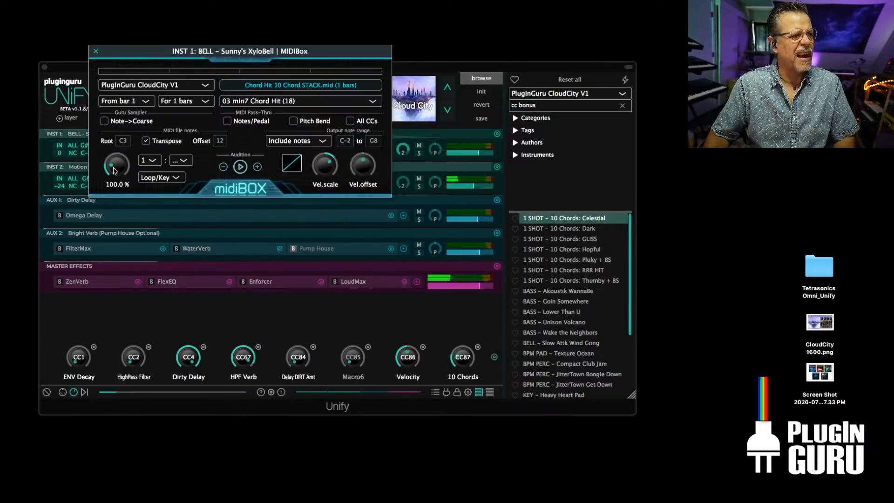
drag(114, 171, 120, 185)
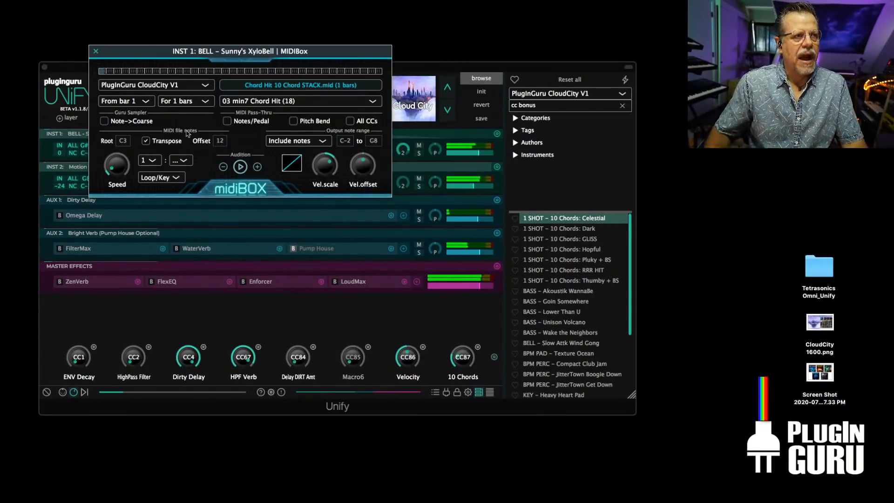
click(95, 51)
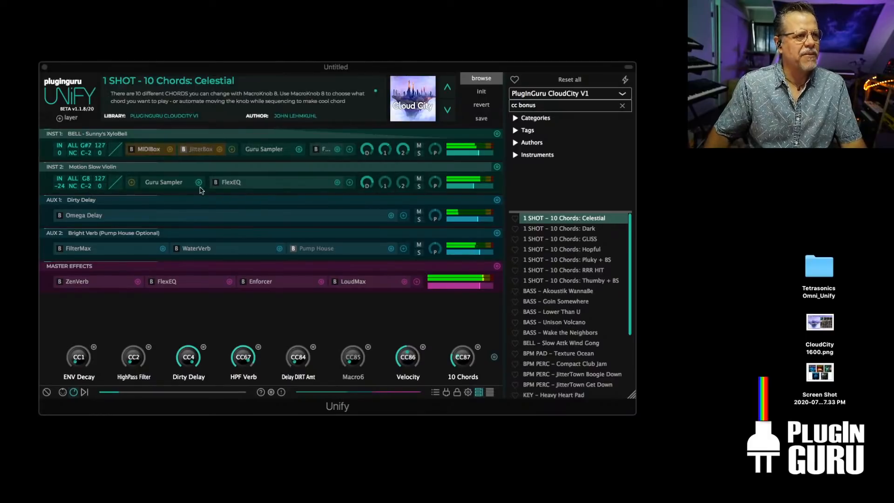
Inspect the Guru Sampler settings of the Motion Slow Violin layer and display the on-screen keyboard
click(167, 183)
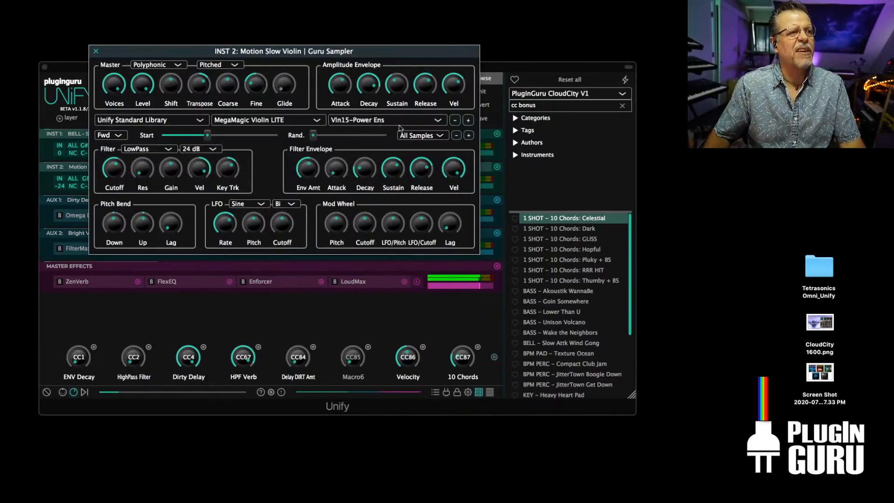
click(96, 51)
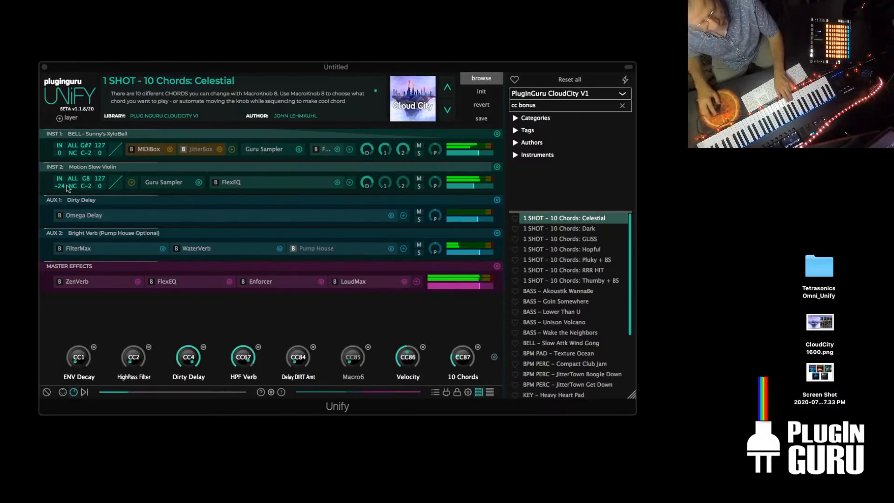
click(62, 392)
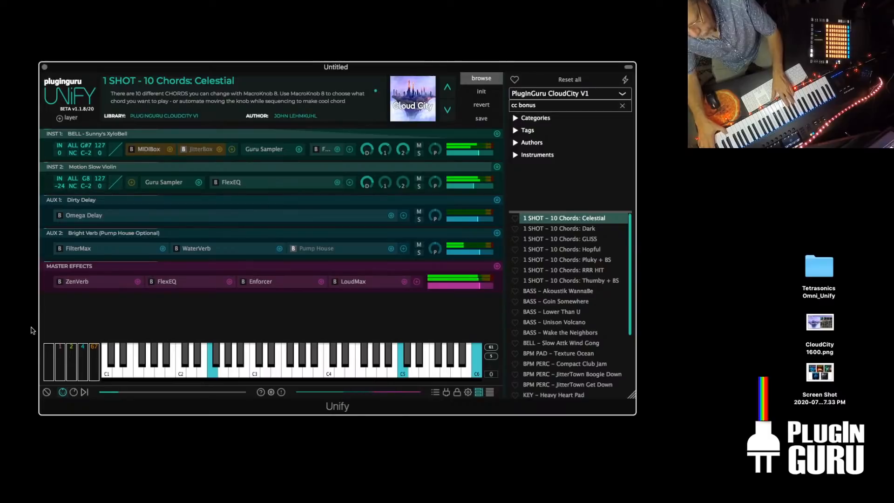
Load 1 SHOT - 10 Chords: Dark with the macro knobs shown and set its MIDIBox pattern to 01 Major Chord Hit (18)
click(561, 231)
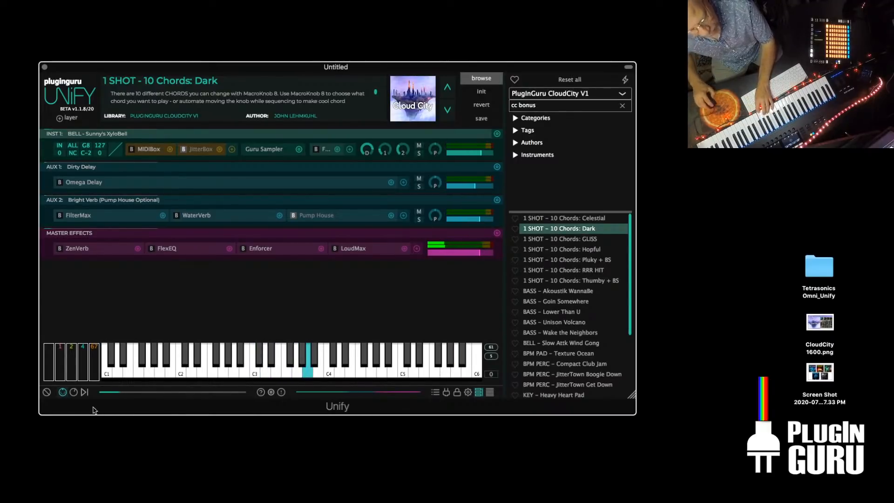
click(73, 393)
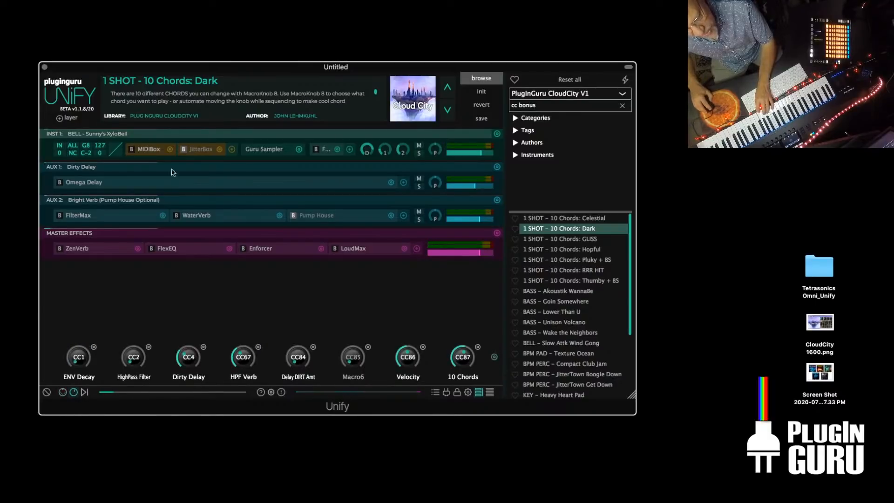
click(148, 155)
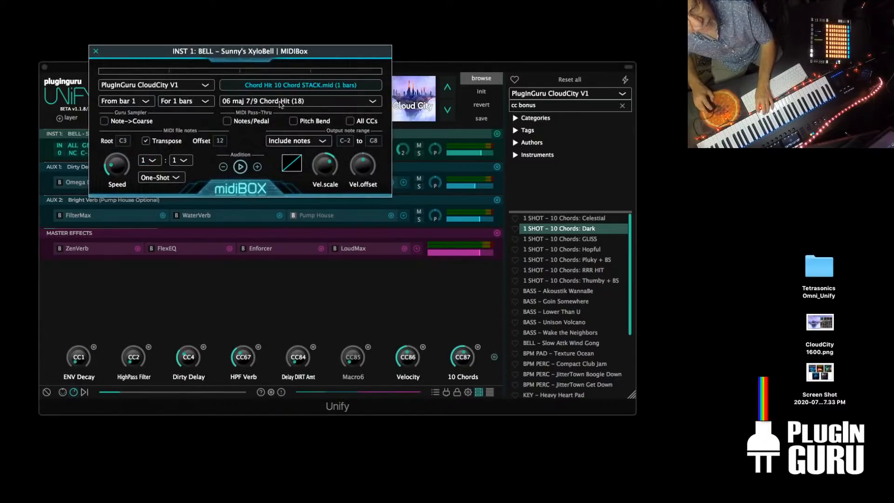
click(295, 100)
click(287, 113)
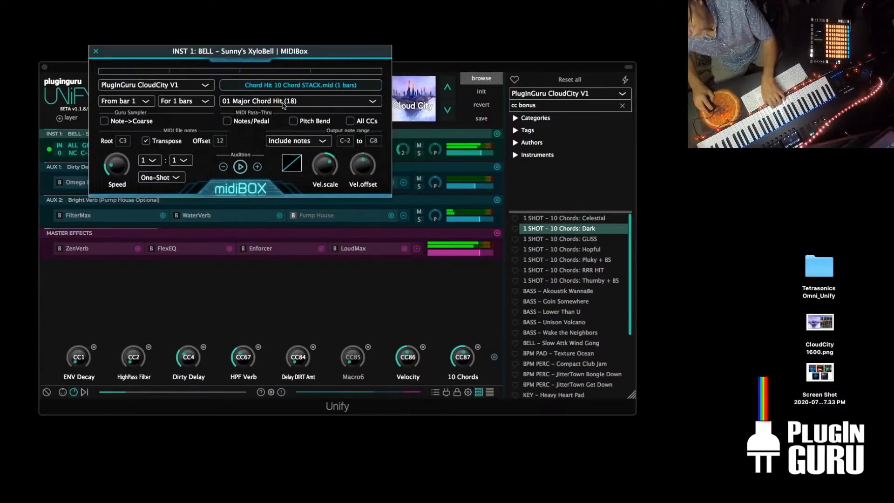
Switch the Sunny's XyloBell MIDIBox pattern to 02 Minor Chord Hit (18) and after that to 03 min7 Chord Hit (18)
click(283, 102)
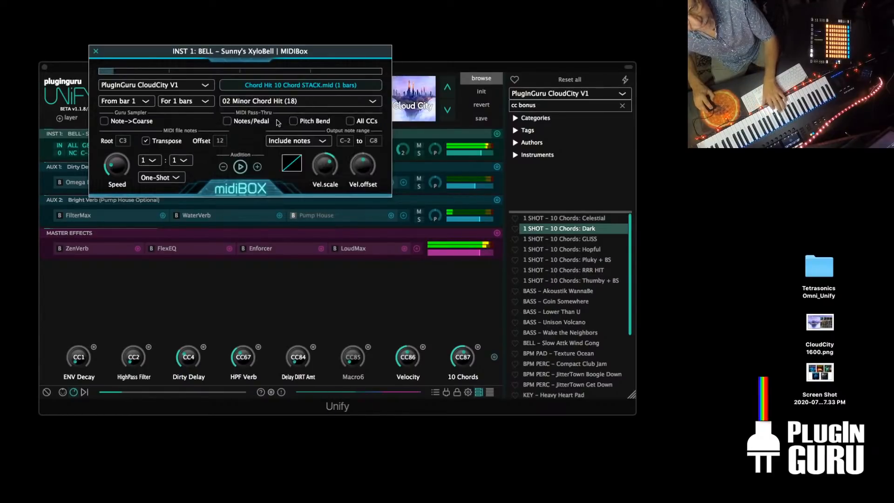
click(278, 123)
click(276, 105)
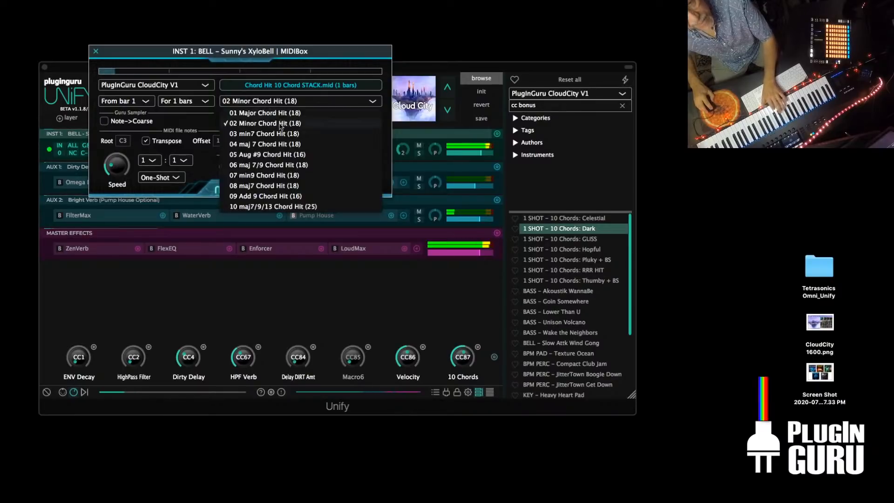
click(279, 132)
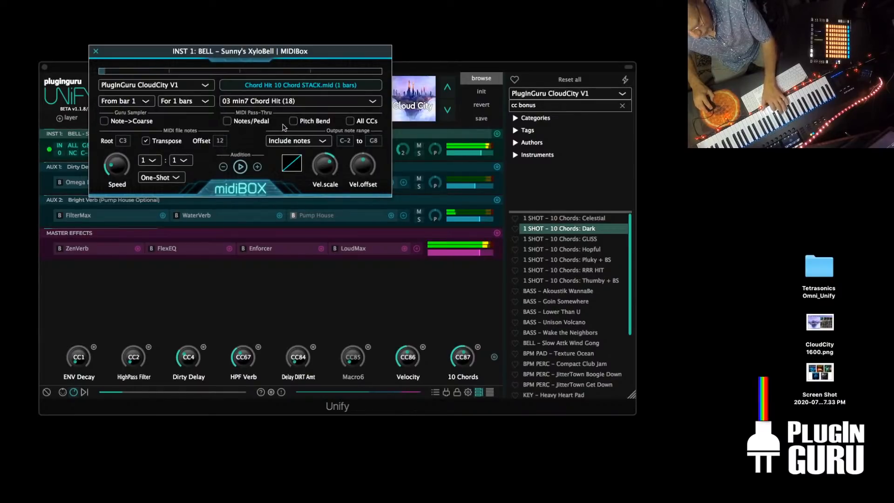
Switch the XyloBell MIDIBox pattern to 04 maj 7 Chord Hit (18), followed by 05 Aug #9 Chord Hit (16), and close the MIDIBox
click(293, 102)
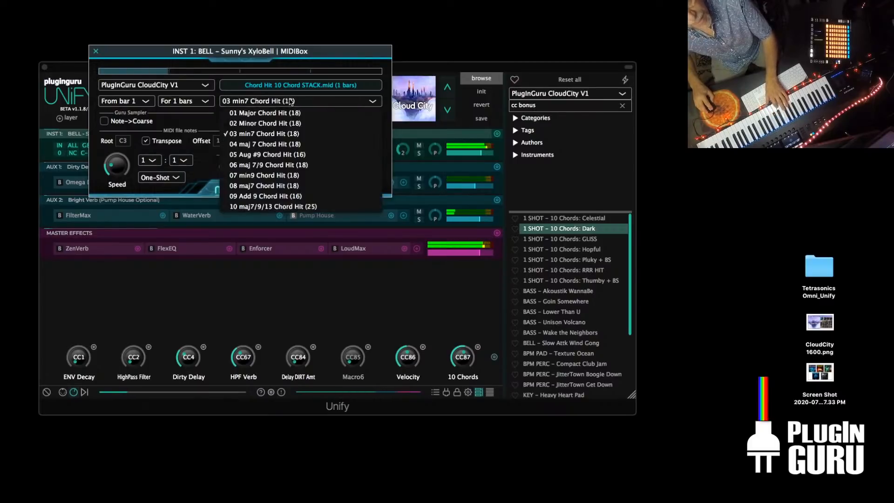
click(291, 144)
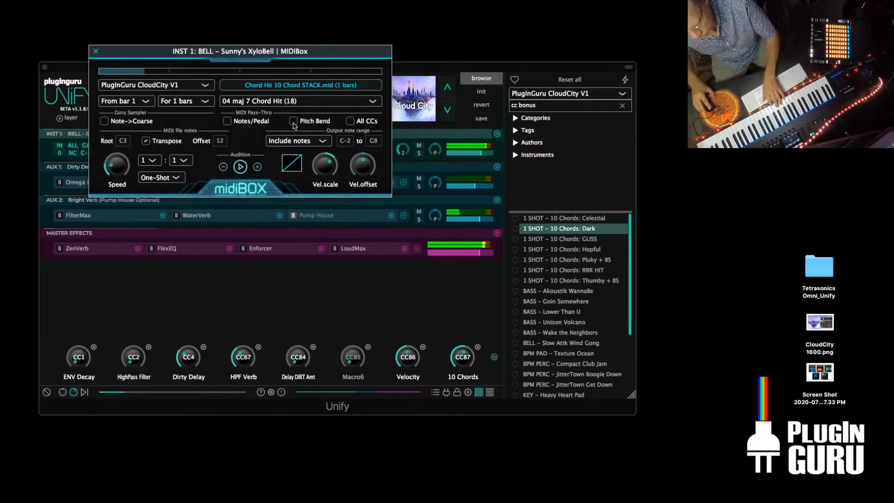
click(257, 101)
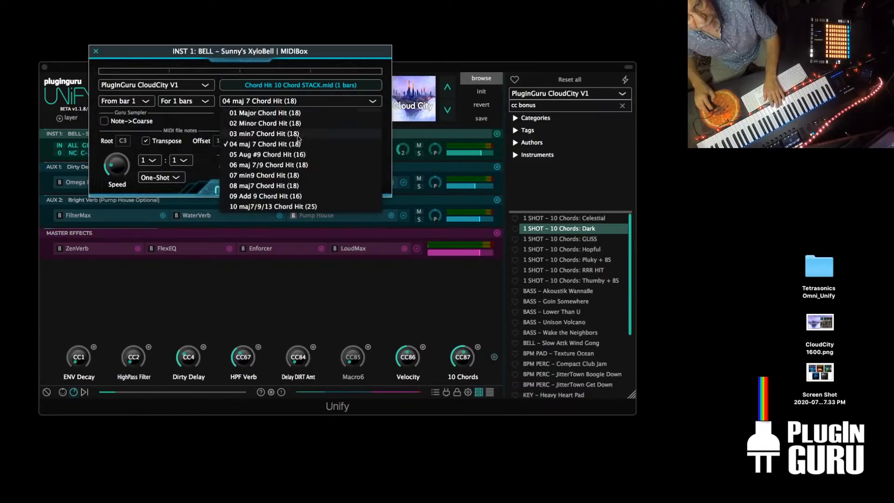
click(288, 155)
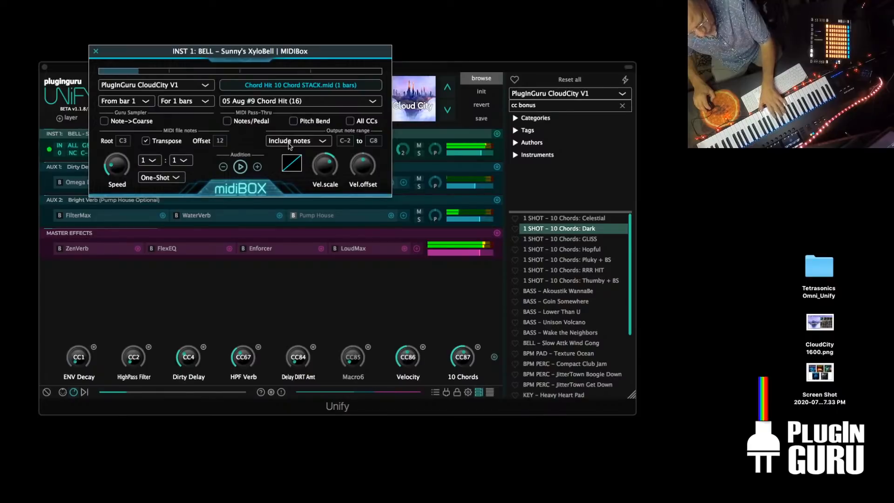
click(97, 52)
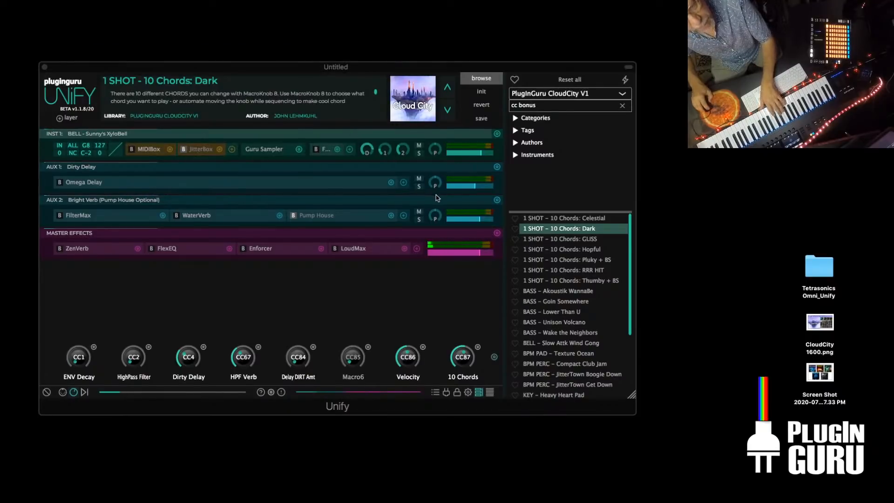
Load BASS - Lower Than U into a new Unify layer and set the XyloBell MIDIBox pattern to 06 maj 7/9 Chord Hit (18)
right_click(568, 313)
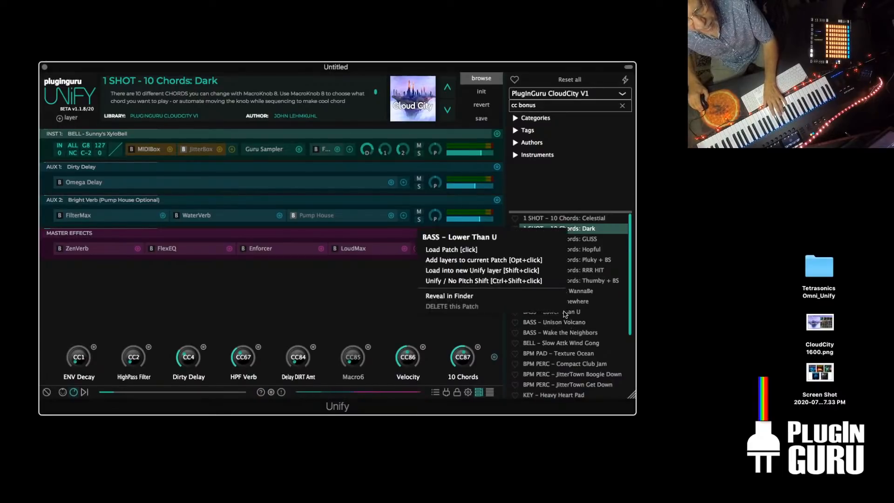
click(455, 271)
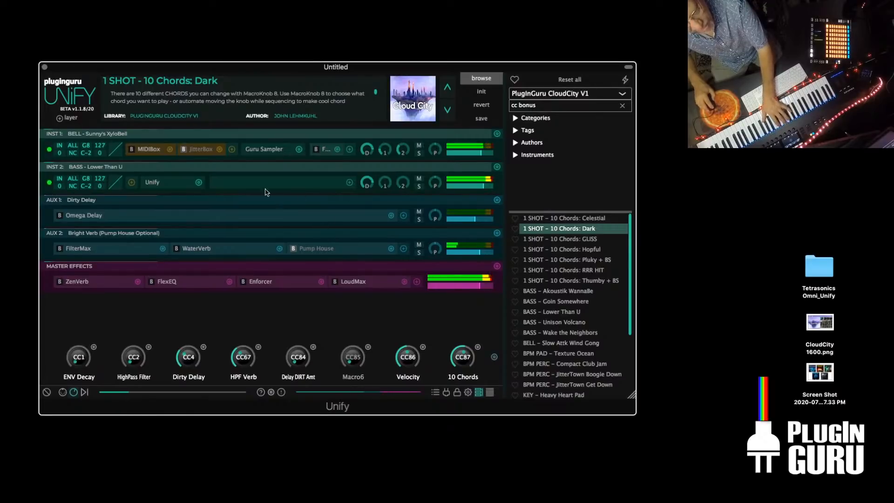
click(149, 149)
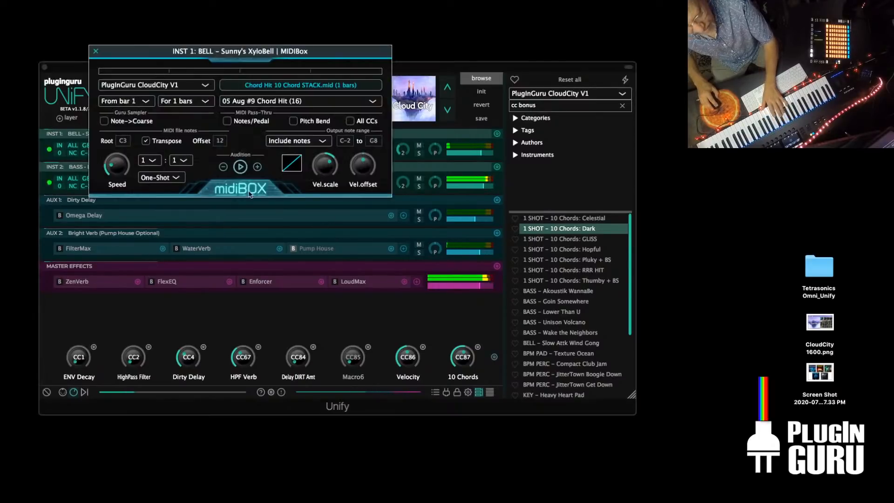
click(285, 101)
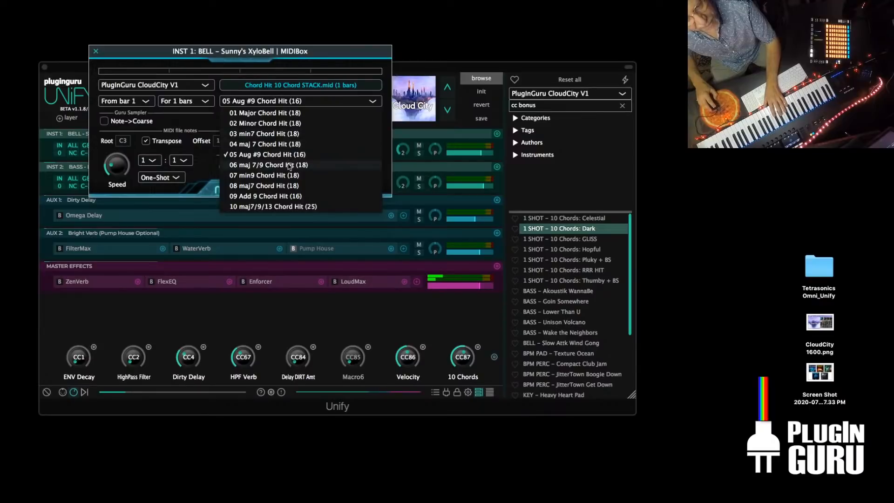
click(289, 165)
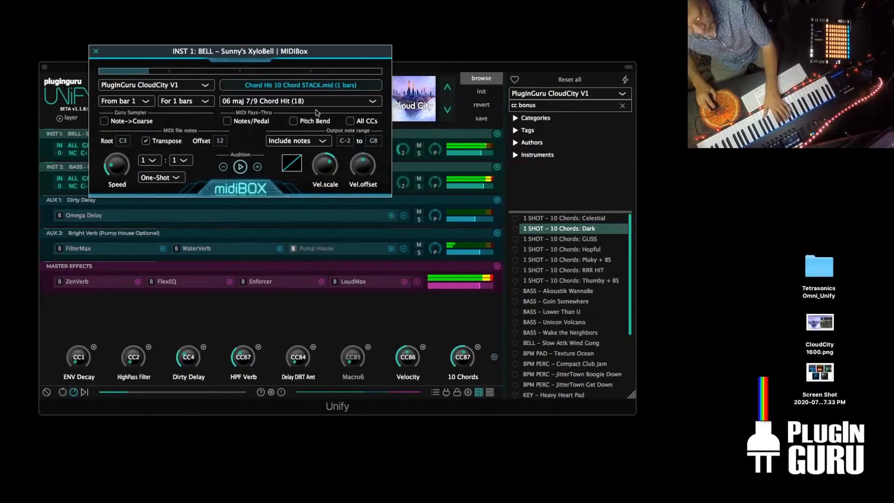
Lower the Sunny's XyloBell layer's level to about -11.50 dB and set its MIDIBox pattern to 07 min9 Chord Hit (18)
click(479, 155)
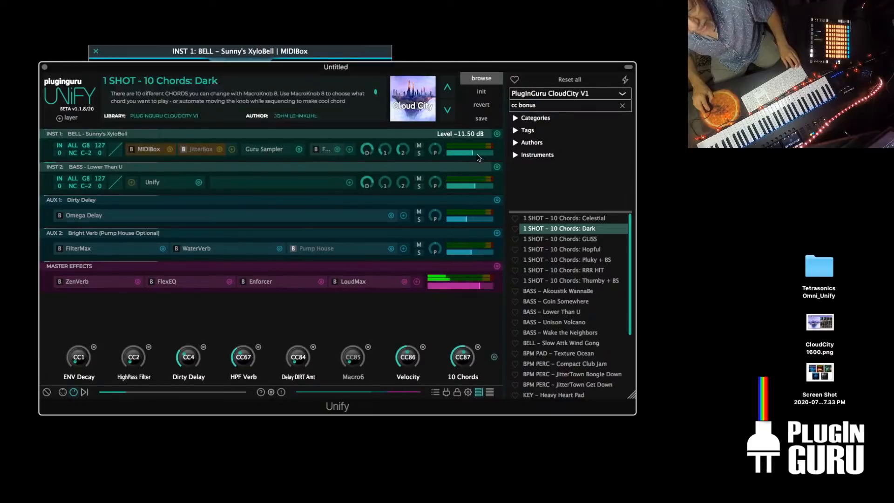
click(345, 52)
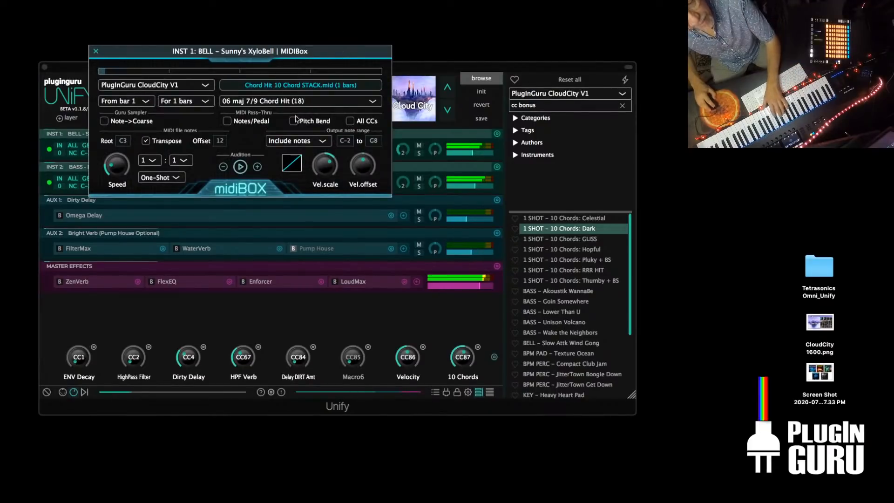
click(307, 102)
click(286, 176)
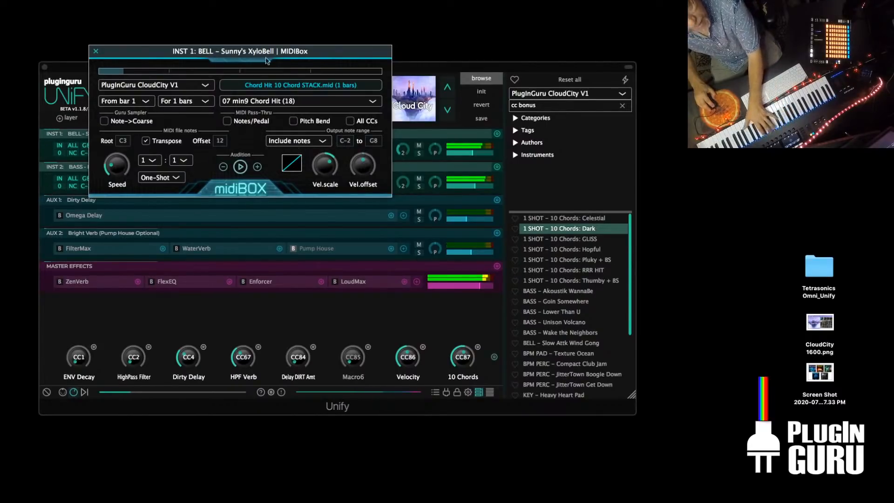
In the XyloBell layer's Guru Sampler, set the filter envelope attack to 0.036 sec and adjust the envelope's decay and sustain
drag(308, 51, 310, 9)
click(264, 149)
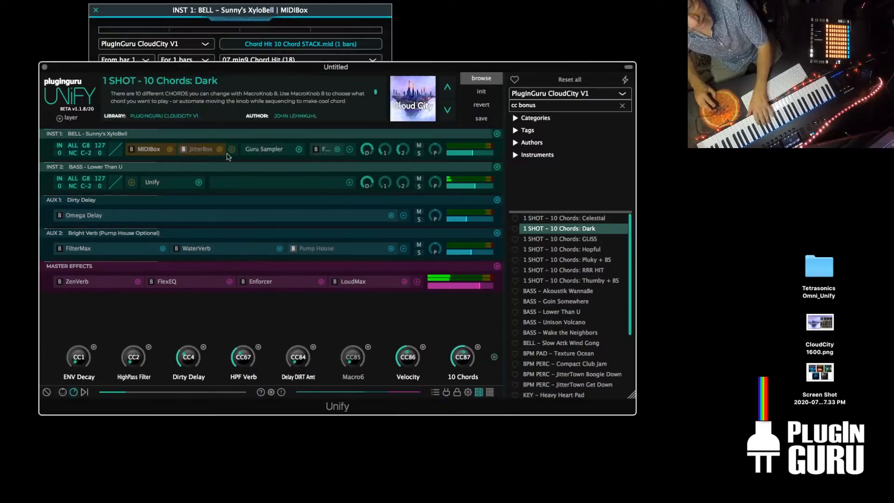
click(264, 149)
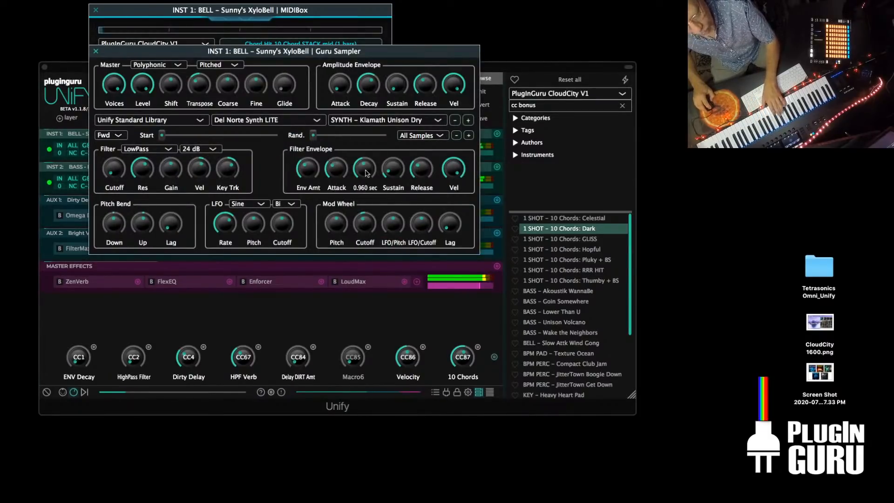
mouse_move(338, 175)
drag(338, 175, 341, 189)
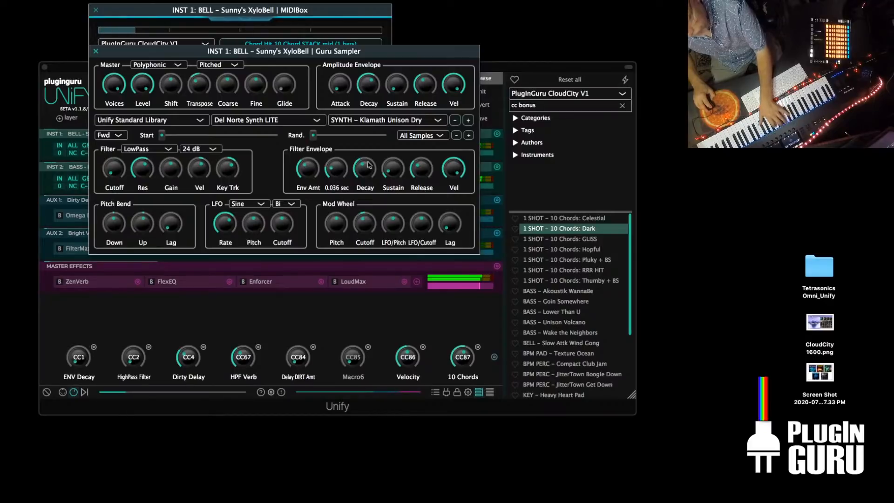
drag(367, 174, 409, 113)
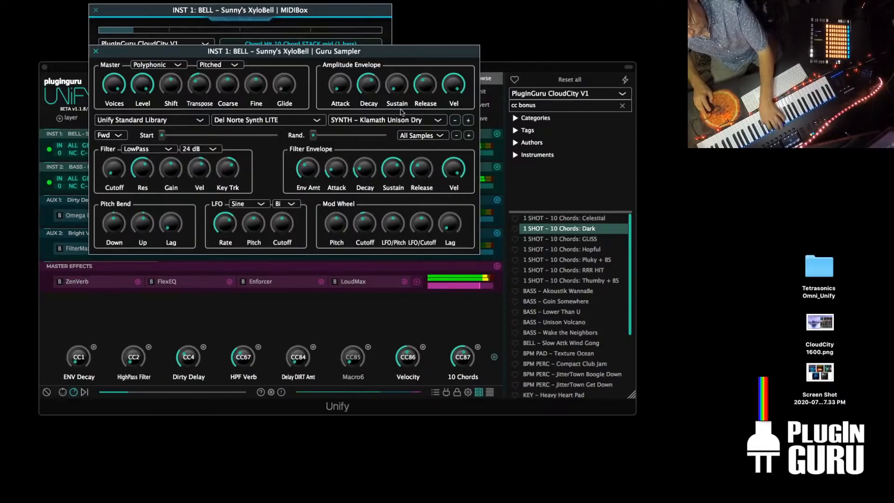
Raise the Guru Sampler's filter cutoff, shorten its amplitude envelope release and close the sampler
drag(114, 169, 129, 107)
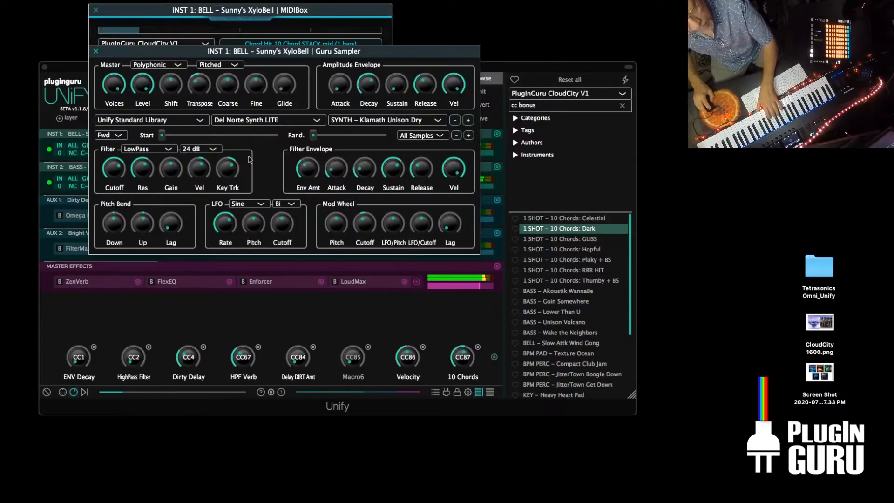
drag(425, 88, 428, 115)
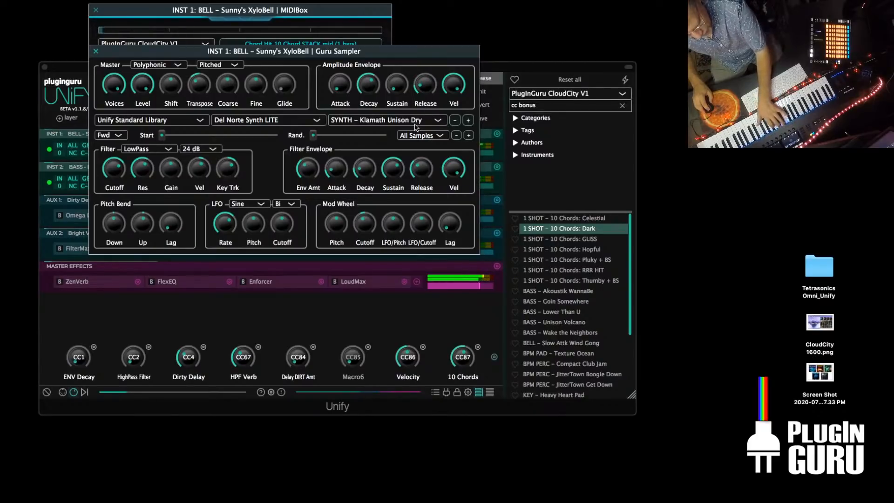
click(96, 51)
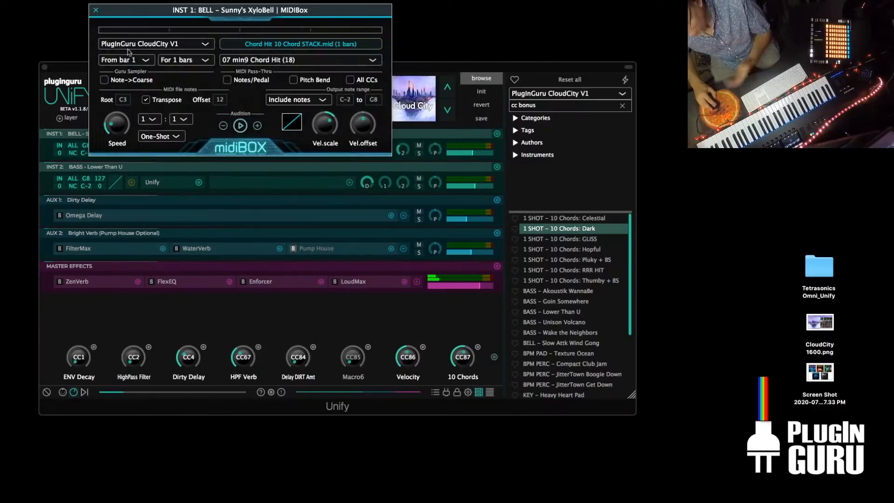
Step the MIDIBox pattern through 08 maj7, 09 Add 9 and 10 maj7/9/13 Chord Hit, and turn the 10 Chords macro knob with the MIDIBox closed
click(286, 64)
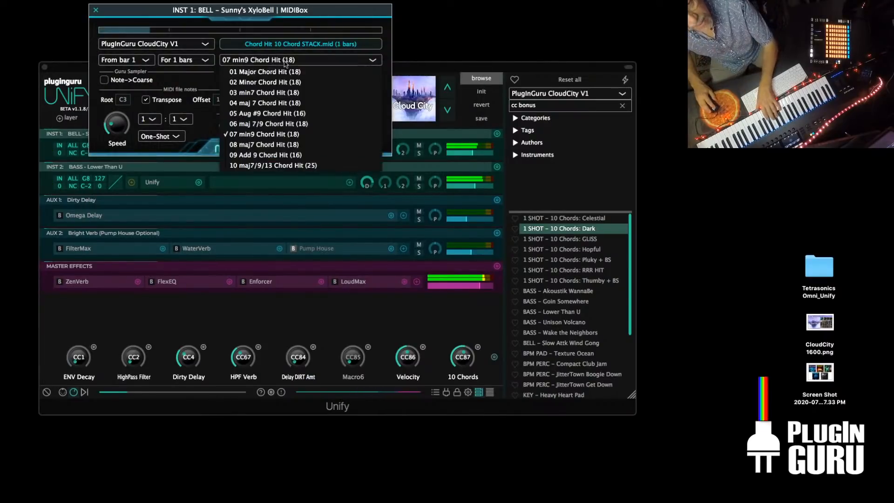
click(279, 146)
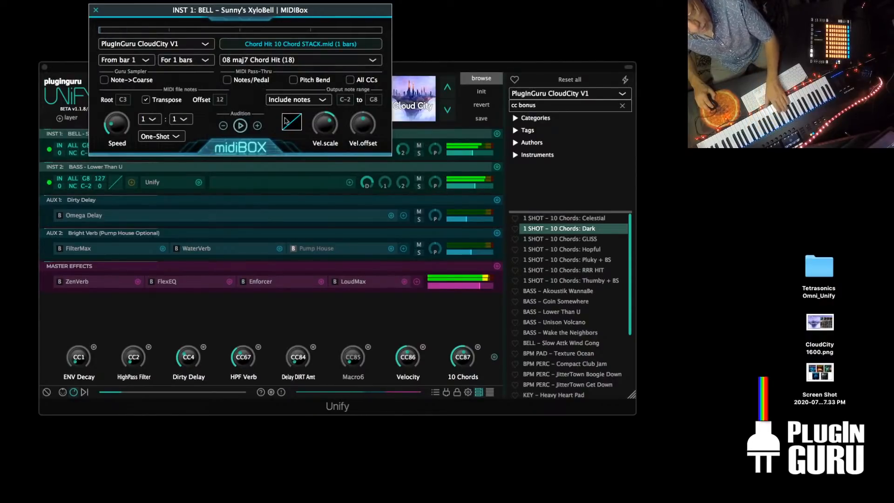
click(278, 61)
click(278, 154)
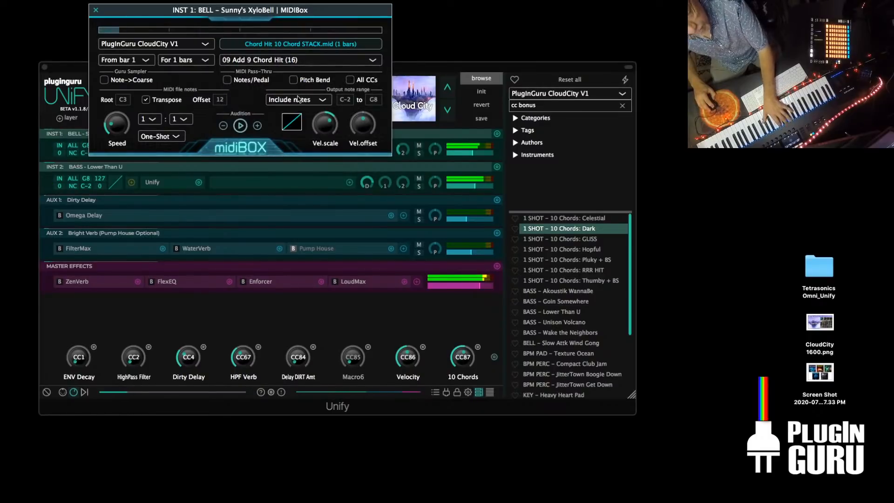
click(282, 61)
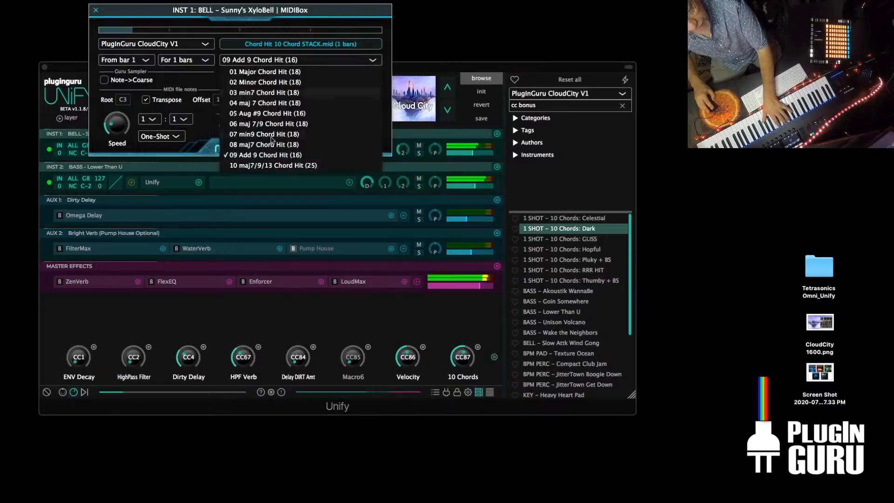
click(282, 166)
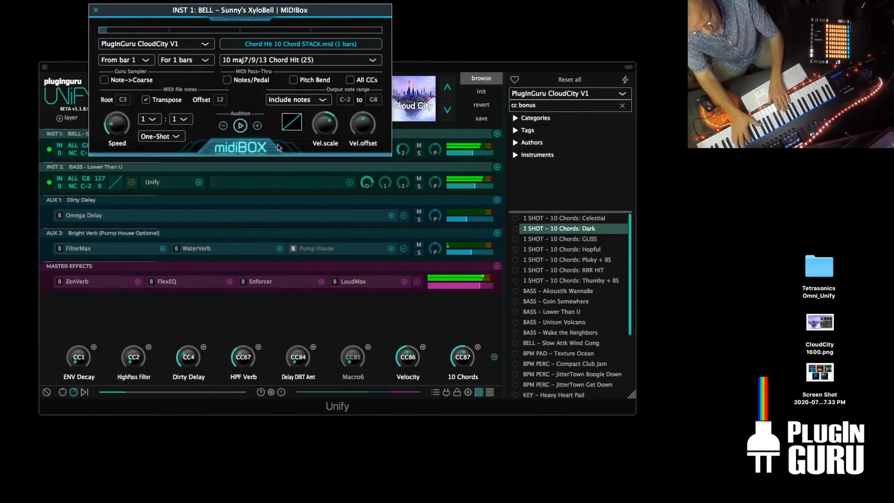
click(96, 10)
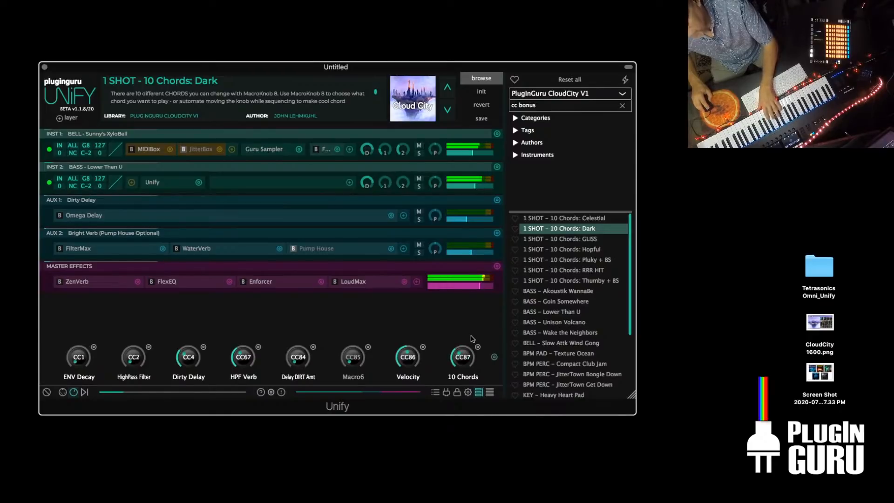
drag(473, 353, 477, 293)
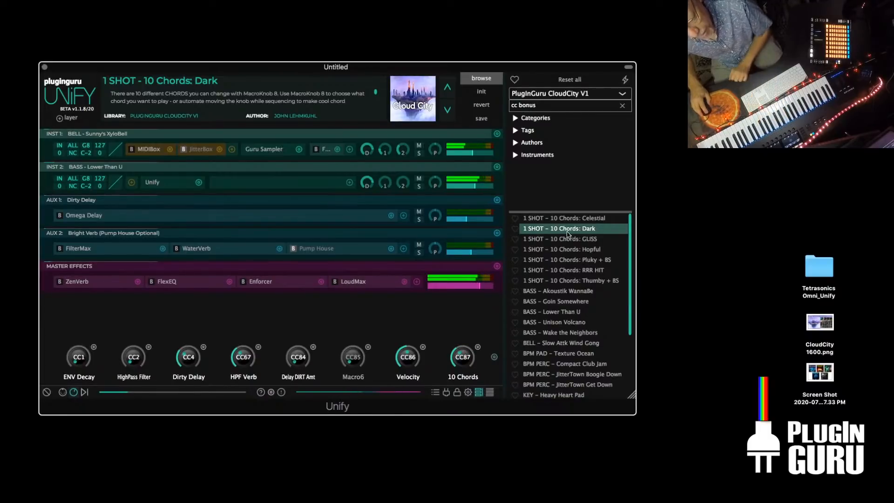
Load 1 SHOT - 10 Chords: GLISS and inspect the Guru Sampler settings of its Sunny's XyloBell layer
click(552, 240)
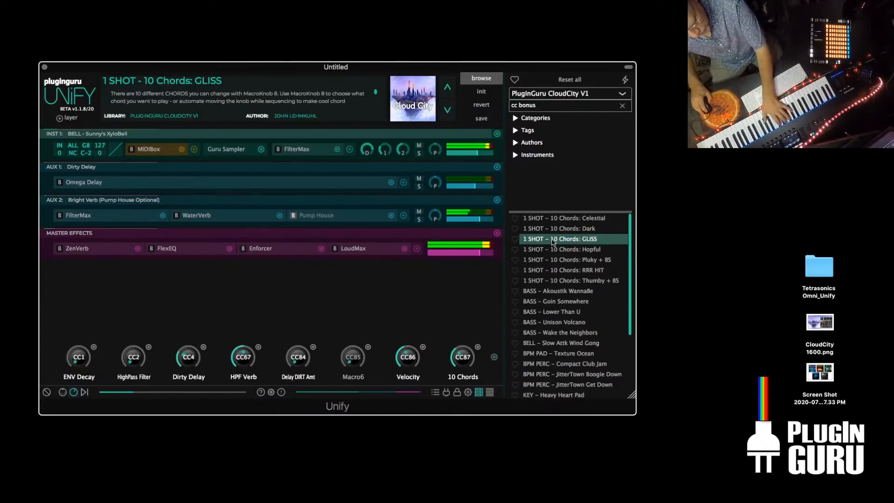
click(224, 150)
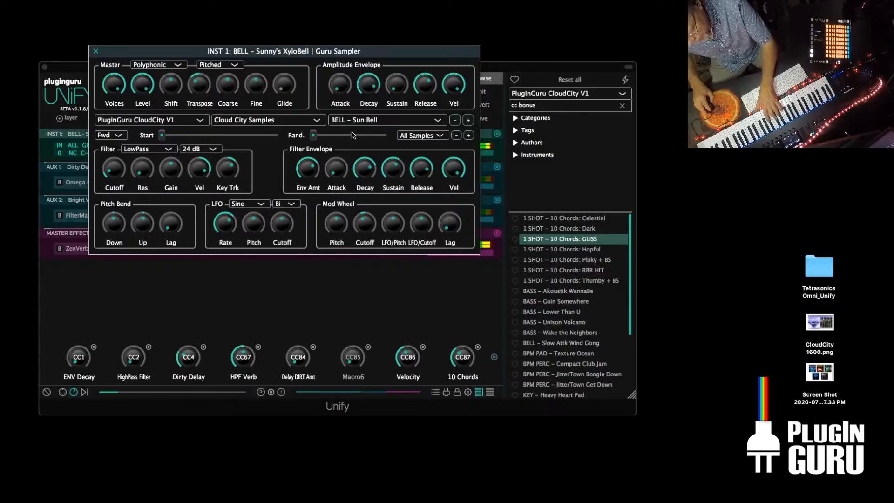
click(95, 51)
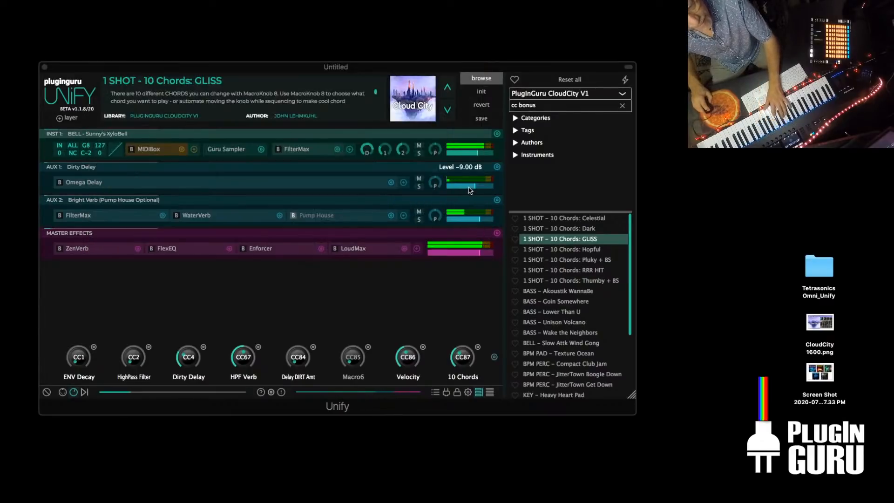
Load 1 SHOT - 10 Chords: Hopful and toggle the mute of its Sunny's XyloBell layer
click(570, 250)
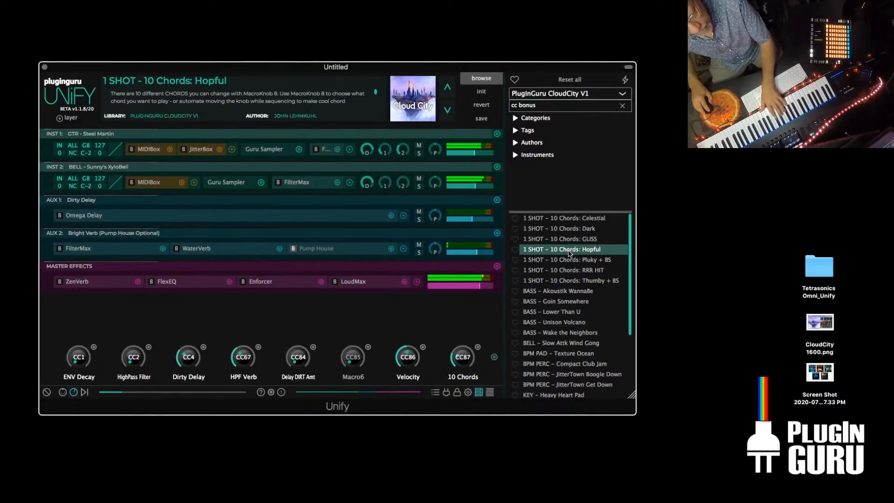
click(419, 178)
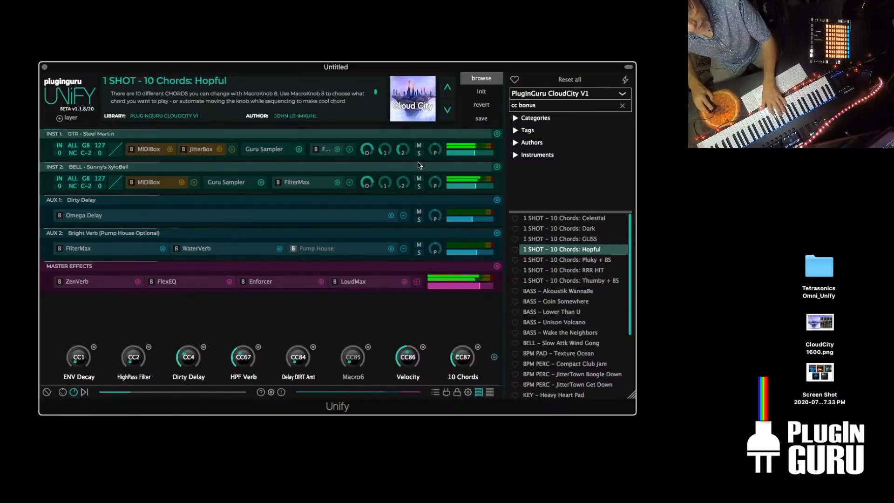
Mute and unmute the Steel Martin guitar layer to compare, and load the patch 1 SHOT - 10 Chords: Pluky + BS
click(419, 145)
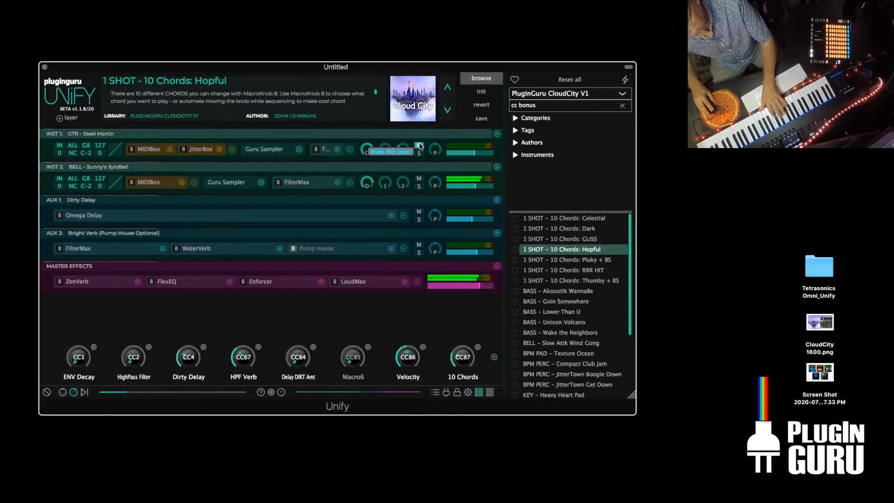
click(419, 146)
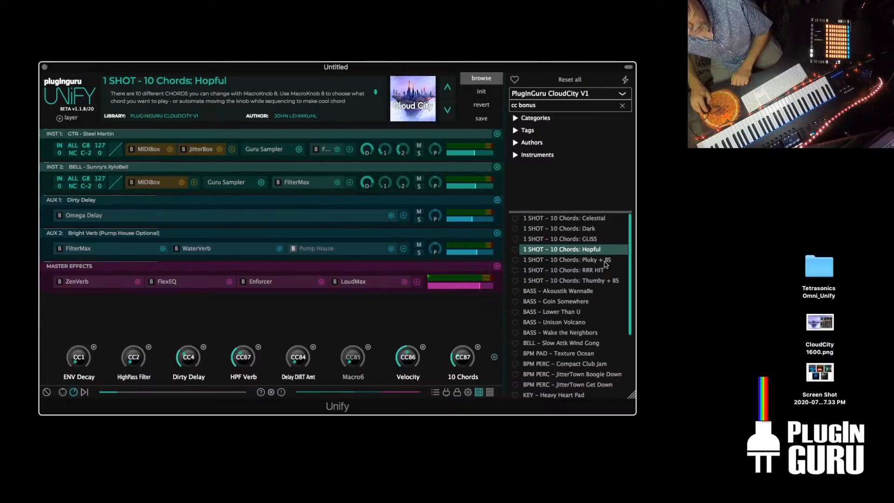
click(572, 261)
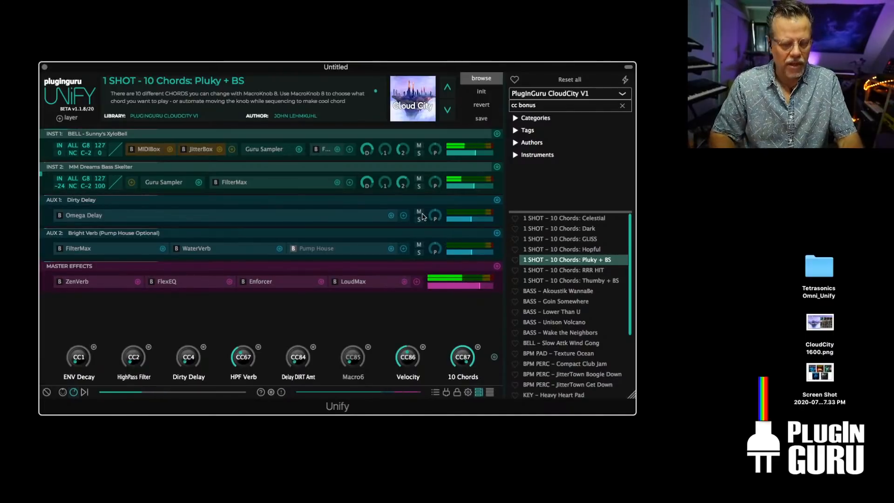
mouse_move(435, 218)
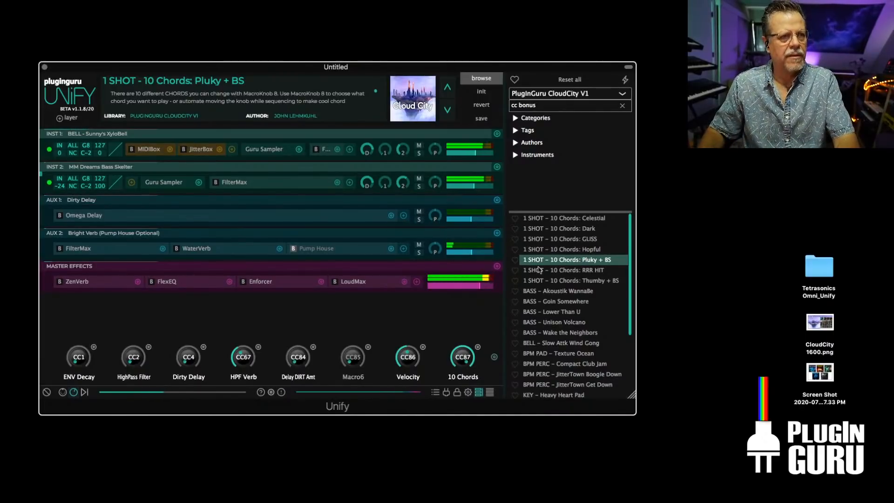
Load 1 SHOT - 10 Chords: RRR HIT and audition BELL - RRR Bells and Voices 1 in its Guru Sampler before returning to RRR BlacknBlue ALL MO MM
click(568, 271)
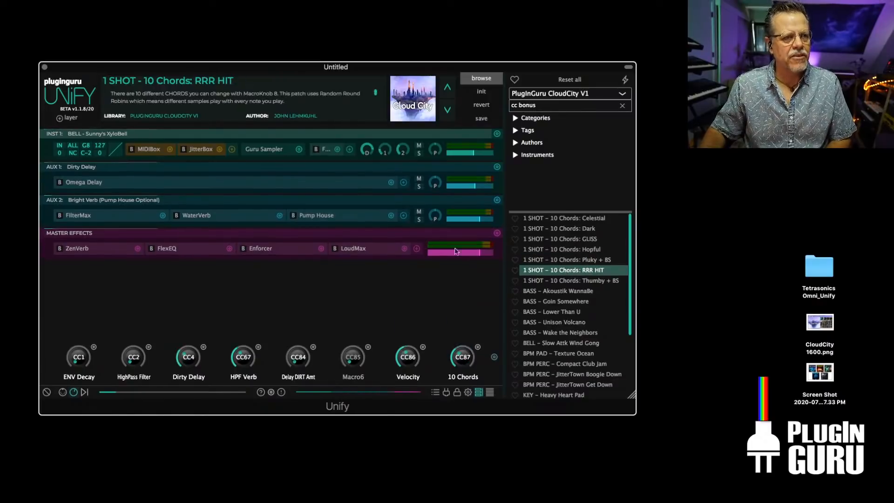
click(264, 150)
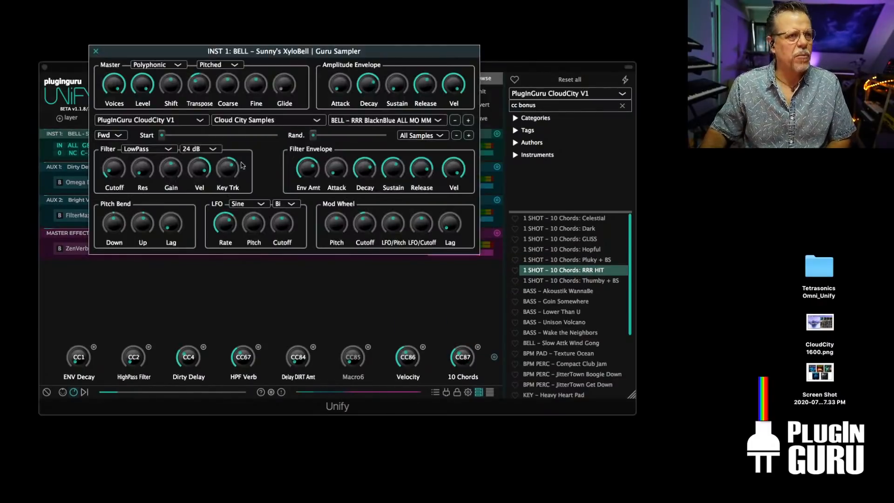
click(379, 122)
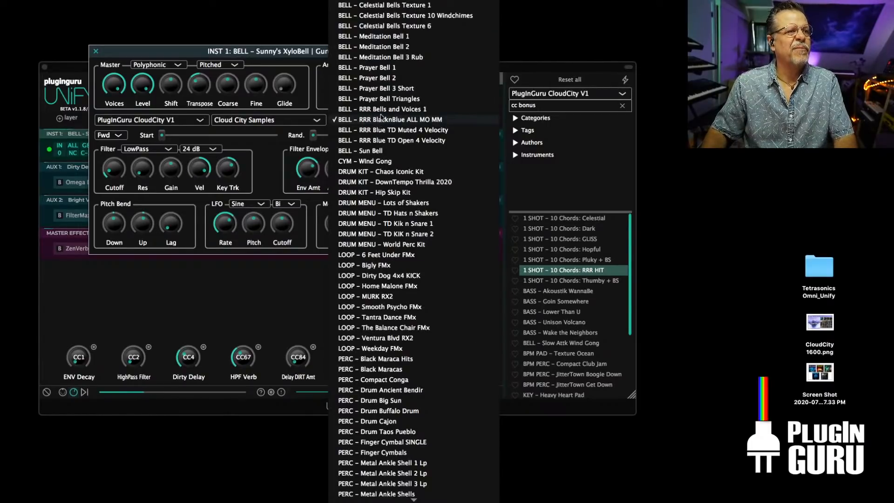
click(382, 111)
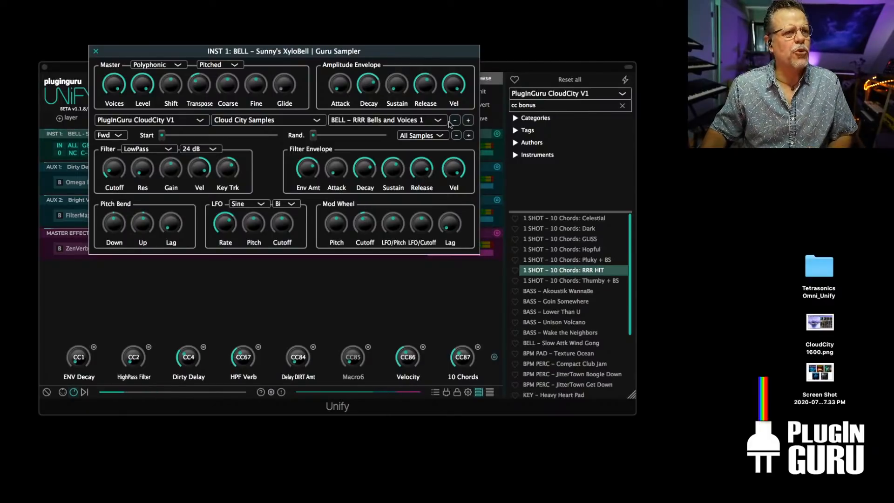
click(469, 121)
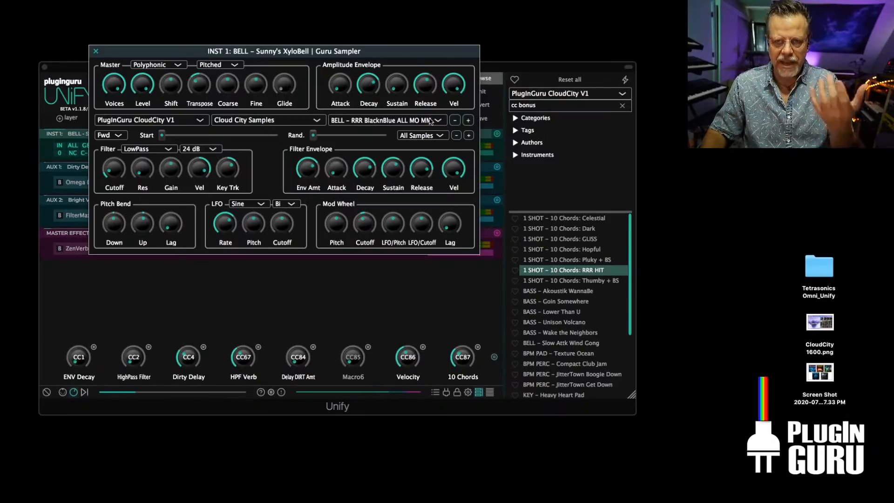
click(96, 52)
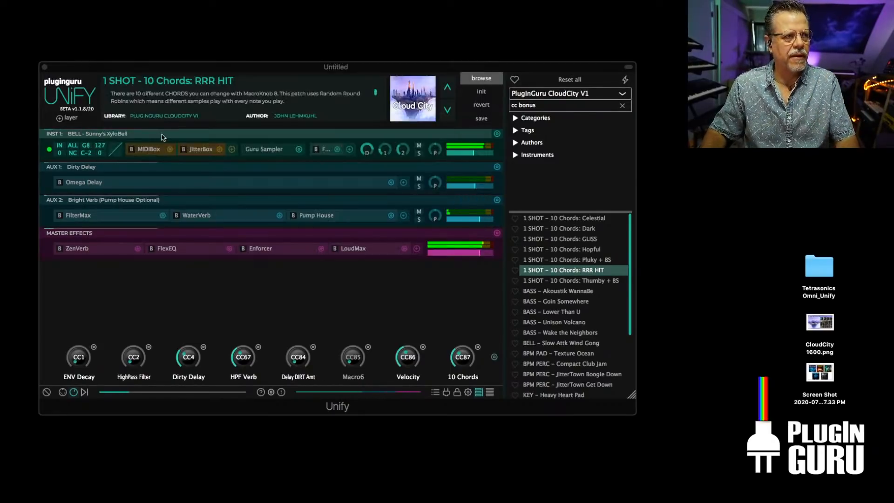
In the Sunny's XyloBell layer's JitterBox, reduce the maximum time jitter to 0.0 ms and raise it to about 92.9 ms
double_click(201, 149)
drag(200, 114, 55, 123)
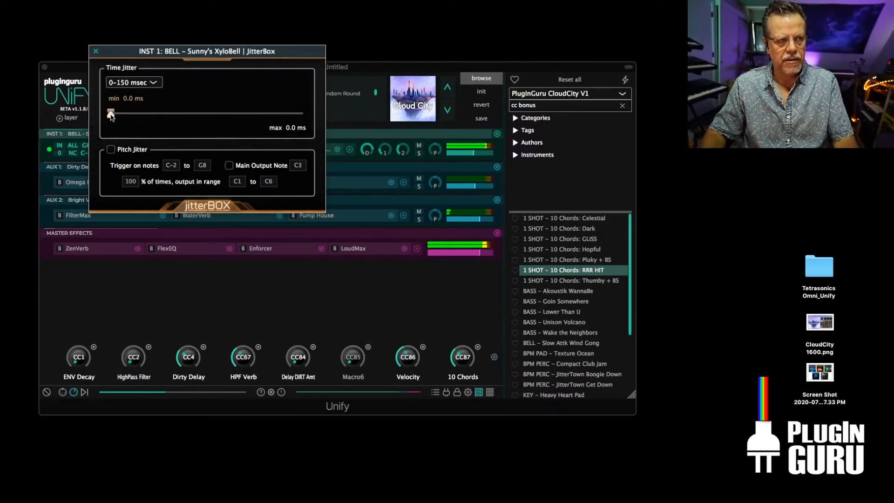
drag(111, 116, 271, 120)
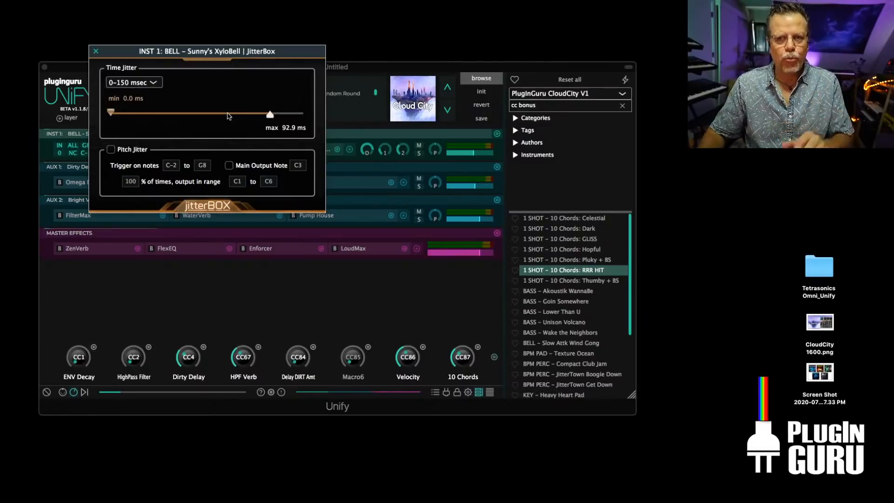
Clear the patch search, load BPM BASS - HipHop Sub into a new Unify layer and lower that layer's level
scroll(547, 332, down, 3)
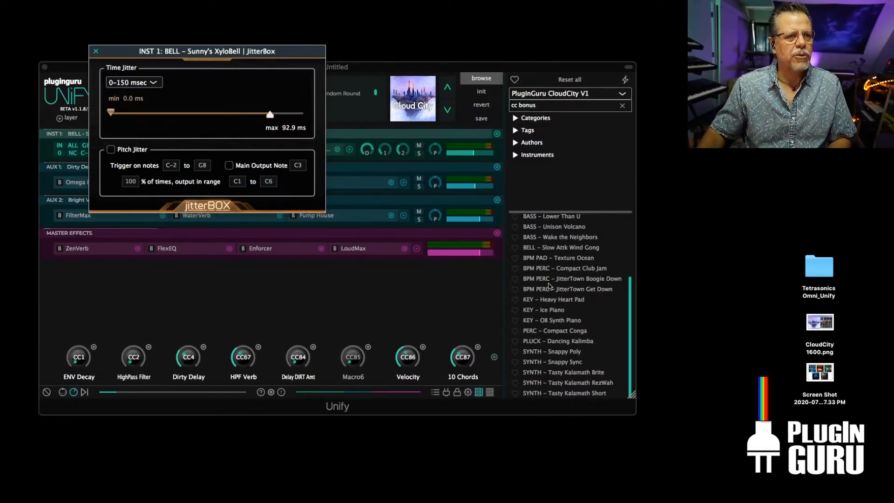
scroll(552, 301, up, 1)
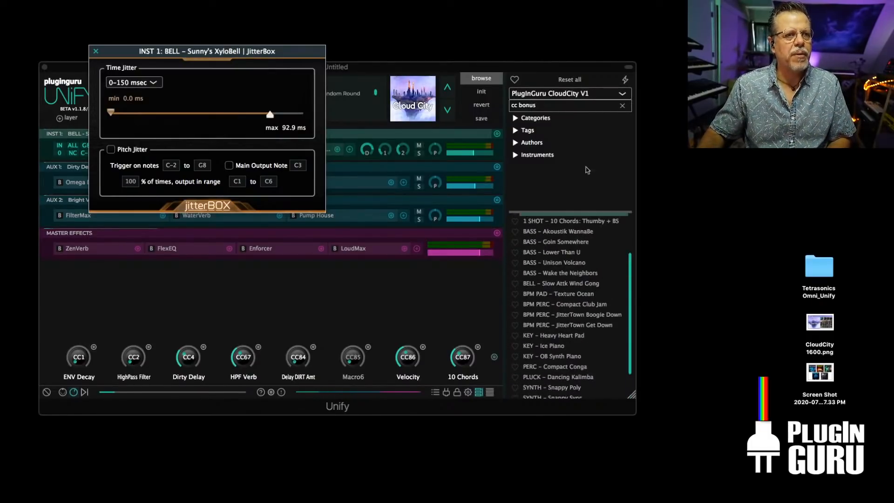
click(623, 106)
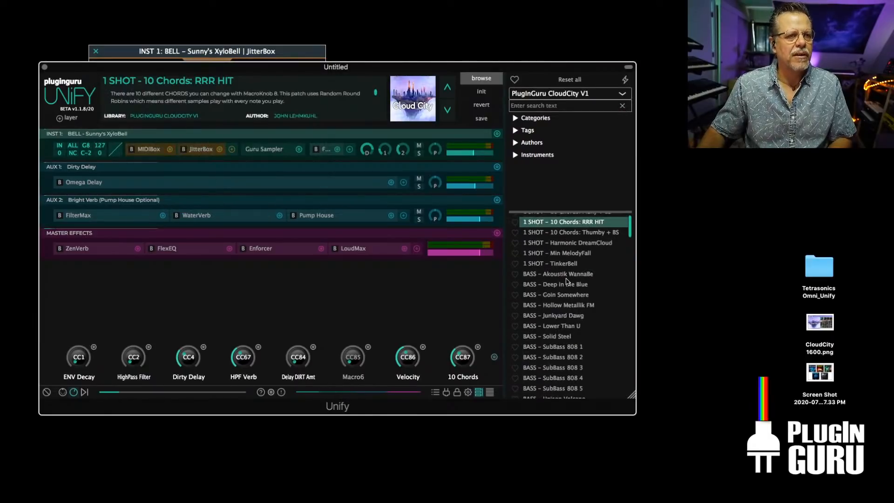
scroll(564, 290, down, 3)
scroll(563, 292, down, 10)
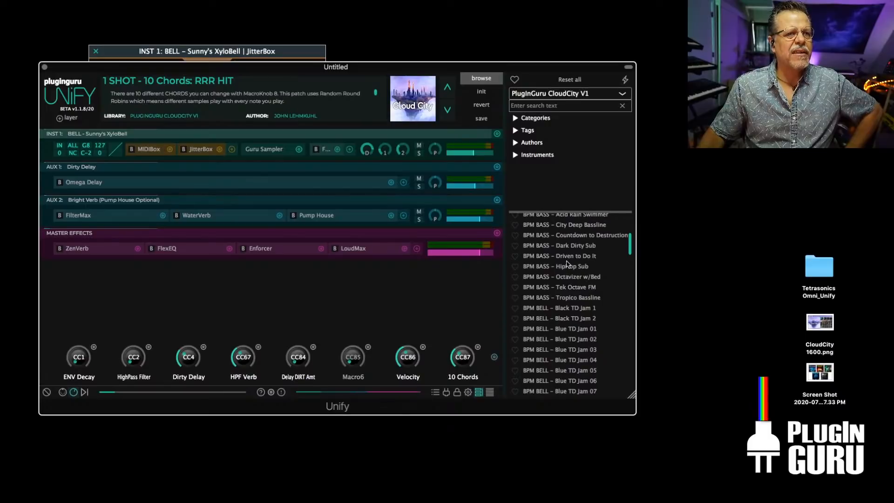
right_click(570, 266)
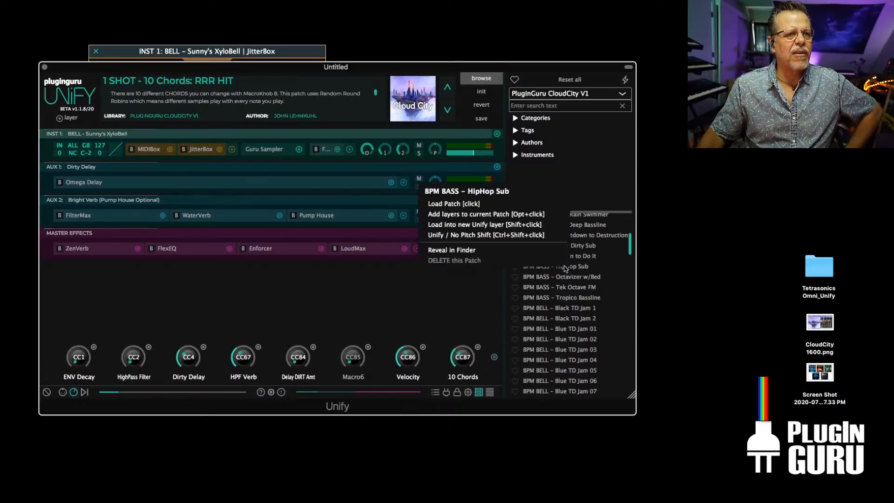
click(483, 226)
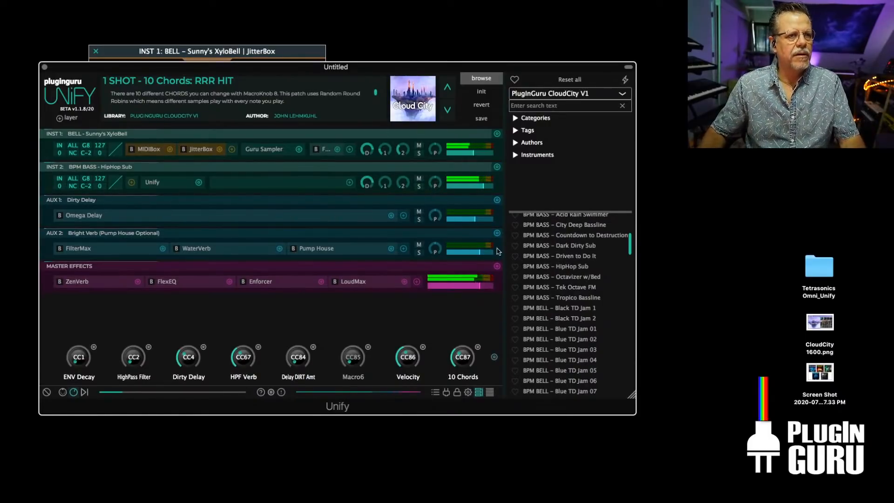
drag(484, 188, 471, 189)
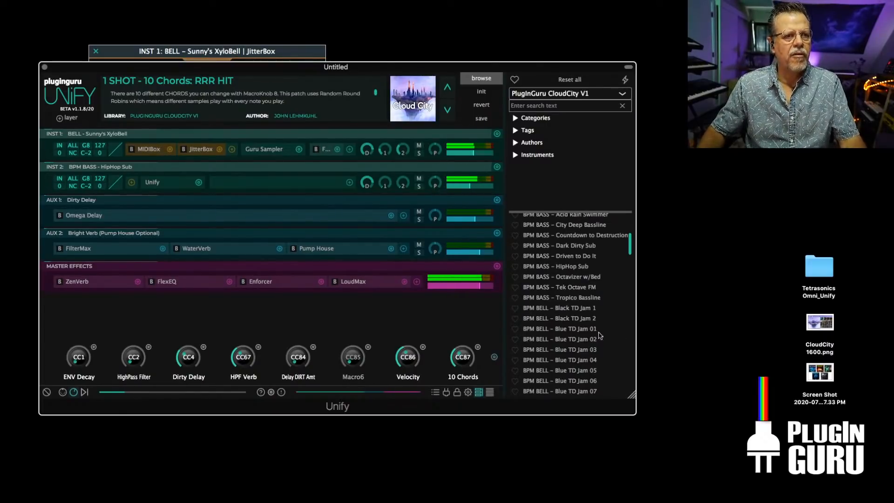
Add BPM DRUM - Chaos Streat Dream as a new Unify layer without pitch shift
scroll(569, 327, down, 3)
scroll(569, 327, down, 12)
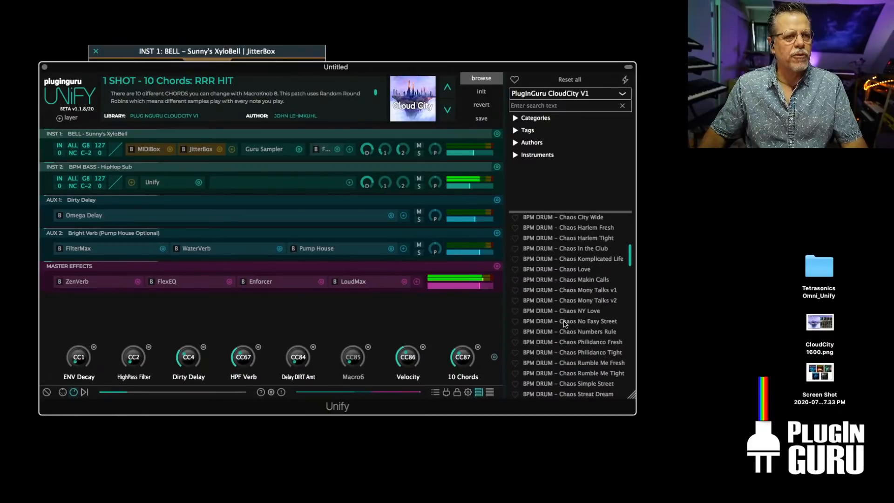
scroll(565, 324, down, 3)
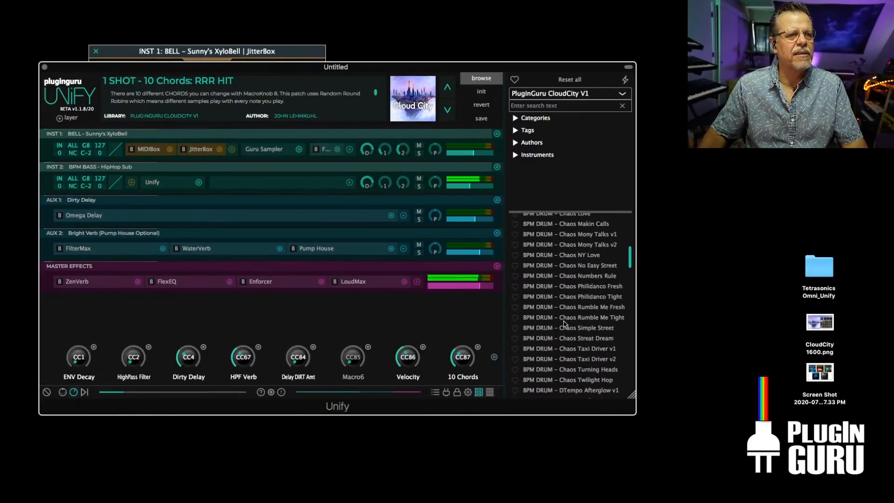
right_click(580, 341)
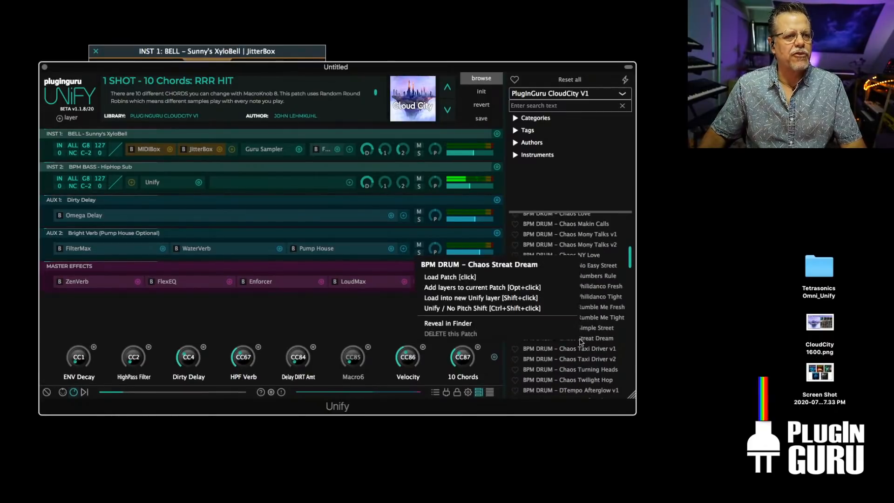
click(500, 311)
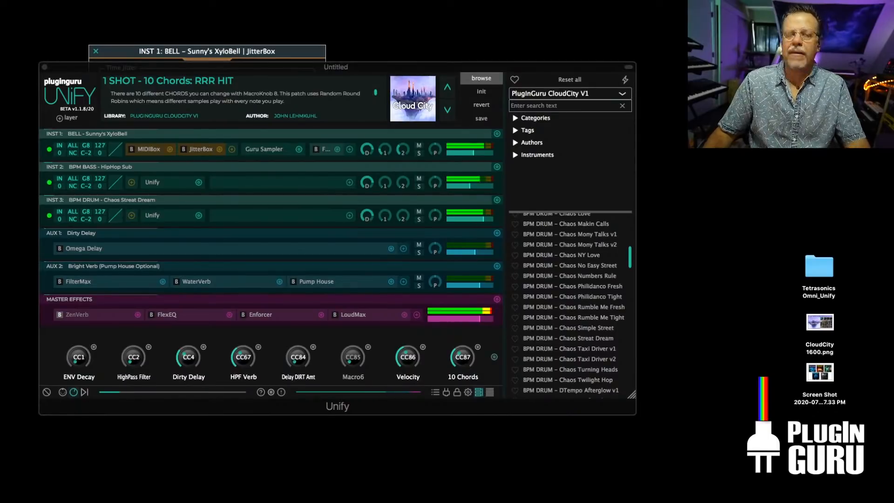
Bring the JitterBox forward, remove its time jitter completely and raise the maximum to about 63.5 ms
click(298, 55)
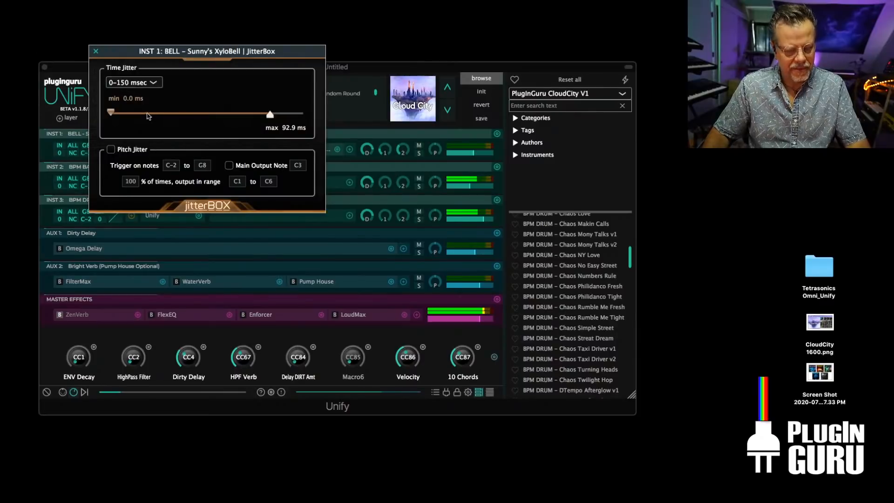
drag(270, 117, 111, 113)
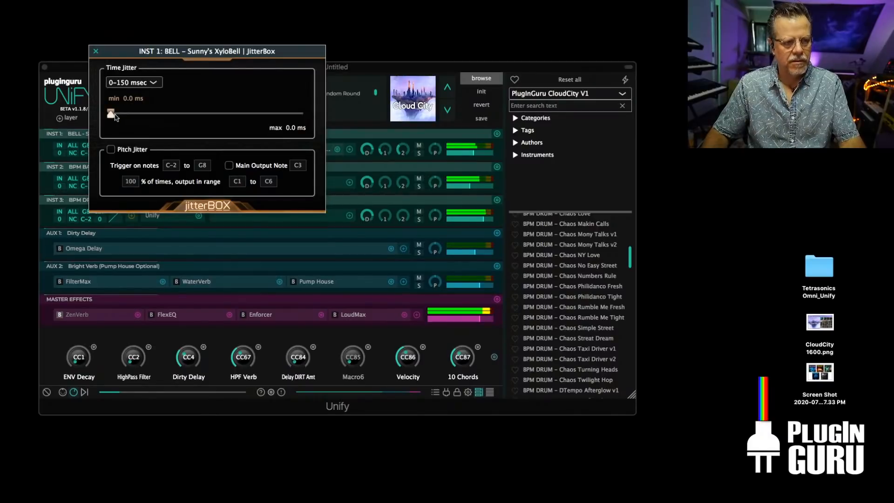
drag(112, 115, 241, 124)
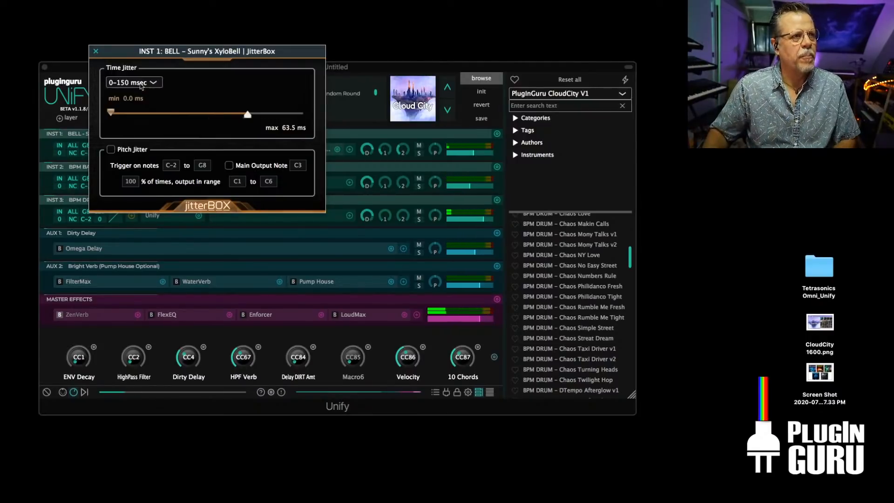
Switch the time jitter to 1/2 +/- % with simple note times and a 1/8 minimum, ranging from -100% to +100%
click(139, 82)
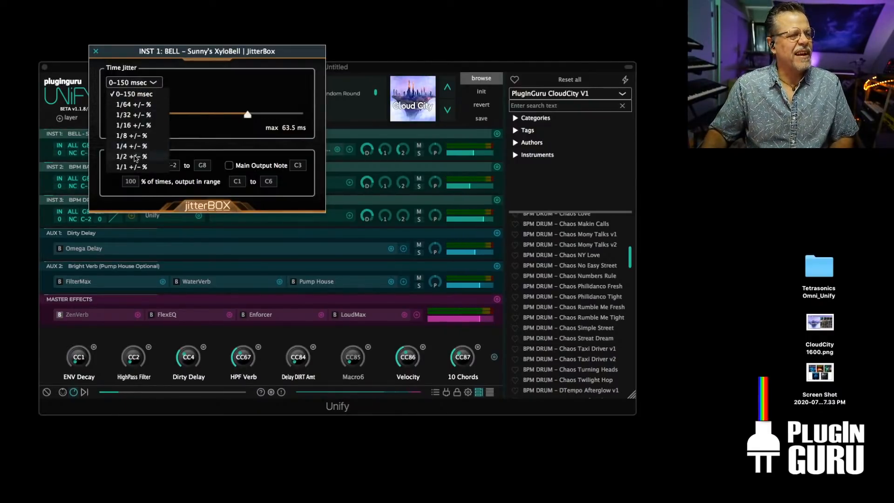
click(136, 157)
click(210, 84)
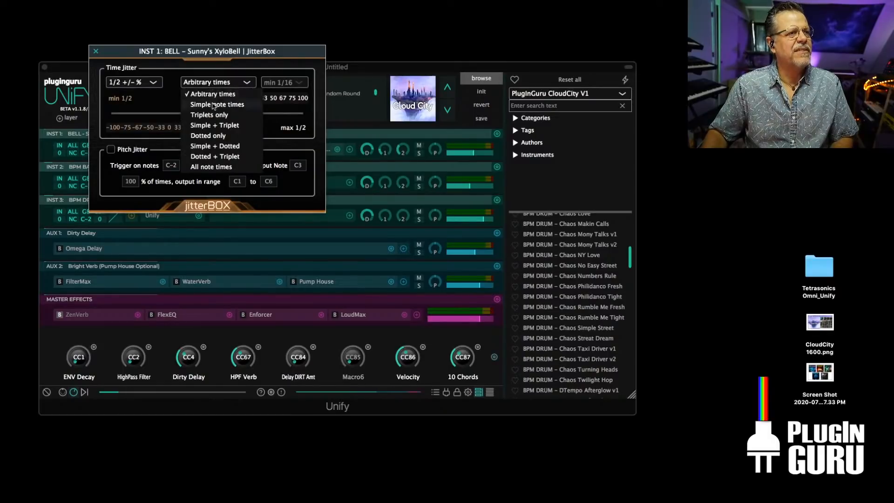
click(212, 100)
click(281, 83)
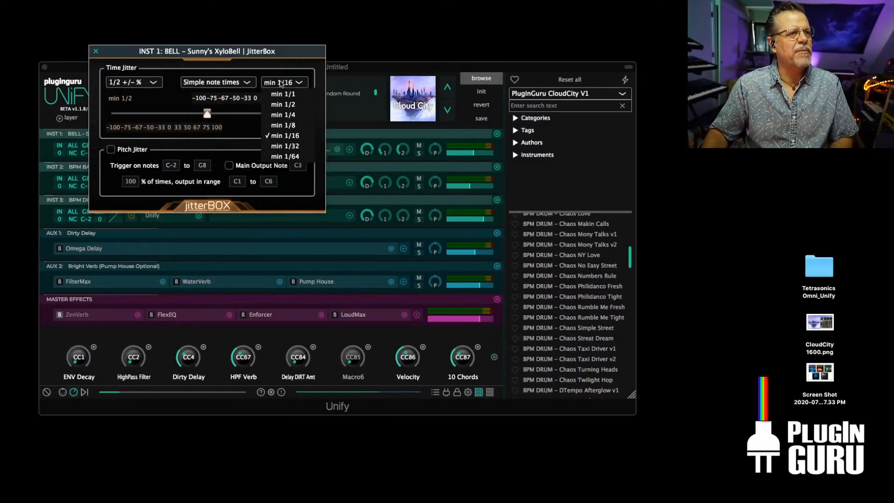
click(285, 125)
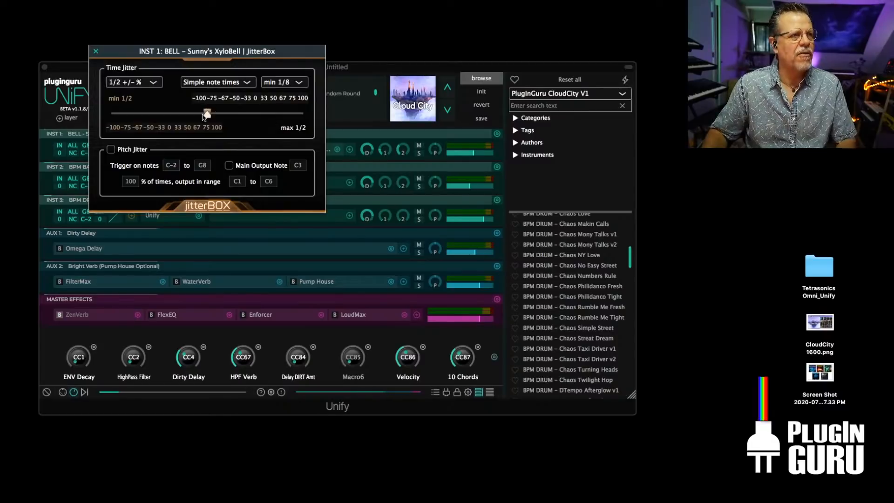
click(305, 99)
click(114, 128)
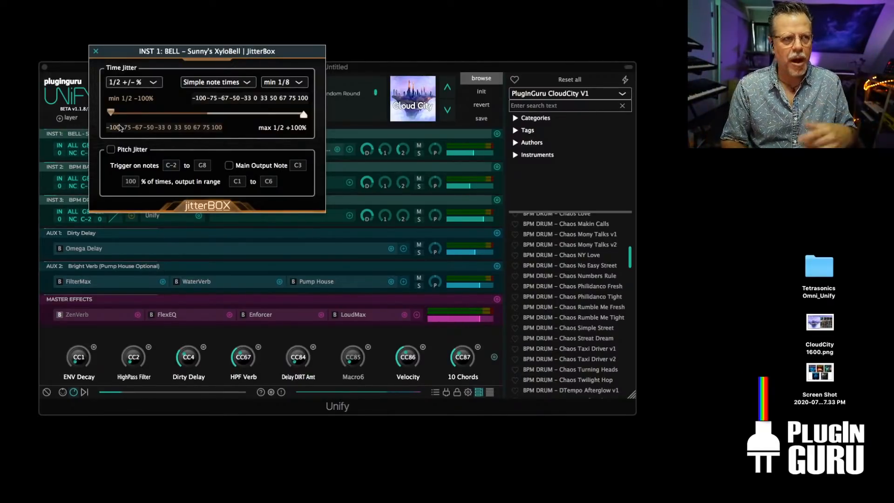
Change the JitterBox time jitter base to 1/16 +/- % and its minimum note time to 1/16
click(120, 82)
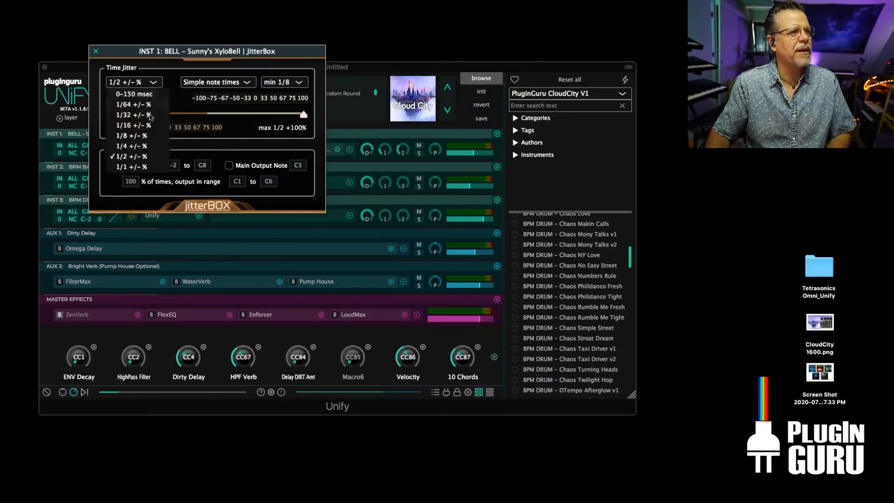
click(132, 126)
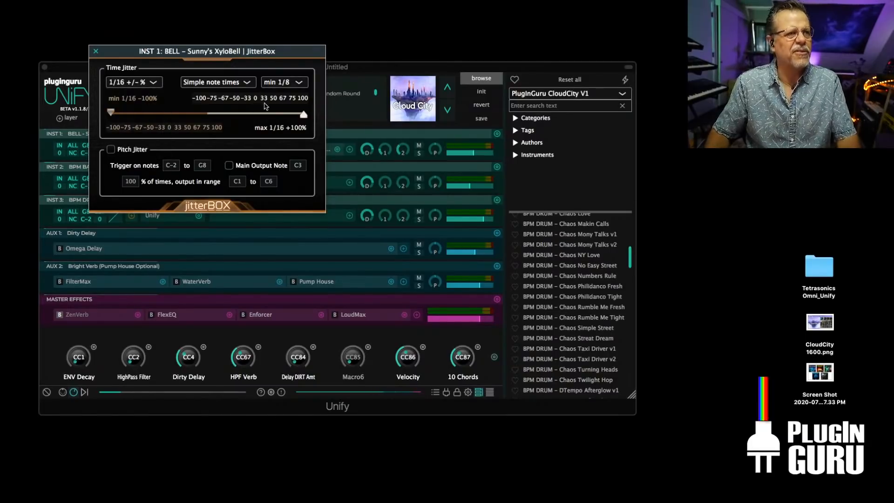
click(282, 84)
click(287, 136)
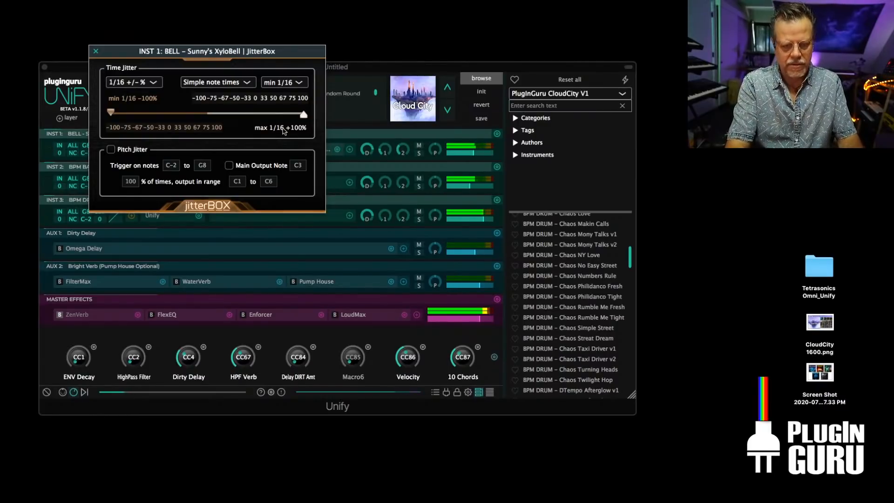
Show the on-screen keyboard in place of the macro knobs and play the note D2
click(63, 392)
click(191, 365)
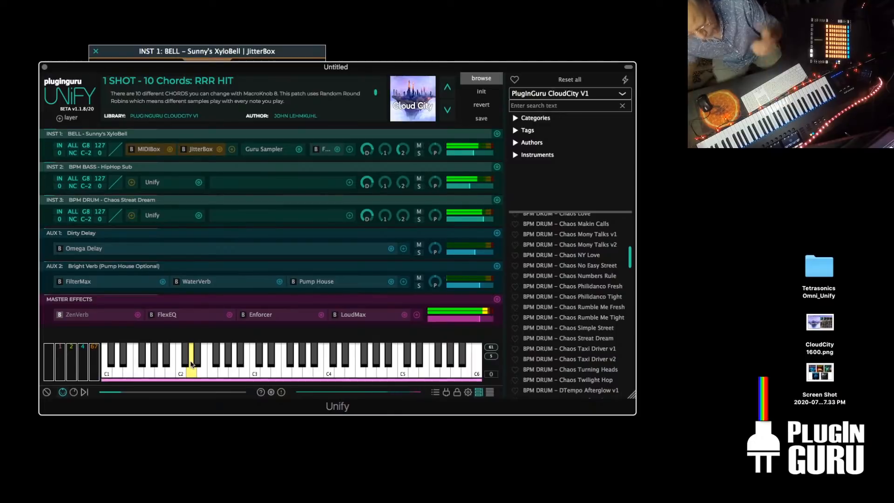
Enable pitch jitter in the JitterBox, starting its output range at C4 and applying it 15% of times, and close the JitterBox
click(281, 52)
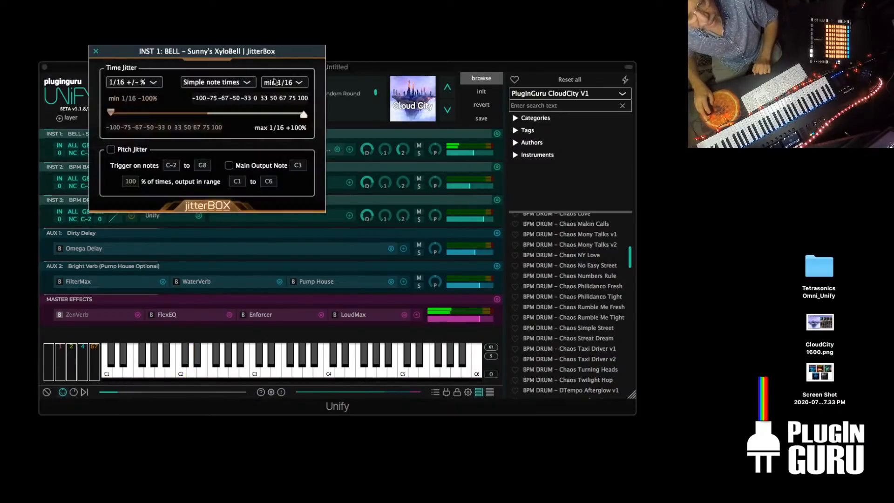
click(111, 149)
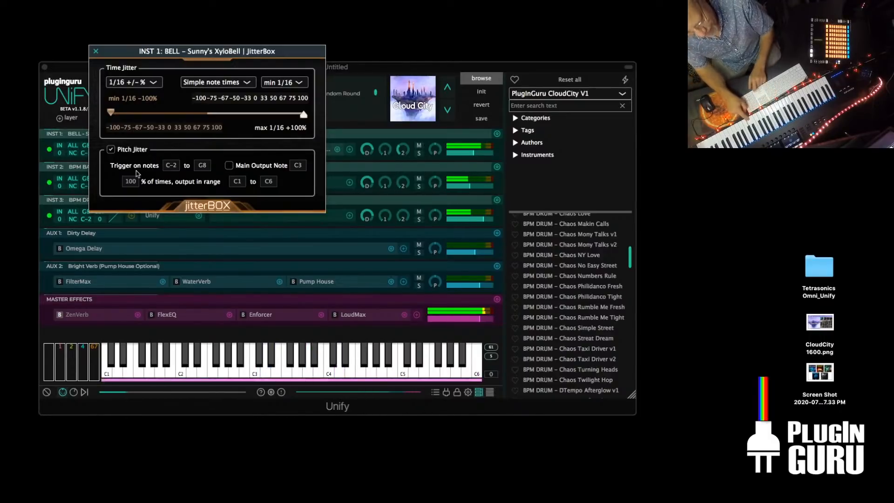
drag(237, 181, 250, 132)
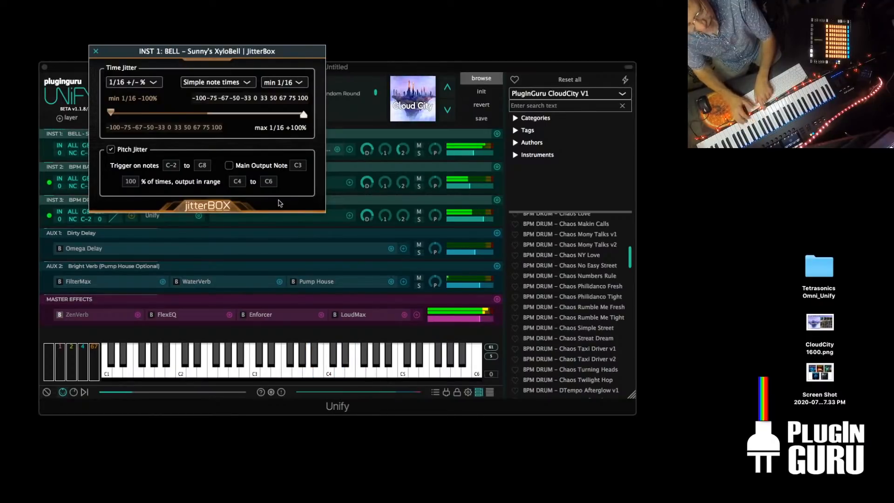
drag(133, 183, 153, 297)
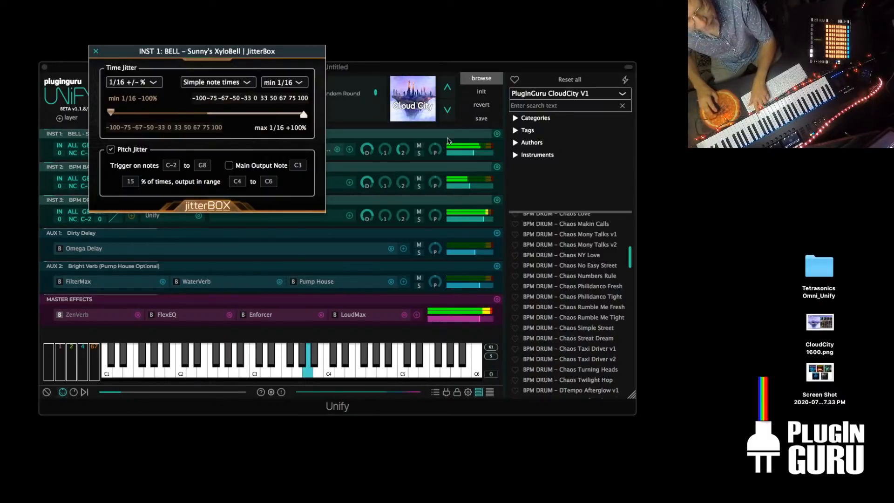
click(96, 51)
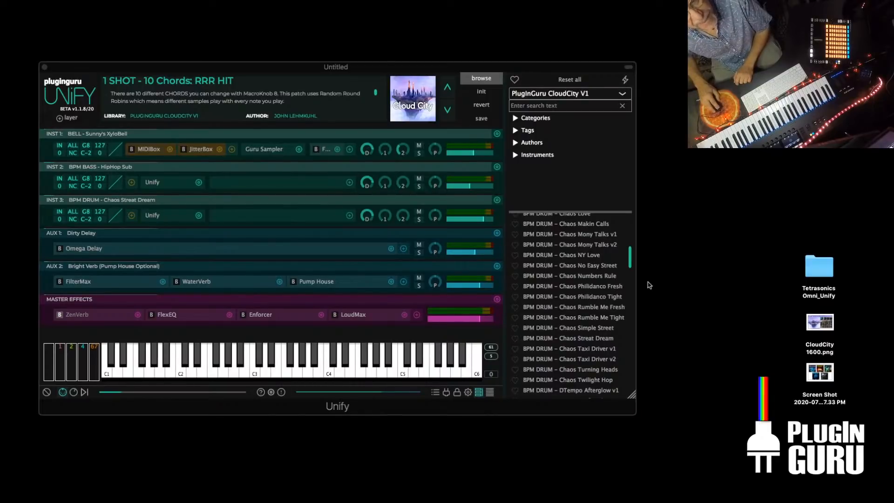
Audition the 1 SHOT patches 10 Chords: Thumby + BS, Harmonic DreamCloud, Min MelodyFall and TinkerBell in turn
scroll(572, 265, up, 10)
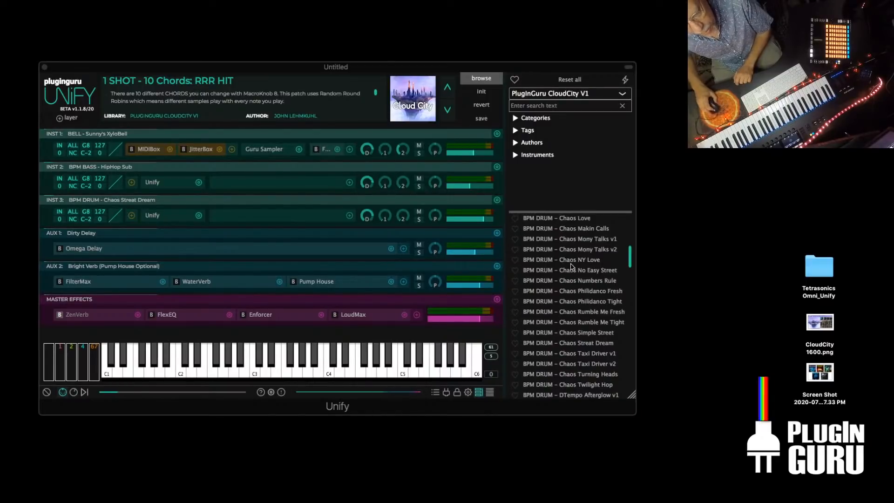
scroll(572, 266, up, 10)
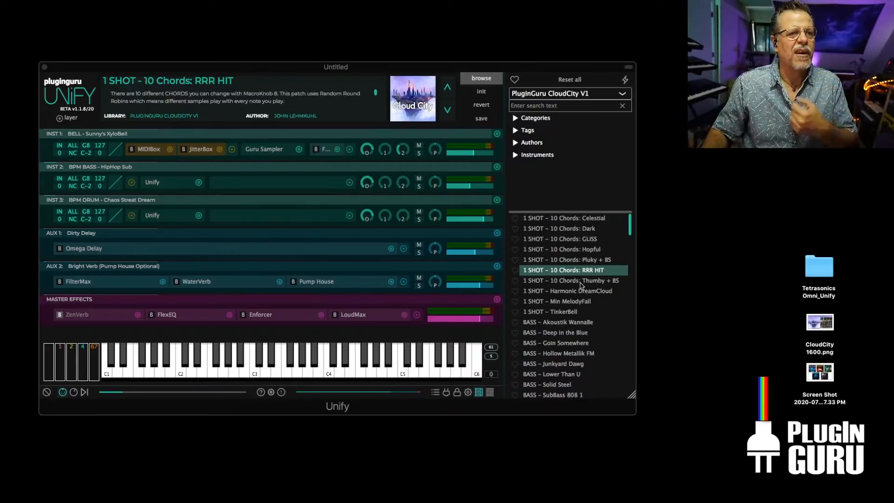
click(582, 284)
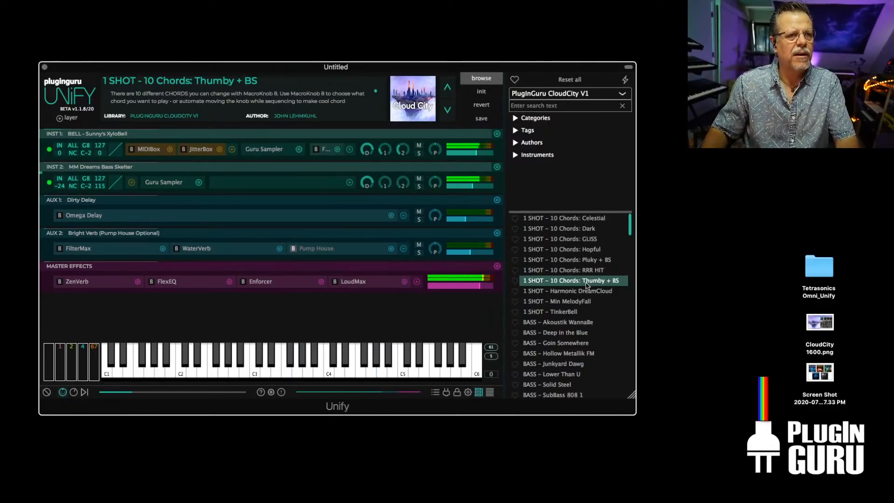
click(572, 292)
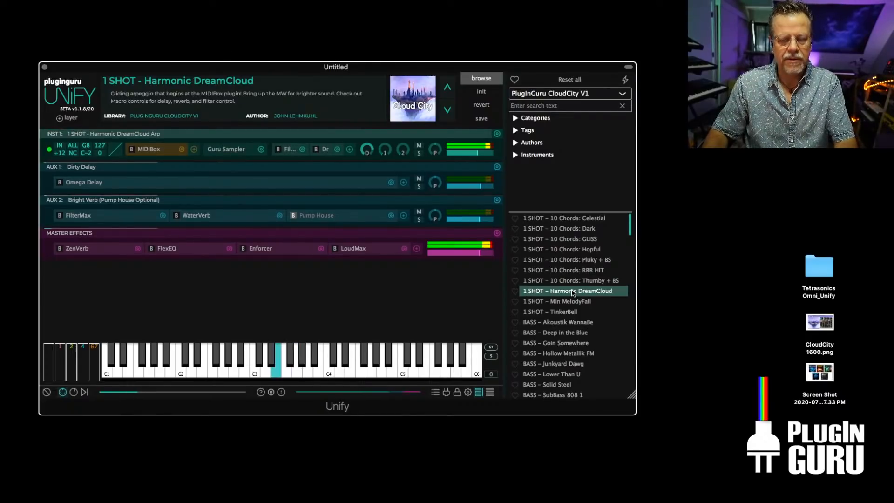
click(574, 303)
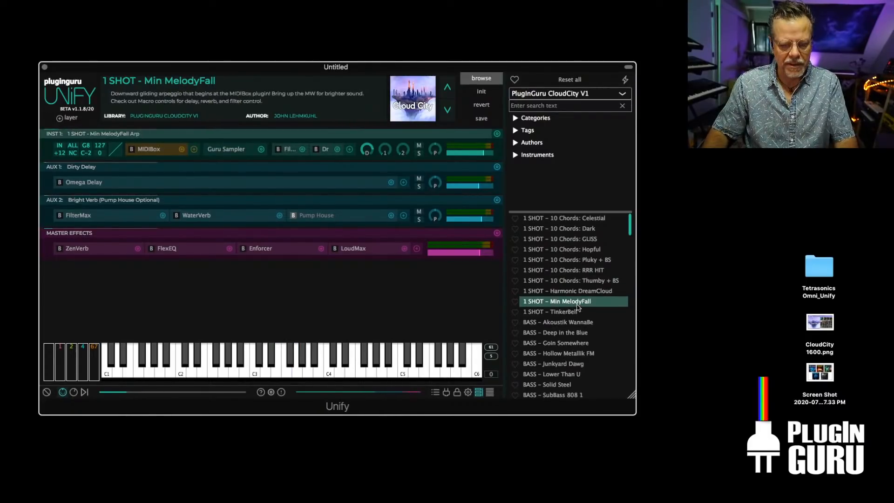
click(569, 312)
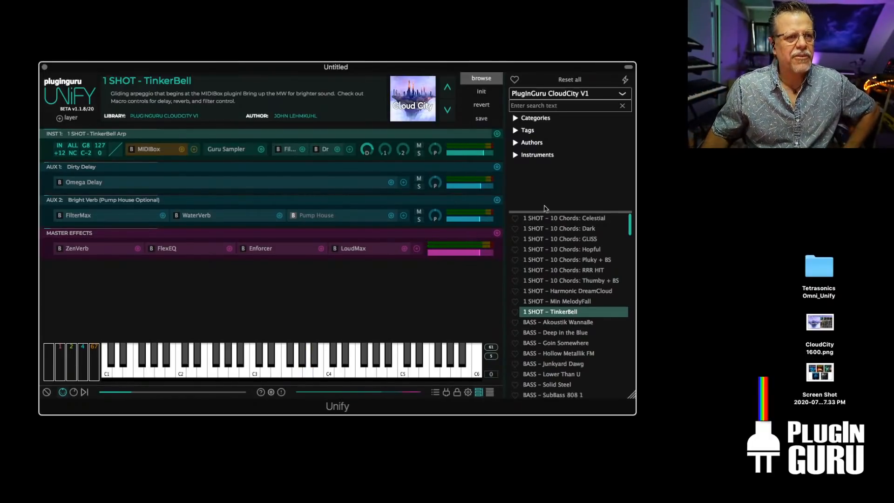
Find the bass patches in the CloudCity list and load BASS - Wake the Neighbors
scroll(552, 297, down, 5)
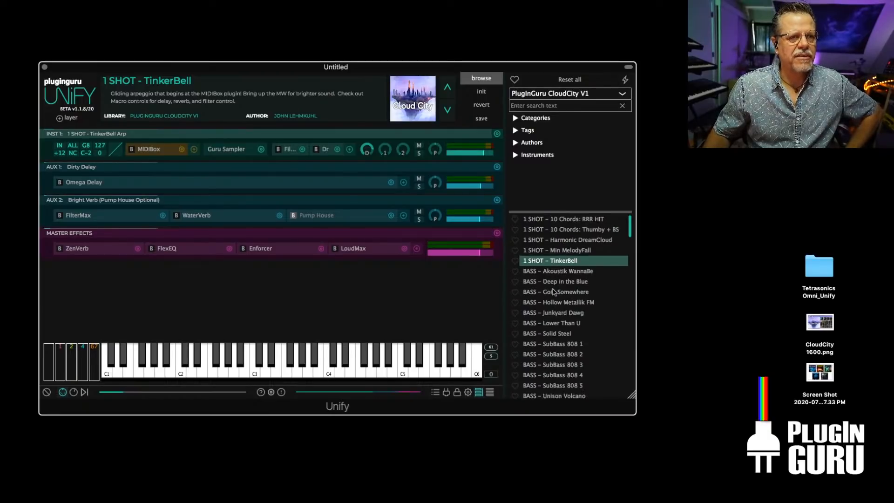
scroll(561, 295, down, 6)
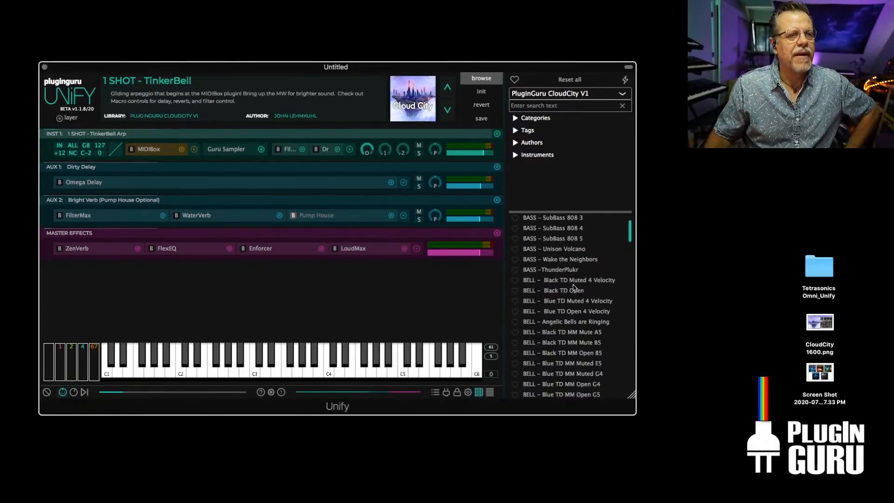
scroll(574, 287, up, 4)
click(573, 343)
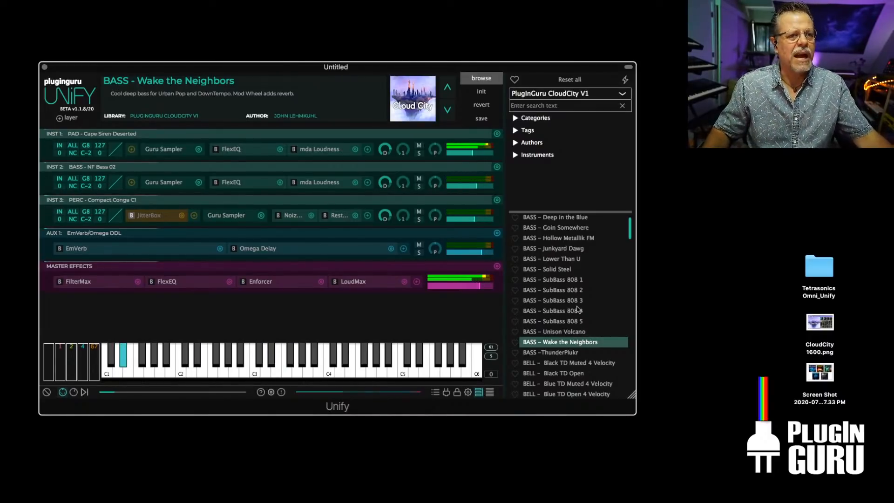
Filter the CloudCity patches by "cc bonus" and load KEY - Heavy Heart Pad
click(556, 106)
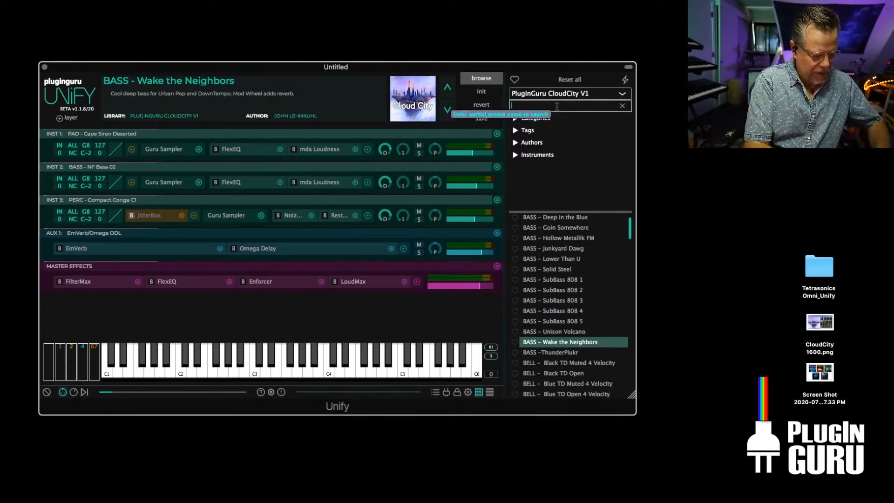
text(cc bonus)
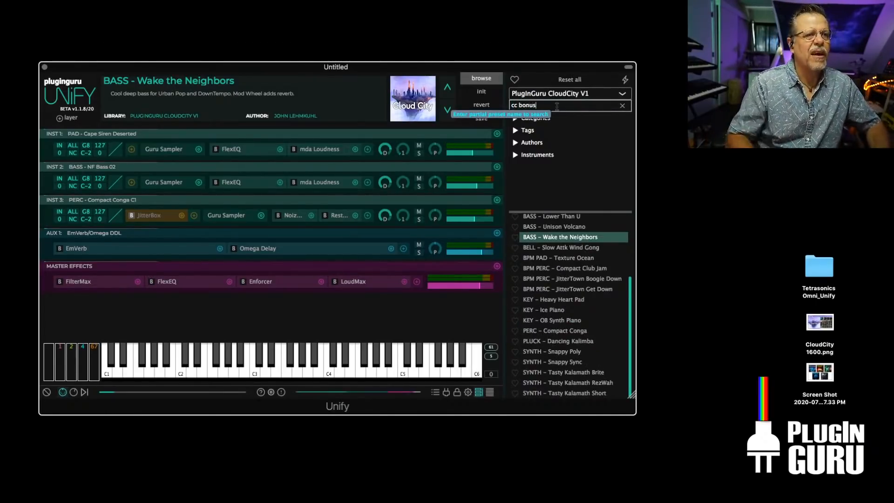
click(559, 300)
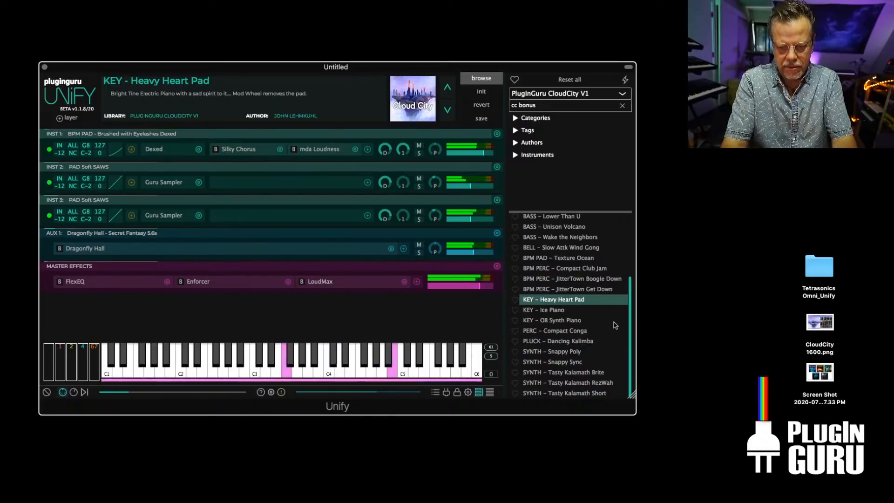
Audition BPM PERC - JitterTown Boogie Down and Compact Club Jam, soloing the latter's first four instrument layers and clearing the solos
click(573, 281)
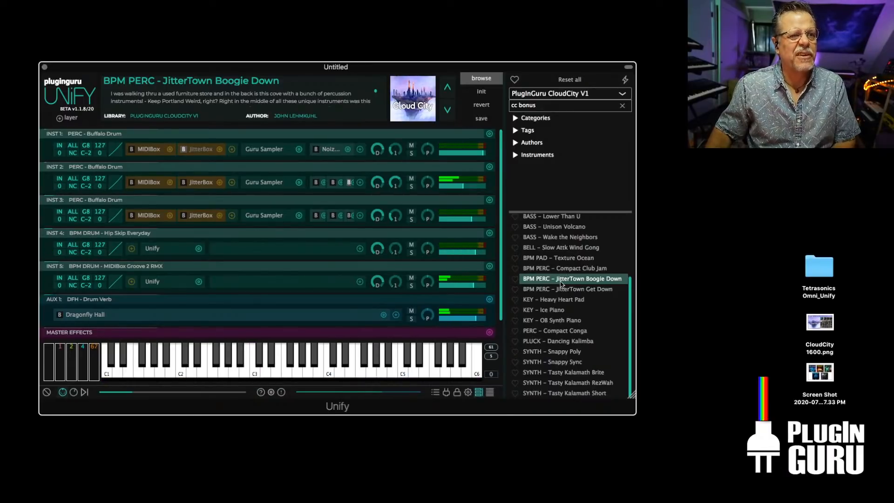
key(Up)
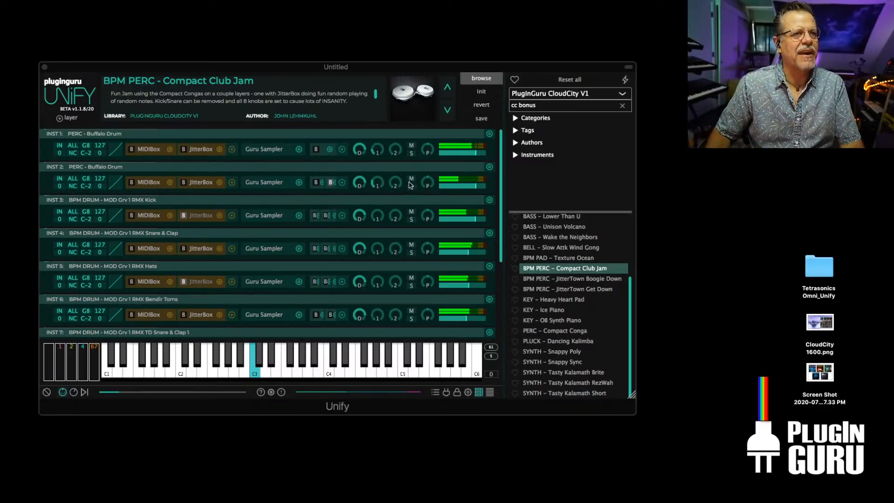
click(412, 154)
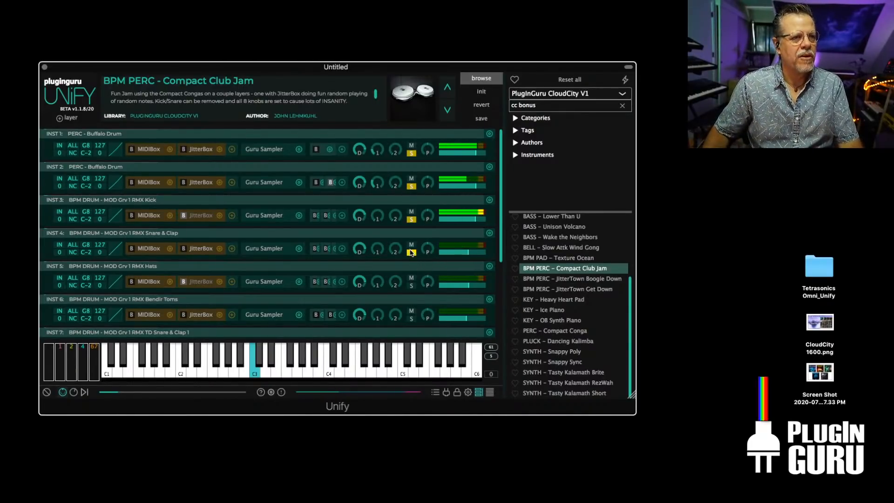
click(411, 253)
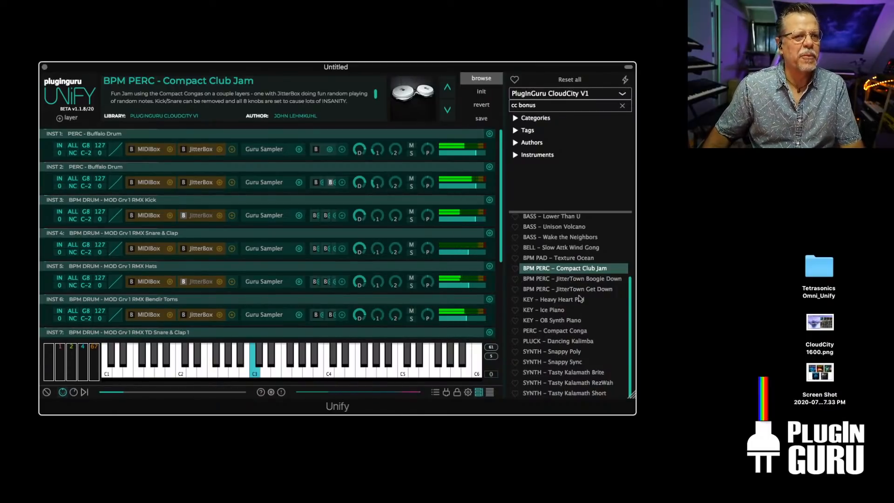
Audition the bonus patches BELL - Slow Attk Wind Gong and PLUCK - Dancing Kalimba
scroll(564, 249, up, 3)
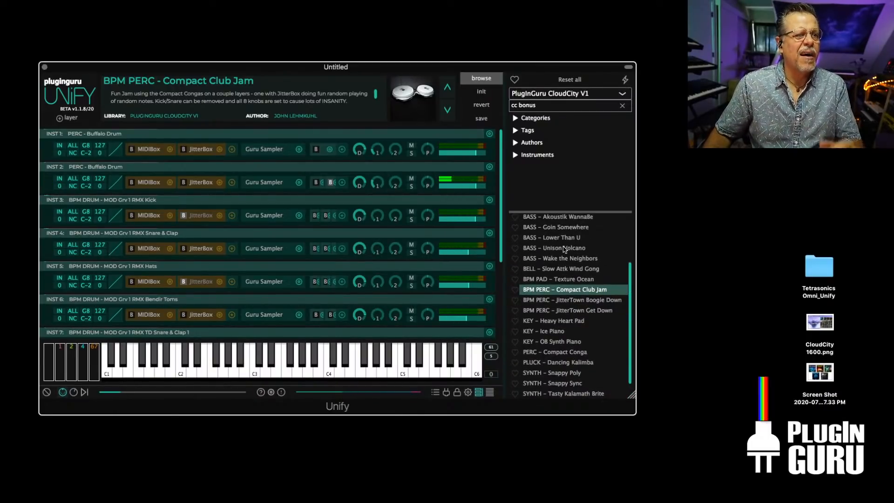
click(562, 273)
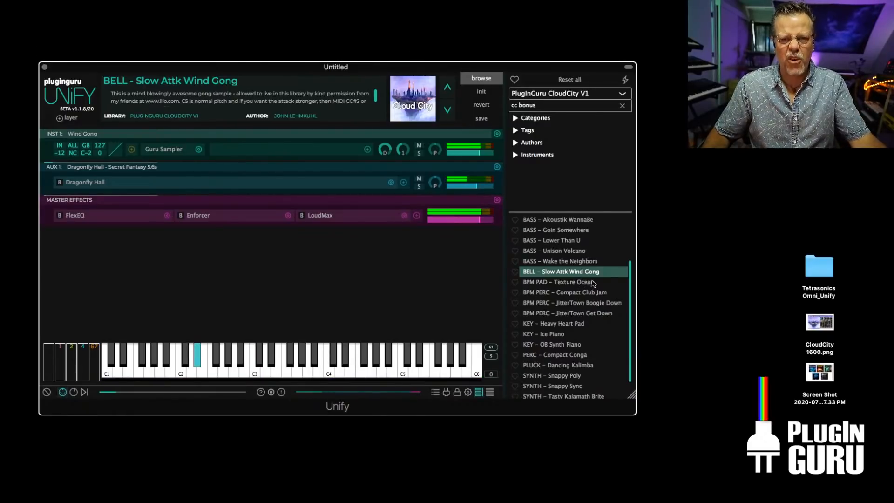
scroll(592, 320, down, 2)
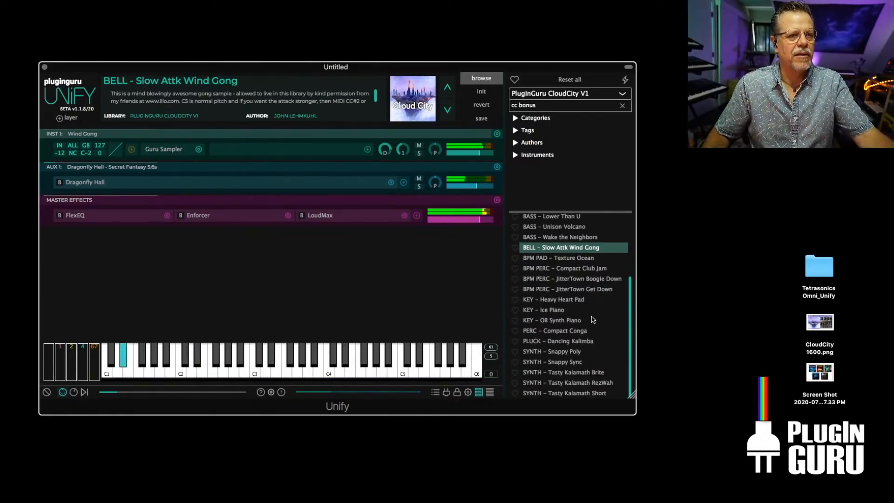
click(577, 341)
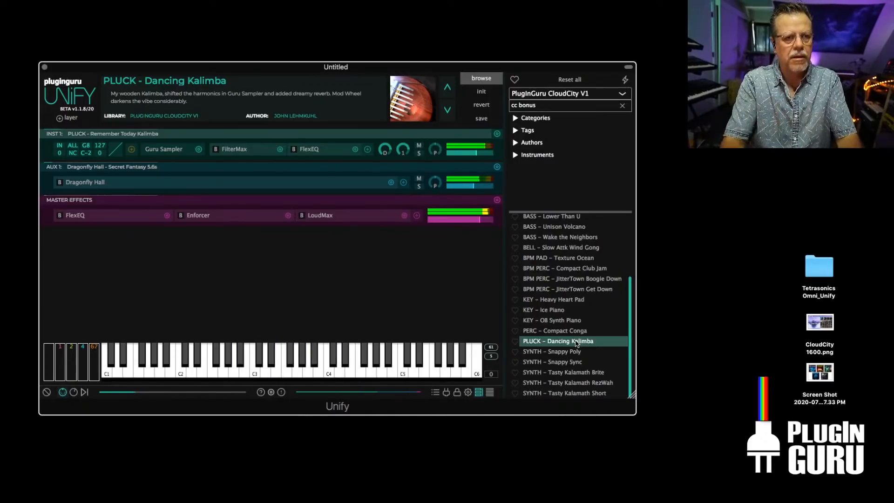
Audition the bonus SYNTH patches Snappy Poly, Snappy Sync, Tasty Kalamath Brite and Tasty Kalamath RezWah in turn
click(571, 353)
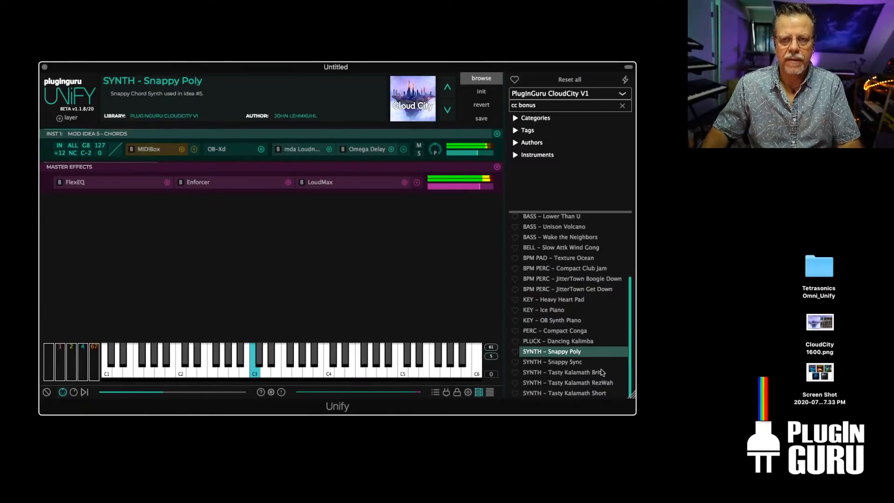
click(568, 365)
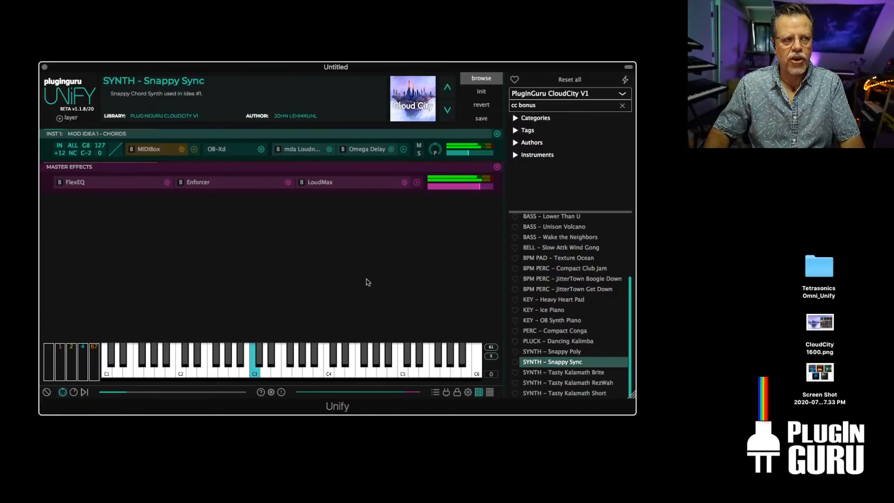
click(573, 372)
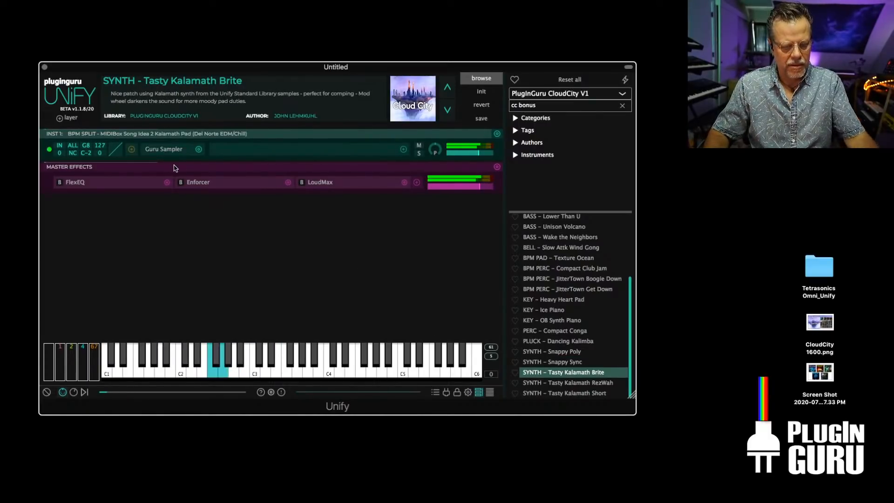
click(591, 384)
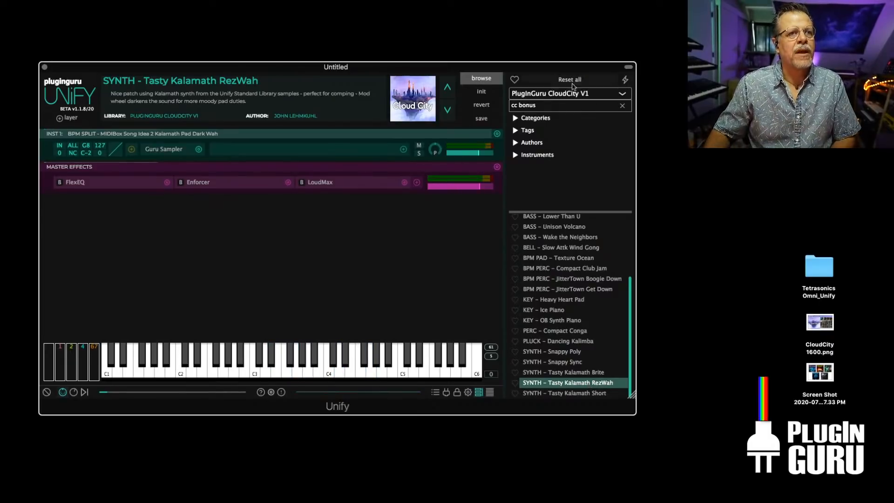
Clear the patch search and load KEY - Heavy Heart Pad from the full CloudCity list
click(623, 106)
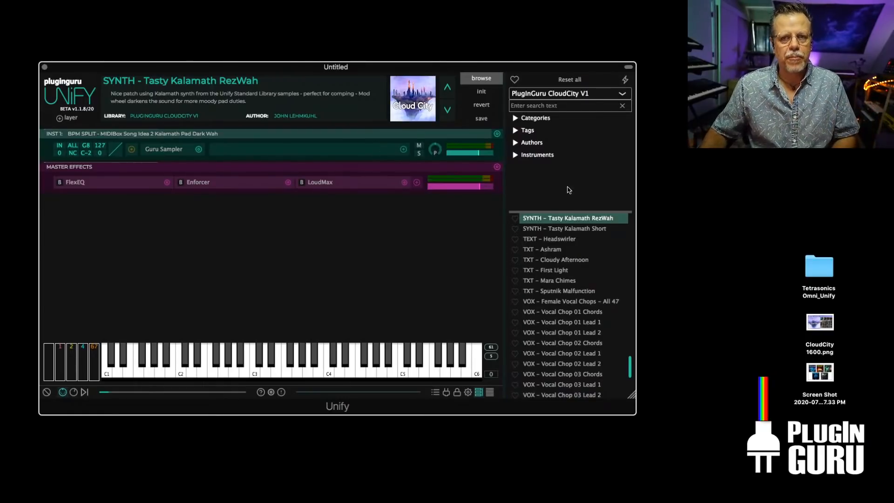
drag(629, 366, 624, 335)
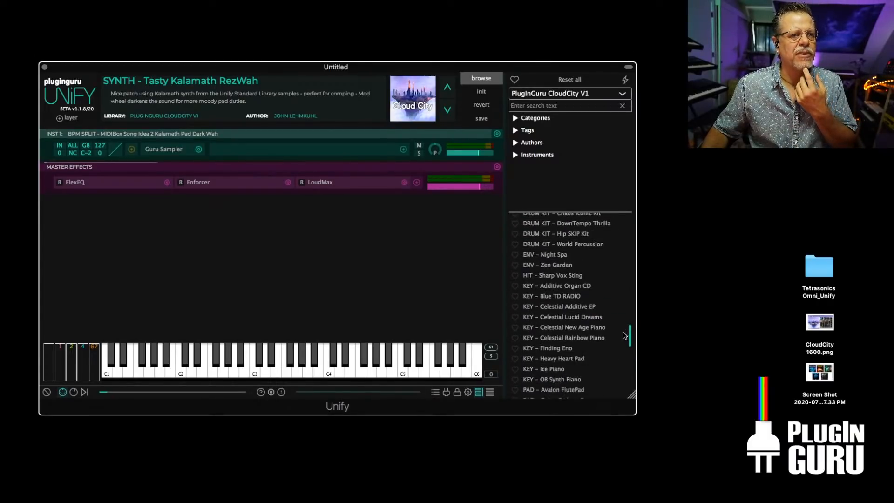
click(551, 359)
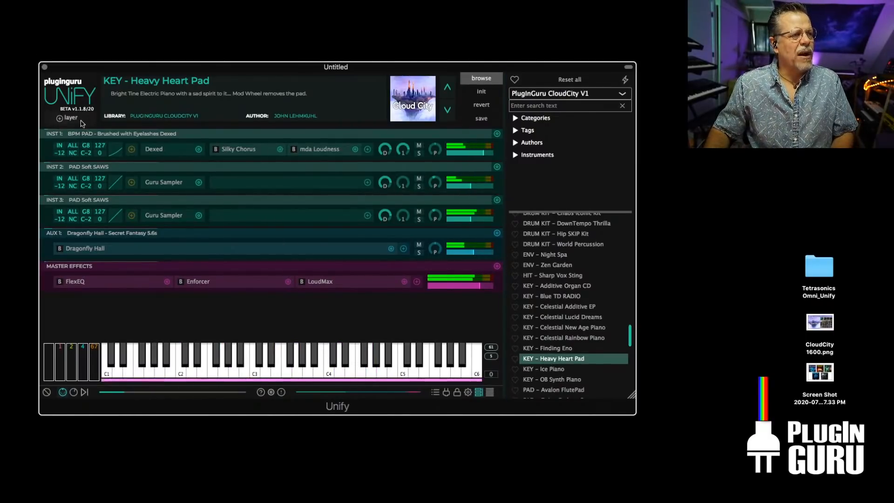
Add the CloudCity layer preset BPM GTR - Cloud Hop Nylon MM Gtr as a new instrument layer to the patch
click(60, 118)
mouse_move(111, 128)
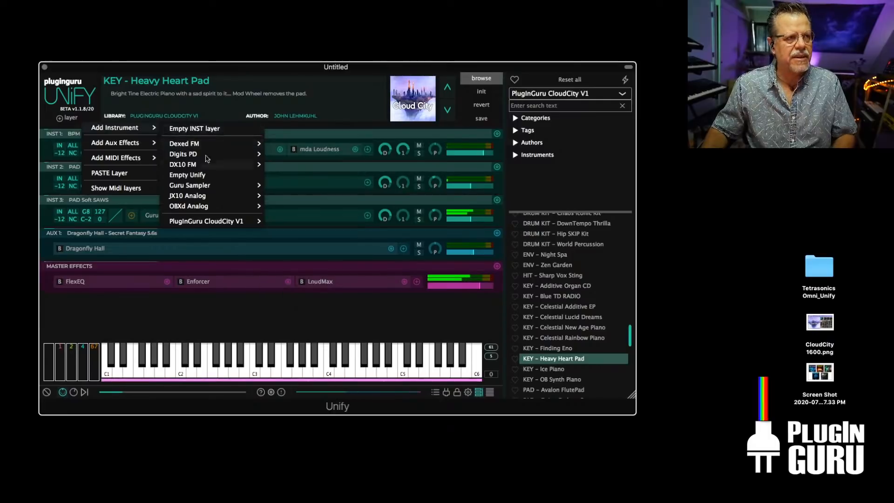
mouse_move(196, 223)
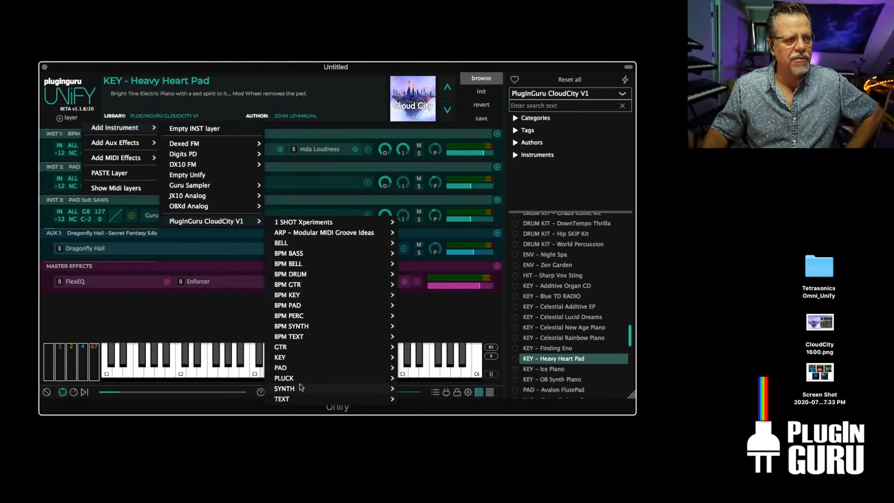
mouse_move(317, 386)
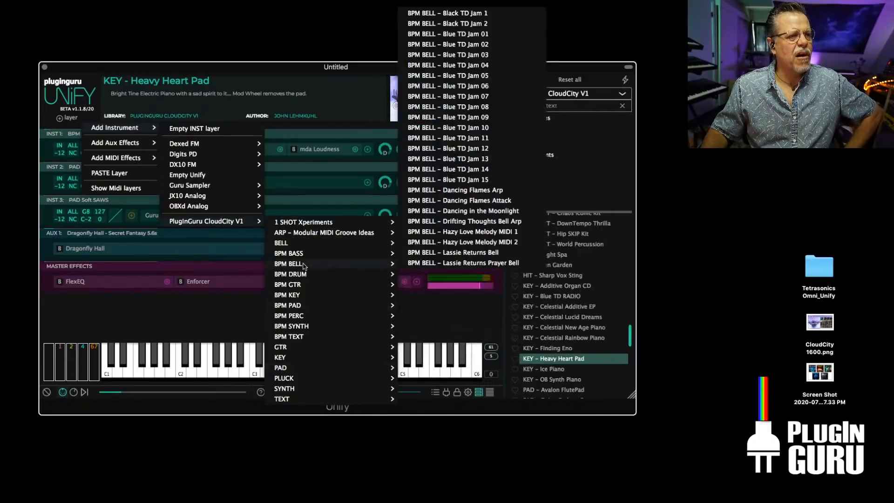
mouse_move(301, 288)
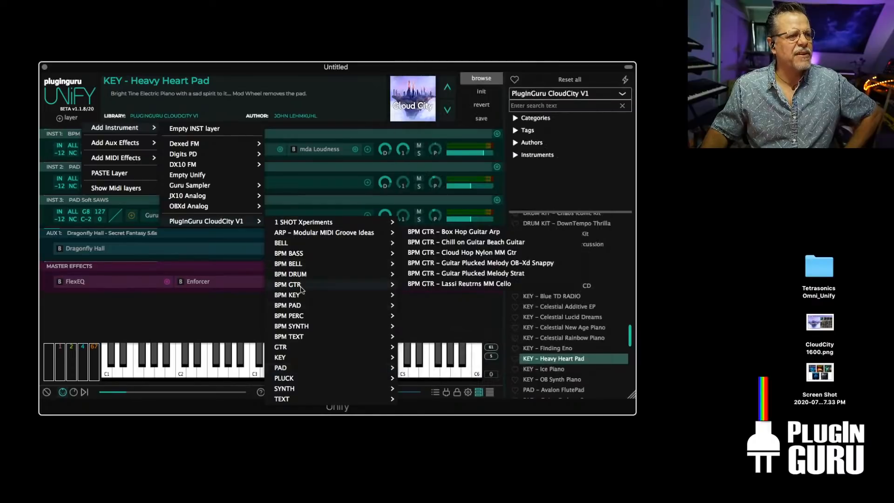
click(490, 254)
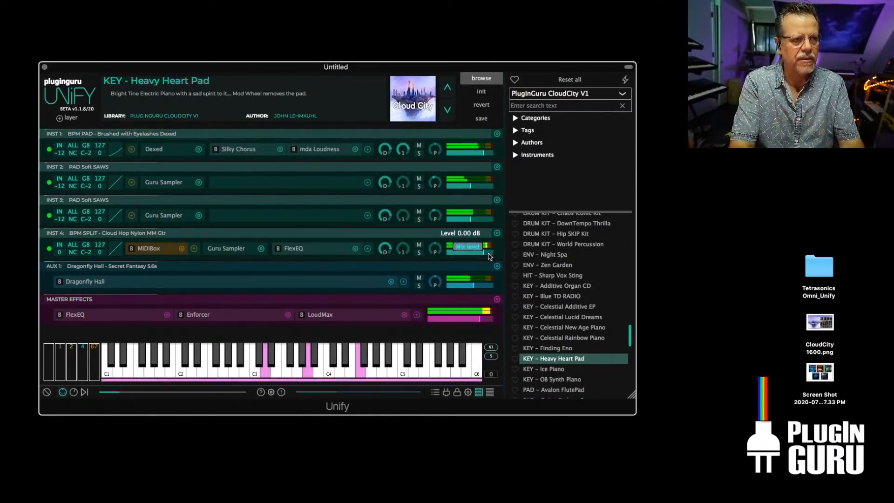
Lower the mix level of the Cloud Hop Nylon guitar layer and bypass its MIDIBox
drag(491, 255, 476, 255)
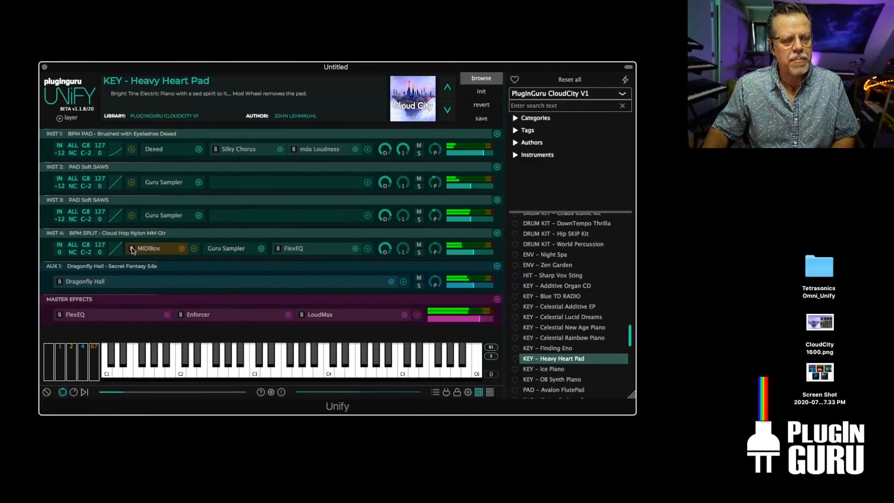
click(132, 248)
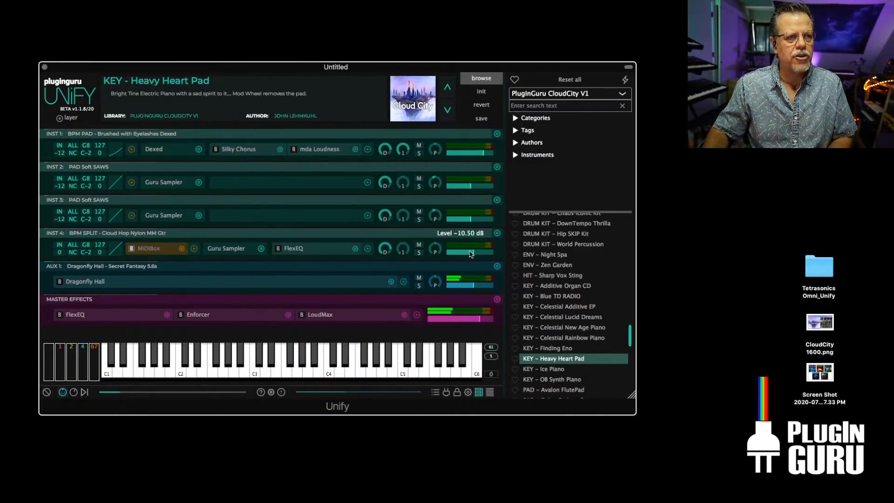
drag(473, 253, 475, 253)
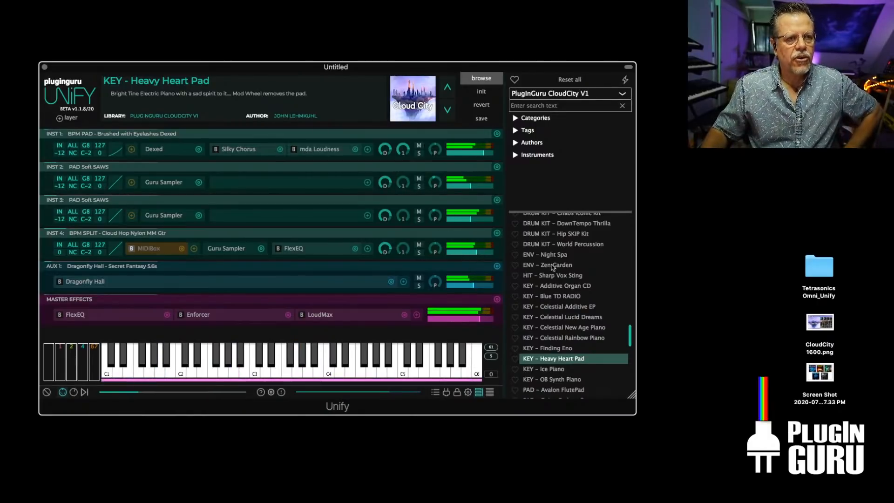
Add the CloudCity layer preset PAD - MIDIBox Song Idea 3 as a fifth instrument layer
click(69, 117)
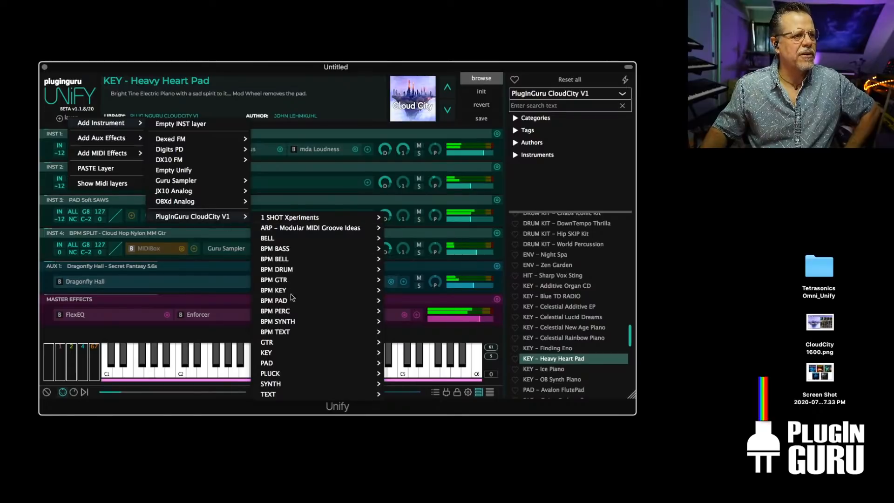
mouse_move(290, 362)
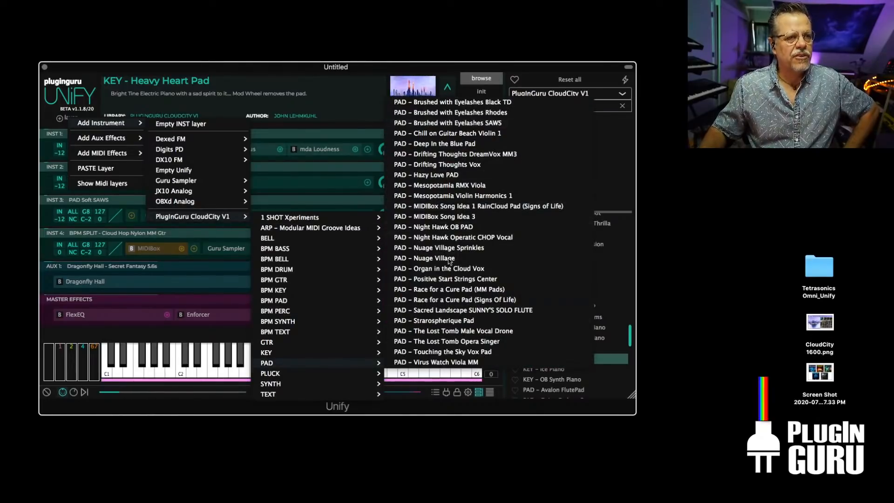
click(447, 217)
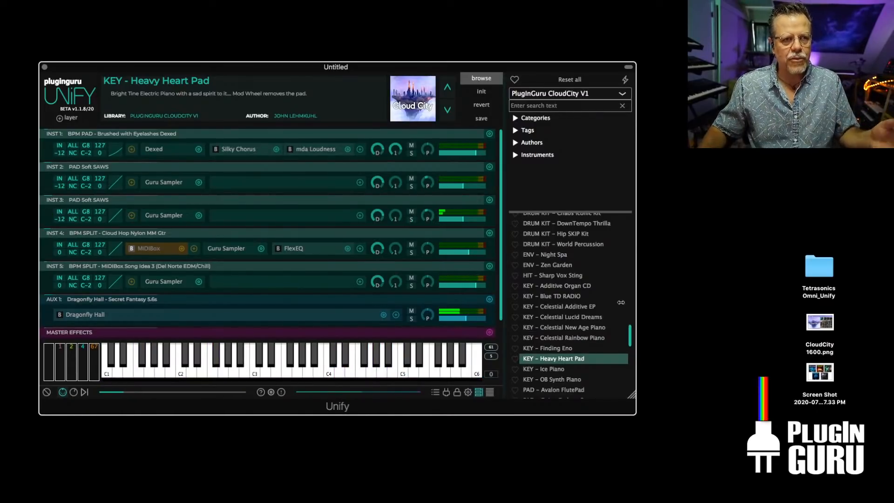
scroll(558, 290, down, 5)
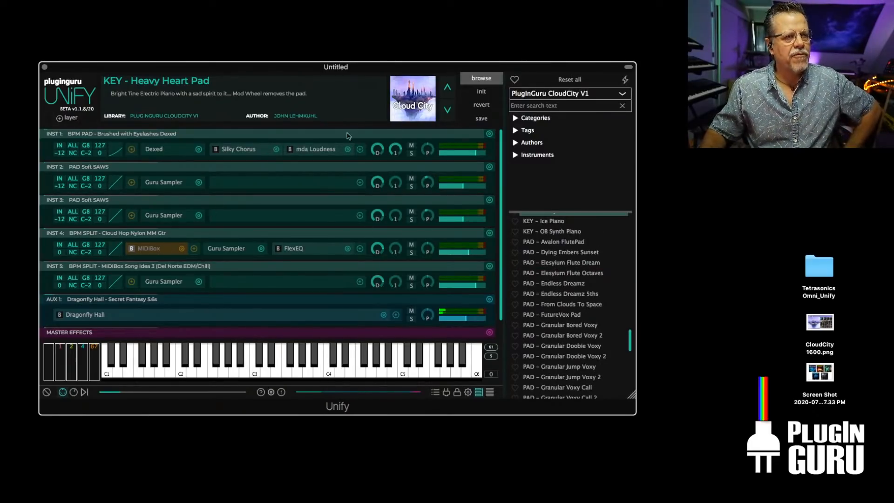
Initialize an empty patch and replace its only instrument layer with the RX2 groove preset BPM DRUM - 6 Feet Under RX2
click(482, 92)
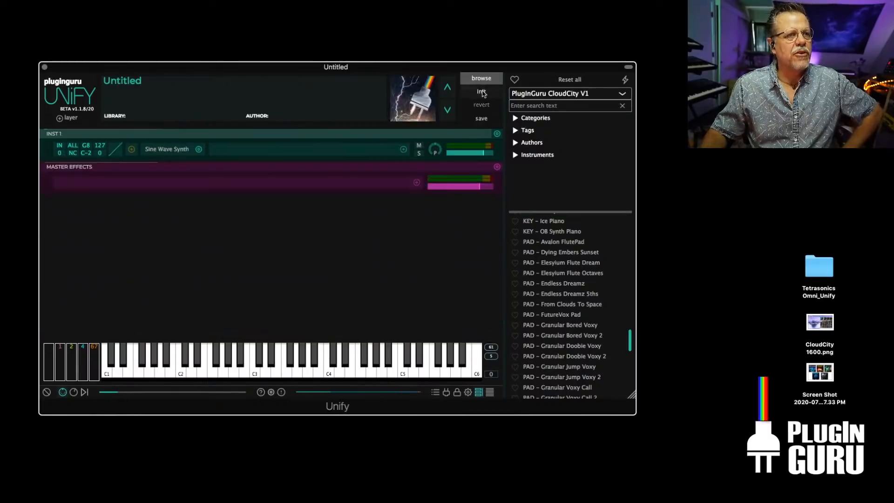
click(497, 134)
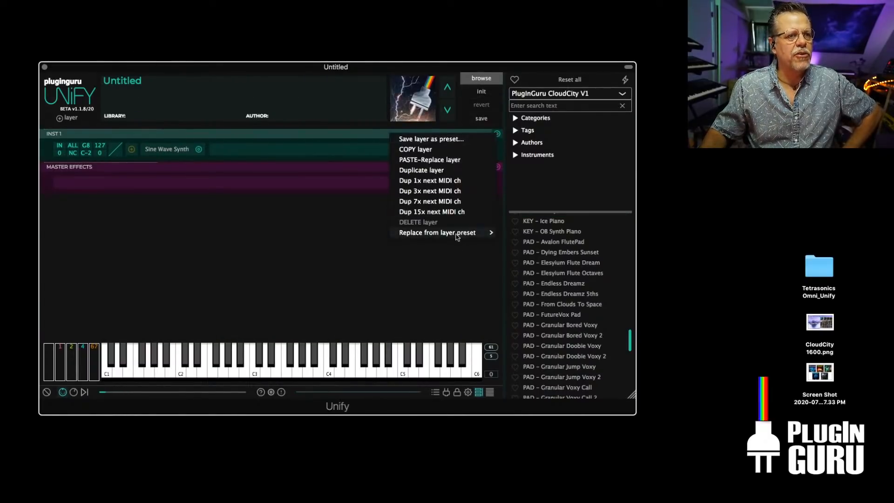
mouse_move(457, 234)
mouse_move(555, 312)
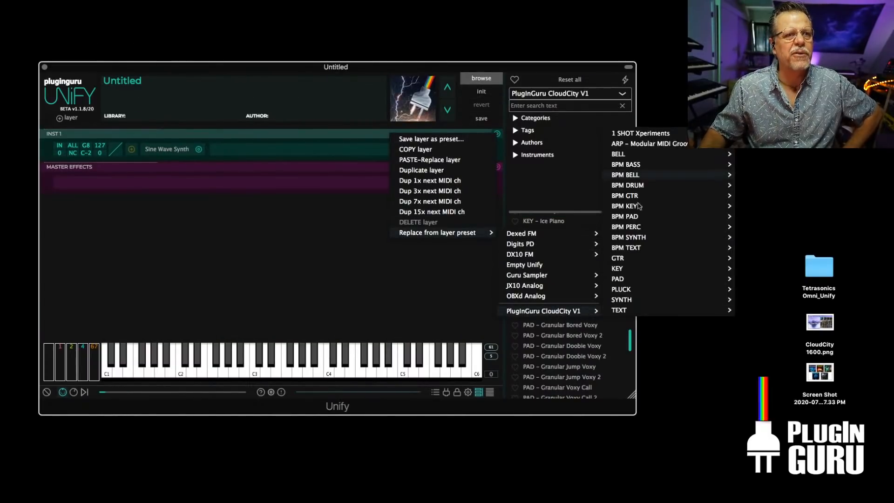
mouse_move(639, 186)
mouse_move(815, 185)
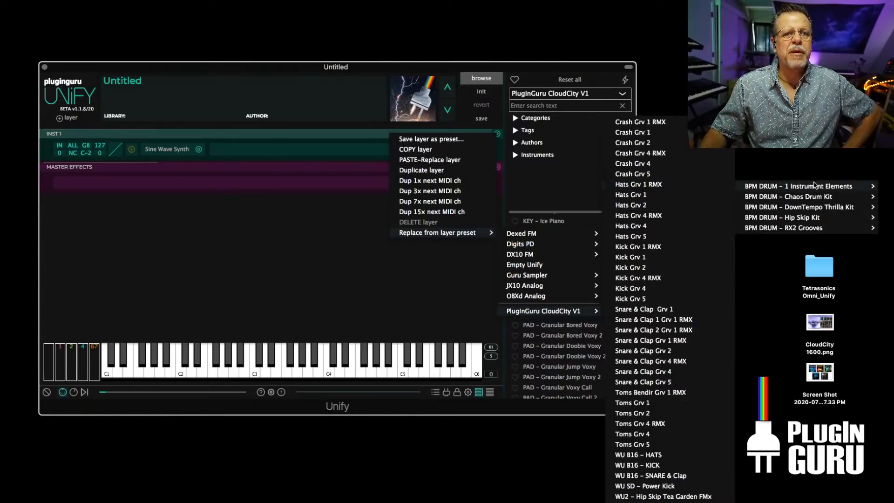
mouse_move(801, 201)
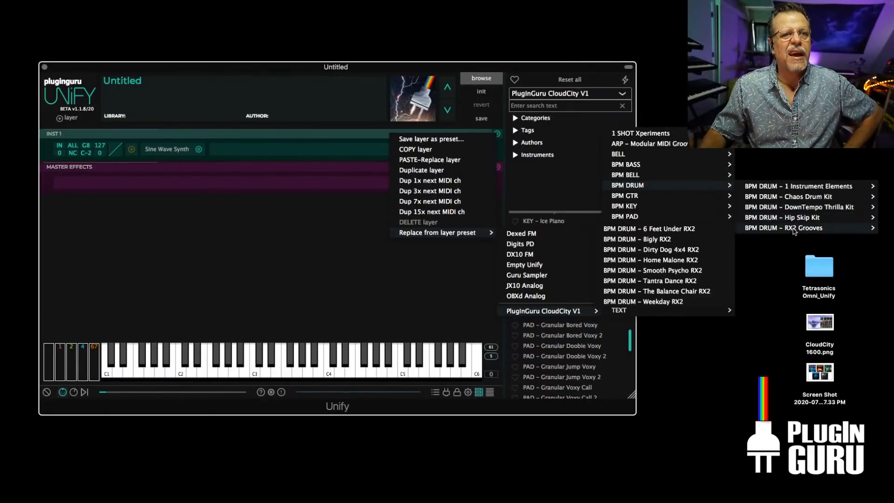
click(681, 230)
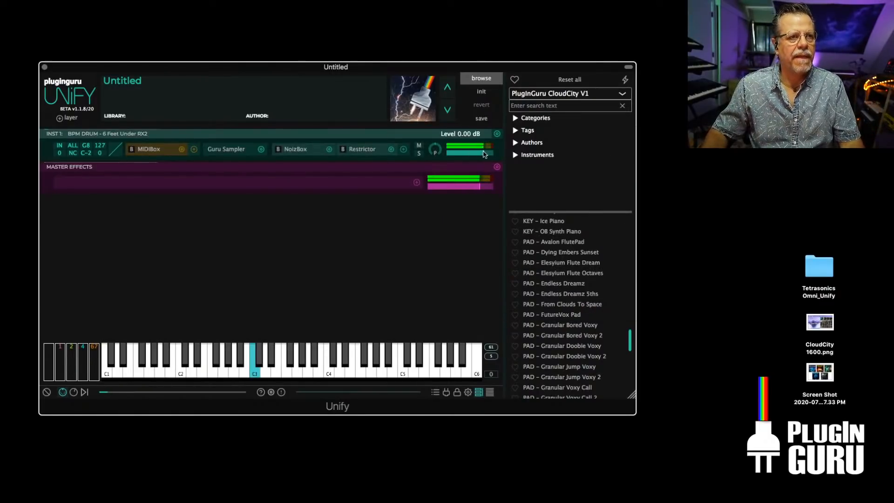
Add BPM DRUM - DTempo Rock Out Momma from the DownTempo Thrilla Kit presets as a second instrument layer
click(76, 120)
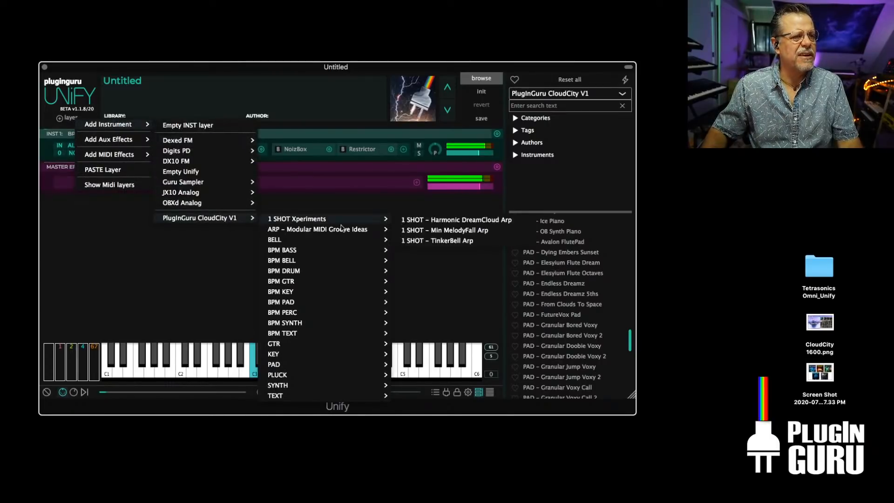
mouse_move(310, 271)
mouse_move(475, 248)
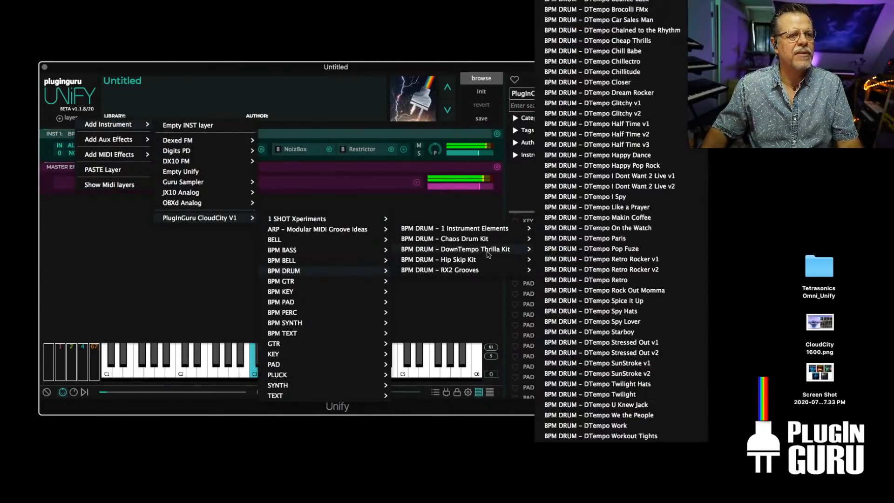
click(618, 291)
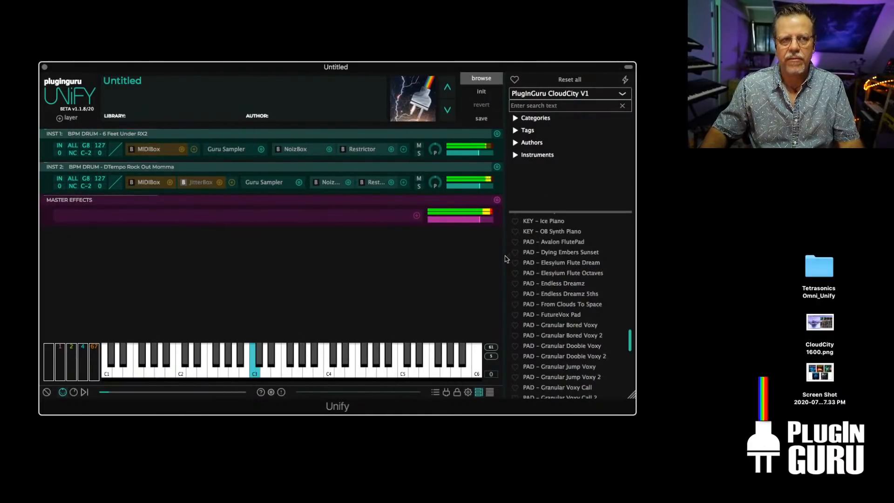
Add BPM PERC - Single - Buffalo Drum 7 from the CloudCity presets as a third instrument layer
click(68, 117)
mouse_move(129, 129)
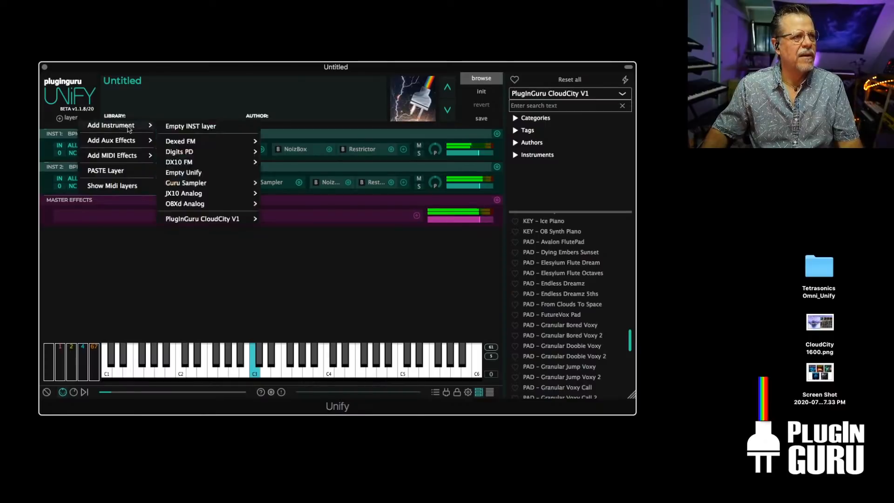
mouse_move(217, 223)
mouse_move(340, 316)
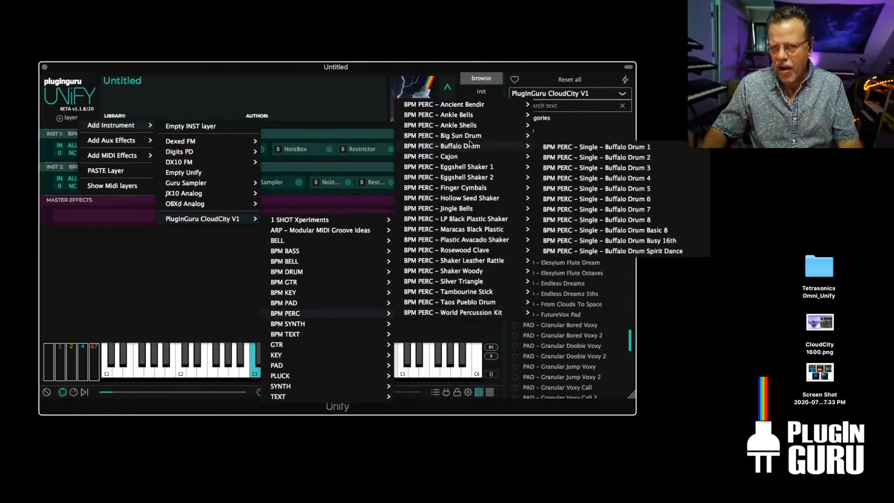
mouse_move(460, 147)
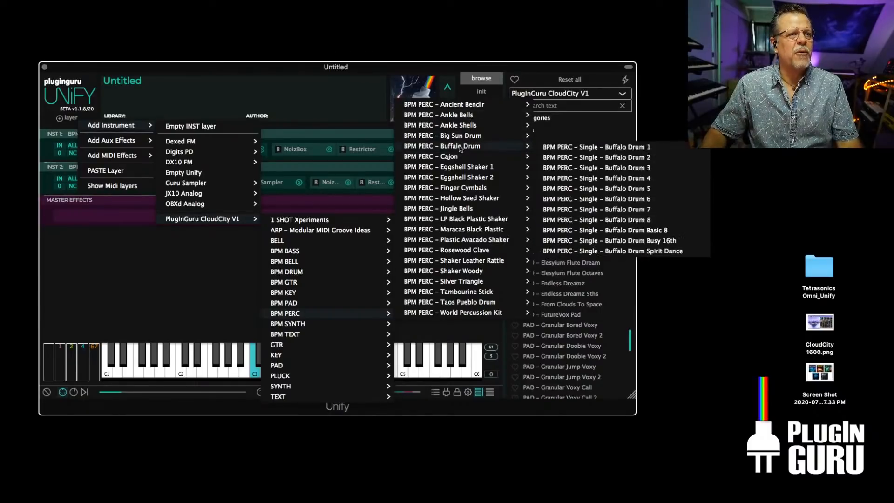
click(642, 210)
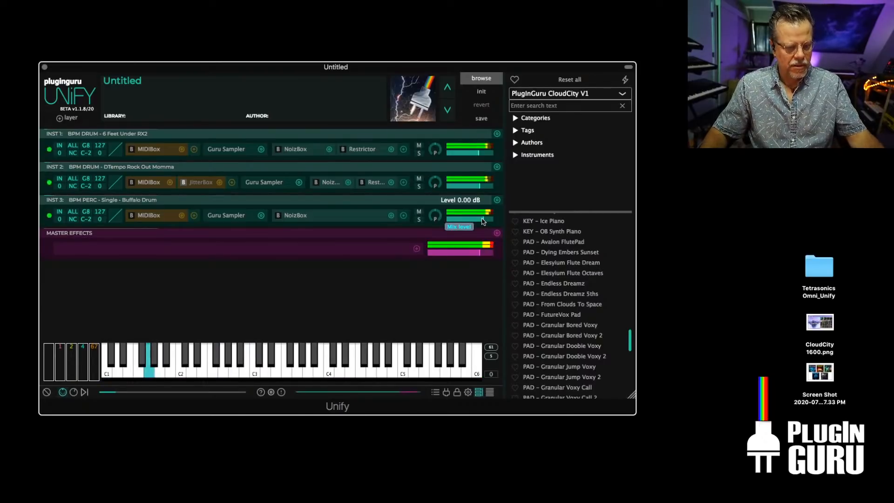
Add the CloudCity layer preset BPM BASS - Octavizer Brite as a fourth instrument layer
click(69, 118)
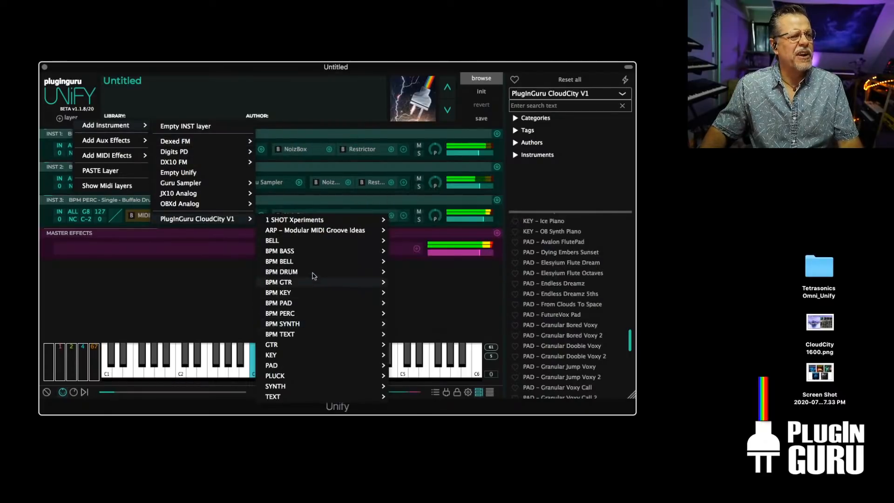
mouse_move(310, 265)
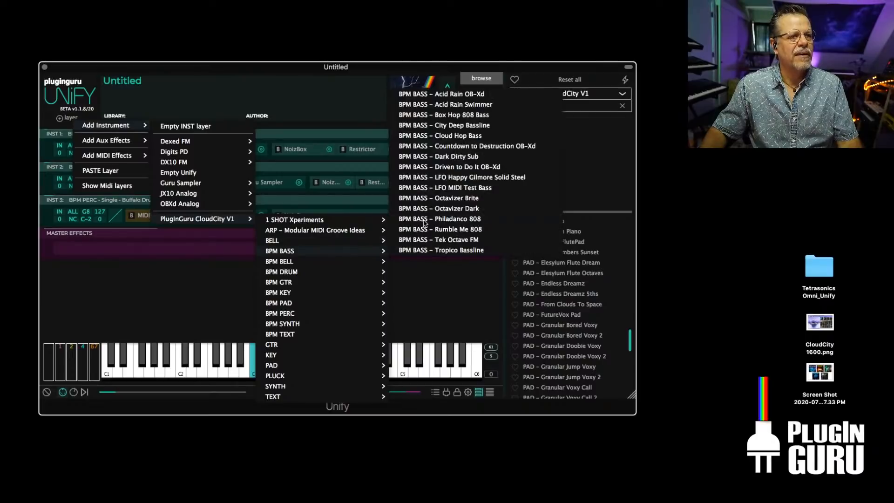
click(449, 198)
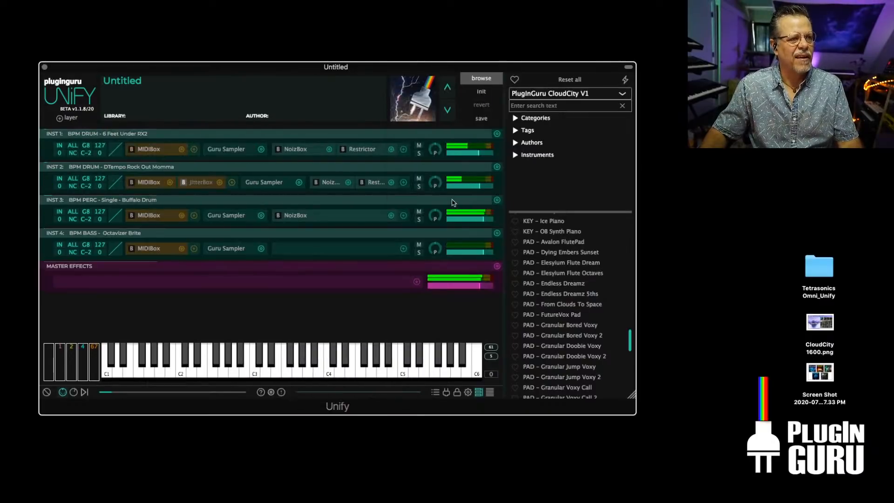
Rebalance the layer levels: lower the Buffalo Drum, raise DTempo Rock Out Momma and set 6 Feet Under RX2 to -9 dB
drag(485, 219, 479, 221)
double_click(478, 254)
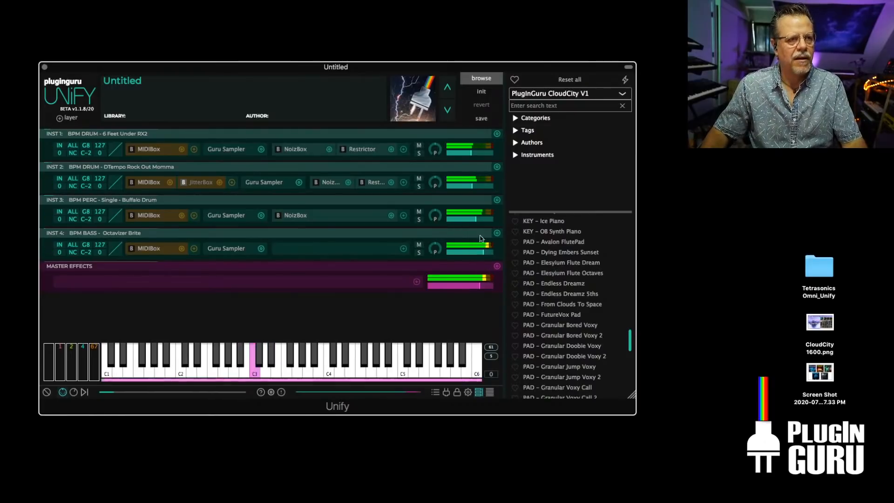
mouse_move(478, 222)
drag(474, 186, 478, 186)
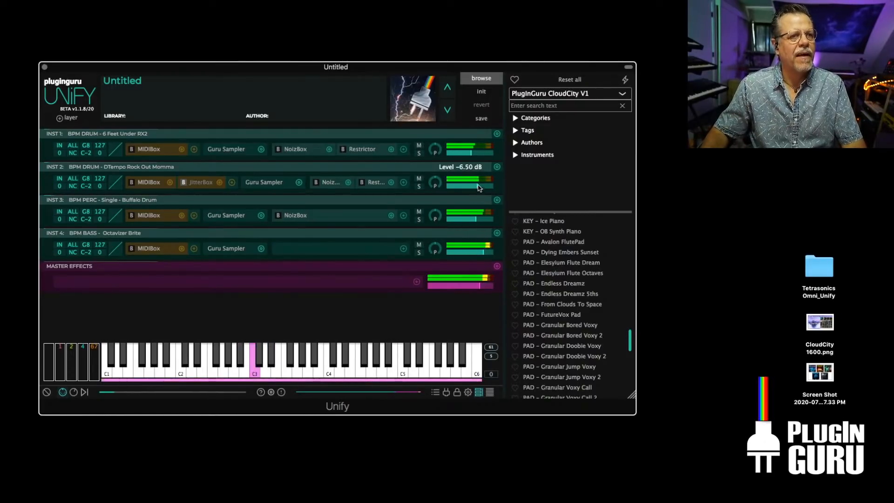
drag(474, 156, 476, 156)
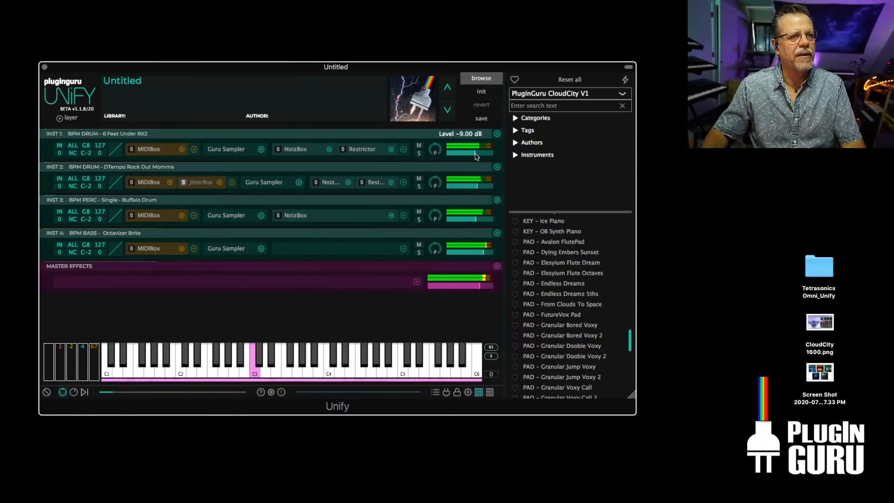
mouse_move(475, 187)
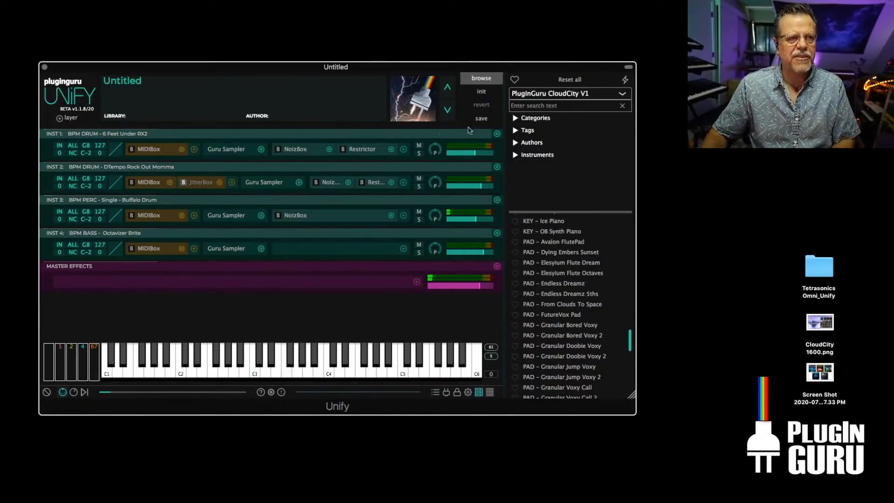
Initialize a new patch, add the CloudCity BPM PAD layer preset Lassi Returns Pad 2 and remove the default Sine Wave Synth layer
click(481, 92)
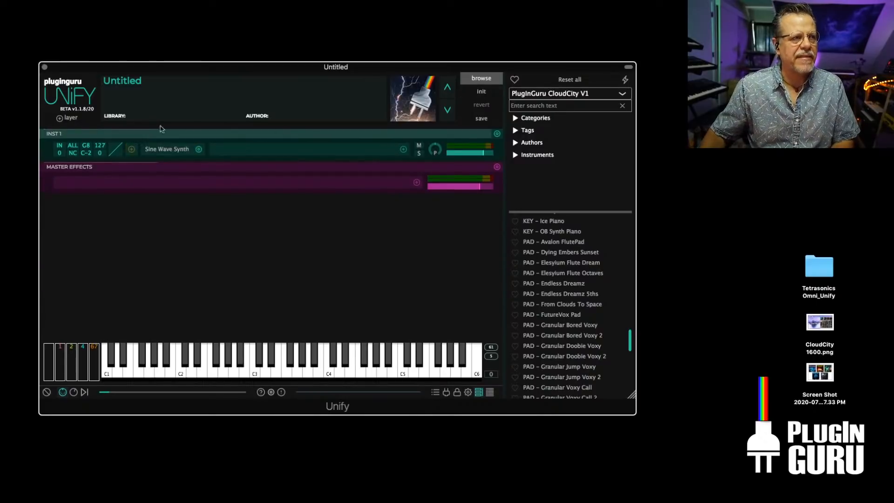
click(68, 118)
mouse_move(119, 129)
mouse_move(238, 221)
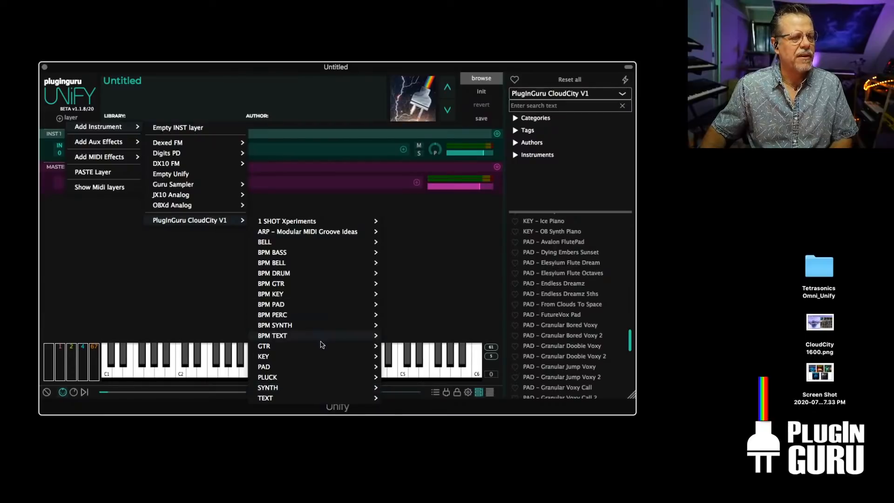
mouse_move(318, 292)
mouse_move(310, 307)
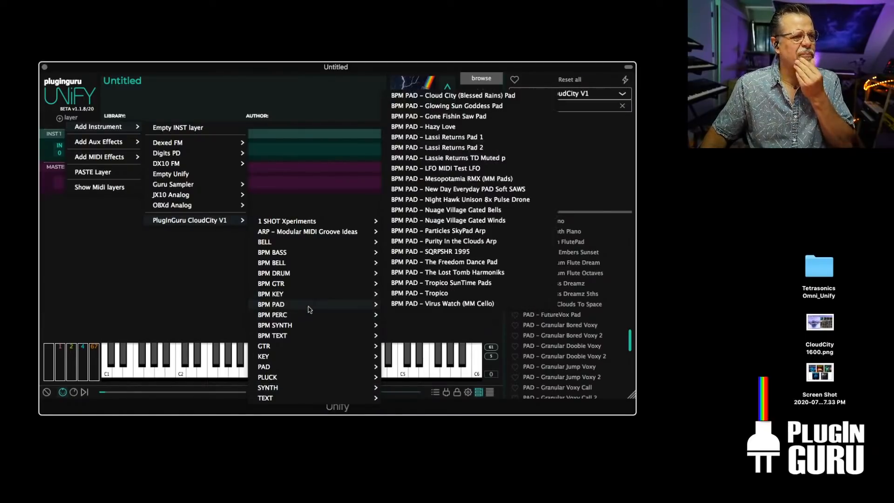
click(460, 149)
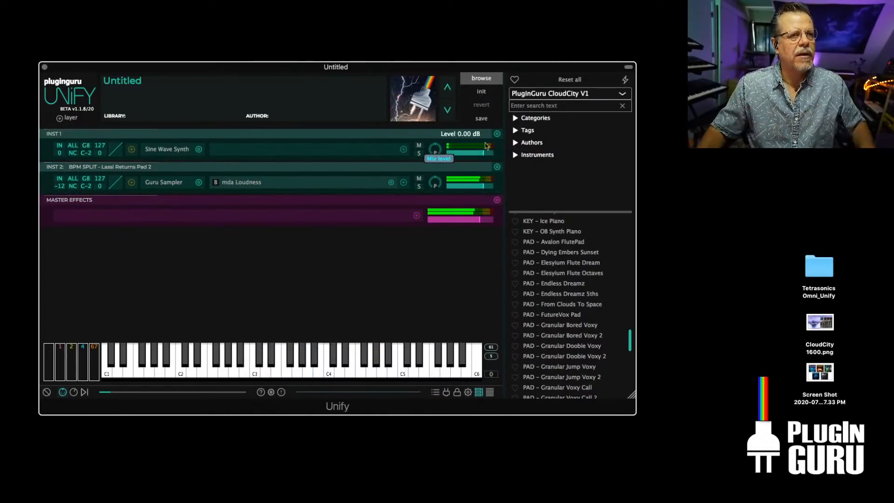
alt+click(498, 134)
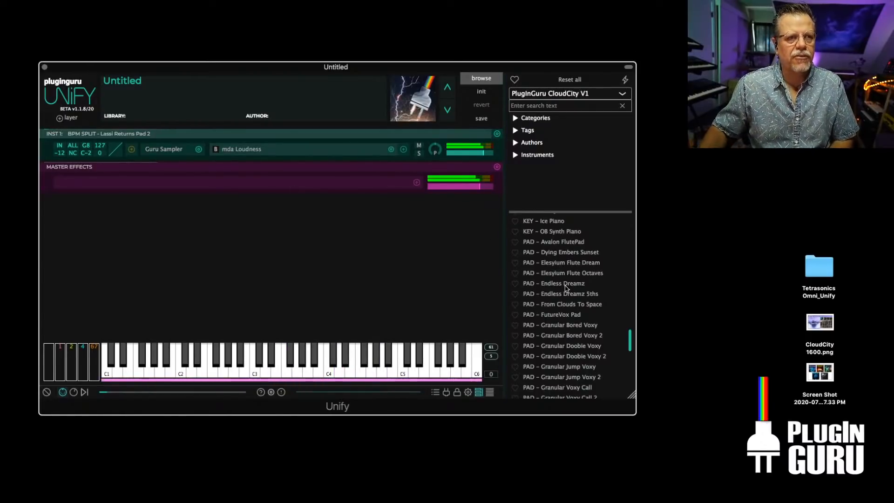
Add the CloudCity layer preset GTR - Glowing Sun Goddess Guitar as a second instrument layer
scroll(568, 308, down, 1)
scroll(568, 308, down, 3)
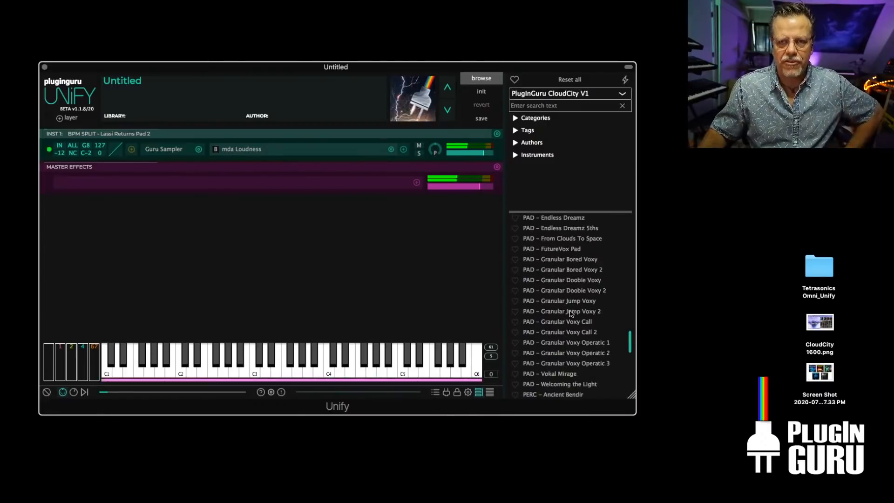
click(71, 119)
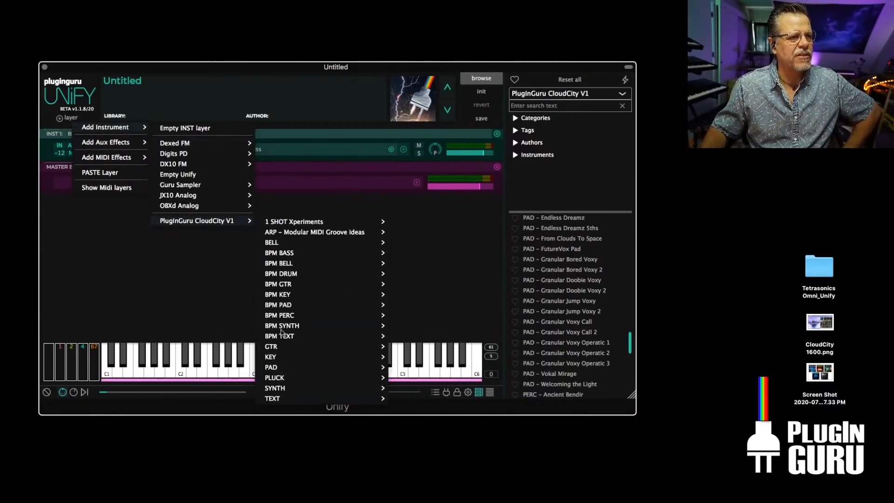
mouse_move(301, 348)
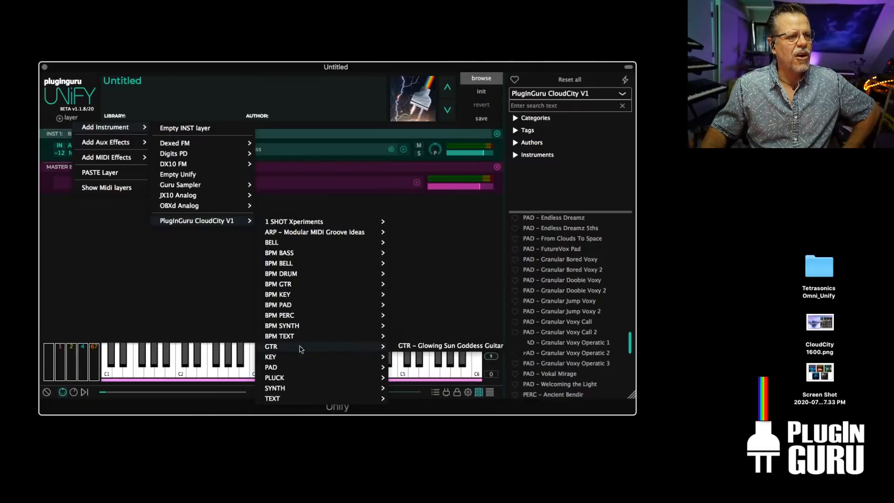
click(459, 348)
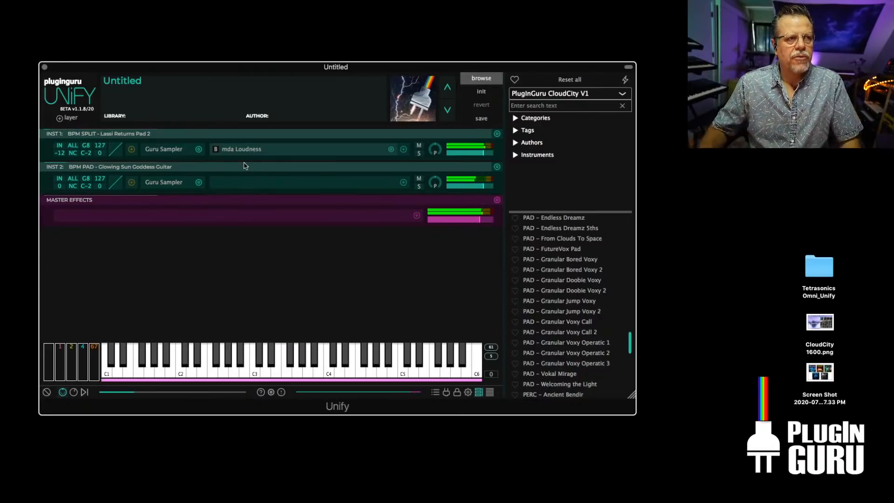
click(65, 118)
mouse_move(117, 127)
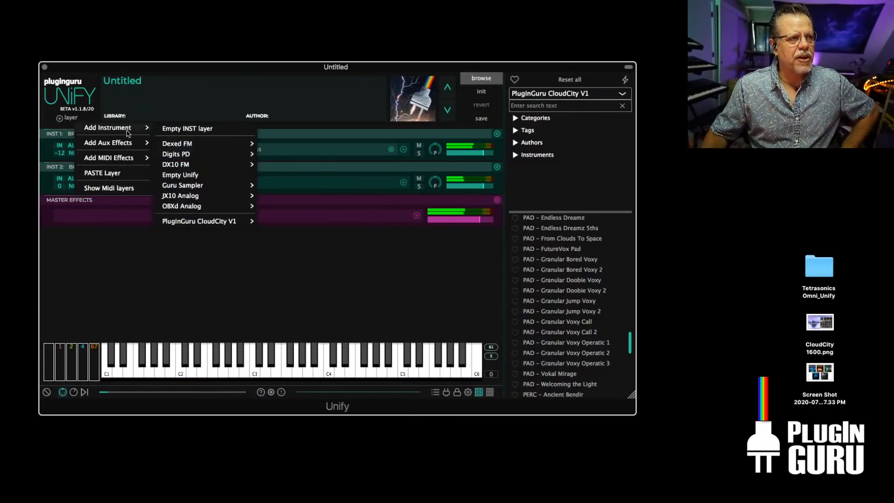
mouse_move(210, 230)
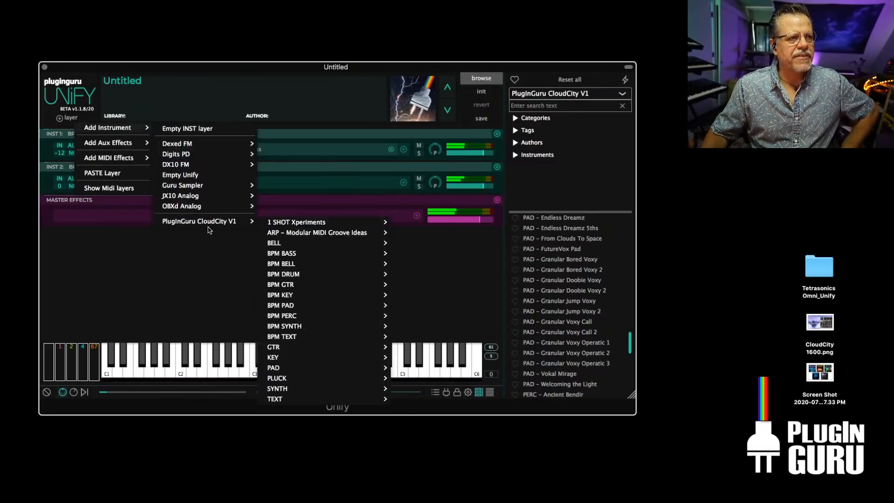
click(466, 307)
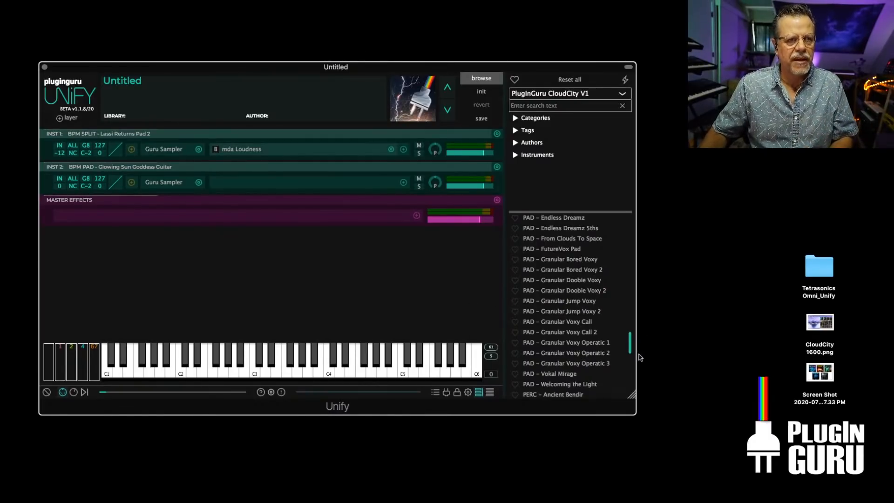
Browse the CloudCity patch list as far as the vocal chops and preview the desktop image CloudCity 1600.png
scroll(616, 369, up, 10)
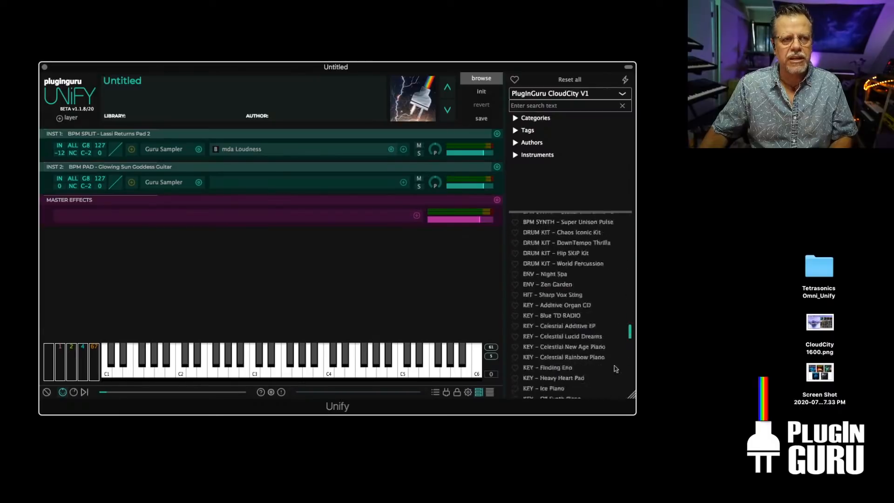
scroll(615, 369, down, 15)
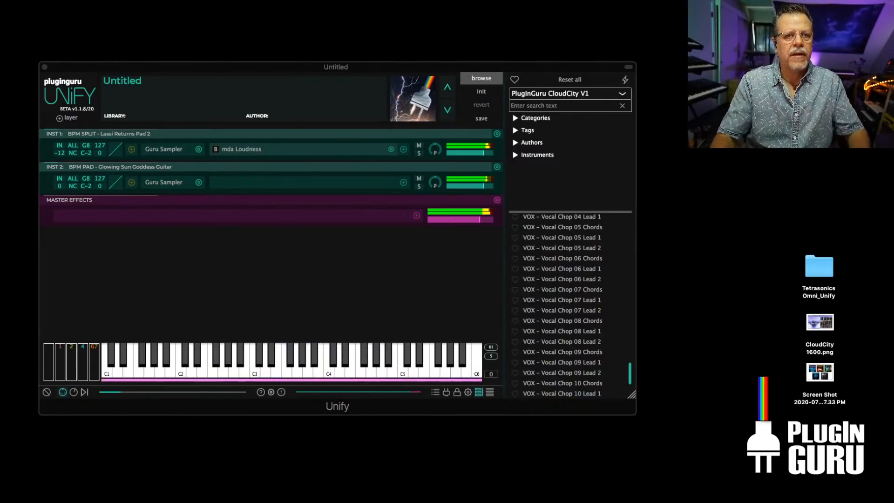
click(821, 326)
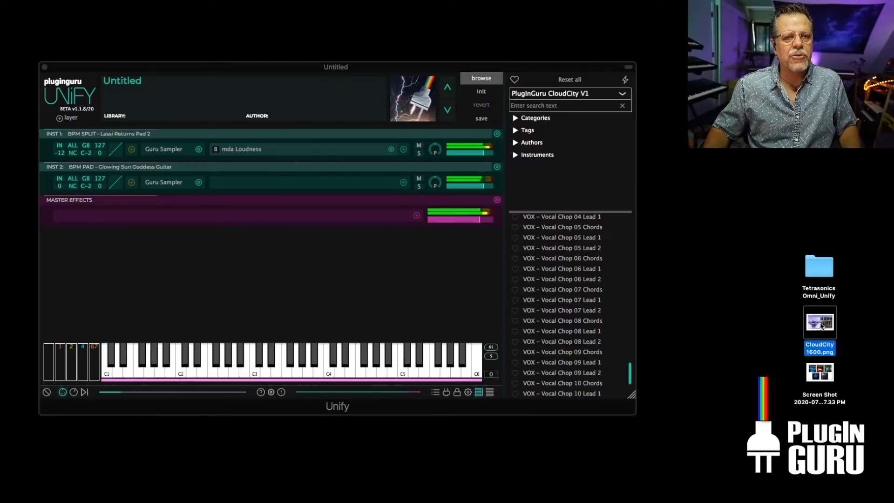
key(space)
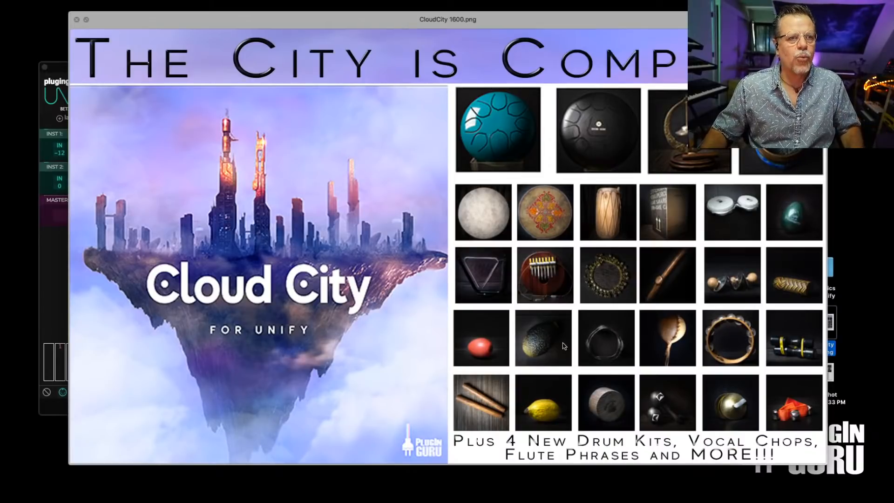
key(space)
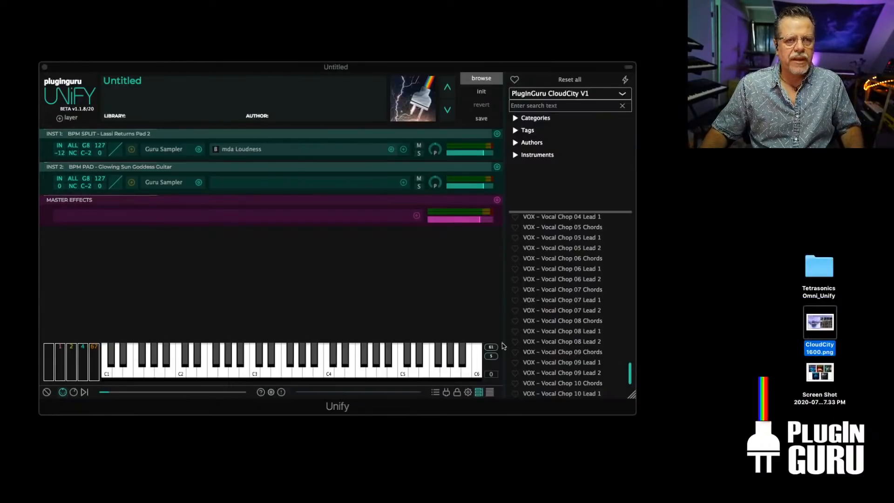
Initialize the patch and load PHR - Sunny Flute Phrases MENU from the CloudCity library
click(489, 96)
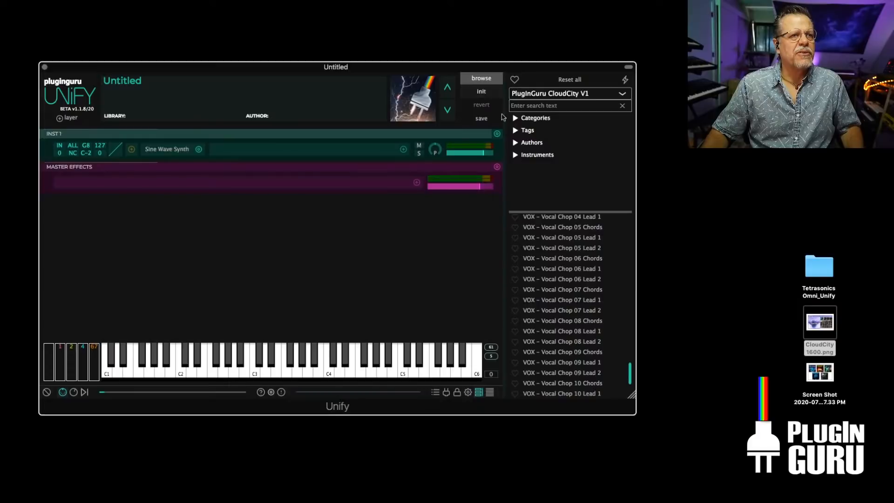
click(632, 350)
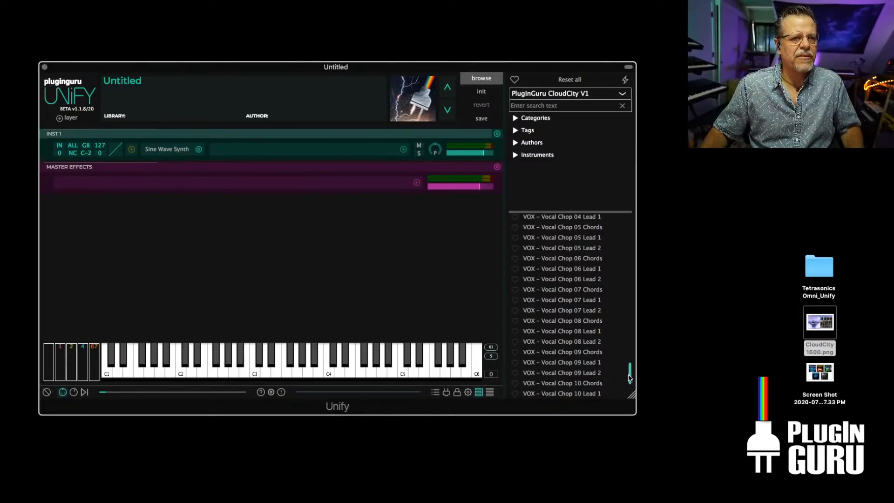
drag(630, 378, 631, 363)
click(561, 242)
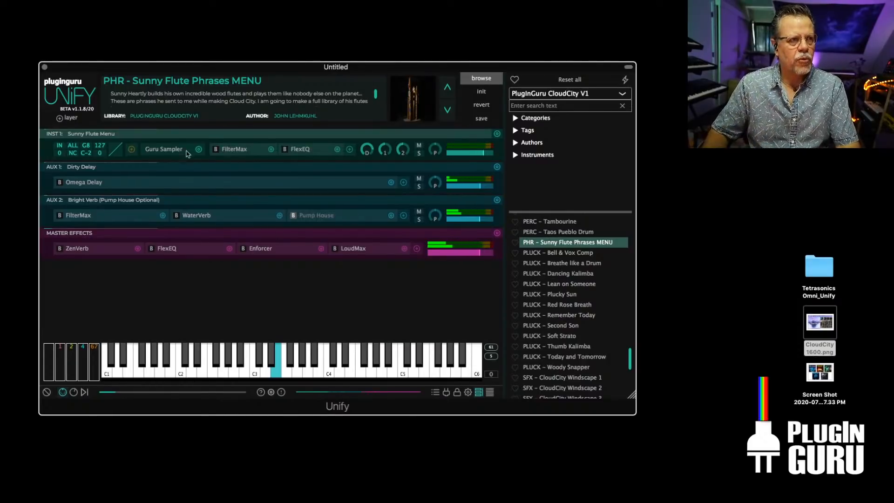
Open the Guru Sampler of the Sunny Flute Menu layer and set its sample playback direction to Rev
click(172, 152)
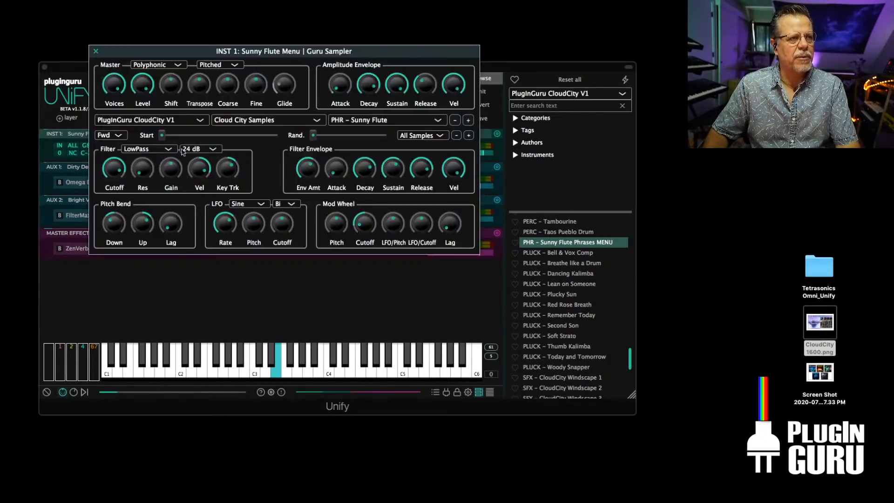
drag(278, 56, 355, 92)
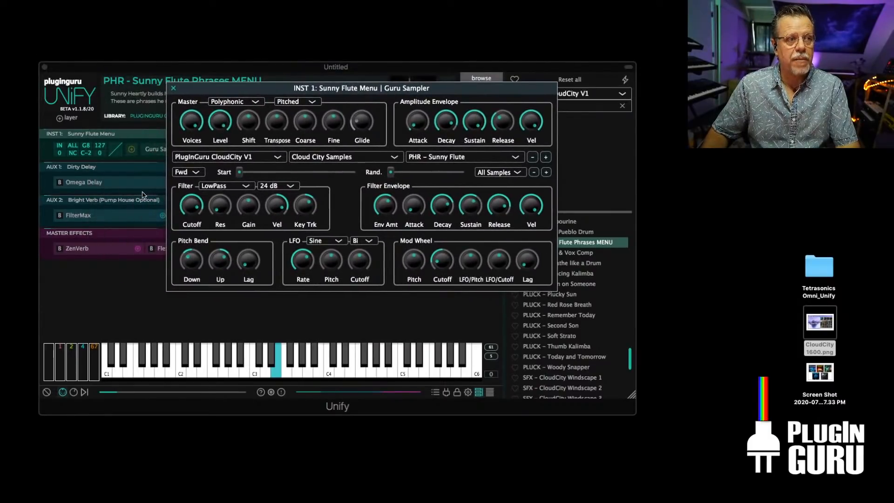
click(187, 172)
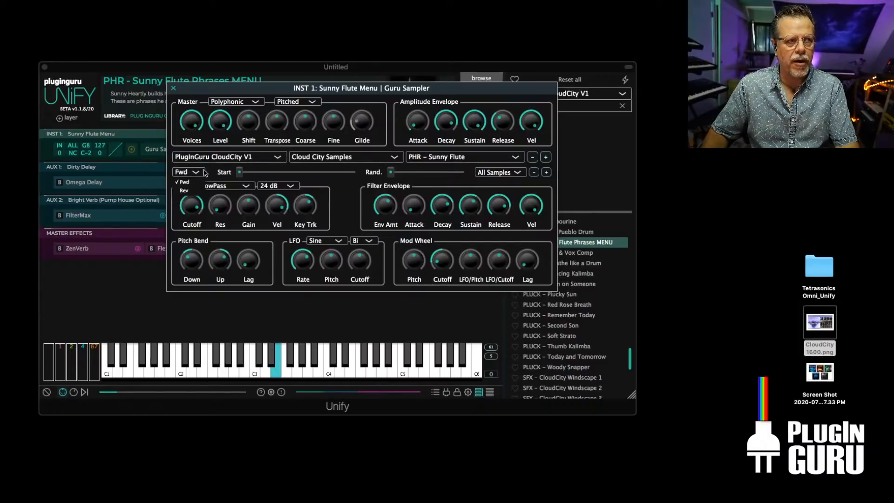
click(184, 190)
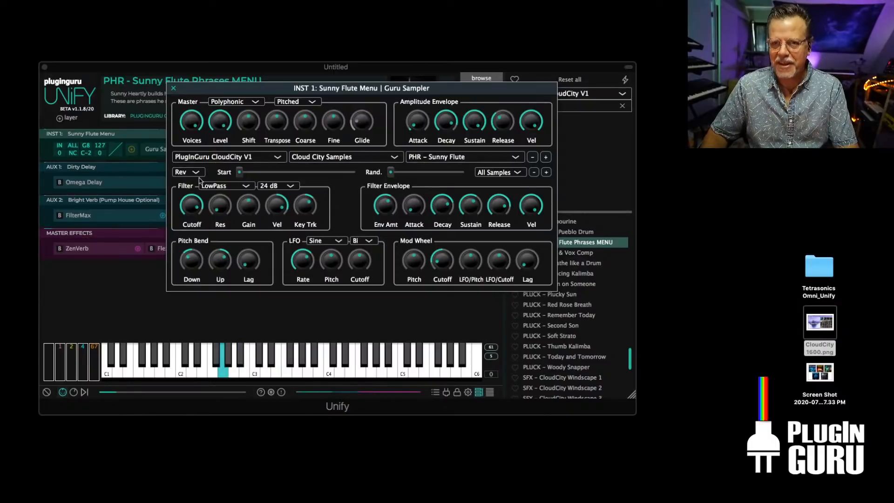
Set the sample playback direction back to Fwd and restrict the sampler to the single sample G3 (67)
click(193, 173)
click(190, 184)
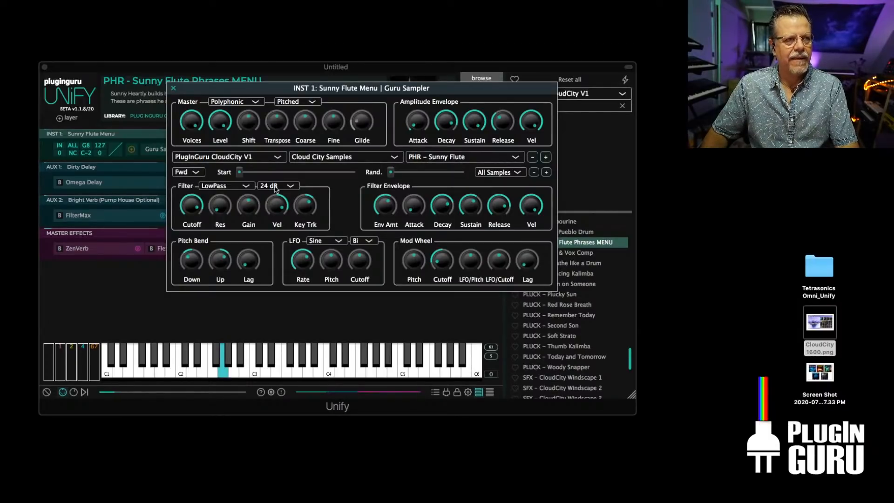
click(500, 172)
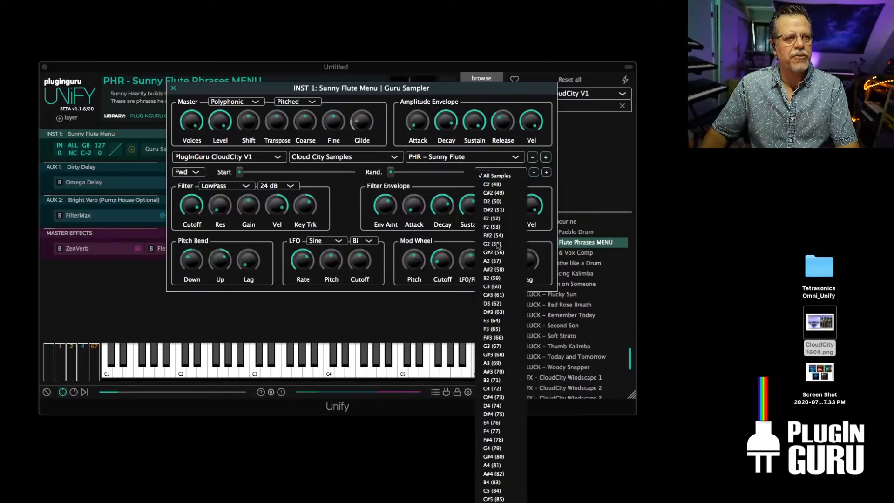
click(493, 347)
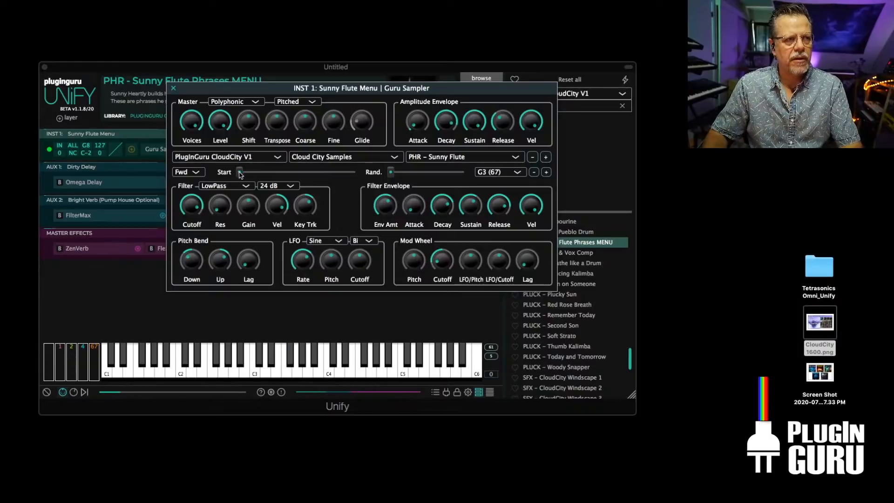
Try a later sample start point and an adjusted amplitude attack, returning the start point to the beginning
drag(243, 173, 271, 175)
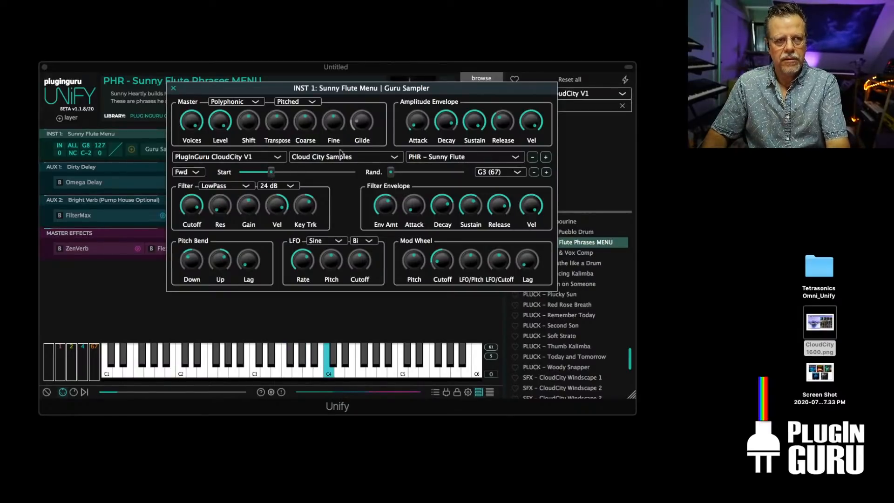
mouse_move(425, 122)
drag(418, 120, 420, 112)
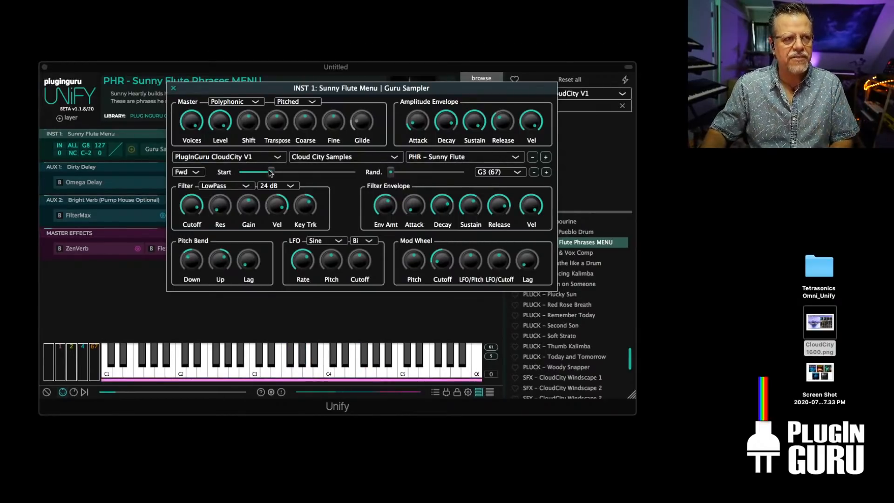
drag(271, 171, 198, 177)
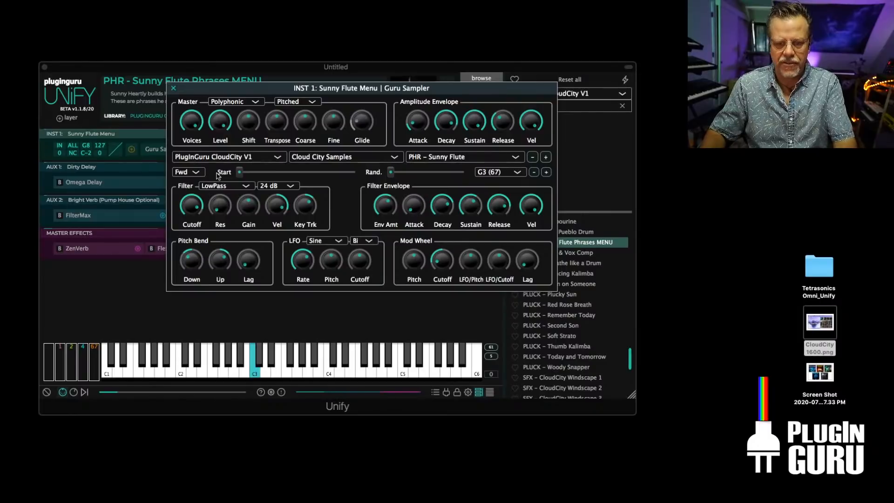
Step the sampler's selected flute phrase forward to A#3 (70)
click(547, 173)
click(547, 172)
click(546, 172)
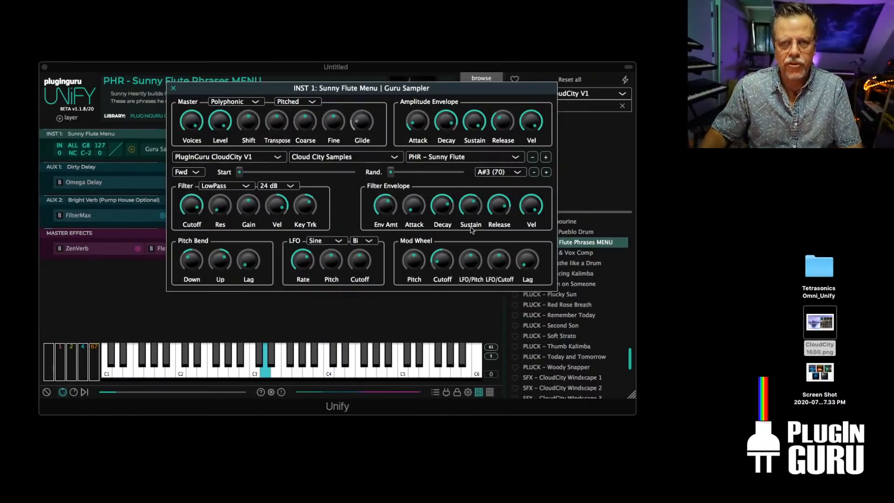
Bypass the ZenVerb master effect, the WaterVerb in AUX 2 and the Omega Delay in AUX 1
click(60, 255)
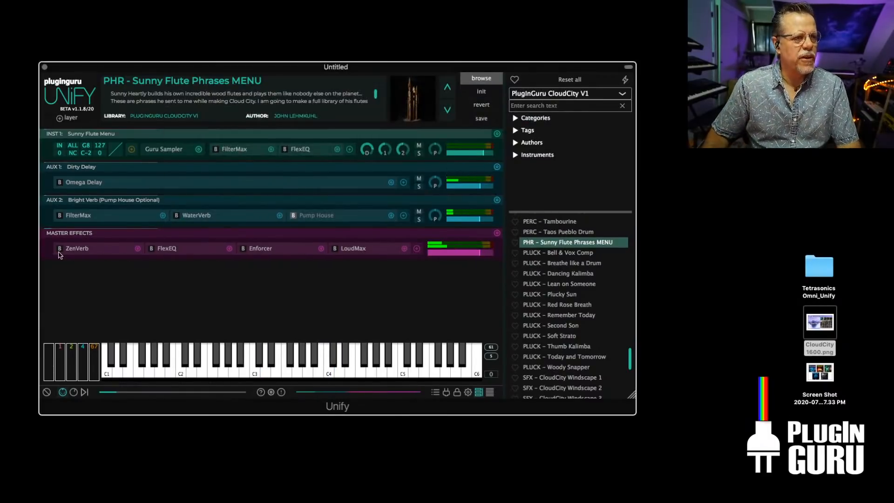
click(59, 248)
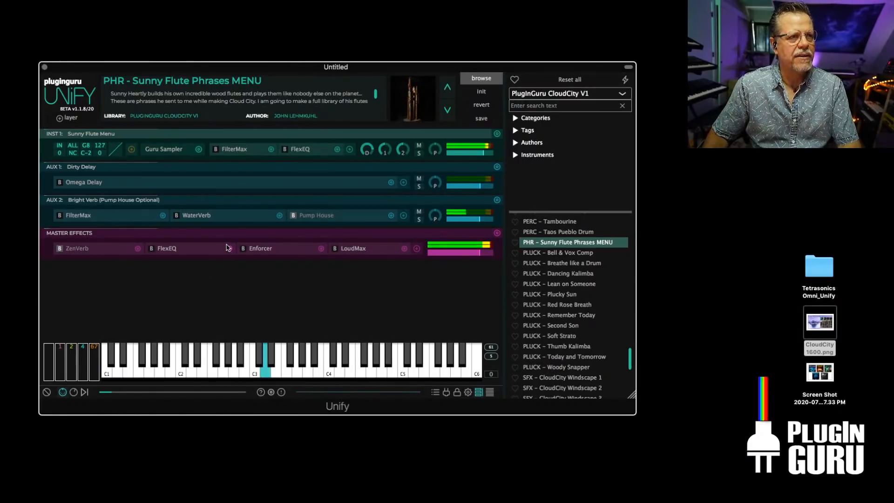
click(176, 215)
click(59, 182)
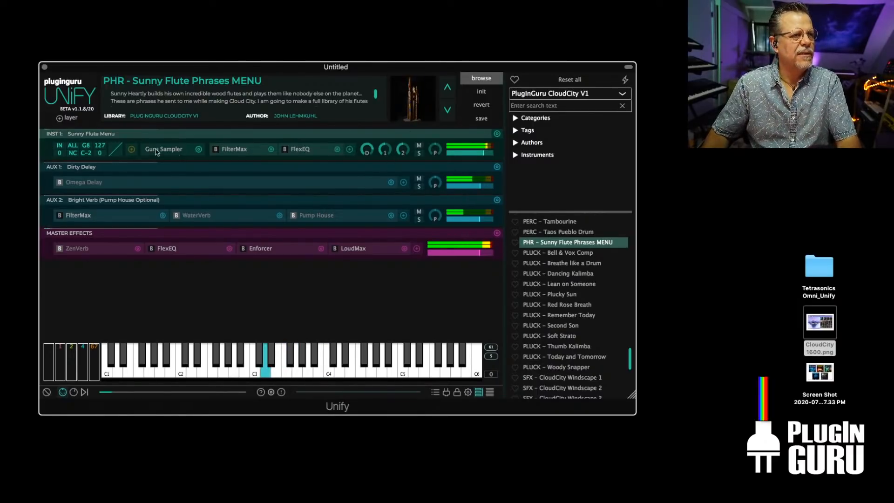
Reopen the flute layer's Guru Sampler and step the selected sample forward to C4 (72)
click(177, 153)
click(547, 172)
click(547, 172)
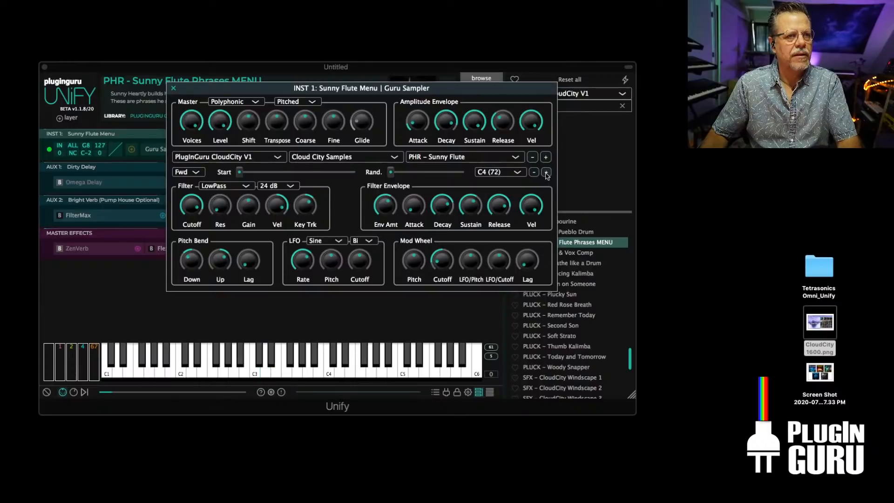
Step the flute phrase sample to C#4 (73), and select F4 (77) from the sample list
click(546, 172)
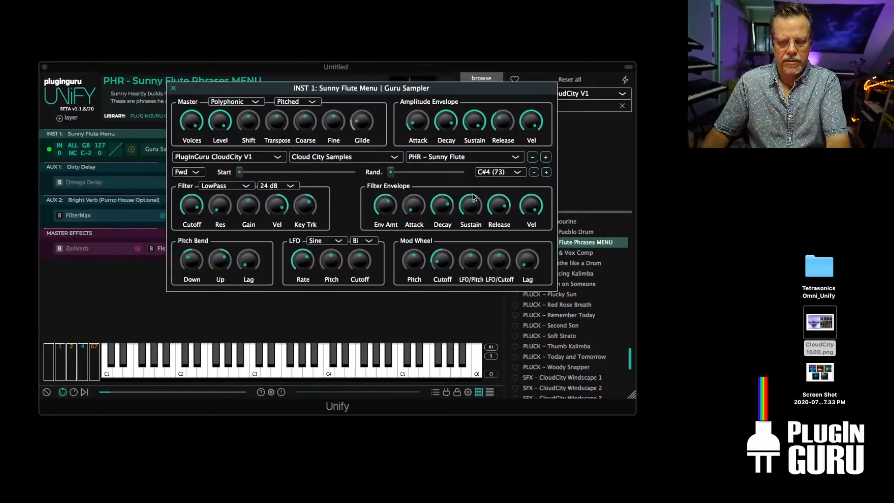
click(497, 174)
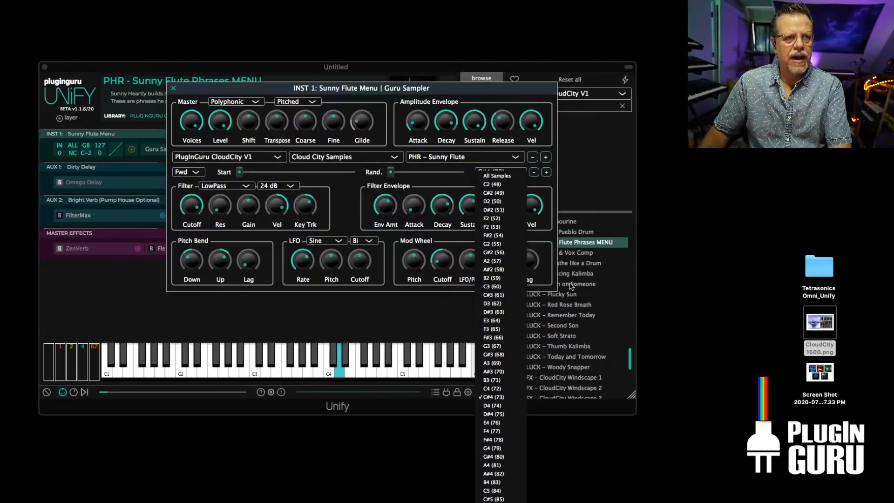
click(482, 91)
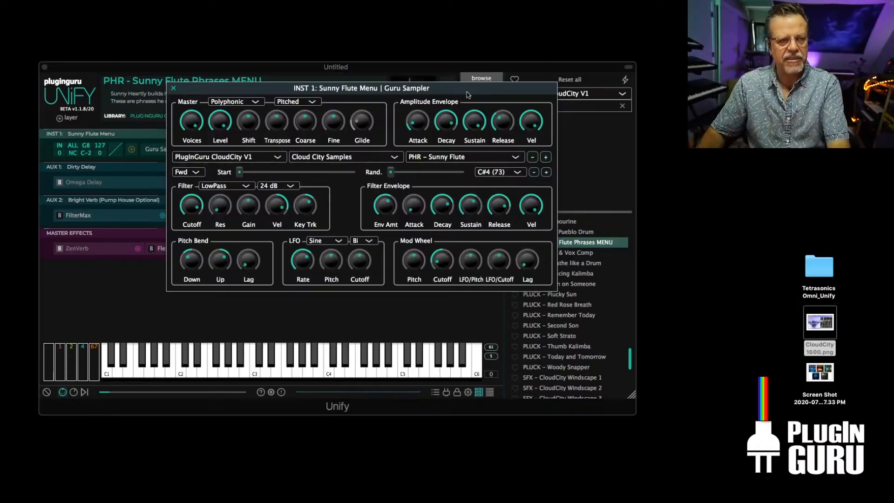
click(496, 172)
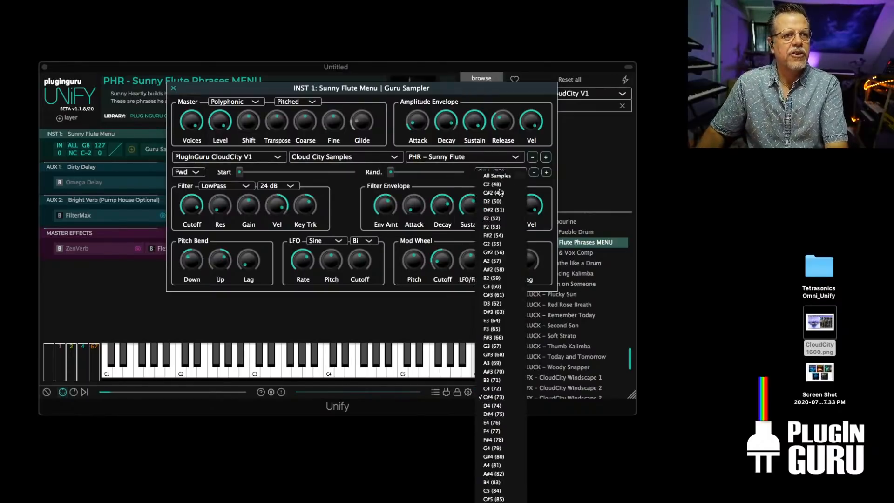
click(496, 431)
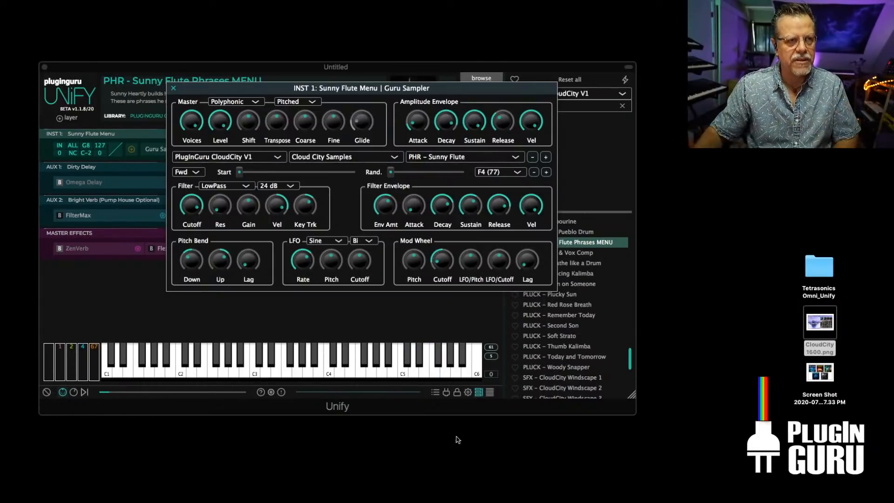
Close the Guru Sampler editor and load the patch WIND - Sunny's Solo Wood Flute from the CloudCity library
click(175, 88)
scroll(551, 382, down, 10)
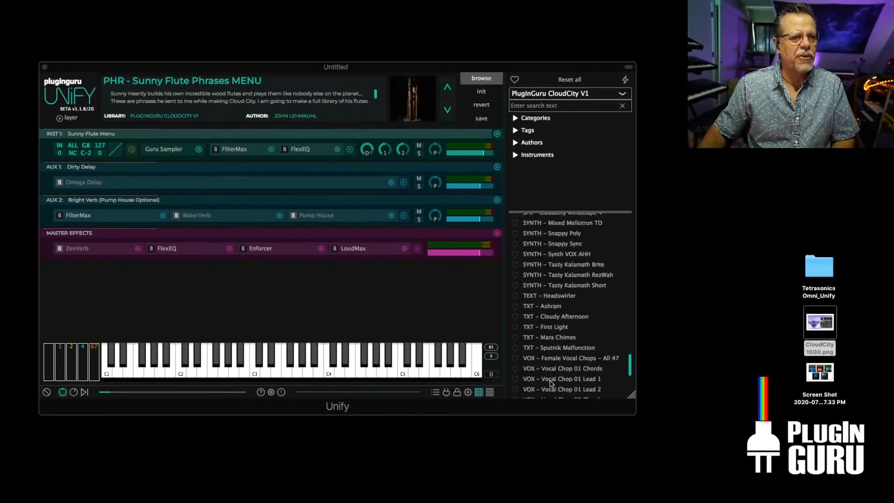
scroll(551, 383, down, 20)
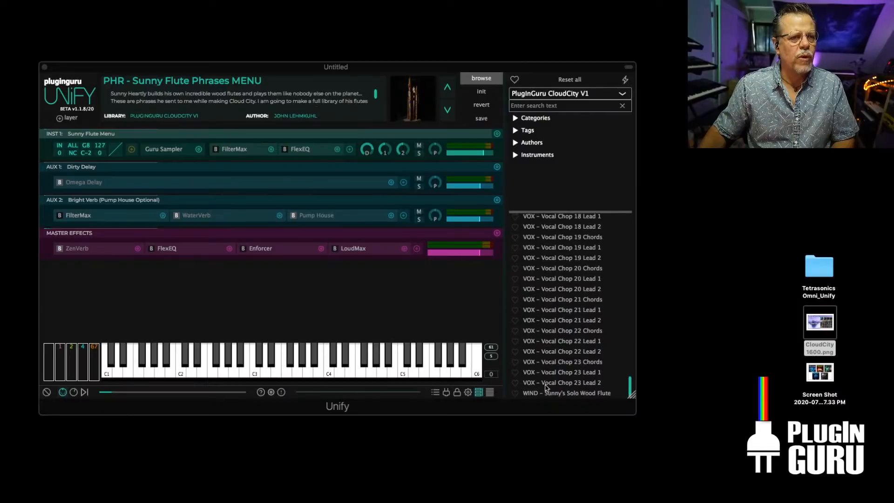
click(552, 394)
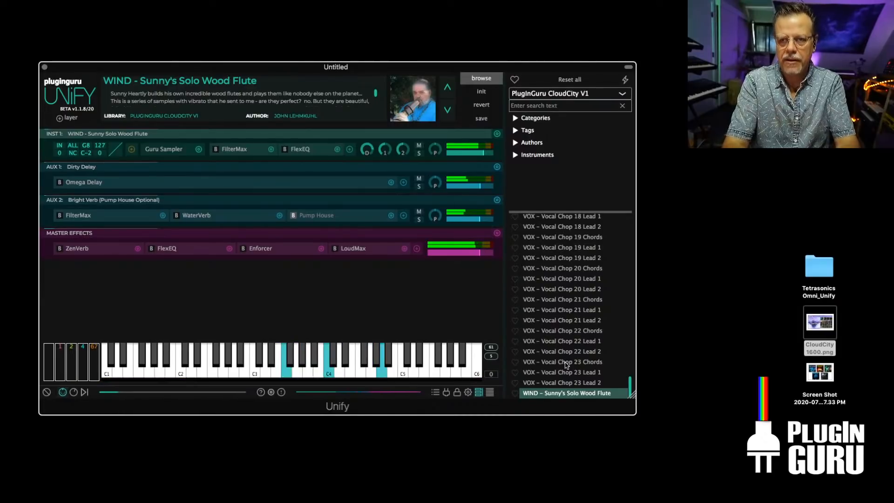
Audition the CloudCity patches VOX - Vocal Chop 01 Chords and VOX - Vocal Chop 01 Lead 1
scroll(569, 345, up, 5)
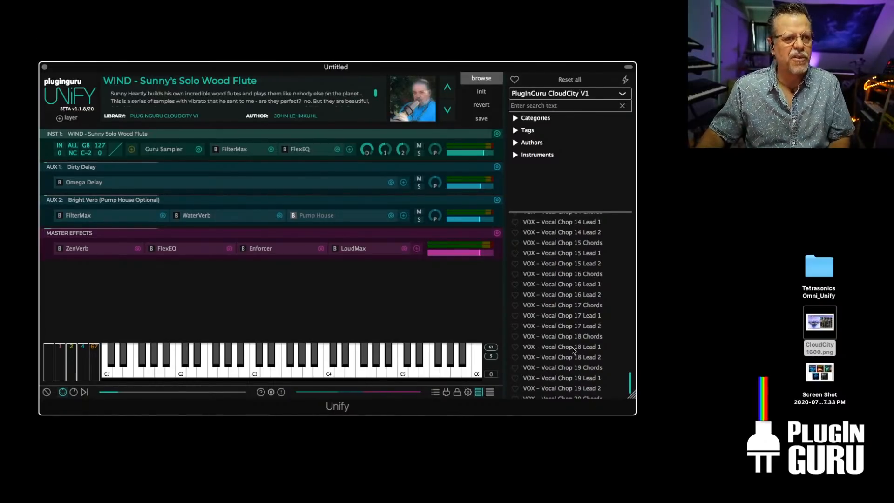
scroll(572, 349, up, 20)
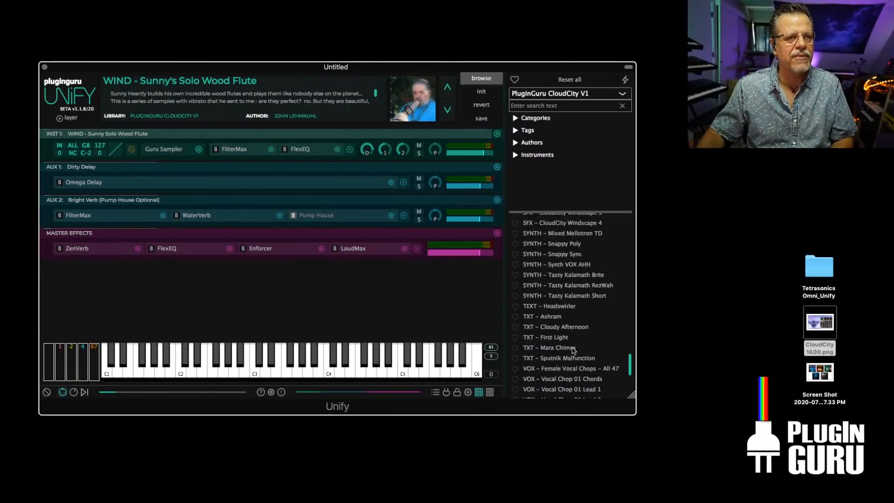
scroll(574, 349, down, 2)
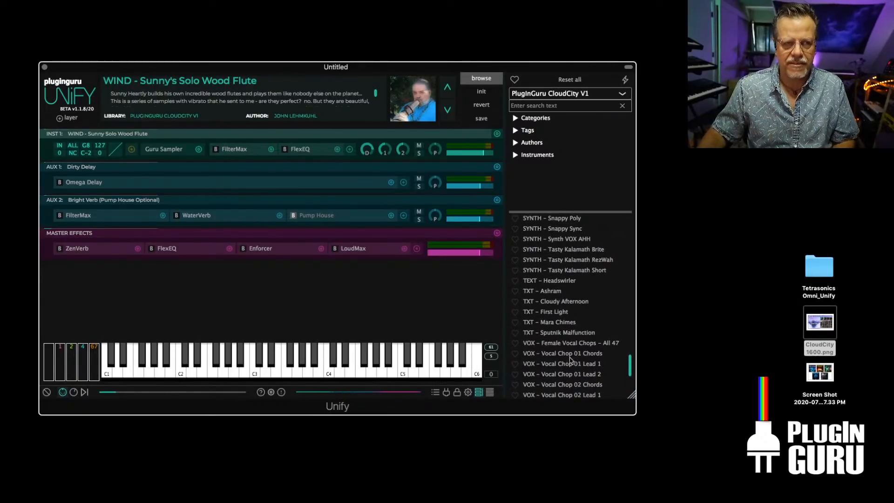
click(566, 353)
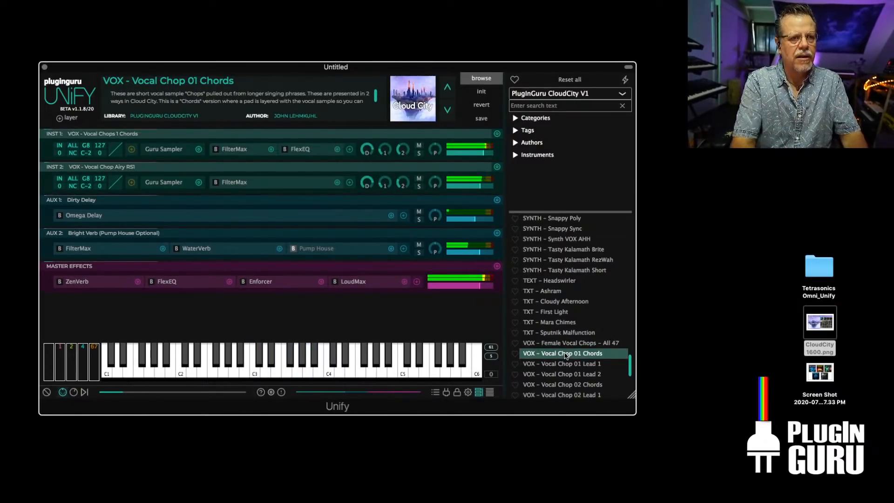
click(567, 366)
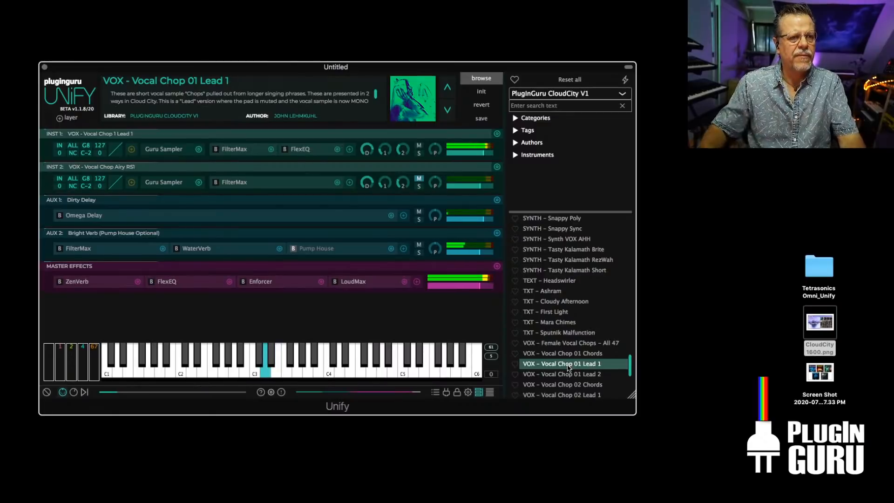
Audition the patches VOX - Vocal Chop 23 Lead 1, Vocal Chop 19 Lead 1 and Vocal Chop 19 Chords
scroll(568, 357, down, 10)
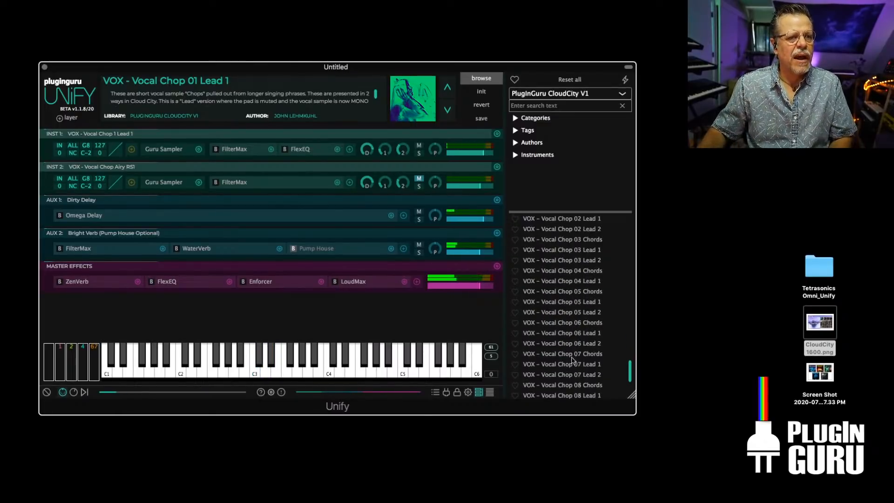
scroll(572, 361, down, 12)
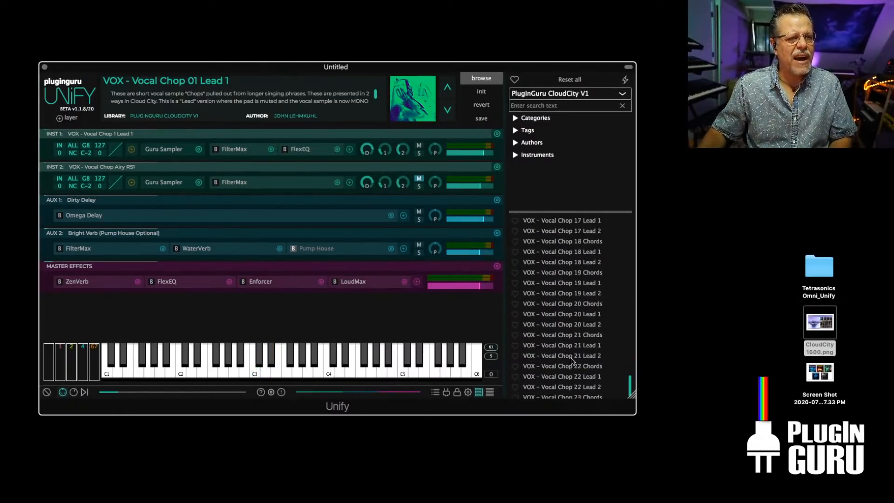
click(573, 371)
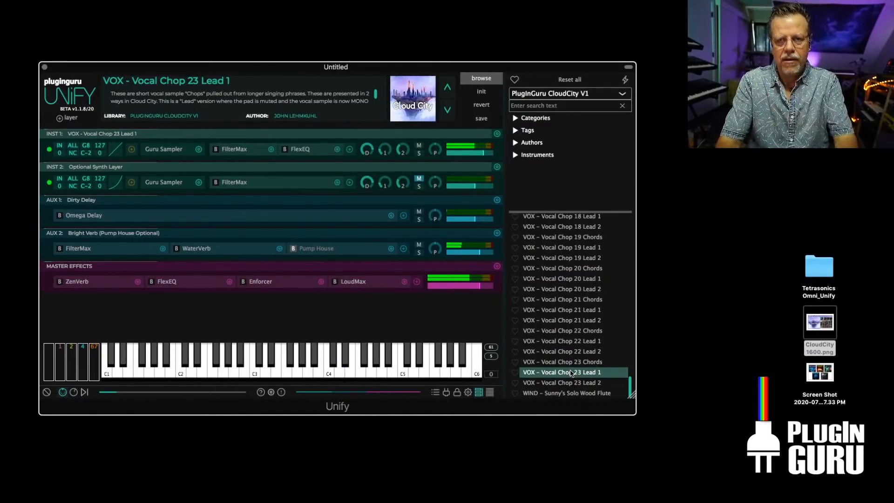
click(569, 248)
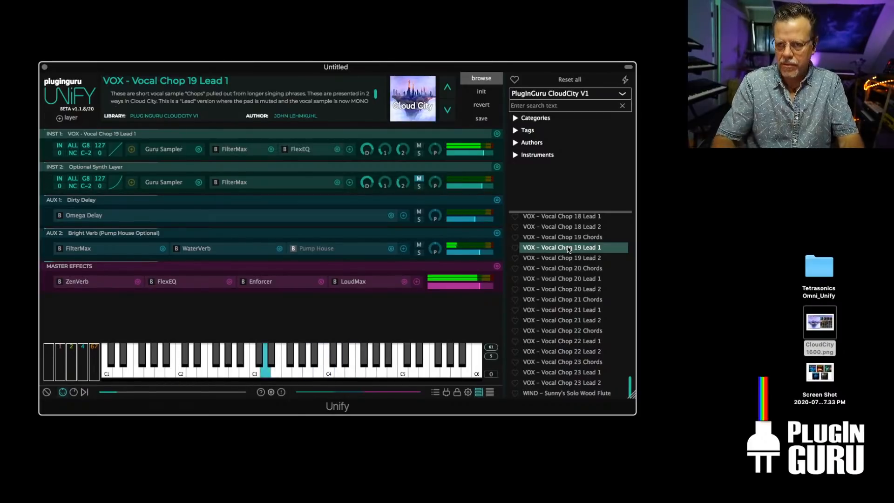
click(572, 238)
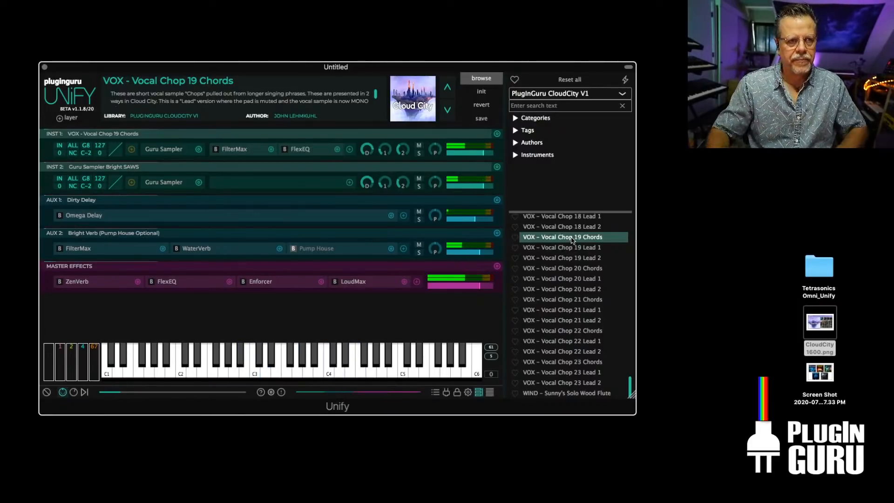
scroll(572, 304, up, 6)
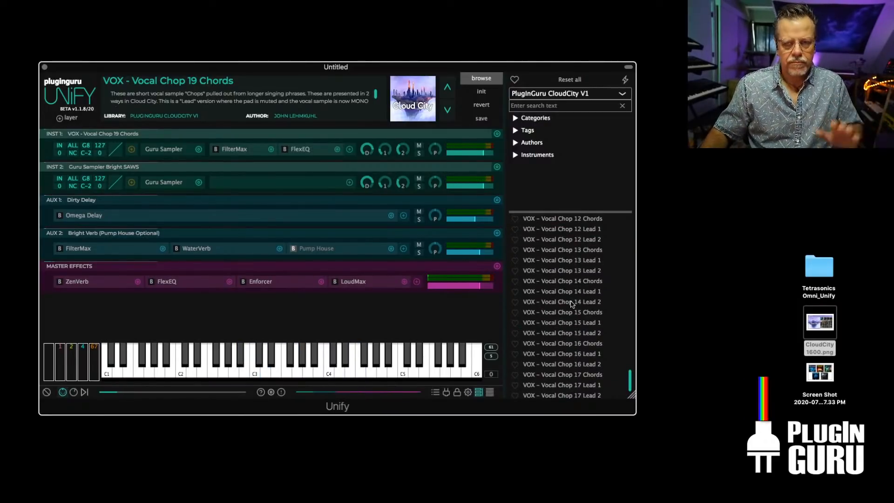
scroll(572, 303, up, 5)
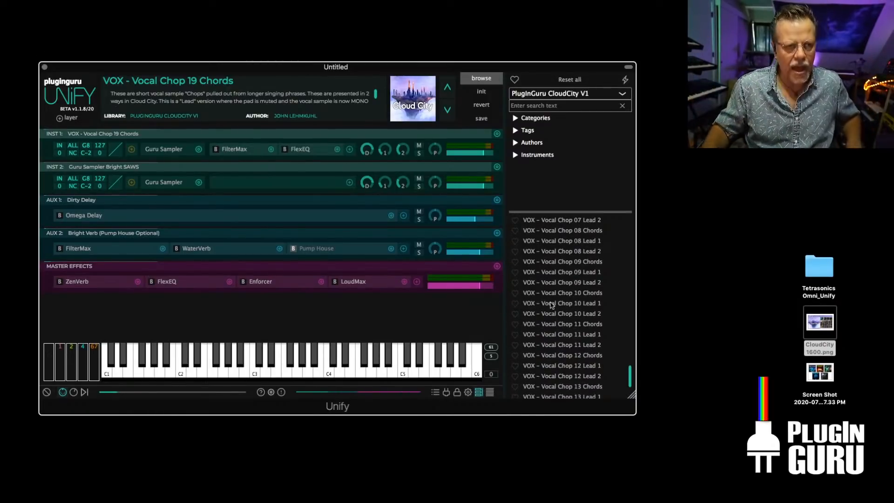
drag(632, 381, 619, 199)
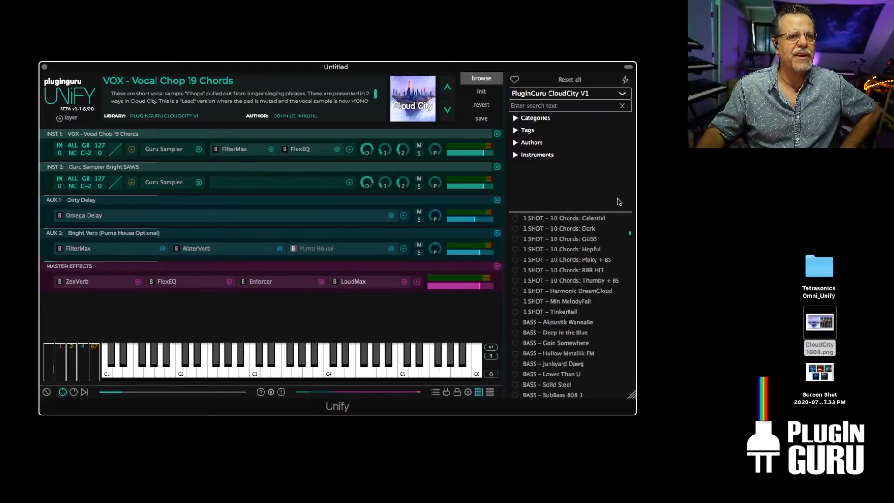
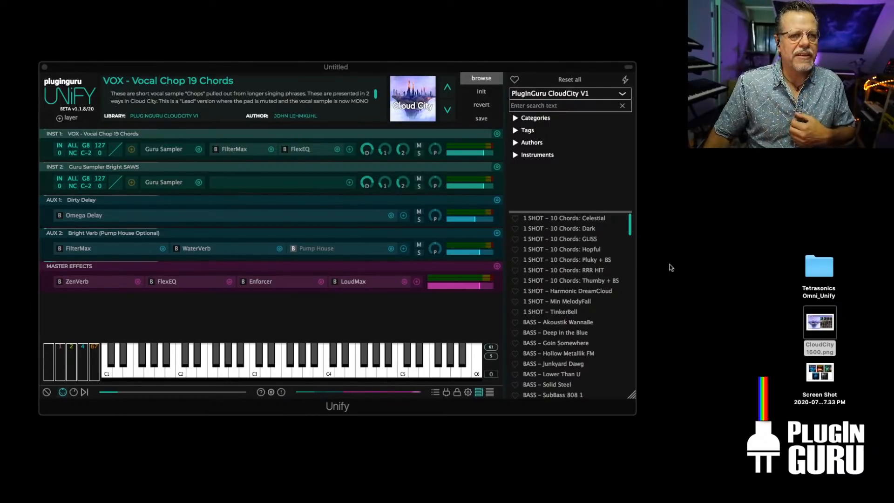
Preview the desktop screenshot of the Omnisphere library covers and look through Unify's list of installed libraries
click(823, 374)
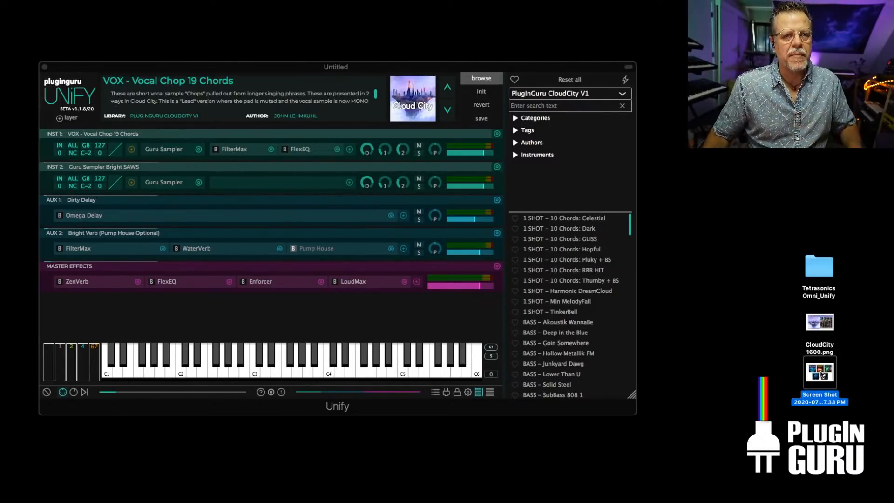
key(space)
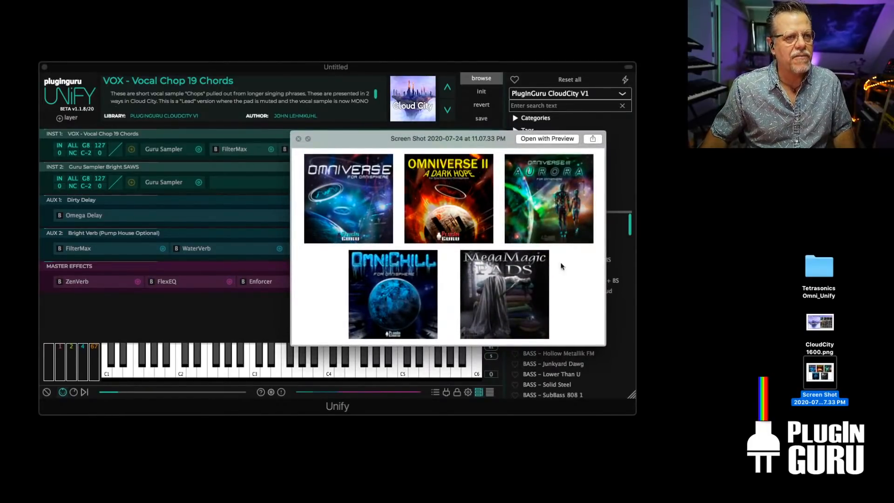
key(space)
click(578, 95)
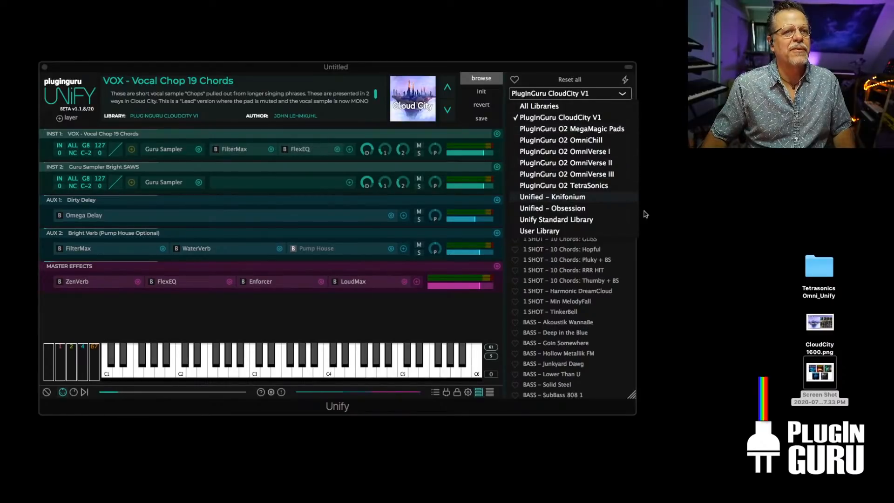
click(421, 305)
Initialize the patch and swap the Sine Wave Synth in INST 1 for Omnisphere from the favorite instruments
click(481, 91)
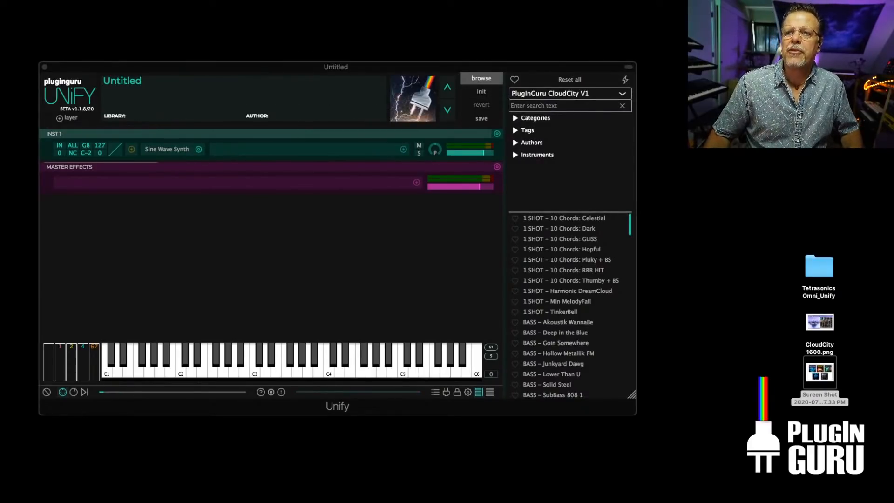
drag(411, 66, 893, 79)
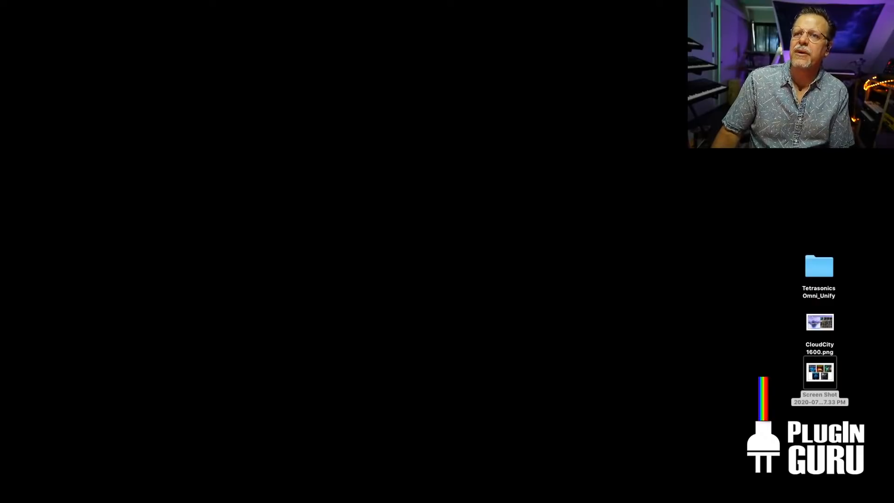
drag(893, 85, 215, 78)
click(219, 161)
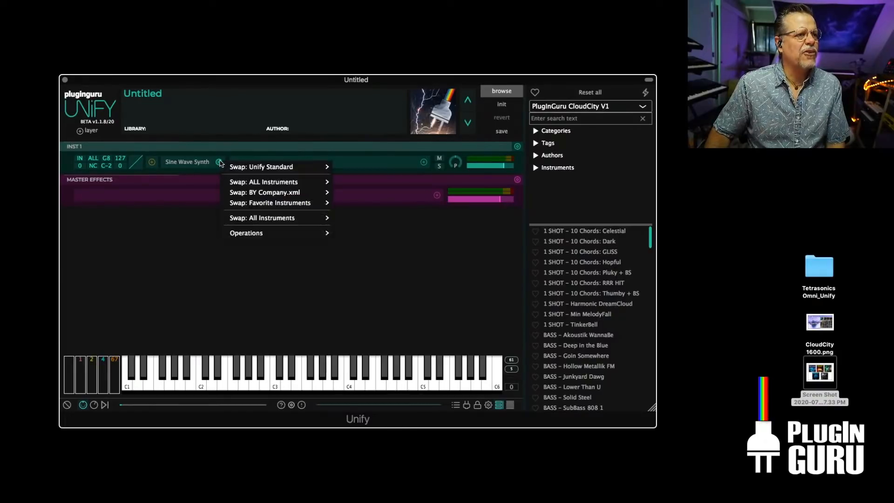
mouse_move(267, 204)
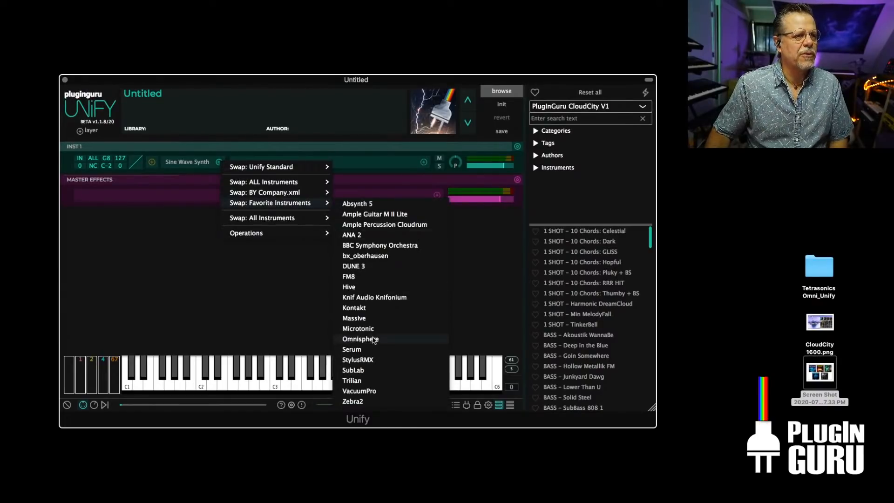
click(375, 339)
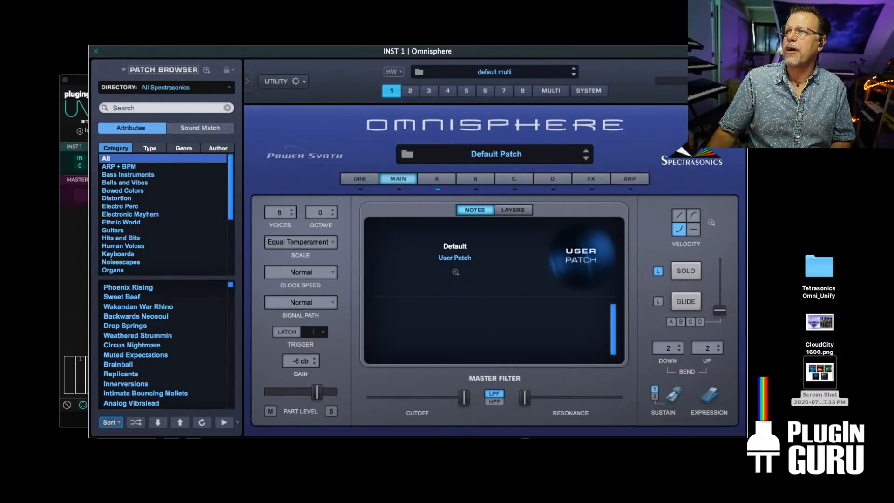
Close the Omnisphere editor, move Unify out of the way and look over the PlugInGuru.com home page in the browser
drag(893, 1, 442, 0)
drag(330, 53, 365, 55)
key(super+w)
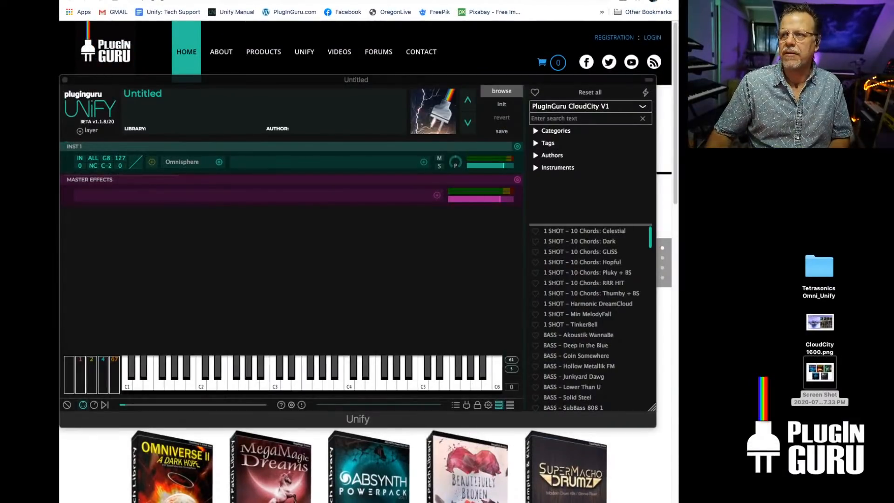
drag(525, 79, 893, 105)
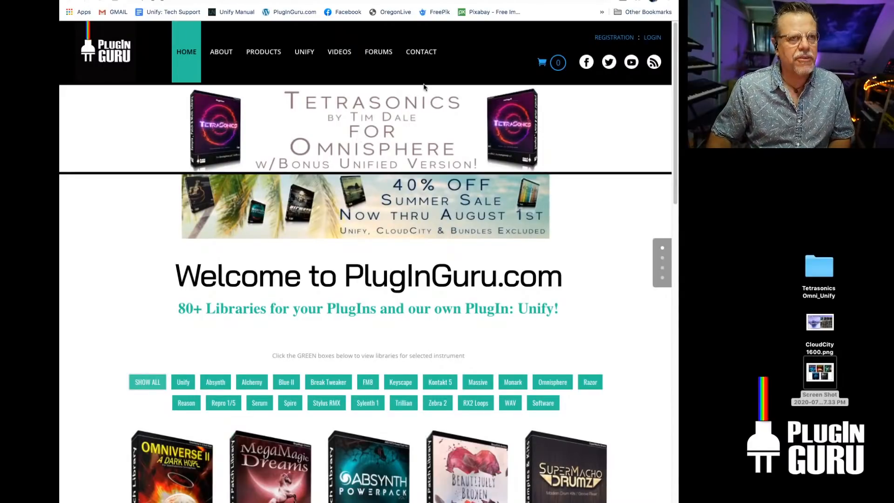
drag(462, 1, 473, 0)
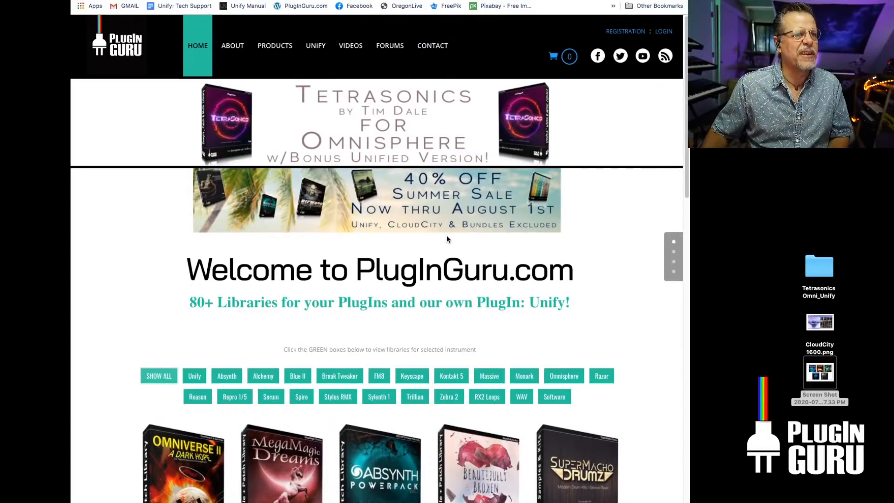
scroll(405, 208, down, 1)
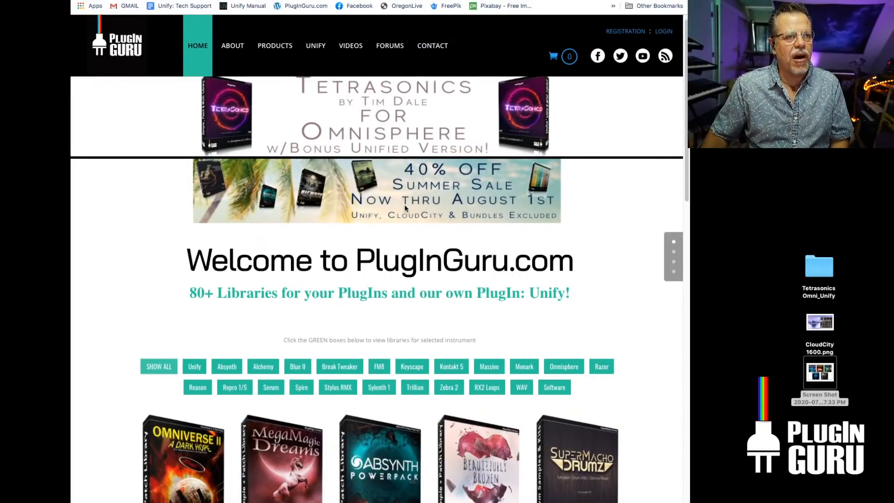
scroll(405, 208, down, 3)
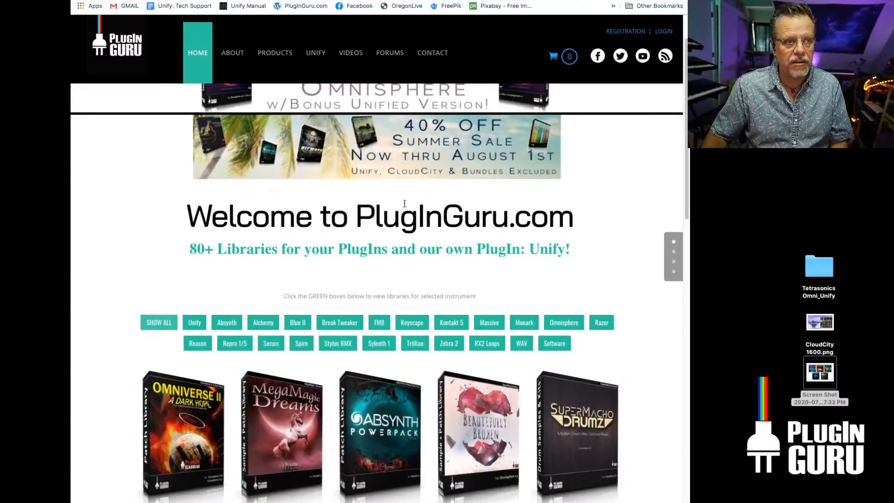
Load more products in the PlugInGuru.com library grid and look through the covers
scroll(404, 203, up, 3)
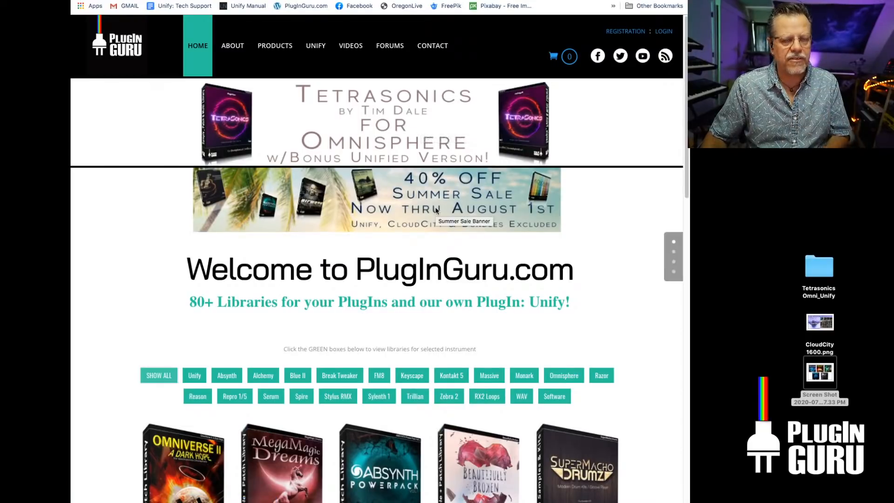
scroll(438, 247, down, 6)
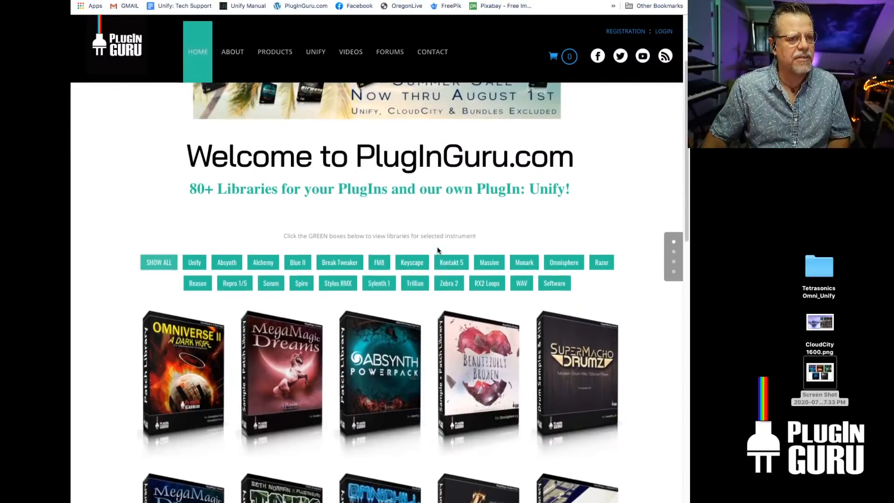
click(390, 480)
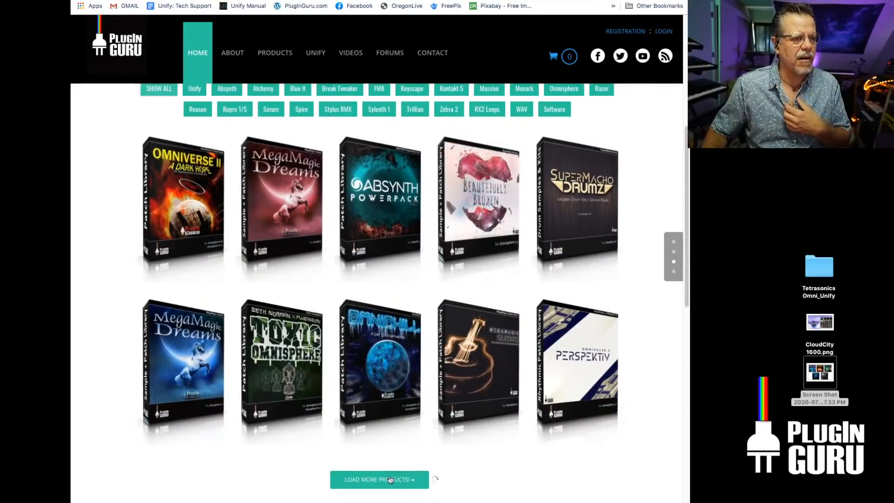
scroll(420, 377, down, 1)
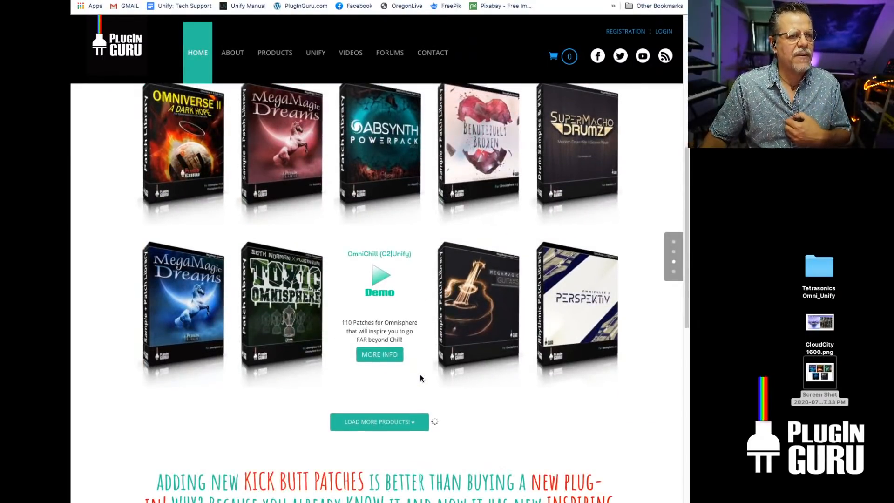
scroll(420, 378, down, 3)
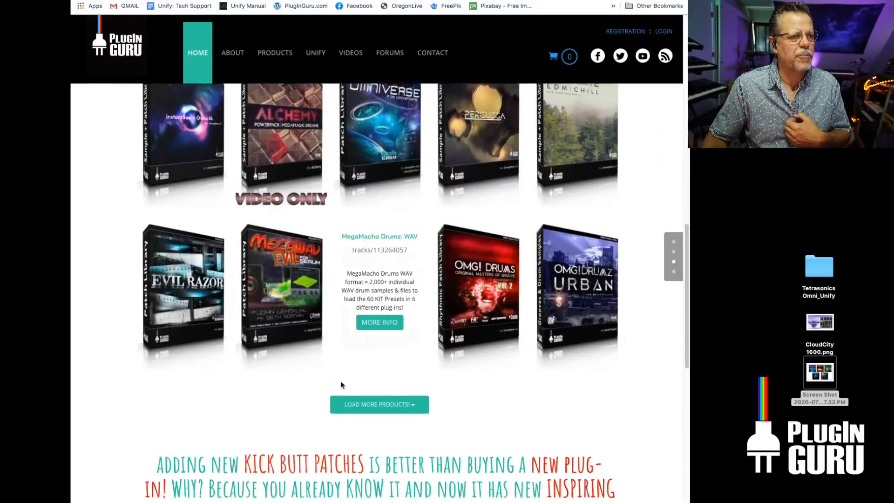
Open the product page for Omniverse I: The Beginning (O2|Unify) and read its description
scroll(354, 377, up, 5)
scroll(342, 377, up, 3)
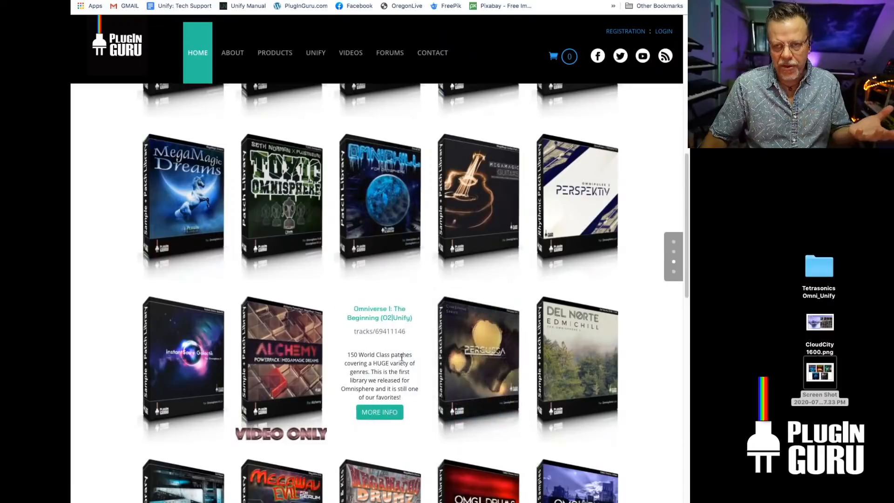
click(387, 414)
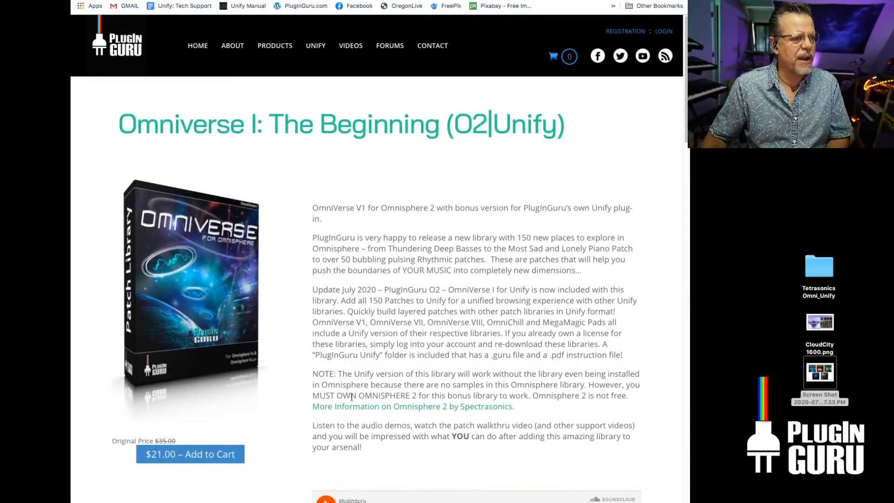
scroll(222, 458, down, 1)
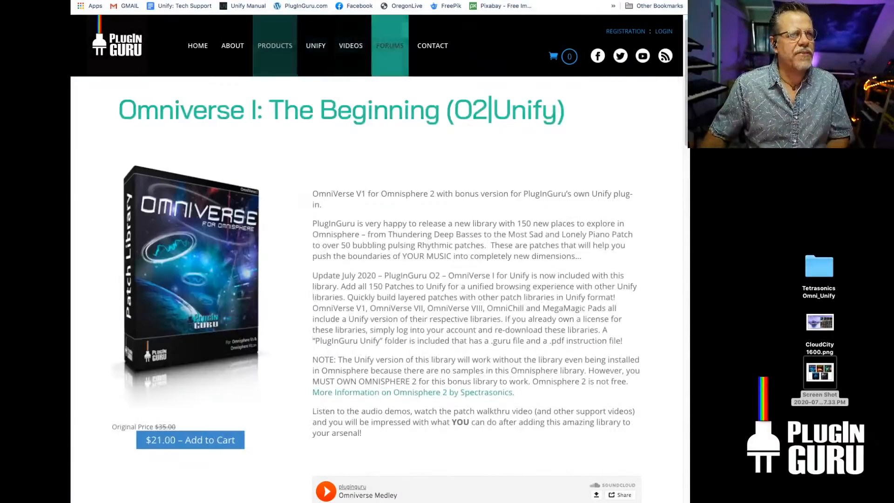
Move the browser aside, bring the Omnisphere editor into view and set its patch directory to the user directory PlugInGuru TetraSonics
drag(330, 0, 893, 9)
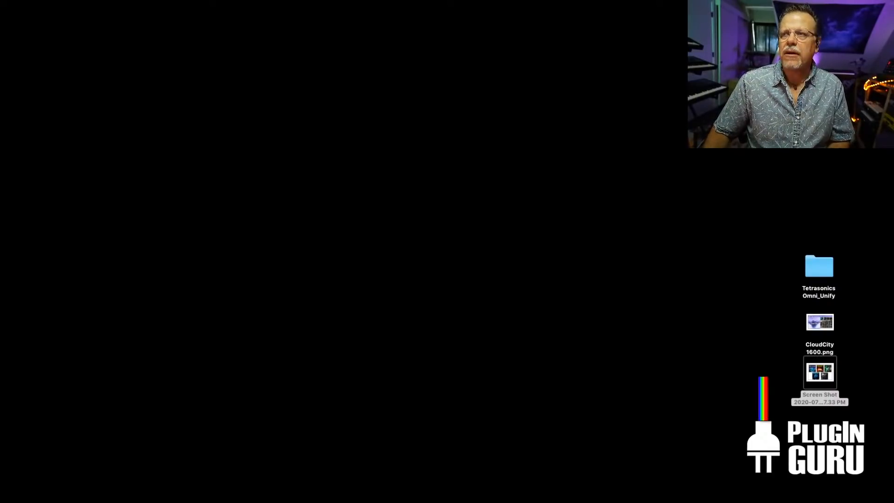
drag(893, 65, 439, 64)
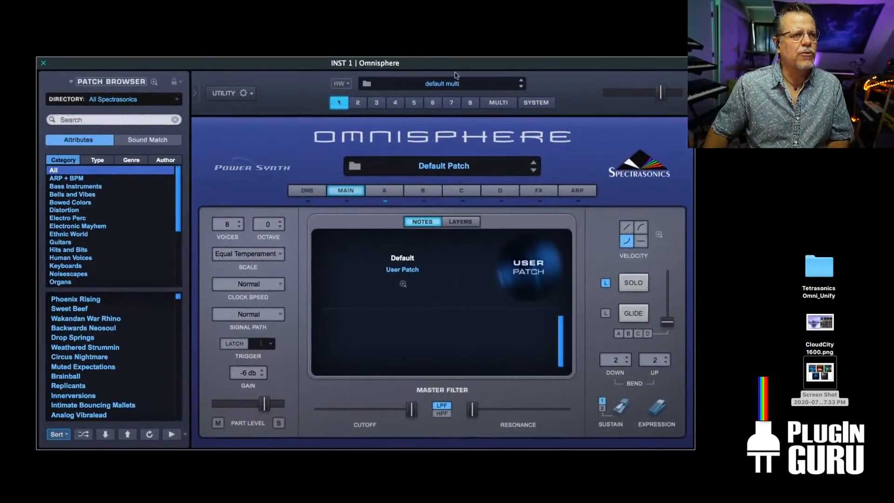
click(137, 99)
mouse_move(142, 223)
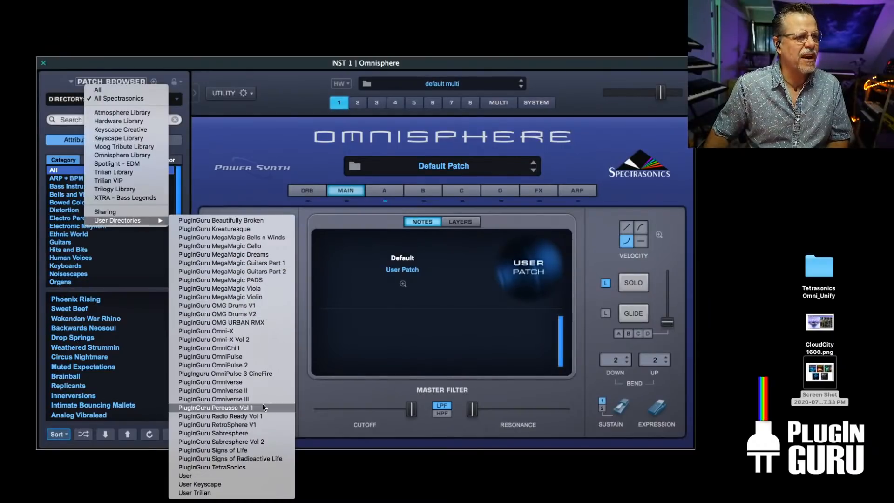
click(242, 467)
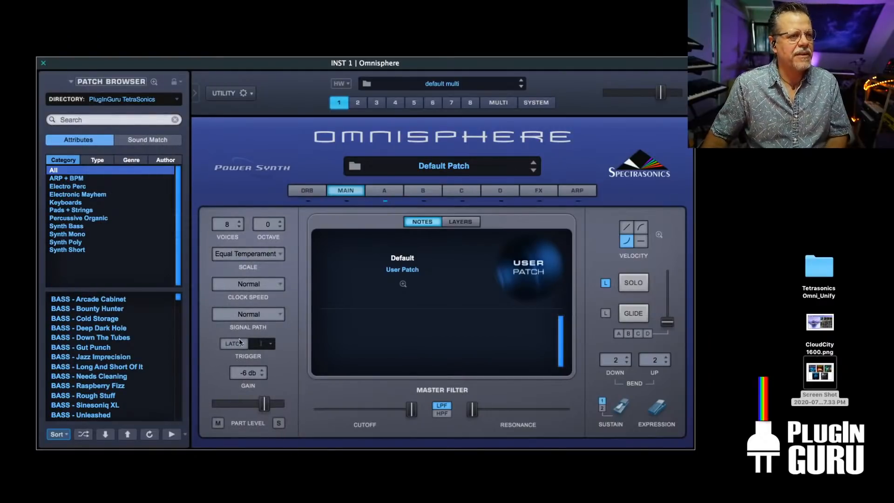
Audition the TetraSonics patches BPM ARP - Street Steam, BPM BASS - Broad Darkness, BPM BASS - Short Sprints and BPM GROOVE - Cross Country
scroll(107, 369, down, 4)
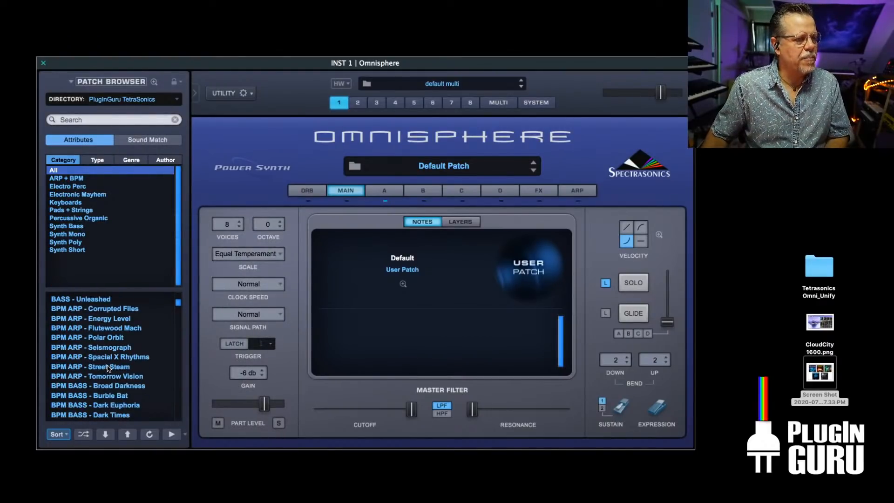
click(108, 367)
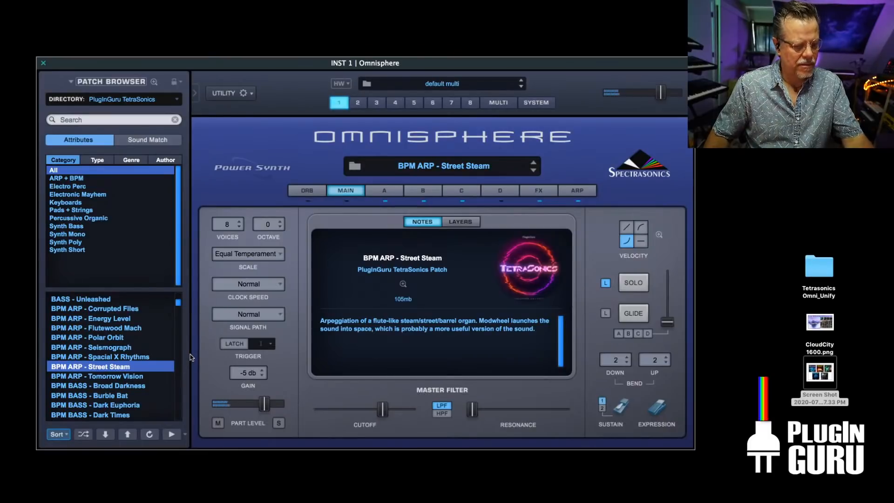
click(122, 387)
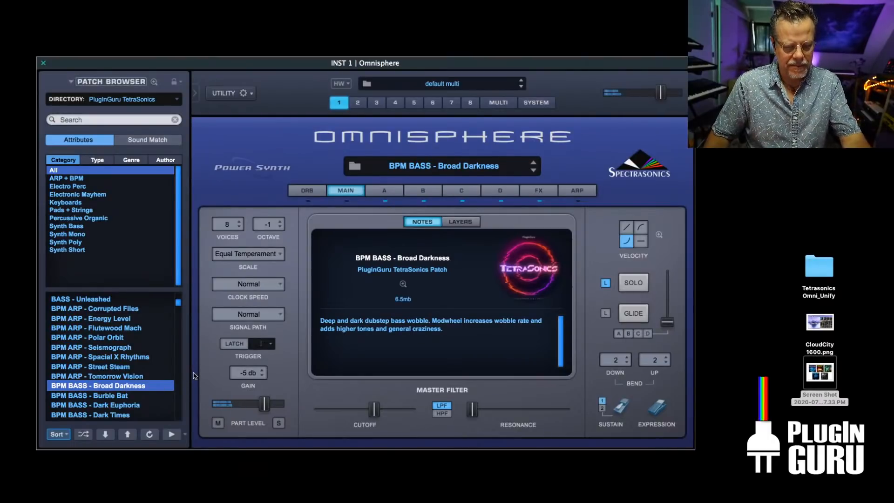
scroll(114, 371, down, 4)
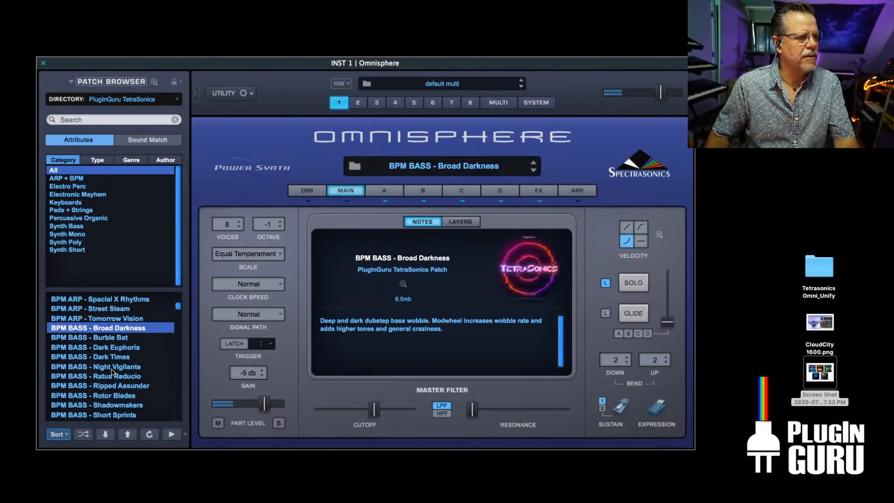
click(117, 366)
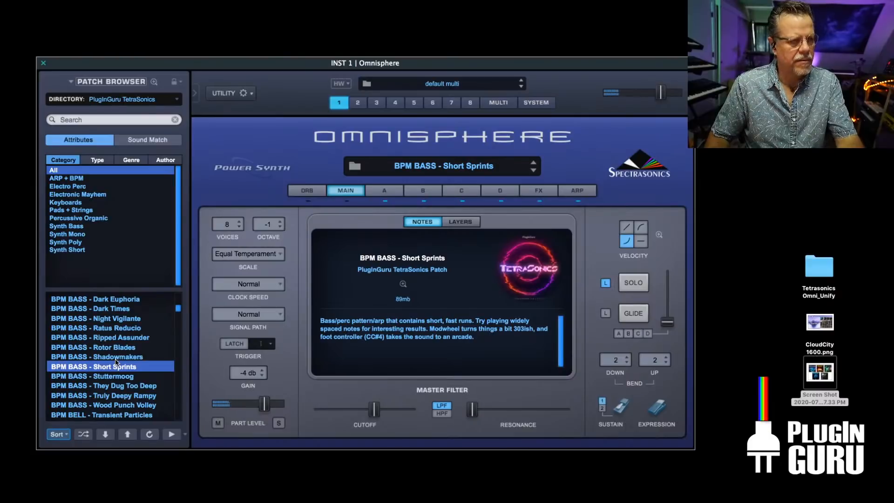
scroll(116, 362, down, 5)
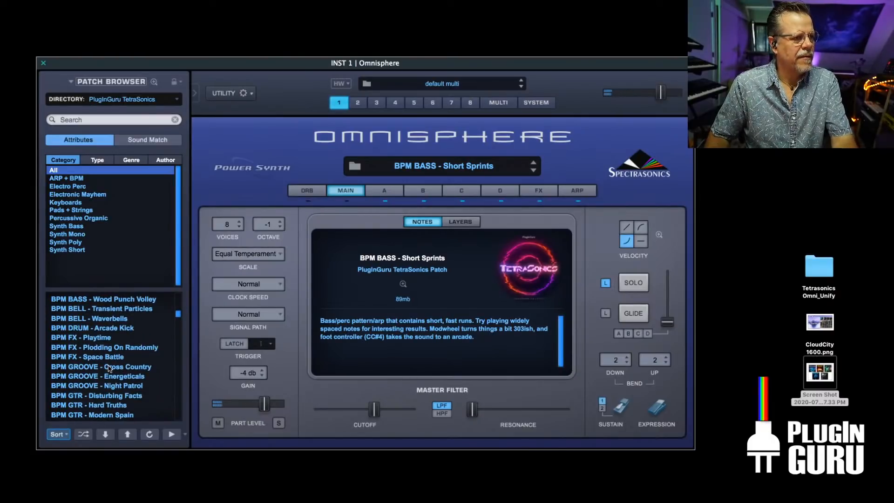
click(120, 369)
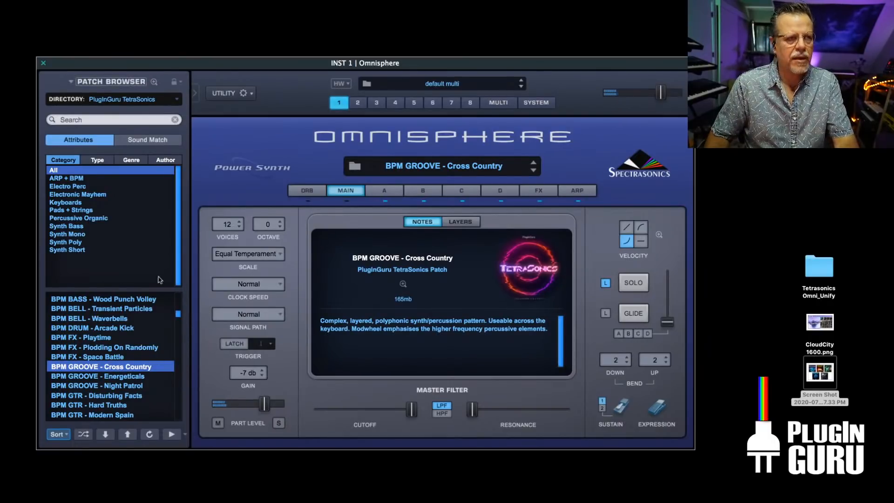
Close the Omnisphere editor, bring the Unify window fully into view and switch its library to PlugInGuru O2 TetraSonics
click(43, 62)
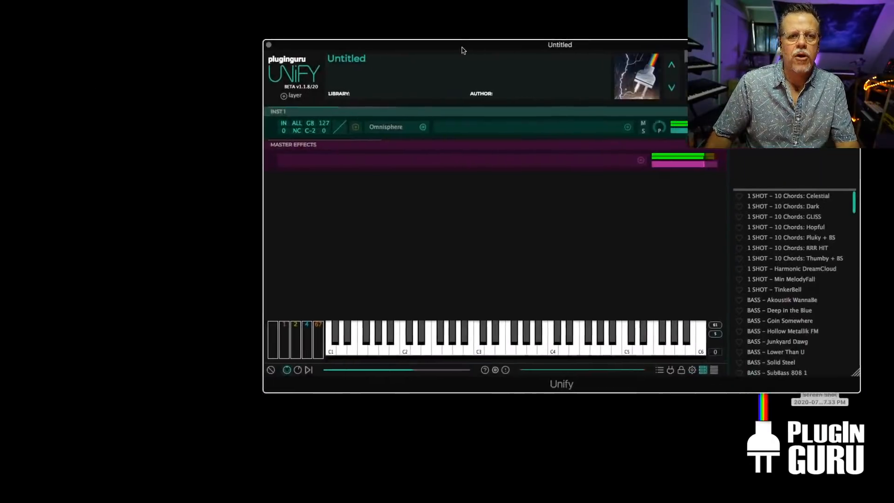
drag(463, 50, 305, 85)
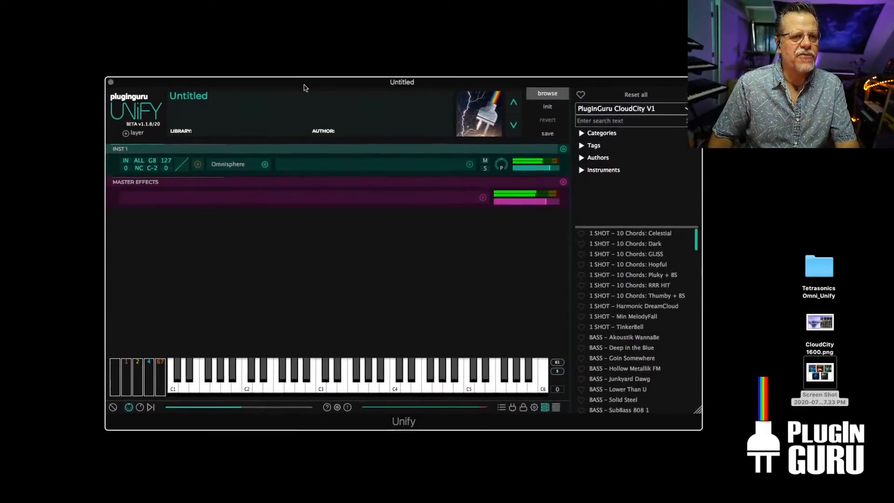
click(611, 108)
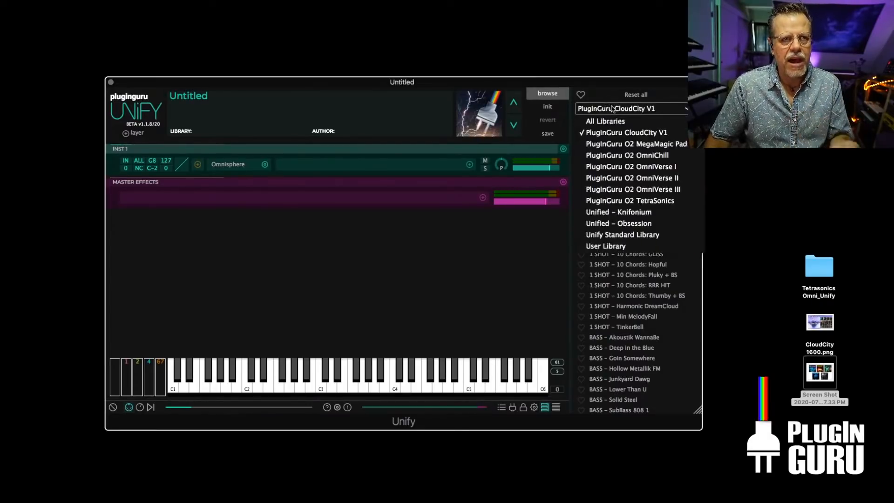
click(630, 201)
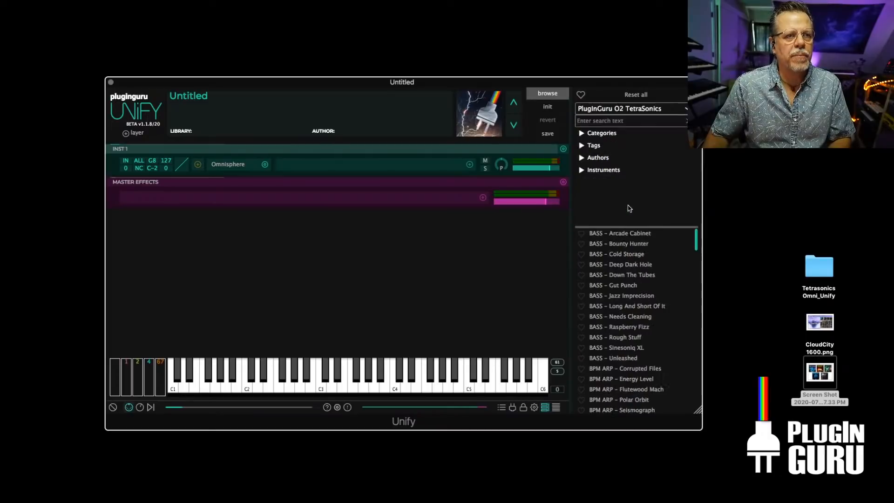
Load the TetraSonics patch BPM GTR - Opening Salvo into a new Unify layer
scroll(627, 300, down, 10)
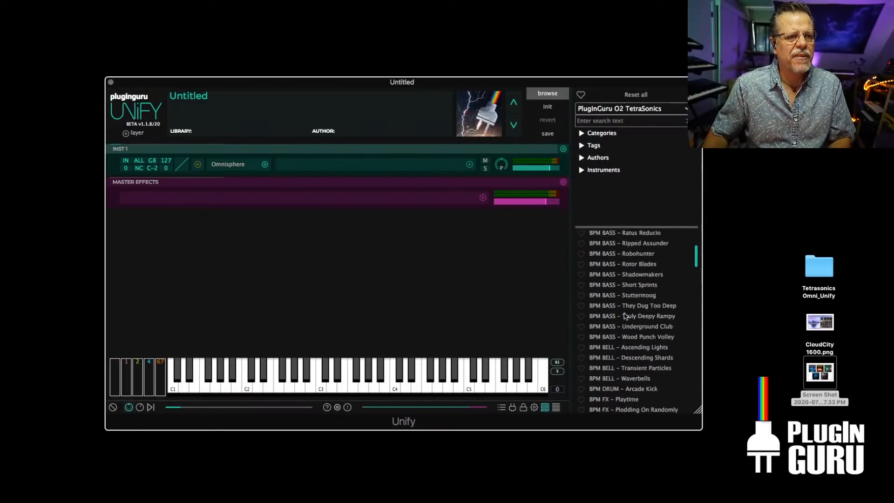
scroll(627, 315, down, 5)
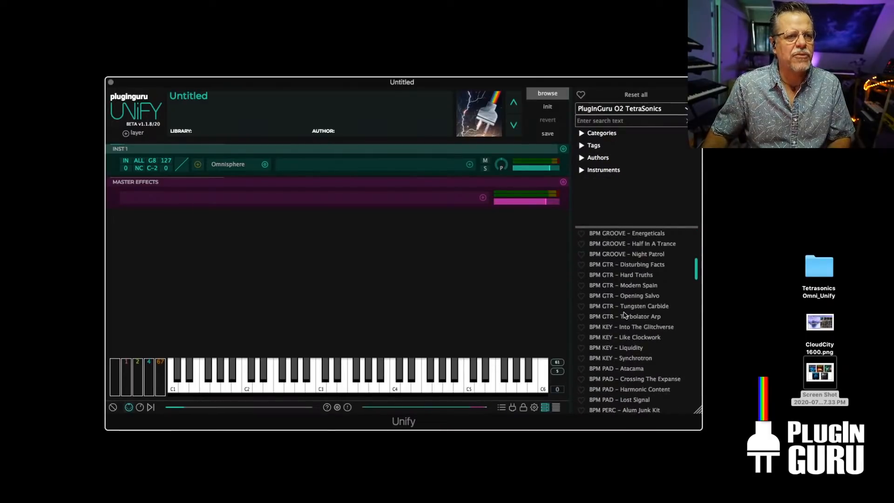
right_click(628, 295)
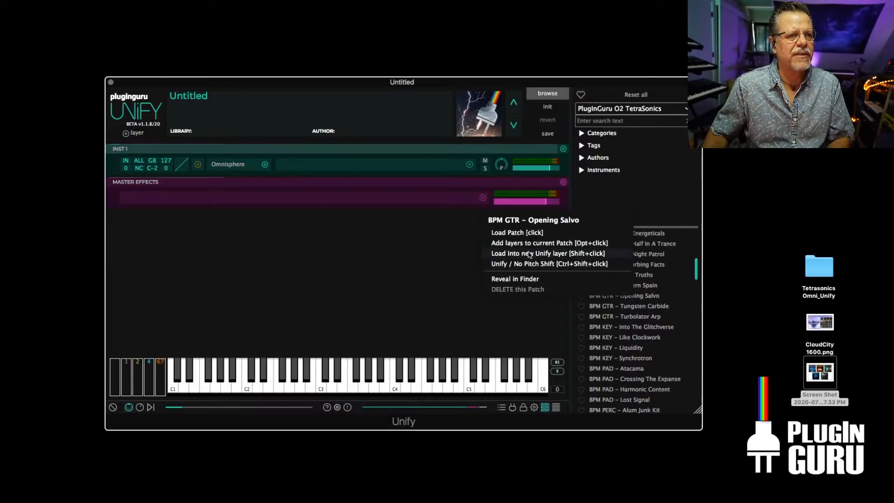
click(289, 229)
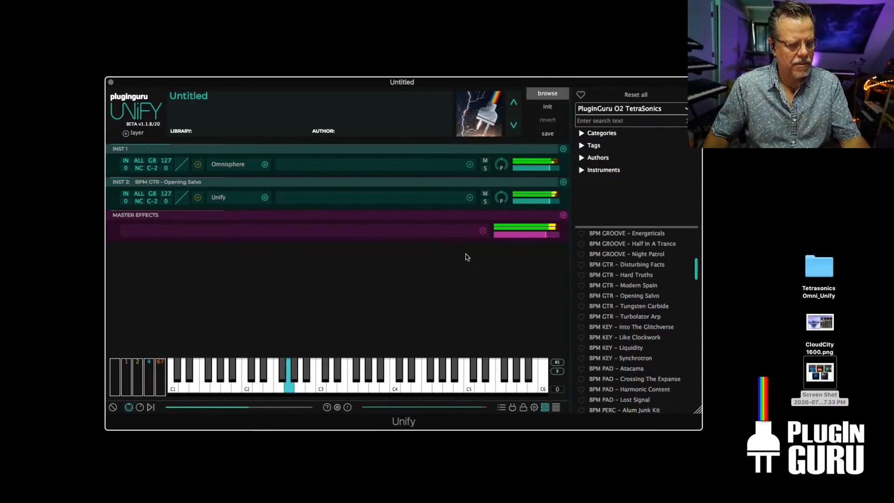
Add the percussion patch BPM PERC - Pringled as another new Unify layer
scroll(641, 344, down, 5)
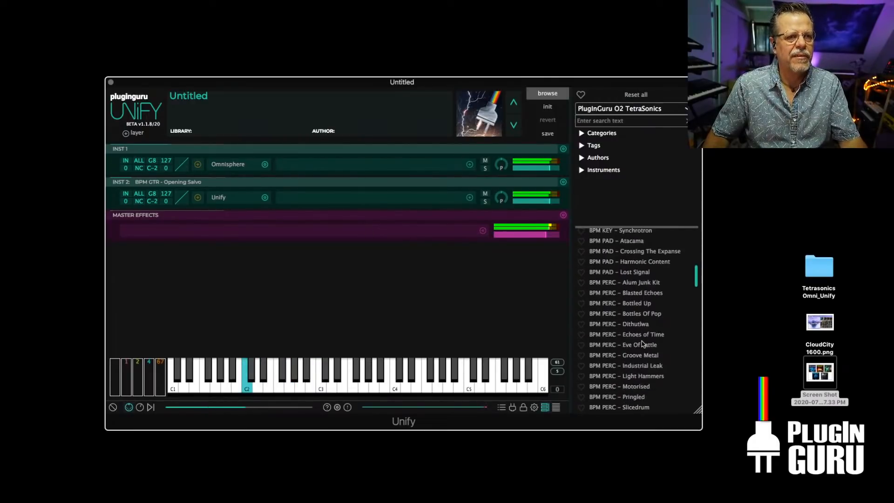
scroll(641, 344, down, 3)
right_click(635, 340)
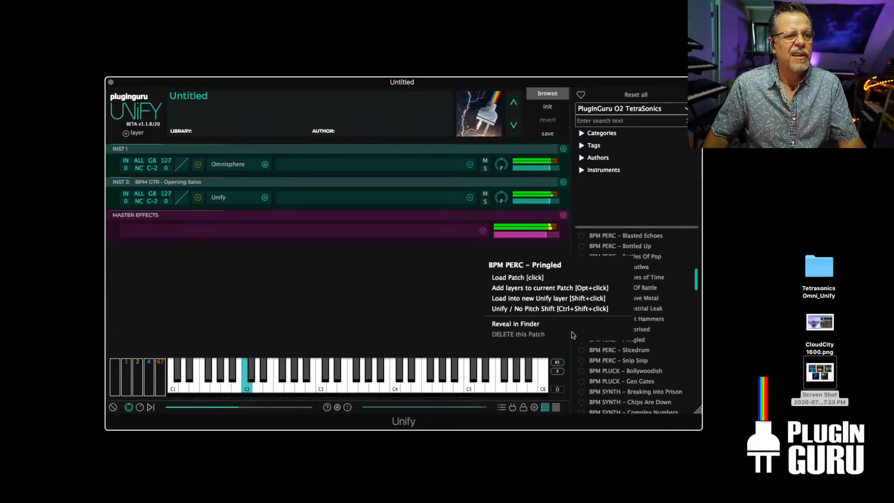
click(541, 298)
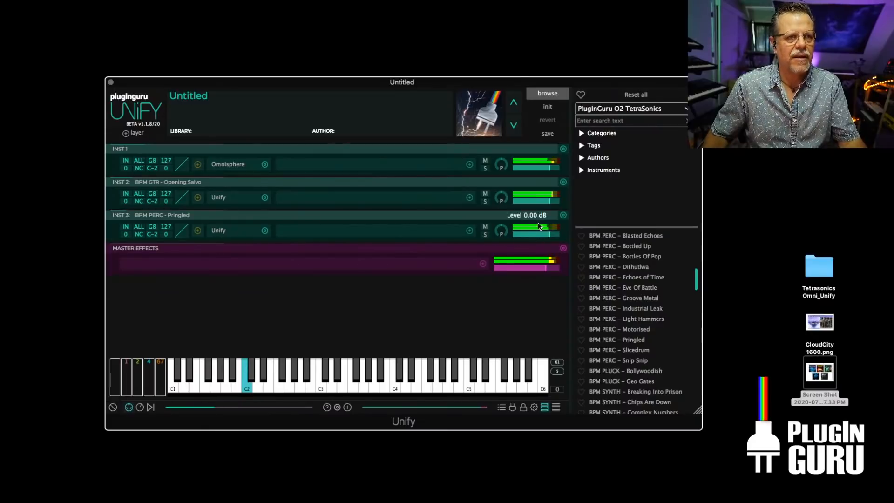
Switch the library to PlugInGuru CloudCity V1 and load BPM DRUM - Chaos Makin Calls into a new Unify layer
click(617, 109)
click(625, 135)
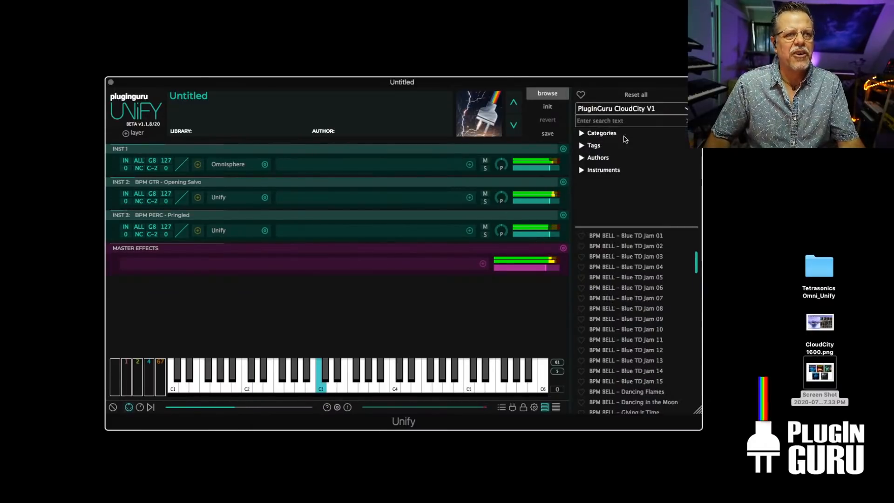
scroll(648, 339, down, 10)
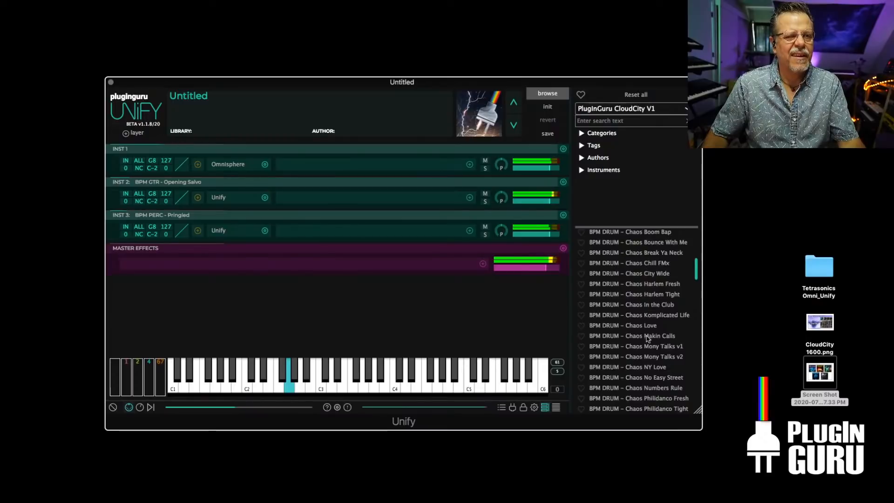
right_click(648, 339)
click(564, 327)
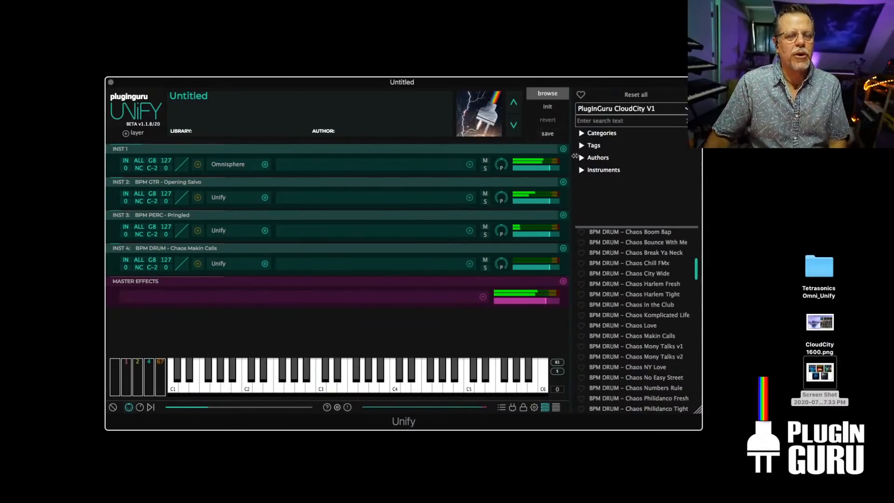
Switch the library to PlugInGuru O2 TetraSonics and load the patch zSYNTH - ESQ1 Bottles JL
click(619, 110)
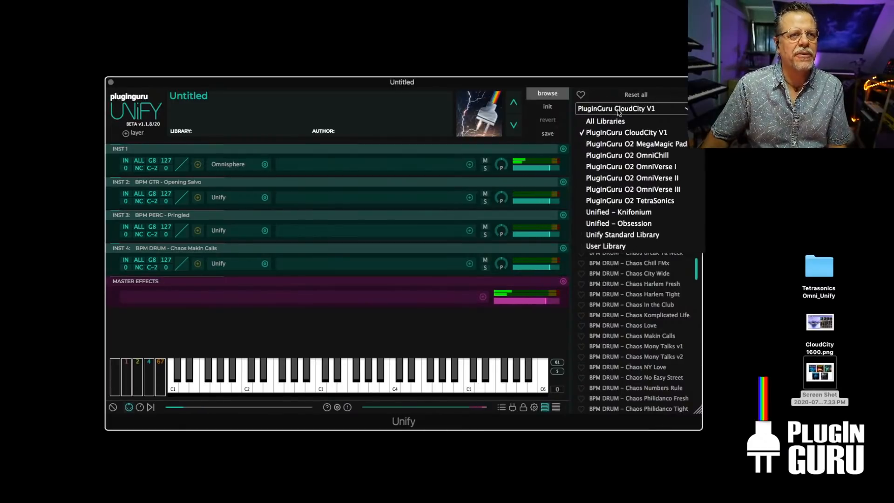
click(635, 201)
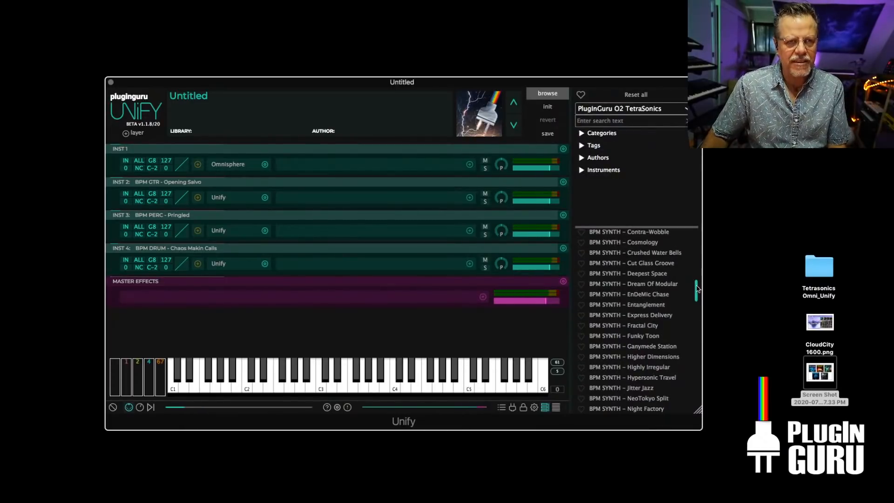
drag(697, 288, 695, 413)
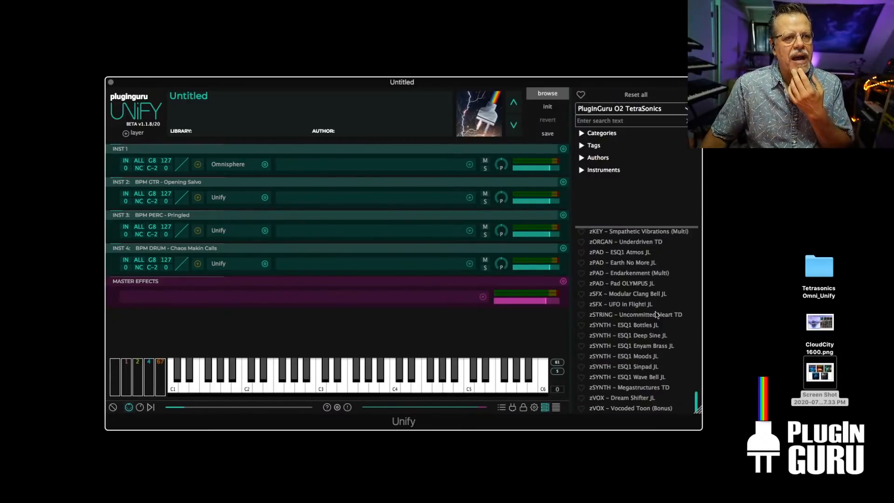
click(633, 326)
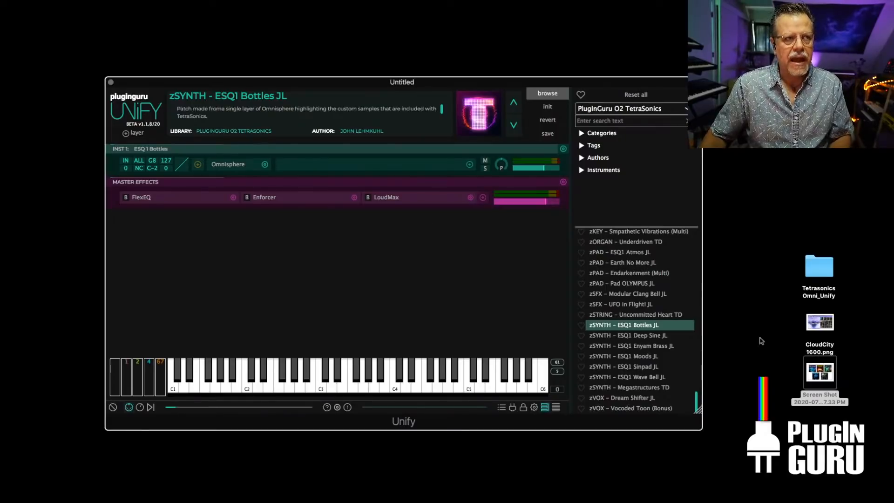
Open the Tetrasonics Omni_Unify folder from the desktop in Finder and go into its Unify 1.1 subfolder
click(818, 260)
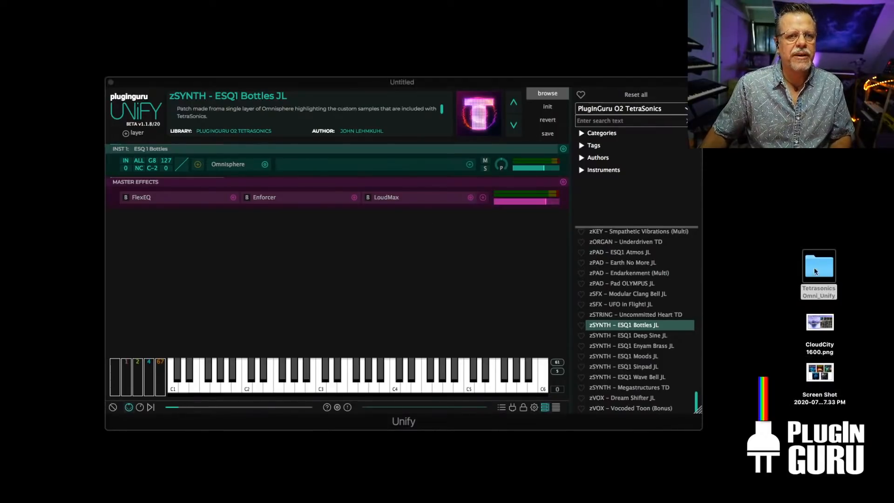
drag(891, 163, 611, 285)
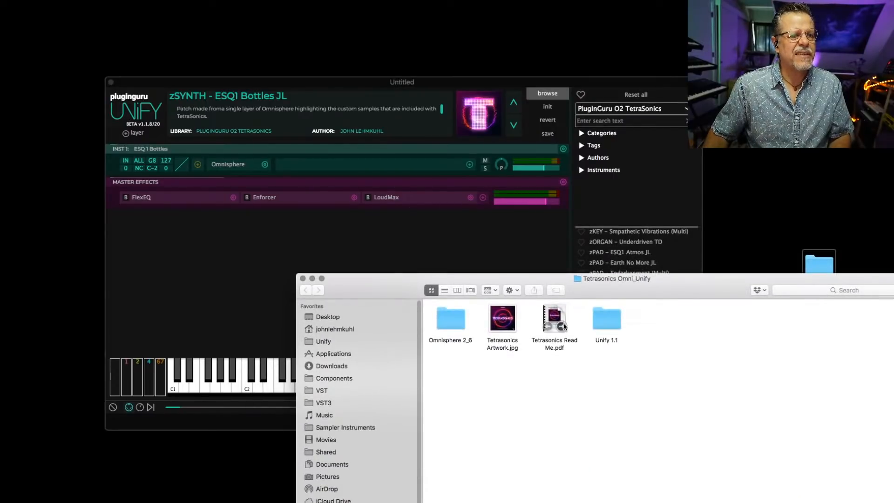
double_click(614, 325)
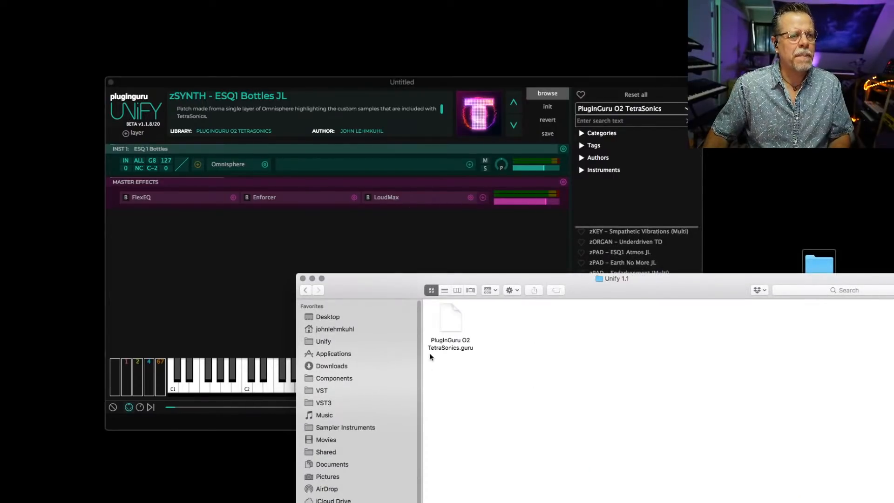
Install PlugInGuru O2 TetraSonics.guru into Unify, dismiss the installation dialog and close the Finder window
drag(449, 314, 445, 223)
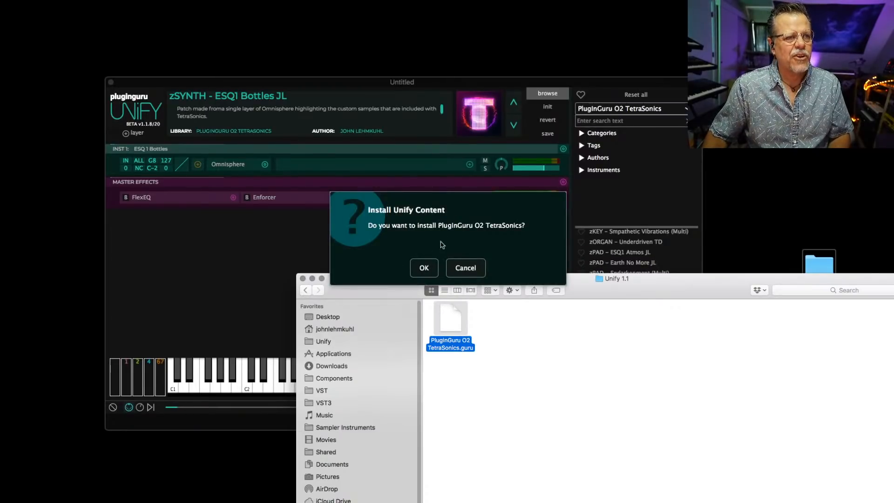
click(423, 268)
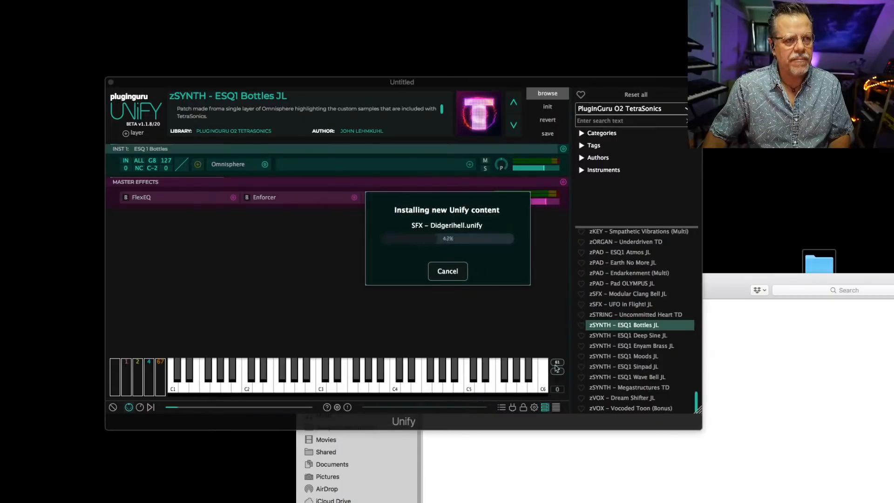
click(448, 269)
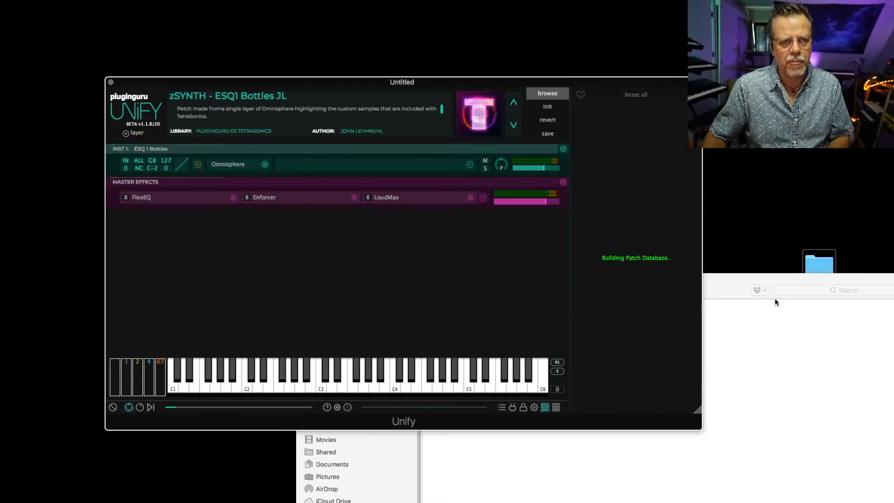
click(751, 280)
key(super+w)
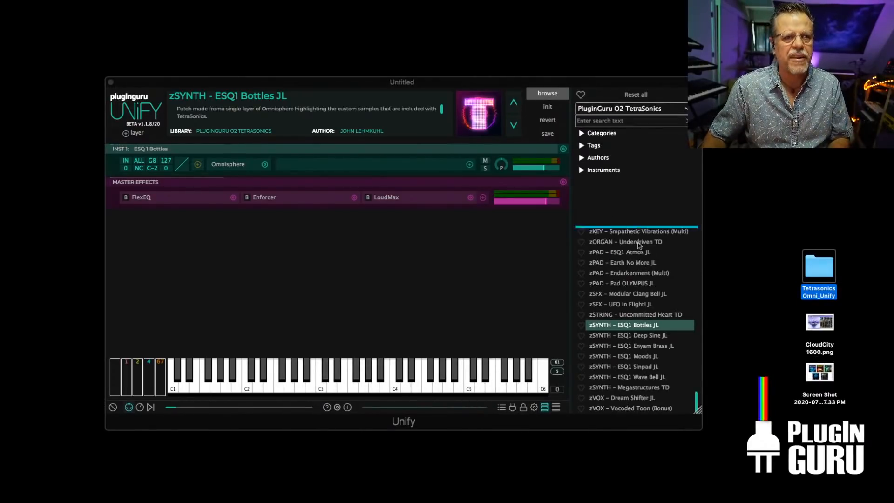
Load the patch zSYNTH - ESQ1 Deep Sine JL and examine its sample source in the Omnisphere editor
click(631, 337)
click(632, 337)
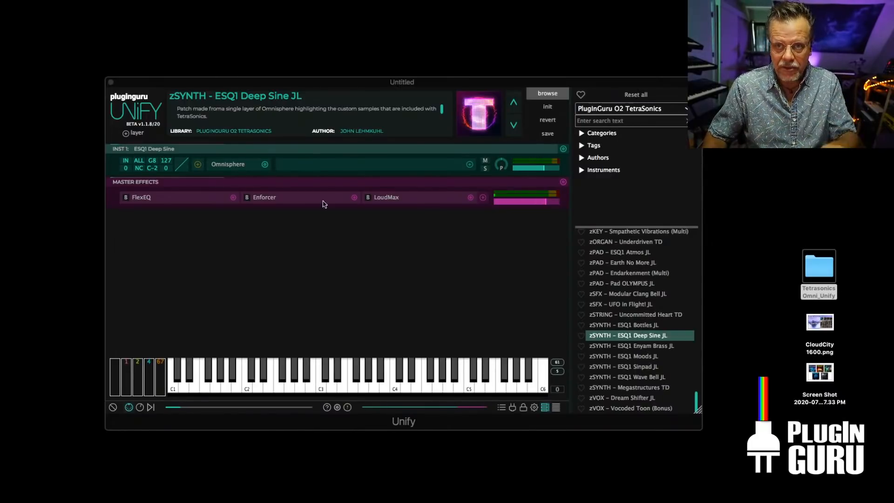
click(229, 165)
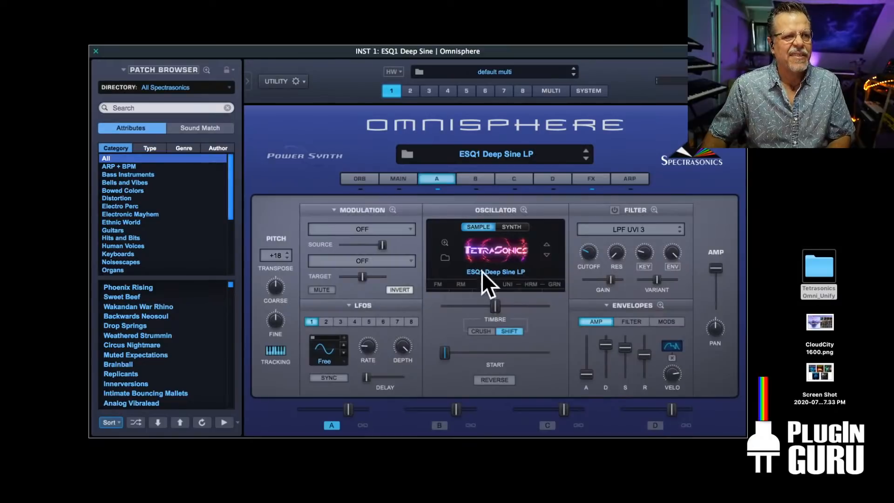
click(95, 51)
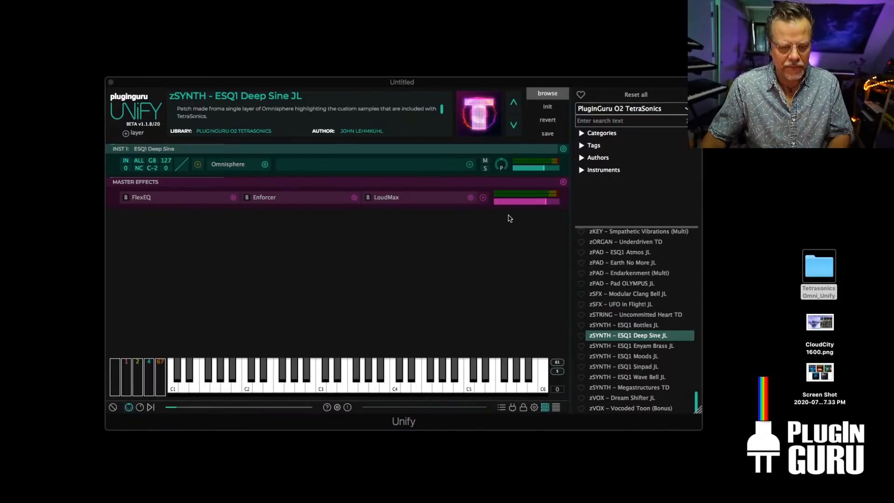
Load zSYNTH - ESQ1 Enyam Brass JL and add PAD - Mellow Brass Pad IW from the Unified - Obsession library as a new layer
click(643, 347)
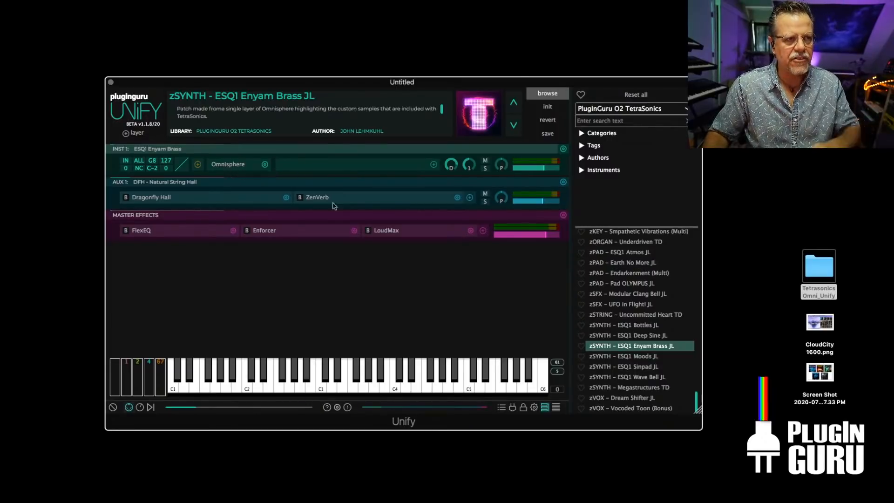
click(598, 106)
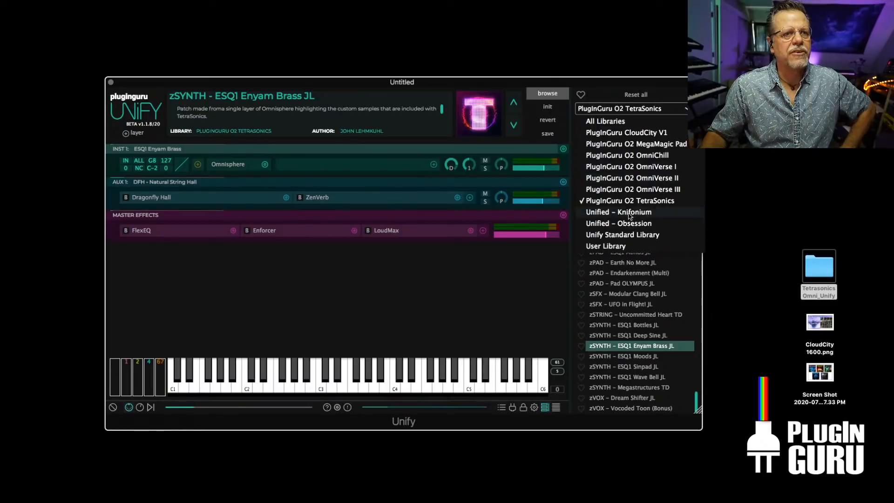
click(629, 225)
scroll(620, 324, down, 4)
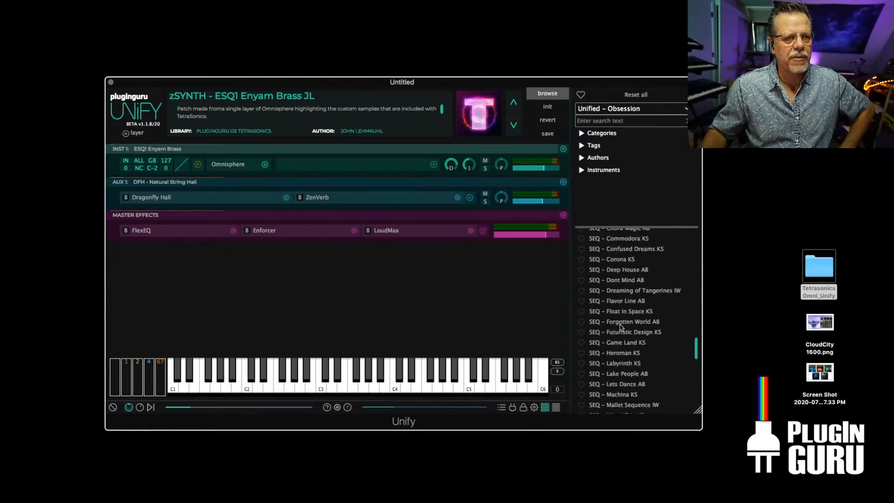
scroll(621, 326, up, 2)
scroll(620, 326, up, 10)
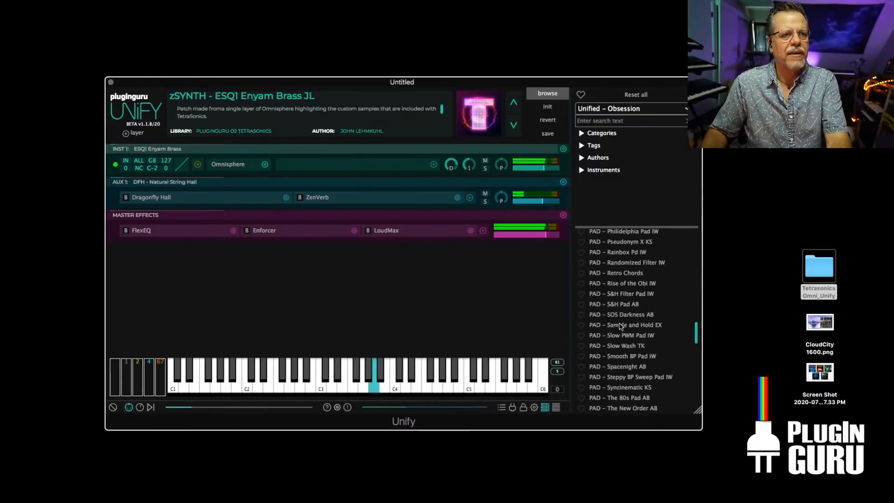
scroll(620, 326, up, 5)
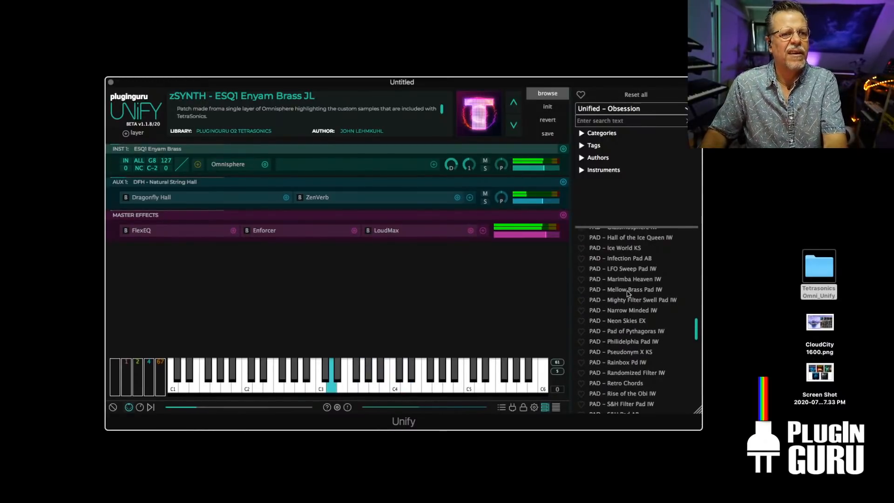
right_click(628, 291)
click(534, 251)
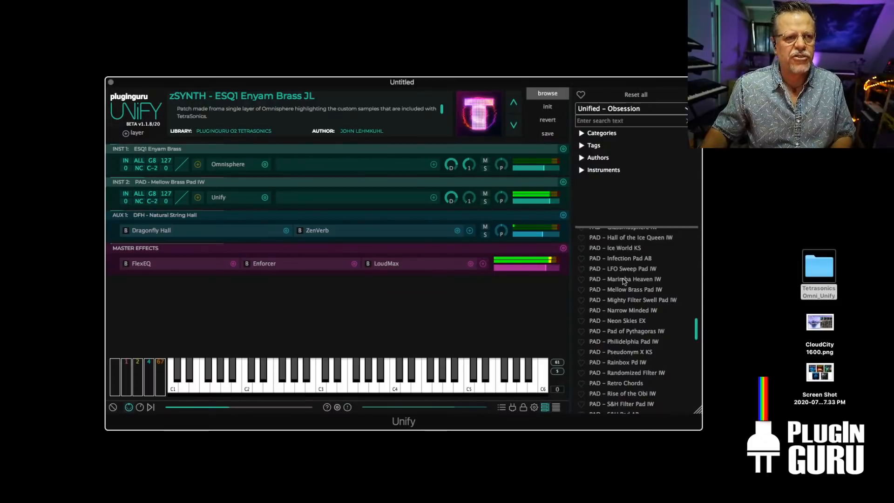
Switch the patch library back to PlugInGuru O2 TetraSonics
click(623, 111)
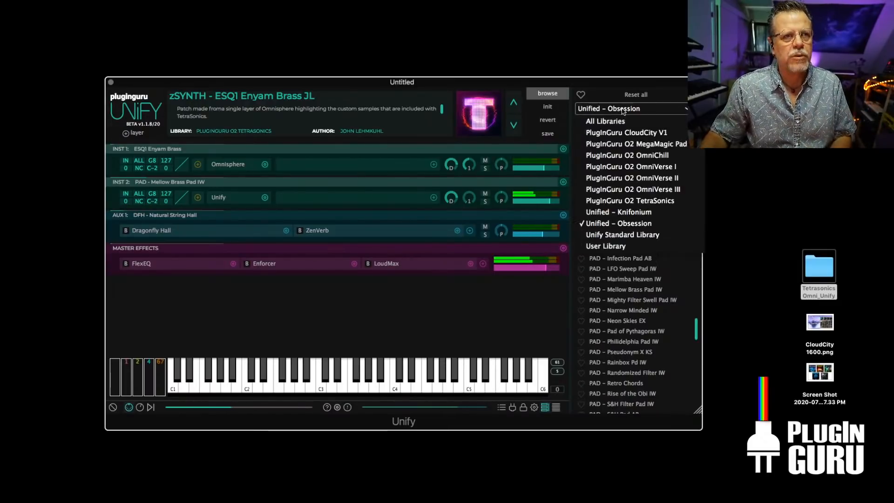
click(637, 201)
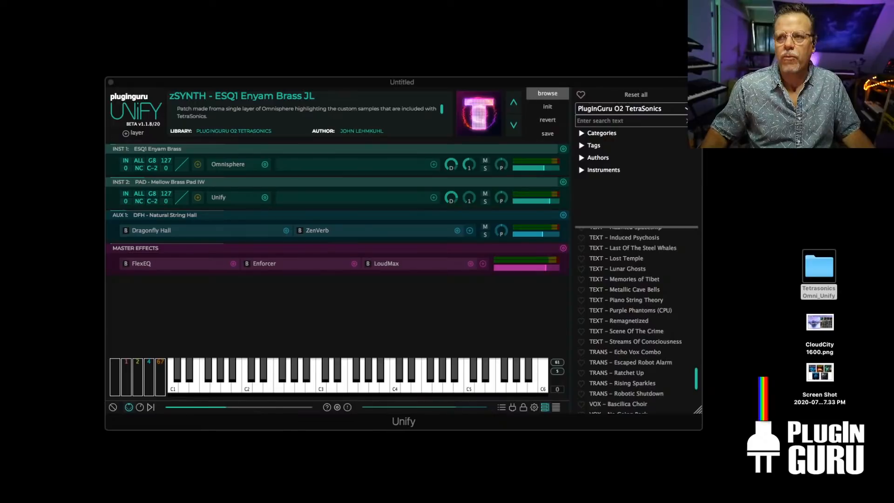
key(super+Tab)
key(super+Tab)
key(super+Tab)
key(super+Tab)
key(super+Tab)
key(super+Tab)
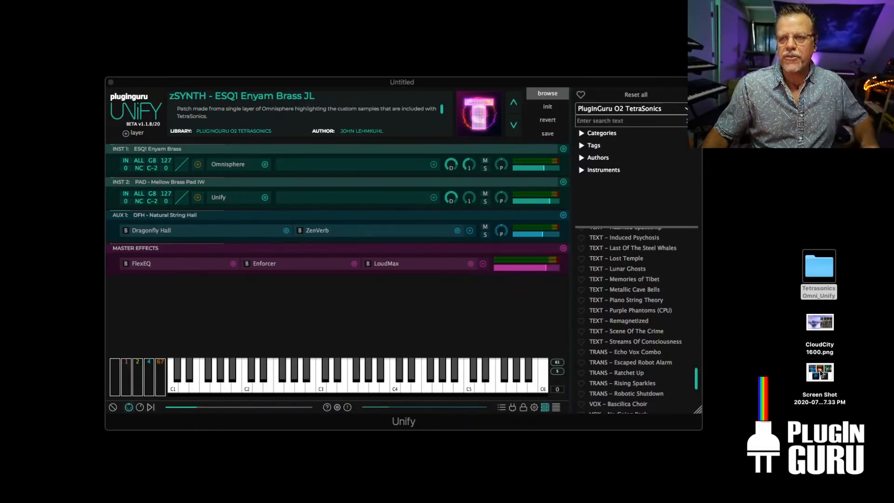
key(super+Tab)
key(Tab)
key(Tab)
key(Tab)
key(Tab)
key(Tab)
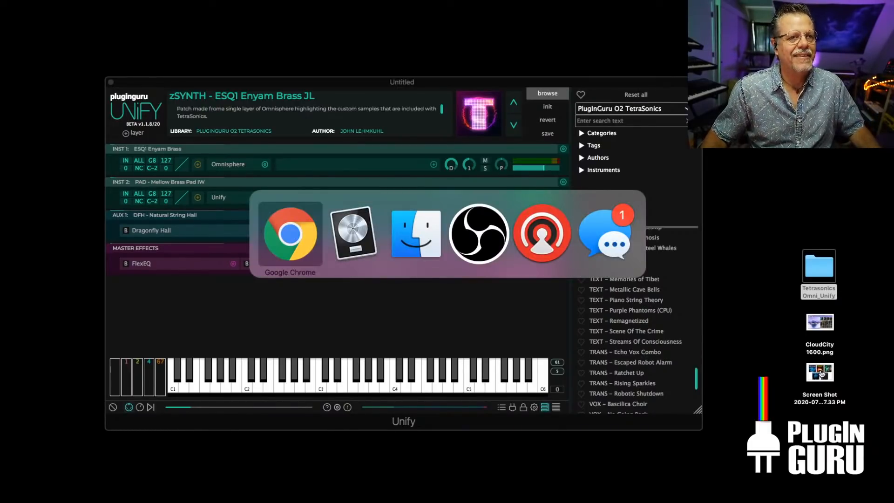
key(Escape)
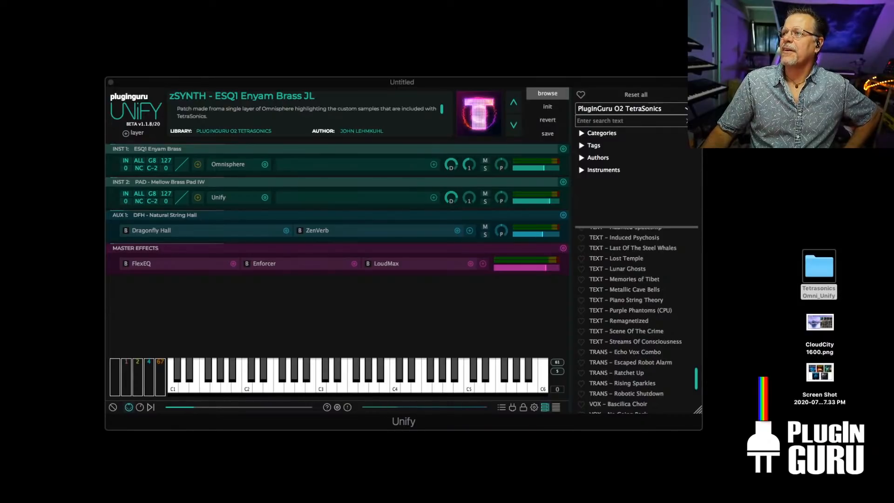
Preview the Screen Shot 2020-07-24 image on the desktop and close the preview
click(820, 372)
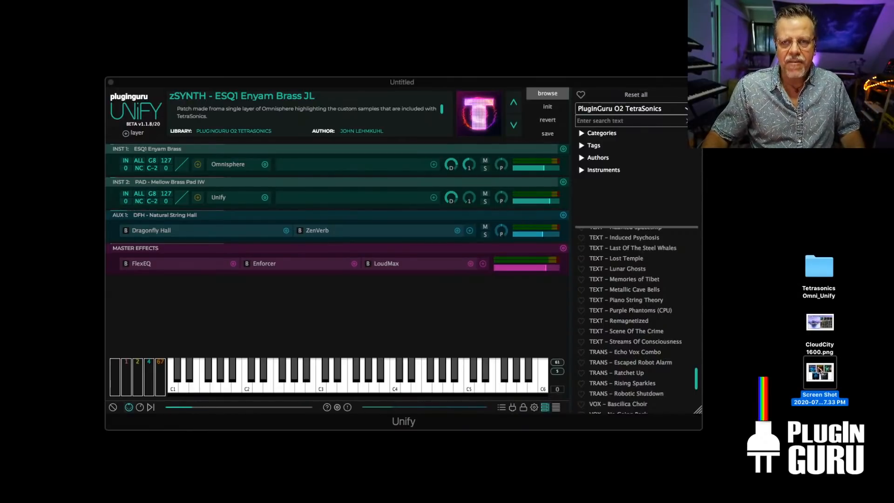
key(space)
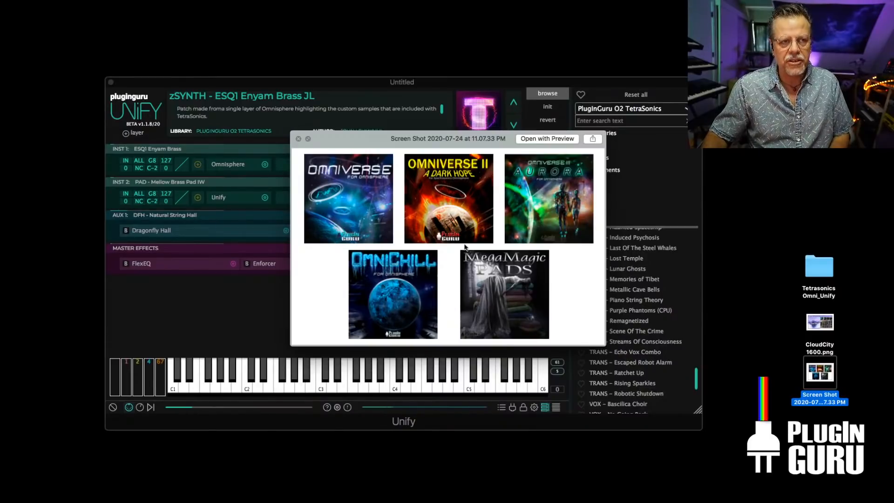
click(299, 139)
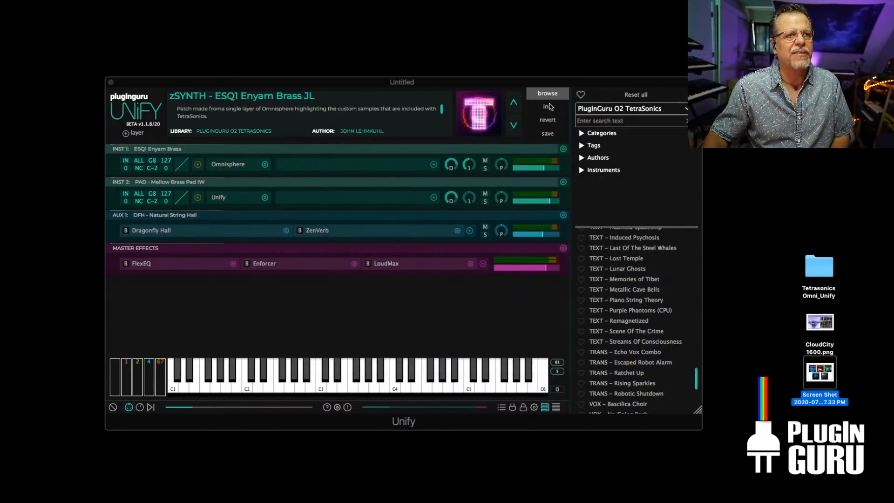
Initialize the patch and swap the Sine Wave Synth for Omnisphere from the favorite instruments
click(550, 107)
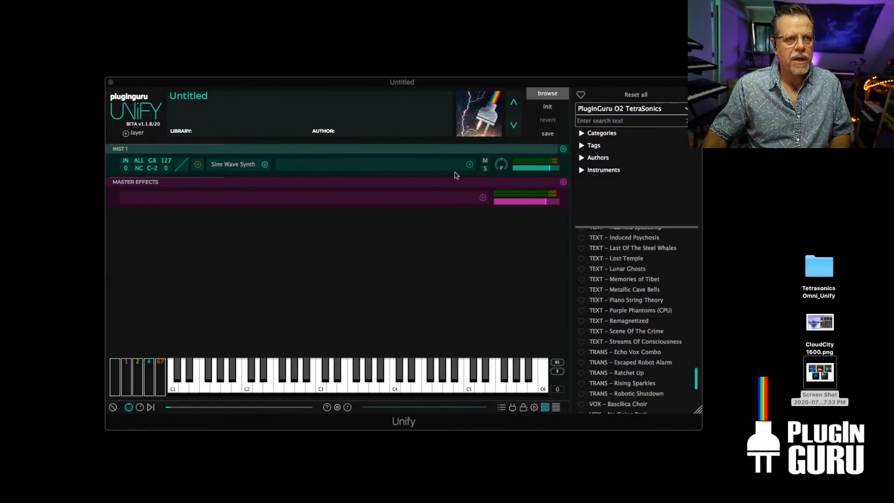
click(264, 165)
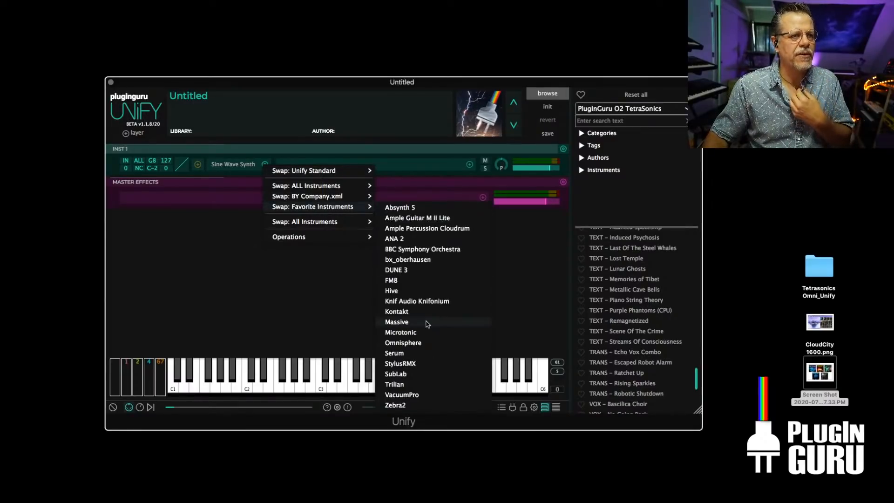
mouse_move(340, 207)
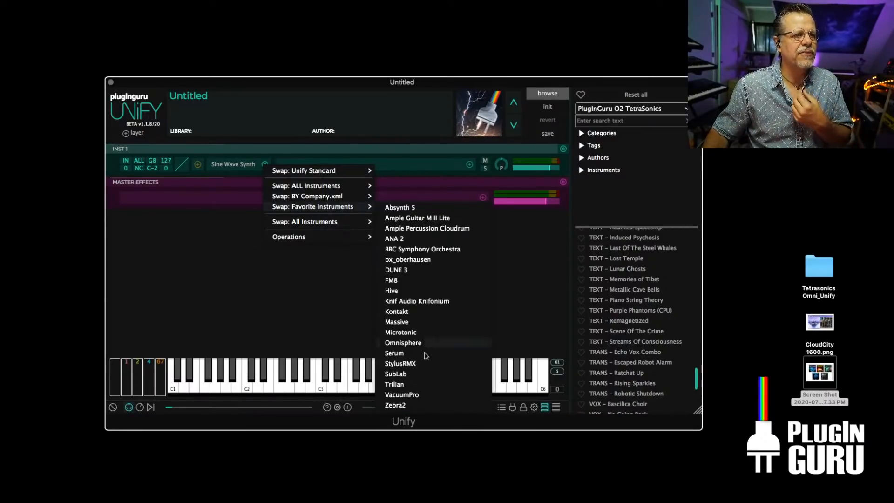
click(412, 342)
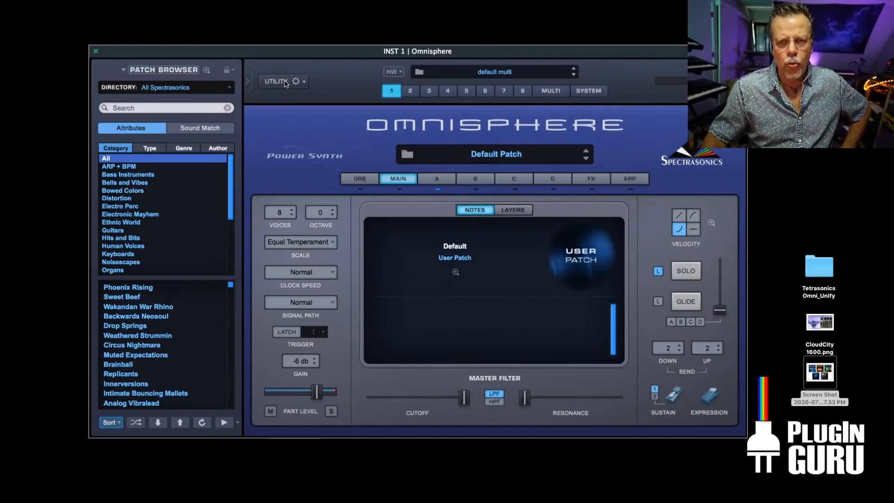
Audition BASS - A Dark Sign and BELL - Beautiful Chaos 1 from Omnisphere's PlugInGuru Omniverse user directory, and close Omnisphere
click(175, 88)
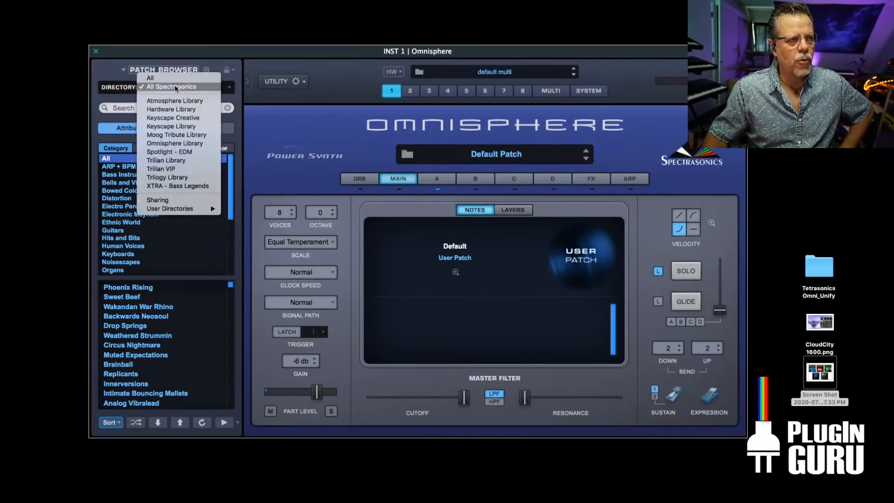
mouse_move(181, 207)
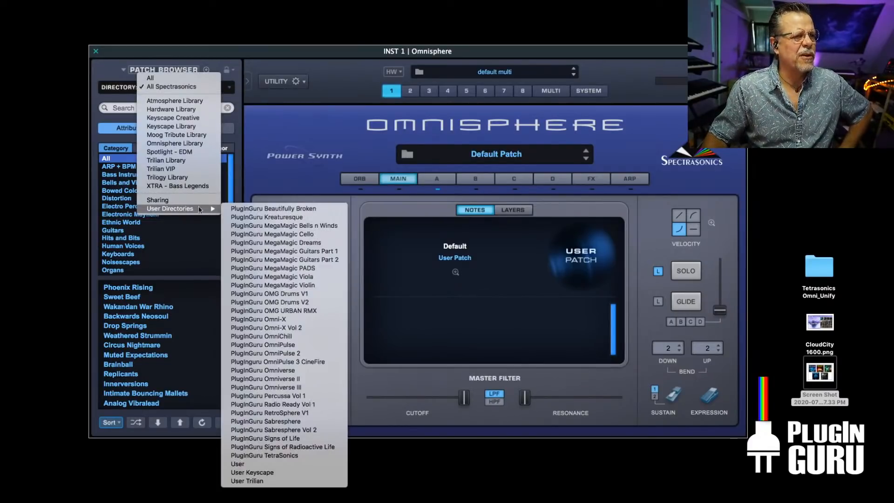
click(274, 370)
click(155, 289)
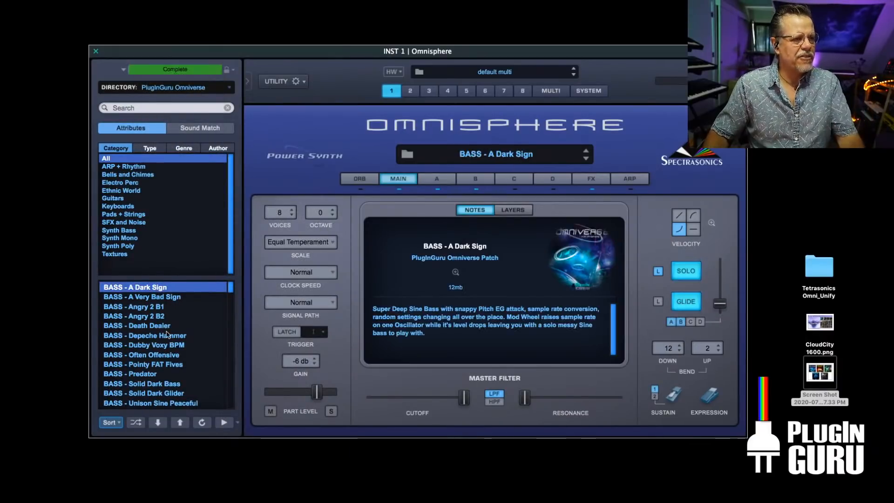
scroll(166, 340, down, 2)
scroll(167, 342, down, 8)
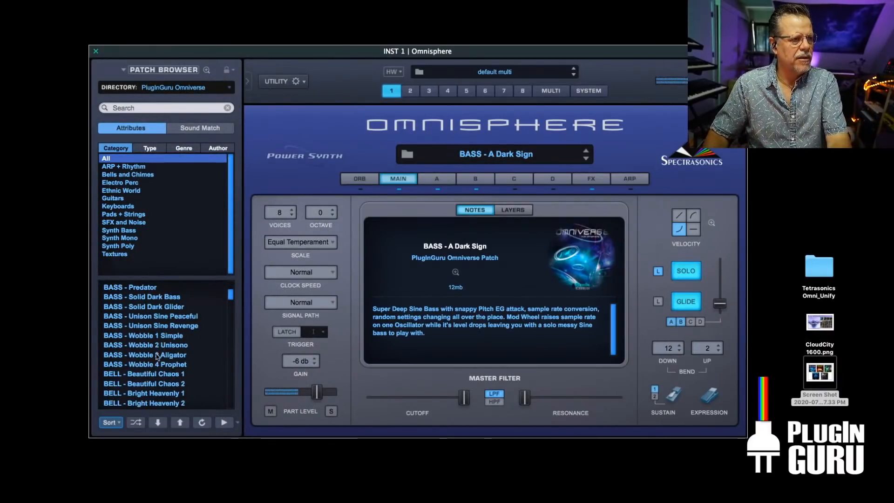
click(152, 316)
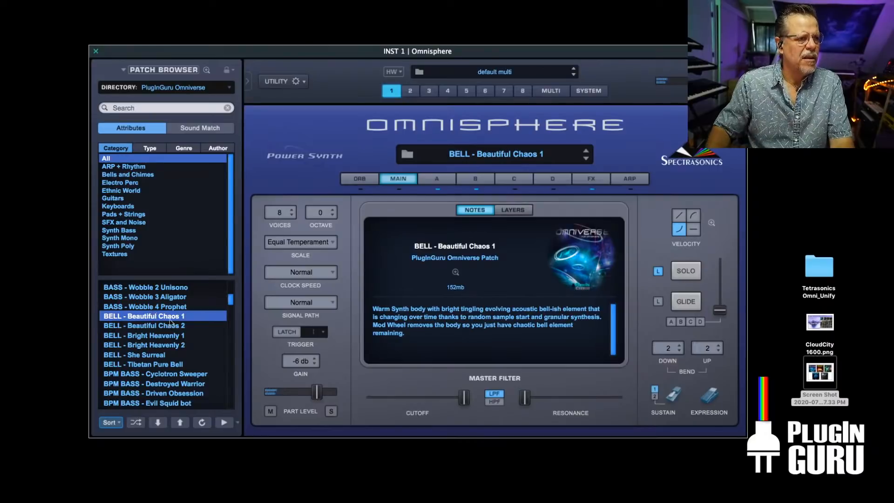
click(95, 50)
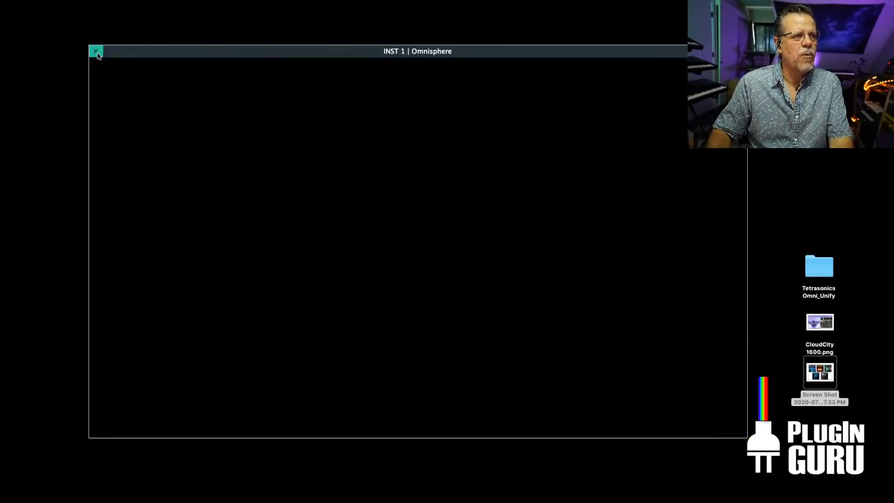
Load the patch BELL - Beautiful Chaos 1 from the PlugInGuru O2 OmniVerse I library in Unify
click(625, 110)
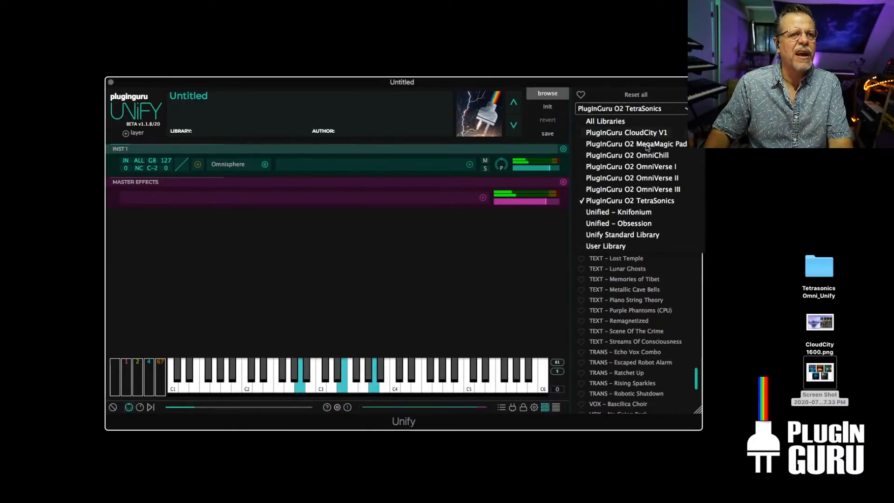
click(644, 167)
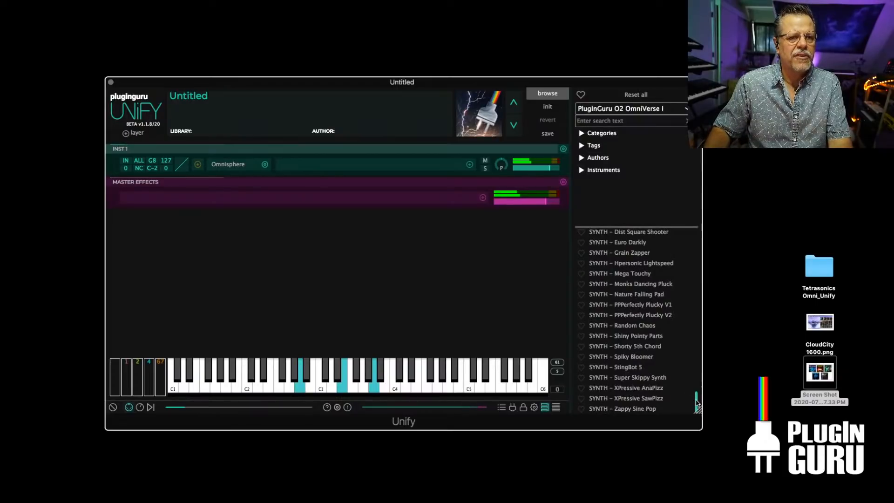
drag(696, 403, 692, 233)
scroll(643, 326, down, 5)
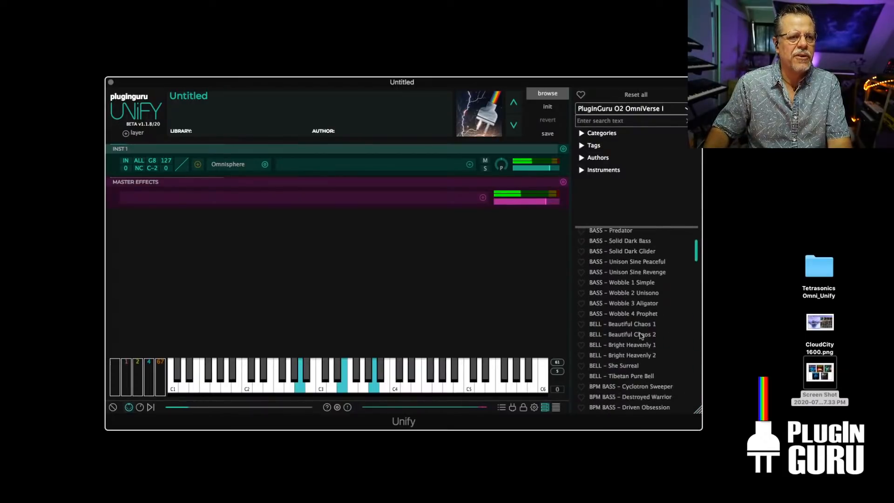
click(619, 324)
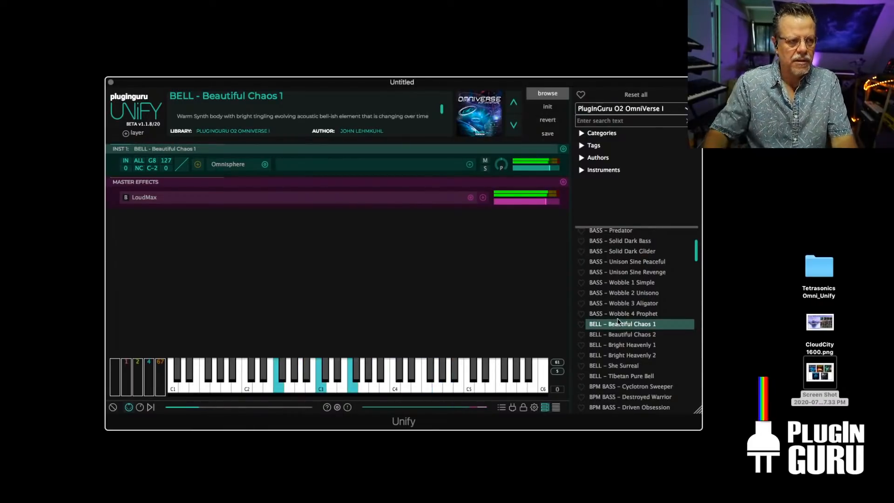
Load BELL - Bright Heavenly 2 from the same library into a new Unify layer
scroll(639, 330, down, 4)
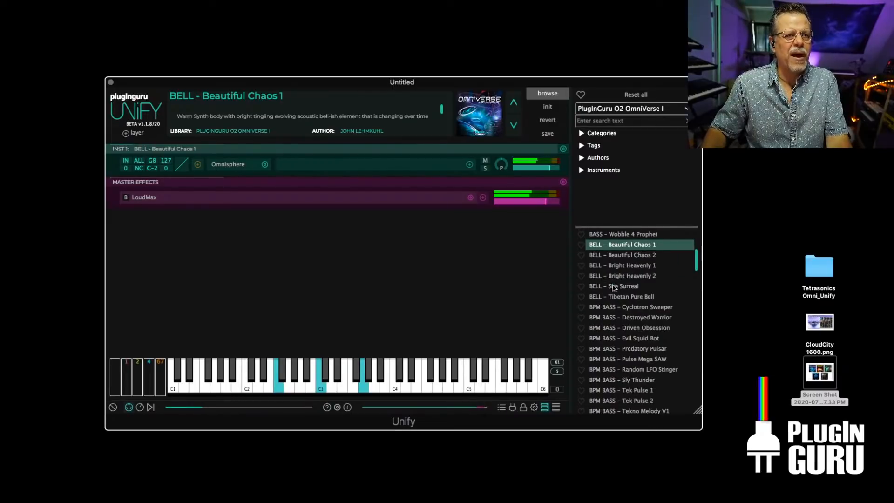
scroll(614, 287, up, 3)
right_click(628, 334)
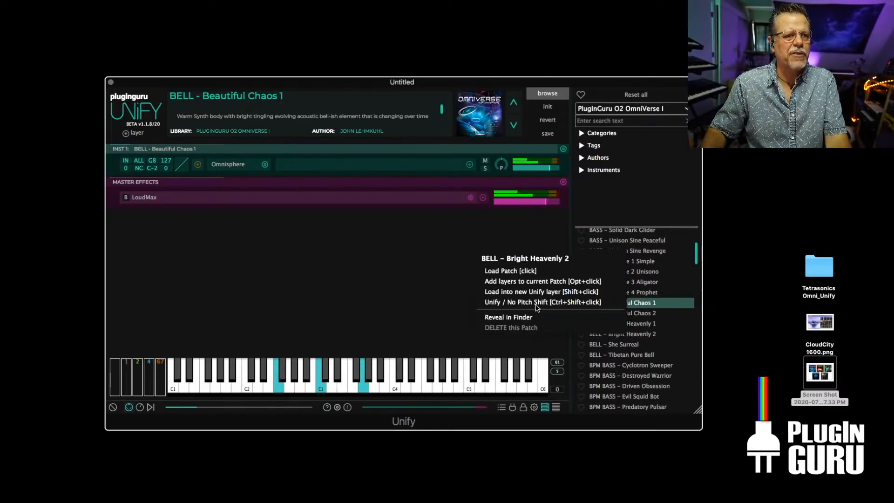
key(Escape)
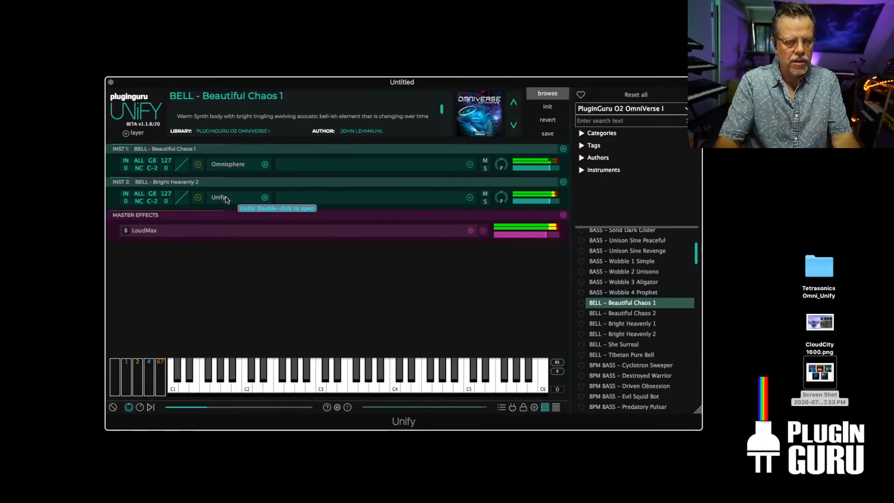
Try SFX - BPM Waiting 2 B Fired as a new Unify layer and remove that layer again
scroll(633, 368, down, 20)
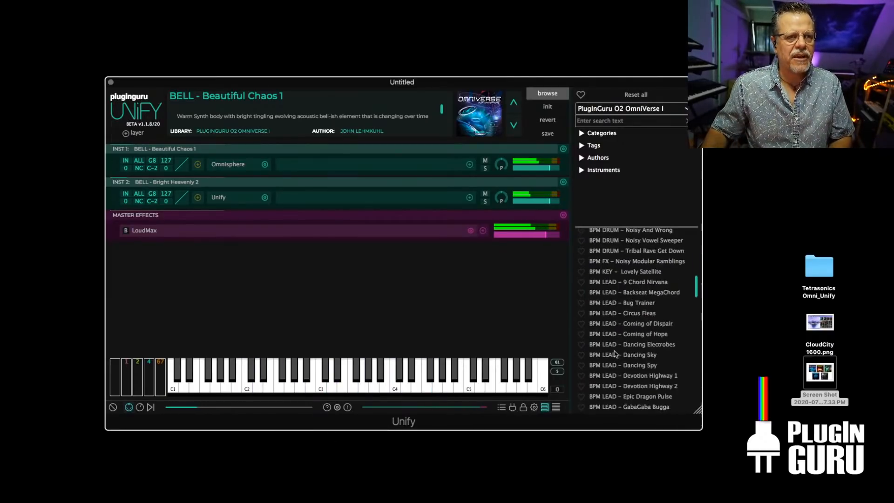
scroll(614, 352, down, 15)
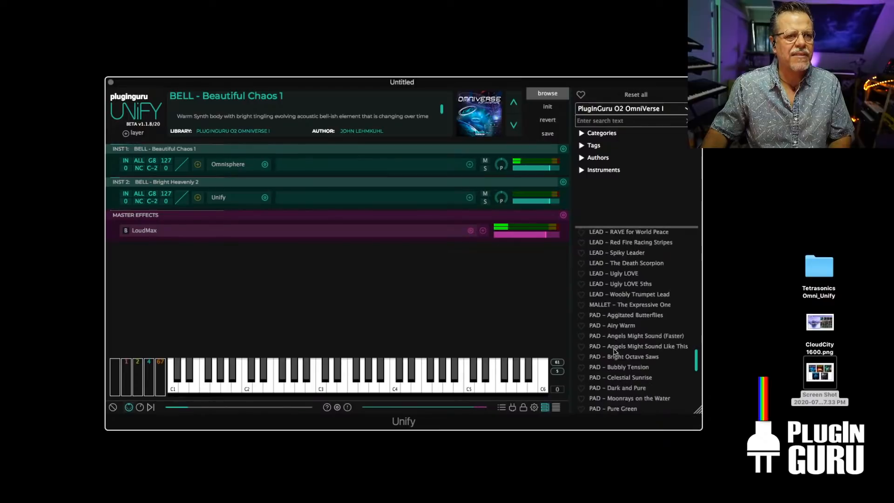
right_click(622, 349)
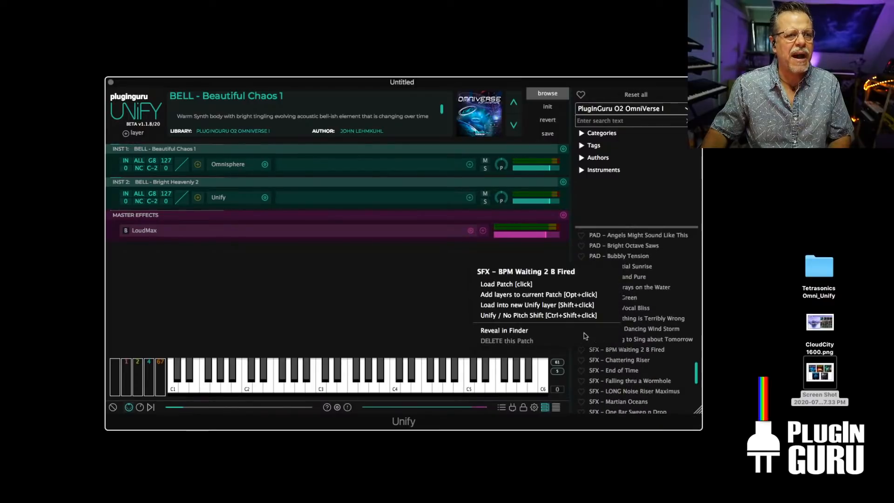
click(551, 305)
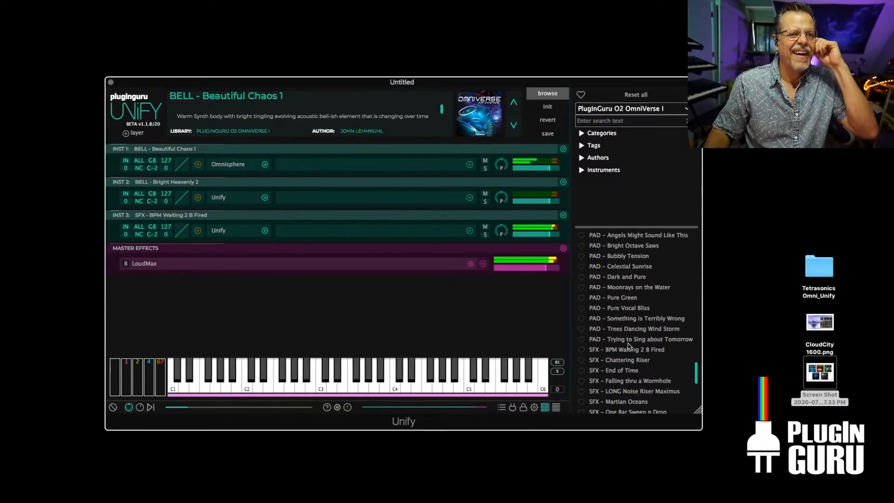
click(563, 216)
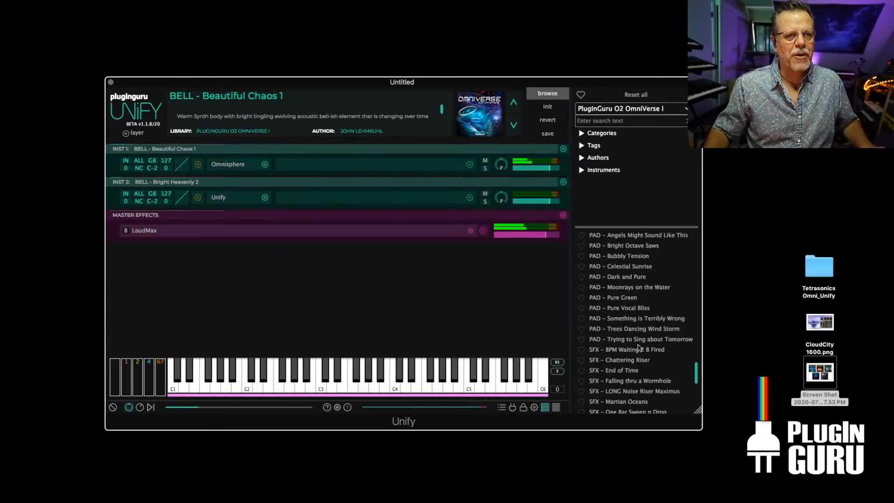
Load PAD - Pure Green into a new Unify layer and lower all three layer levels, Pure Green's to about -7.5 dB
right_click(622, 298)
click(534, 258)
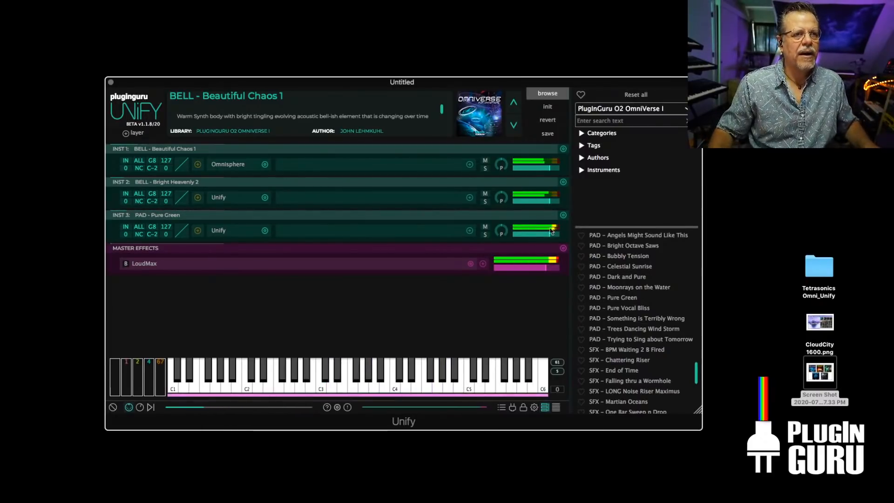
drag(550, 234, 544, 238)
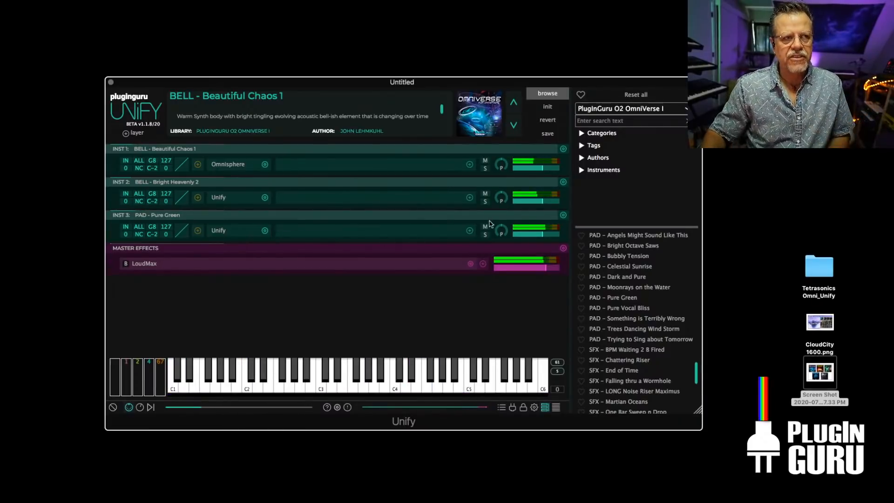
Load BPM SYNTH - Purple Gate KS from the Unified - Obsession library into a new Unify layer
click(616, 109)
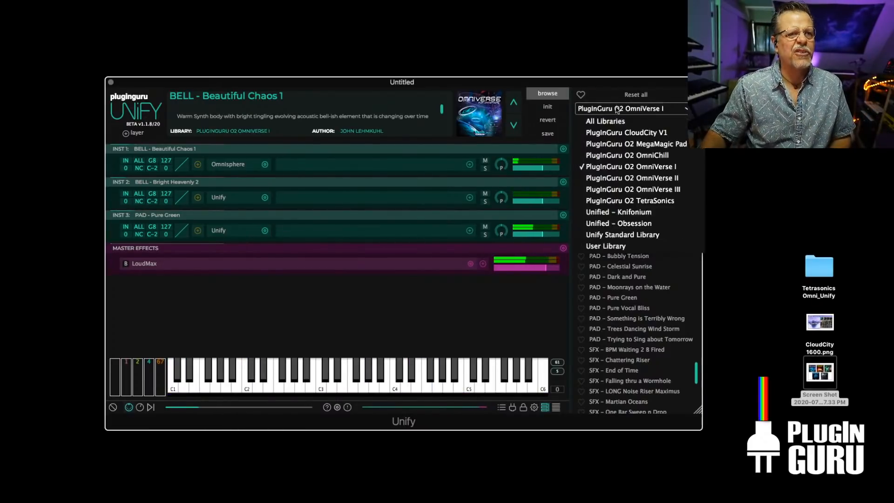
click(645, 224)
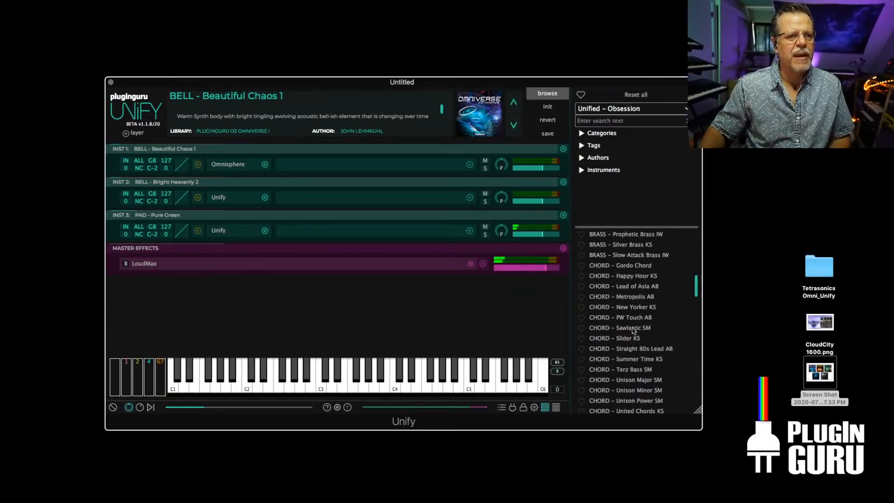
scroll(632, 333, up, 10)
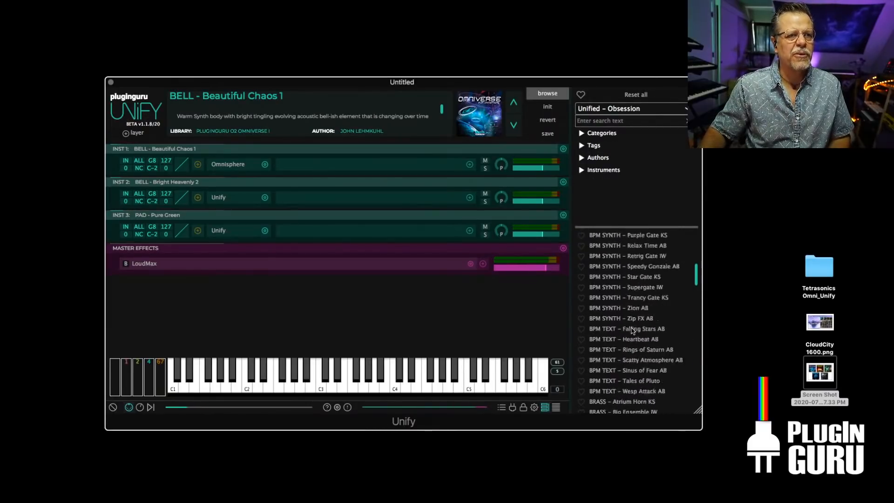
right_click(634, 290)
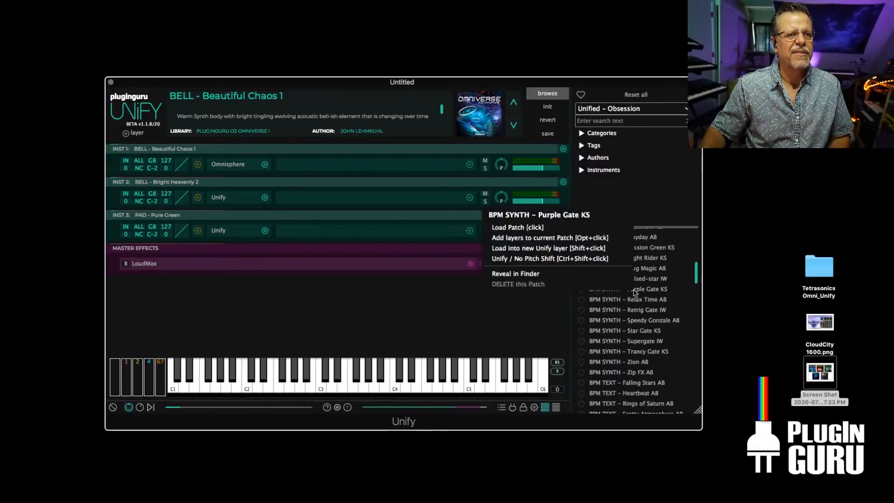
click(542, 248)
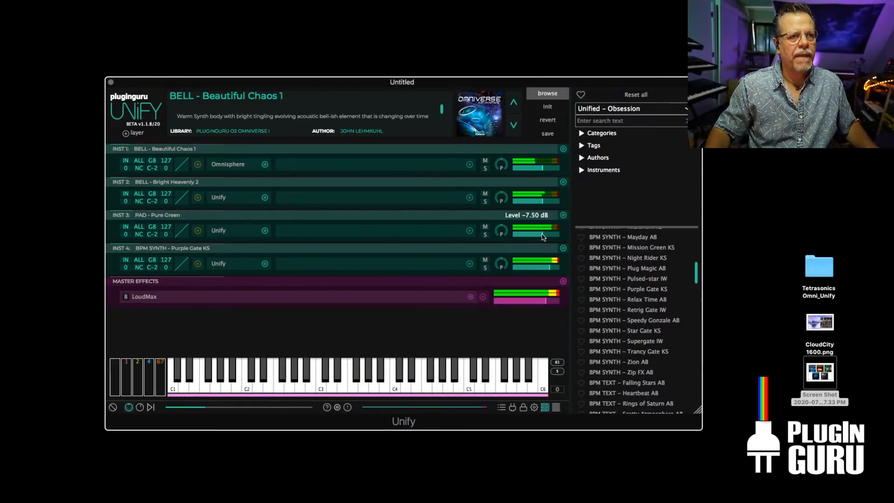
Lower the levels of all four instrument layers slightly together
drag(542, 236, 540, 237)
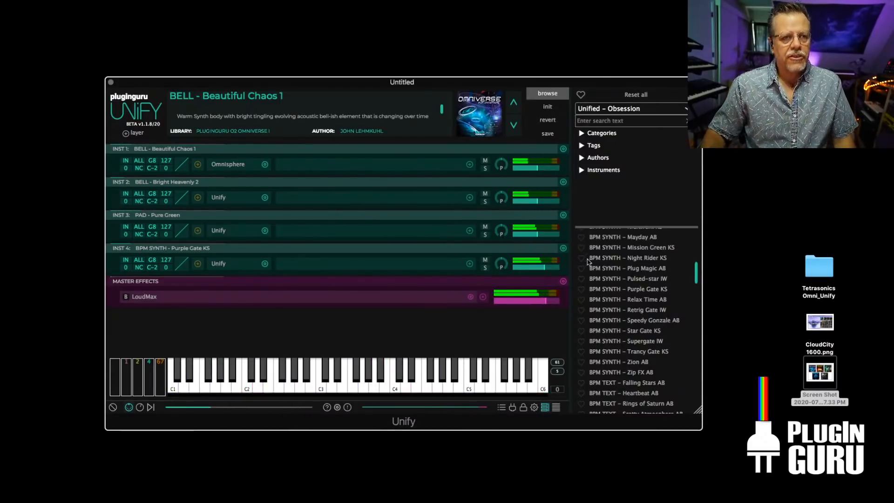
click(628, 108)
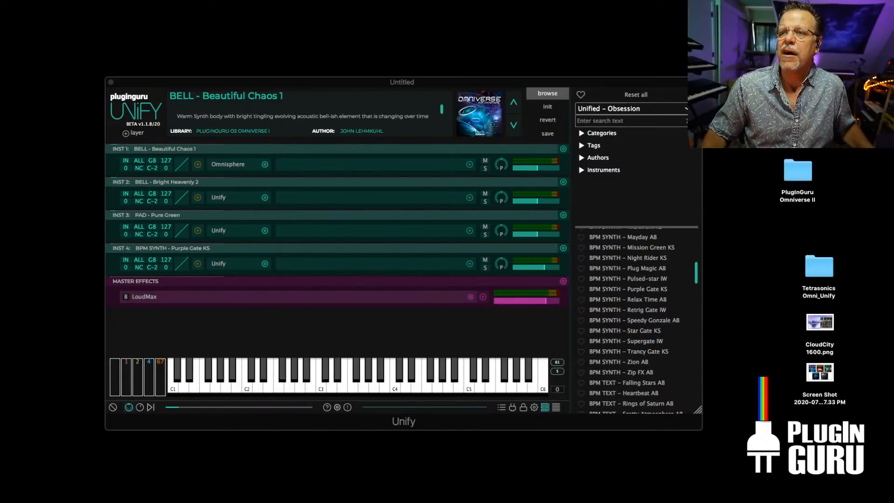
Open the PluginGuru Omniverse desktop folder in Finder, preview Omniverse Artwork.jpg, and return to Unify
mouse_move(797, 181)
mouse_down()
mouse_move(803, 149)
mouse_move(807, 217)
mouse_move(806, 193)
mouse_up()
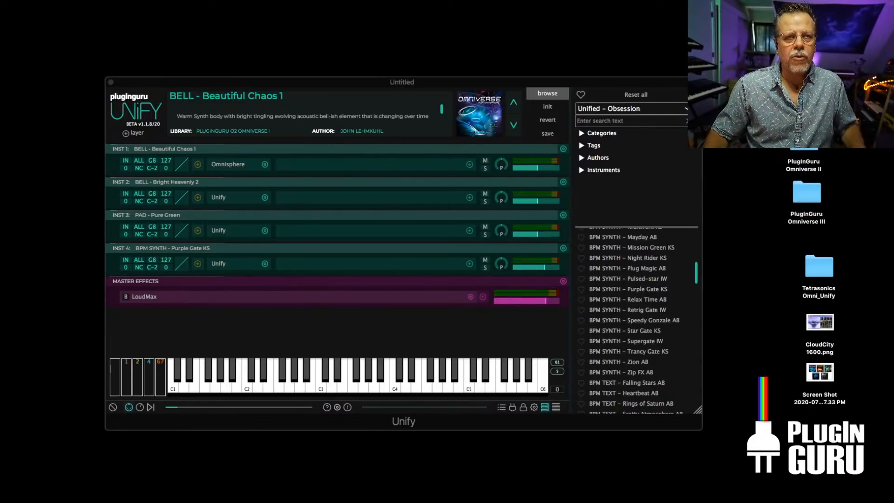
double_click(806, 192)
click(547, 152)
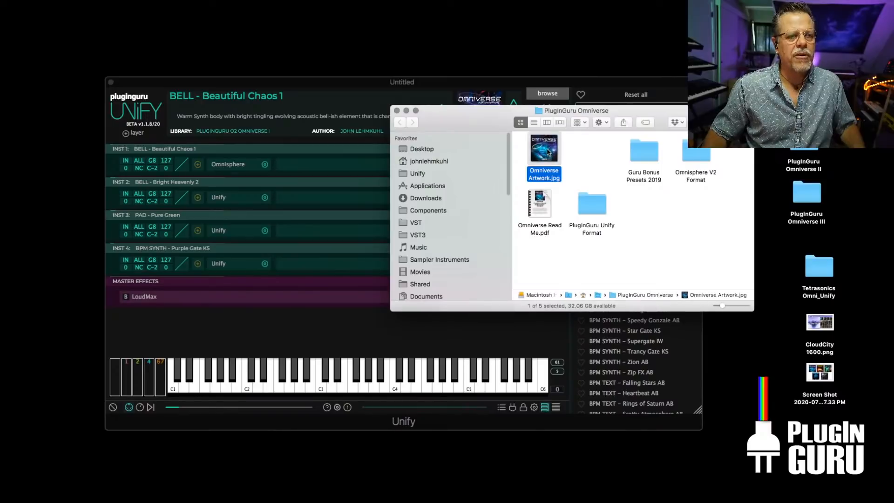
key(space)
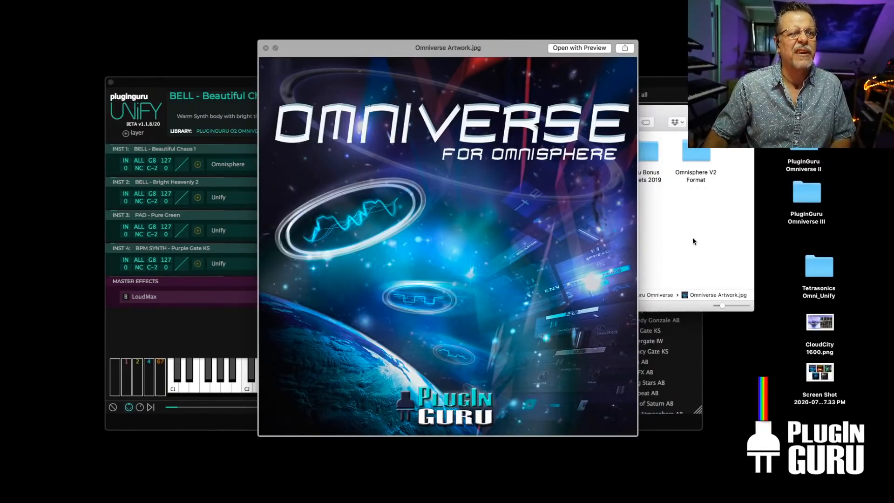
click(682, 244)
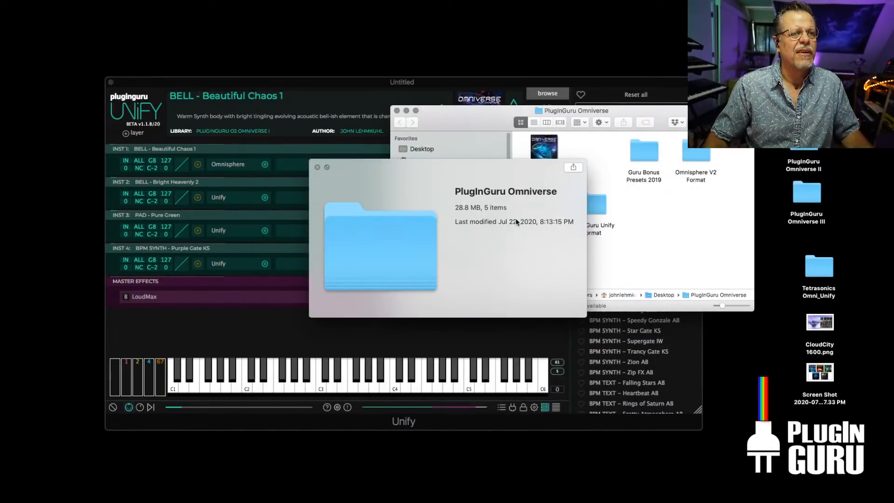
click(634, 85)
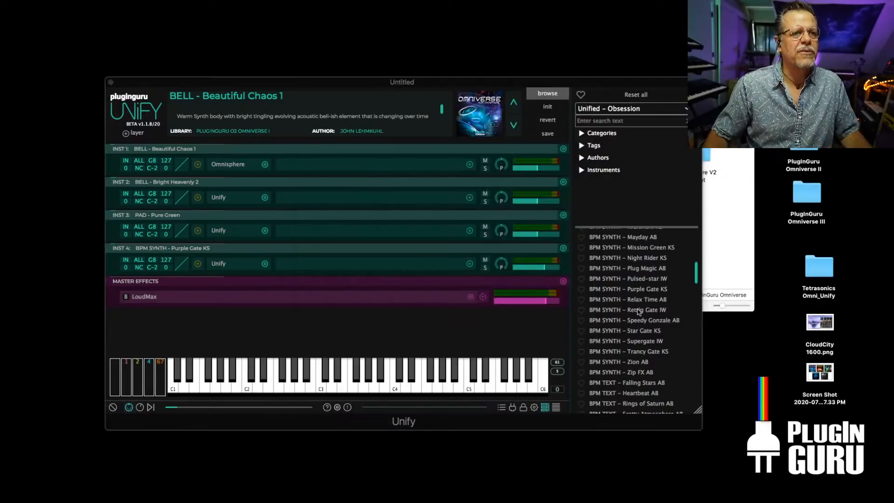
Switch to the PluginGuru O2 OmniVerse I library and reveal KEY - Sad Piano Pad in Finder, closing its Patches window after viewing
click(624, 111)
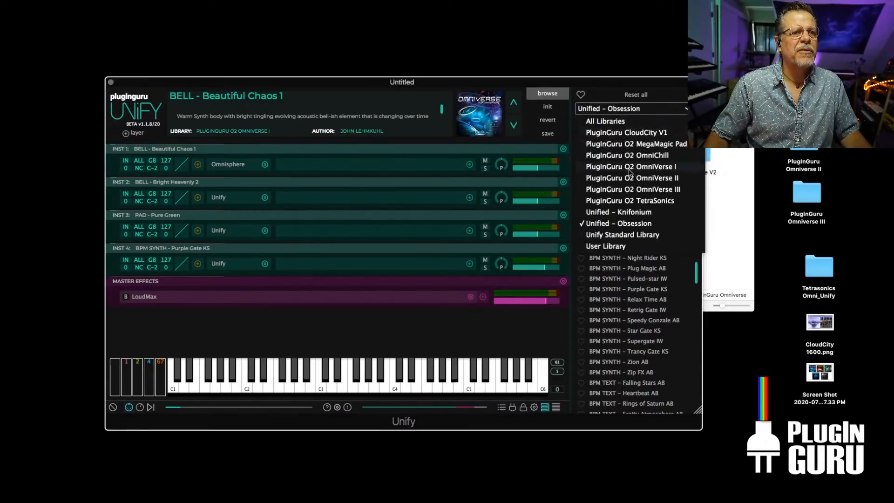
click(630, 172)
right_click(615, 269)
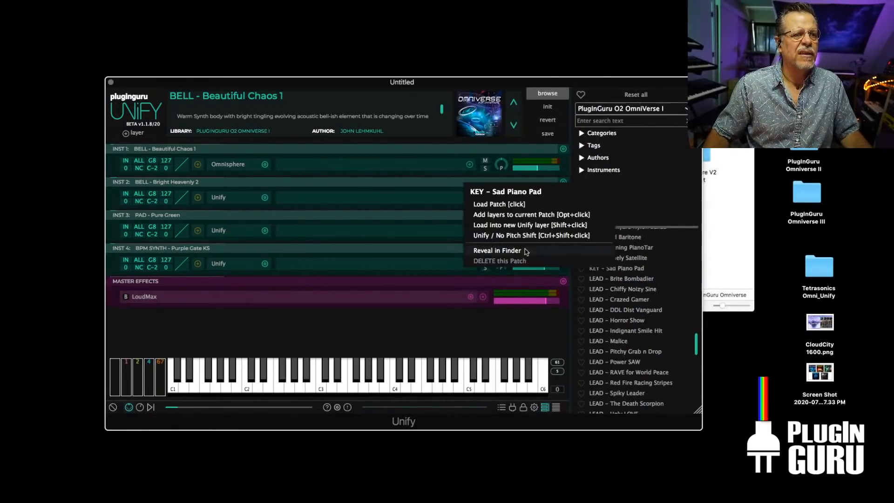
click(516, 254)
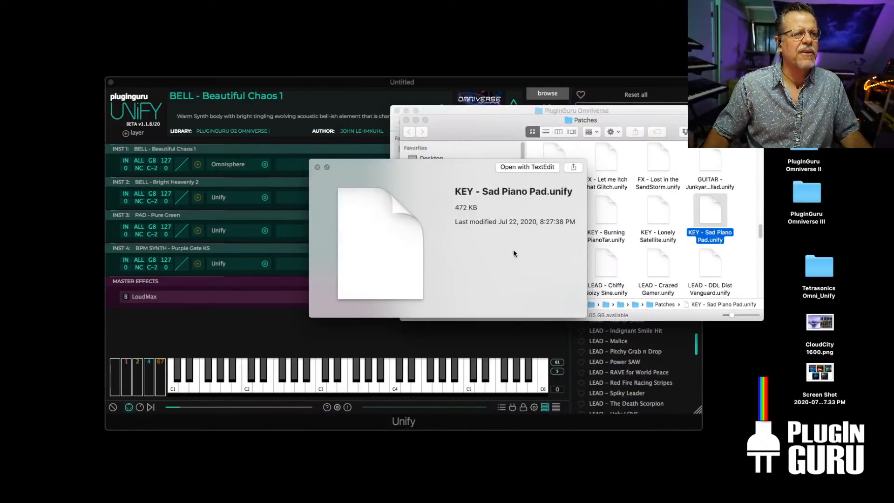
key(space)
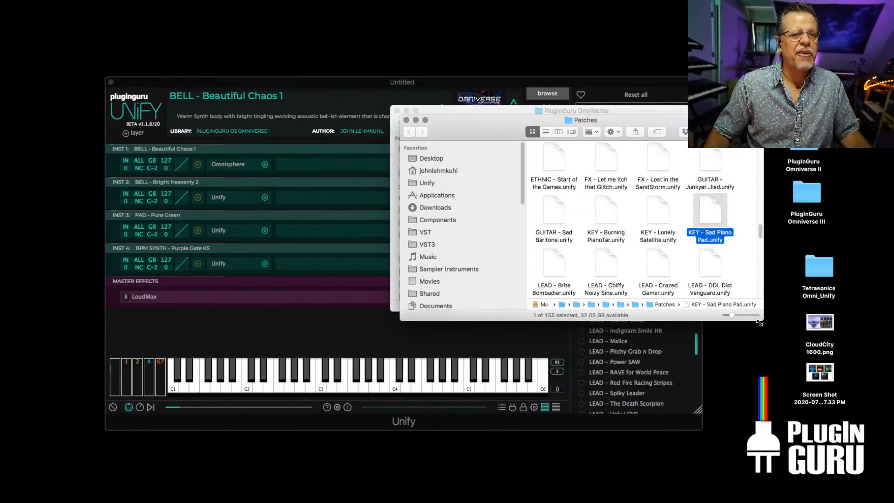
drag(732, 322, 734, 467)
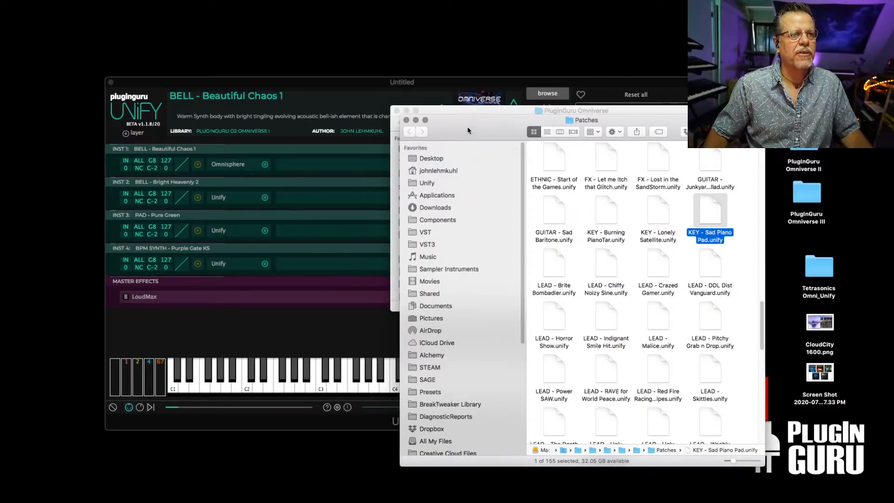
key(super+w)
click(481, 88)
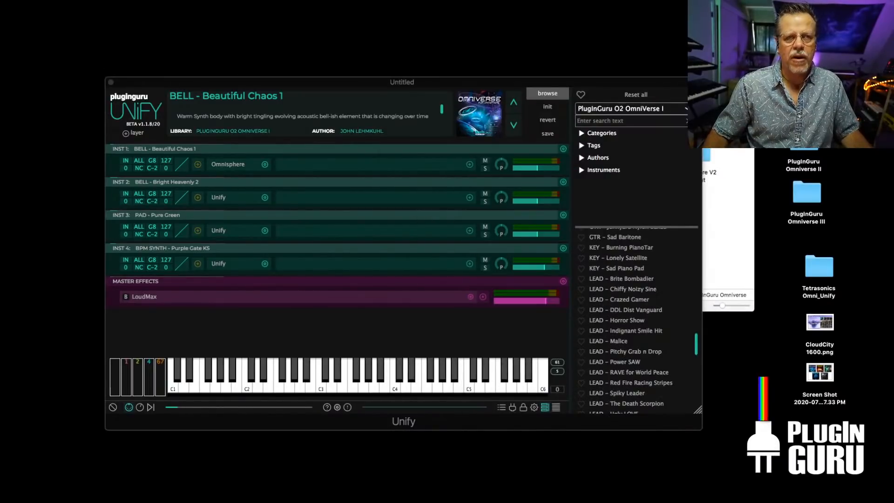
Preview Omniverse Artwork.jpg again in the PluginGuru Omniverse folder and close the folder window
click(726, 223)
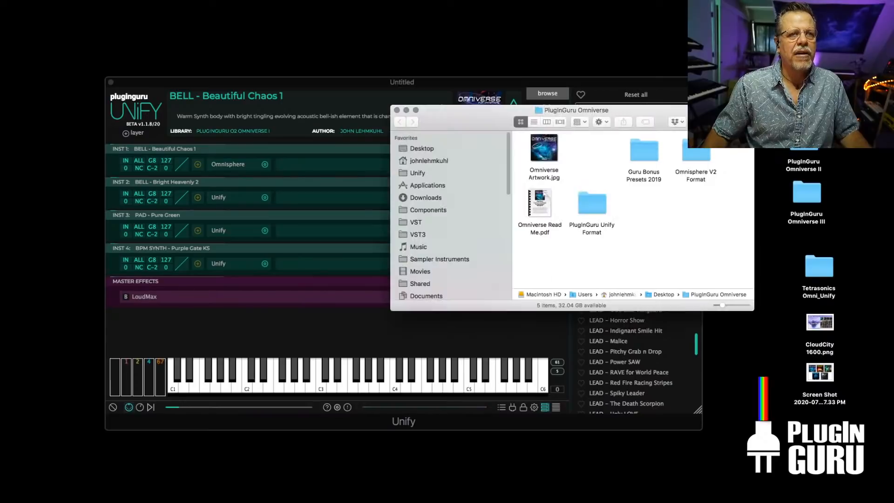
click(543, 147)
key(space)
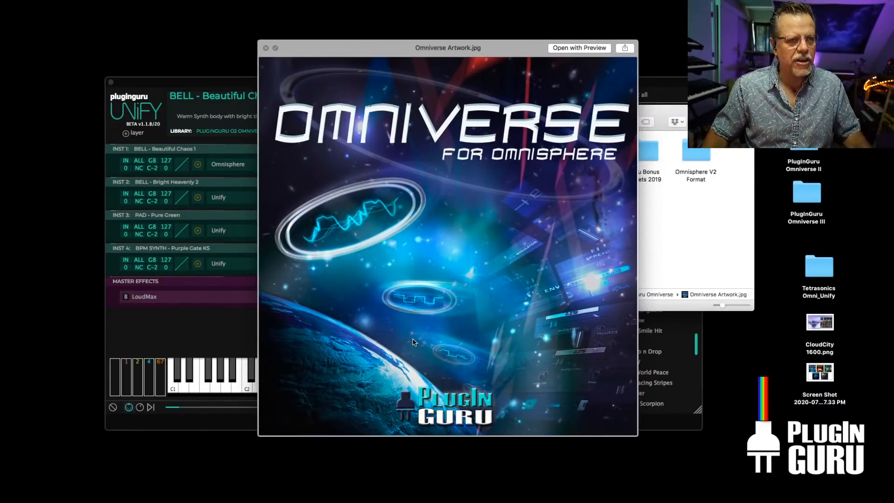
key(space)
key(super+w)
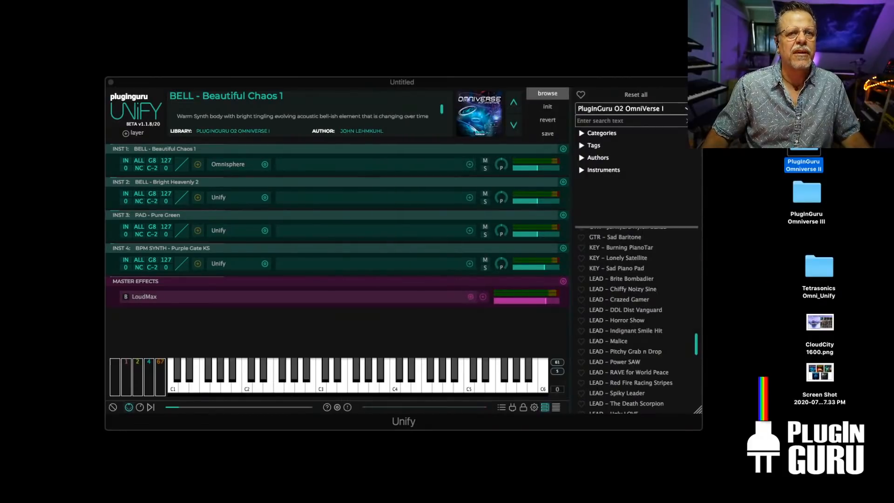
Open the PluginGuru Omniverse II desktop folder and preview Omniverse II Artwork.jpg
double_click(796, 149)
click(605, 156)
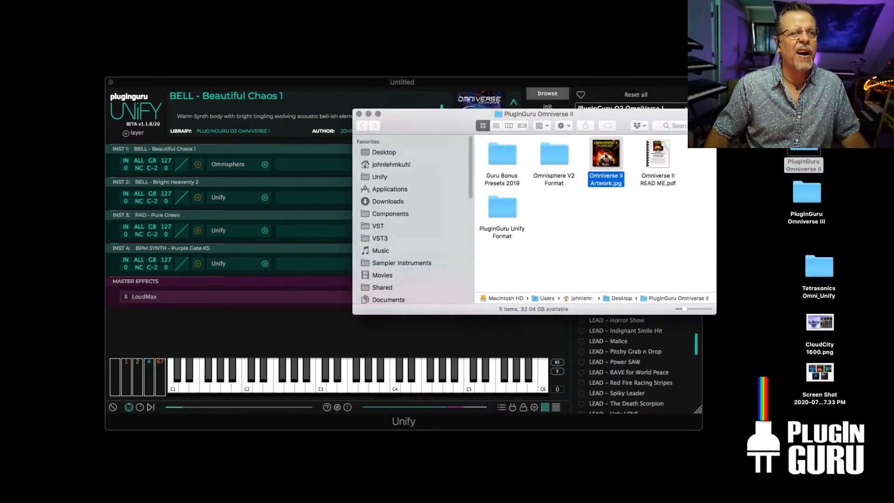
key(space)
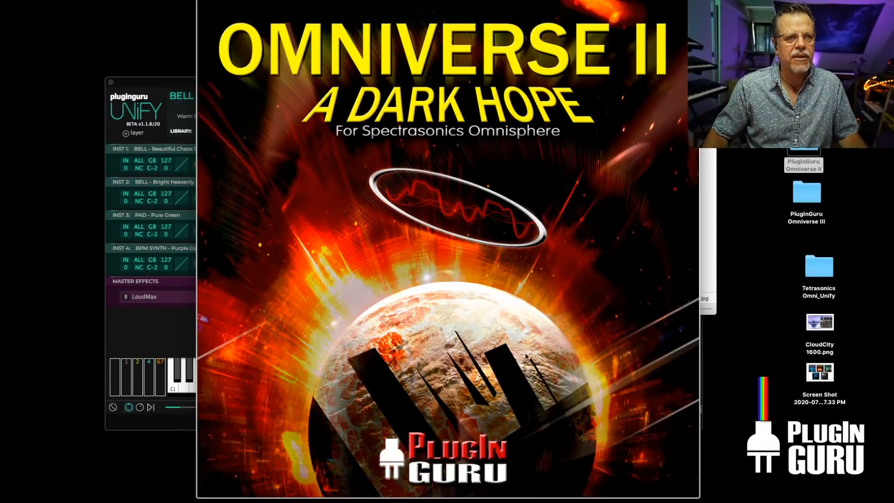
key(space)
click(613, 223)
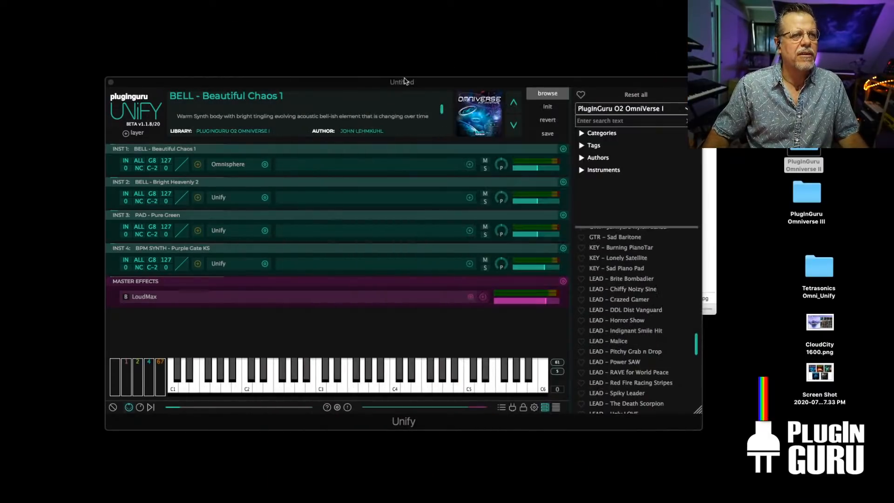
Switch Unify's patch library to PluginGuru O2 OmniVerse II and load SYNTH - Carnival Carousel
click(631, 111)
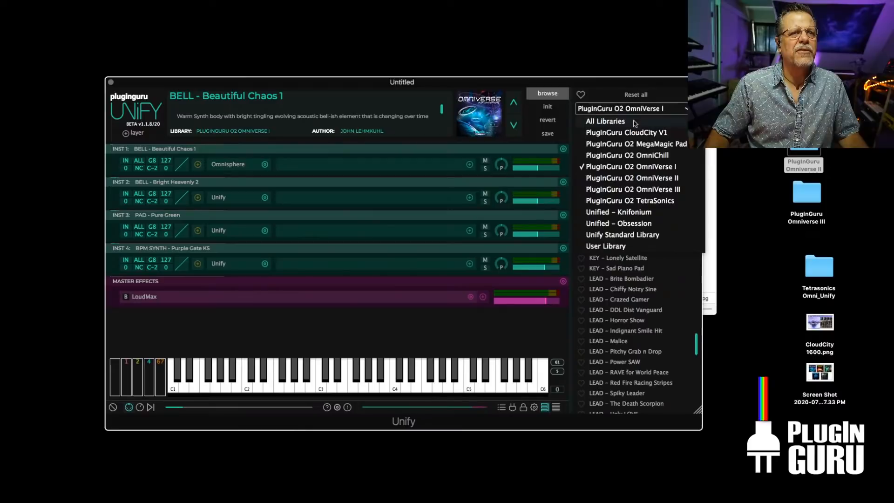
click(639, 178)
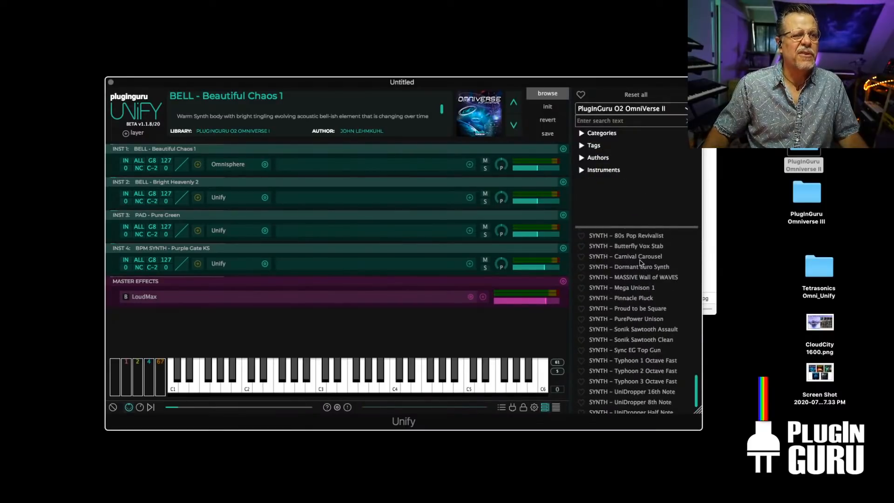
click(642, 257)
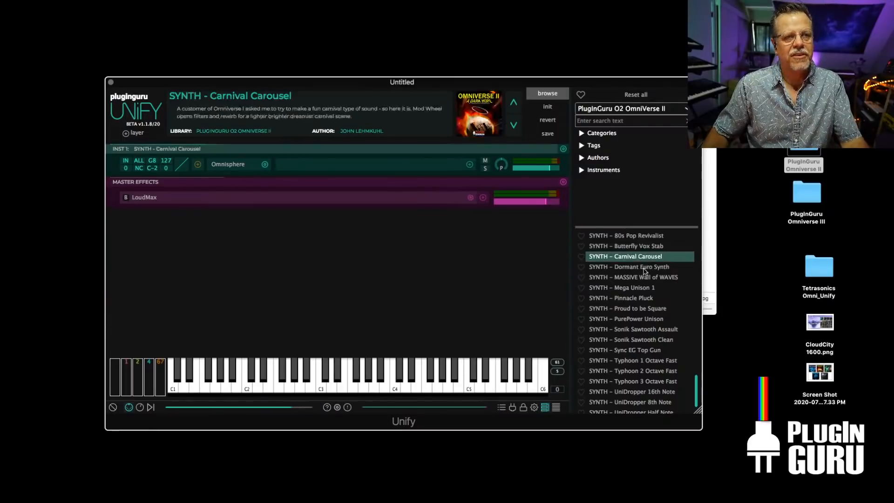
Audition PAD - Lost in Tokyo and LEAD - Evil Calling 1 from the OmniVerse II library
scroll(647, 270, up, 3)
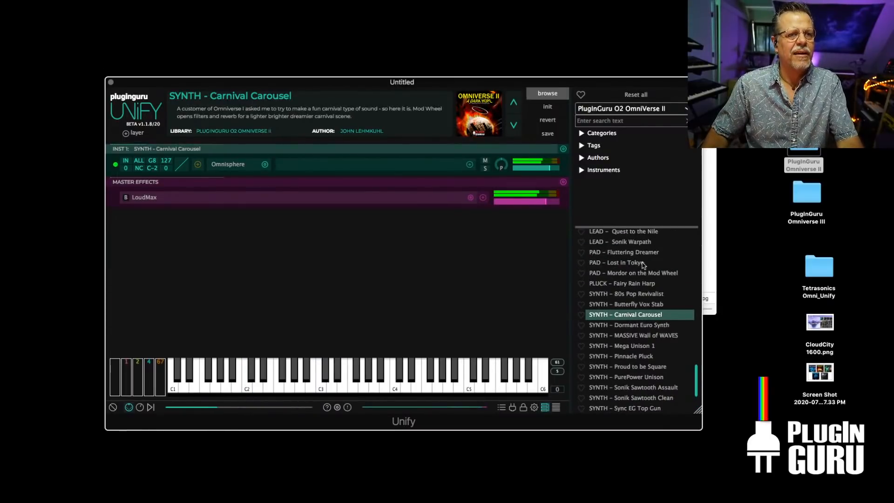
click(642, 263)
scroll(649, 272, up, 3)
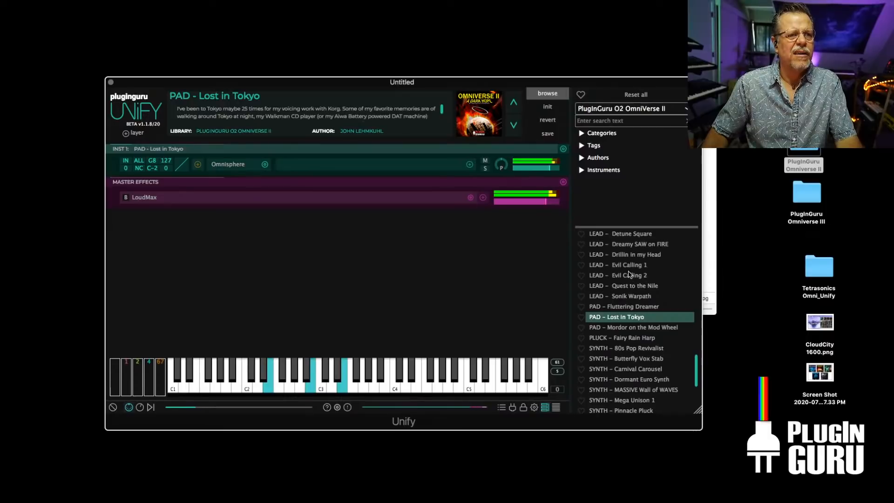
click(632, 265)
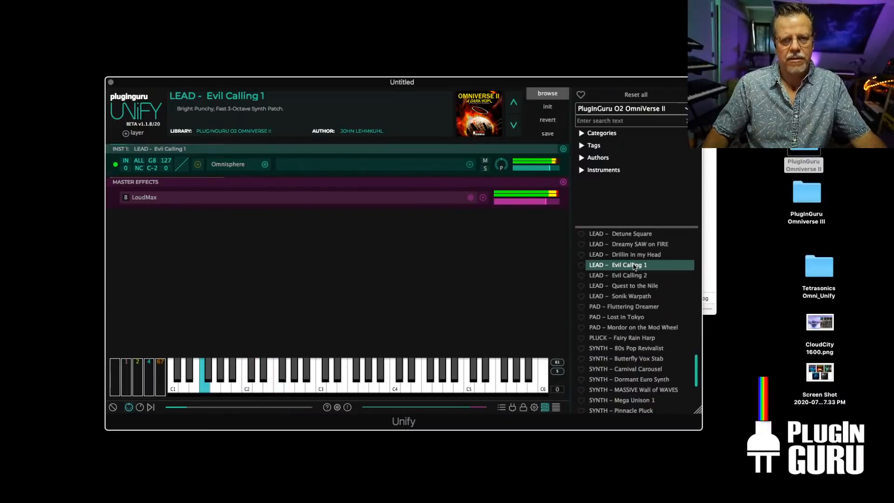
Audition BPM BASS - FizzyWood 8th ARP, then load BPM GTR - Martin String Pad from the same library
scroll(640, 266, up, 5)
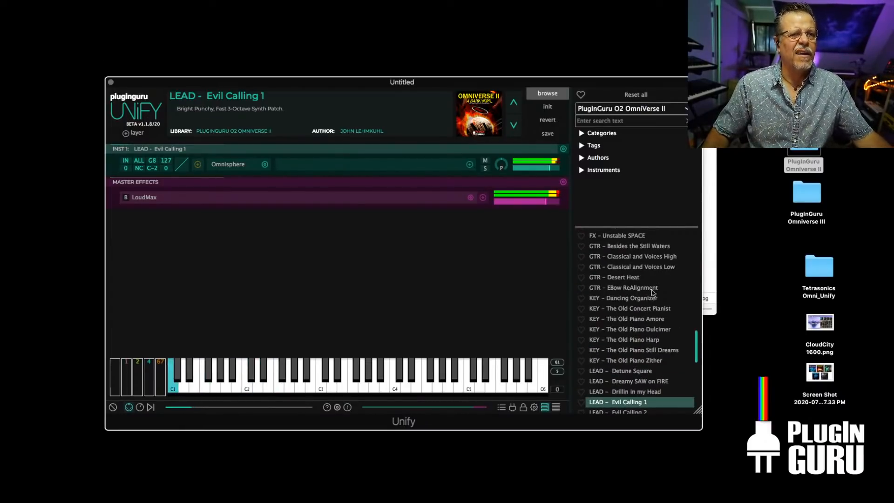
scroll(645, 290, up, 10)
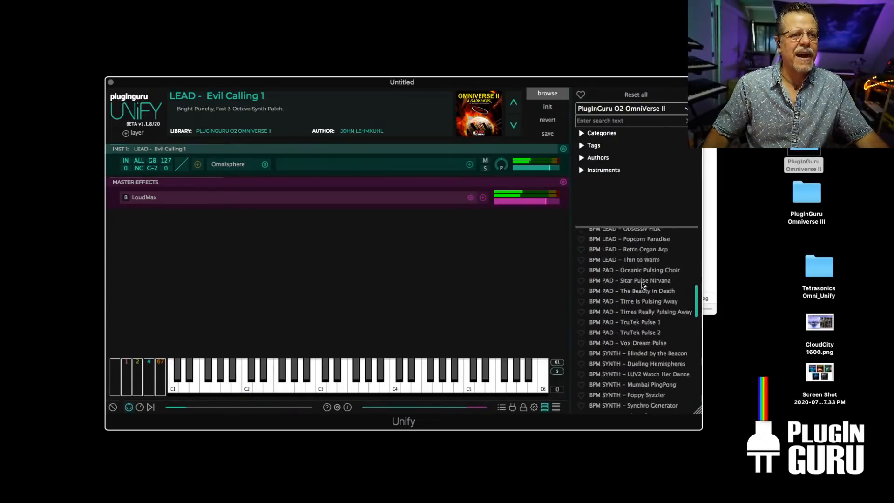
scroll(643, 287, up, 6)
scroll(644, 302, down, 3)
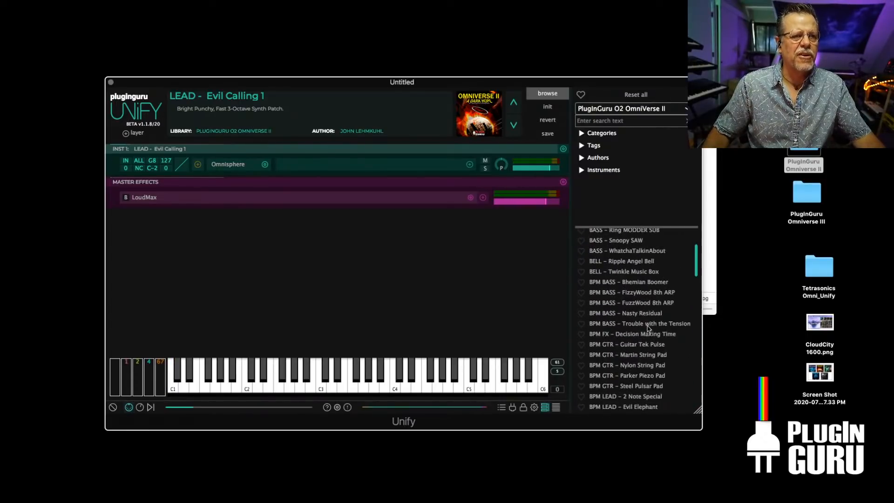
click(640, 293)
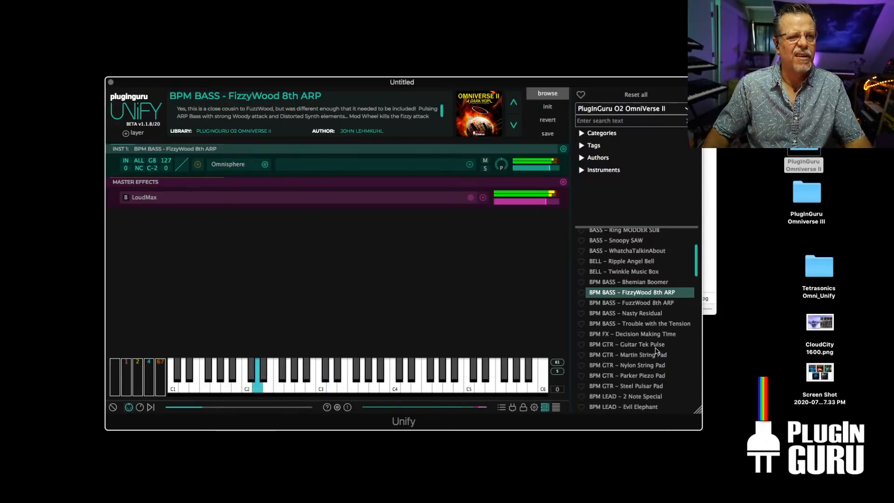
click(641, 355)
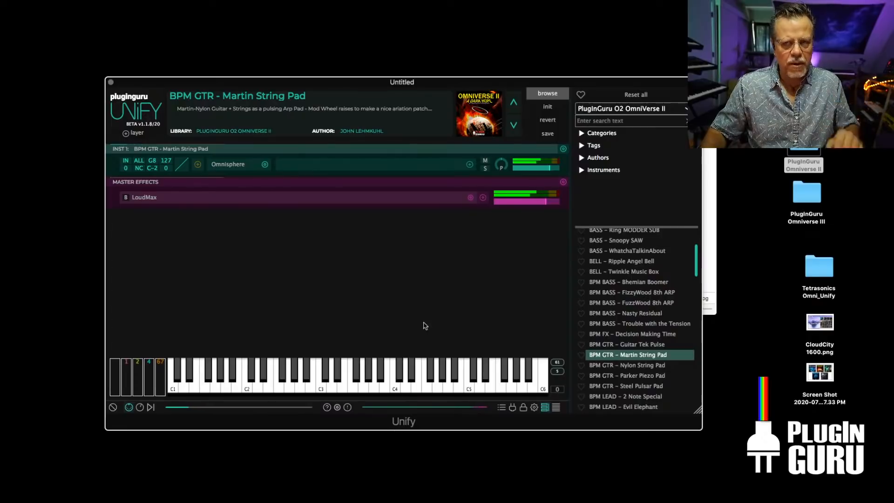
Preview Omniverse II Artwork.jpg again in Finder and close the PluginGuru Omniverse II folder window
click(711, 251)
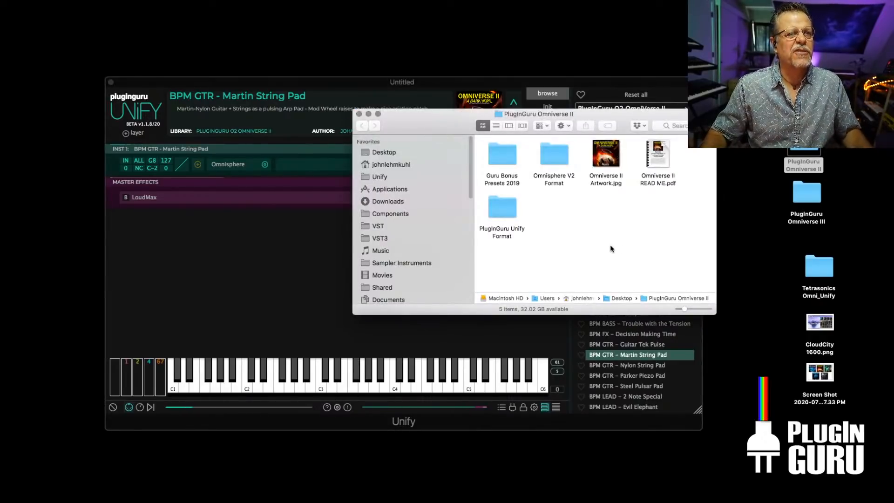
click(606, 161)
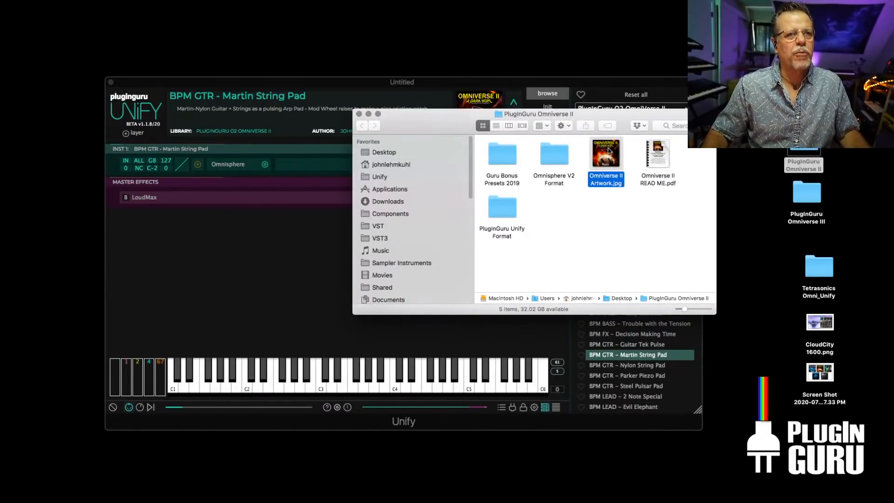
key(space)
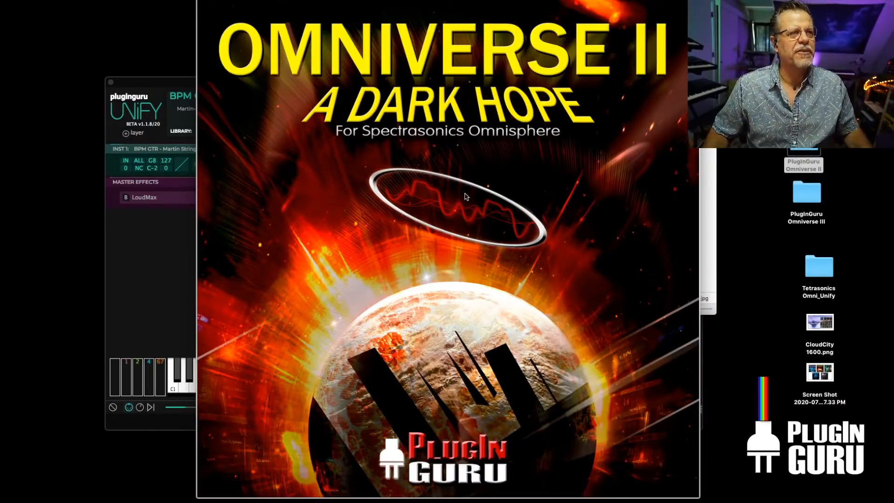
key(space)
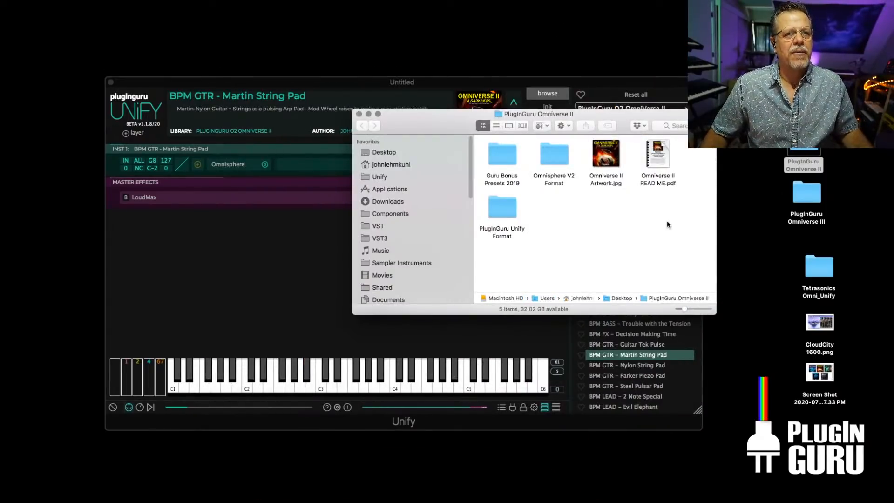
key(super+w)
Open the PluginGuru Omniverse III desktop folder in Finder and preview Omniverse III Artwork.jpg
click(802, 195)
key(super+o)
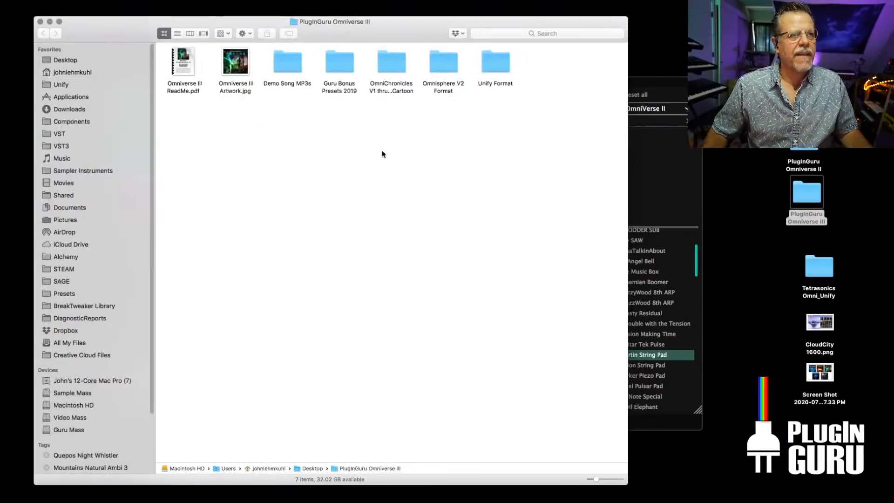
click(242, 62)
key(space)
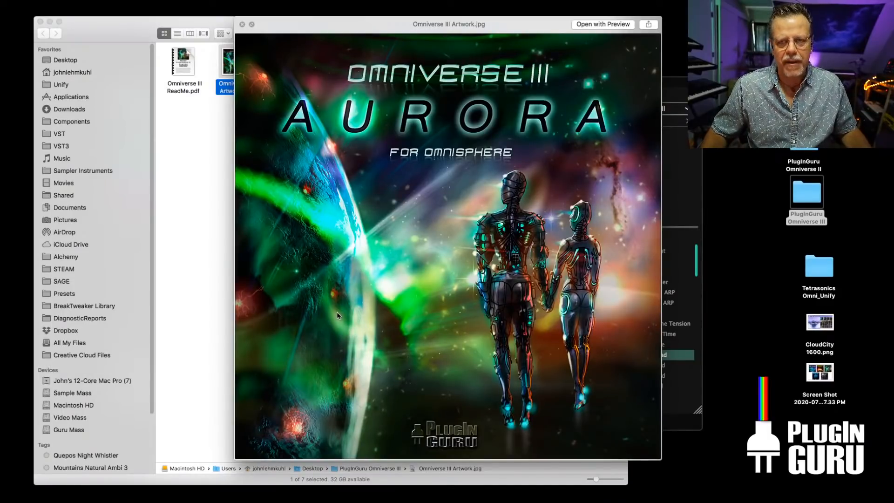
key(space)
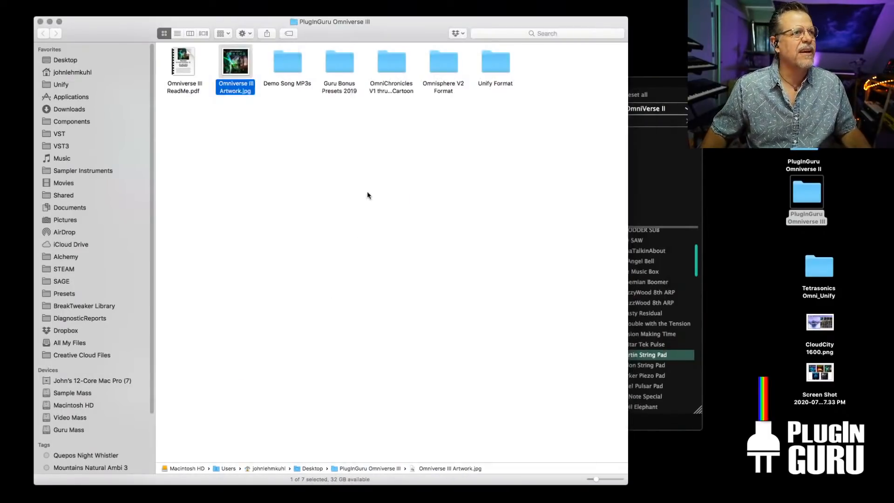
Open the Demo Song MP3s folder and preview Battle for Omniverse.mp3
double_click(288, 64)
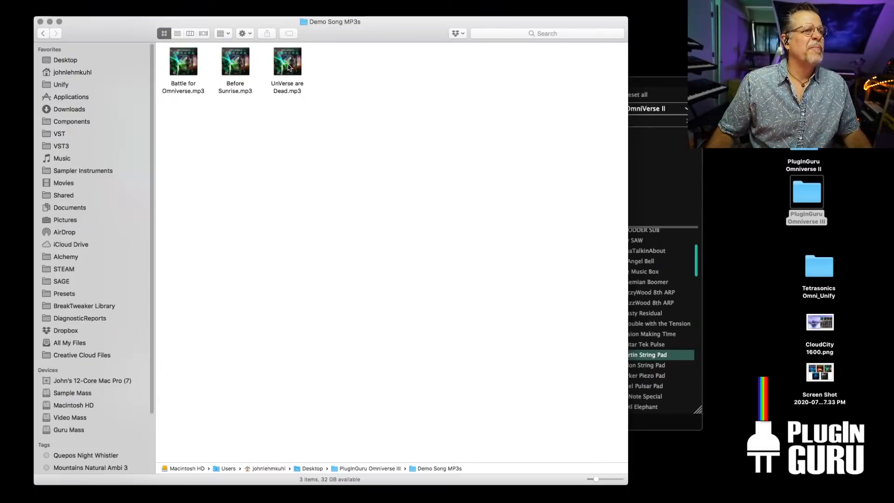
click(180, 59)
click(183, 61)
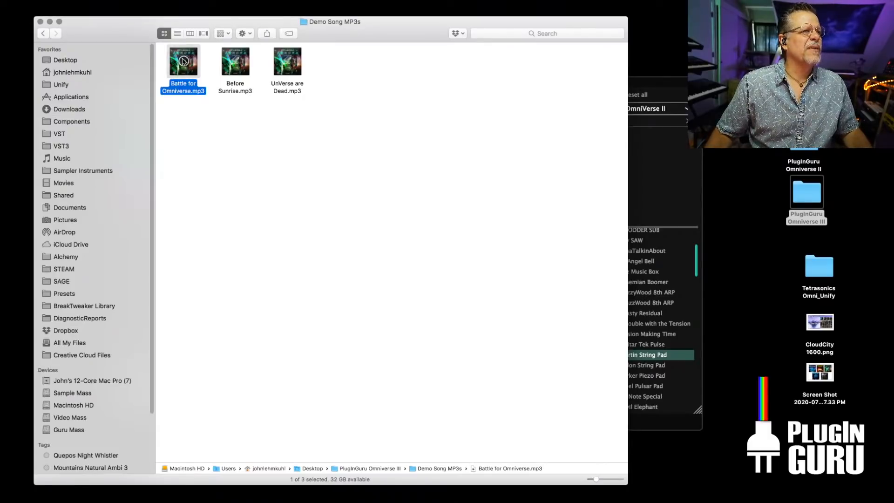
click(183, 61)
key(space)
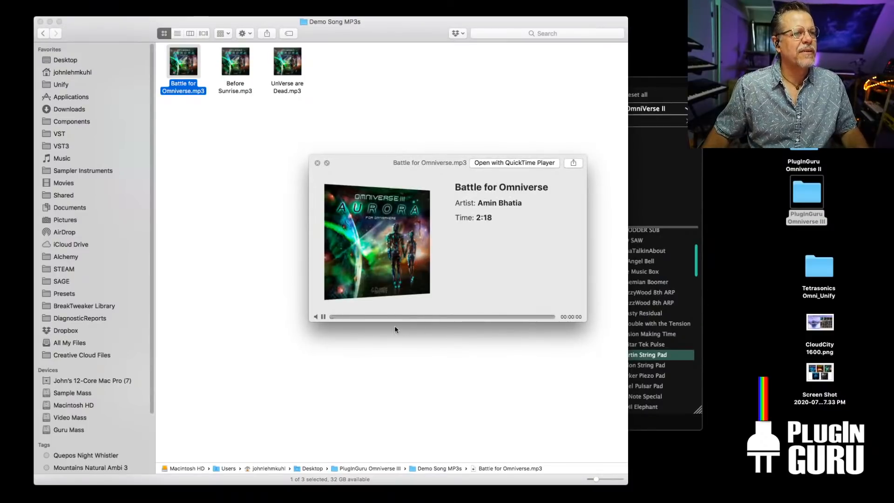
key(space)
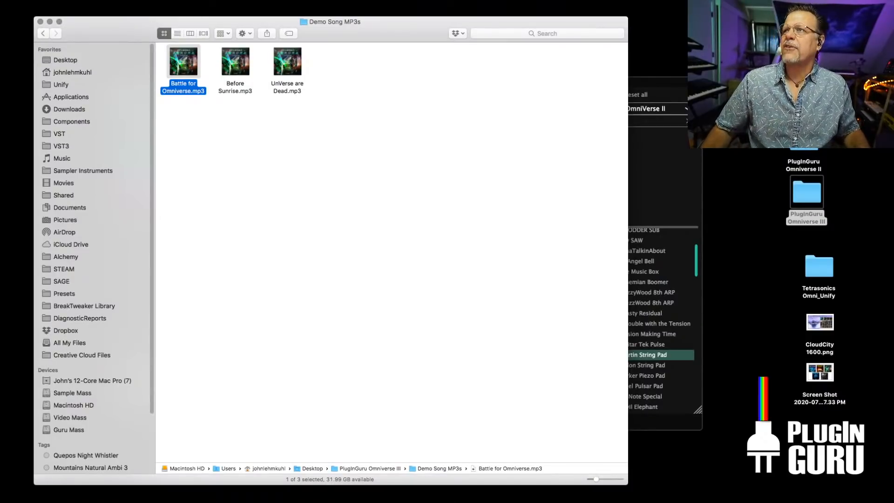
click(658, 85)
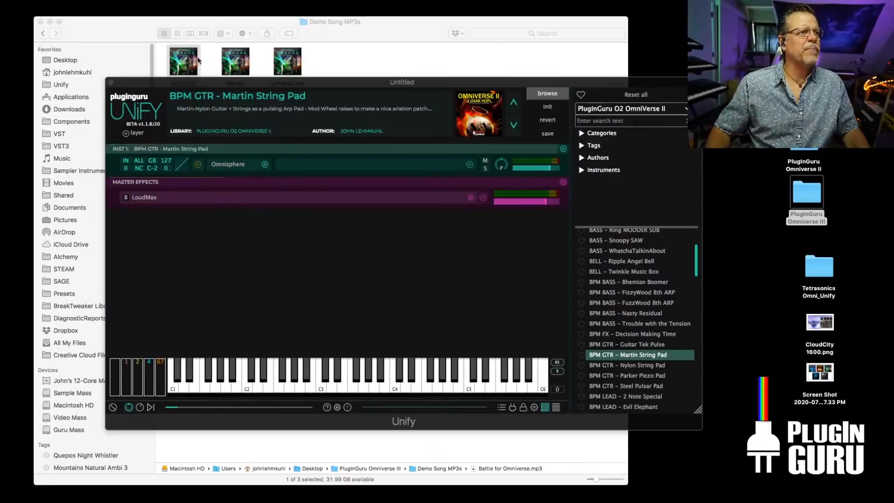
click(183, 61)
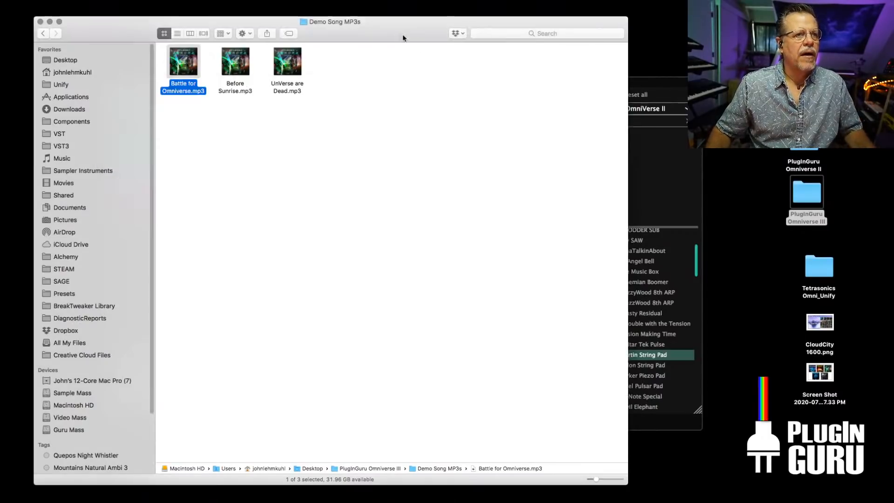
click(113, 53)
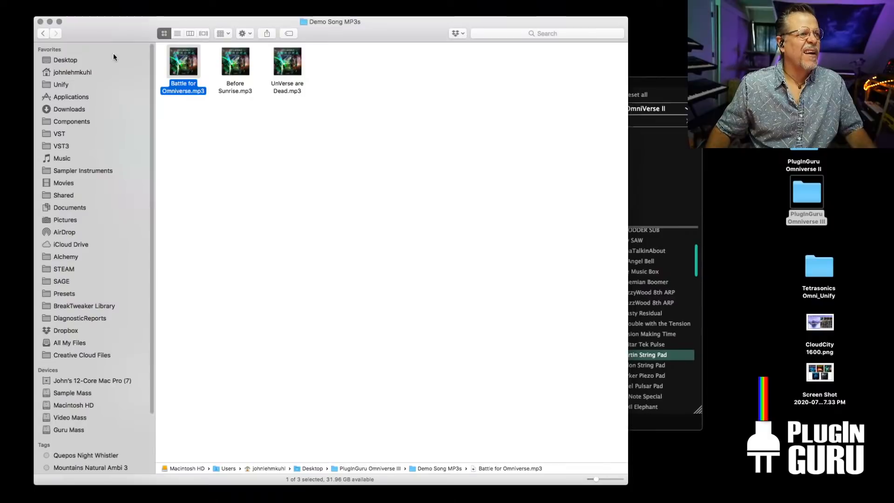
Return to the PluginGuru Omniverse III folder, look over its contents in gallery view, and restore icon view
click(42, 33)
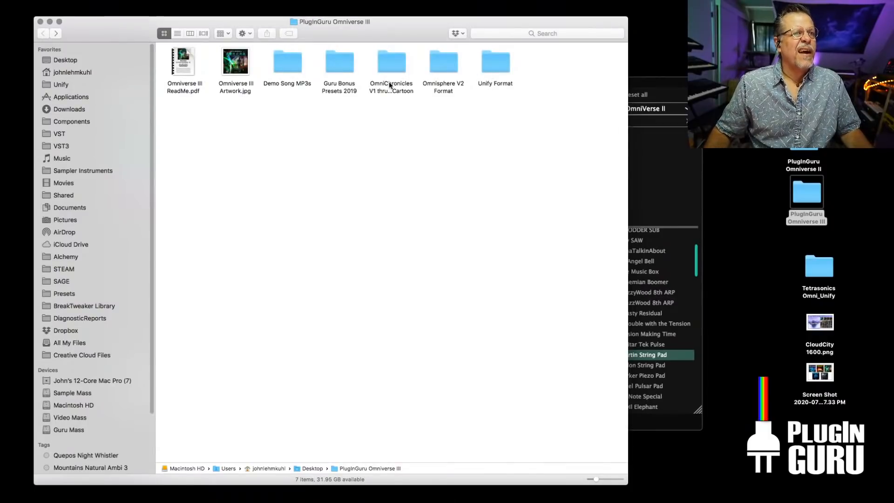
key(space)
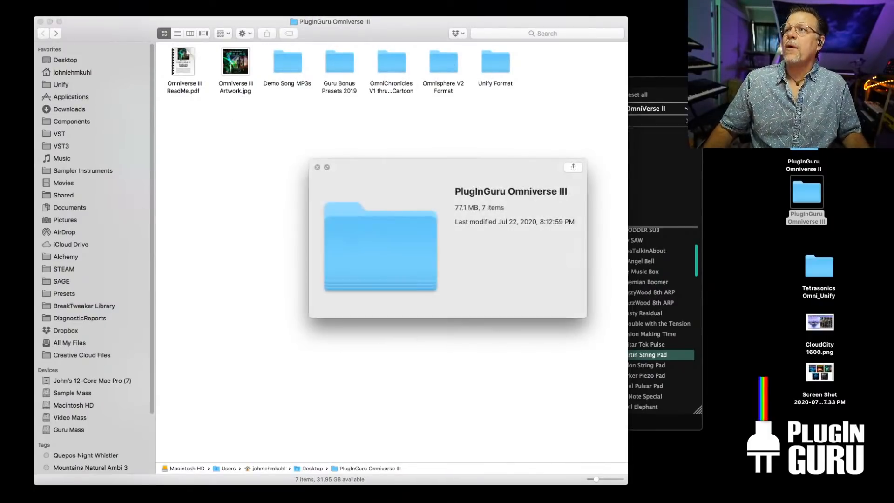
key(space)
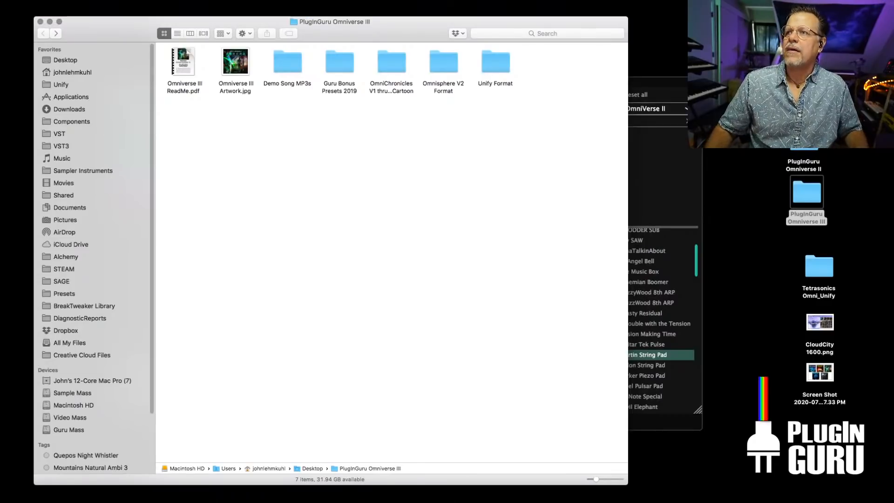
key(super+Tab)
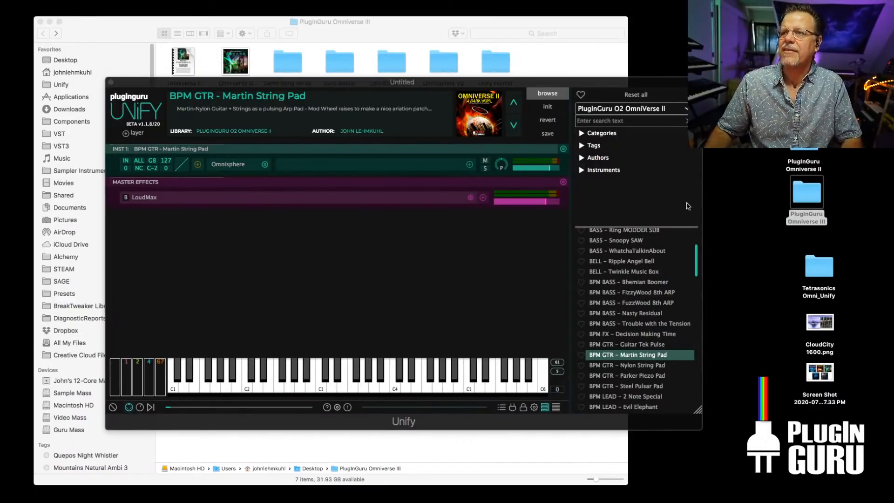
click(196, 38)
click(204, 33)
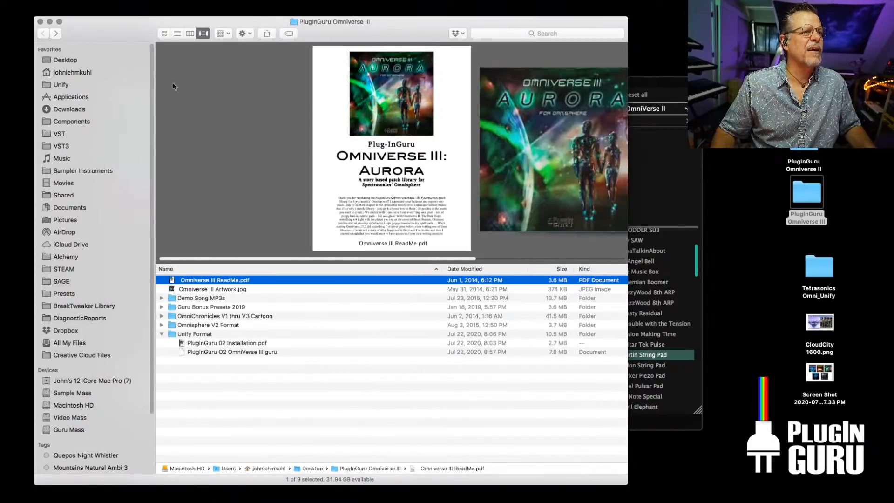
click(164, 33)
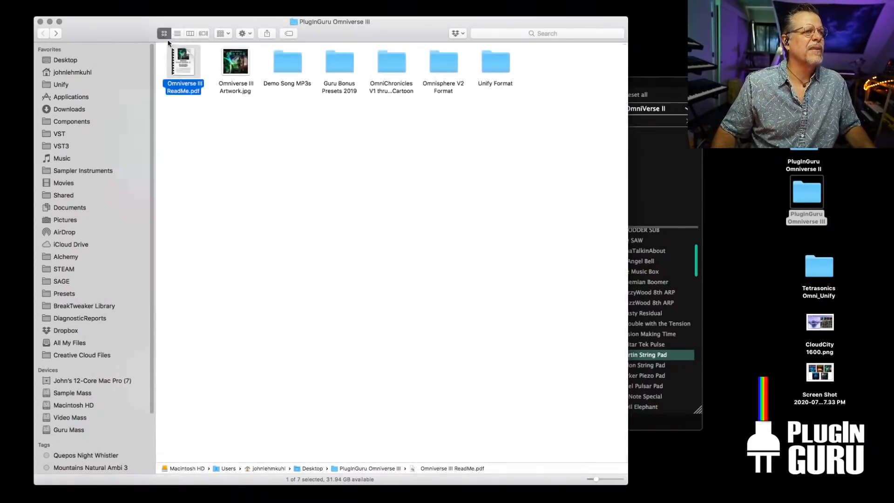
Import Battle for Omniverse.mp3 from Demo Song MP3s into the Logic project without showing the Smart Tempo Editor
double_click(287, 68)
drag(187, 87, 892, 236)
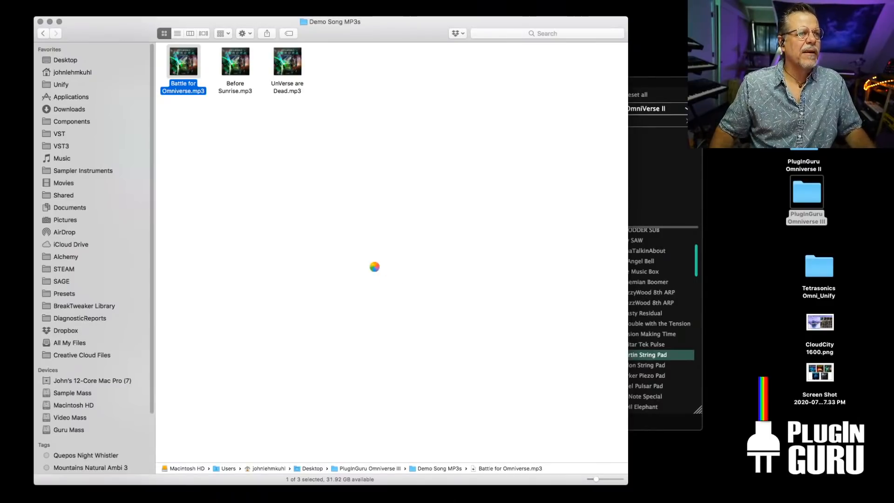
click(303, 104)
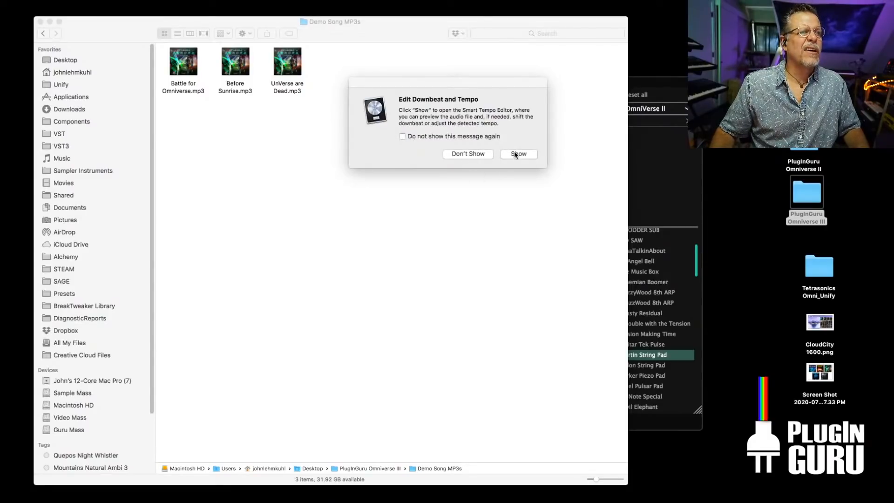
click(477, 155)
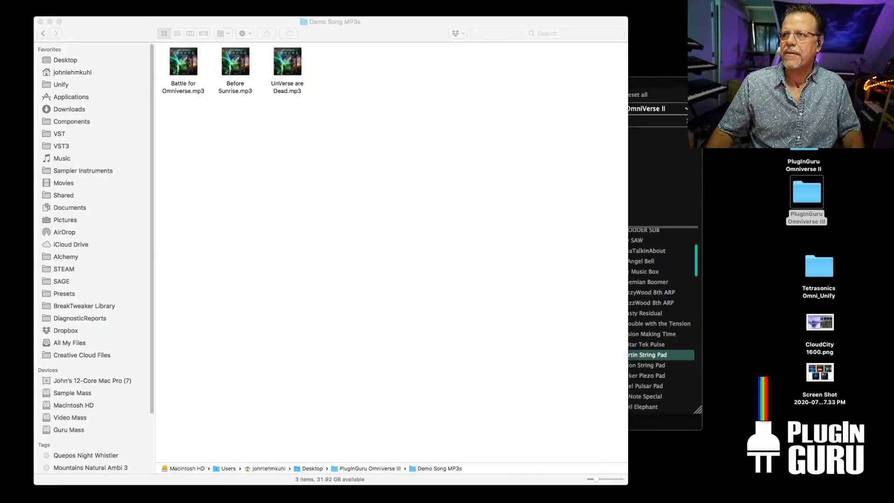
Open OmniChronicles V1 thru V3.pdf from the OmniChronicles V1 thru V3 Cartoon folder and move its window fully into view
click(43, 33)
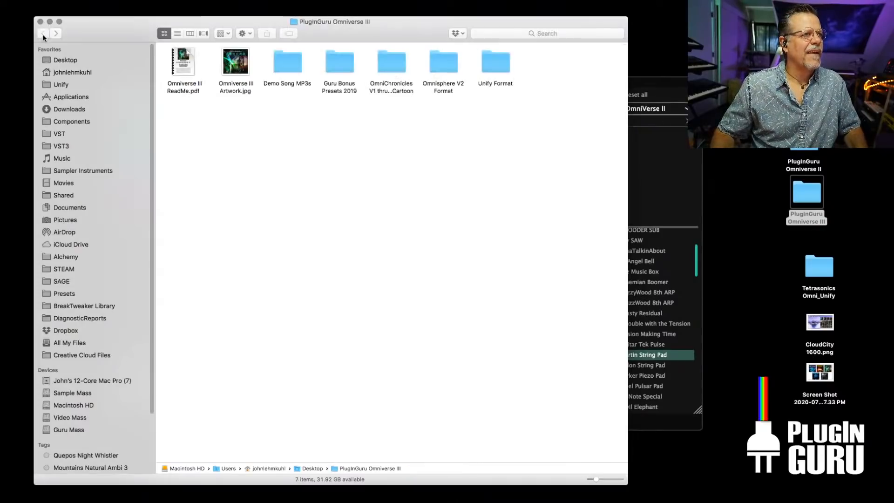
double_click(393, 69)
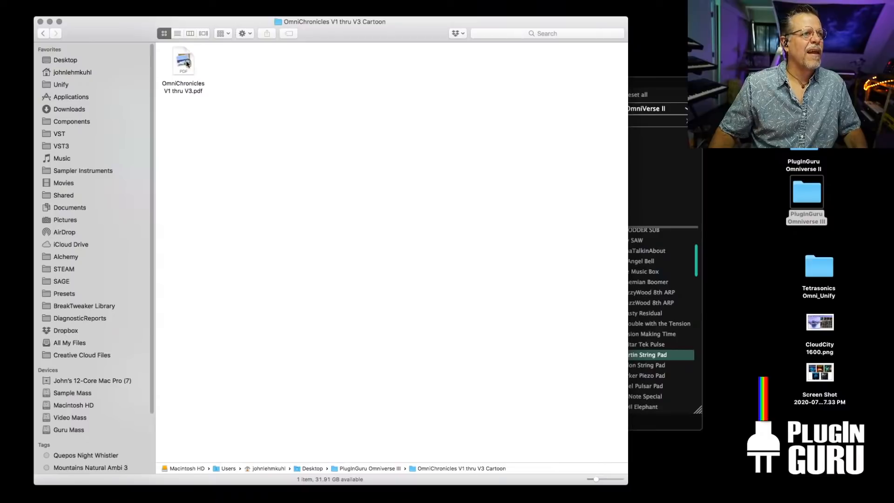
click(184, 60)
double_click(183, 56)
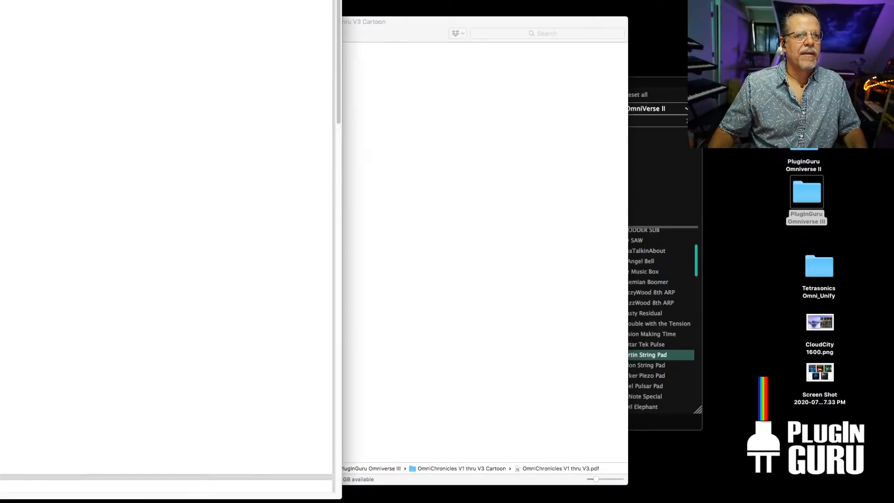
scroll(168, 247, down, 10)
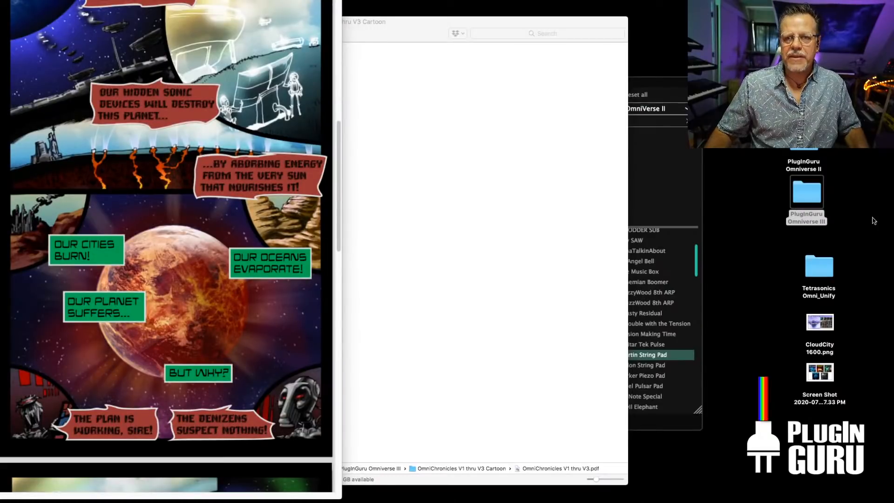
drag(298, 0, 516, 1)
scroll(537, 74, up, 15)
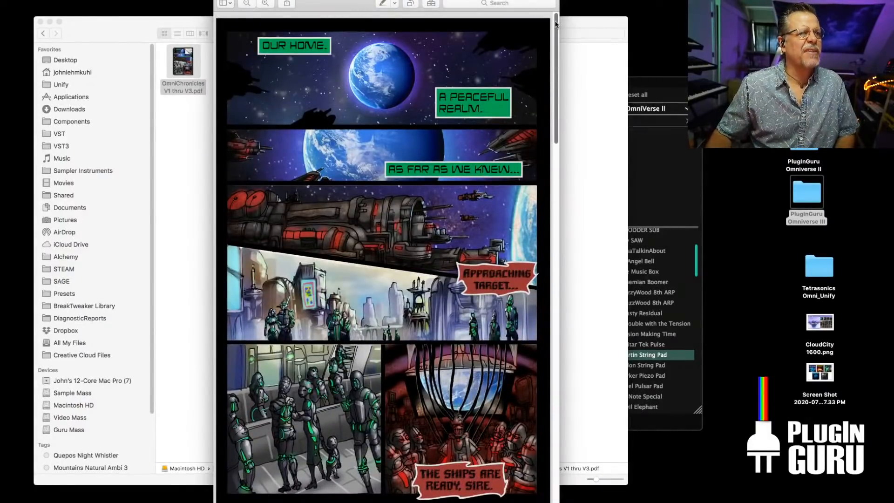
Page through the OmniChronicles comic from the first page to the last and close the PDF
drag(555, 55, 554, 447)
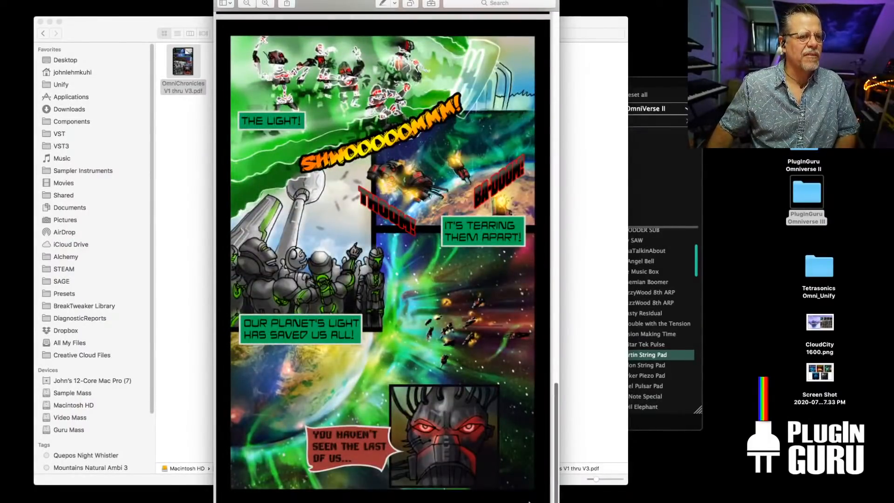
scroll(486, 231, up, 20)
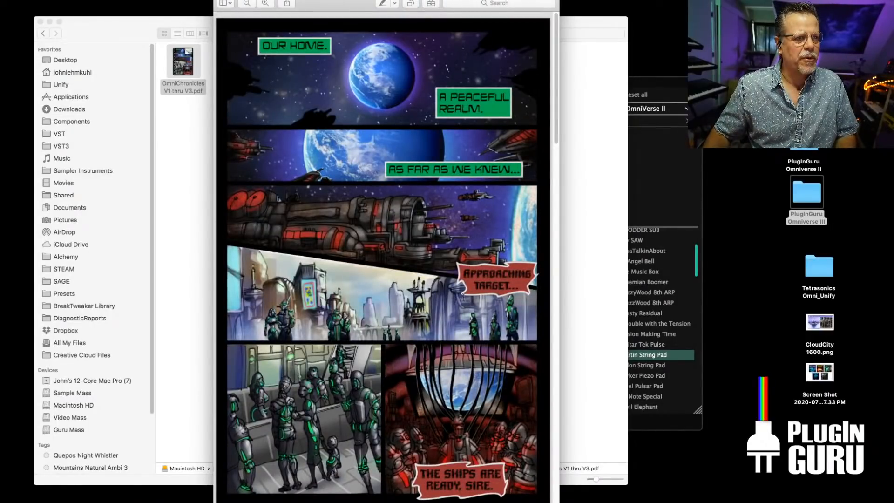
scroll(479, 356, down, 10)
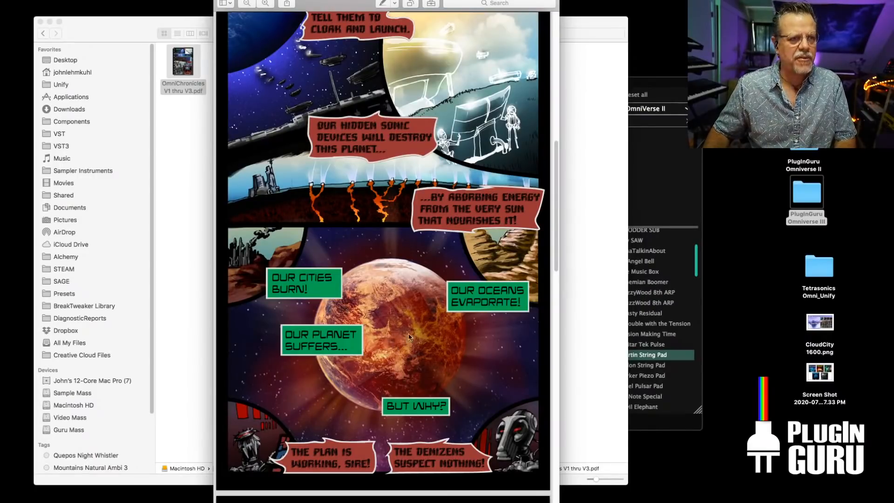
scroll(408, 336, down, 10)
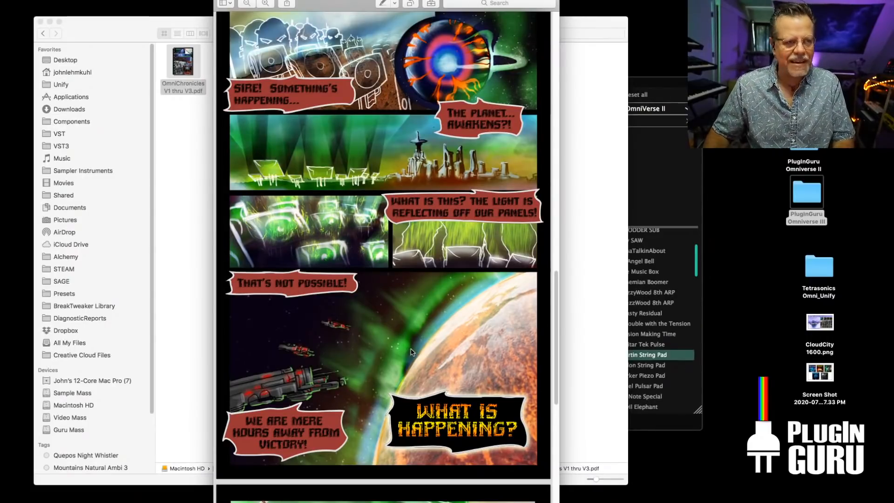
scroll(400, 342, down, 10)
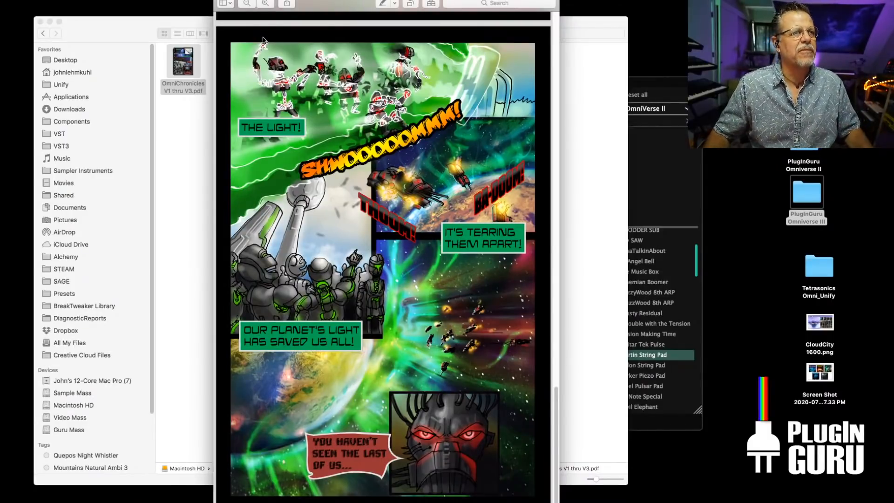
click(221, 1)
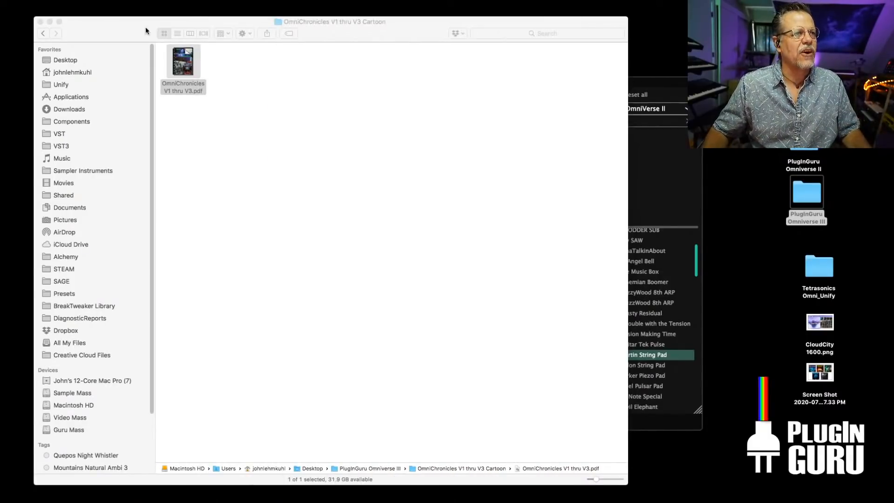
Close the Finder folder window and move the PluginGuru Omniverse II and III folders farther right on the desktop
click(41, 22)
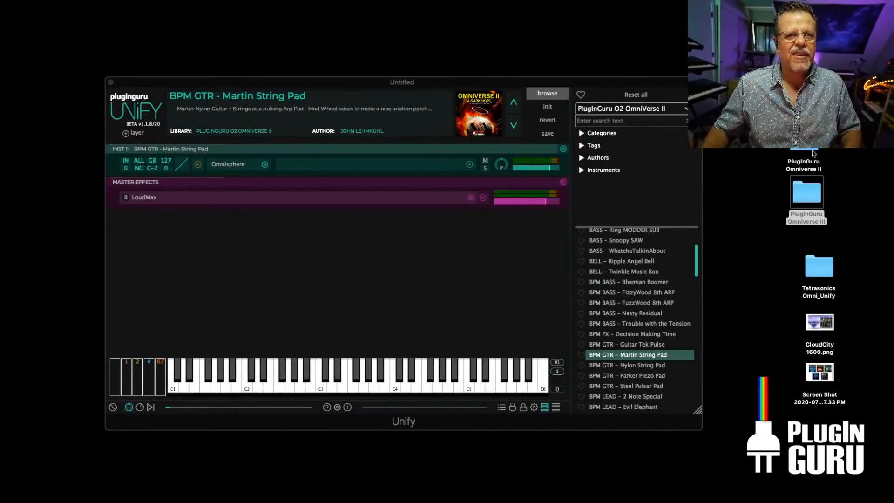
click(785, 159)
drag(785, 158, 833, 189)
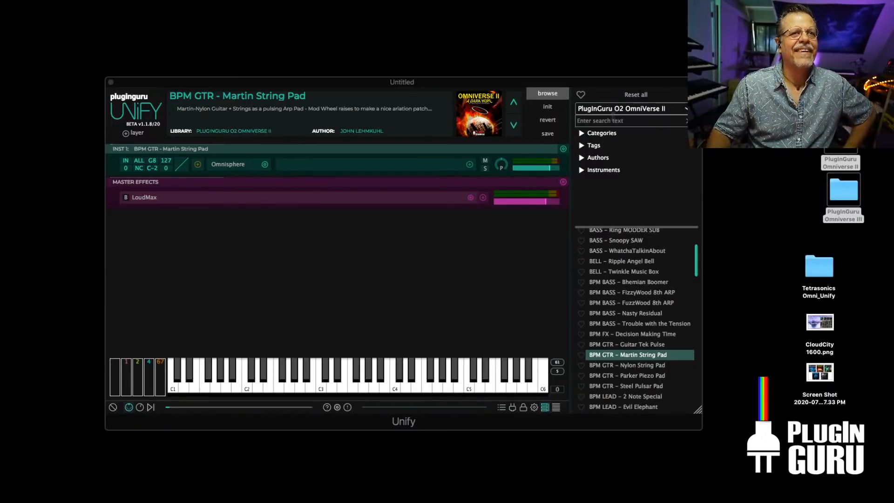
Switch Unify's patch library to PluginGuru O2 OmniVerse III and load KEY - Pipes de MAXIMUS
click(622, 109)
click(645, 189)
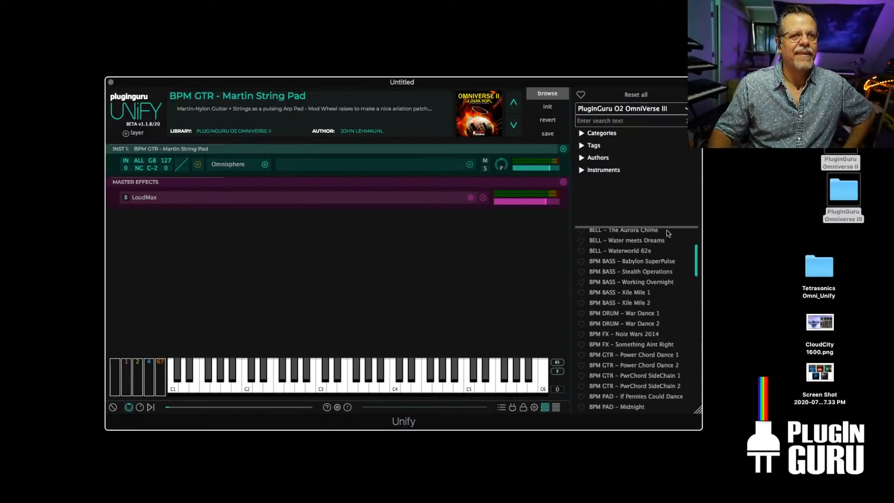
drag(697, 260, 698, 346)
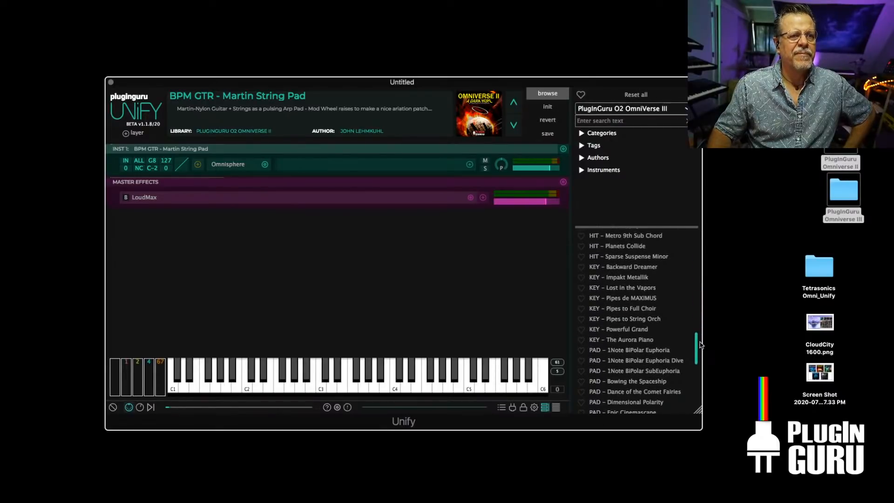
click(620, 299)
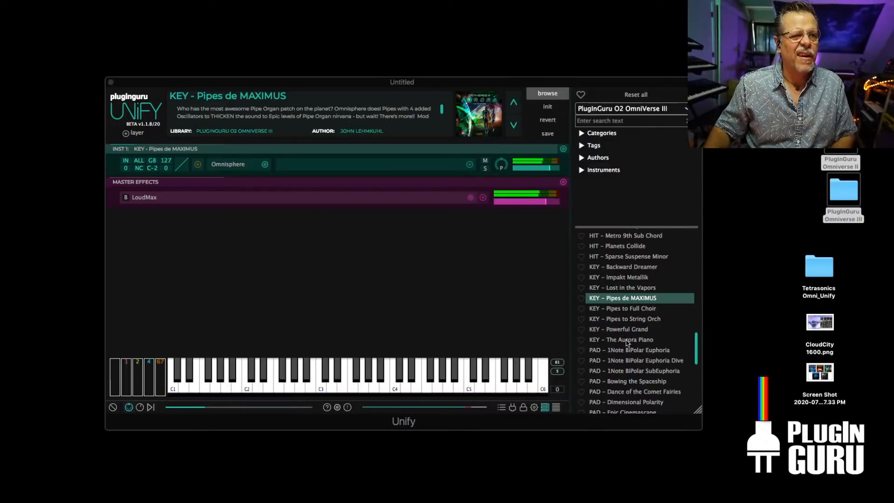
Audition the OmniVerse III patches GTR - GODs Power Slow 1, GTR - GODs Power Chords and PAD - Garden of Eden
scroll(627, 338, up, 5)
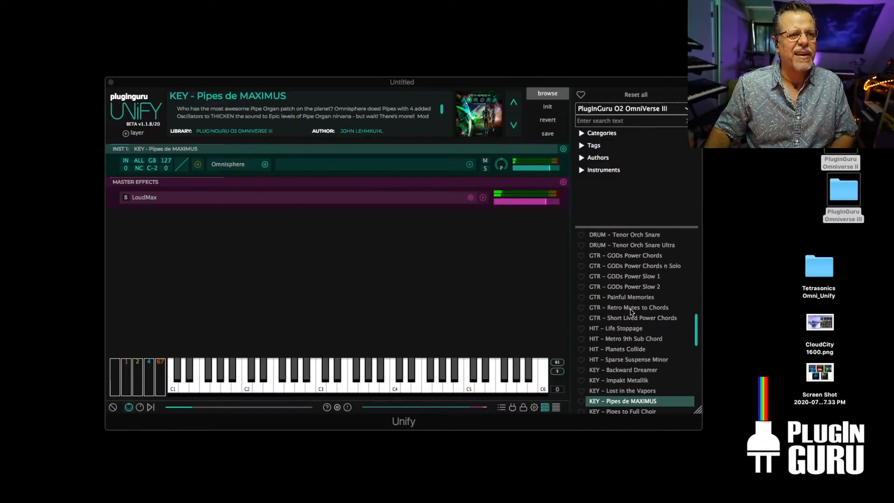
click(629, 277)
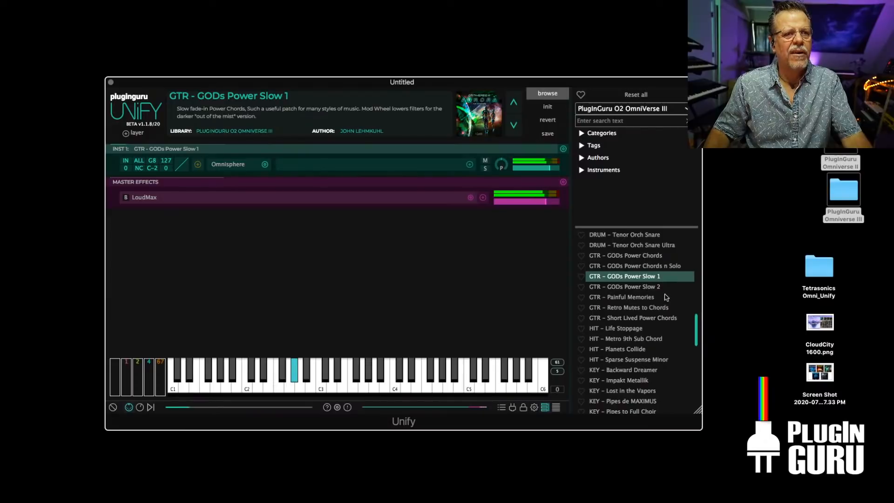
scroll(650, 289, up, 1)
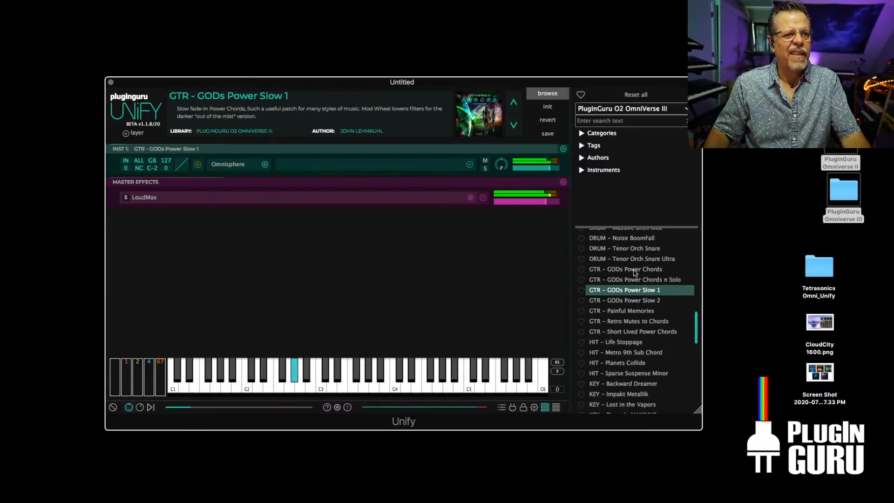
click(635, 270)
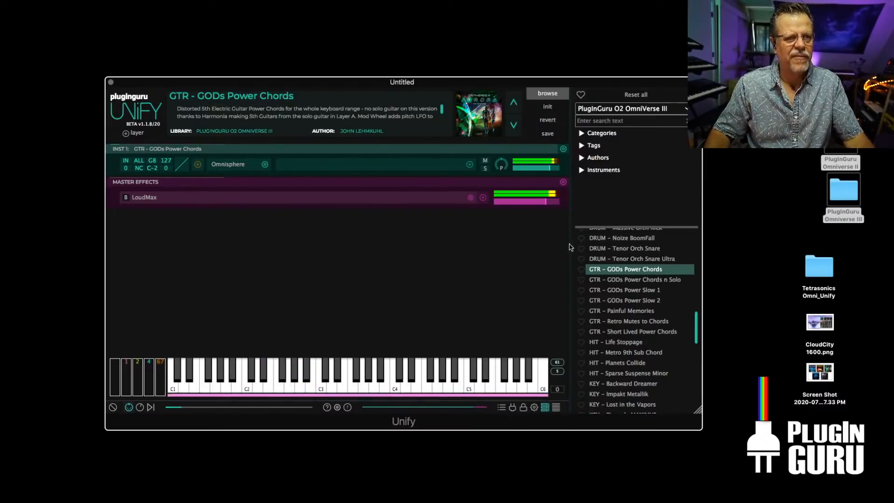
scroll(628, 348, down, 10)
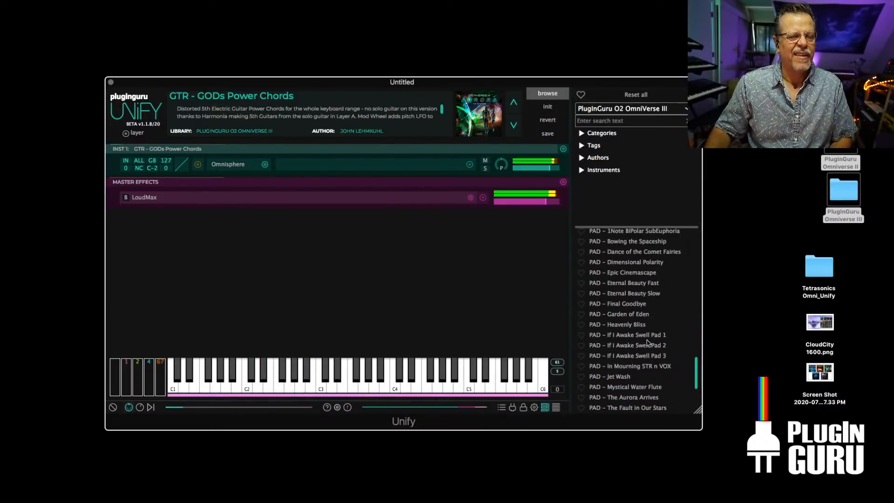
click(620, 315)
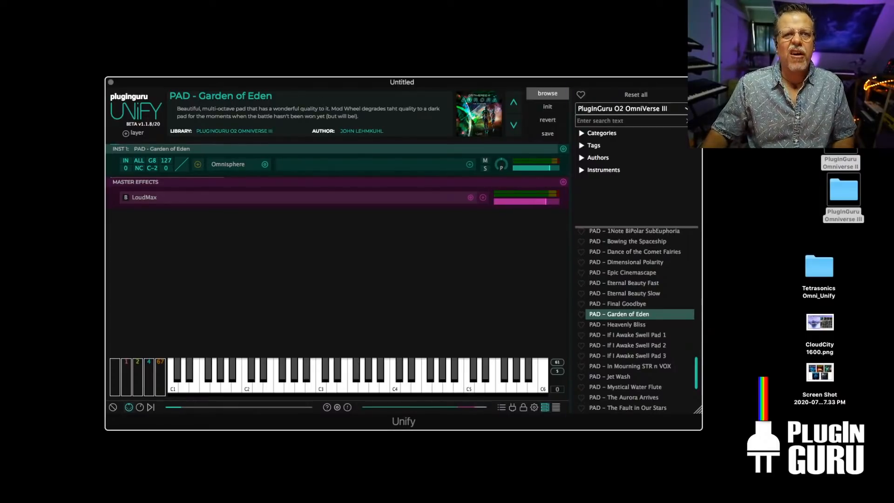
Move the PluginGuru Omniverse II and III folders from the desktop to the Trash
drag(780, 122, 850, 207)
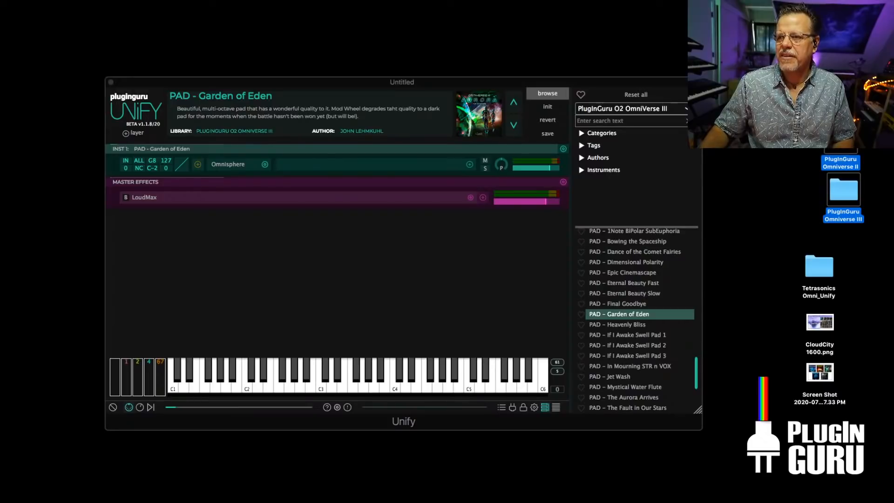
key(super+BackSpace)
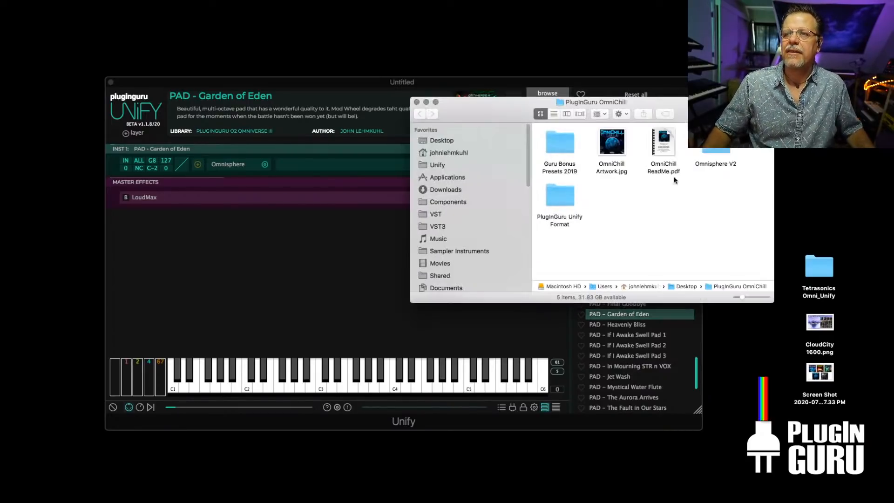
Preview OmniChill Artwork.jpg from the PluginGuru OmniChill folder and close the preview
click(602, 138)
key(space)
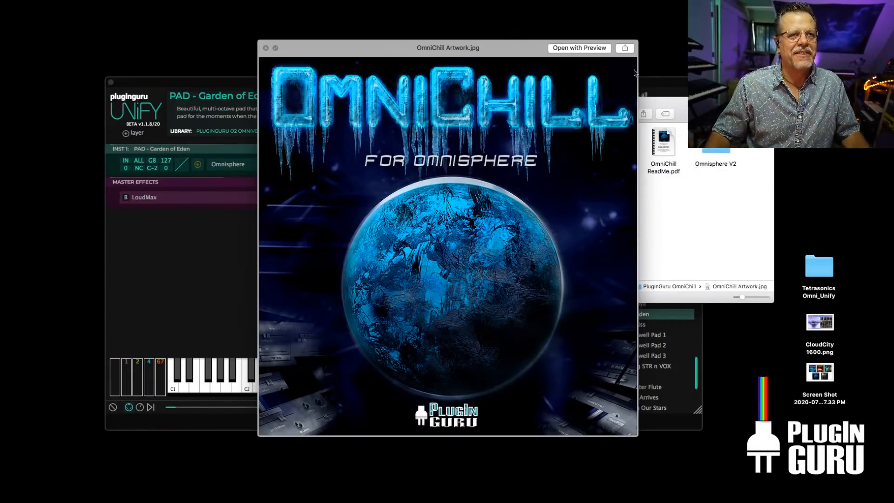
key(space)
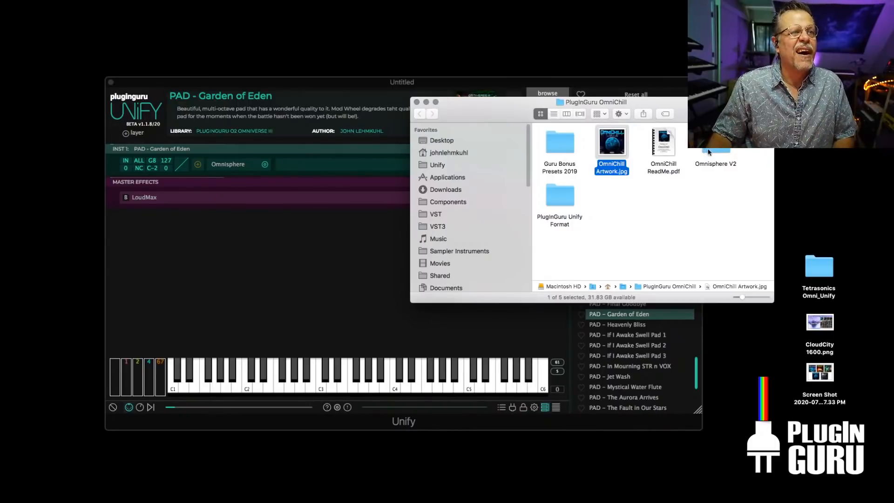
View the contents of the Omnisphere V2 folder and return to the PluginGuru OmniChill folder
click(710, 151)
double_click(710, 150)
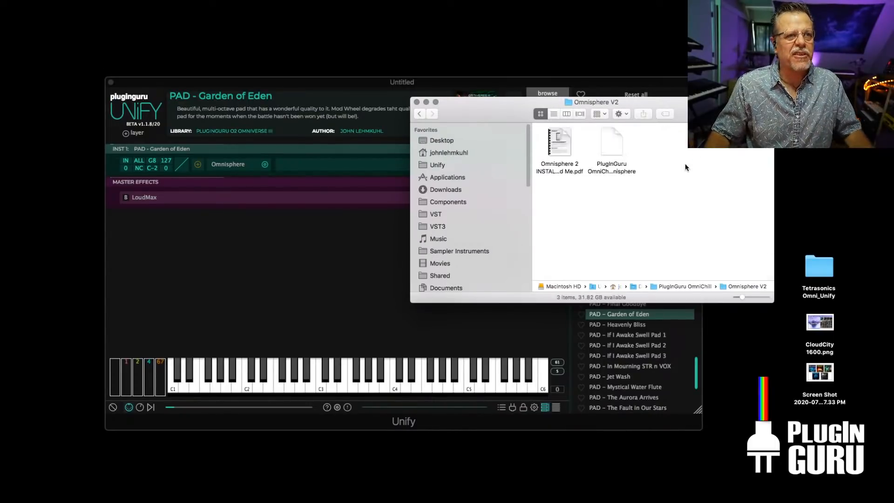
click(418, 114)
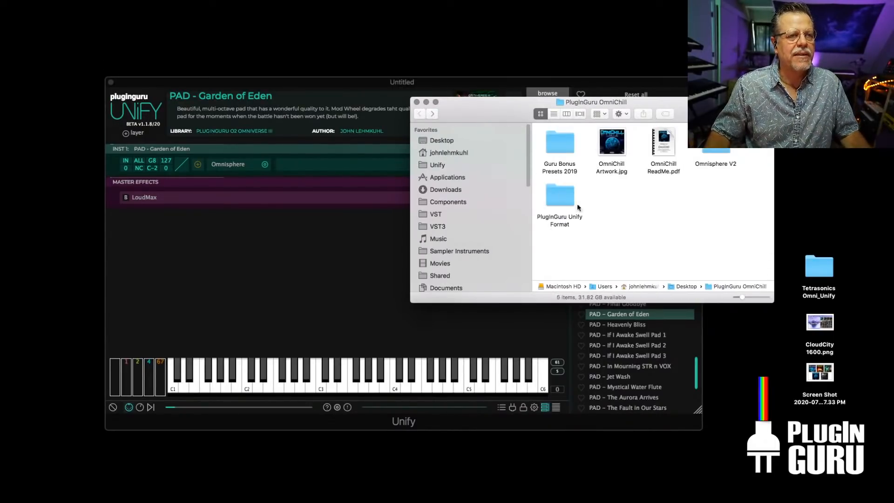
Show PluginGuru O2 OmniChill.guru in the PluginGuru Unify Format folder with its window moved fully into view, and return to Unify
double_click(561, 201)
click(610, 150)
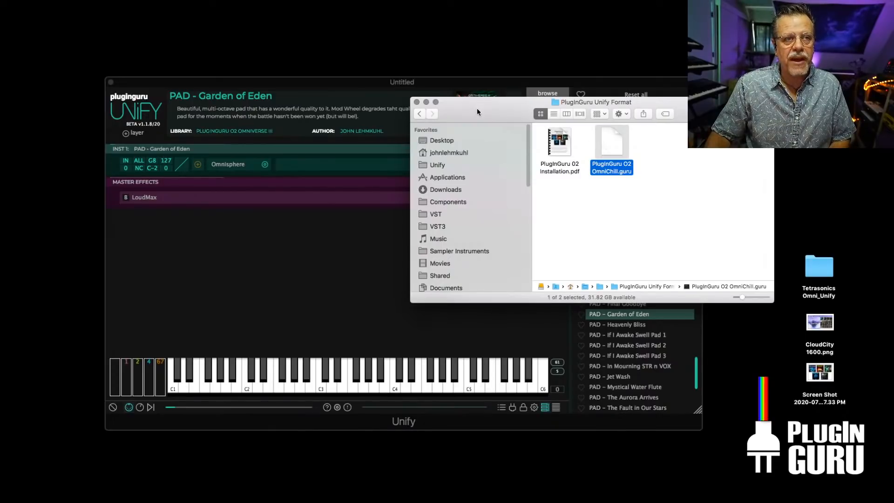
drag(476, 108, 406, 190)
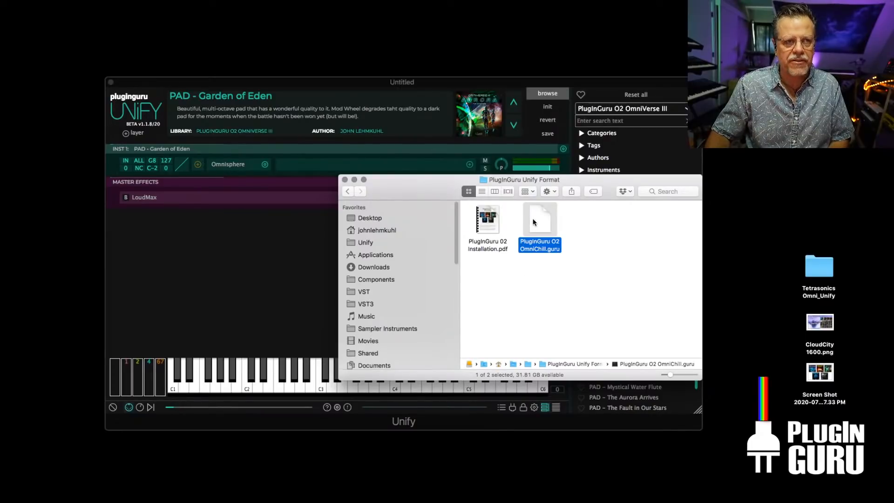
click(221, 242)
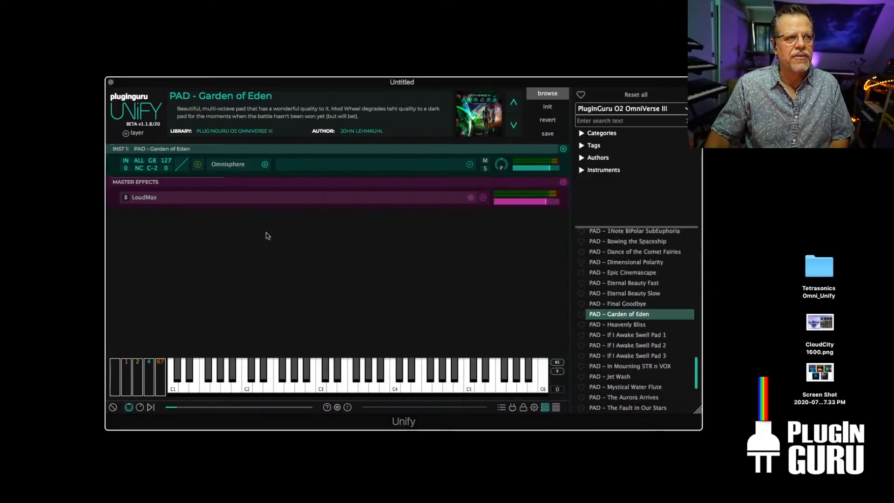
Audition PAD - If I Awake Swell Pad 2 and HIT - Metro 9th Sub Chord from the OmniVerse III library
click(624, 346)
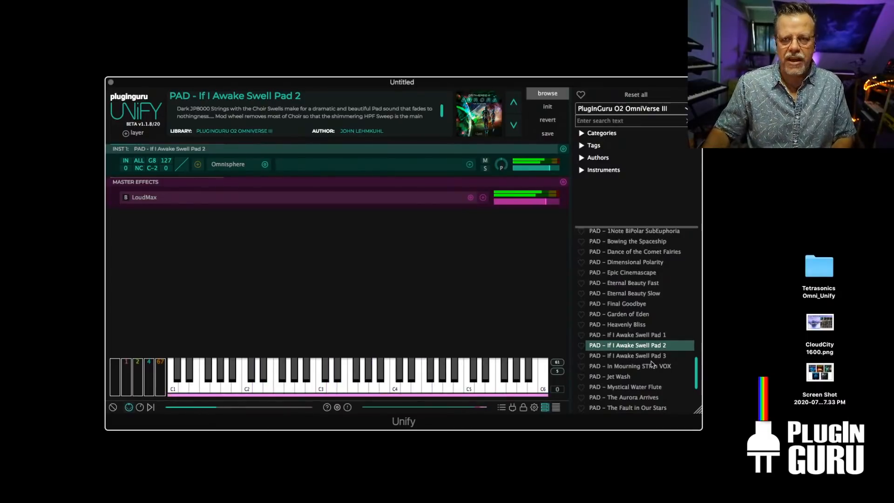
scroll(638, 289, up, 3)
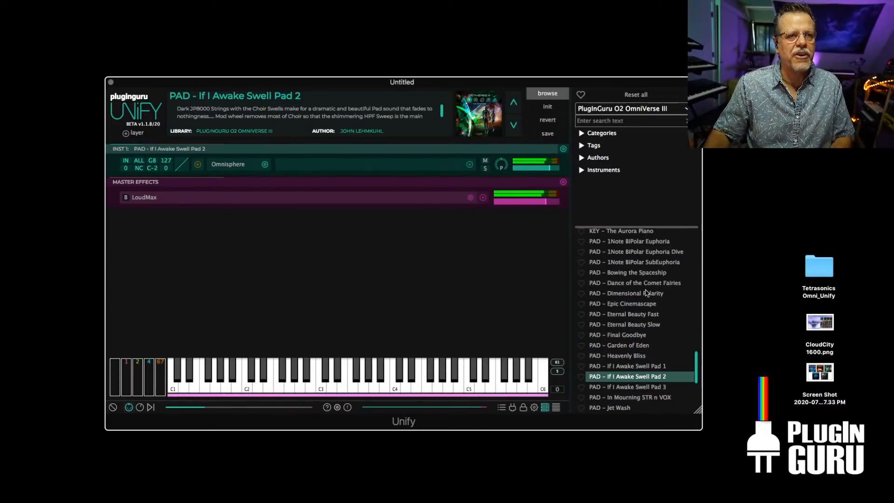
scroll(643, 291, up, 8)
scroll(646, 293, up, 3)
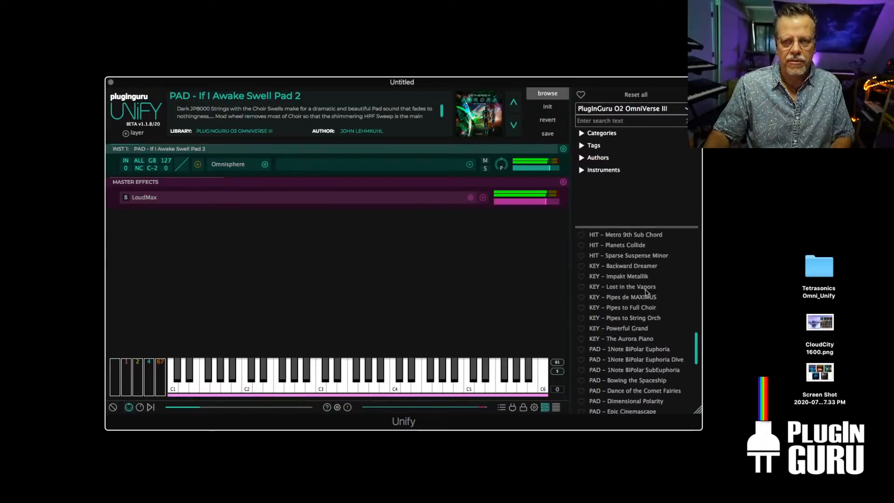
scroll(646, 291, up, 2)
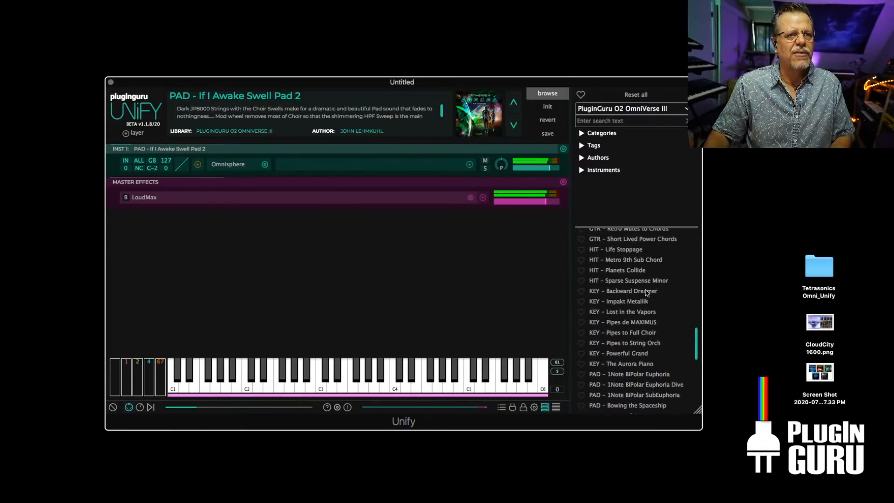
click(631, 260)
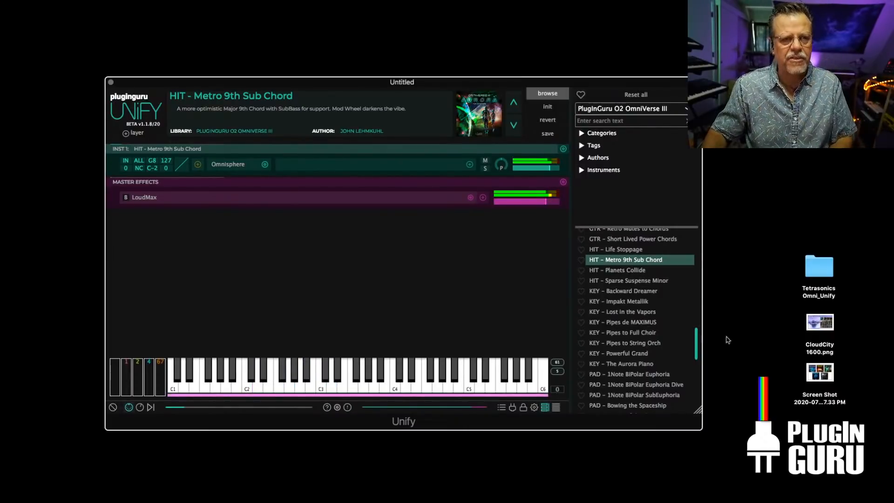
Audition the string pad PAD - Eternal Beauty Slow from the OmniVerse III library
scroll(636, 363, down, 3)
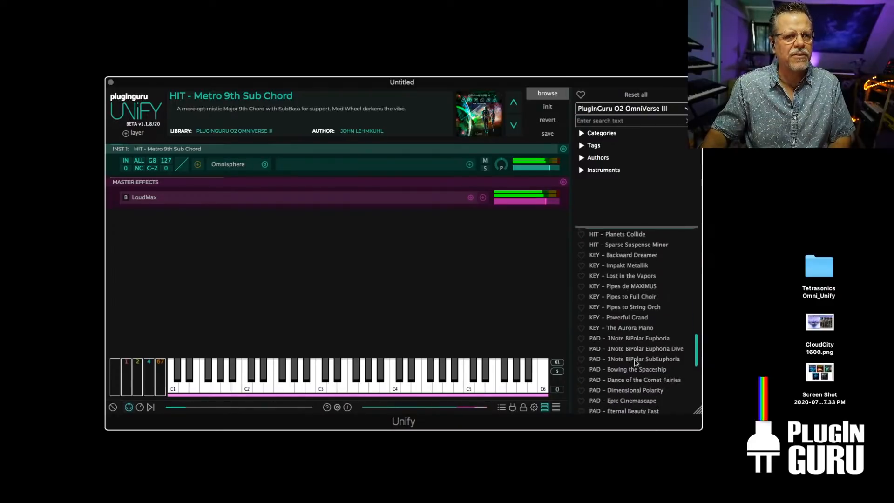
scroll(636, 362, down, 5)
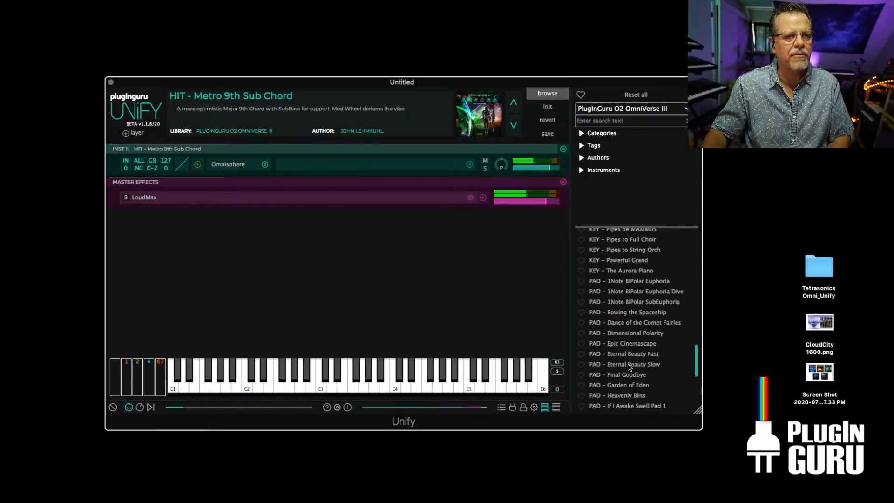
click(630, 364)
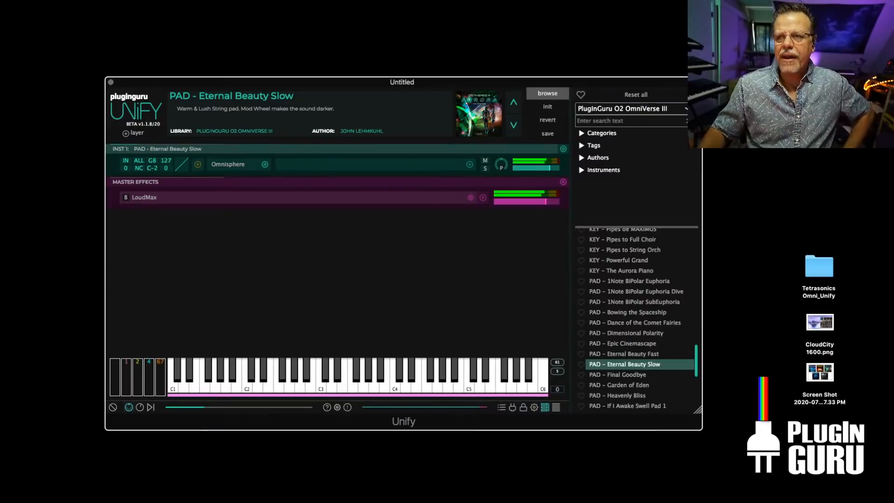
Switch the patch library to PluginGuru O2 OmniChill and load BPM SYNTH - Friends with Flynn
click(625, 109)
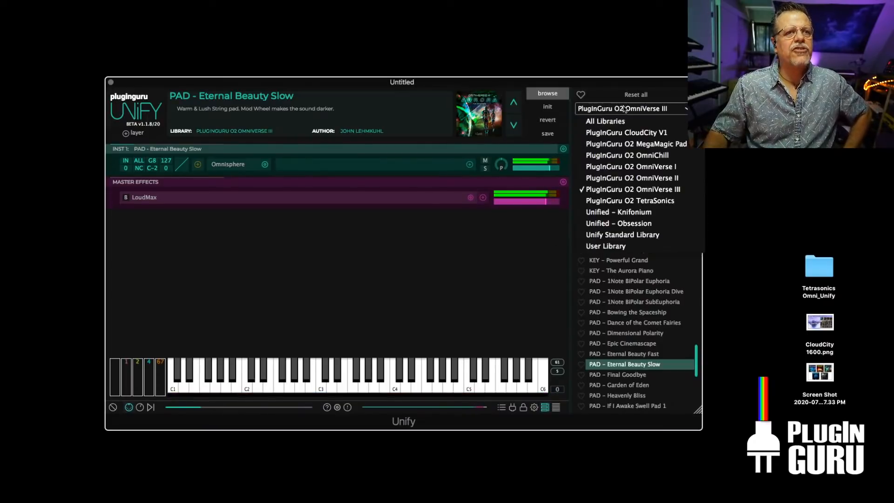
click(630, 155)
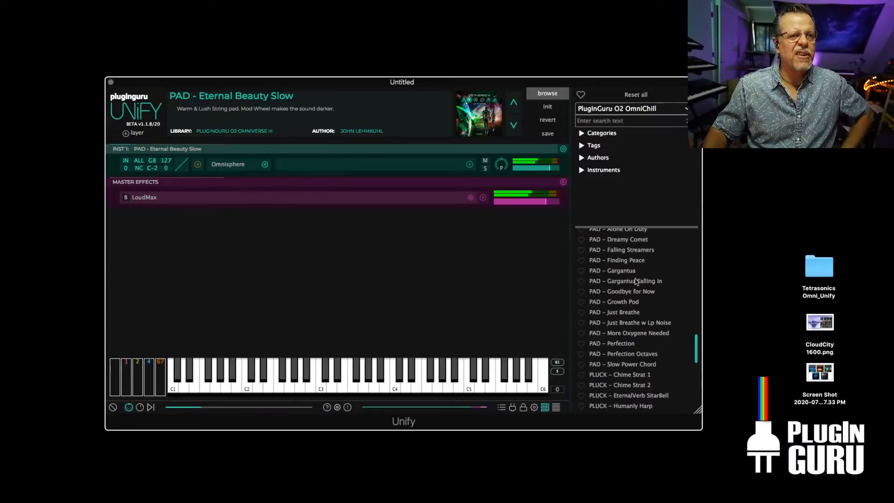
scroll(636, 281, up, 15)
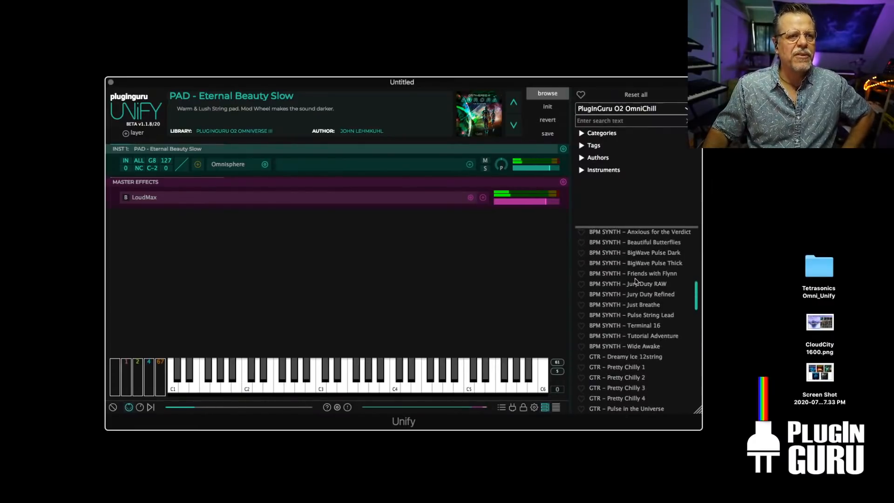
click(637, 274)
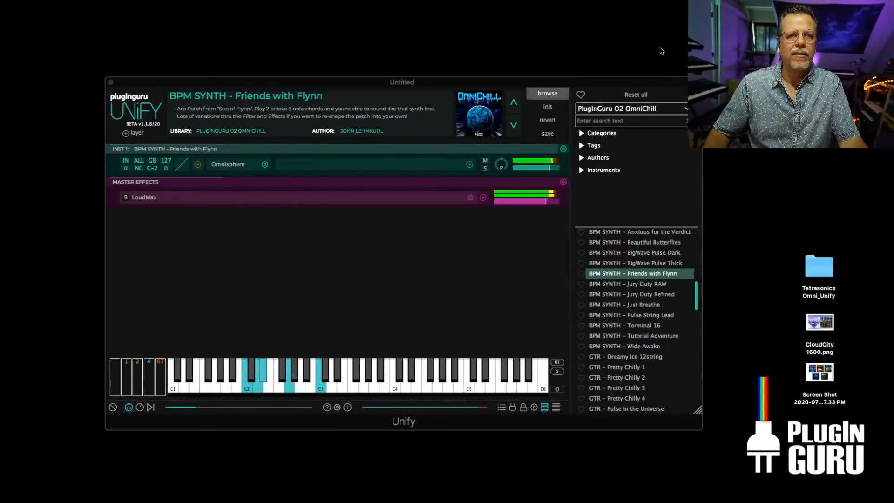
Add BPM DRUM - MIDIBox Groove 1 RMX from the PluginGuru CloudCity V1 library as a new Unify layer without pitch shift
click(636, 108)
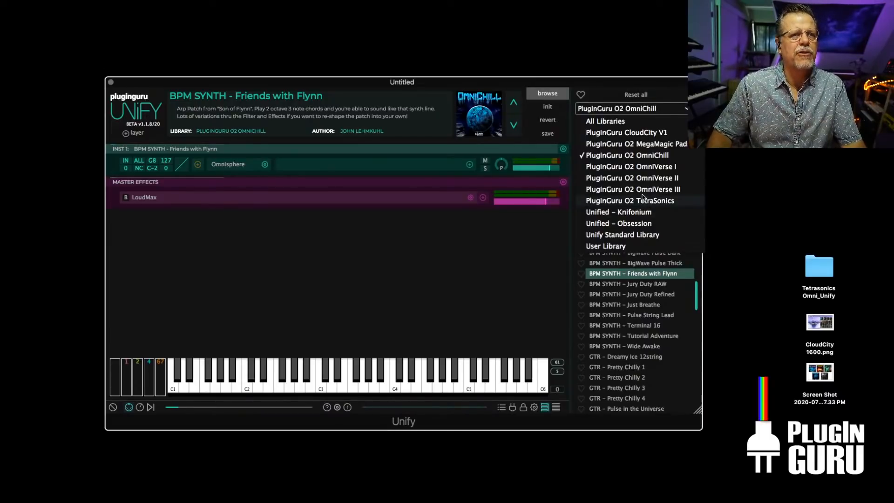
click(637, 135)
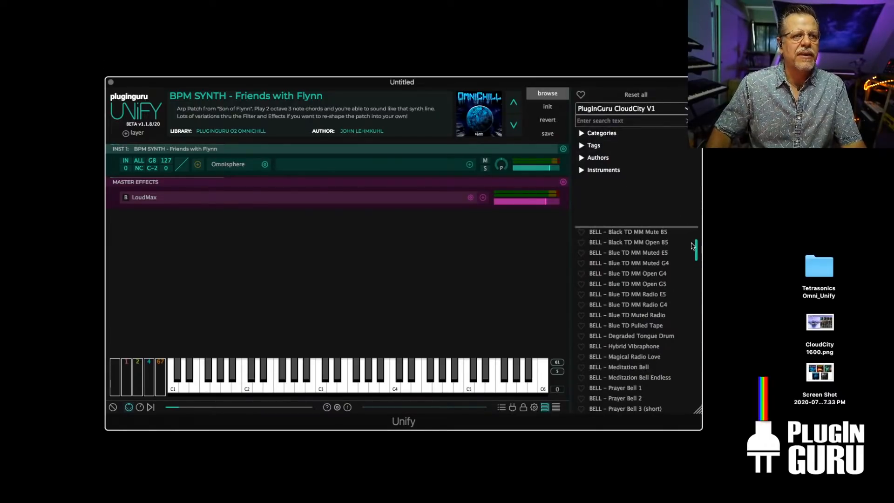
drag(696, 247, 706, 301)
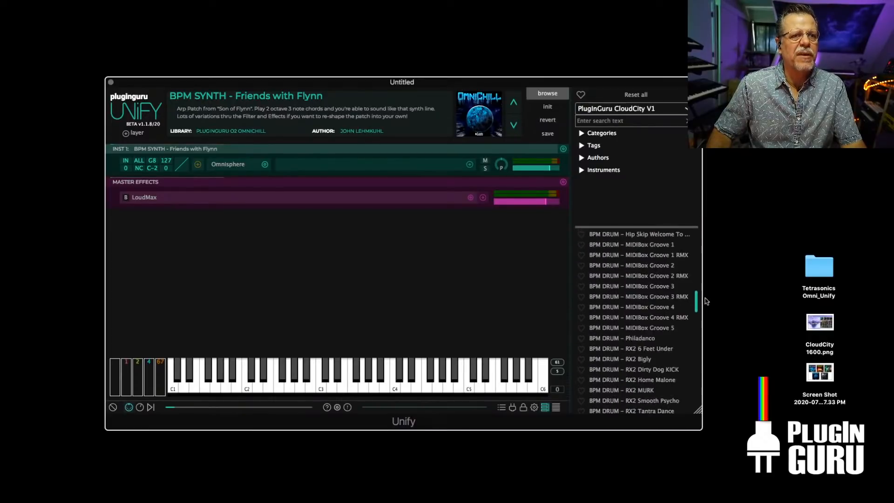
right_click(656, 256)
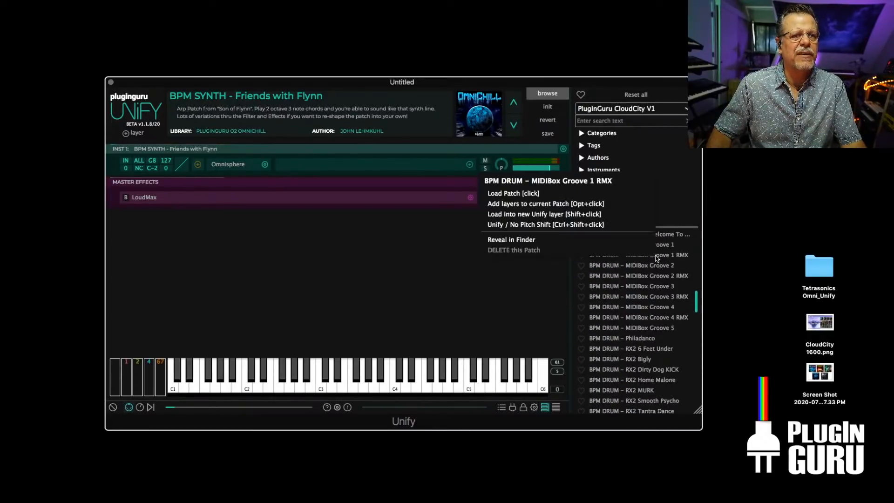
click(554, 226)
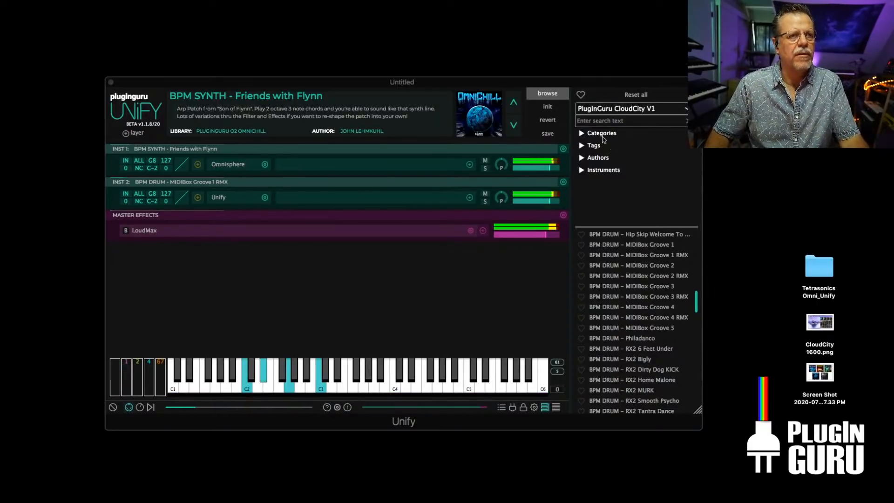
Switch the patch library to PluginGuru O2 OmniChill and audition PAD - Slow Power Chord and PLUCK - Humanly Harp
click(617, 108)
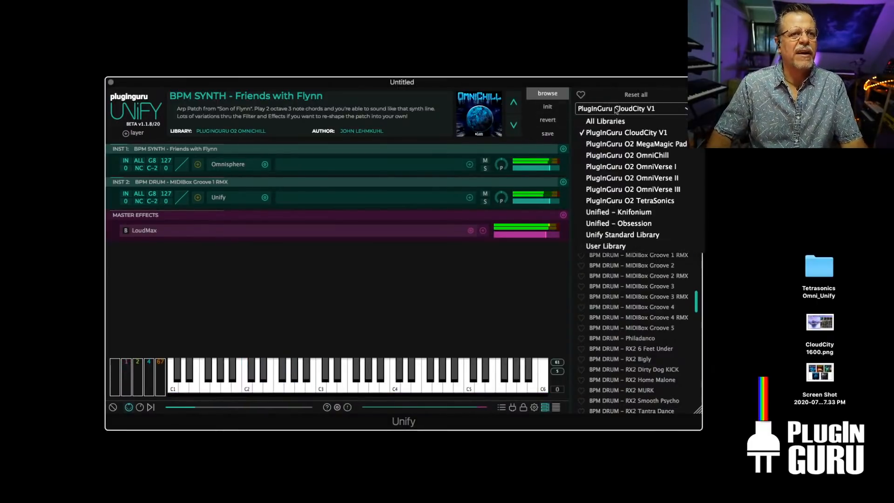
click(627, 156)
scroll(638, 309, up, 5)
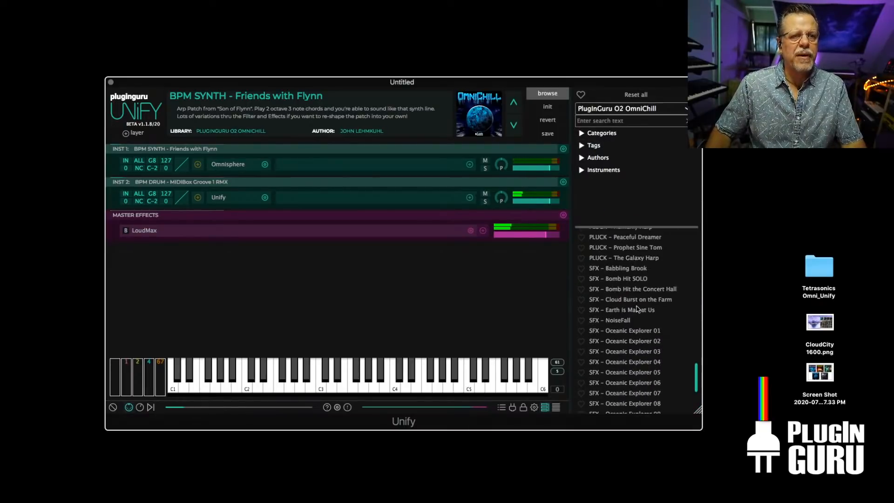
scroll(638, 310, up, 5)
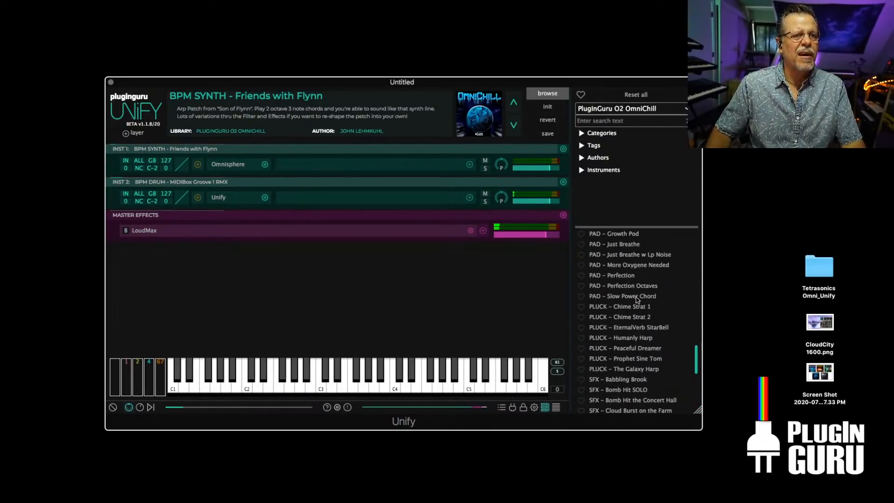
click(637, 298)
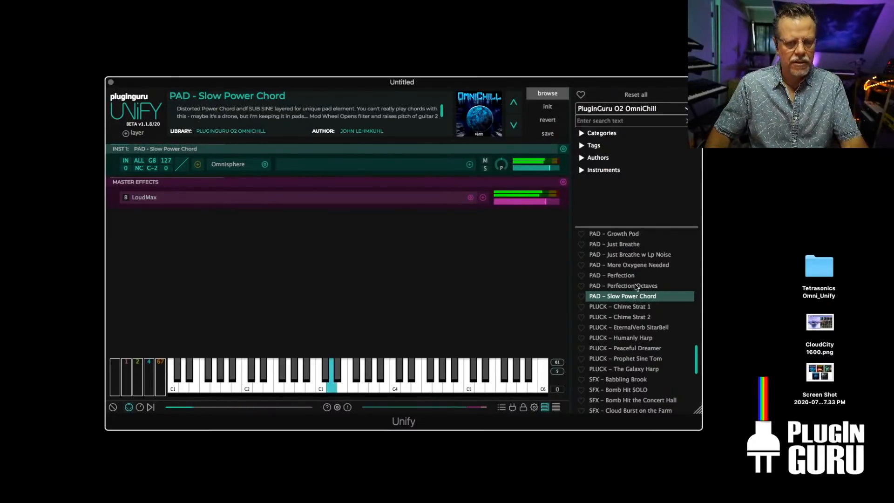
click(634, 340)
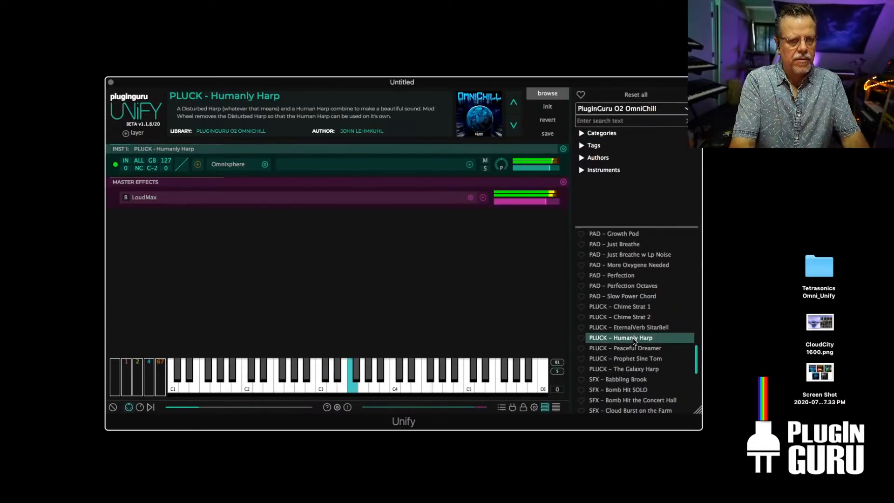
Audition the rhythmic synth patches BPM SYNTH - Beautiful Butterflies and BPM SYNTH - Terminal 16 from the OmniChill library
scroll(631, 326, up, 10)
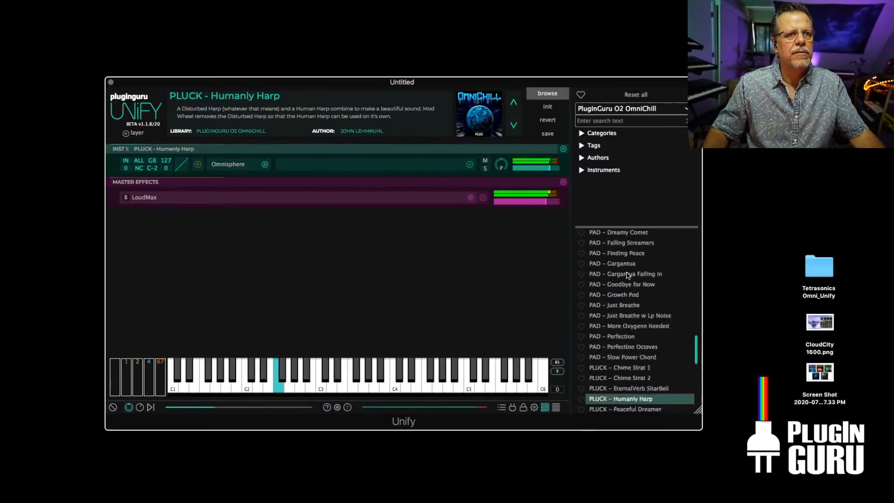
scroll(628, 274, up, 5)
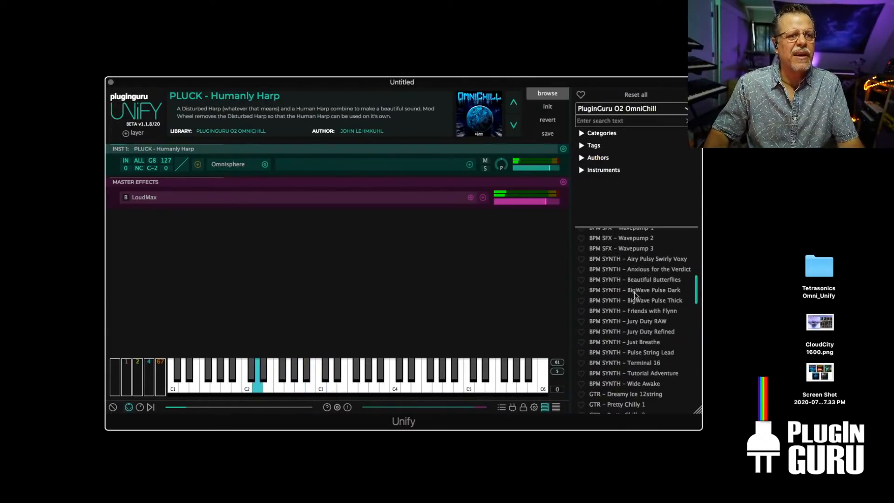
click(638, 279)
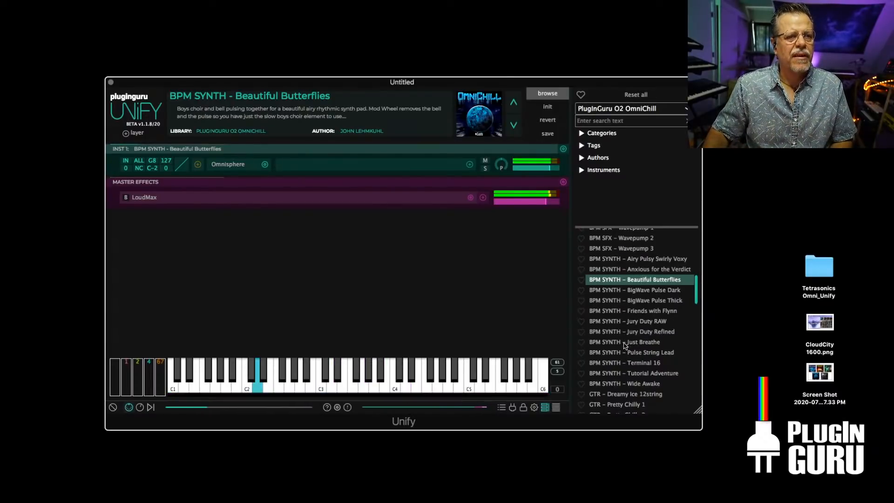
click(622, 364)
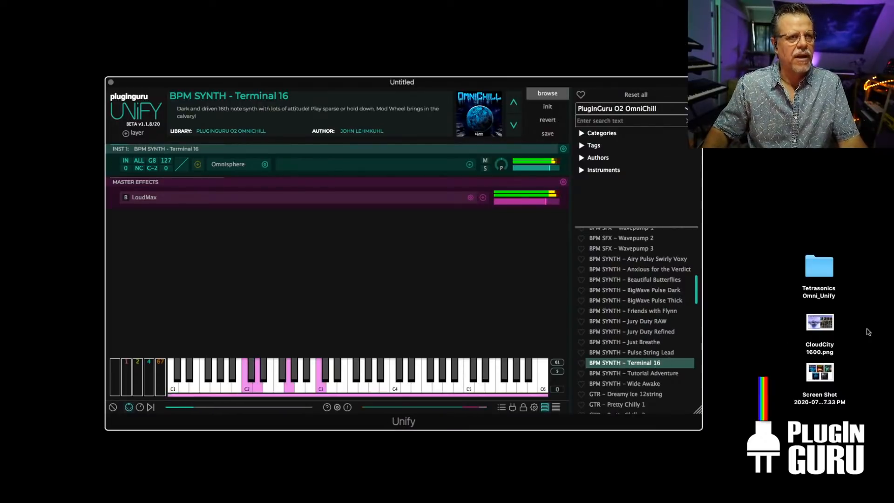
Audition BPM PLUCK - Allegro 32 and BPM PLUCK - Allegro PULSE 32 from the OmniChill library
scroll(619, 370, up, 5)
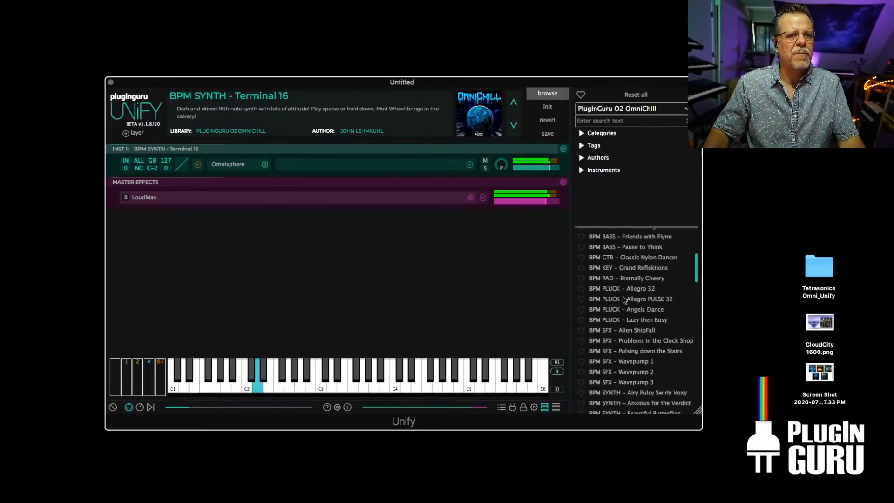
click(632, 289)
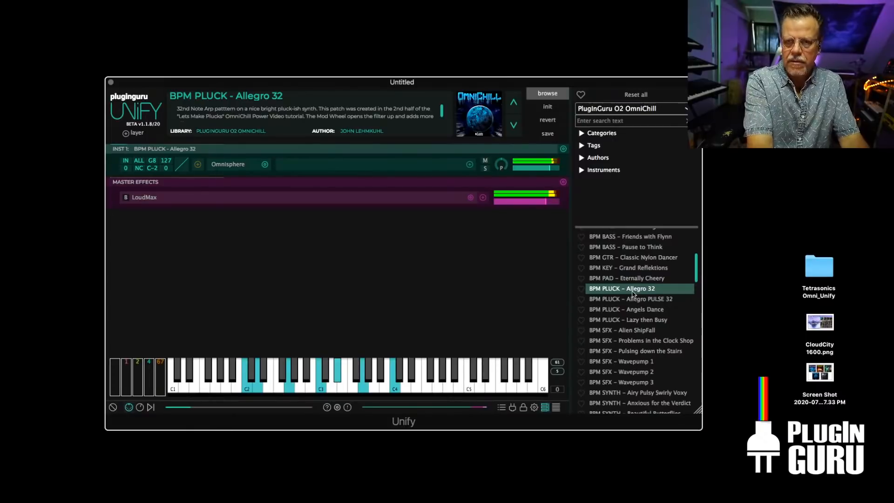
click(642, 300)
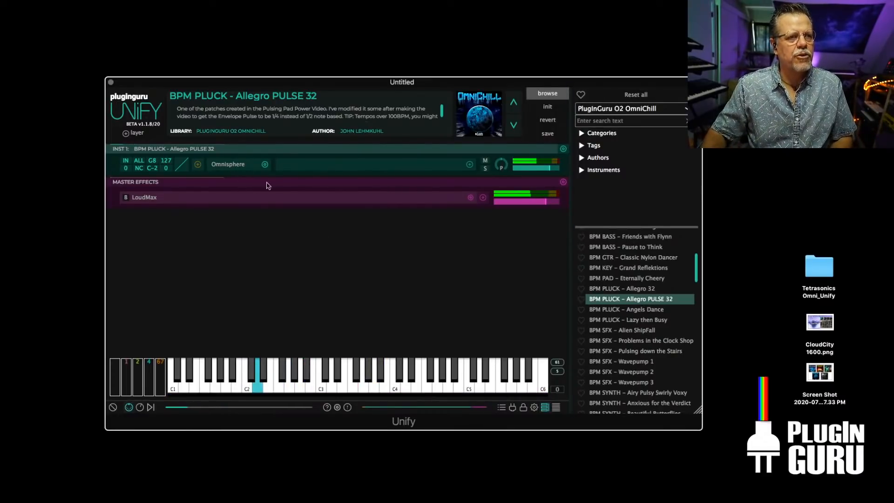
In Omnisphere, show layer A's enlarged Mod 1 envelope and lower the peak at beat 2 to about half height
click(240, 168)
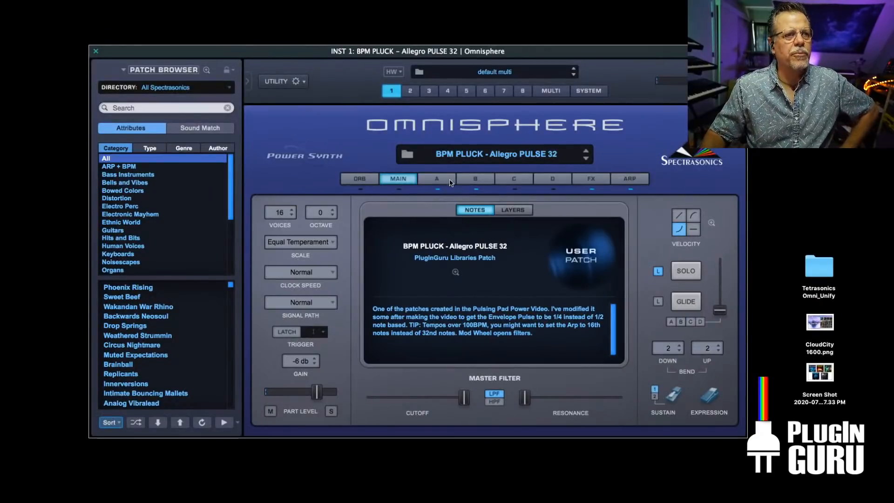
click(450, 181)
click(661, 306)
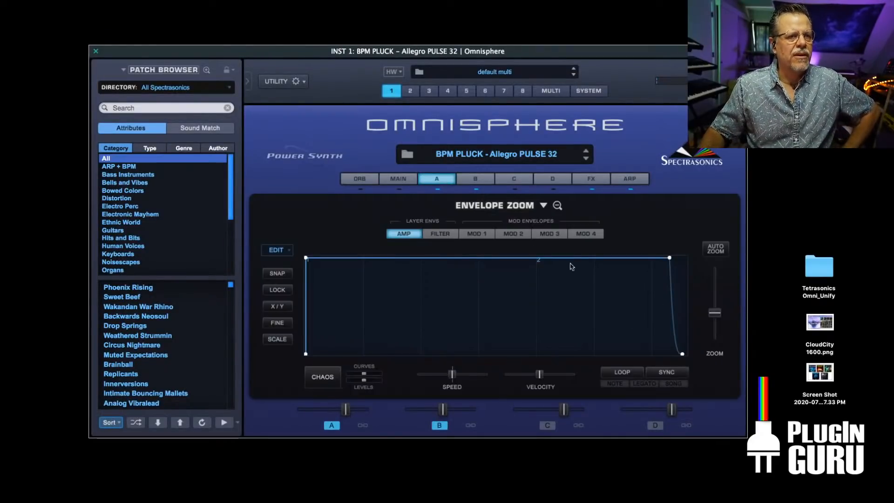
click(447, 234)
click(485, 235)
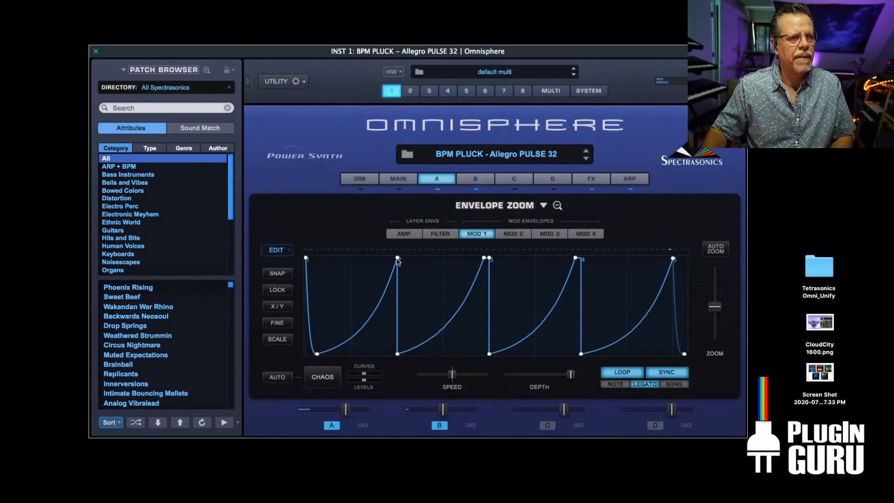
drag(397, 261, 392, 311)
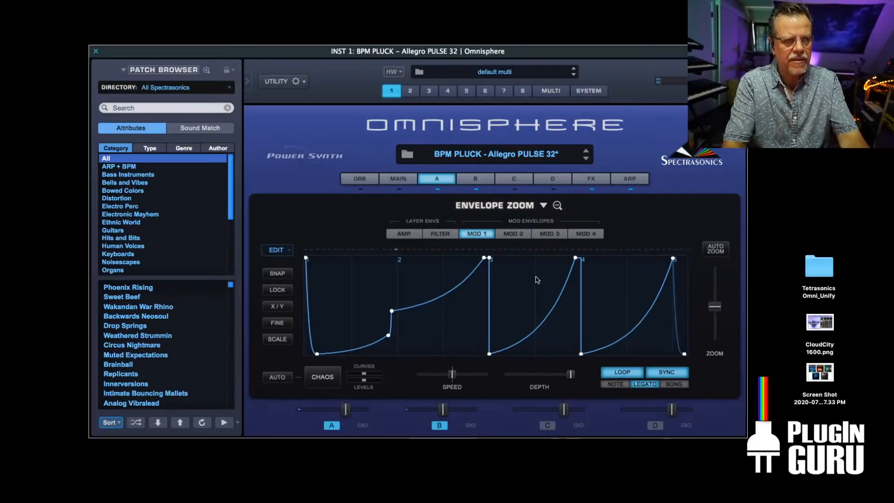
click(95, 51)
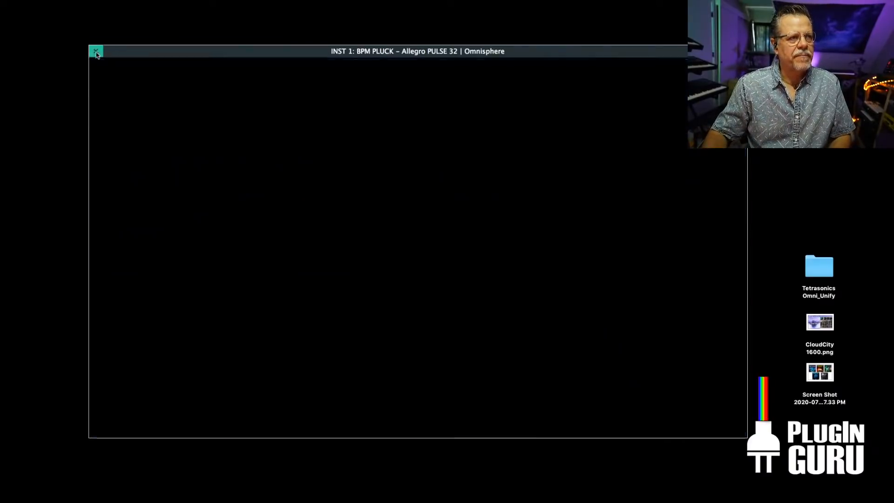
Audition the bass patches BASS - Sine Choral, BASS - Guardians Revenge and BASS - Aiming 4 the Bottom from the OmniChill library
scroll(645, 277, up, 5)
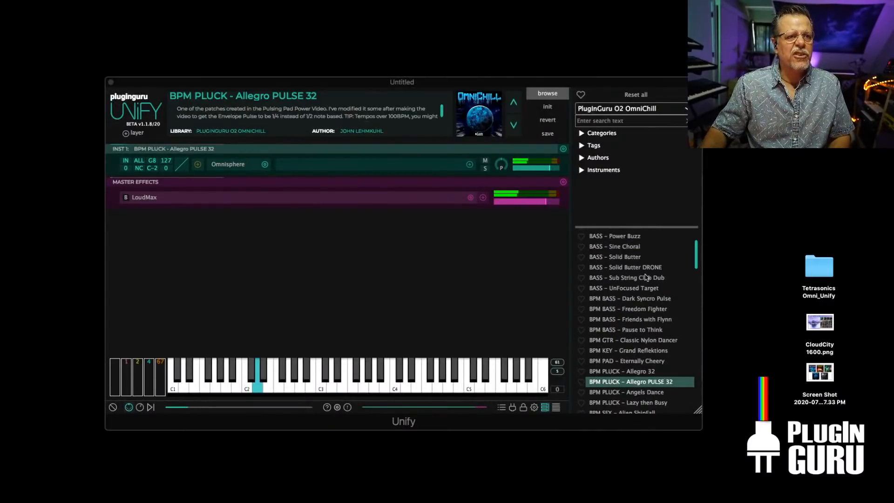
click(628, 259)
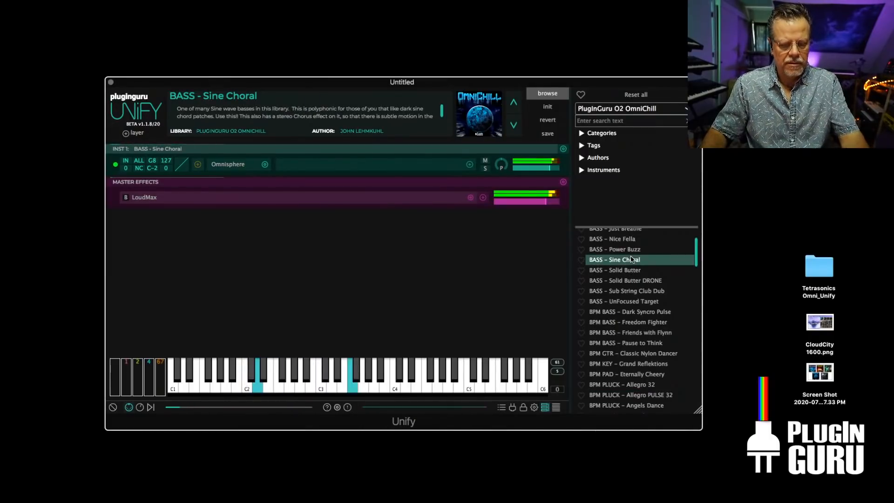
scroll(638, 272, up, 3)
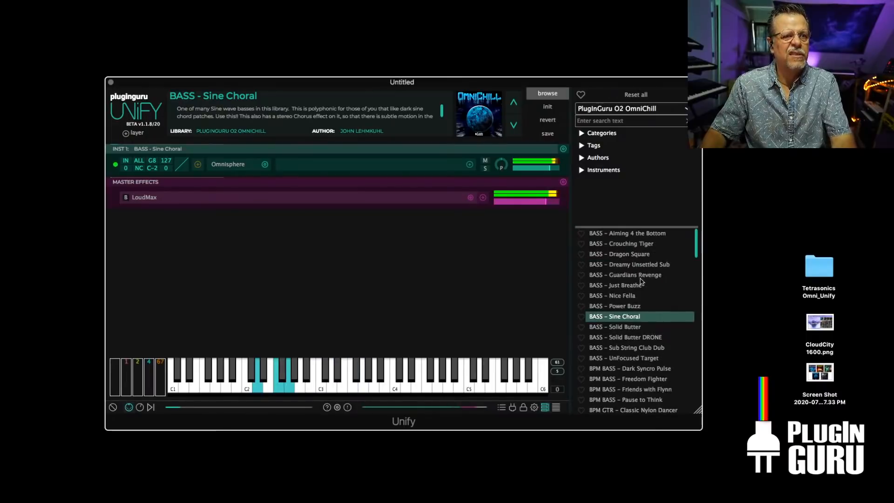
click(646, 278)
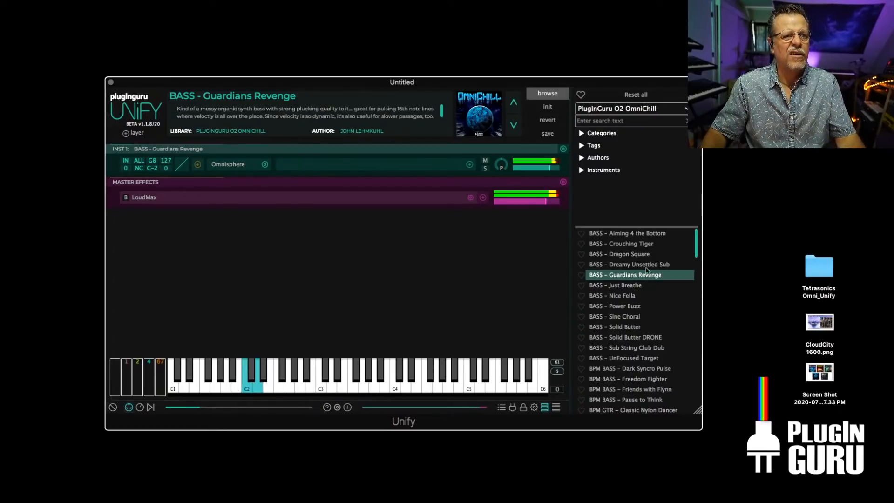
click(646, 235)
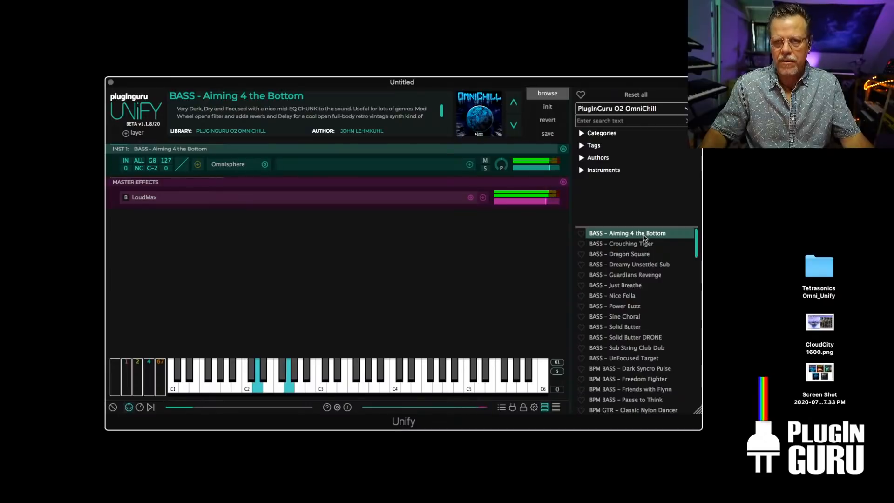
Audition the sound effects SFX - Oceanic Explorer 01, 03, 05 and 07 from the OmniChill library
drag(698, 244, 696, 385)
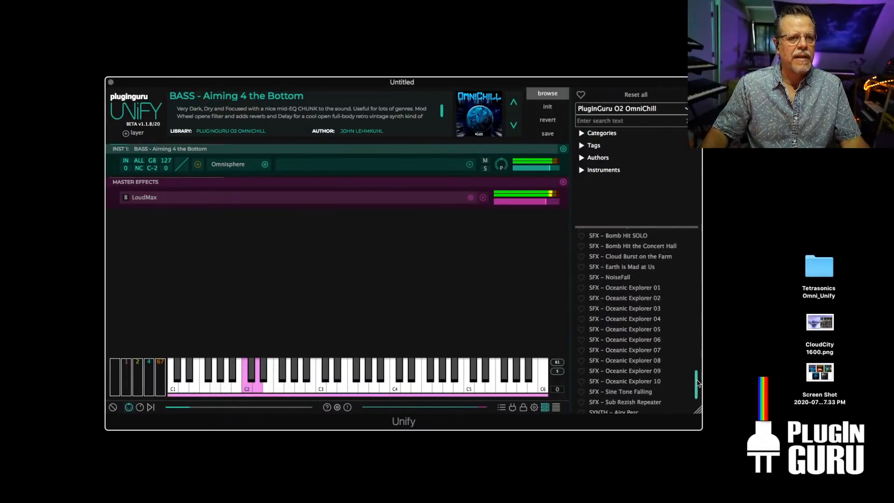
click(635, 290)
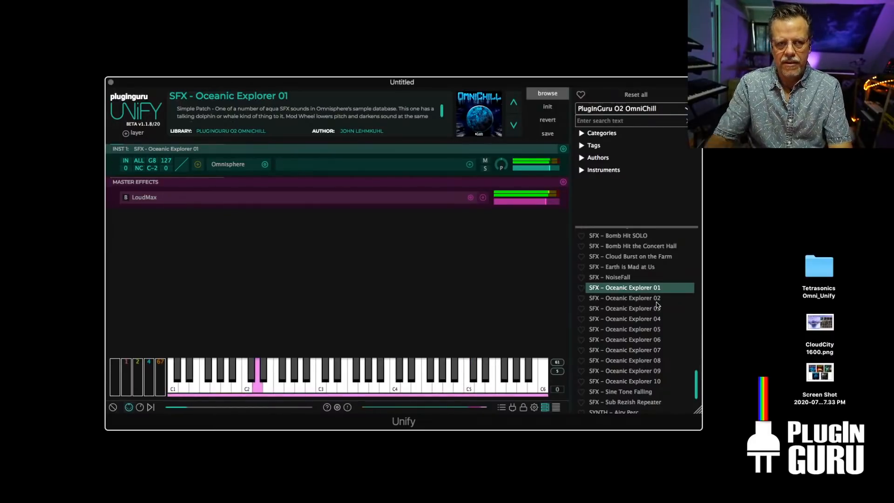
click(633, 311)
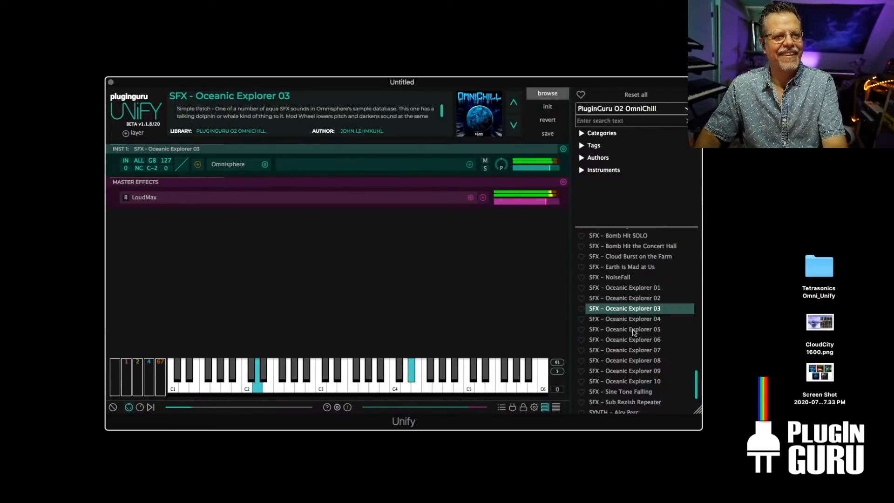
click(634, 329)
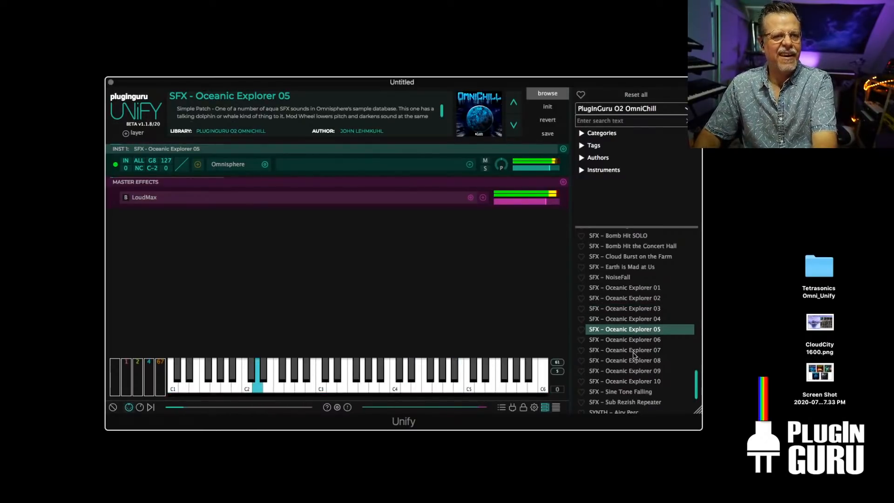
click(636, 351)
Audition the plucked synth patch SYNTH - Airy Perc from the OmniChill library
scroll(633, 350, down, 3)
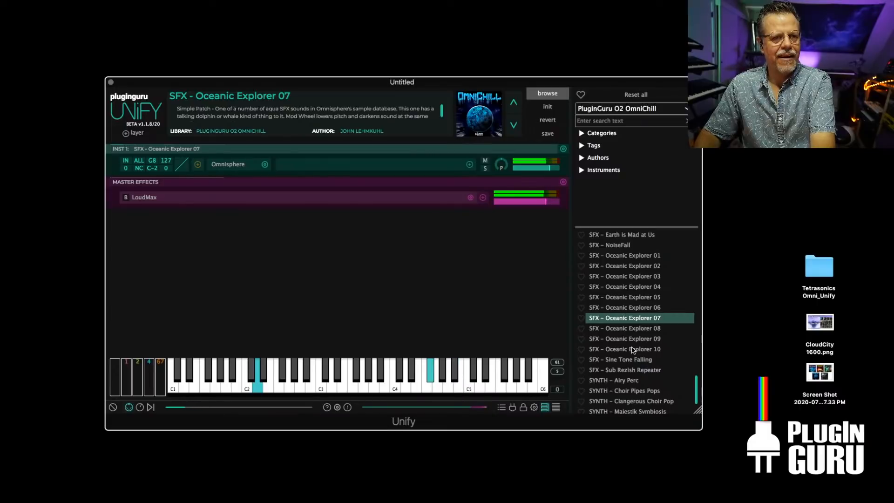
scroll(642, 370, down, 5)
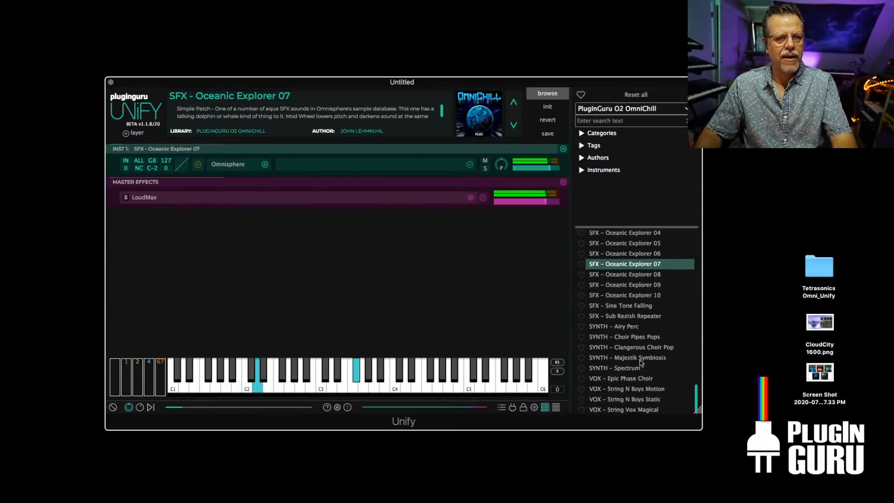
click(633, 328)
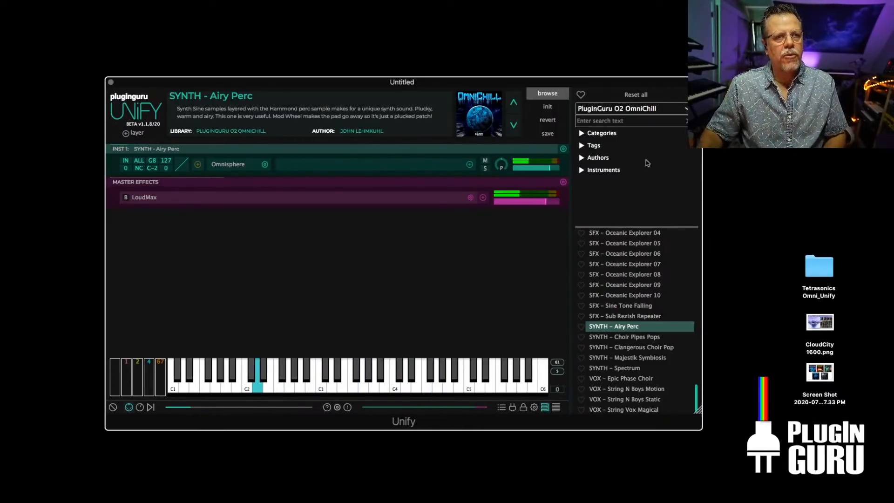
Switch the patch library to PluginGuru O2 MegaMagic Pads and load PAD - Battleborn
click(641, 110)
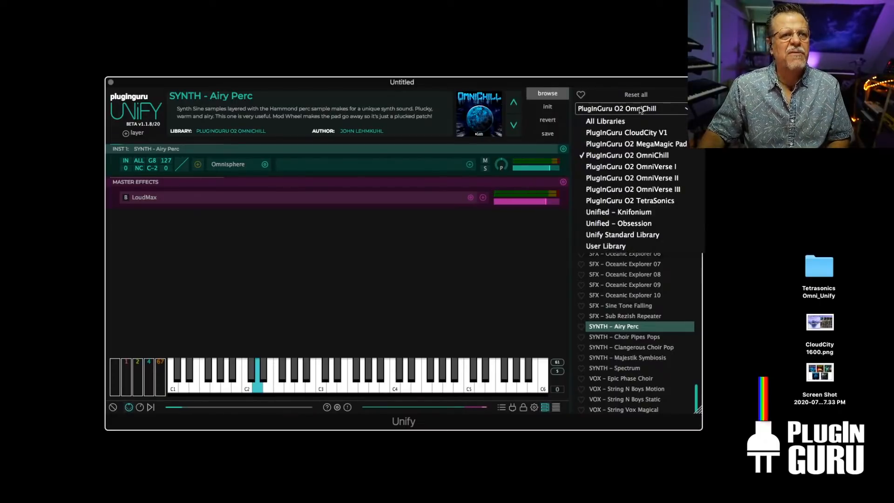
click(645, 147)
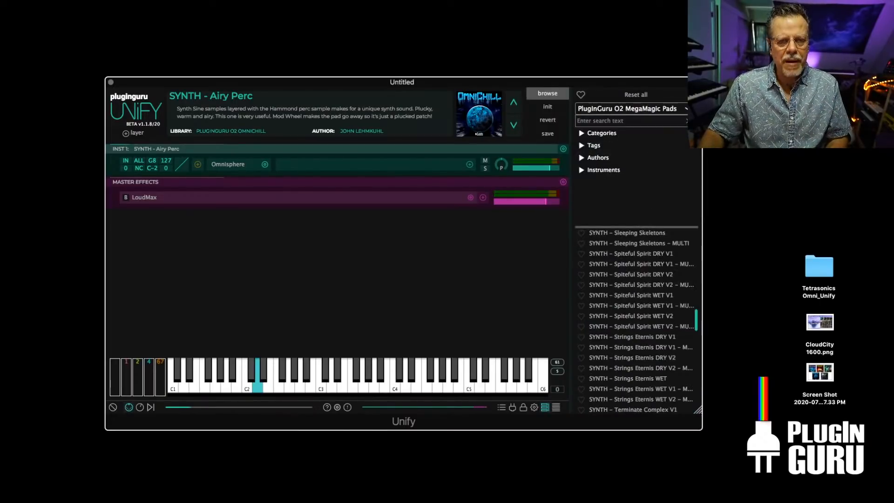
scroll(631, 310, up, 15)
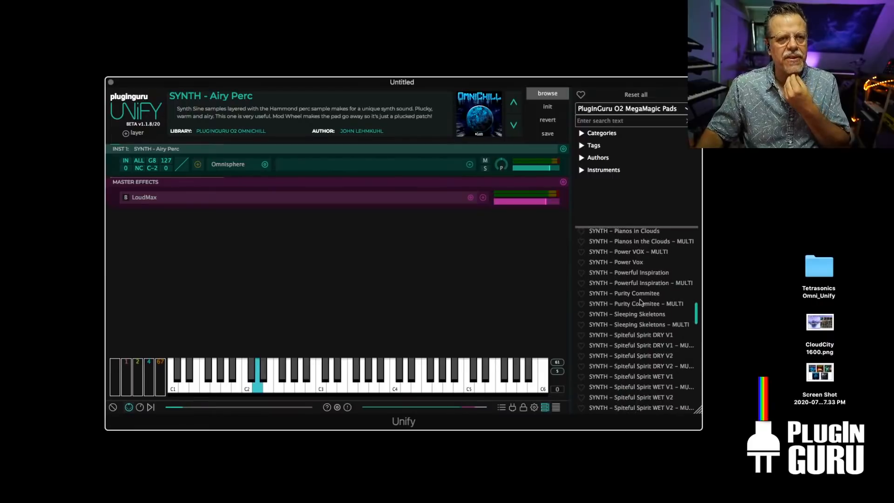
scroll(641, 301, up, 15)
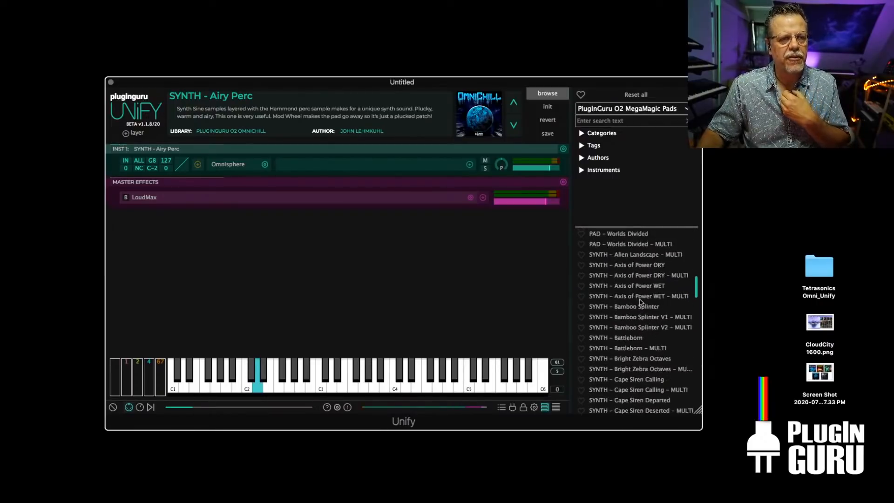
scroll(642, 302, up, 5)
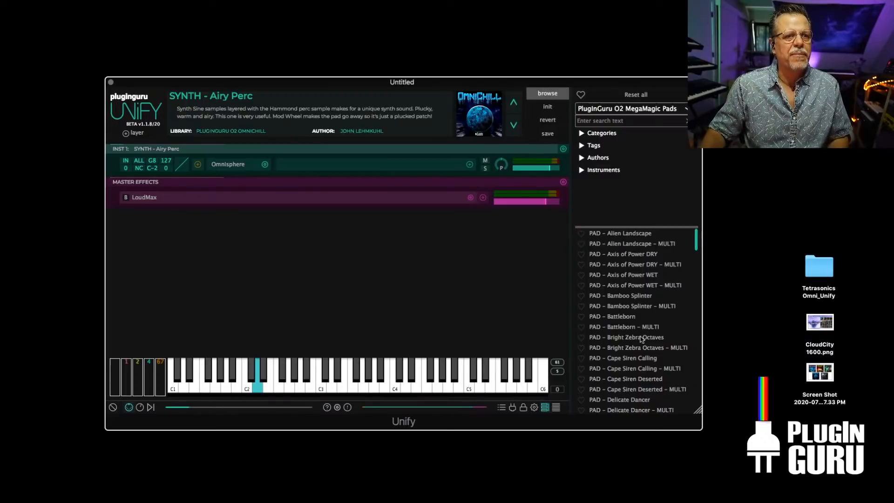
click(637, 317)
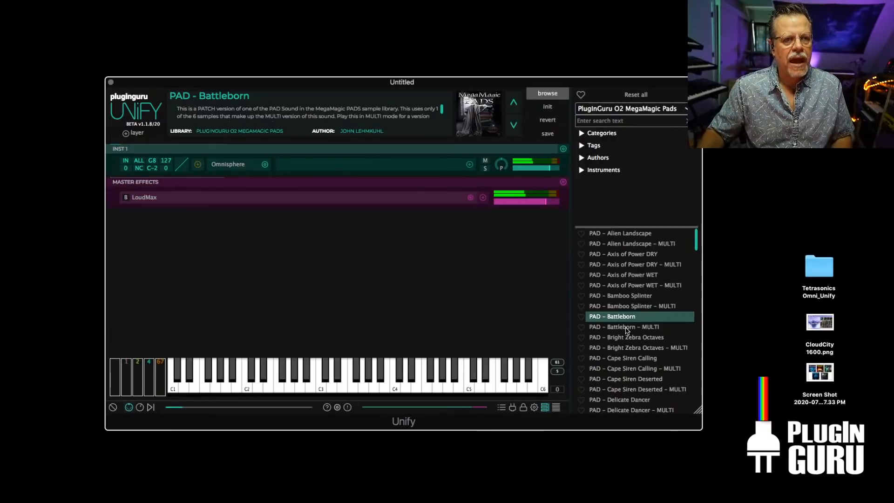
Audition PAD - Battleborn - MULTI, PAD - Cape Siren Deserted and PAD - Cape Siren Deserted - MULTI from the MegaMagic Pads library
click(627, 328)
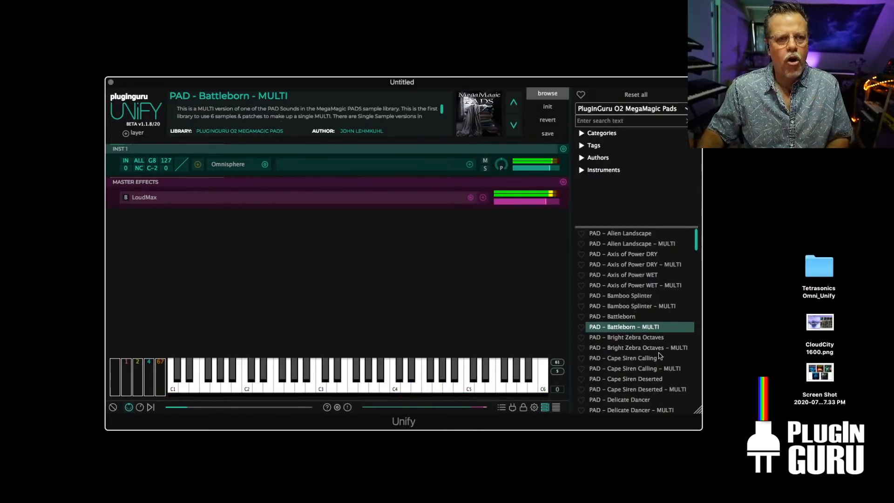
scroll(638, 369, down, 3)
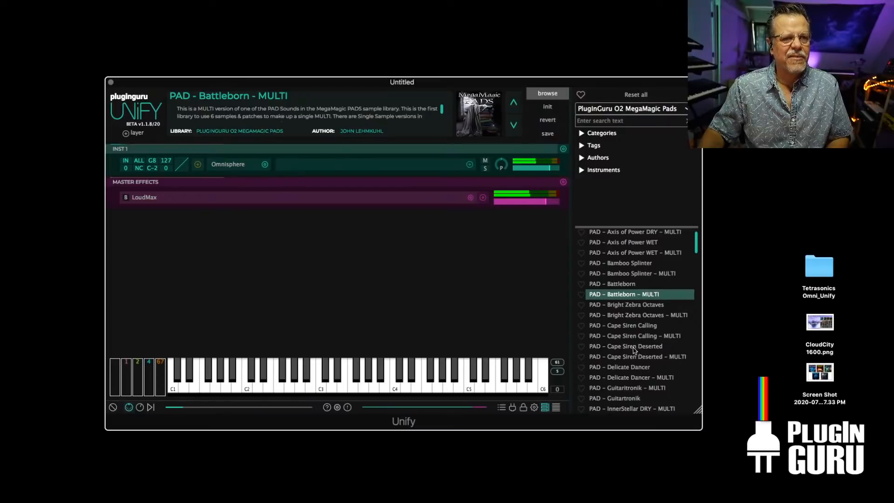
key(Down)
key(Down)
key(Down)
key(Down)
key(Down)
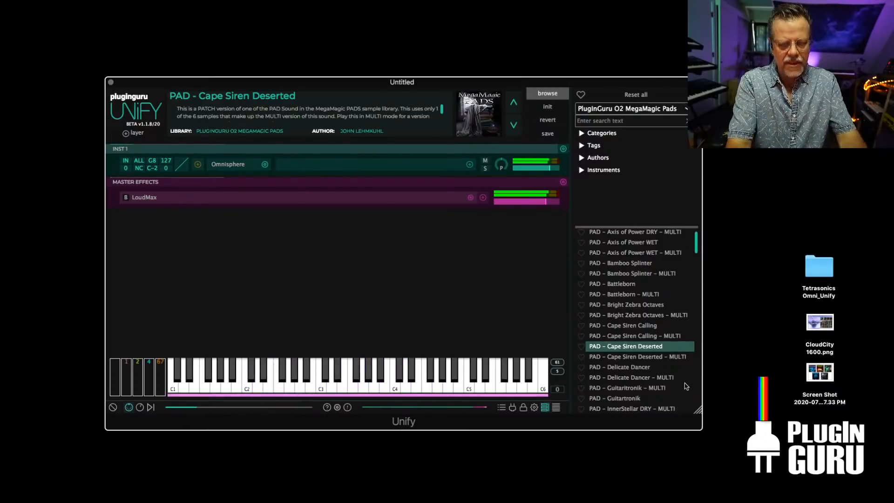
click(664, 357)
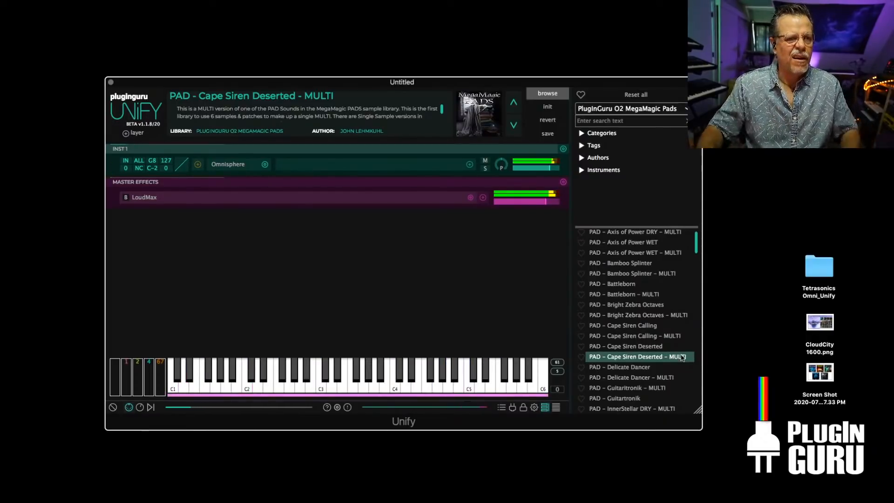
Compare PAD - Guitartronik with PAD - Guitaritronik - MULTI, playing test notes across the on-screen keyboard, and reload the single version
scroll(652, 359, down, 3)
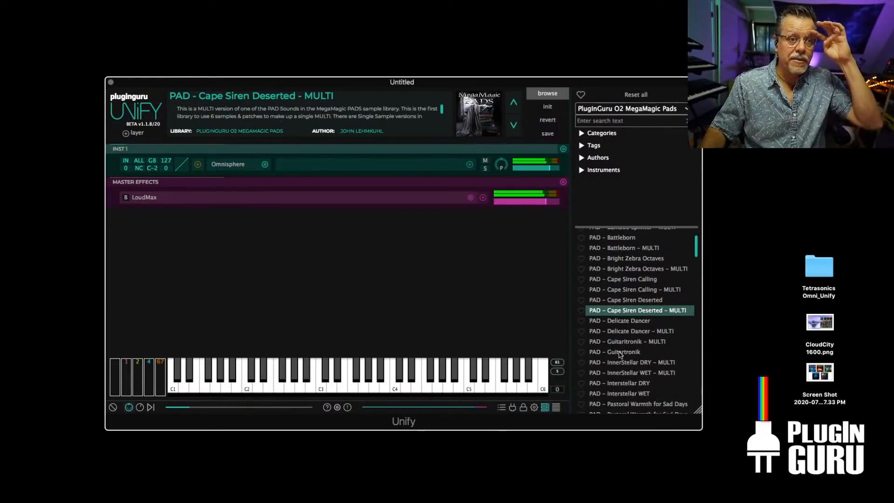
click(620, 352)
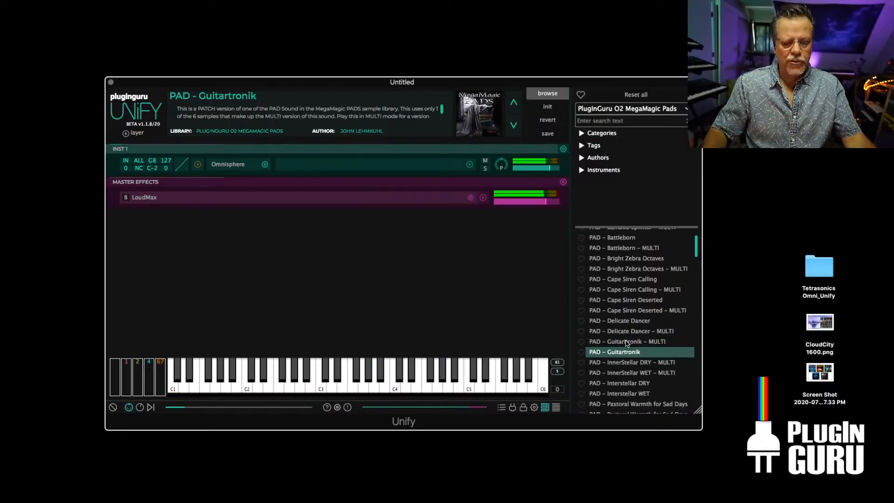
click(626, 342)
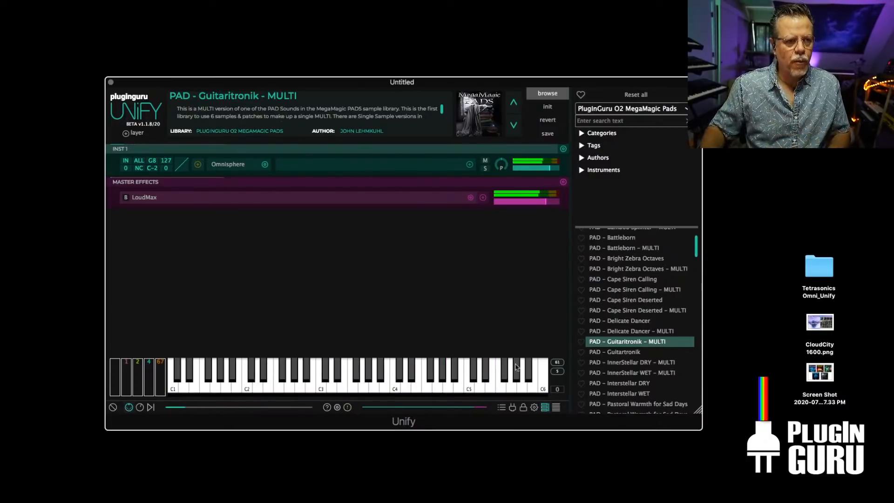
click(383, 387)
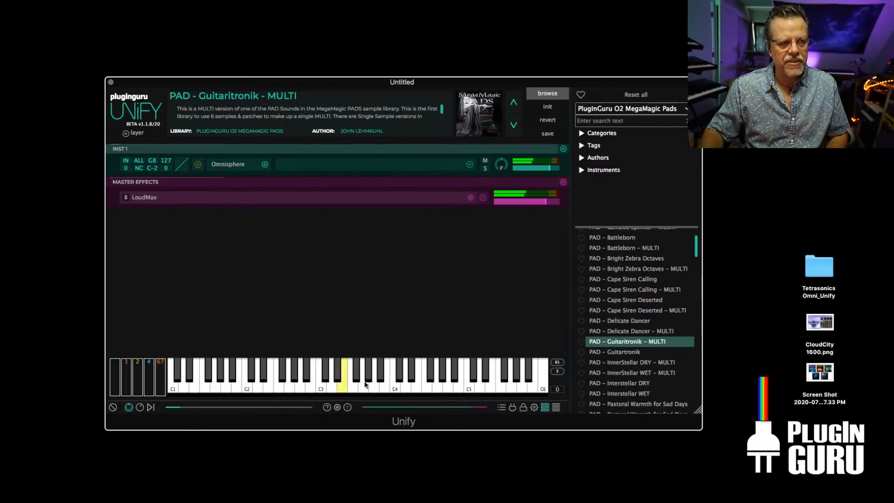
click(193, 388)
click(268, 387)
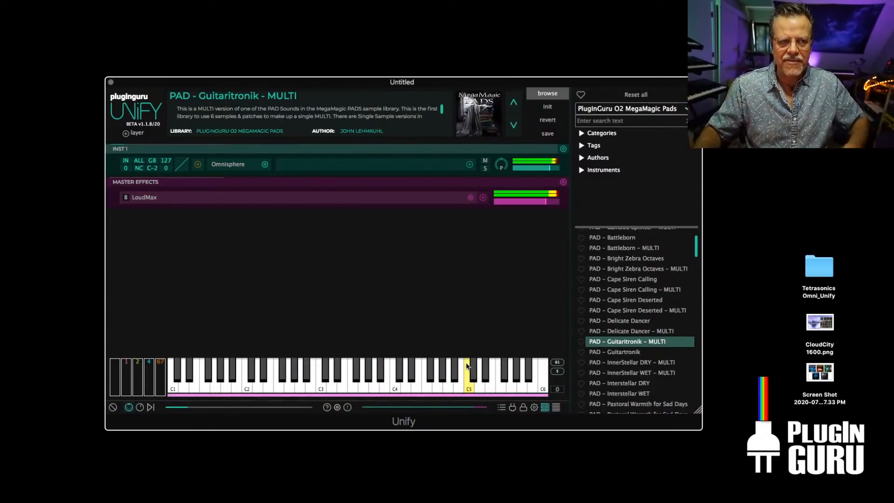
click(627, 352)
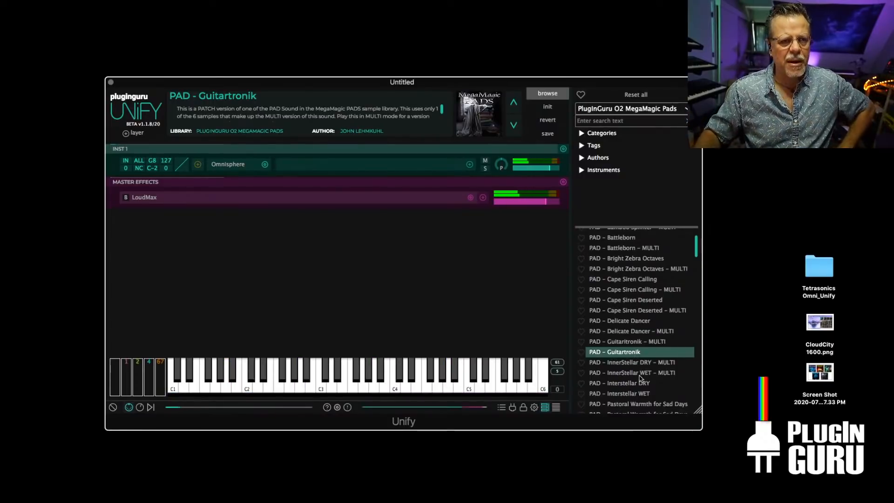
Audition PAD - Bamboo Splinter and its MULTI version from the MegaMagic Pads library
scroll(631, 354, up, 5)
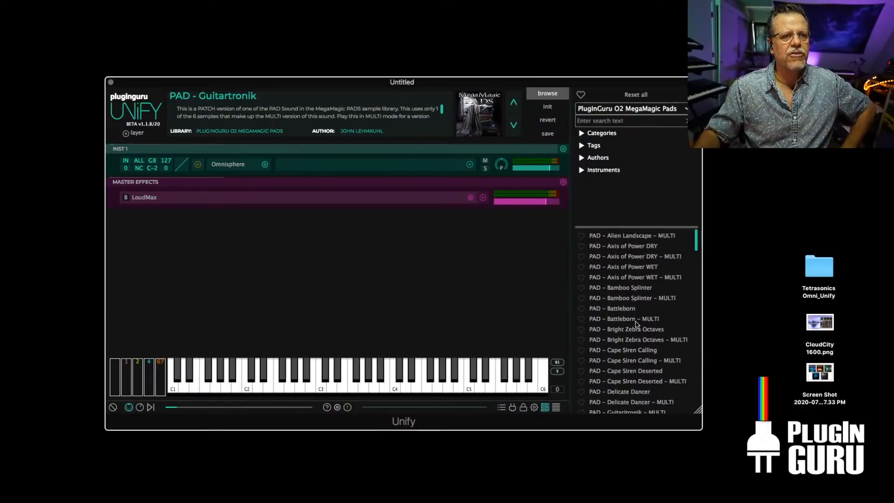
click(630, 290)
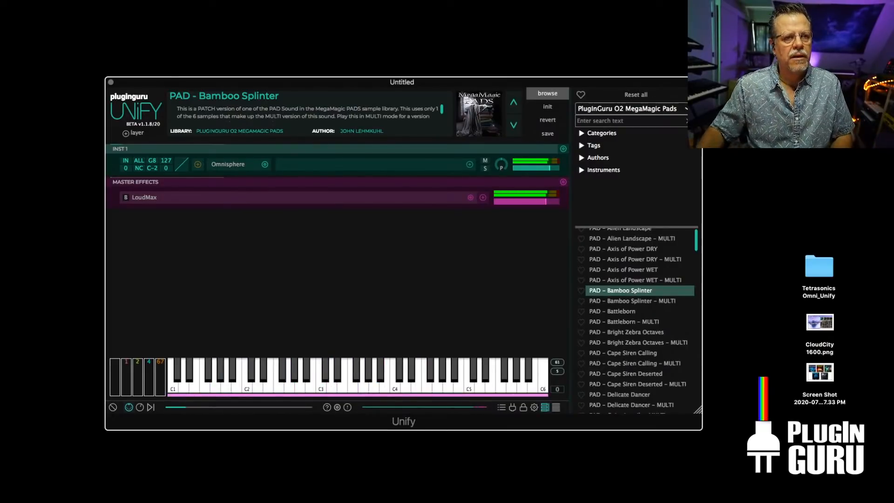
click(632, 302)
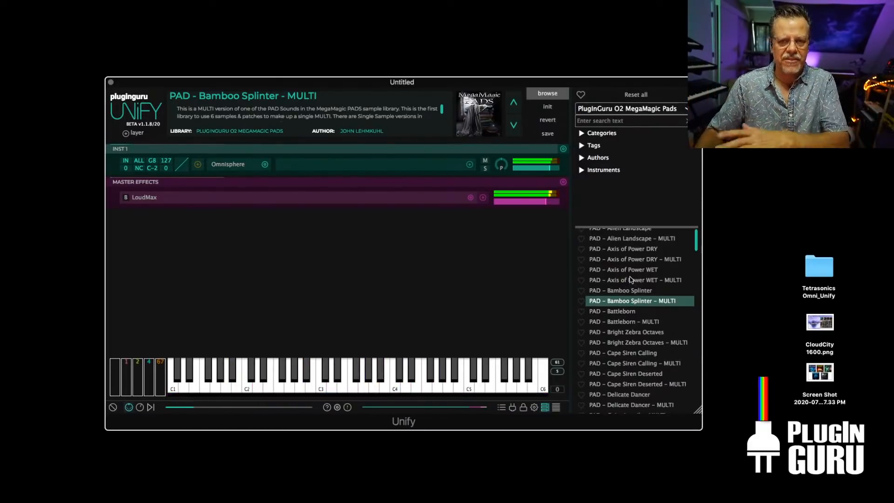
Audition PAD - Axis of Power DRY and its MULTI version from the MegaMagic Pads library
scroll(645, 276, up, 1)
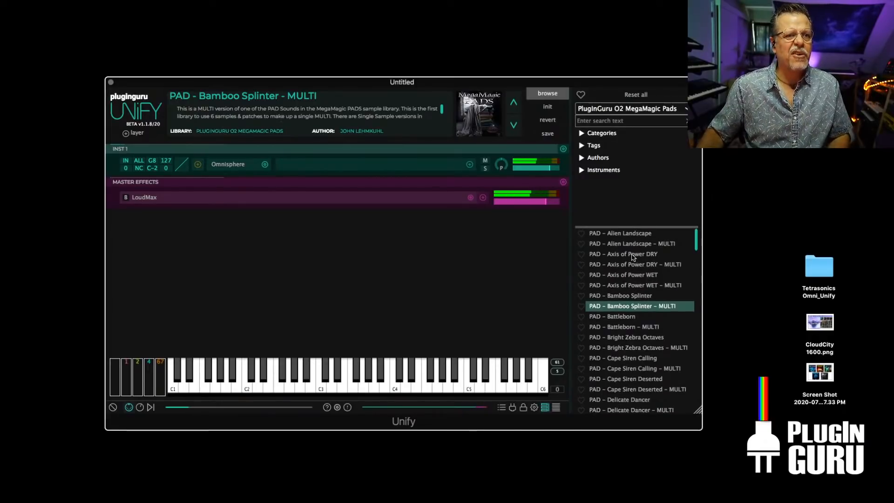
key(Up)
key(Up)
key(Up)
key(Up)
key(Up)
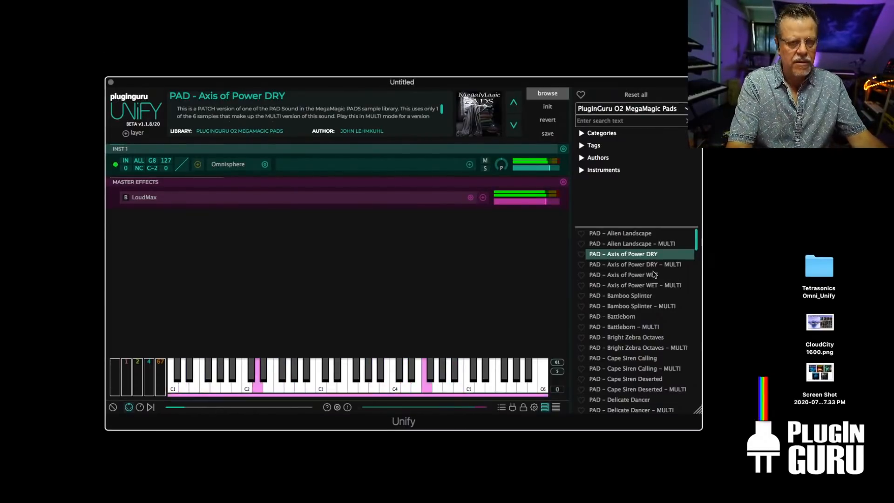
click(643, 265)
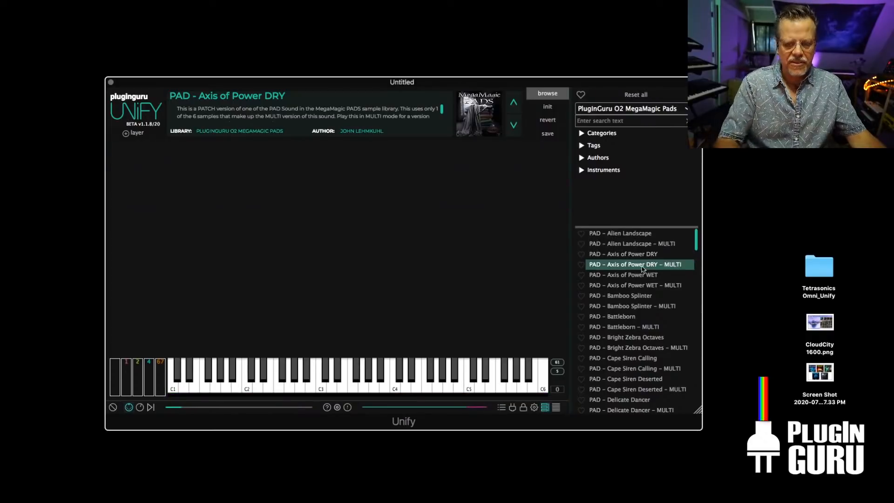
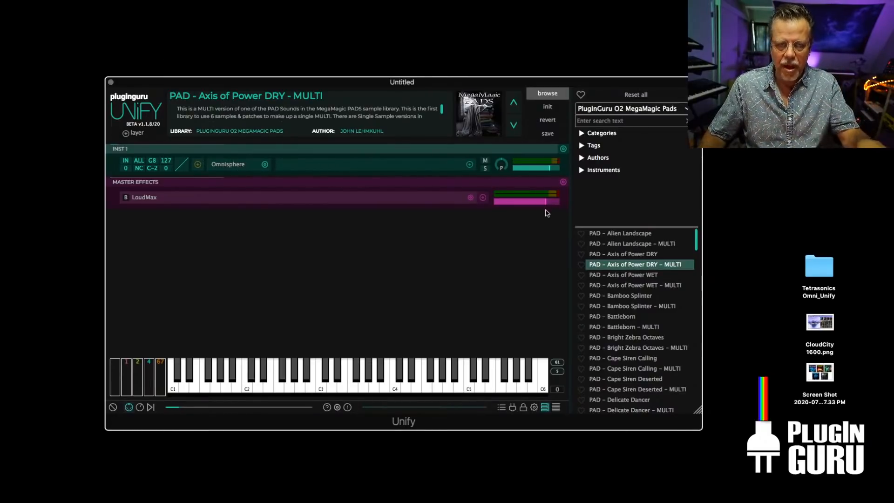
Audition PAD - Sleeping Skeletons and PAD - Spiteful Spirit DRY, each in its single and MULTI versions
scroll(635, 320, down, 3)
scroll(633, 320, down, 8)
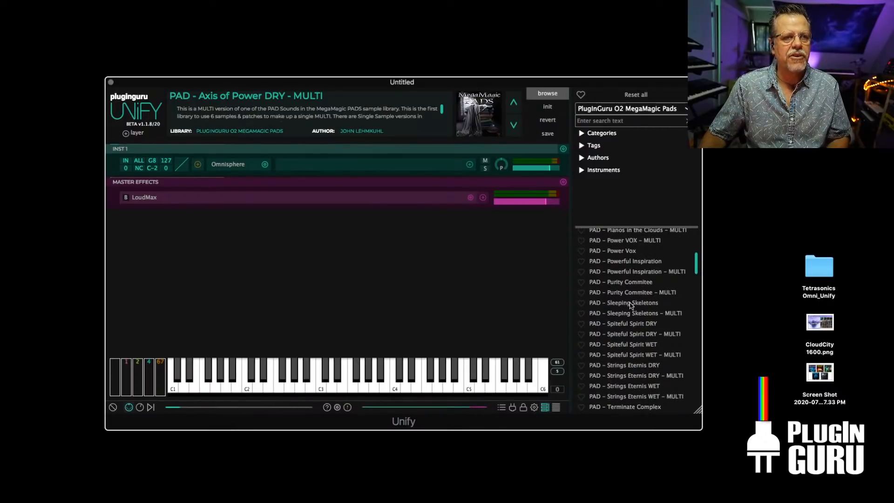
click(631, 305)
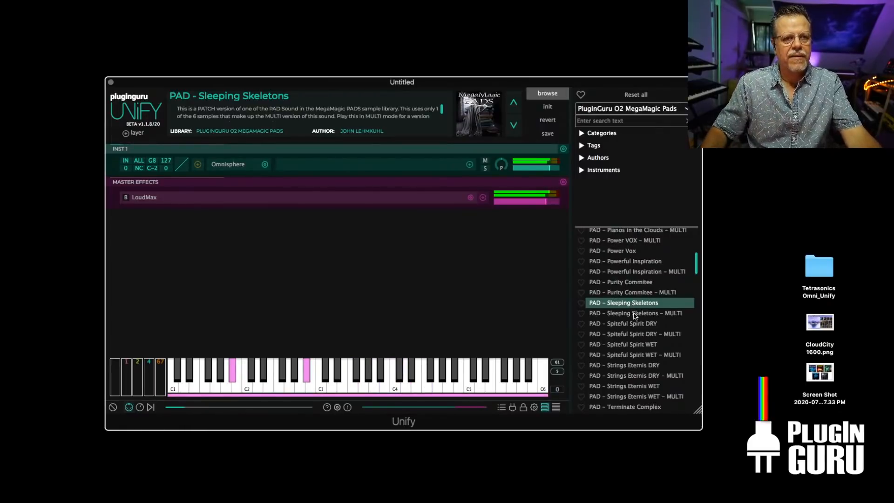
click(633, 317)
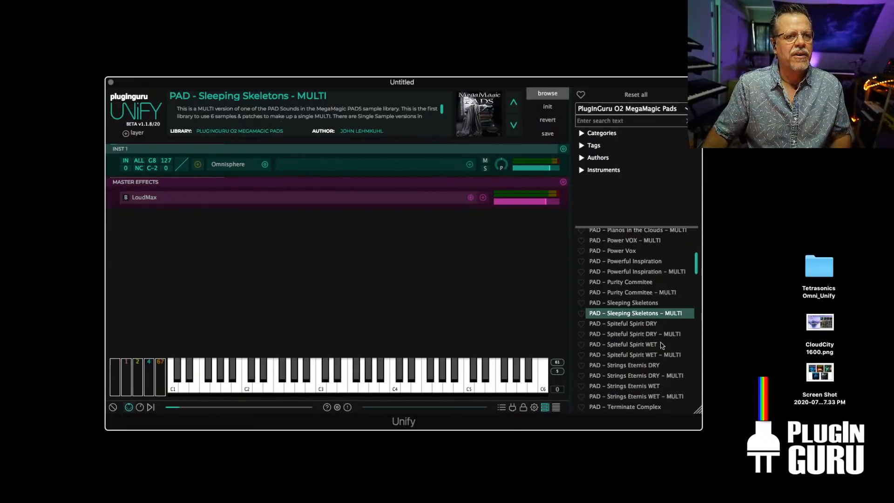
key(Down)
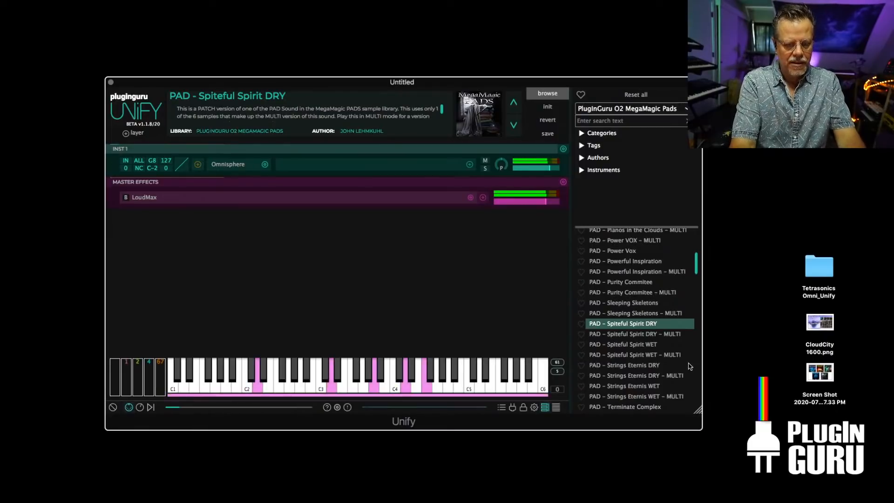
click(649, 336)
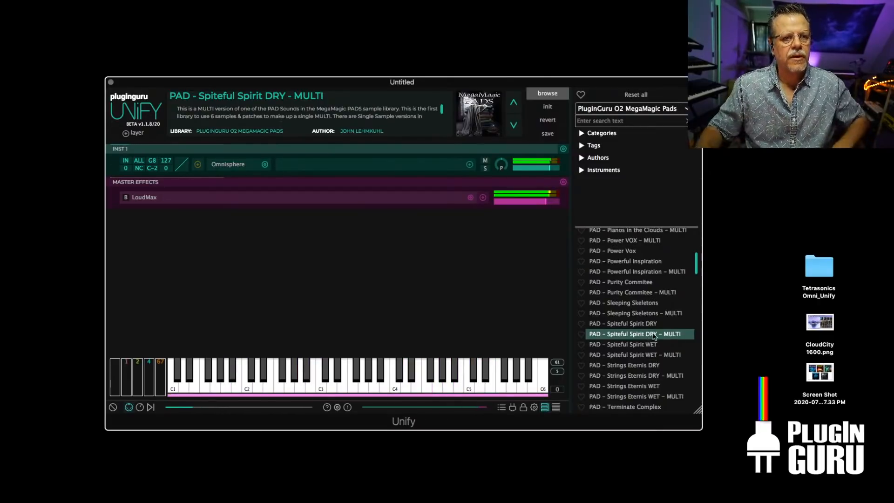
Audition PAD - Cape Siren Calling and its MULTI version from the MegaMagic Pads library
scroll(652, 347, down, 2)
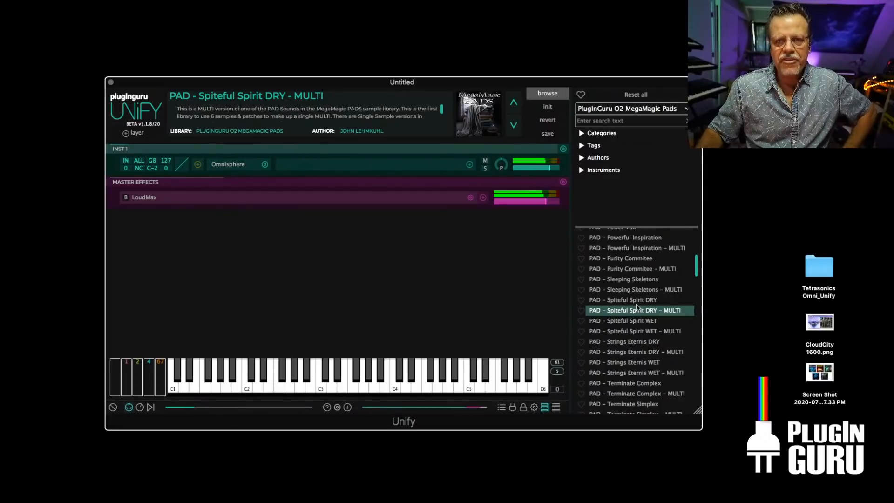
scroll(637, 306, up, 10)
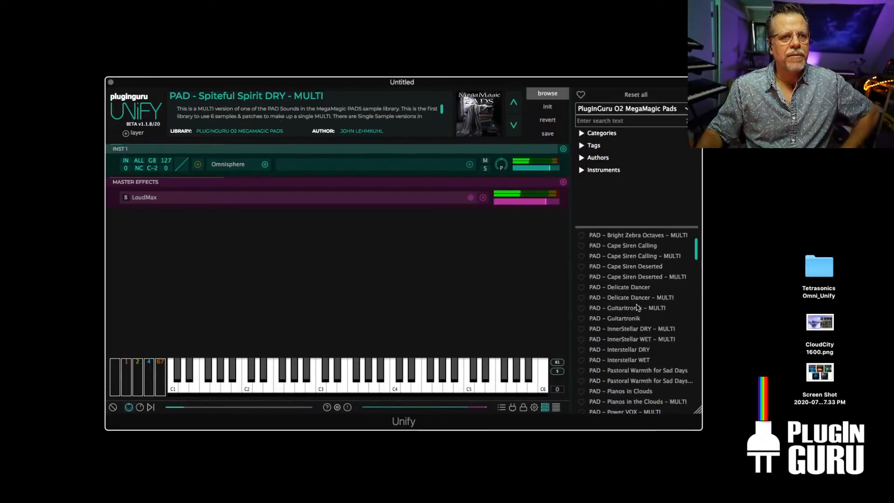
scroll(638, 282, up, 3)
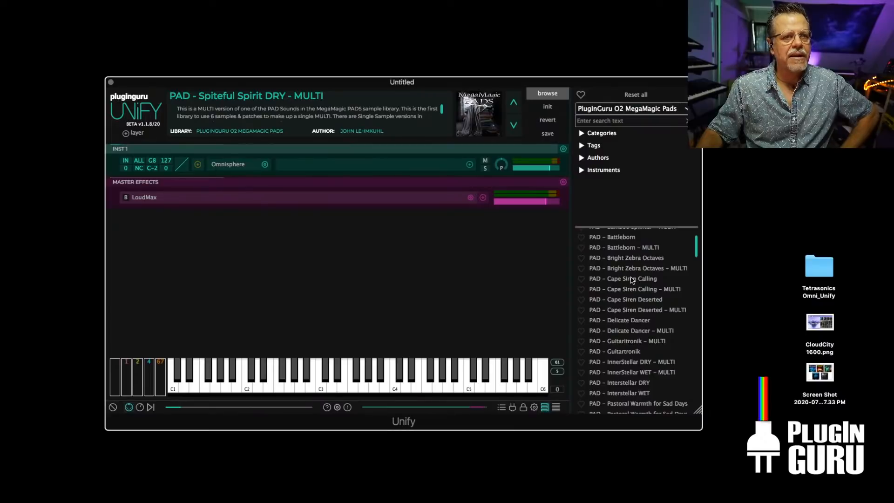
click(666, 283)
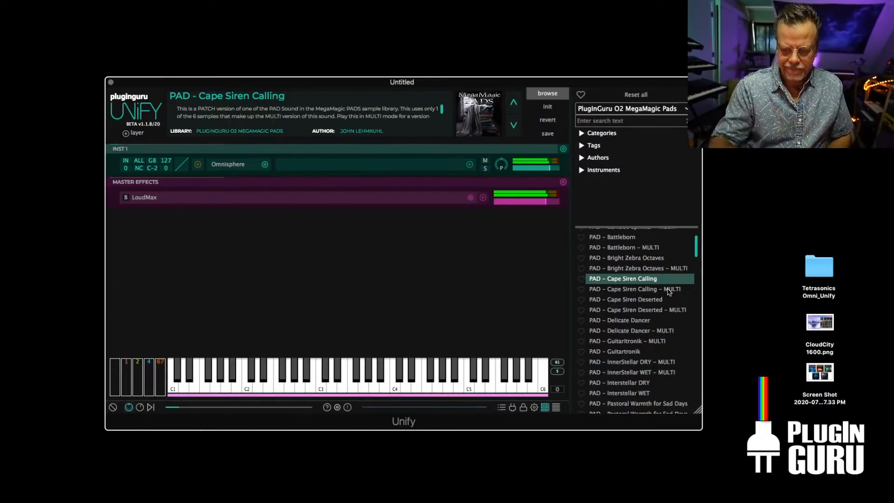
click(628, 289)
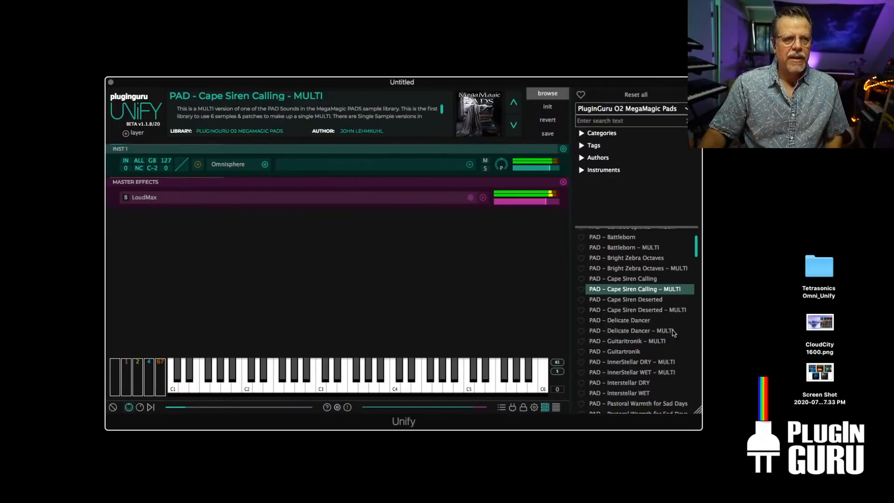
Audition zBPM BASS - Powerfully Simple Pulse and load zBPM DRUM - GuruTronic GT-007 from the tempo-synced patches
scroll(672, 333, down, 20)
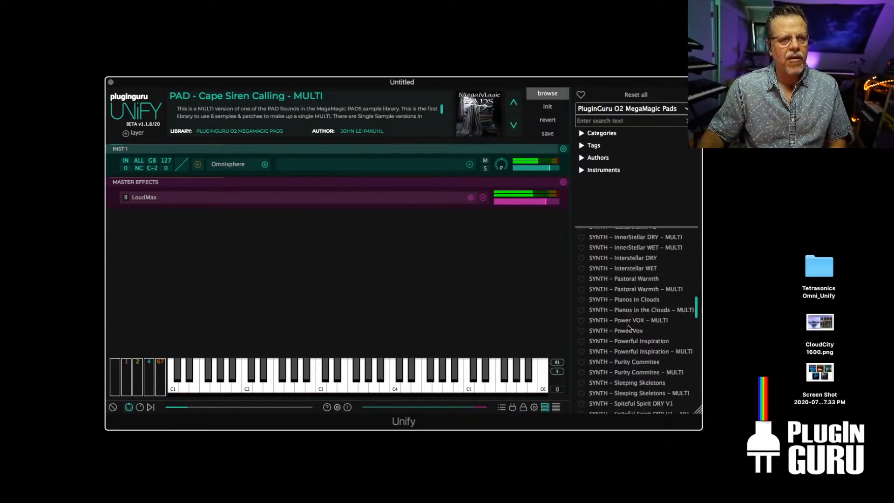
scroll(628, 328, down, 20)
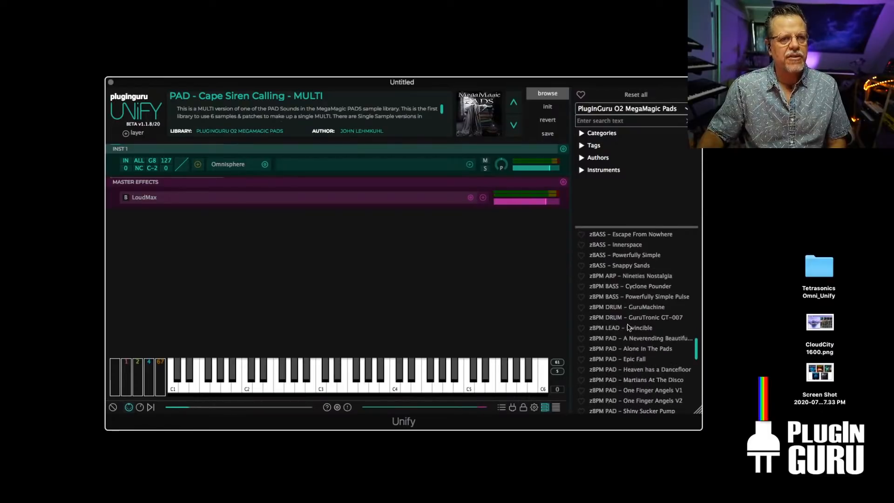
click(638, 297)
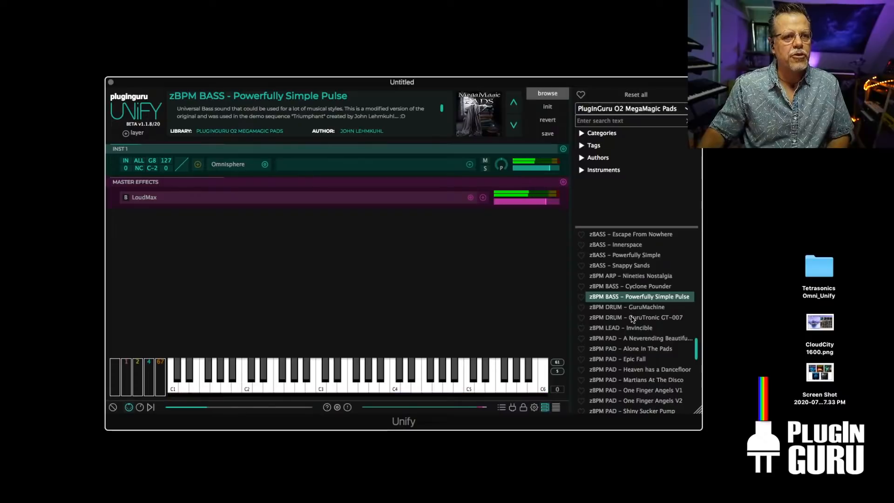
click(633, 318)
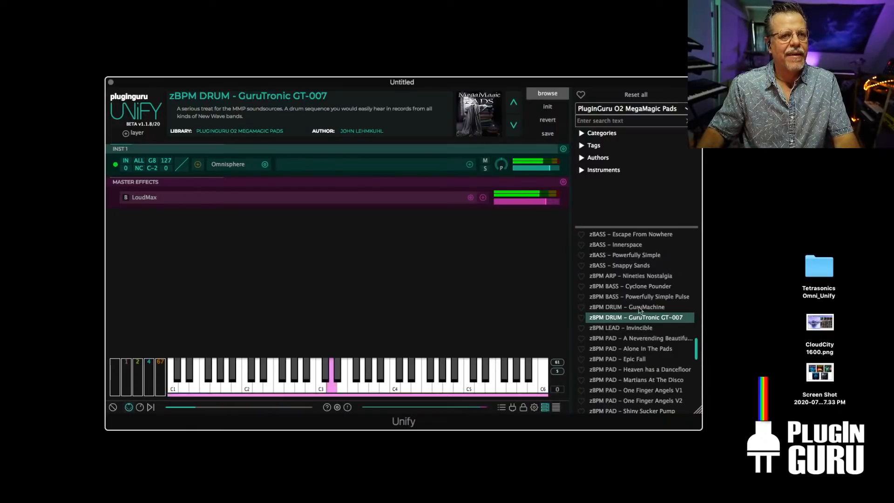
Add zBPM BASS - Cyclone Pounder, zBPM ARP - Nineties Nostalgia and zBPM PAD - Martians At The Disco as new Unify layers over the drum patch
right_click(642, 286)
click(619, 251)
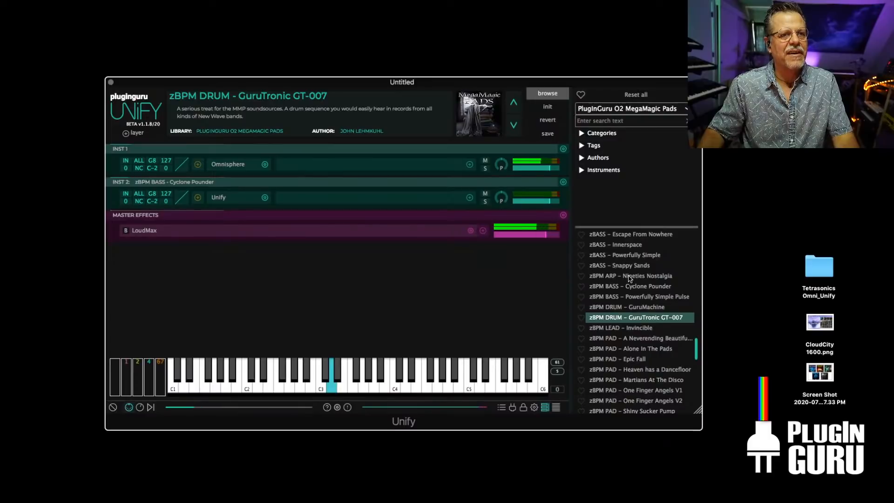
right_click(629, 278)
click(600, 248)
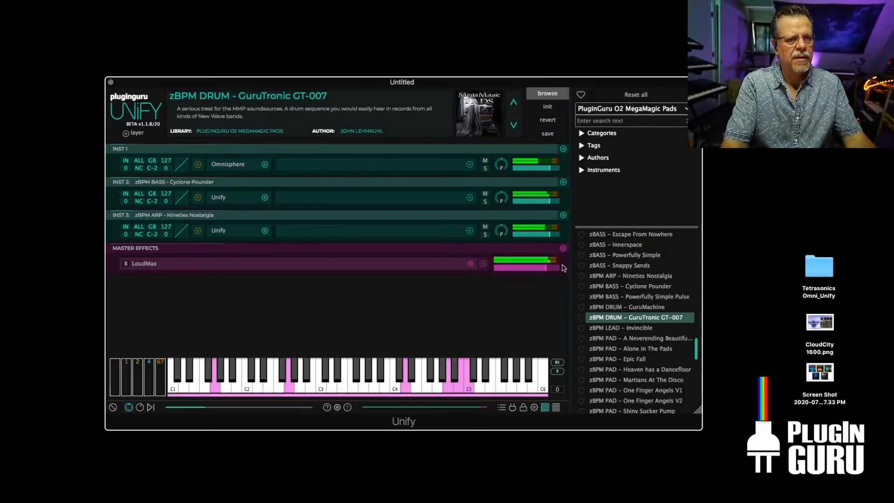
right_click(636, 381)
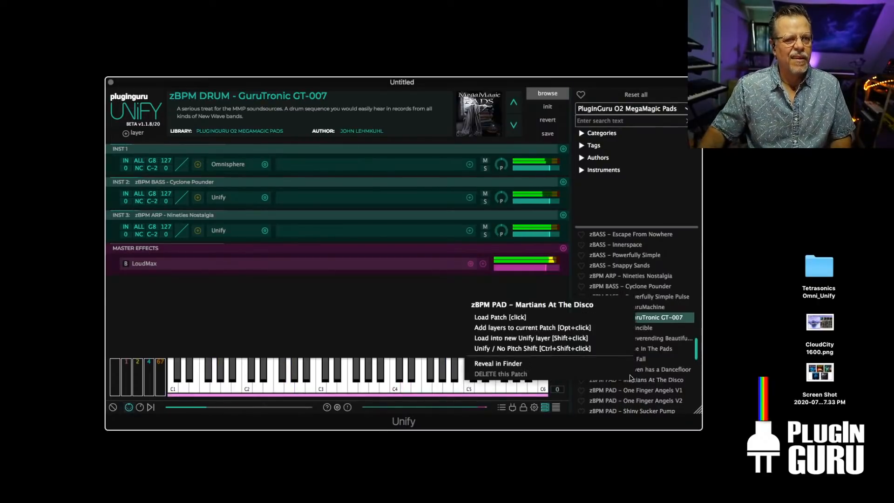
click(538, 338)
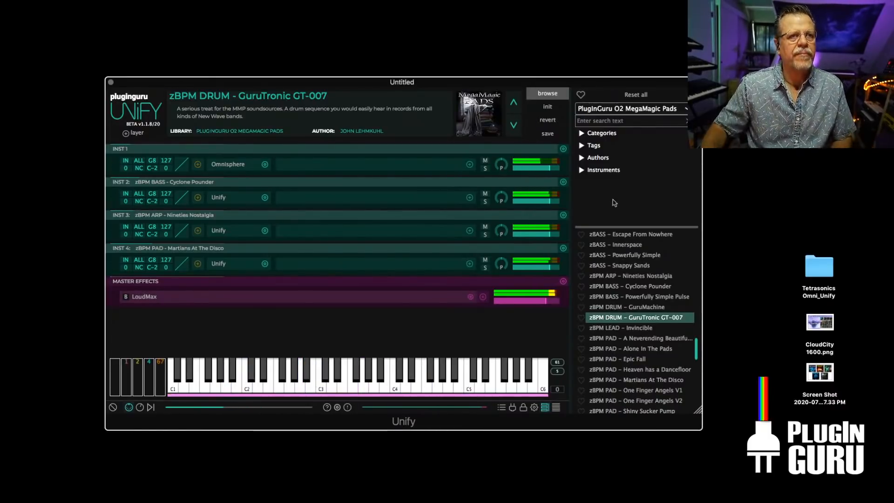
Add PAD - Infection Pad AB from the Unified - Obsession library as a new Unify layer and lower its mix level
click(624, 112)
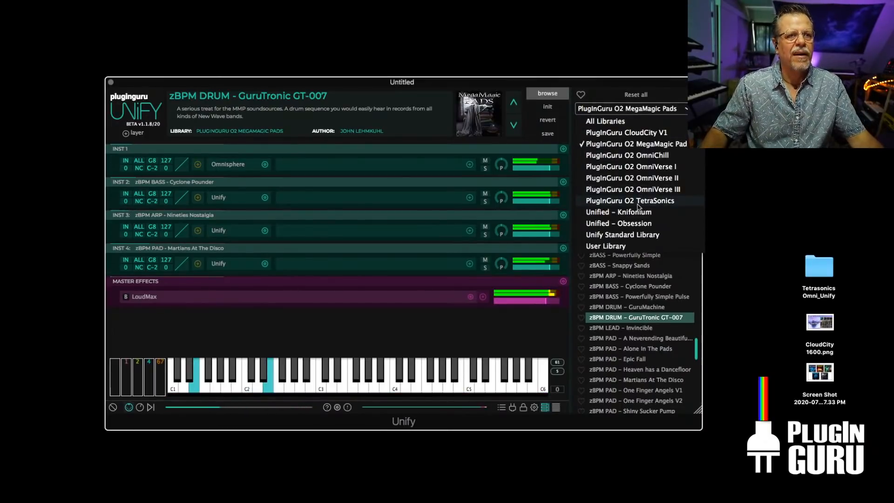
click(629, 224)
scroll(616, 339, down, 15)
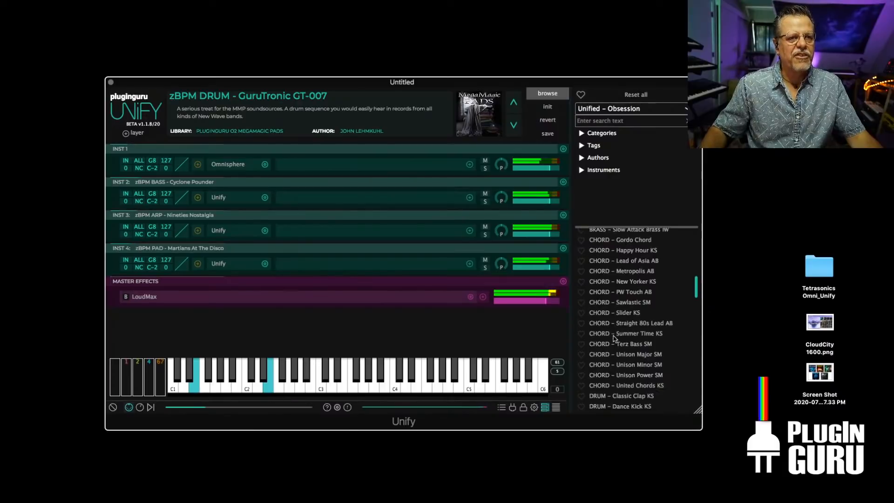
scroll(619, 333, down, 20)
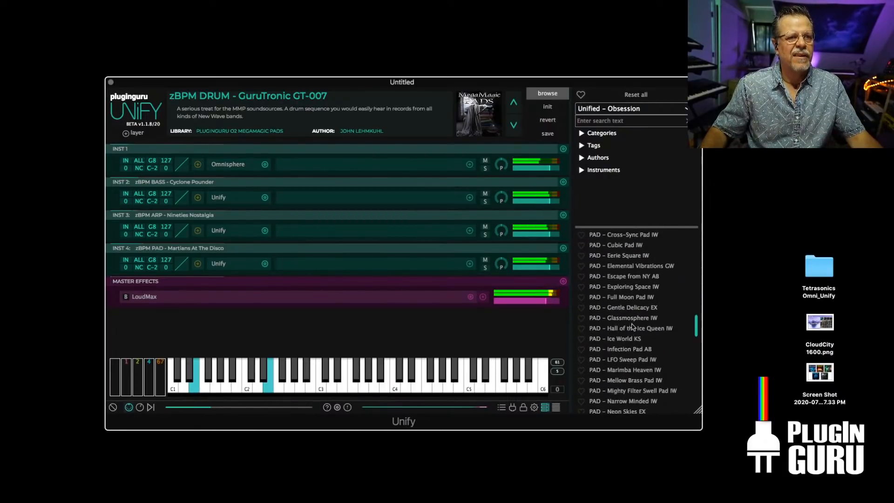
right_click(623, 350)
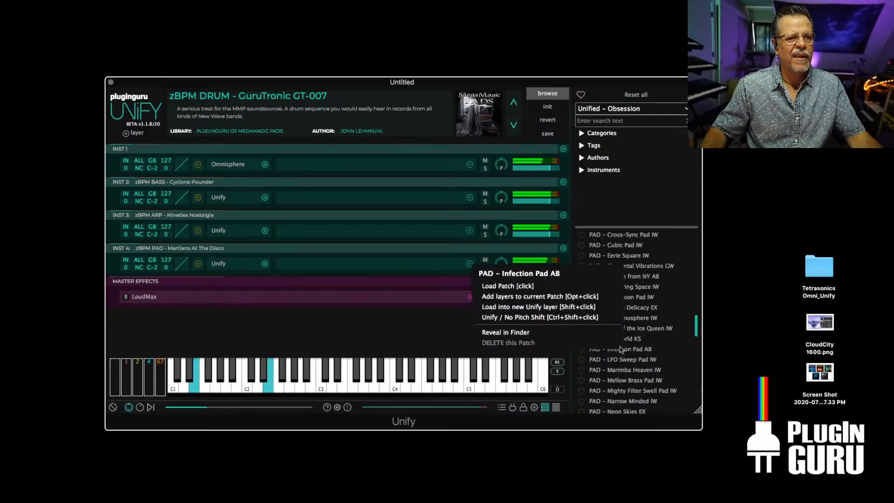
click(547, 307)
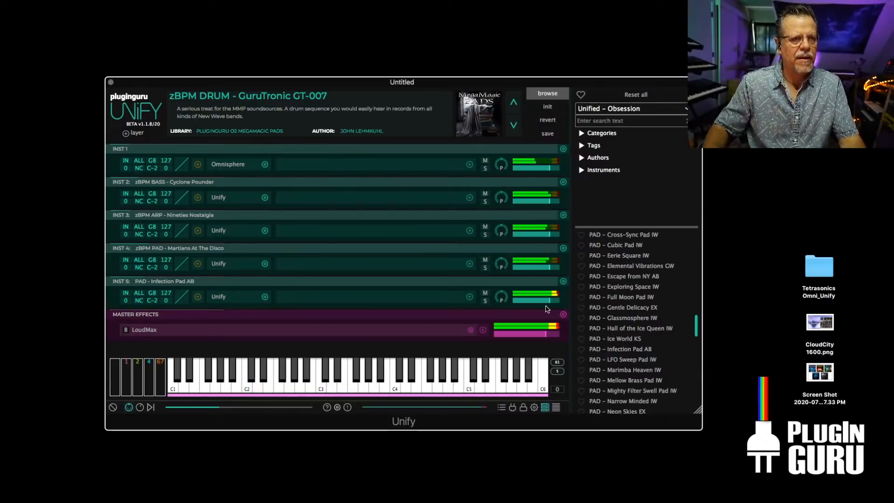
mouse_move(547, 302)
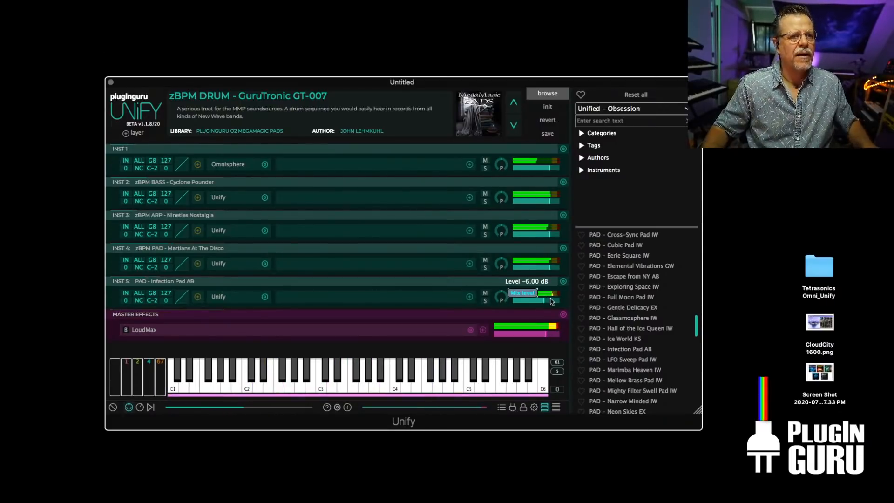
drag(551, 302, 546, 304)
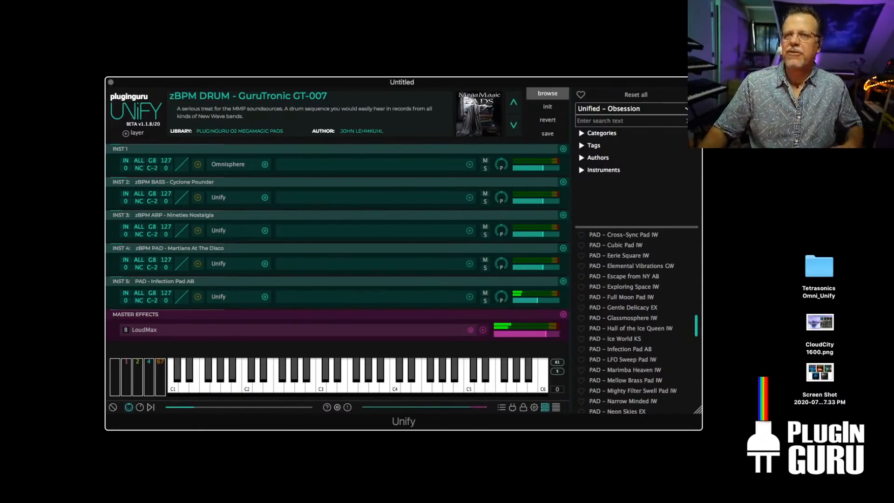
Initialize the Unify patch and swap the Sine Wave Synth for Omnisphere from the favorite instruments
key(super+Tab)
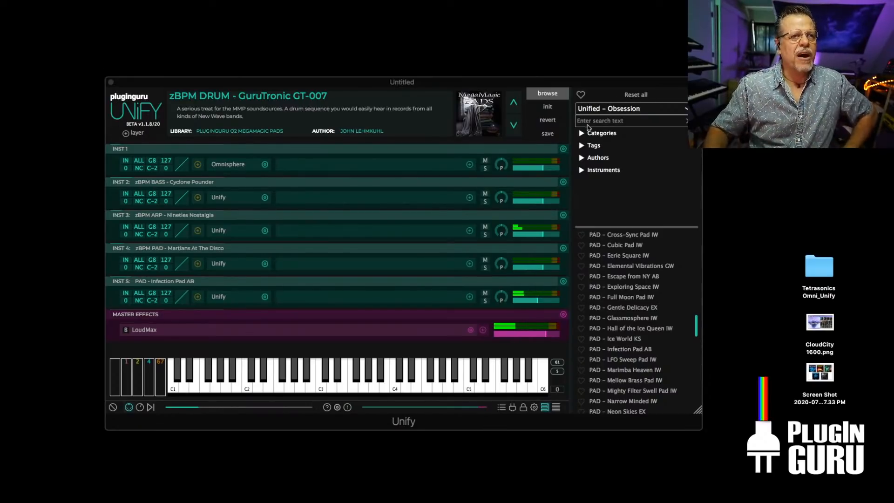
click(548, 107)
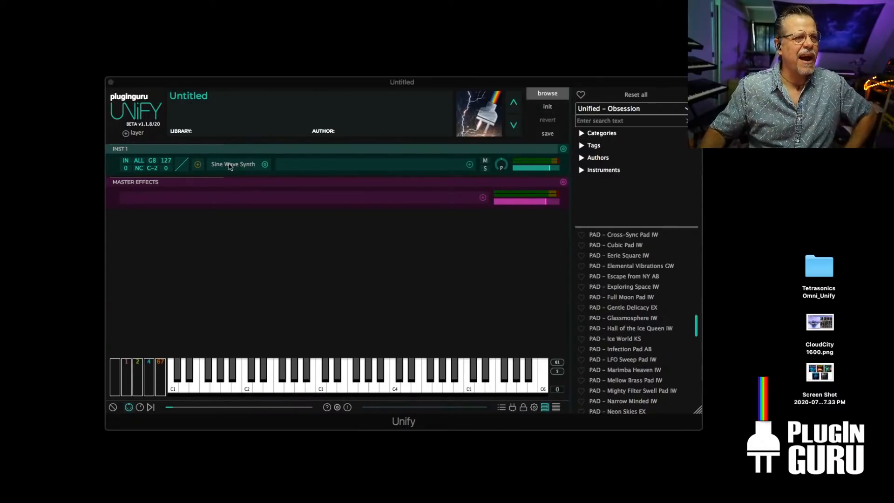
click(264, 164)
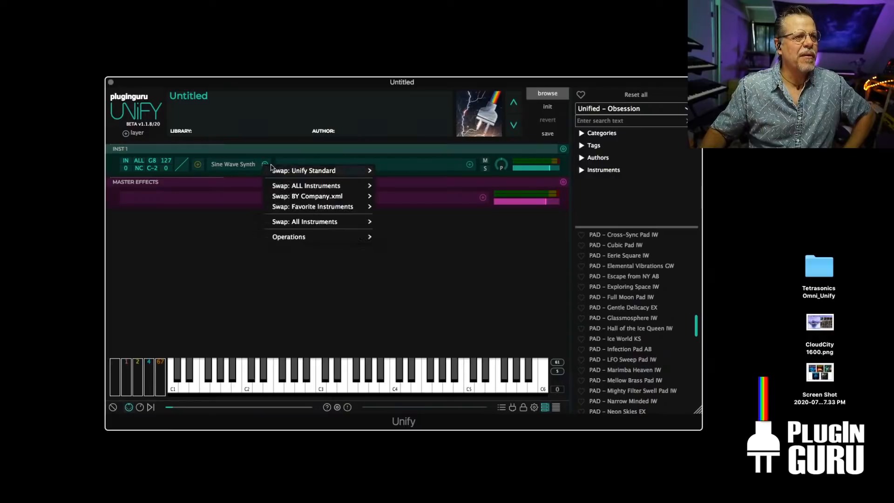
mouse_move(289, 208)
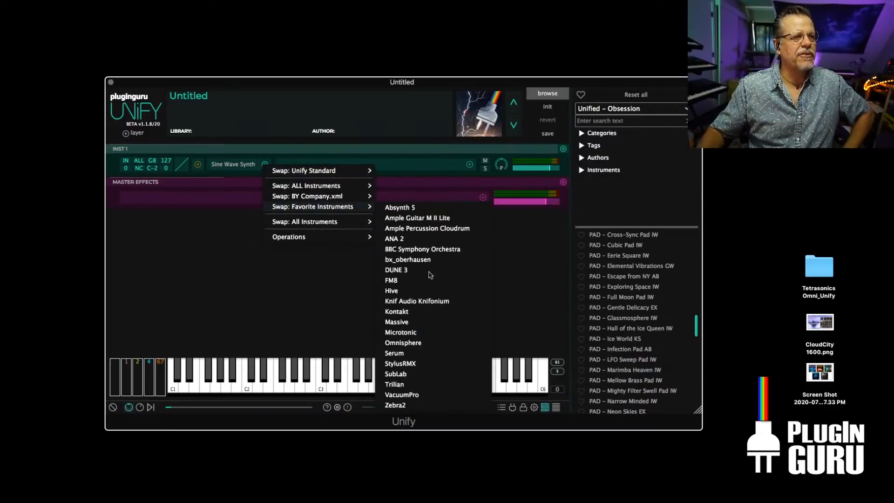
click(410, 343)
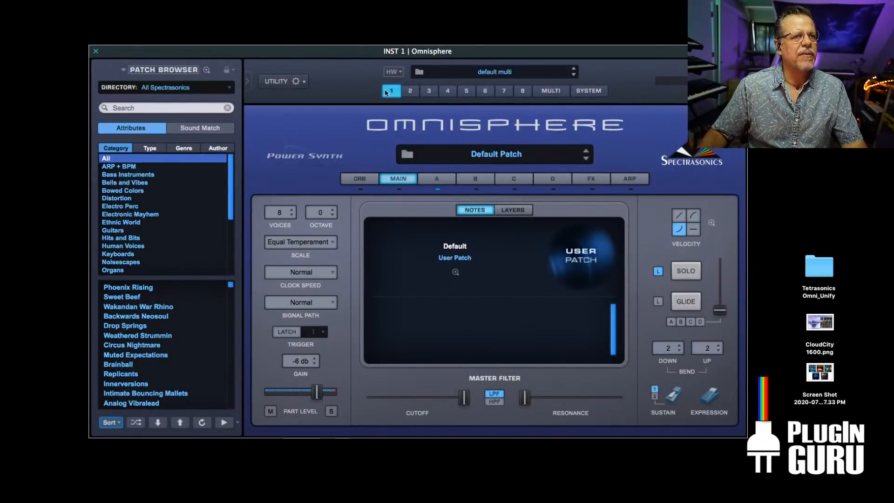
Reshape layer A's amp envelope with a gradual attack, a slow decay to a high sustain and a longer release
click(438, 180)
click(659, 305)
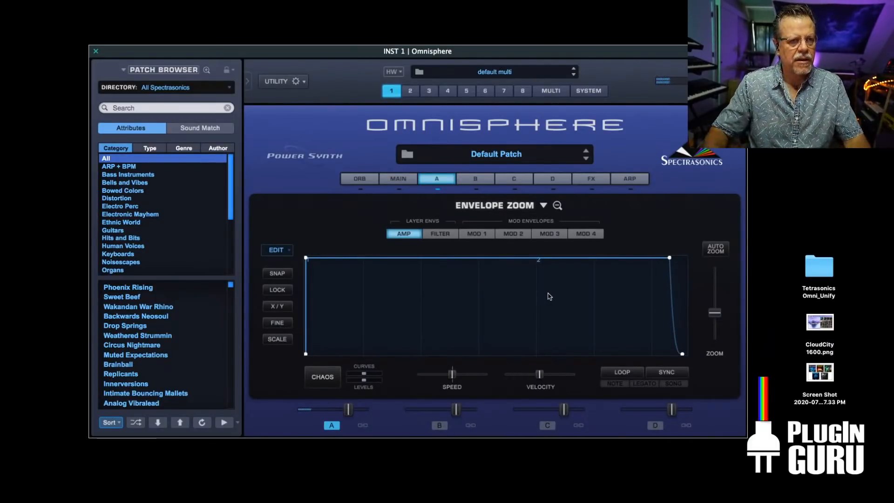
drag(715, 313, 715, 301)
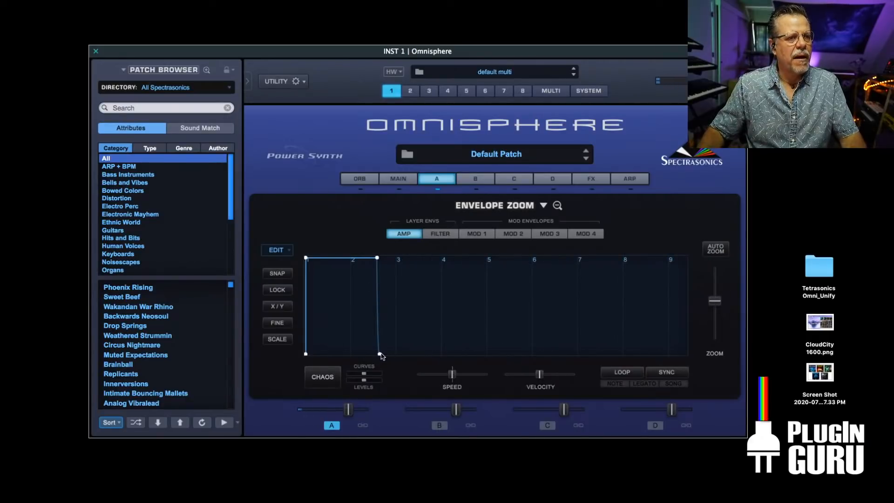
drag(380, 355, 398, 361)
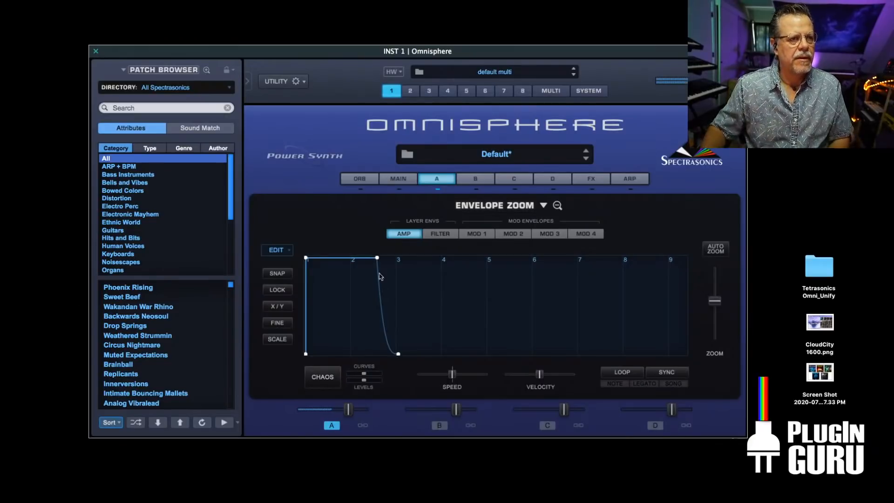
drag(377, 259, 333, 364)
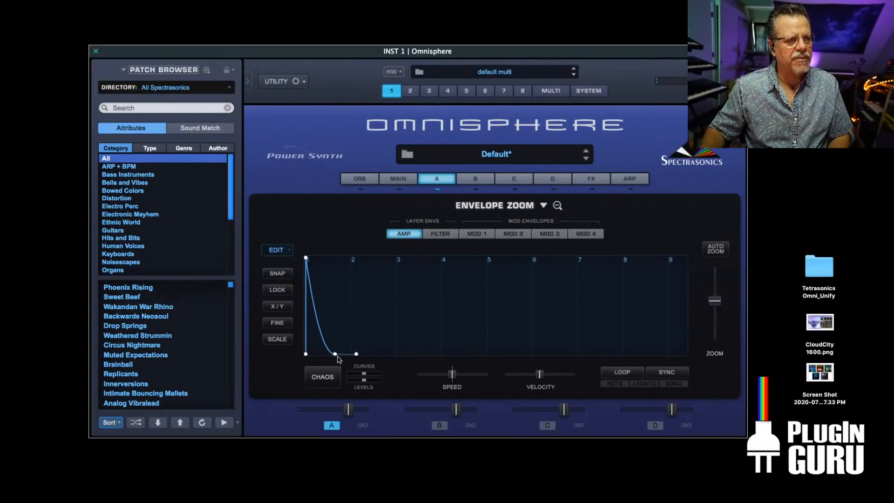
drag(335, 356, 413, 283)
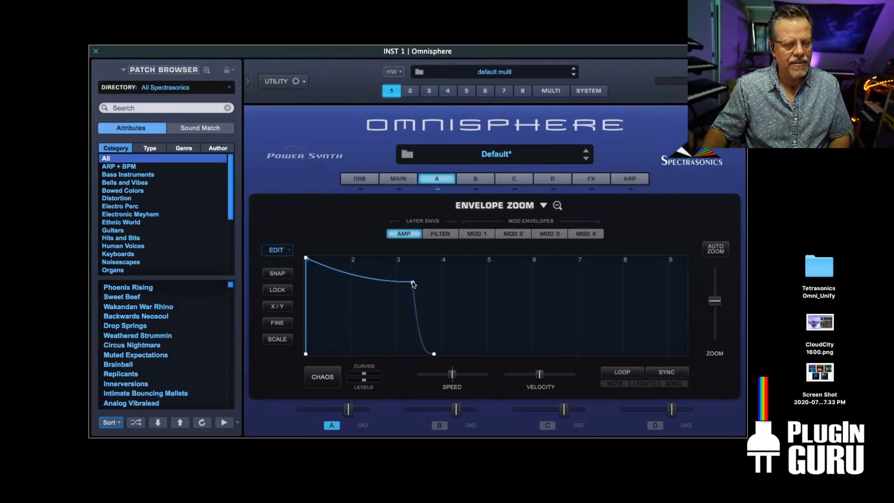
drag(434, 356, 465, 365)
drag(308, 263, 353, 261)
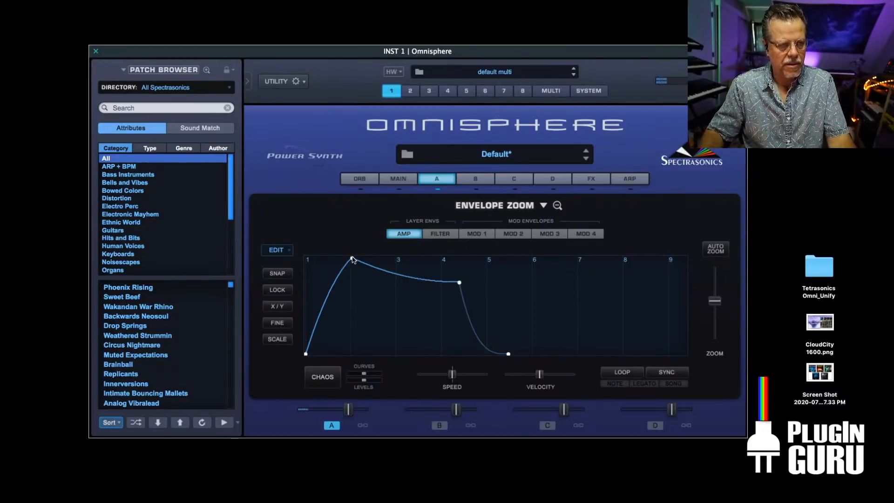
Enable layer A's Basic 12db Lowpass filter, turn its envelope amount down to minimum and trim the cutoff
click(430, 185)
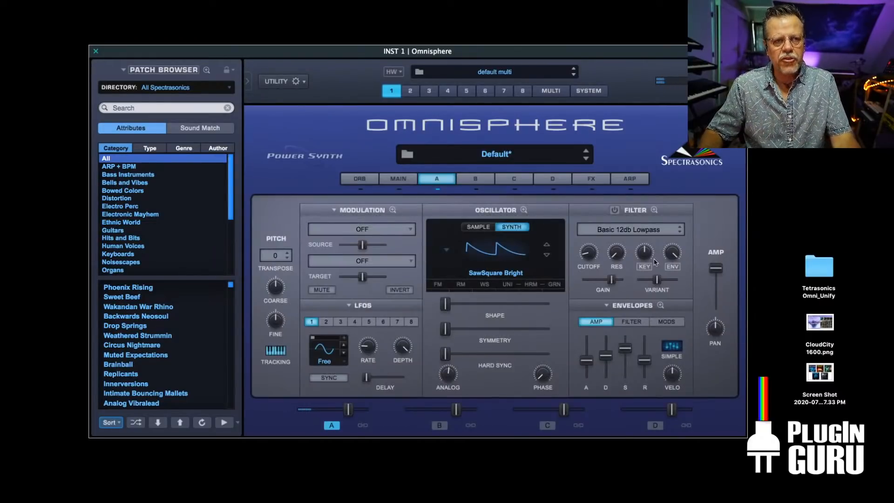
click(615, 213)
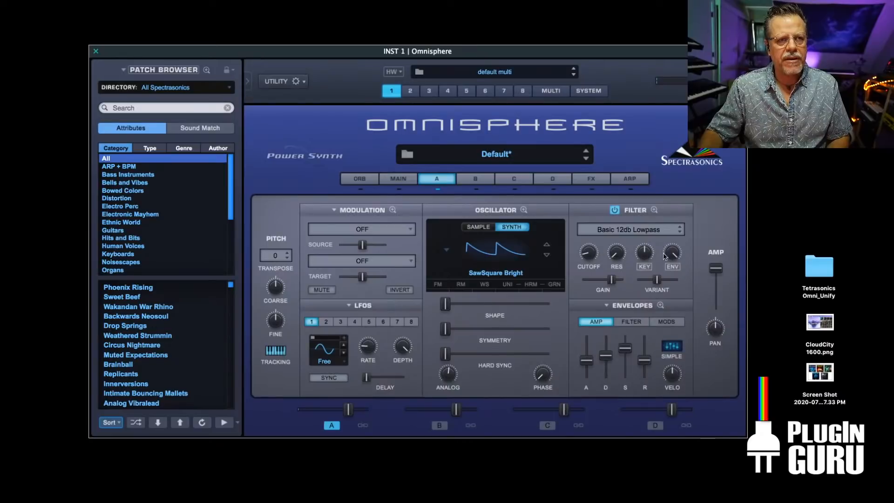
drag(667, 254, 663, 358)
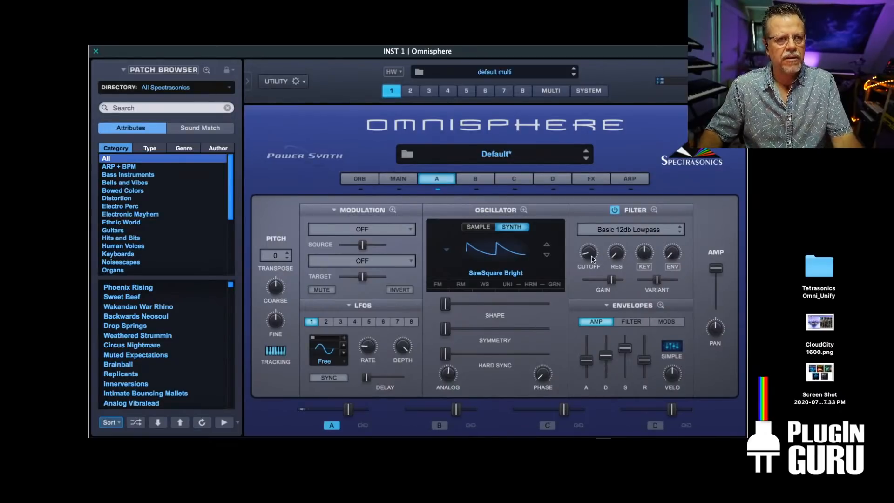
drag(587, 254, 586, 255)
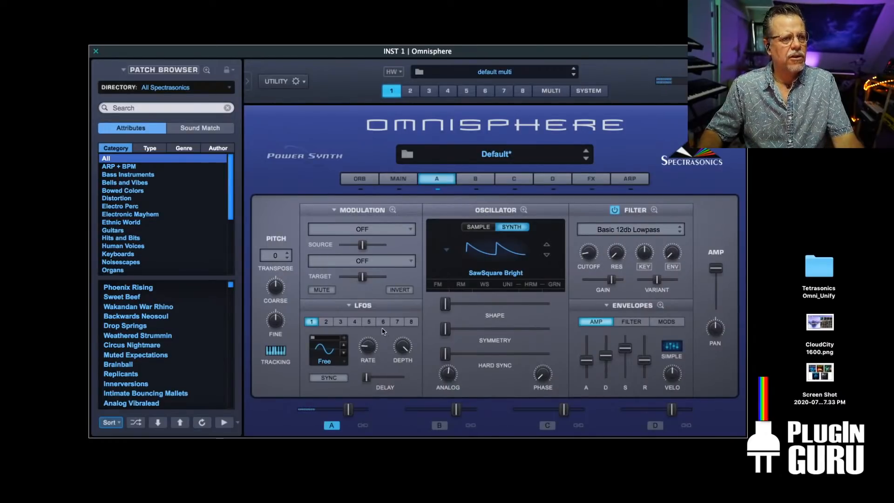
Modulate layer A's fine pitch with LFO1, reducing the LFO depth and raising its rate
right_click(275, 321)
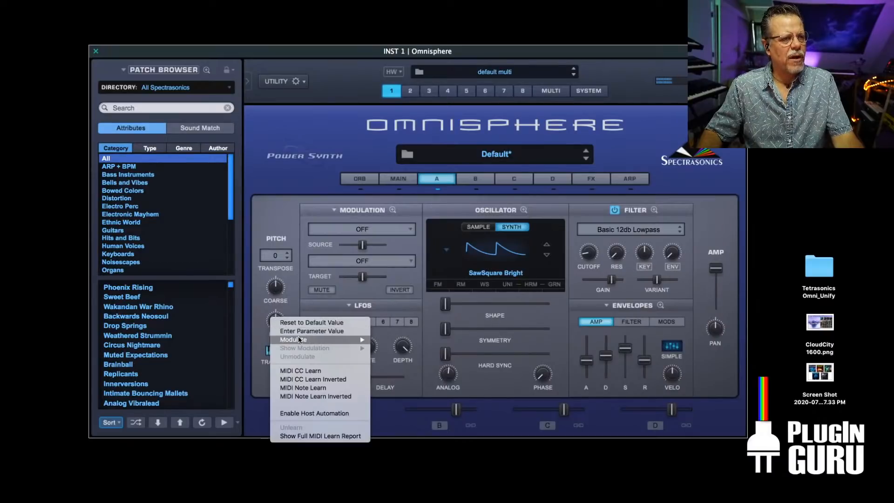
mouse_move(299, 340)
click(404, 341)
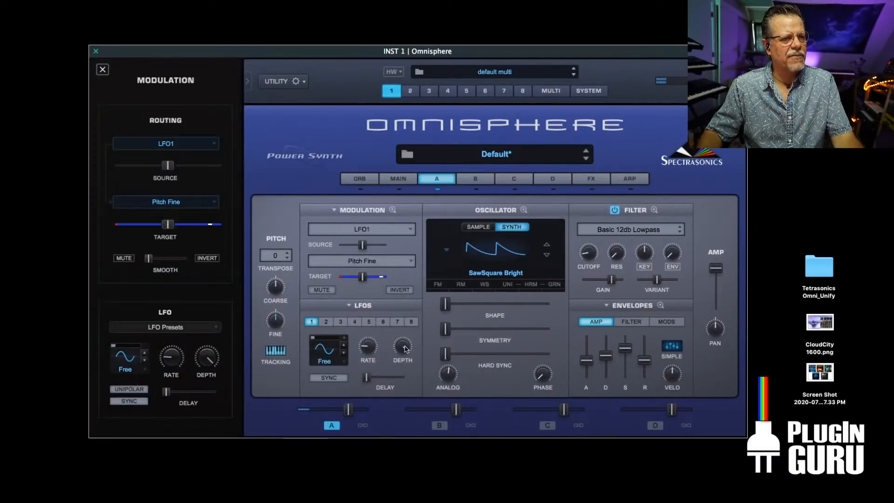
mouse_move(404, 349)
mouse_down()
mouse_move(404, 361)
mouse_move(375, 323)
mouse_move(401, 358)
mouse_move(400, 372)
mouse_up()
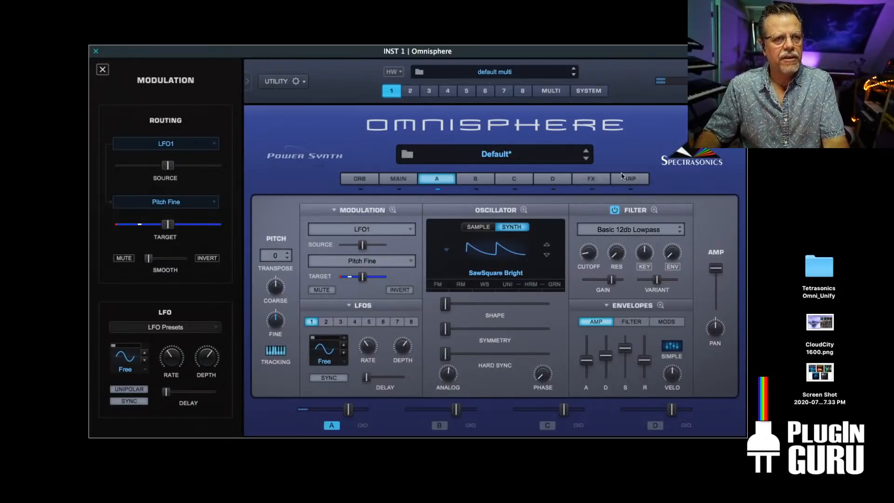
Insert a BPM Delay X2 into the first effect slot of layer A
click(592, 179)
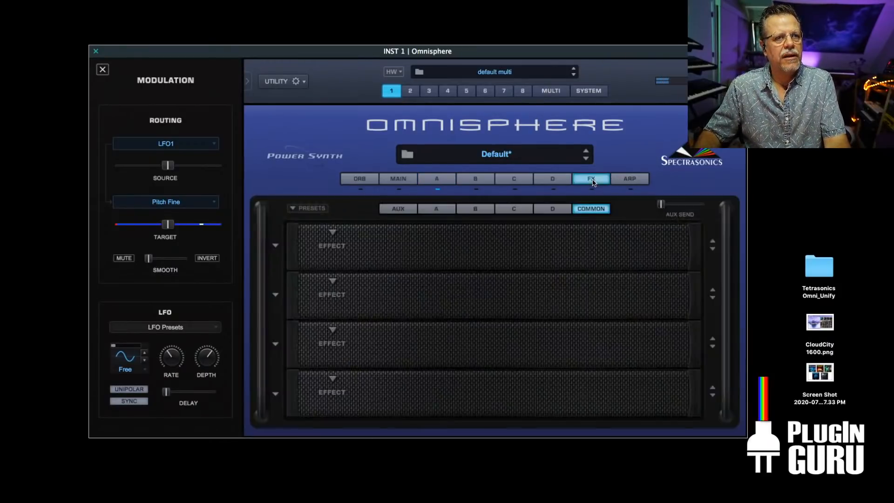
click(436, 209)
click(333, 232)
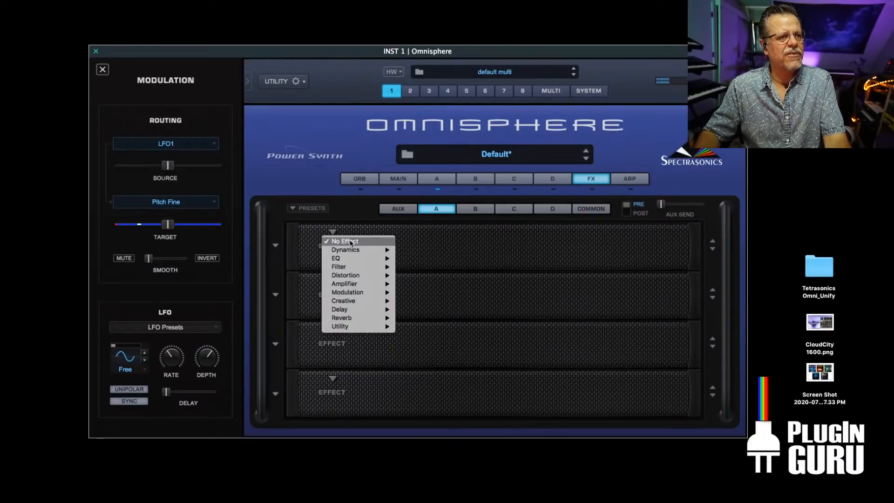
mouse_move(343, 311)
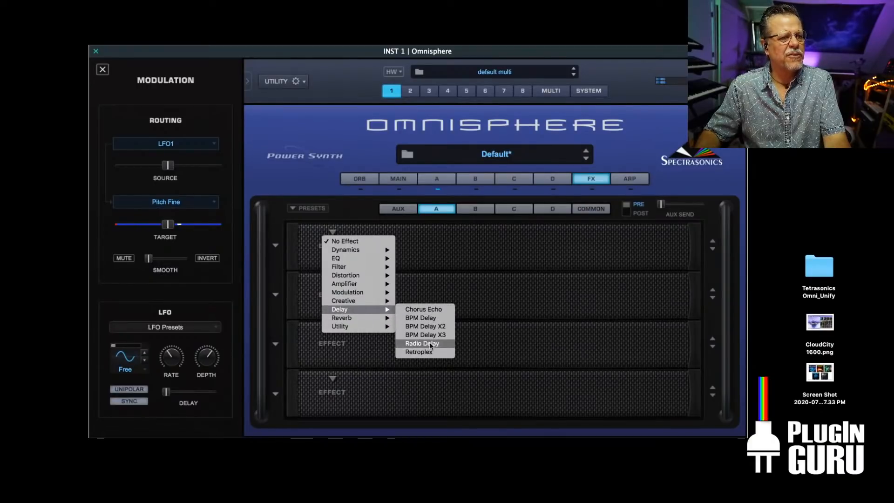
click(429, 327)
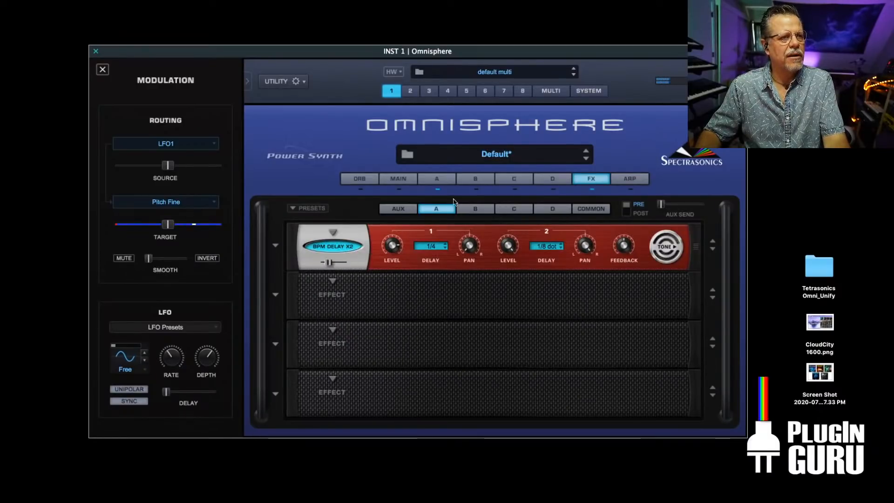
Reduce the depth of layer A's LFO1 to 0.250
click(436, 180)
drag(403, 346, 405, 355)
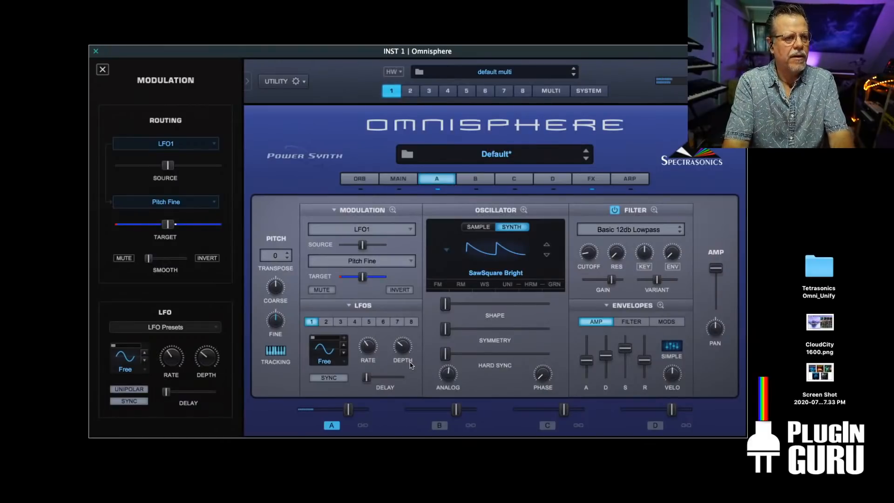
drag(402, 350, 403, 353)
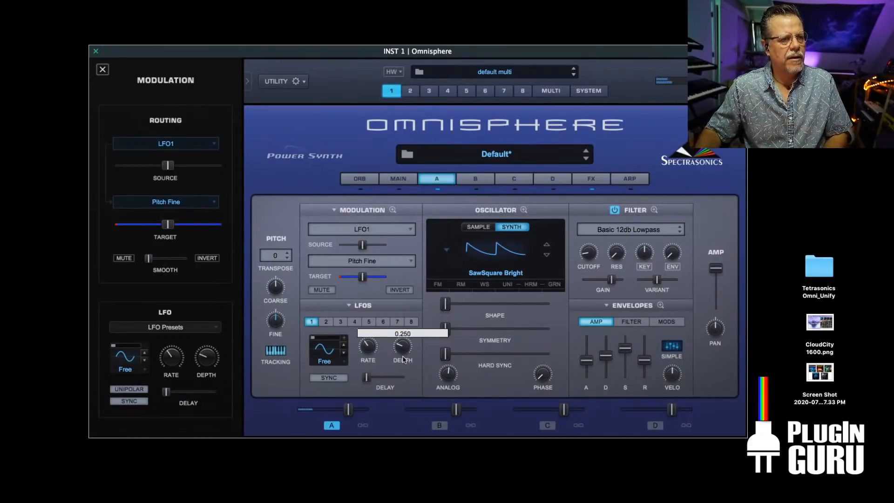
Copy layer A's settings and paste them into layer B of the Omnisphere patch
click(281, 81)
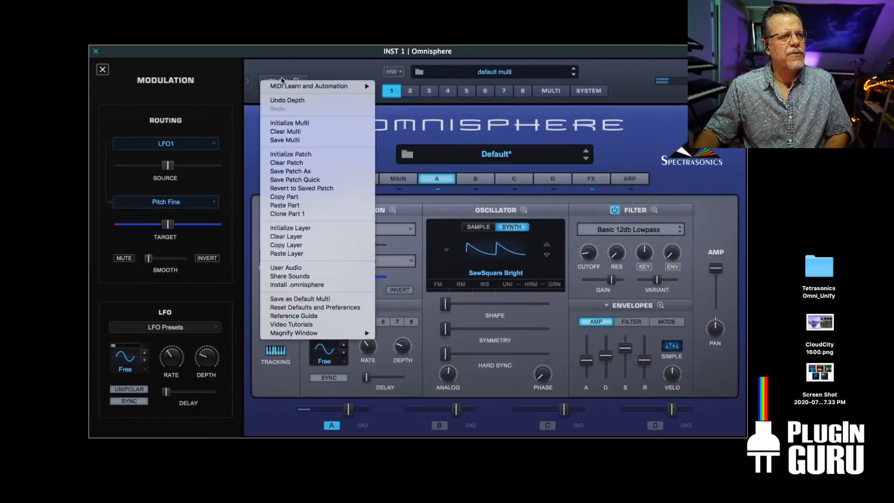
click(309, 246)
click(474, 178)
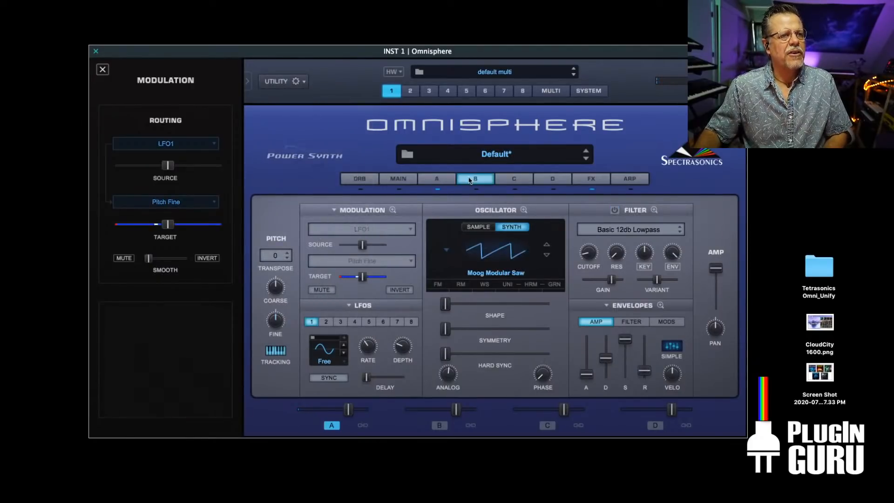
click(291, 82)
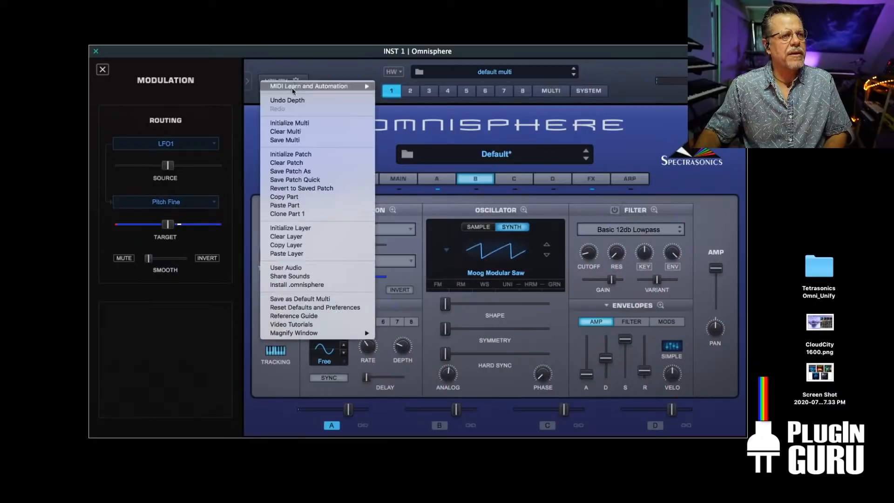
click(299, 253)
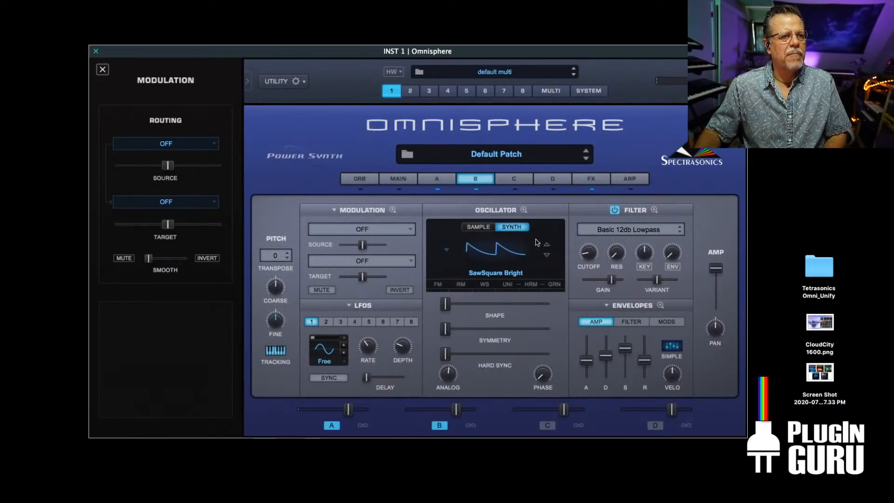
Change layer B's synth oscillator waveform to the classic sawtooth SH-101 Saw
click(515, 261)
mouse_move(482, 311)
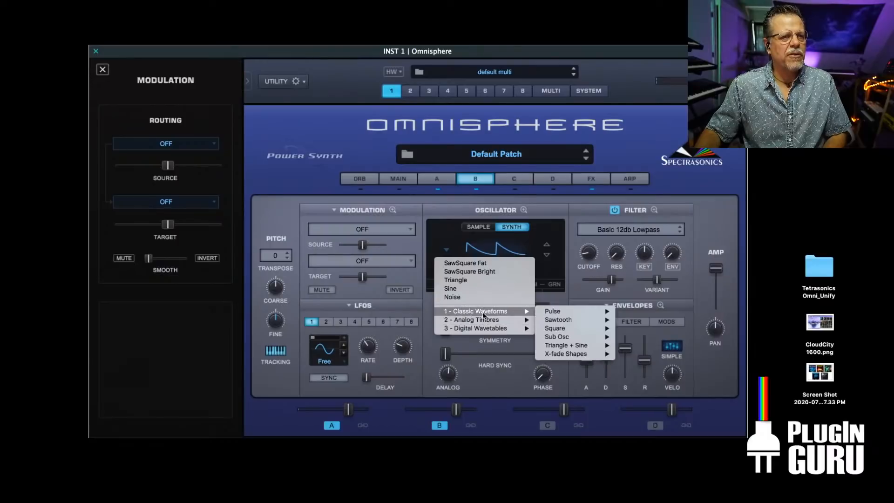
mouse_move(588, 320)
click(651, 372)
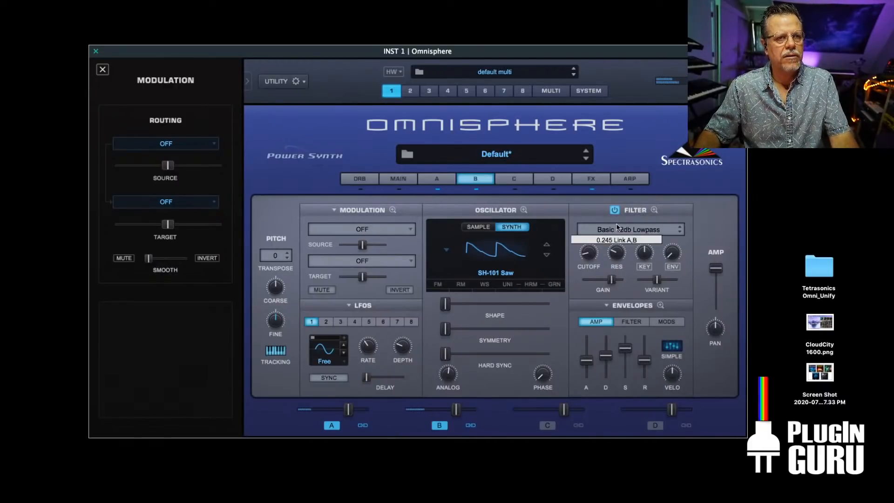
Adjust the filter resonance, filter cutoff and LFO1 depth together for the linked layers A and B
drag(617, 223, 618, 206)
drag(587, 248, 587, 244)
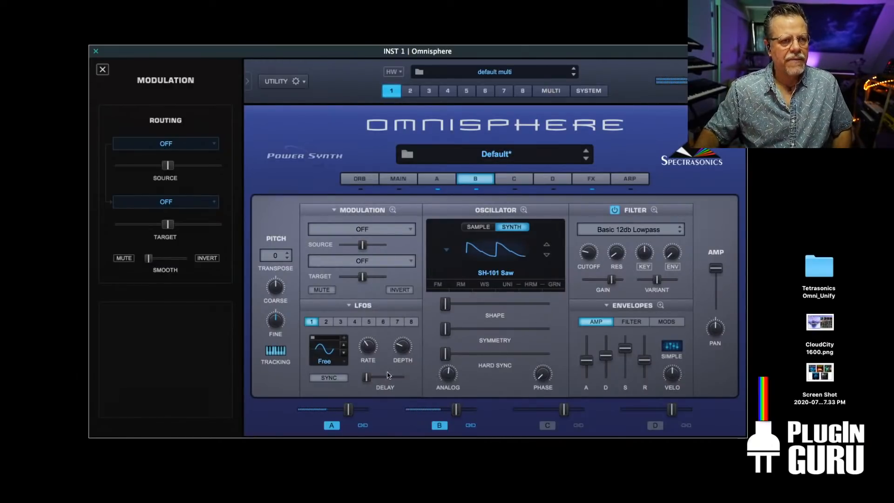
mouse_move(402, 353)
mouse_down()
mouse_move(399, 363)
mouse_move(402, 349)
mouse_up()
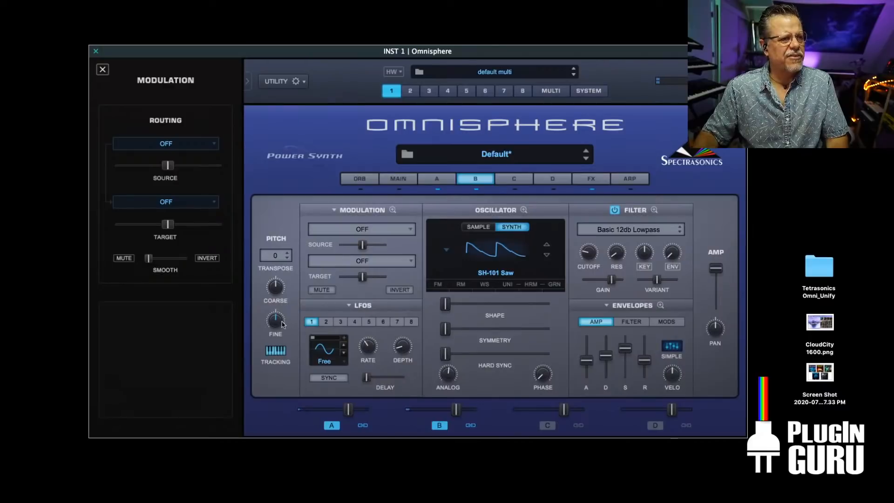
Detune the two layers against each other by setting layer B's fine pitch to 10 cents and lowering layer A's
drag(282, 324, 284, 321)
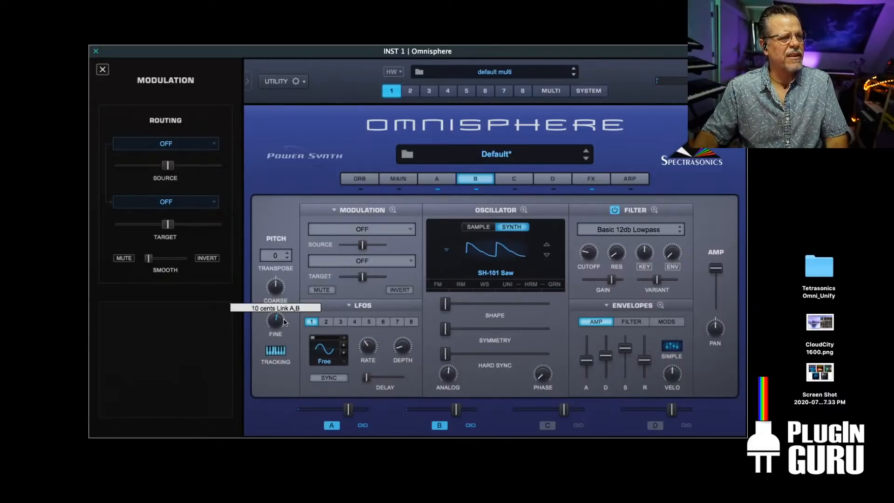
click(441, 181)
mouse_move(281, 329)
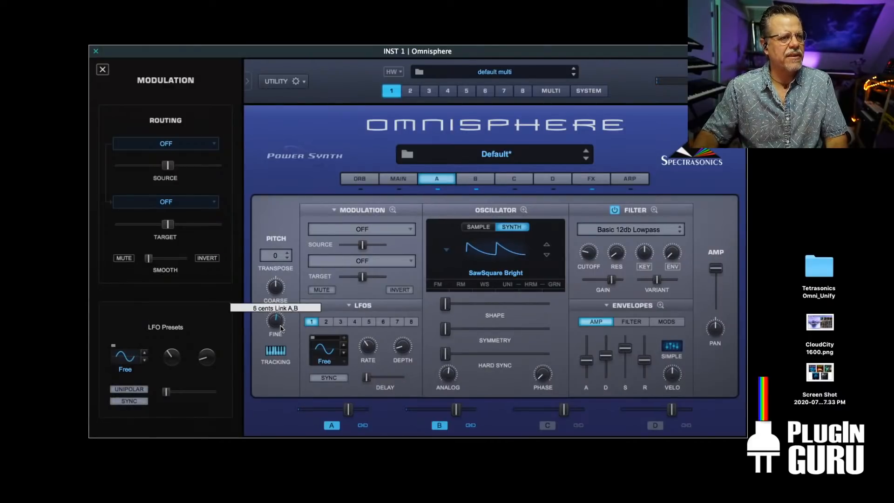
drag(281, 328, 281, 337)
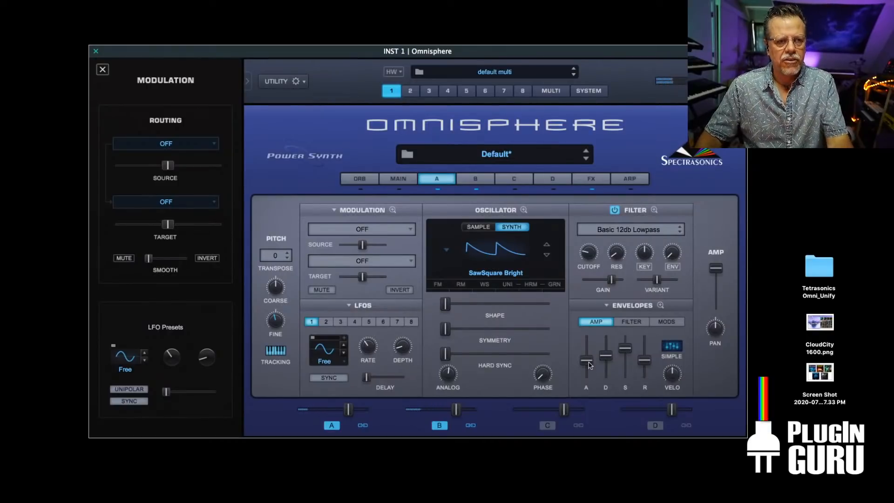
Shape the linked layers with a filter envelope depth of 0.755 and minimum filter sustain, and adjust the amp envelope attack
drag(589, 361, 588, 425)
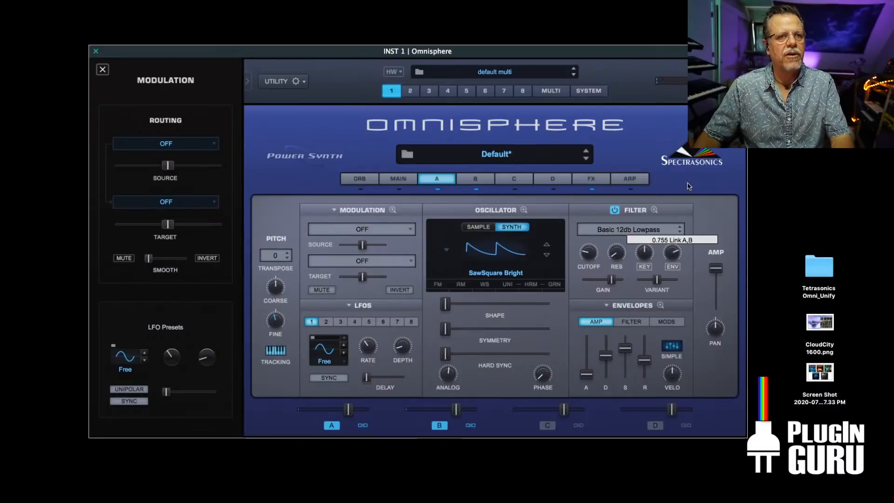
click(630, 322)
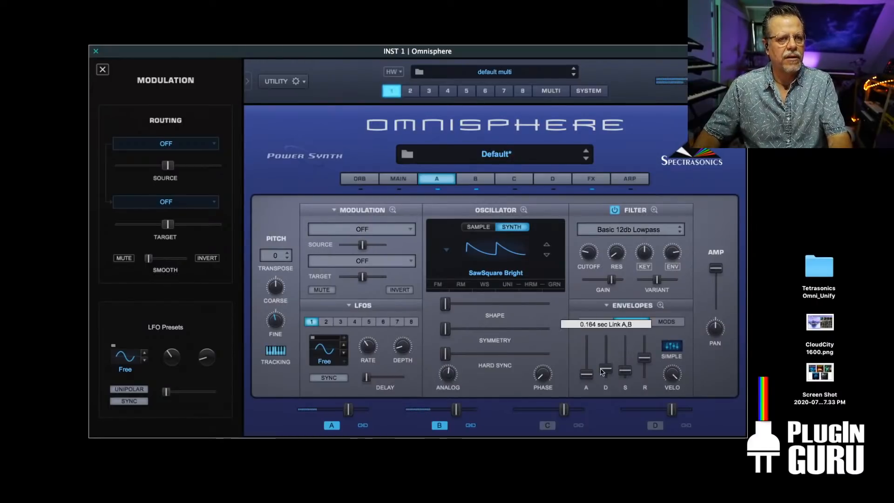
drag(625, 371, 626, 380)
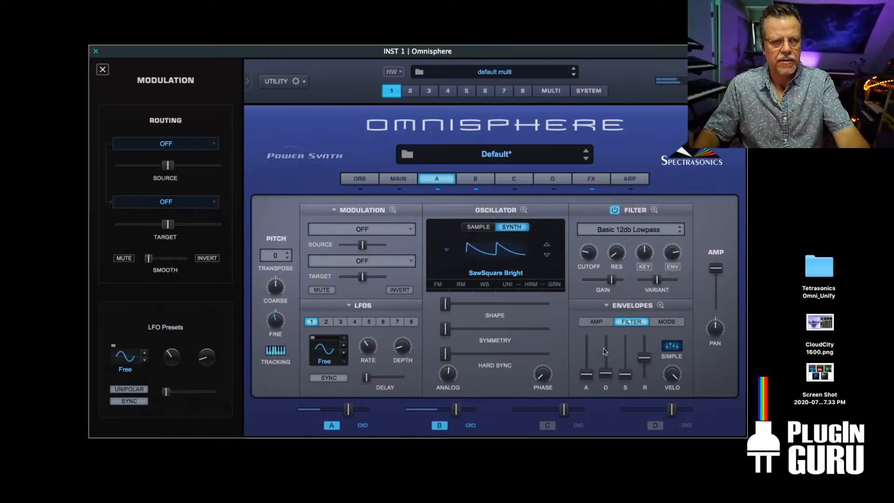
click(596, 321)
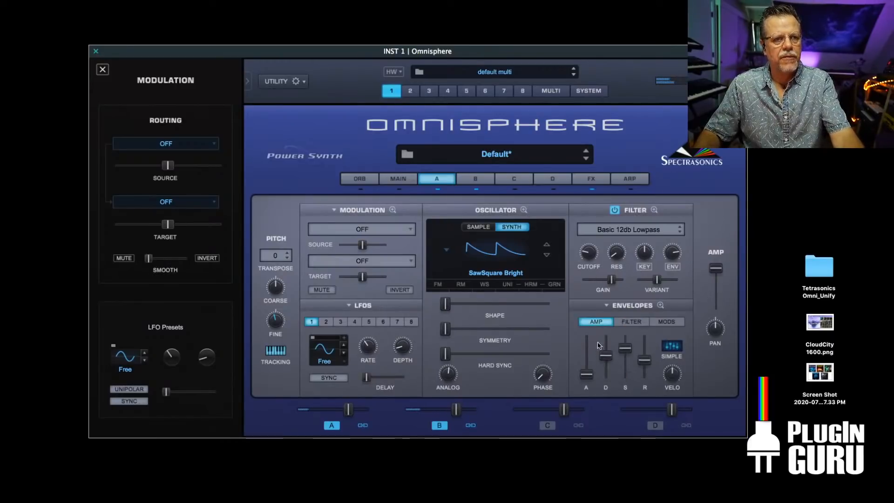
drag(590, 378, 594, 365)
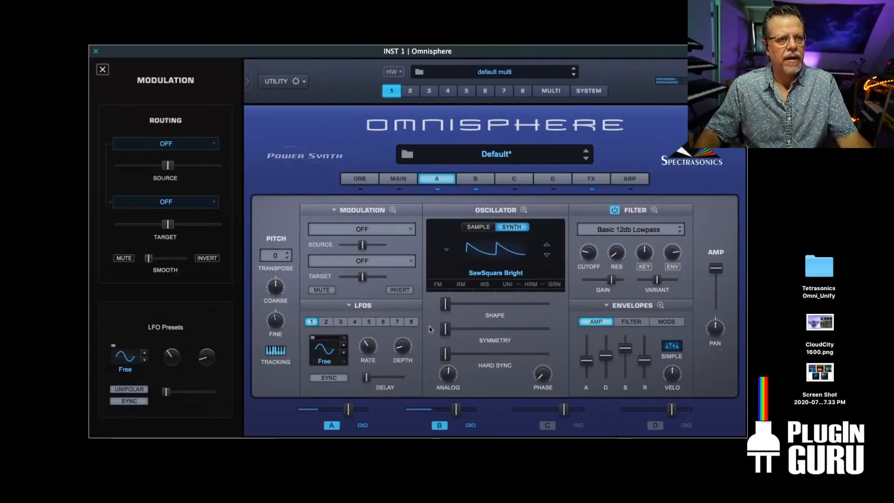
Raise layer A's oscillator hard sync and modulate it with LFO1, setting the modulation source amount to 1.000
drag(446, 354, 500, 357)
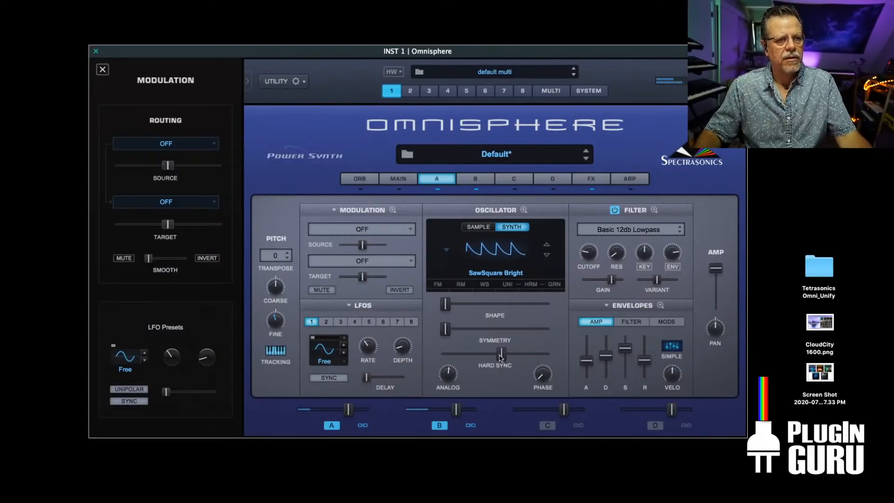
right_click(501, 356)
mouse_move(532, 376)
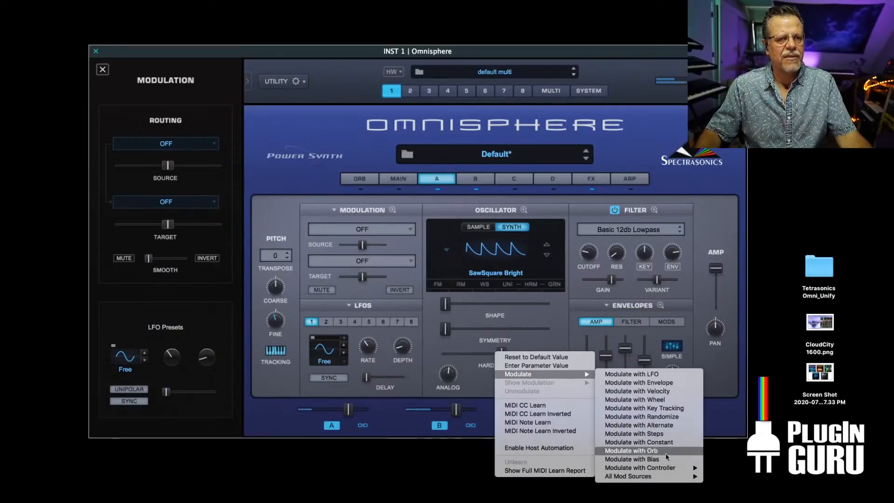
mouse_move(674, 476)
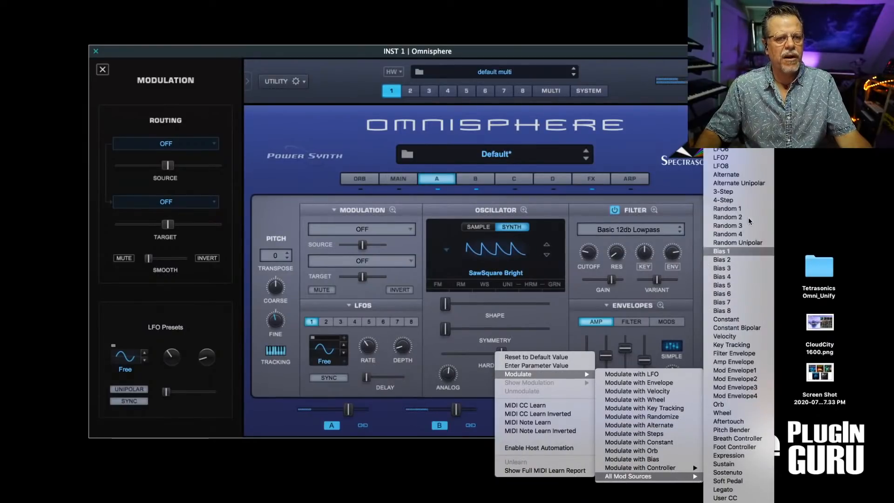
click(720, 107)
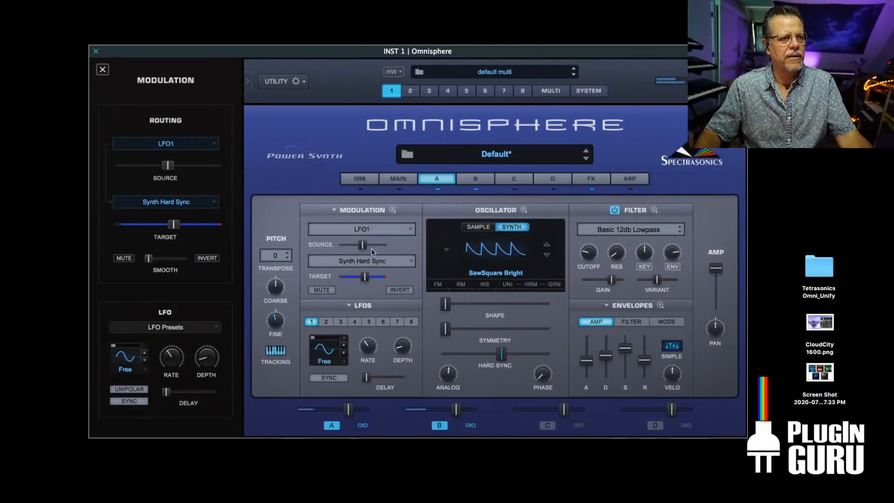
drag(362, 244, 382, 248)
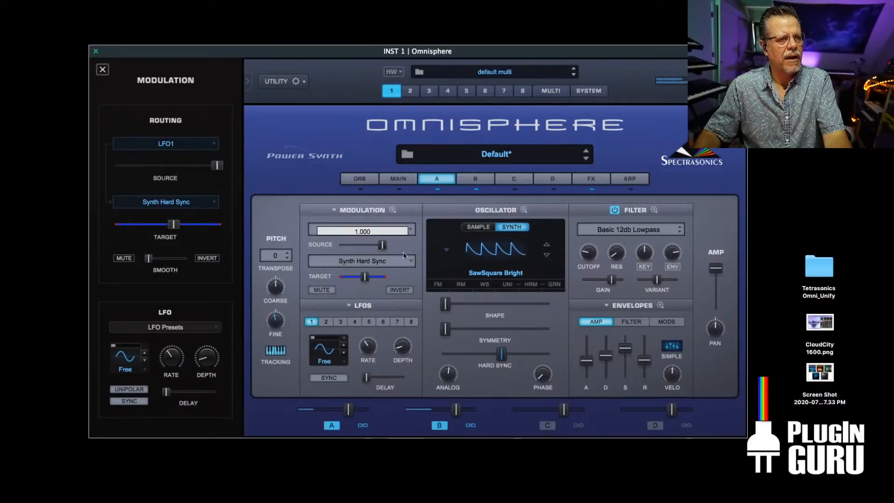
drag(501, 354, 523, 358)
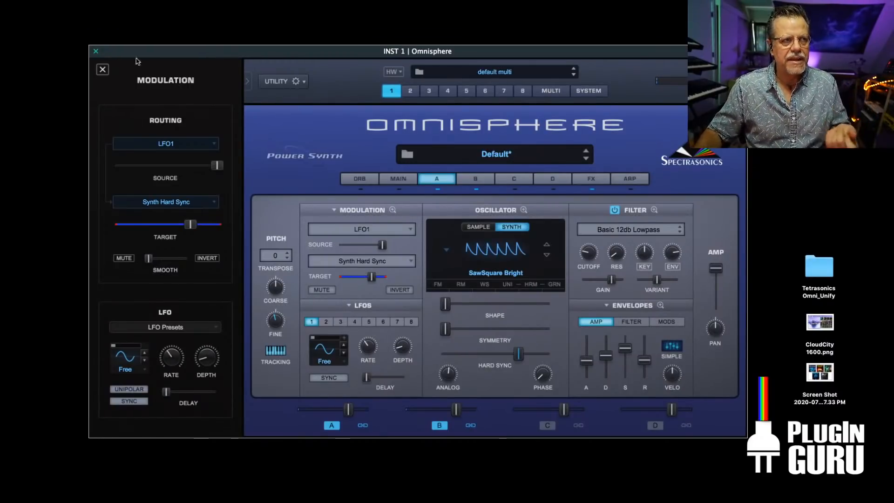
Reopen the Omnisphere instrument in Unify, leave the modulation view and set the patch browser directory to PluginGuru Omni-X
click(96, 51)
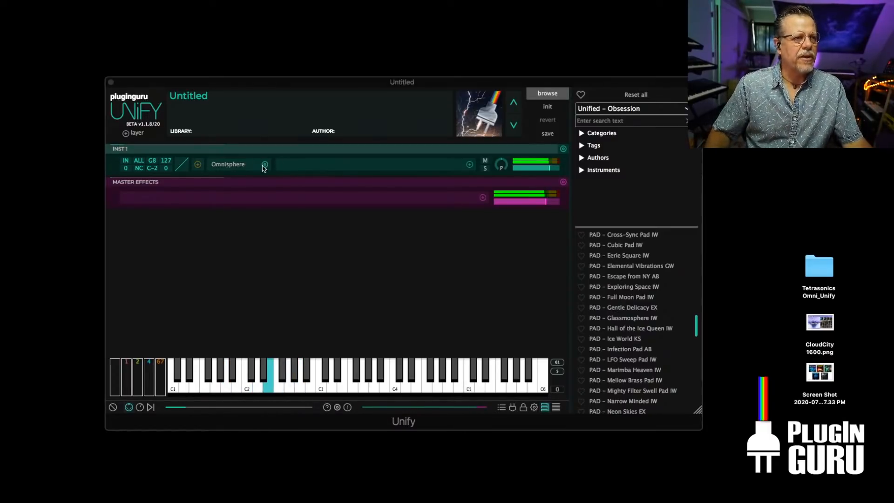
click(228, 166)
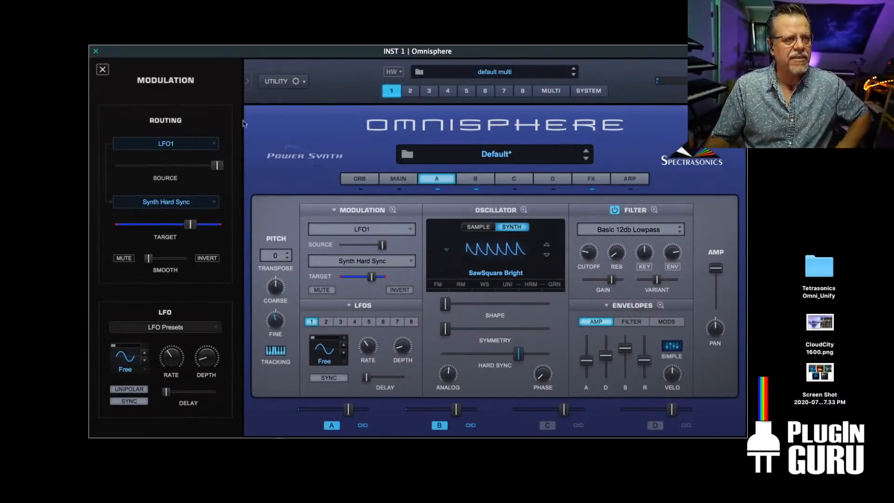
click(102, 70)
click(177, 88)
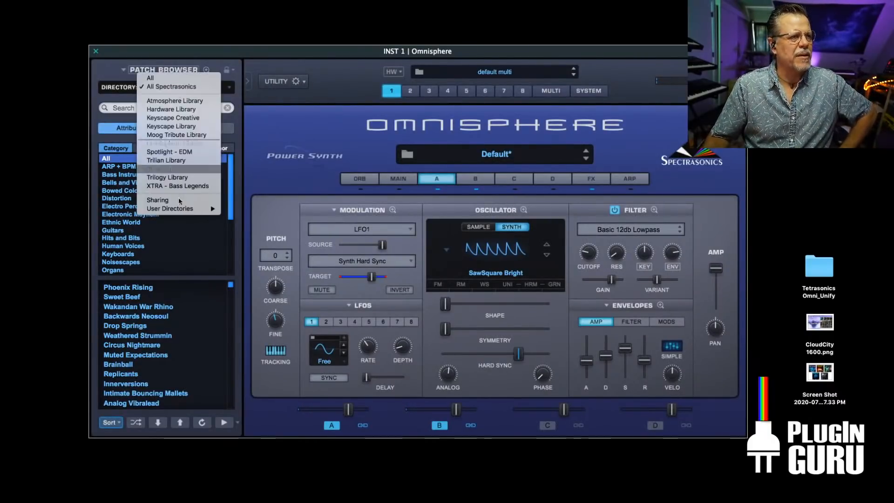
mouse_move(177, 209)
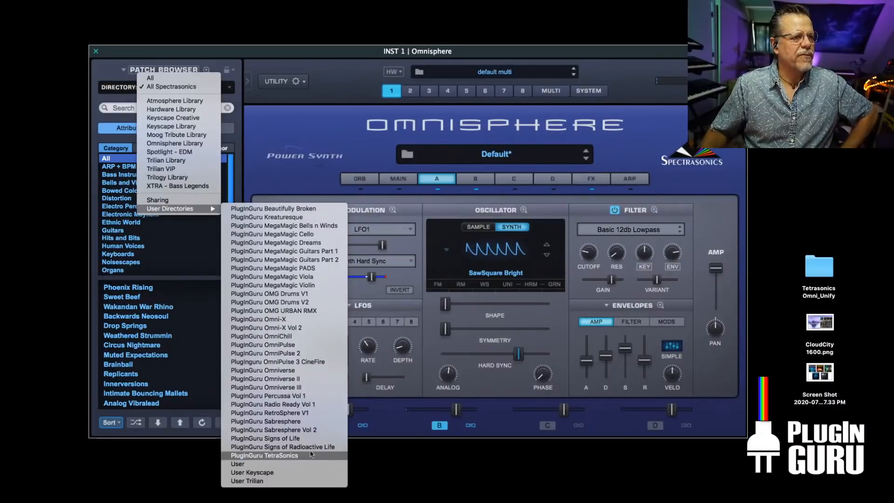
click(294, 319)
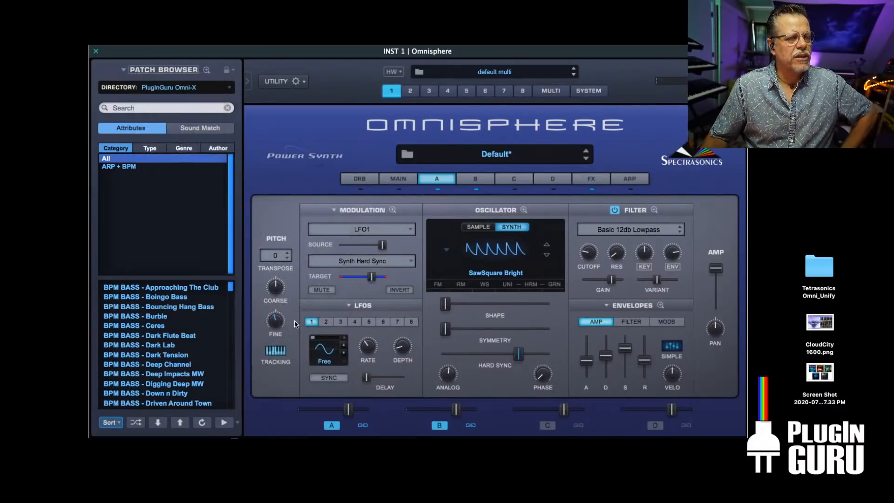
Audition BPM BASS - Deep Impacts MW, load BPM BASS - Larssony into the first layer and close Omnisphere
click(166, 374)
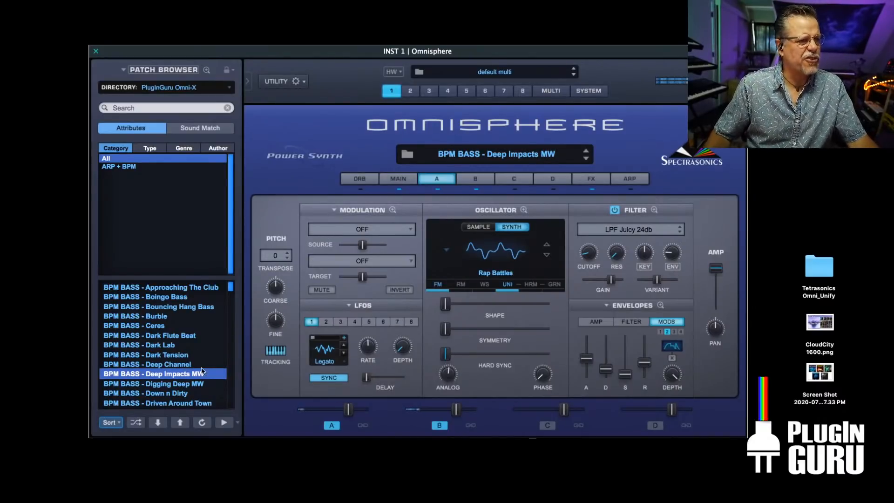
scroll(192, 364, down, 5)
scroll(191, 363, down, 5)
click(168, 364)
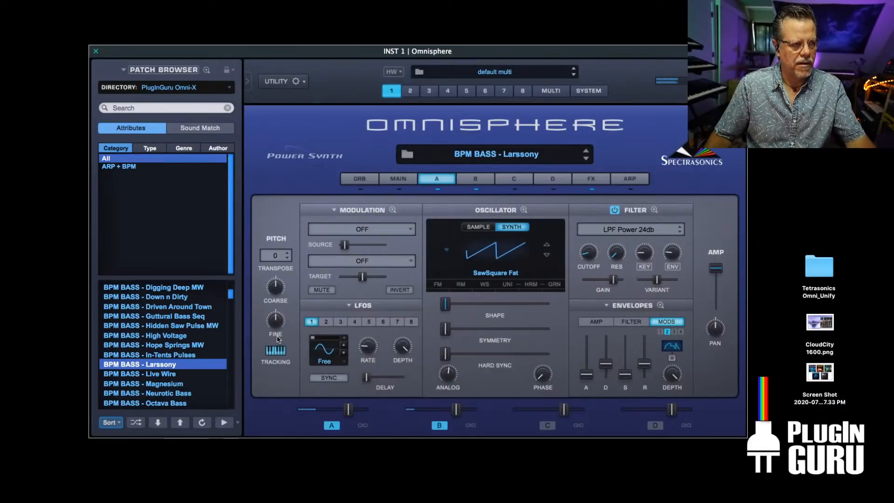
scroll(161, 359, down, 5)
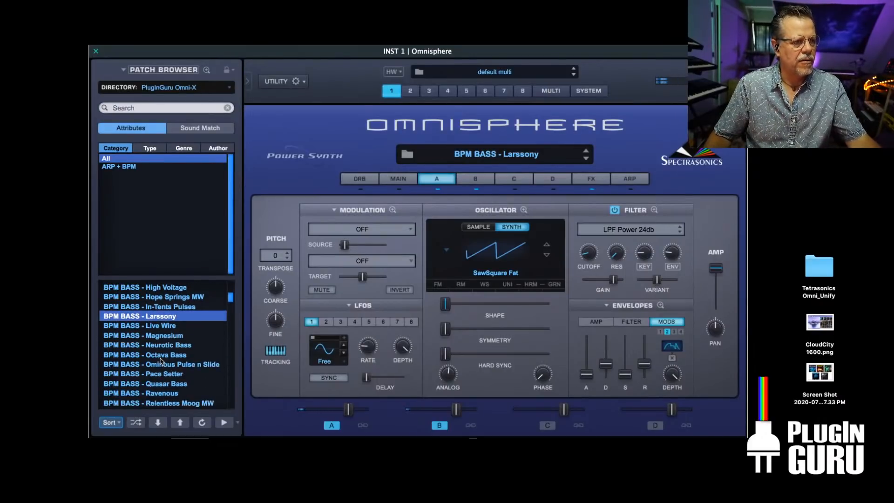
scroll(163, 356, down, 4)
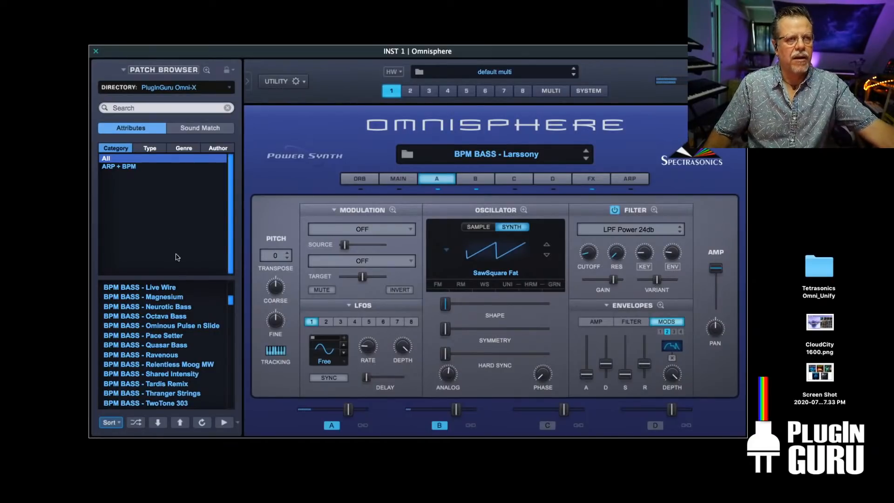
click(96, 51)
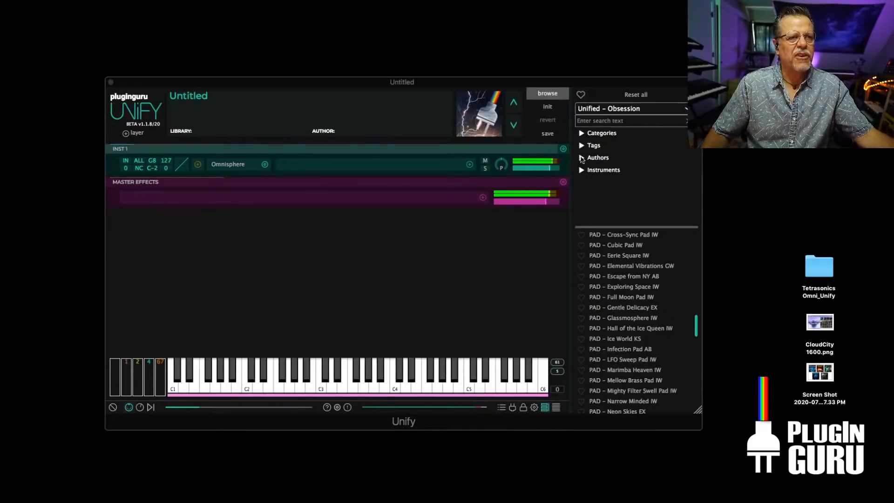
Duplicate the Omnisphere instrument layer and set the copy's patch directory to PluginGuru Omni-X Vol 2
click(563, 149)
click(497, 186)
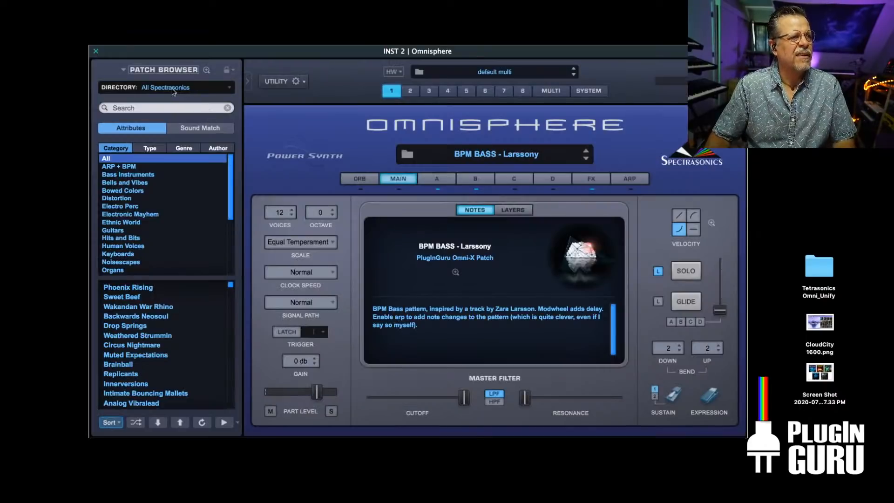
click(172, 91)
mouse_move(177, 209)
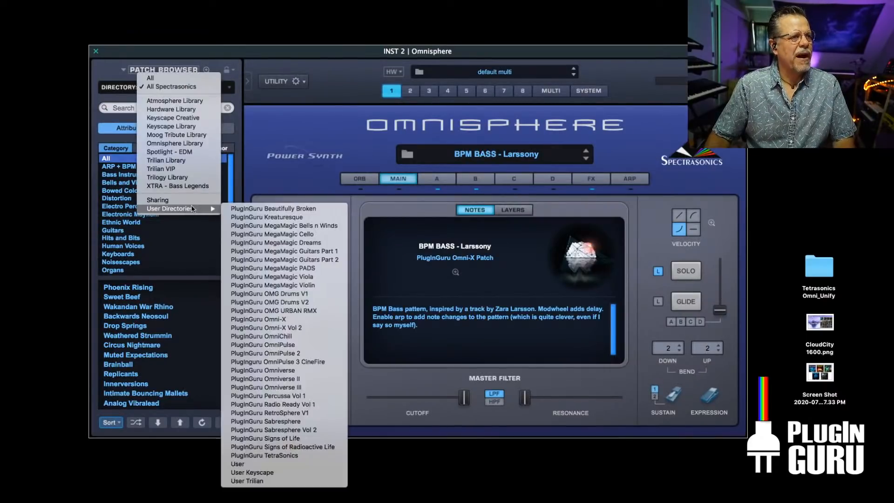
click(298, 328)
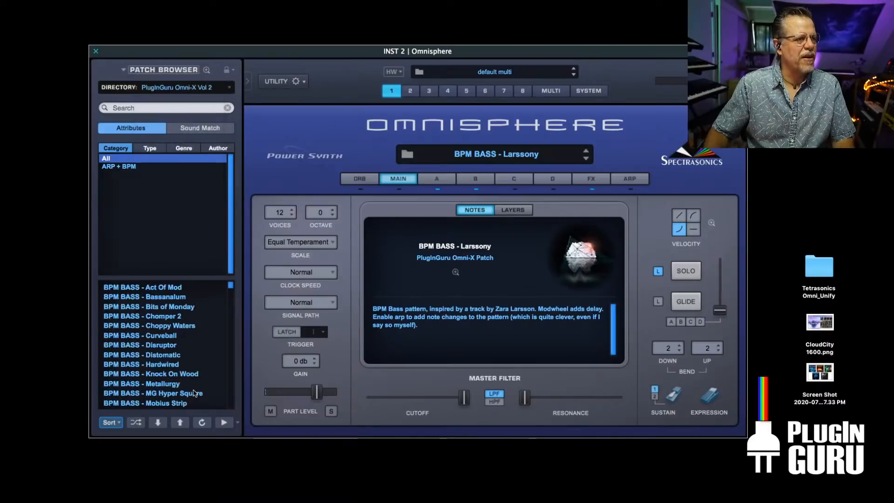
Audition BPM BASS - Shutterz, Square Taps and Top Dog, then BPM BELL - Fast Bellimba in the second Omnisphere layer
scroll(171, 357, down, 8)
scroll(172, 357, down, 3)
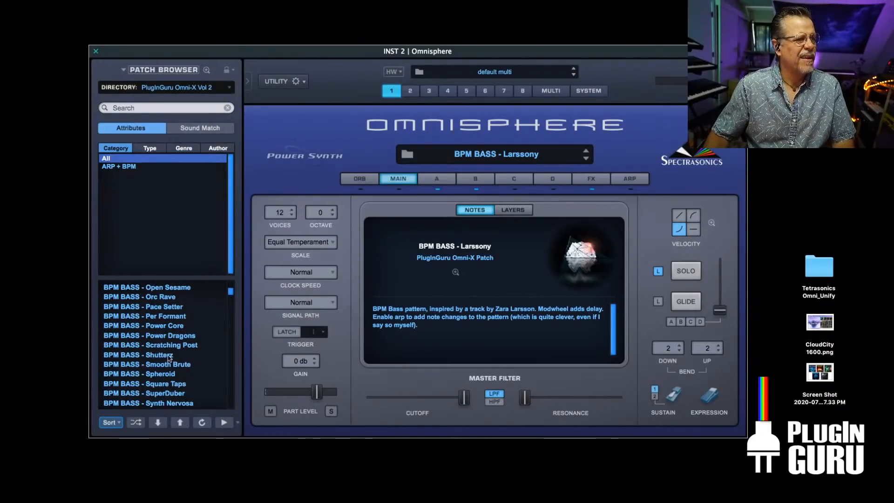
click(169, 357)
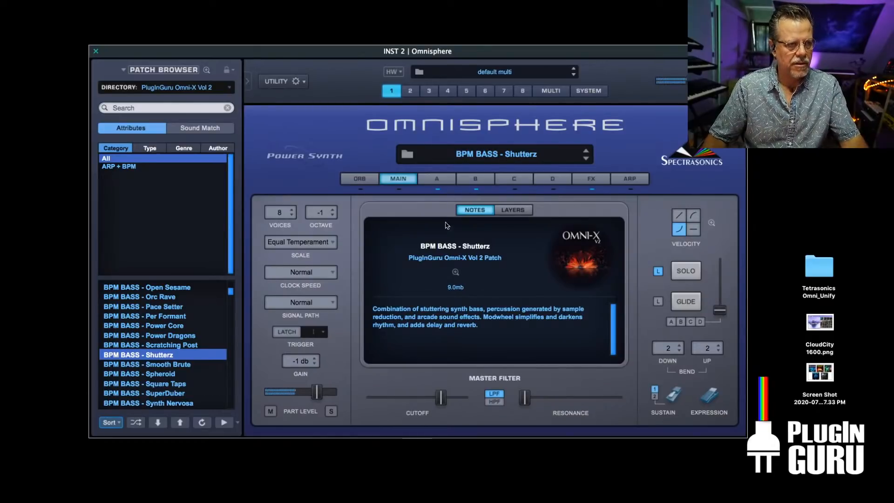
click(180, 385)
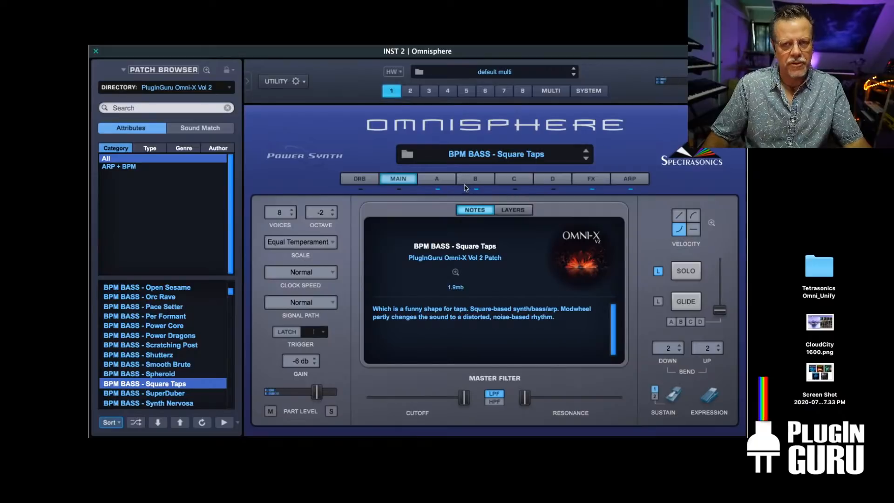
scroll(181, 360, down, 3)
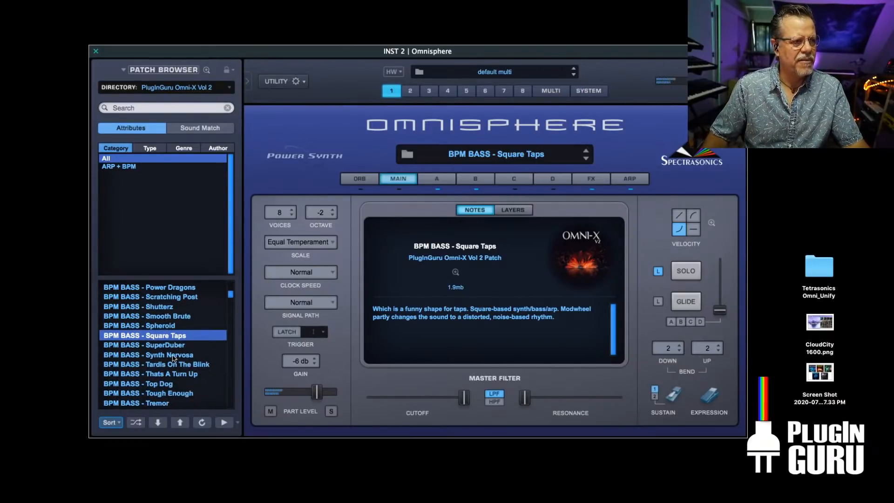
click(161, 345)
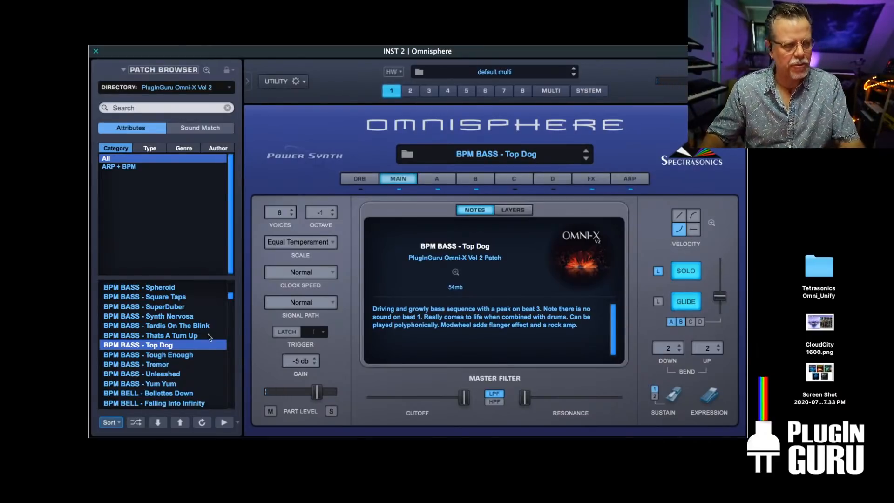
scroll(177, 374, down, 2)
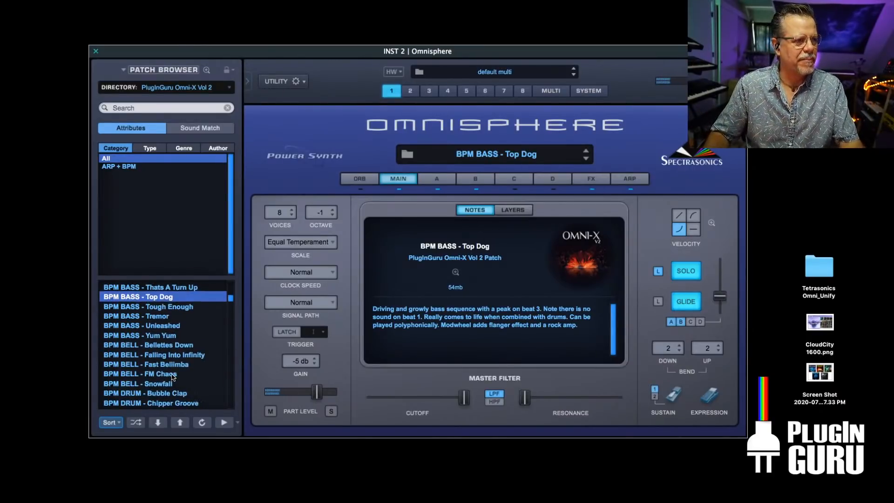
click(168, 366)
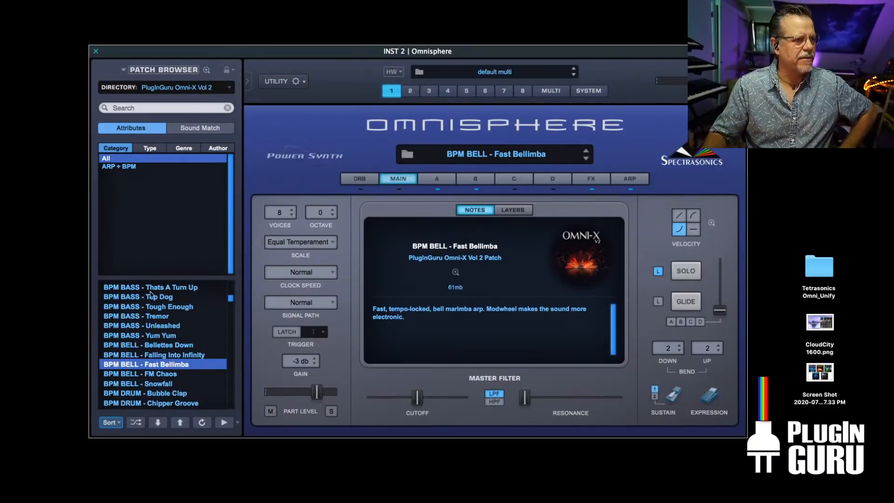
Load BPM SEQ BASS - Ascent Dub Bass into the second layer and close its Omnisphere window
scroll(156, 354, down, 6)
scroll(156, 352, down, 10)
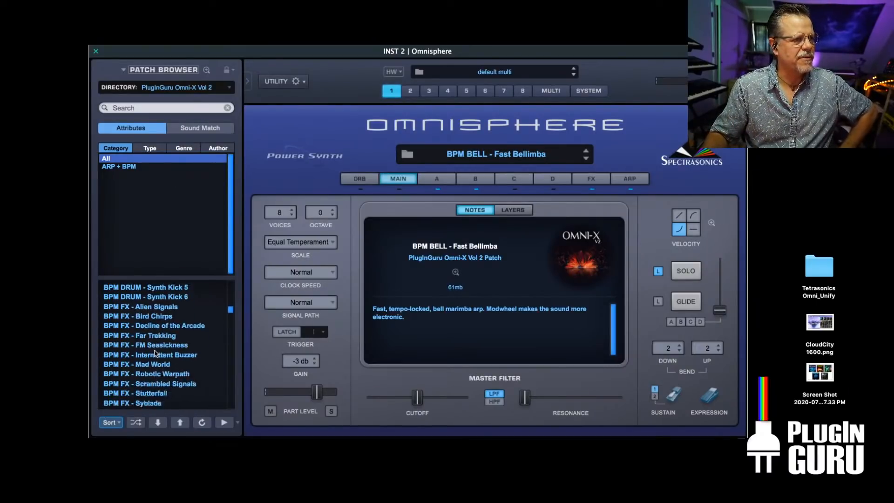
scroll(157, 348, down, 5)
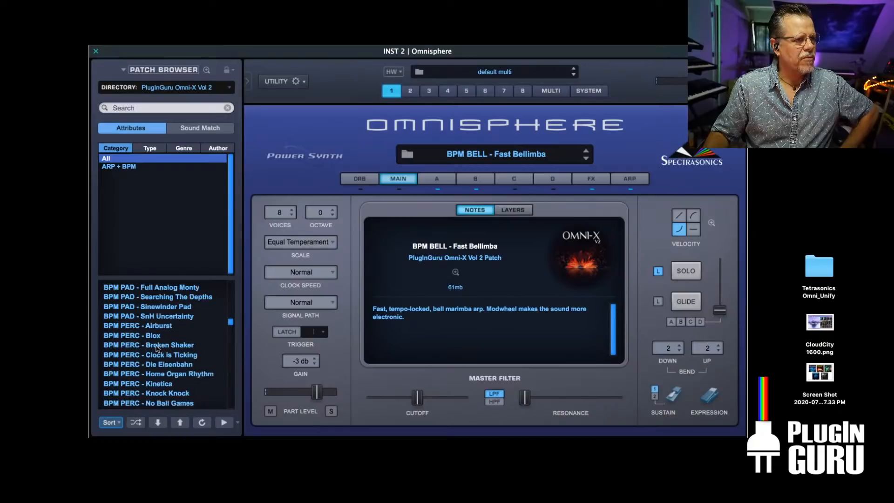
scroll(156, 349, down, 5)
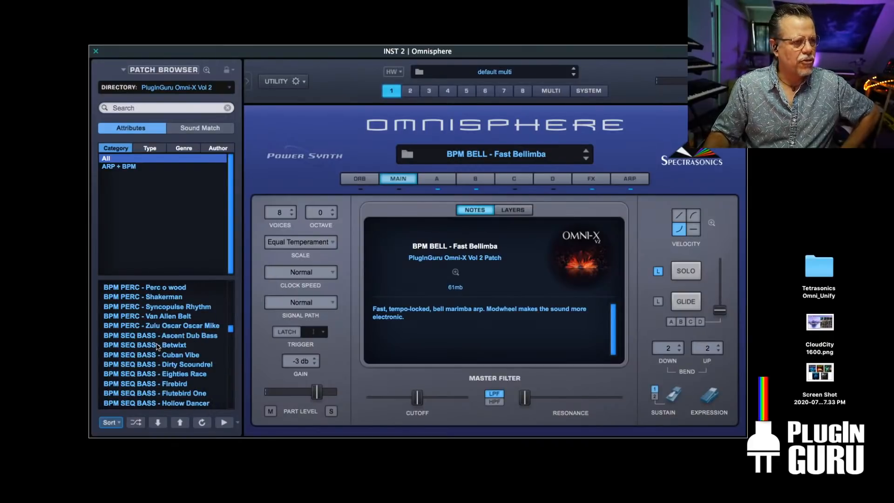
click(176, 336)
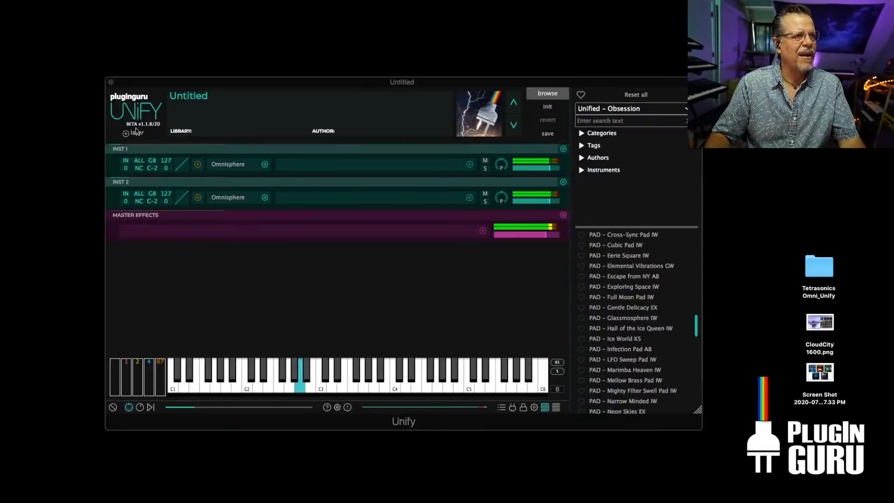
click(96, 51)
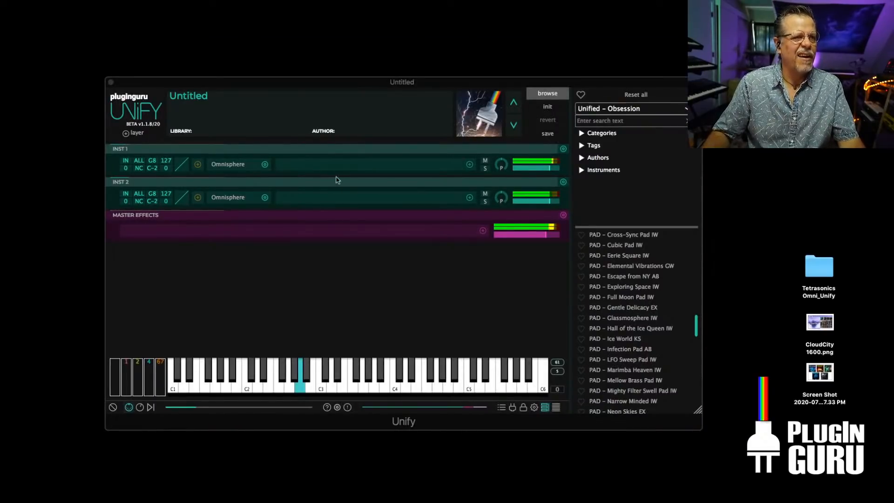
Open the first layer's Omnisphere and load BPM DRUM - Soft Pillow 4x4 Kik from PluginGuru Omni-X
click(218, 165)
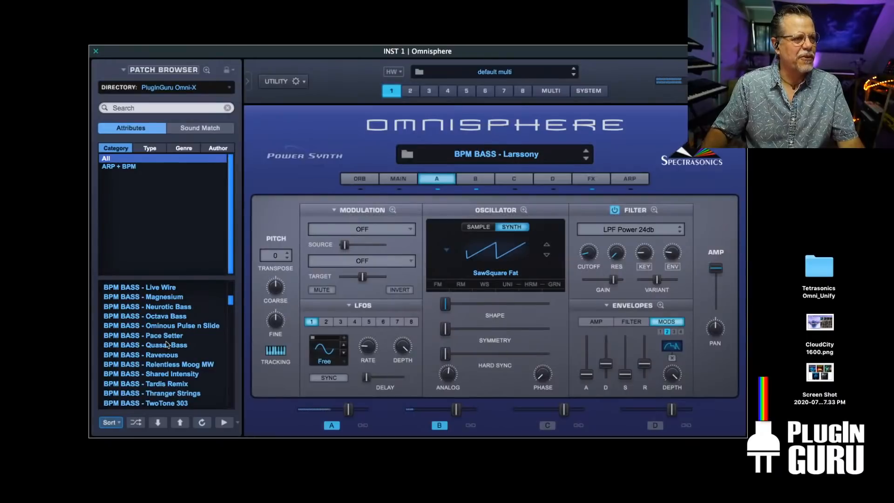
scroll(171, 342, down, 10)
scroll(173, 340, down, 5)
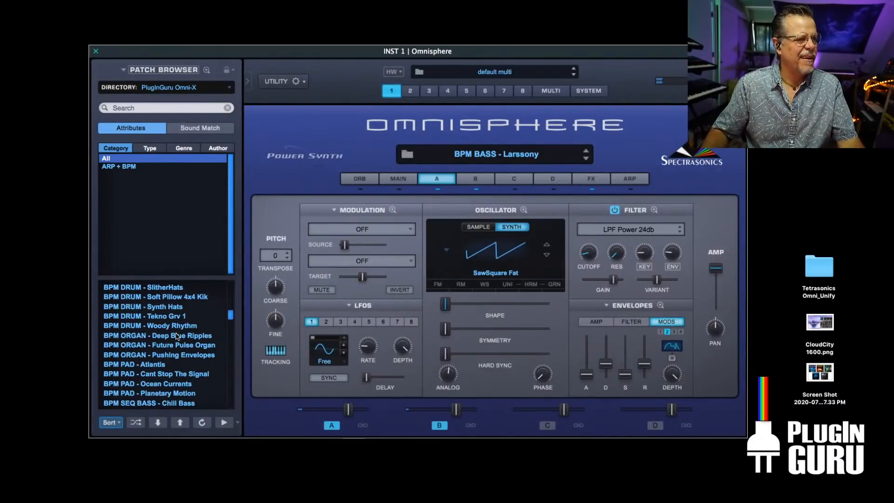
scroll(167, 311, up, 1)
click(166, 308)
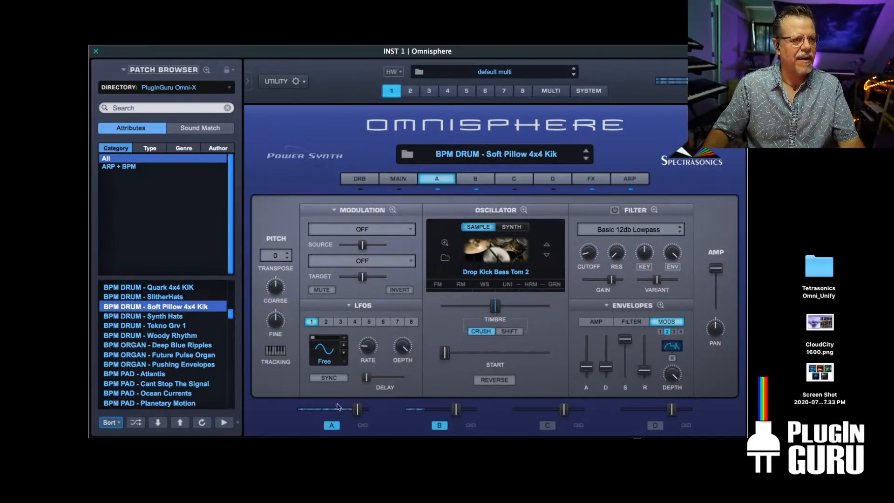
Load BPM BASS - Relentless Moog MW into the first layer and set its octave to -1 on the main page
scroll(173, 327, up, 4)
scroll(172, 328, up, 10)
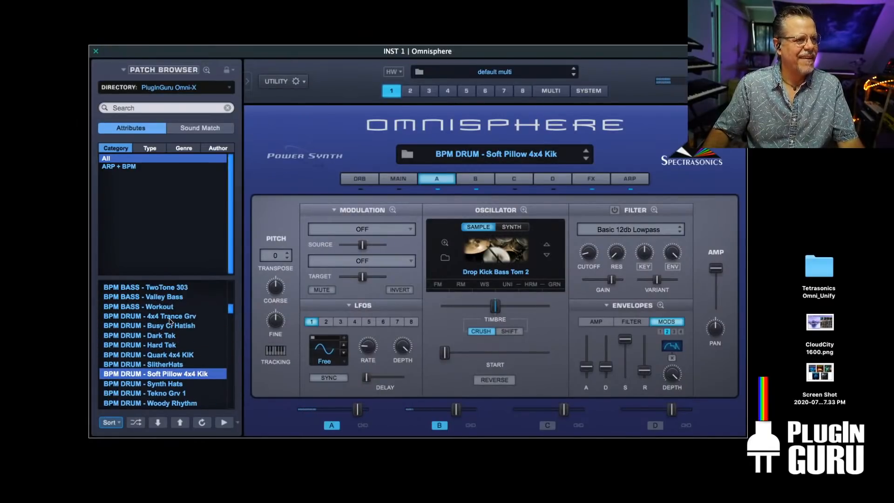
click(170, 317)
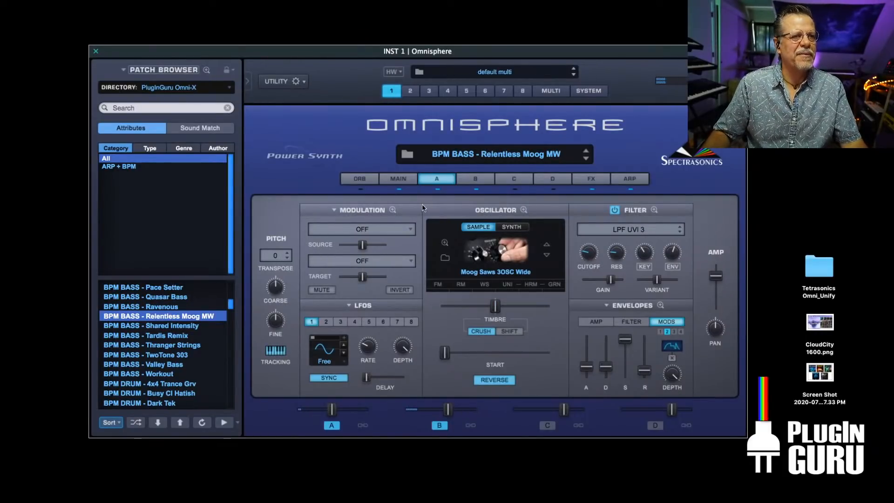
click(399, 179)
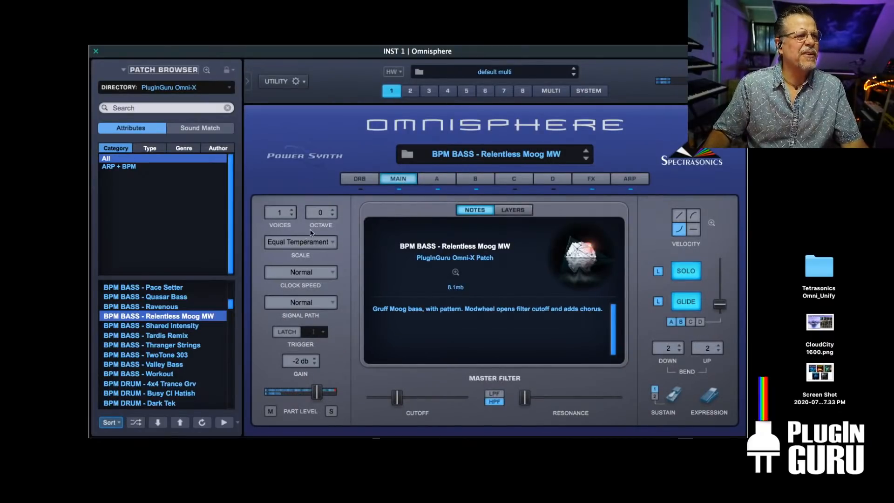
click(332, 214)
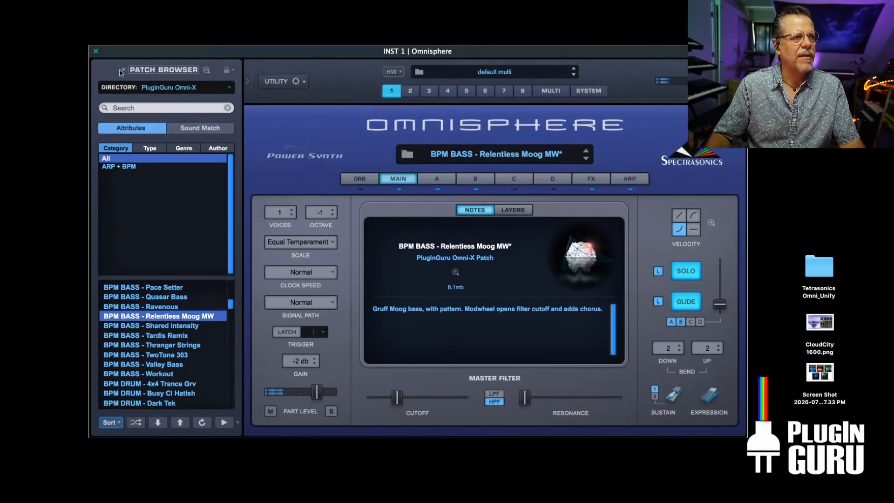
Close Omnisphere and delete the second instrument layer from the Unify patch
click(96, 51)
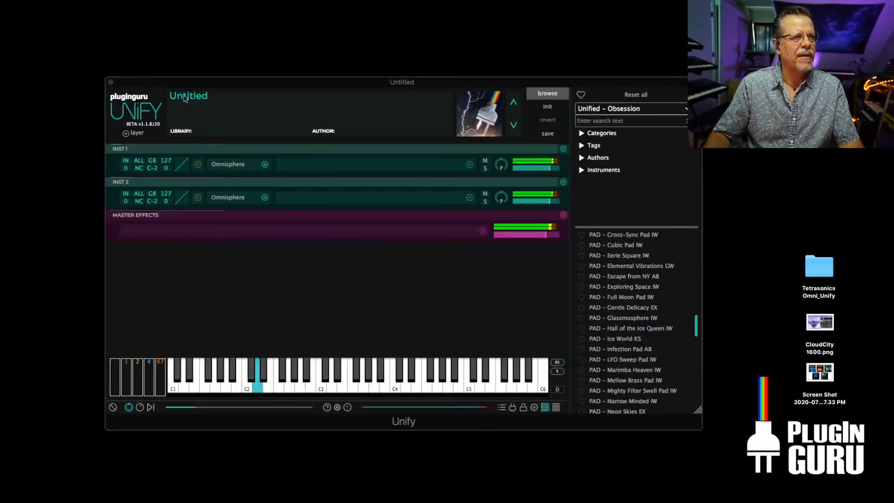
alt+click(563, 182)
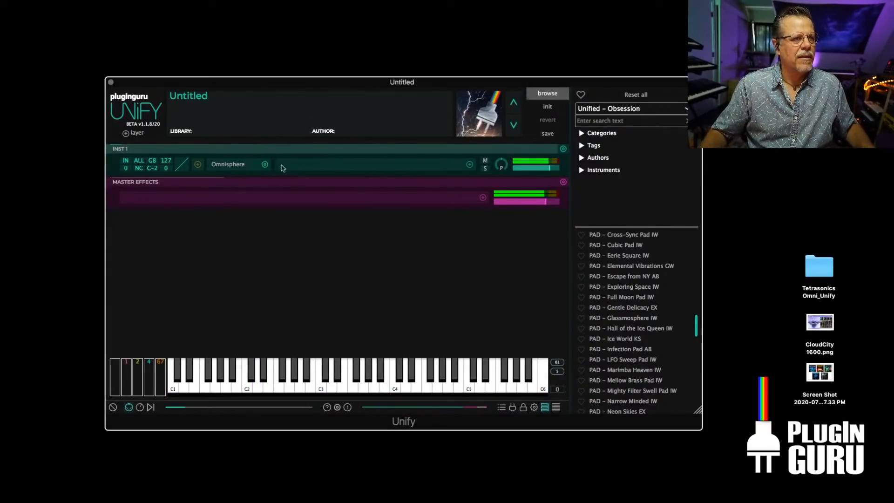
Reopen the remaining layer's Omnisphere, set the patch directory to PluginGuru Sabresphere and audition SYNTH - Mellow Sweep
click(233, 165)
click(176, 88)
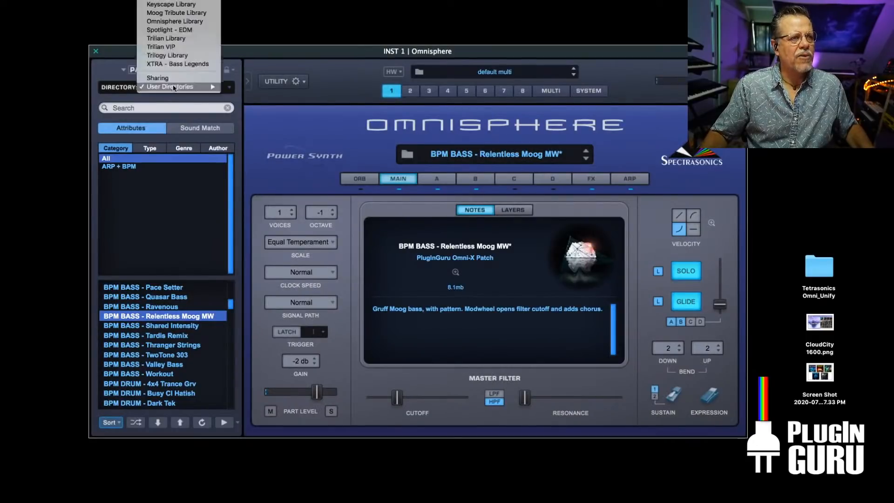
mouse_move(181, 90)
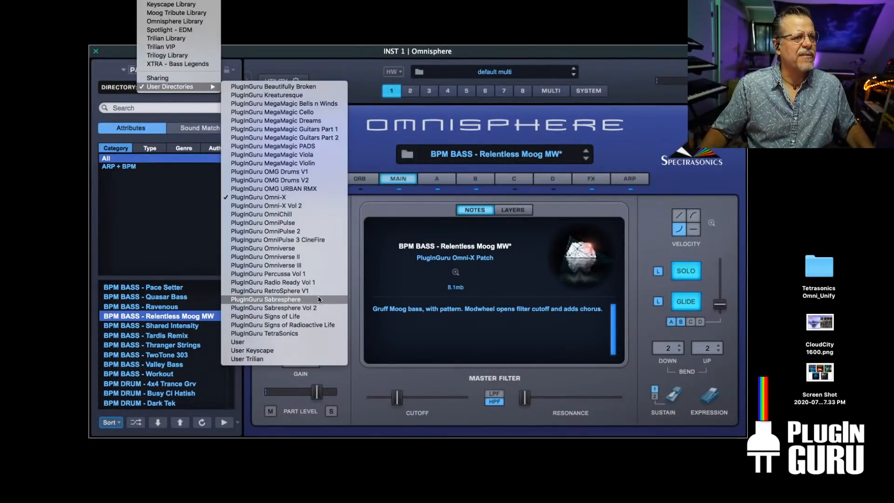
click(306, 298)
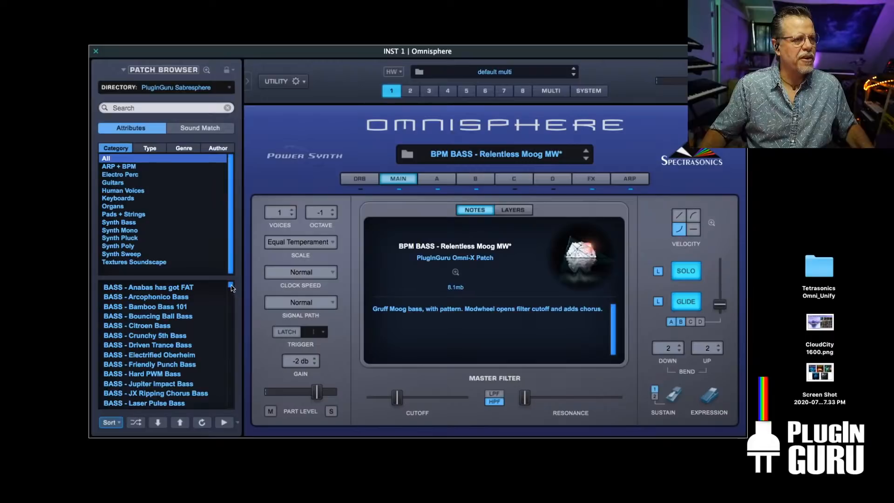
drag(232, 287, 242, 392)
click(171, 318)
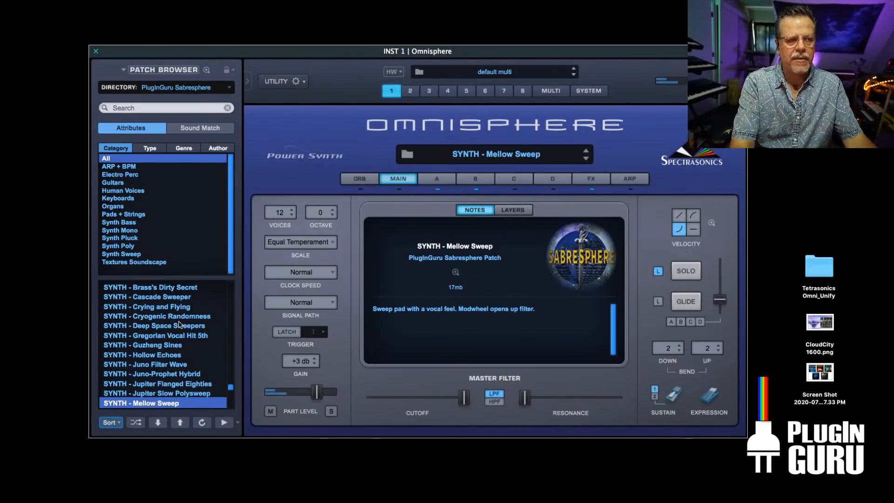
Set the patch directory to PluginGuru Sabresphere Vol 2 and load BASS - Slowtooth
click(191, 89)
mouse_move(192, 87)
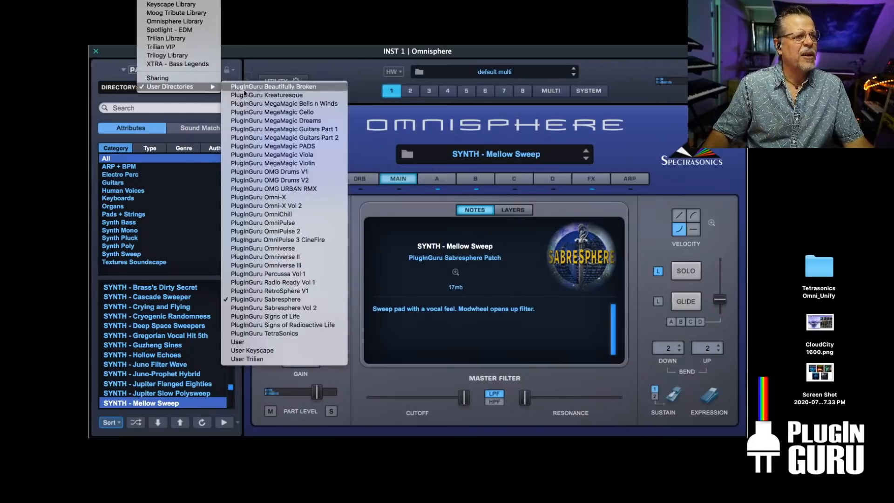
click(286, 309)
scroll(172, 348, down, 5)
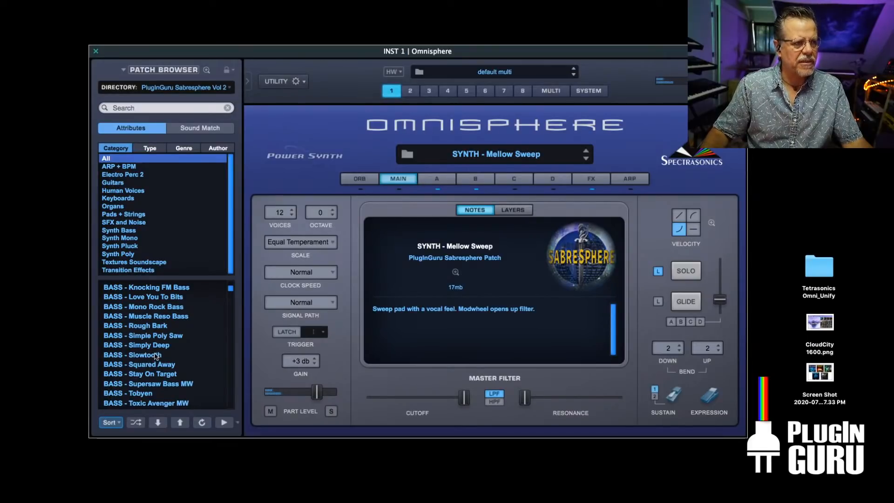
click(155, 355)
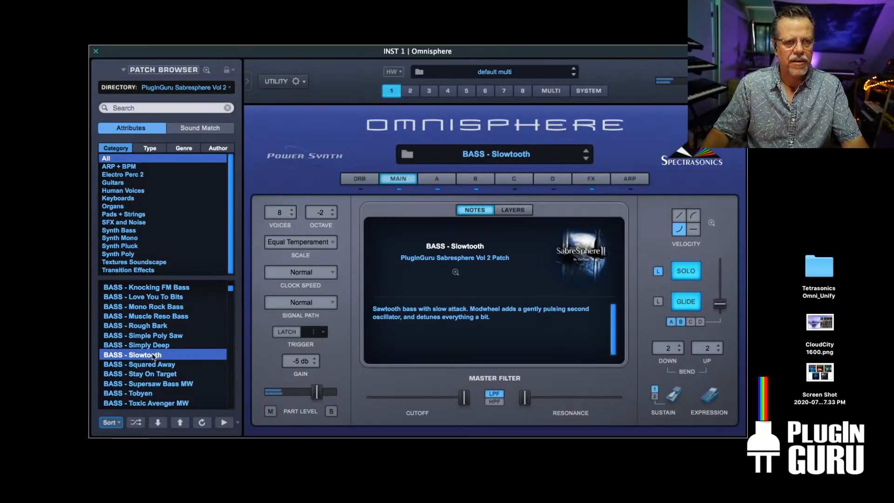
Audition BASS - Tobyen, load BPM BASS - Avoxa Pulser and browse further down the Sabresphere Vol 2 patches
scroll(159, 357, down, 2)
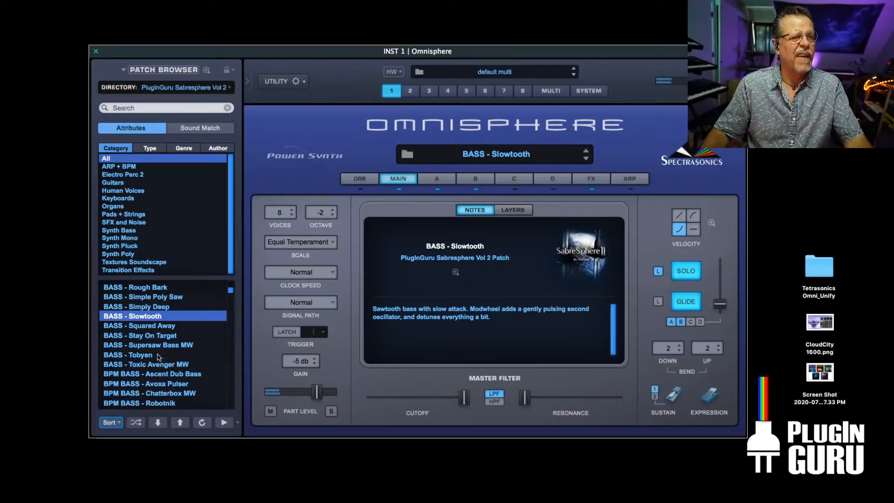
click(158, 355)
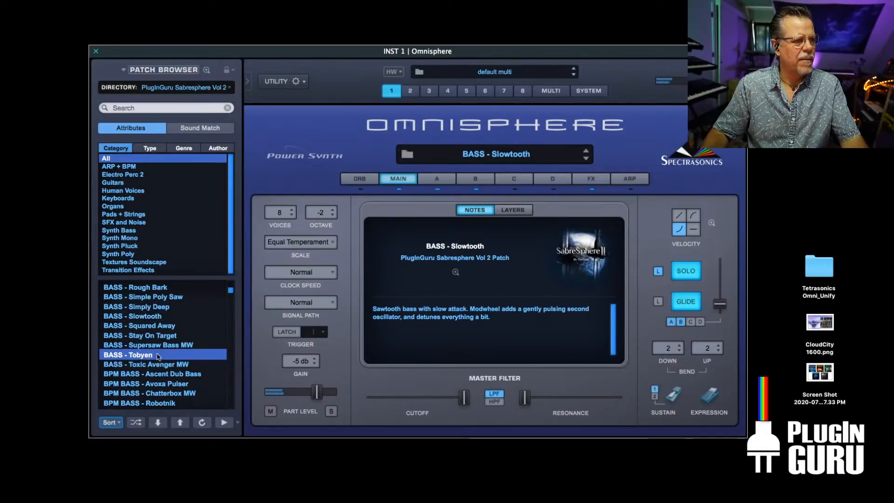
scroll(168, 358, down, 2)
click(175, 346)
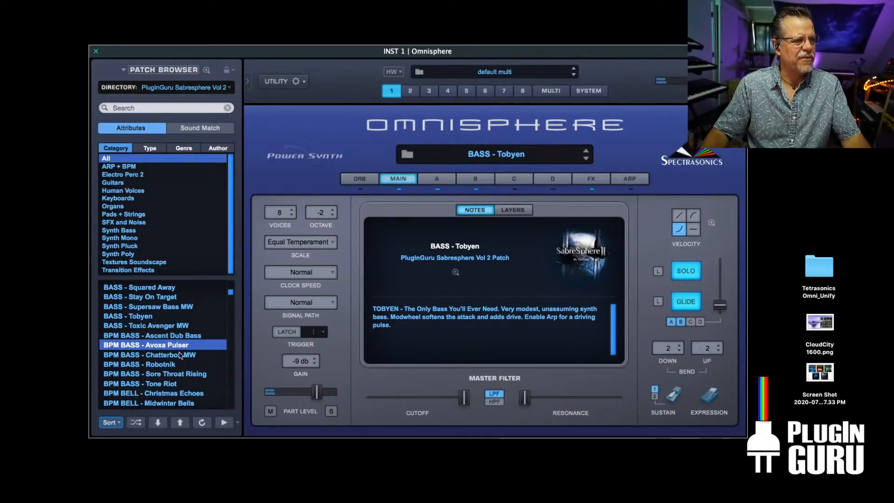
scroll(179, 355, down, 2)
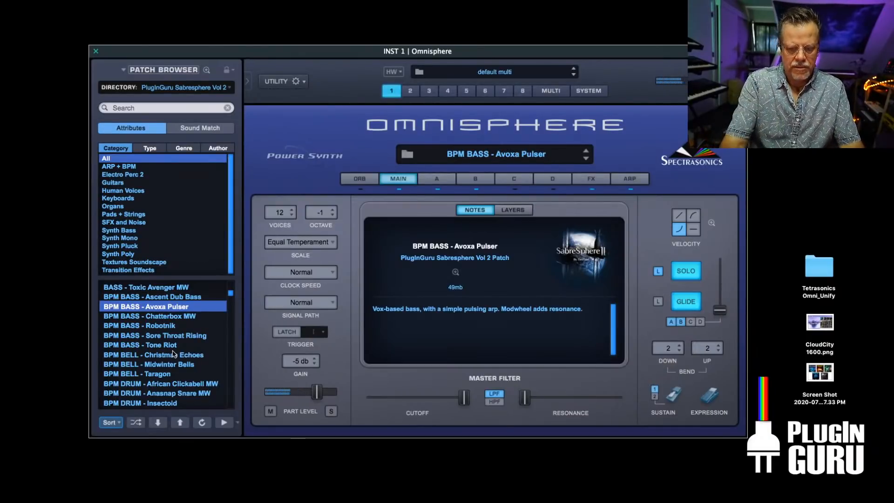
scroll(165, 356, down, 5)
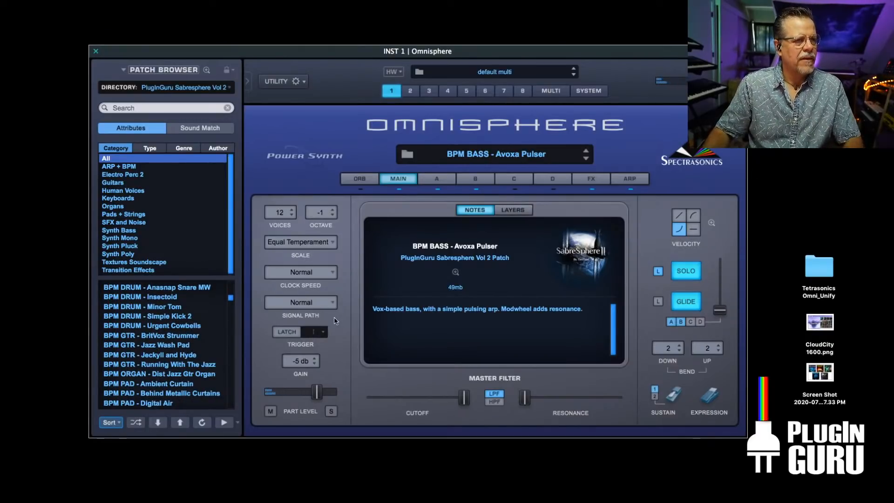
Close Omnisphere and switch to the web browser showing the owned libraries on the PlugInGuru account page
click(96, 51)
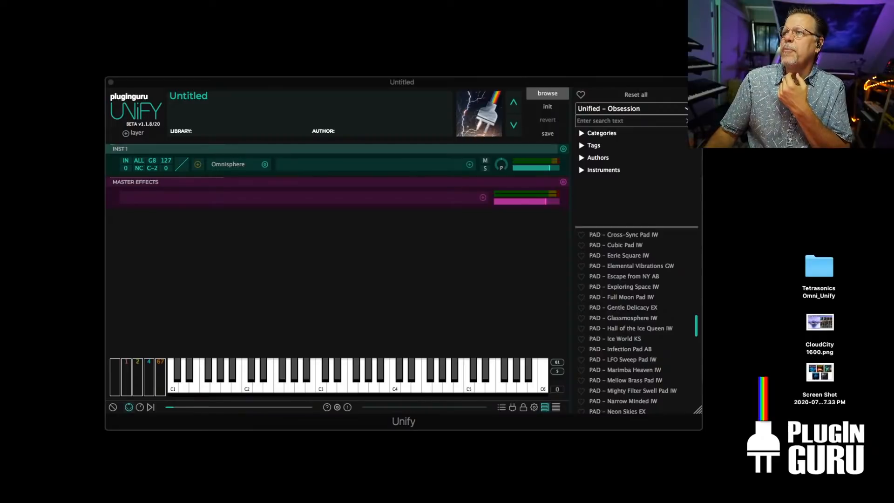
drag(893, 1, 447, 1)
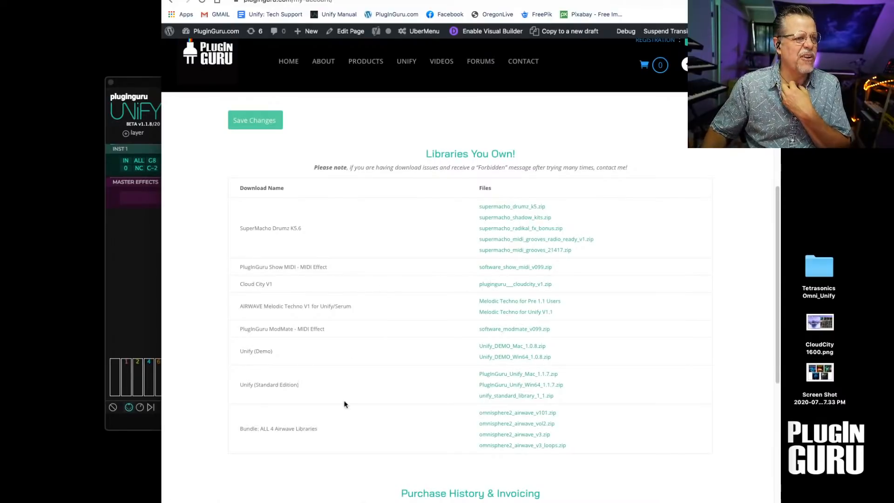
Switch to the Finder desktop and arrange the PluginGuru OmniChill, MegaMagic PADS Omnisphere 2 and PluginGuru Omniverse folders near each other
scroll(334, 395, down, 1)
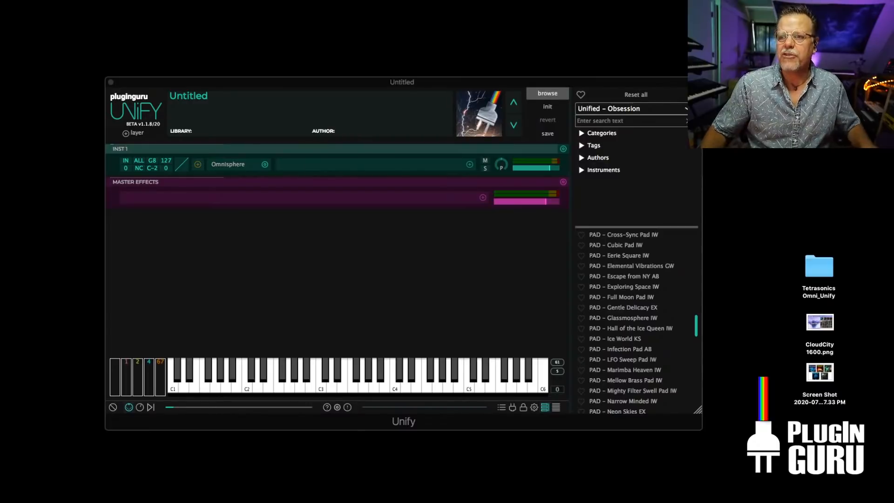
key(super+Tab)
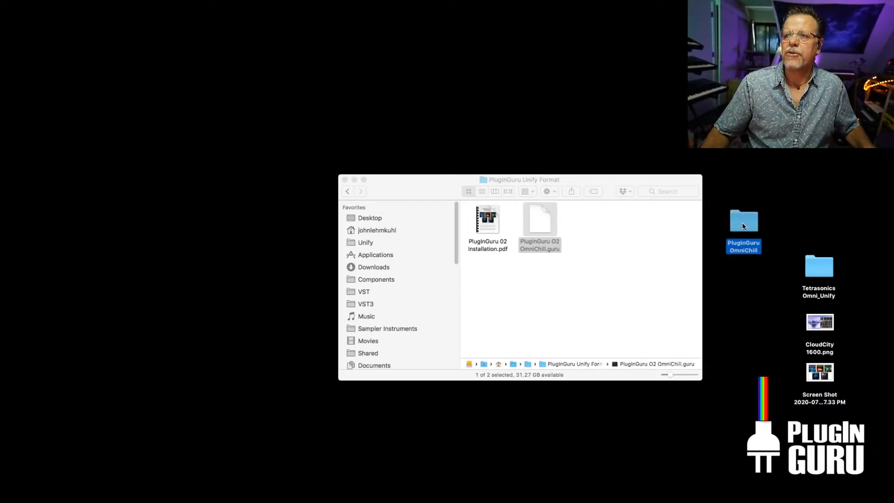
drag(746, 226, 814, 195)
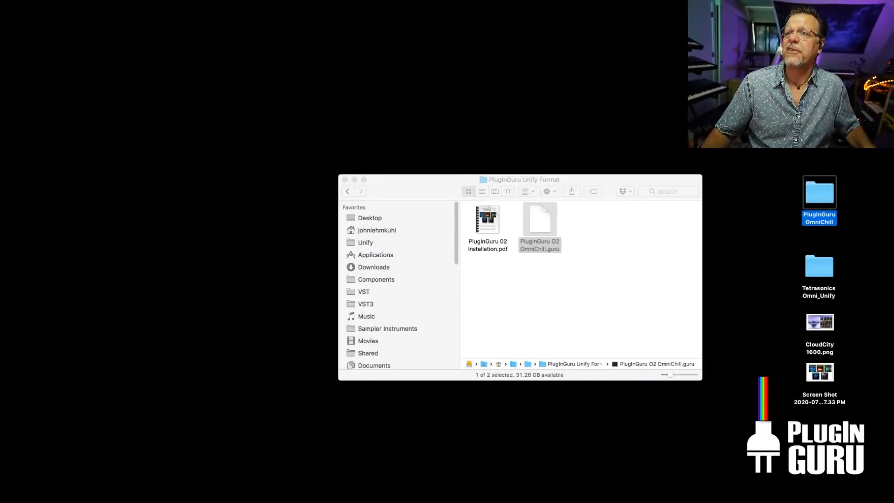
drag(810, 112, 821, 133)
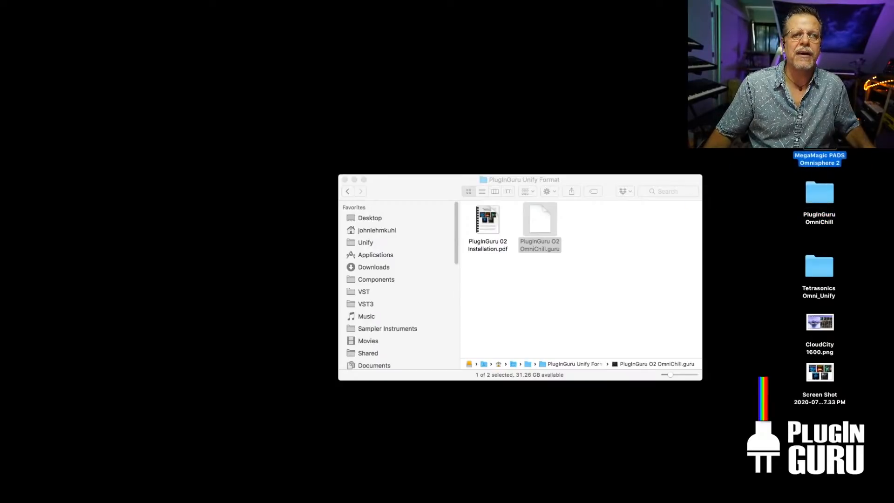
click(763, 140)
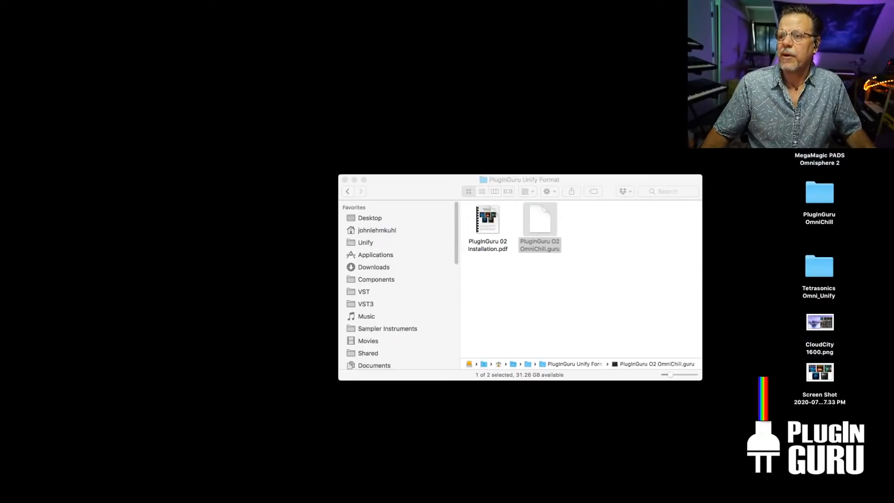
drag(833, 93, 771, 168)
click(758, 314)
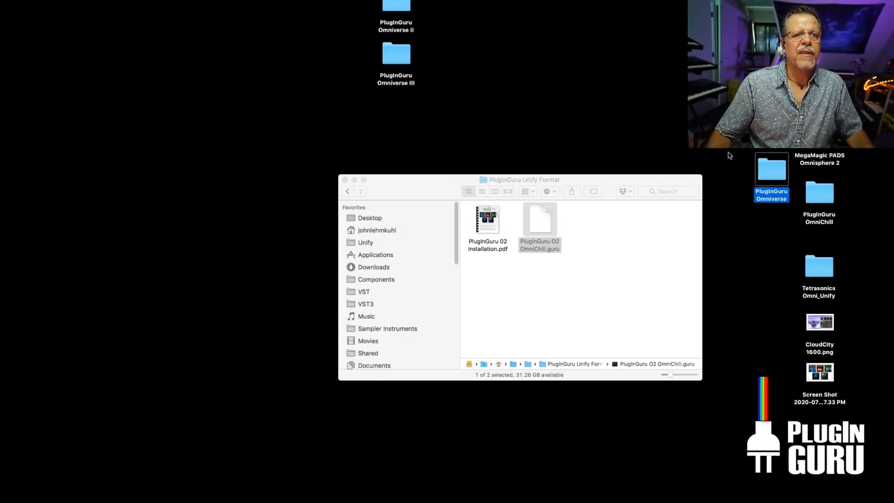
Move the PluginGuru Omniverse II and III folders beside the other library folders and open all five library folders together
drag(326, 1, 416, 88)
drag(396, 54, 729, 191)
drag(664, 105, 846, 223)
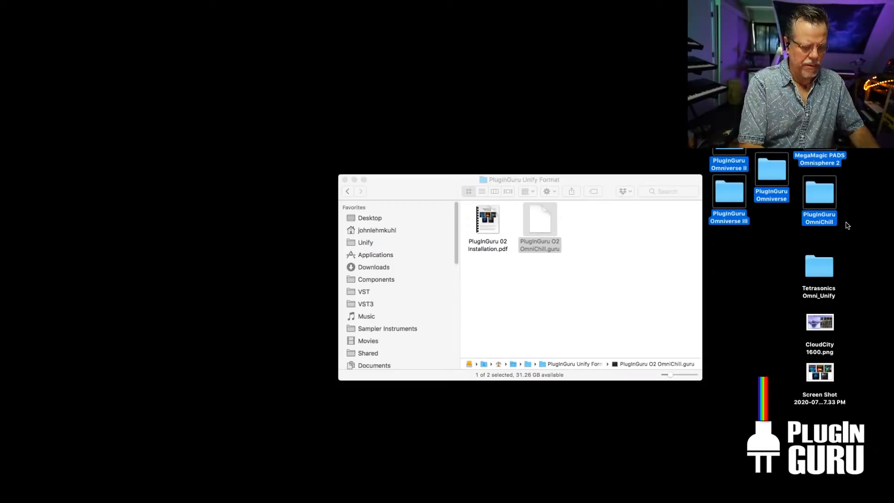
key(super+o)
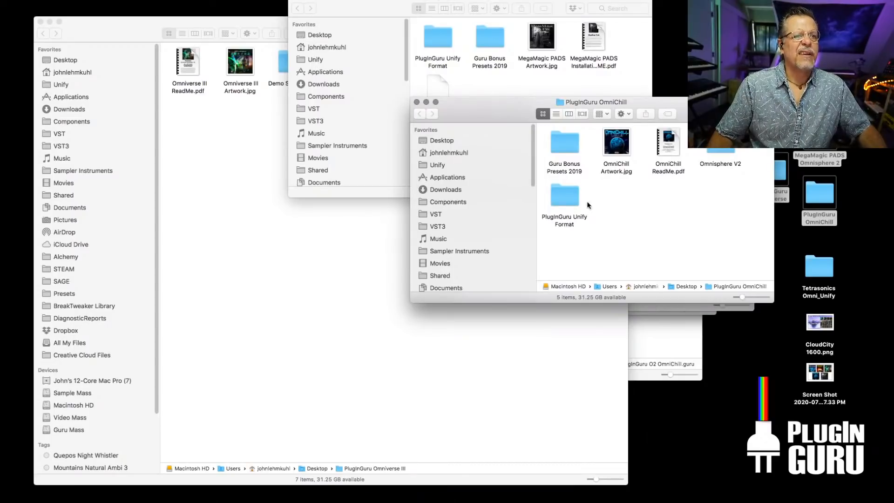
Inspect PluginGuru O2 OmniChill.guru in the OmniChill library's PluginGuru Unify Format folder, and close the OmniChill and MegaMagic PADS windows
click(559, 198)
double_click(559, 198)
click(617, 149)
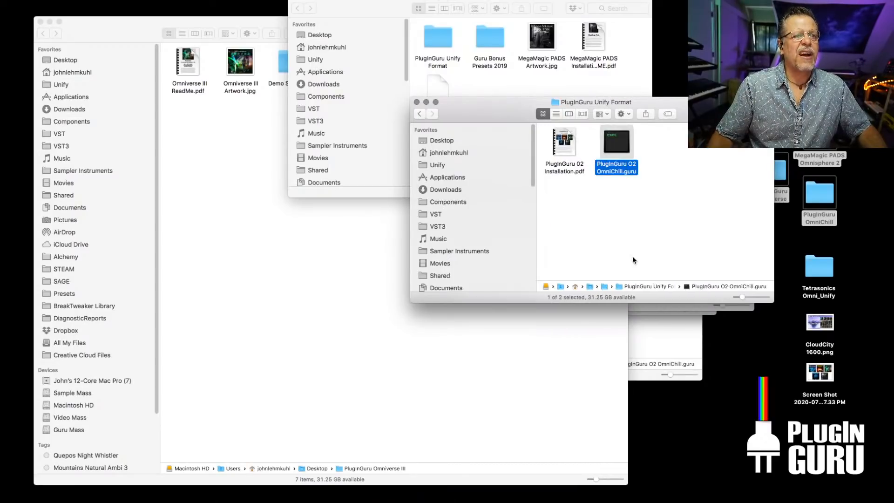
click(585, 245)
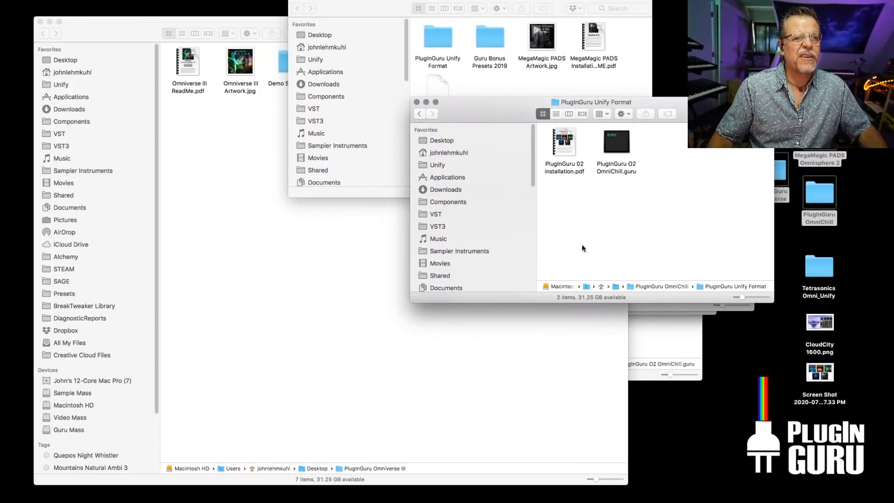
key(super+w)
key(super+w)
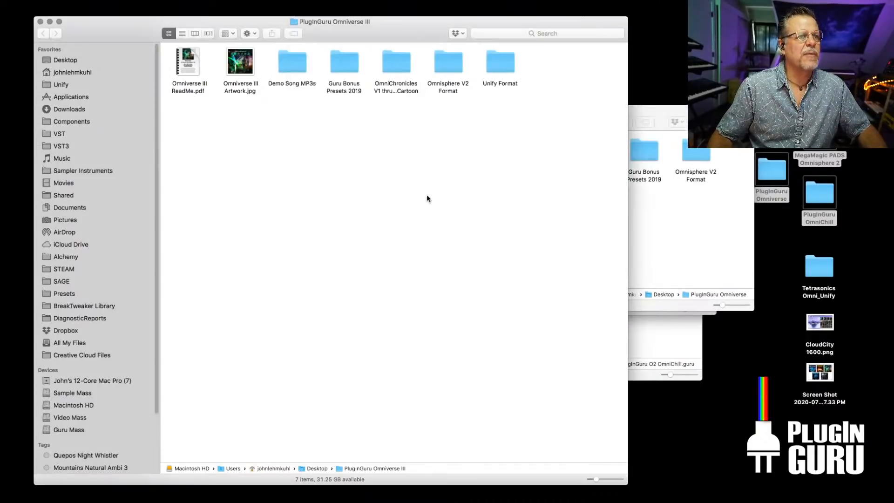
Point out the Unify format folder in the Omniverse III, Omniverse and Omniverse II libraries, closing each library's window
click(507, 70)
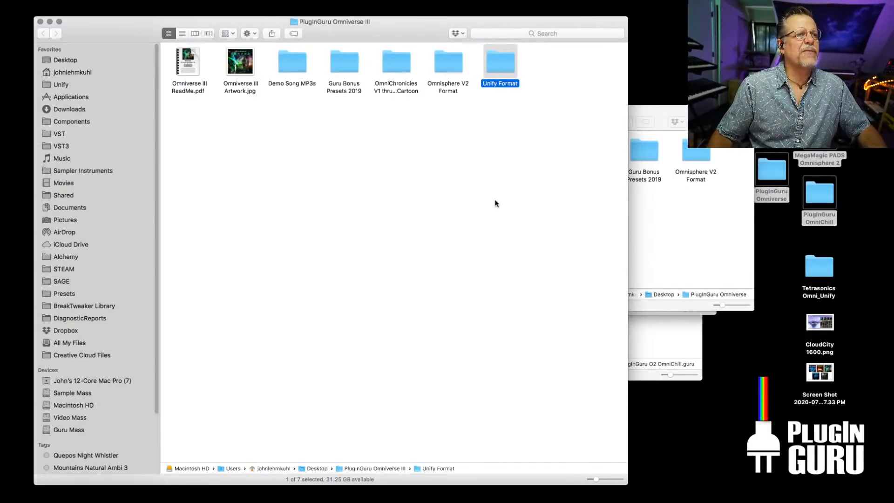
key(super+w)
click(588, 208)
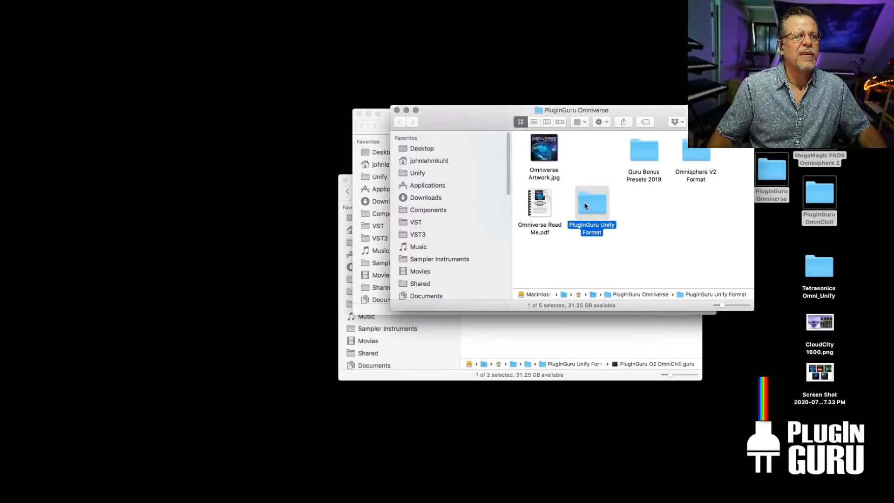
key(super+w)
click(501, 210)
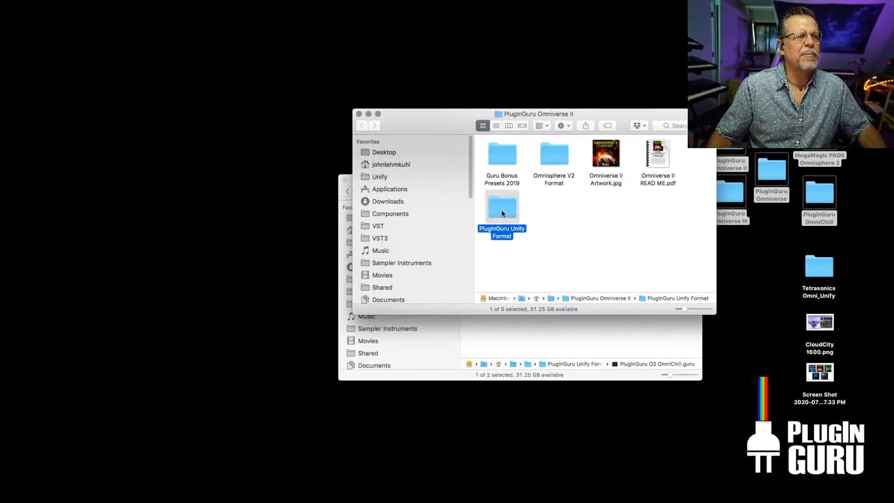
click(562, 227)
key(super+w)
Go up to the PluginGuru OmniChill folder in the remaining window and open its Guru Bonus Presets 2019 folder
click(559, 272)
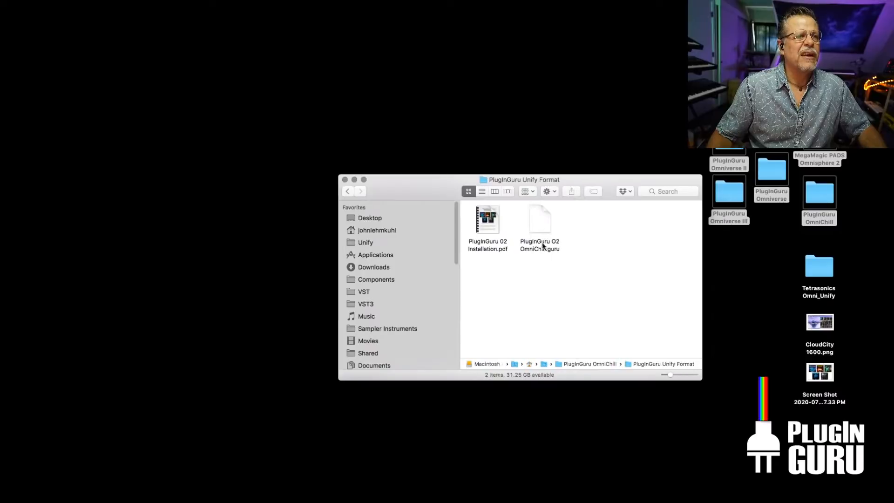
super+click(525, 181)
click(517, 188)
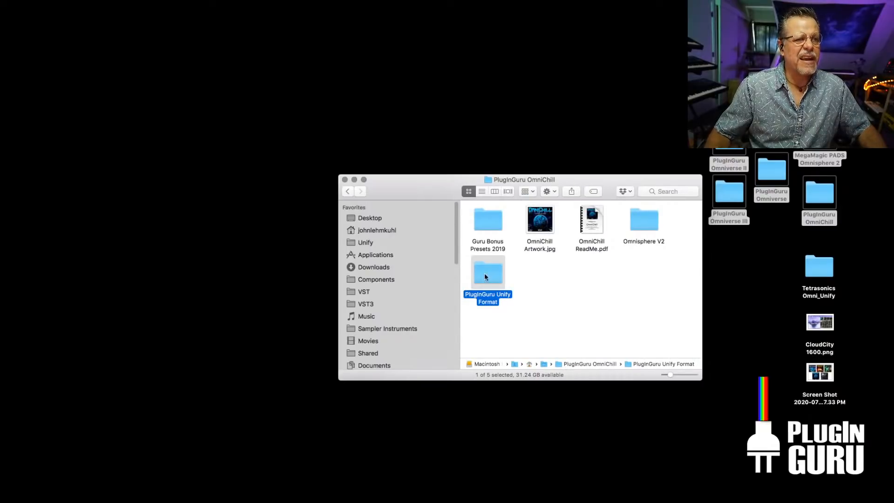
click(583, 312)
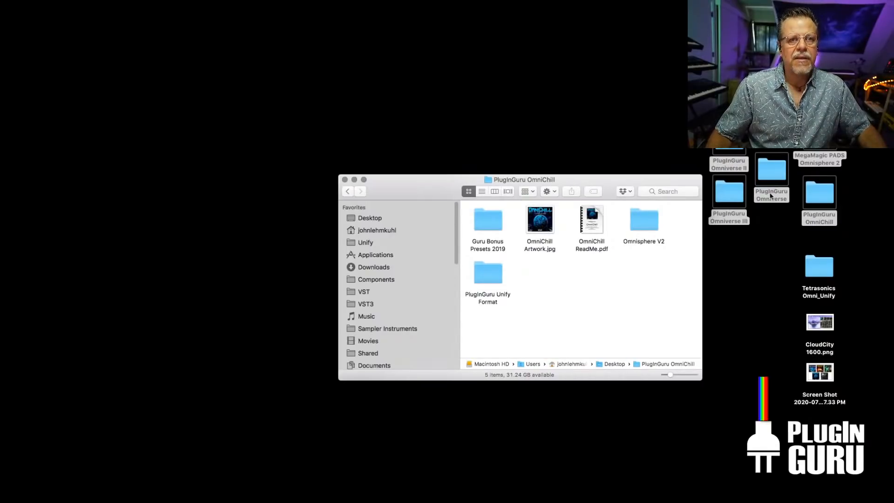
double_click(487, 222)
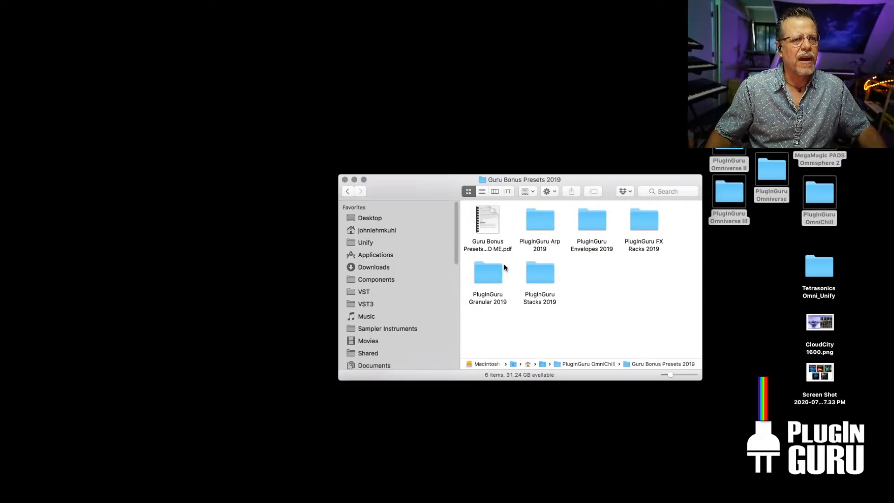
Check the file information of the PluginGuru Arp 2019 folder, browse its category subfolders and return to Guru Bonus Presets 2019
click(533, 226)
key(super+i)
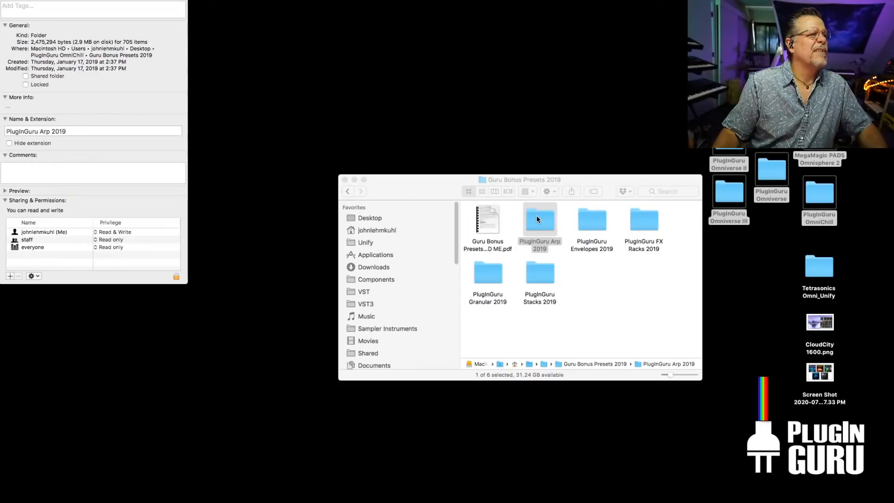
key(super+w)
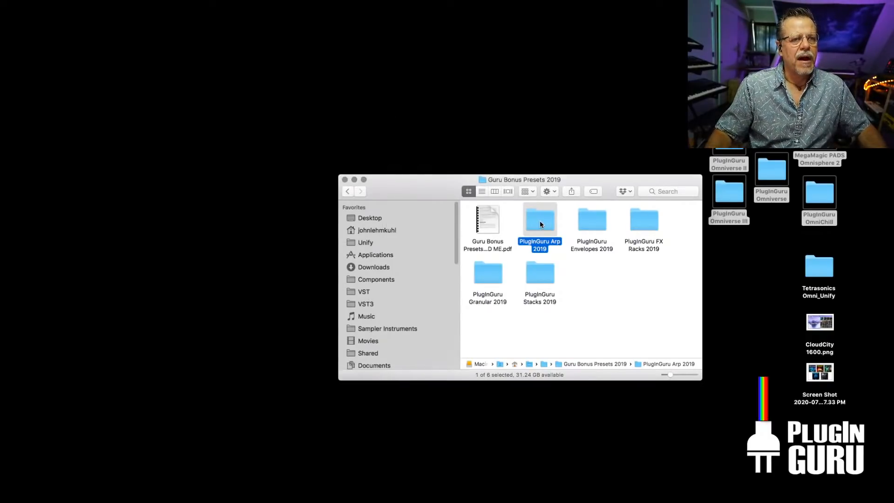
double_click(540, 222)
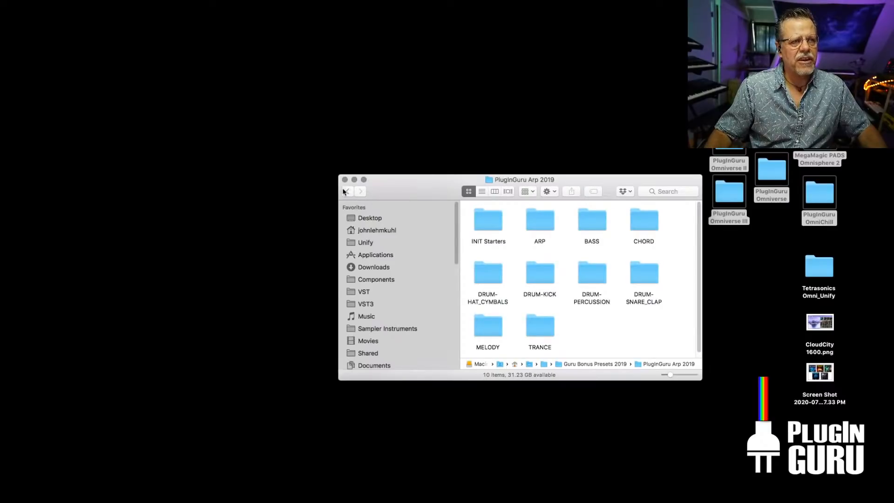
click(345, 191)
Point out the PluginGuru Envelopes 2019, FX Racks 2019 and Granular 2019 folders among the bonus presets
click(592, 220)
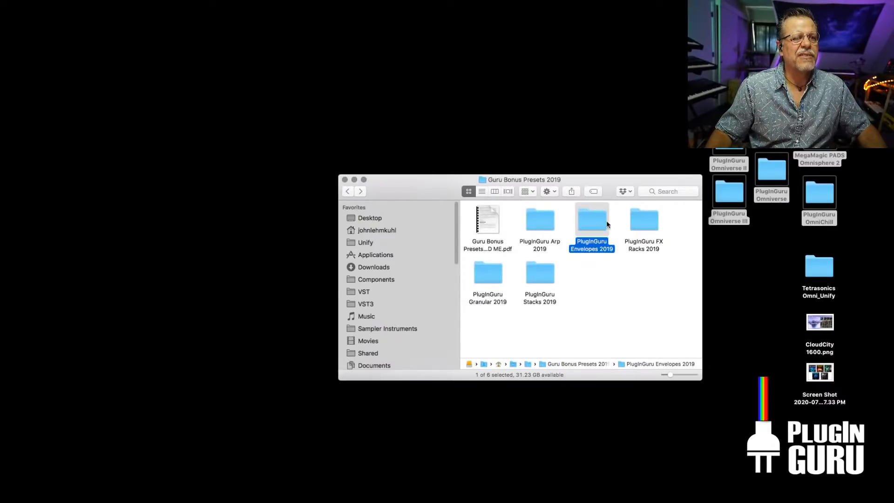
click(644, 223)
click(489, 276)
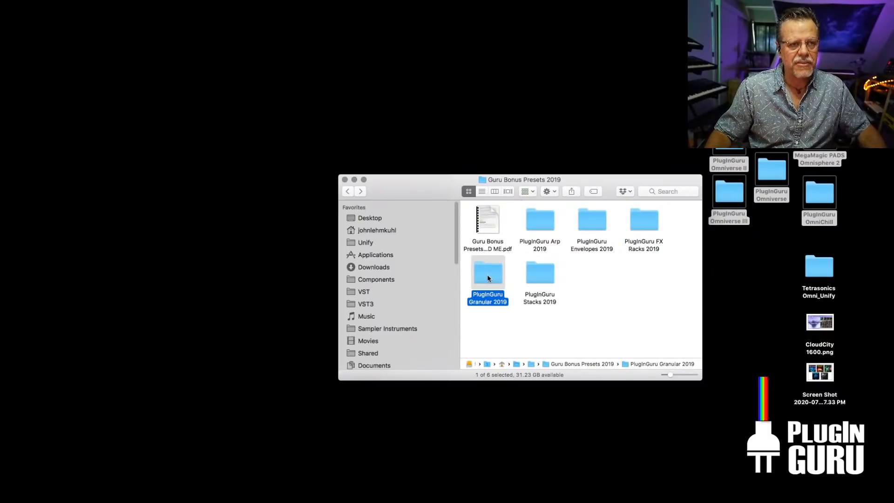
Examine the envelope files in the Side Chain folder of PlugInGuru Envelopes 2019 as a list, and close the folder window
click(541, 271)
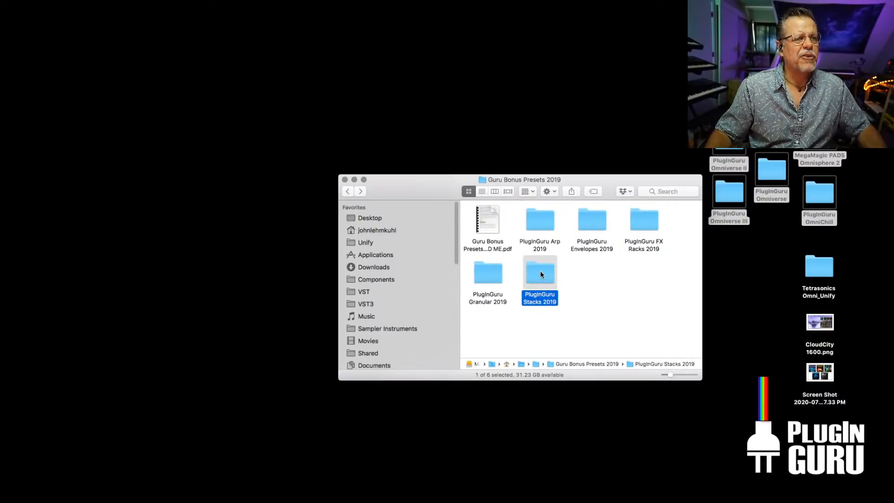
double_click(586, 223)
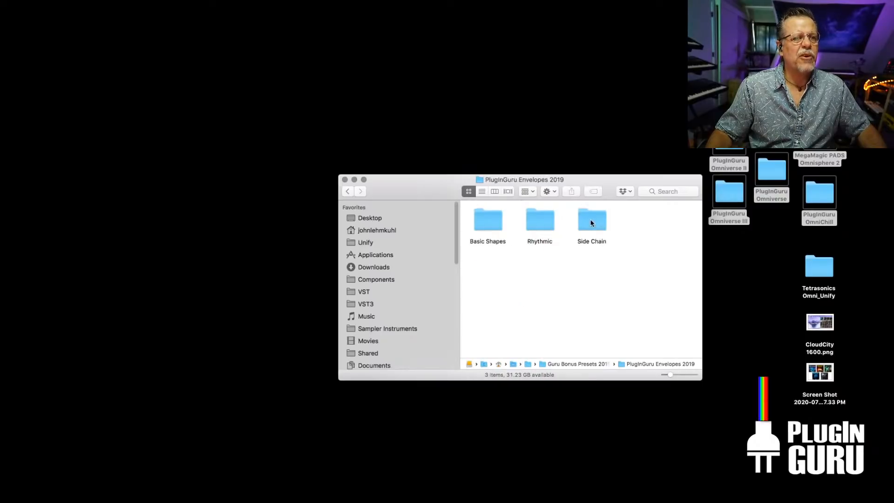
double_click(592, 224)
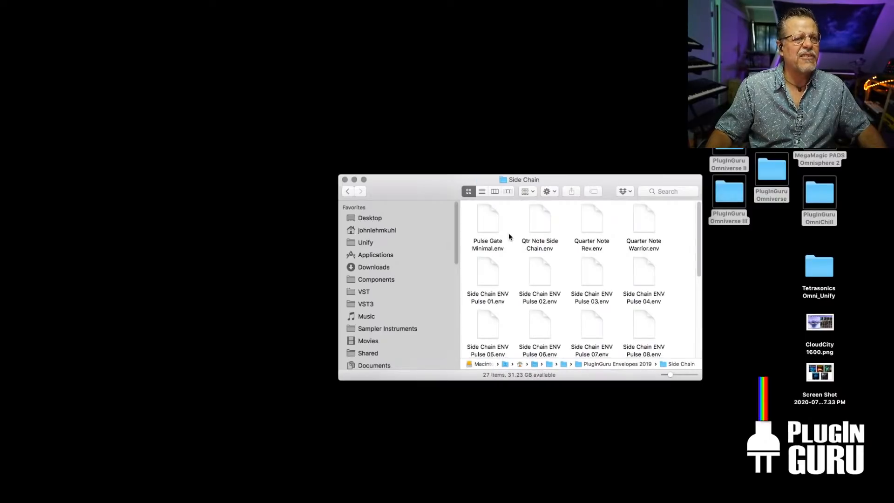
click(482, 191)
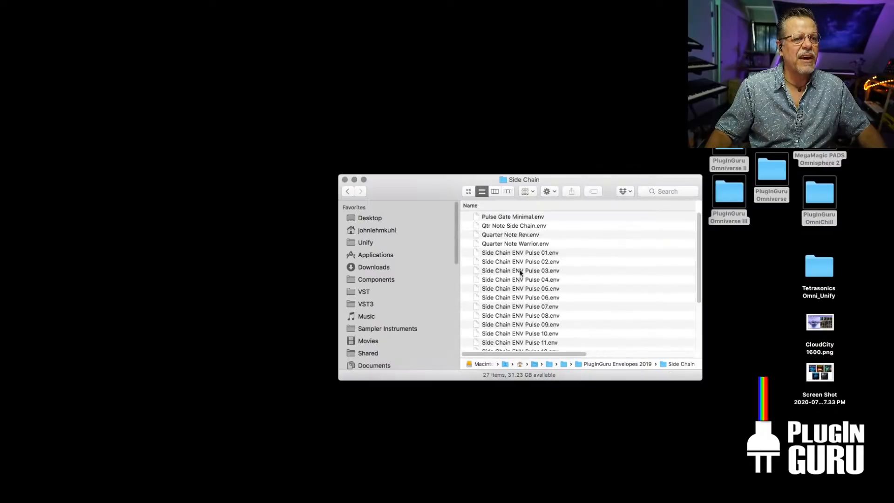
scroll(521, 277, down, 5)
scroll(526, 283, up, 4)
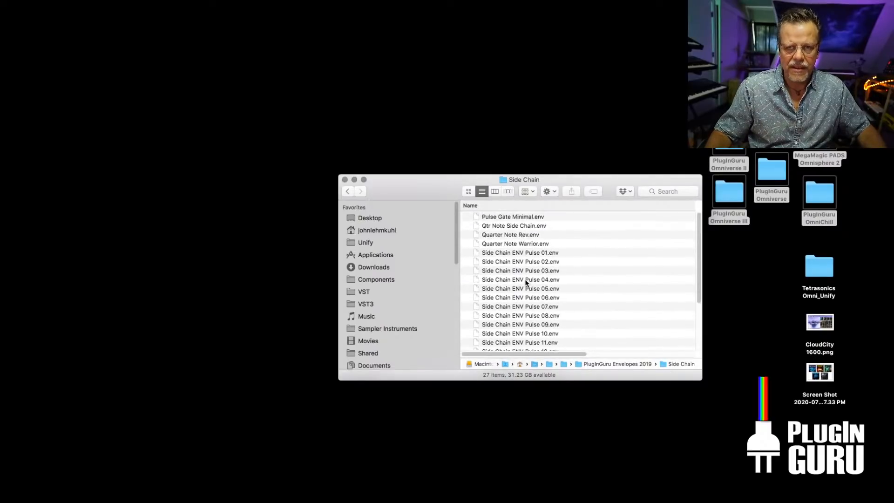
click(344, 180)
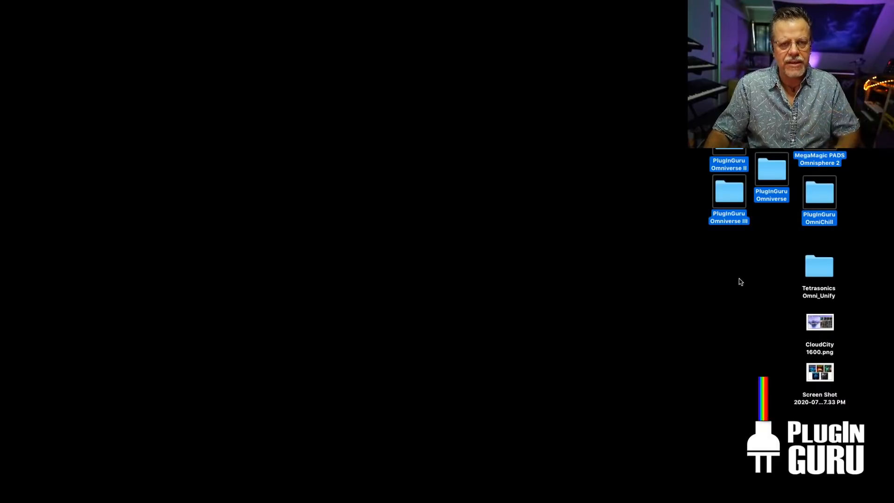
click(676, 397)
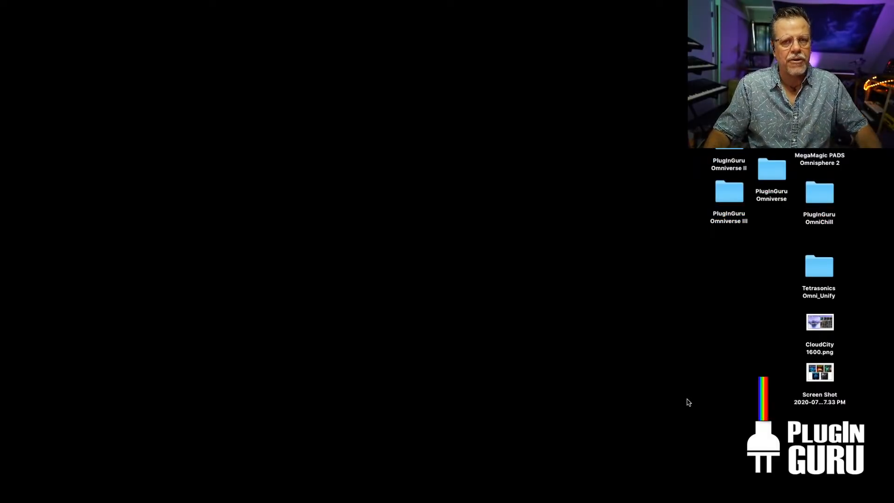
Switch to Unify and open the enlarged envelope view for layer A of the Omnisphere instrument
key(super+Tab)
key(super+Tab)
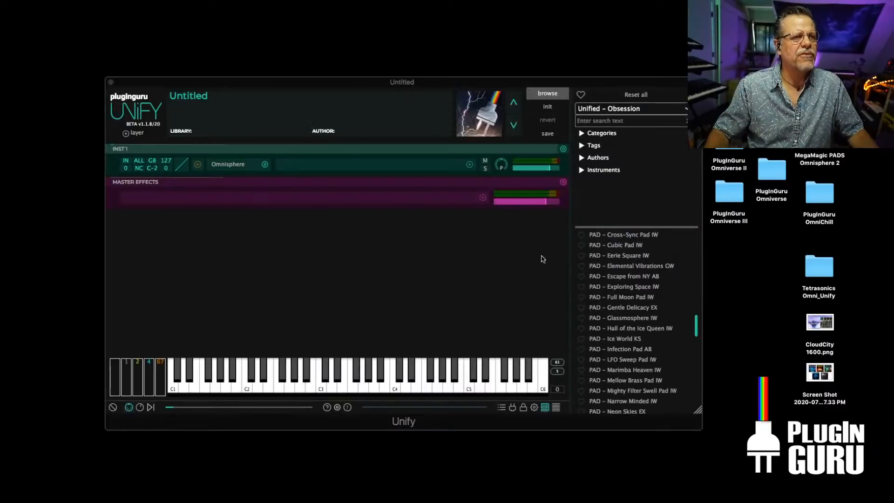
click(226, 165)
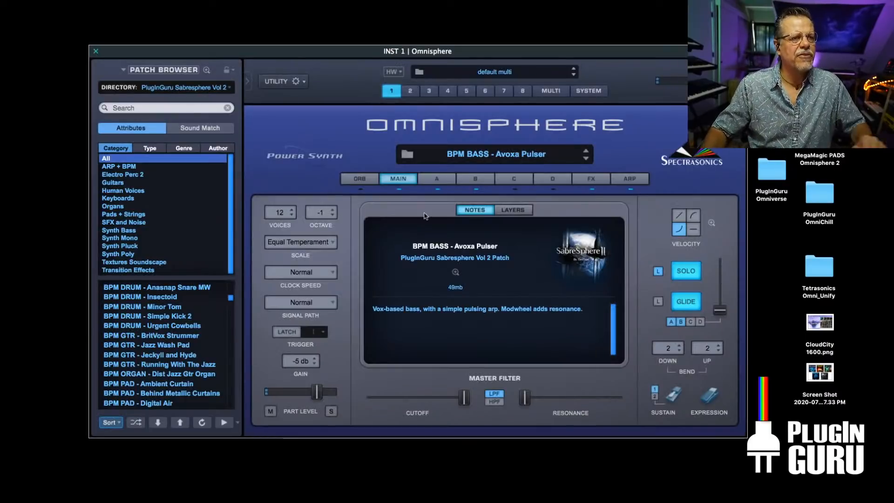
click(448, 181)
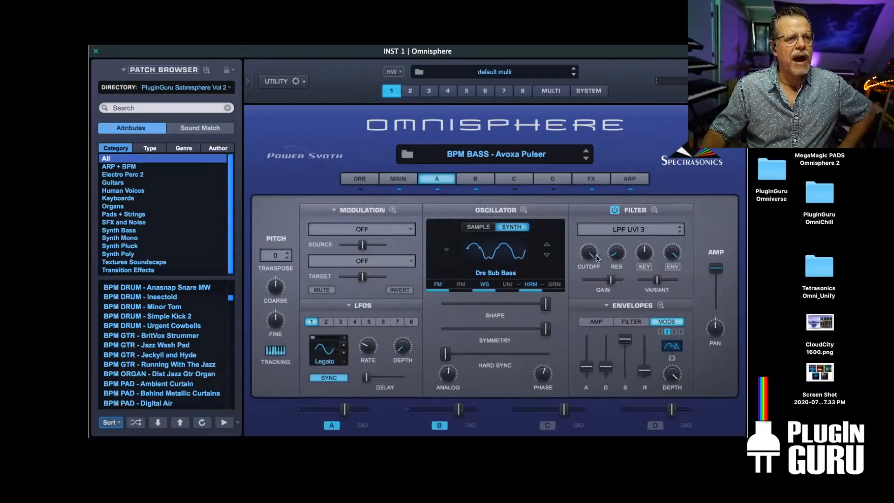
click(660, 305)
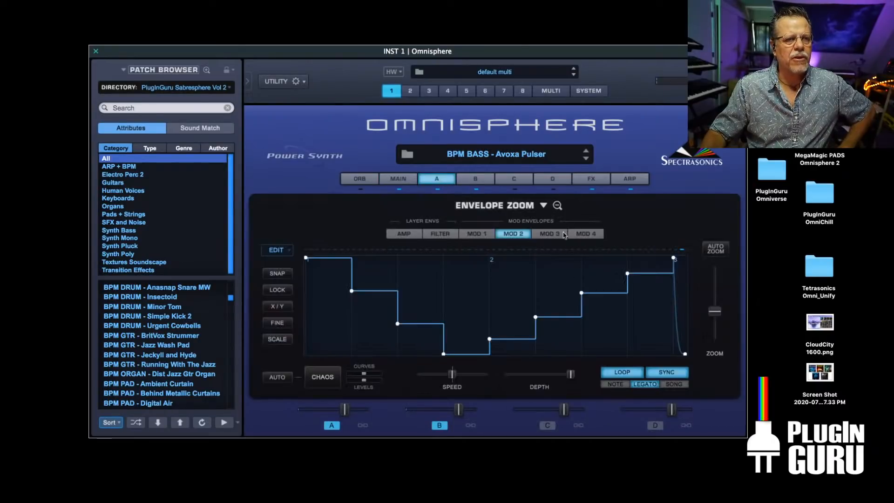
Load the Side Chain ENV Pulse 08 preset from PlugInGuru Envelopes 2019 into the Mod 2 envelope and close the Omnisphere window
click(544, 206)
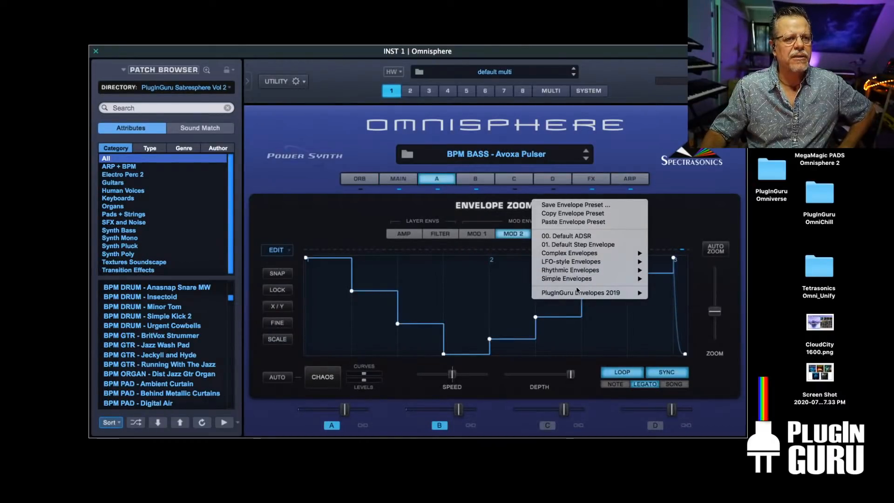
mouse_move(590, 294)
mouse_move(680, 310)
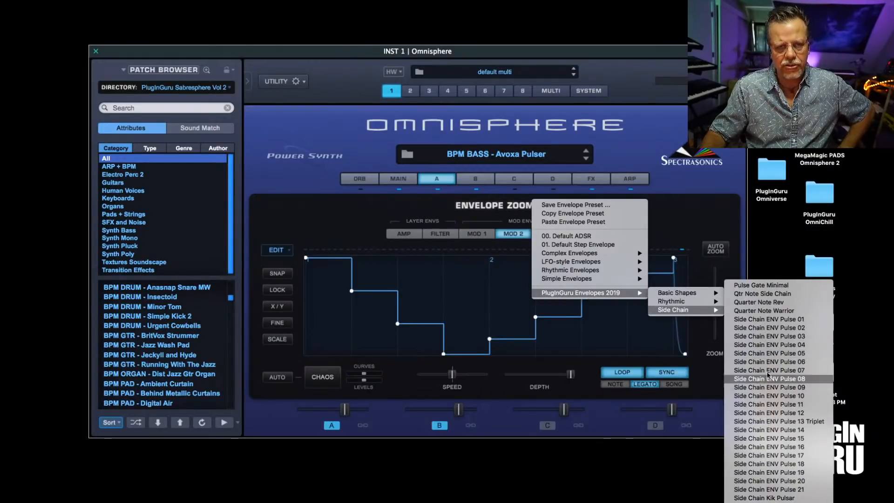
click(770, 379)
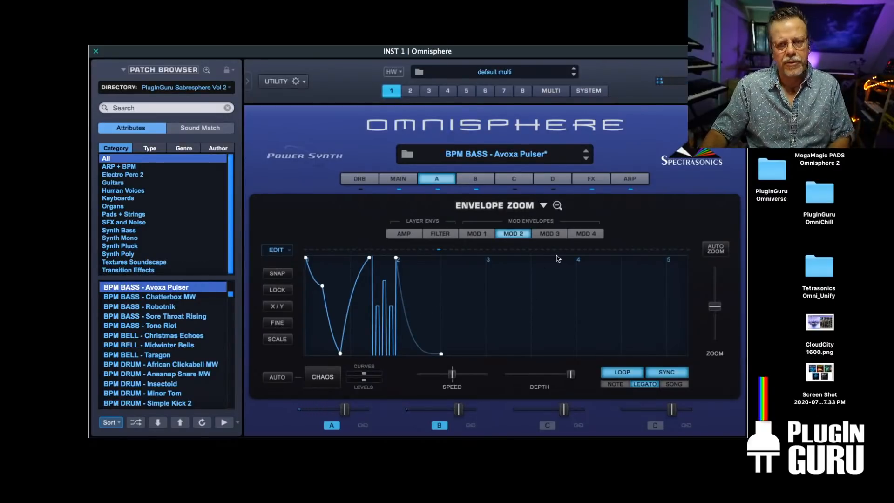
click(434, 180)
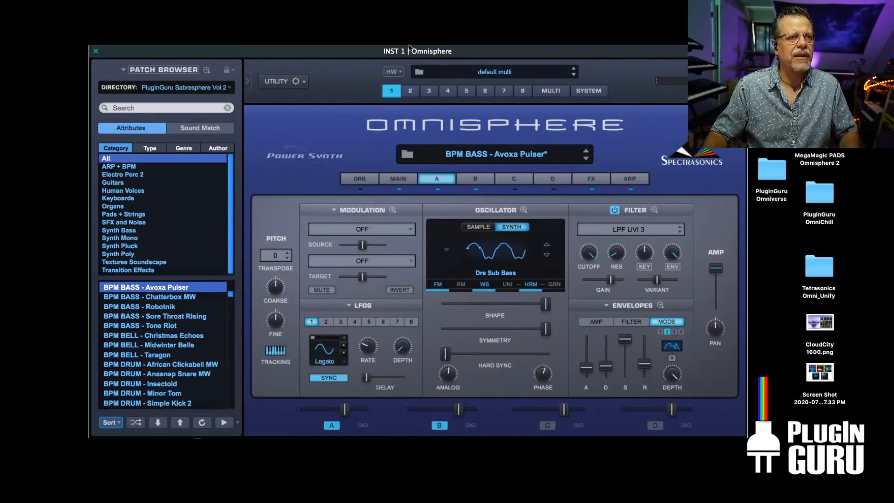
click(96, 51)
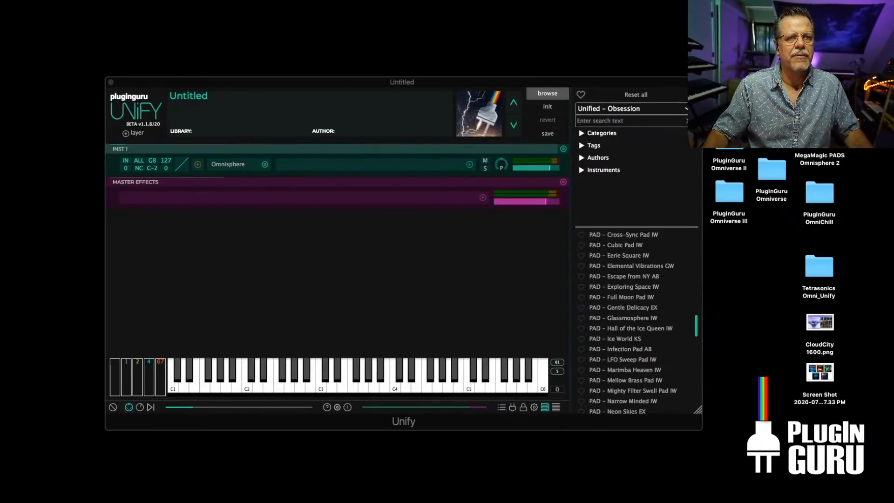
Move the PlugInGuru and MegaMagic PADS library folders together out of the way on the desktop, leaving the Tetrasonics Omni_Unify folder in place
drag(738, 148, 832, 200)
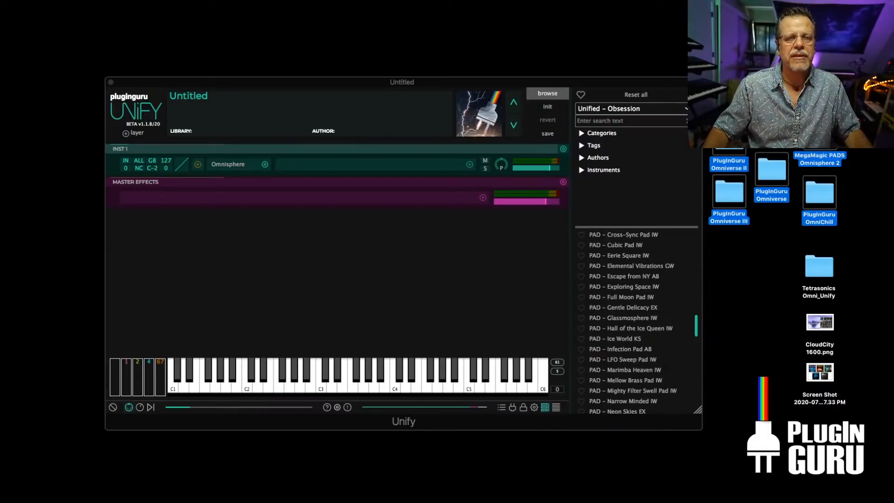
drag(729, 139, 871, 87)
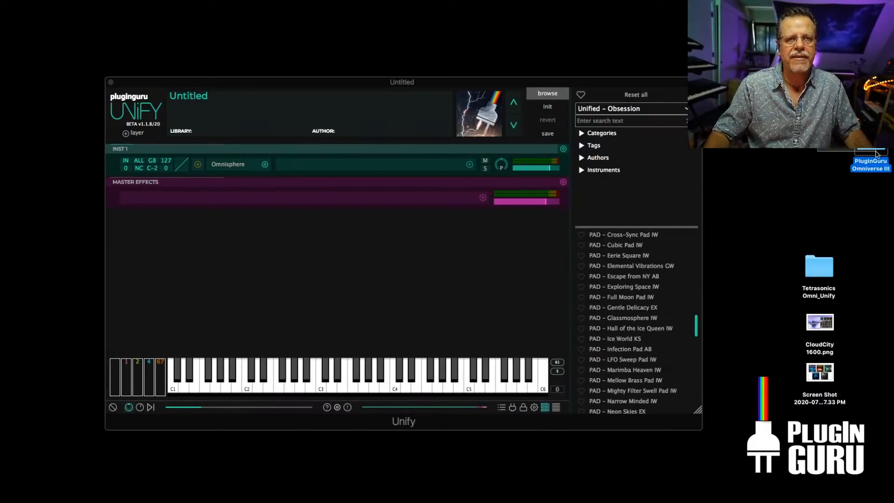
drag(871, 140, 870, 93)
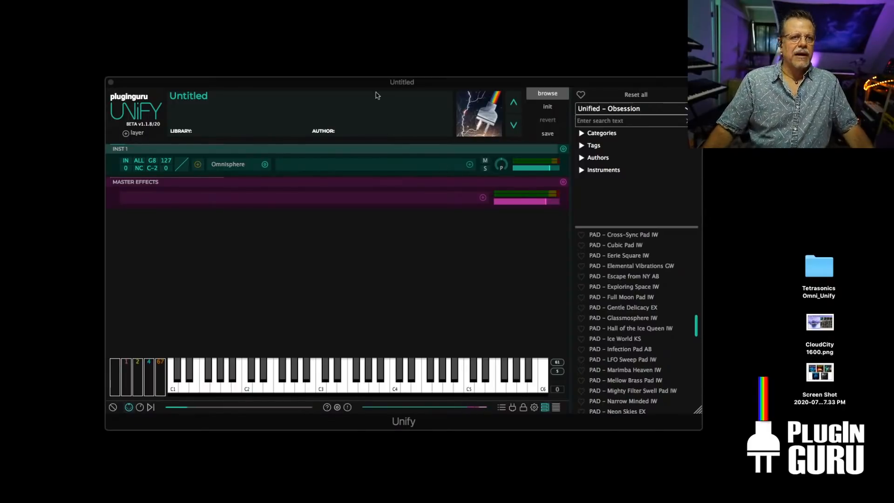
Reposition the Unify window slightly lower on the desktop and keep it as the active application
drag(426, 85, 437, 119)
click(438, 117)
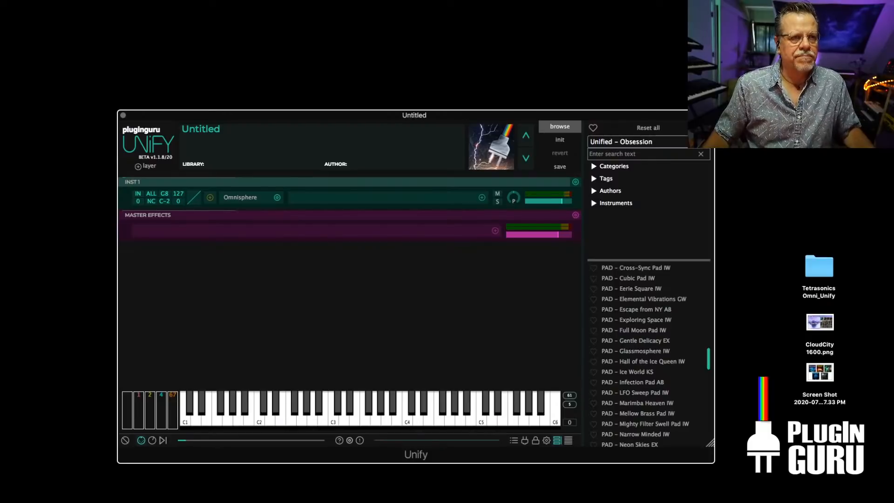
key(super+Tab)
key(super+Tab)
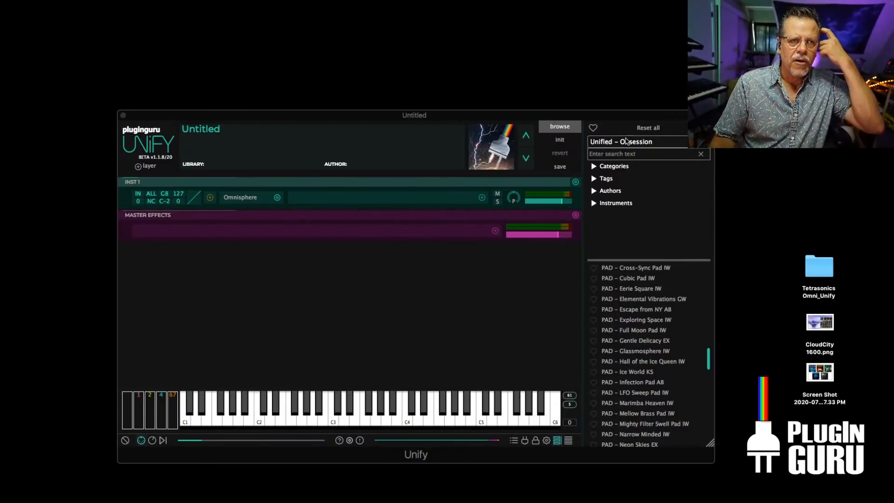
Switch the patch browser to the PlugInGuru O2 OmniChill library and load the patch PAD - Goodbye for Now
click(626, 140)
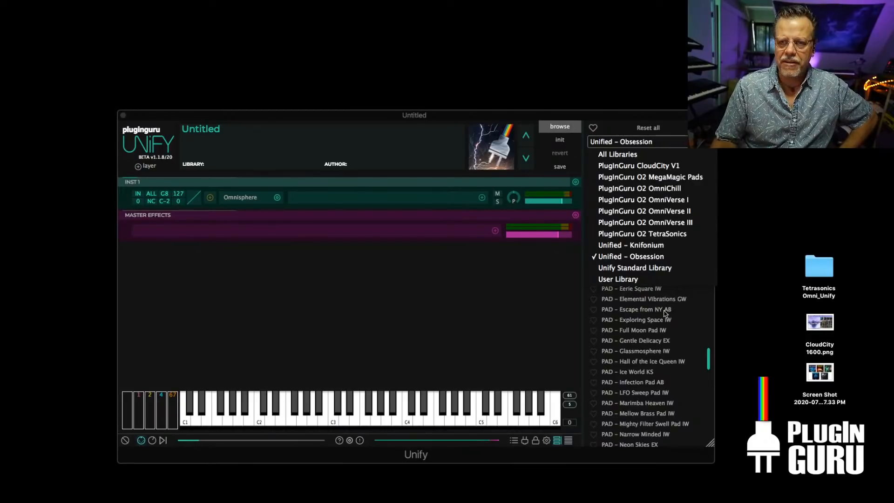
click(633, 189)
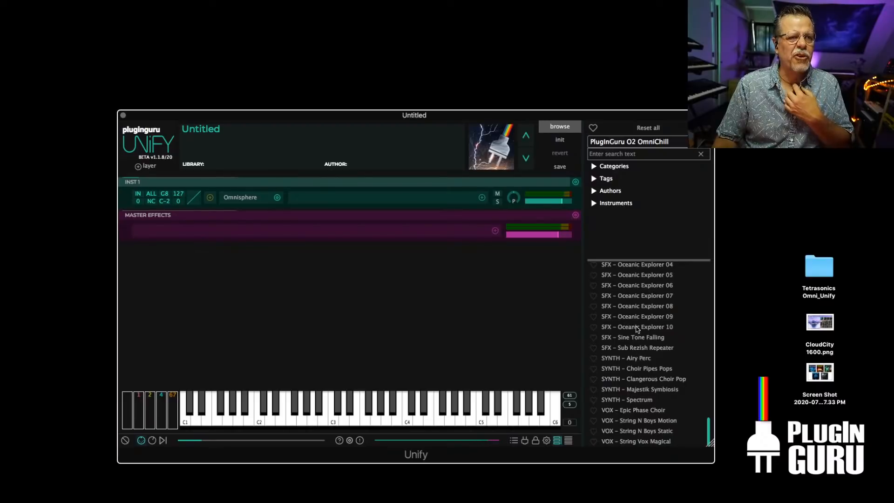
scroll(637, 328, up, 5)
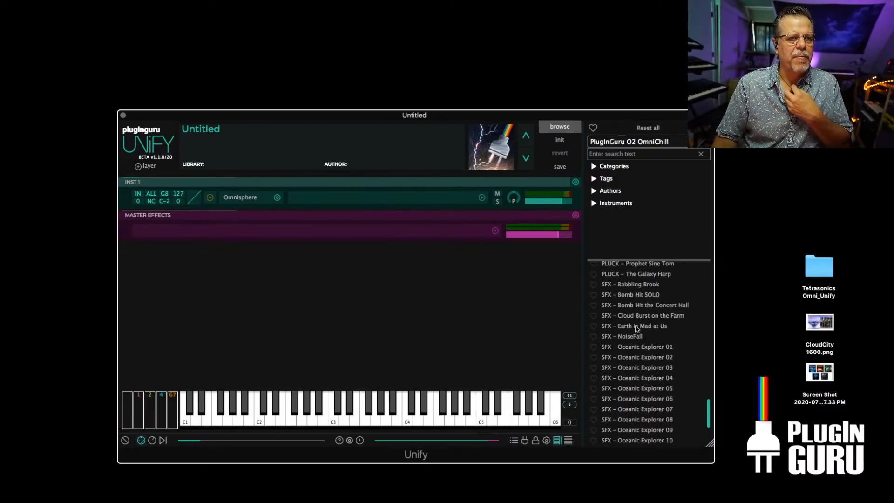
scroll(637, 328, up, 8)
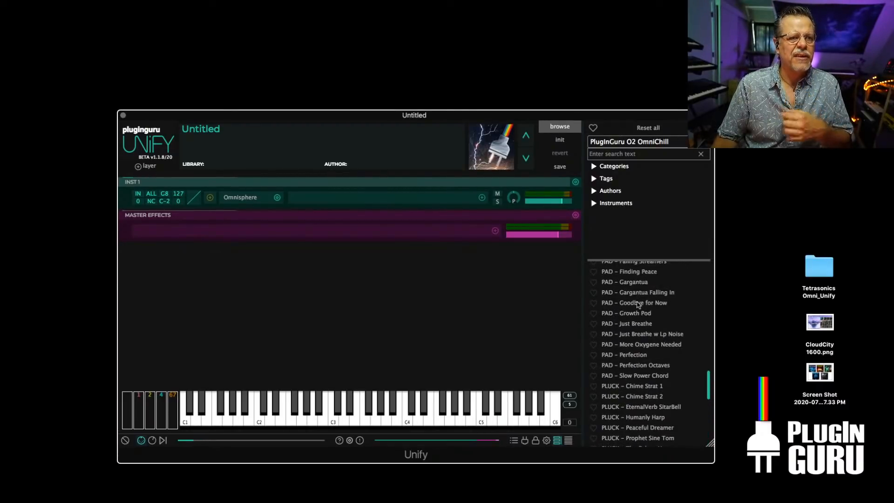
double_click(639, 304)
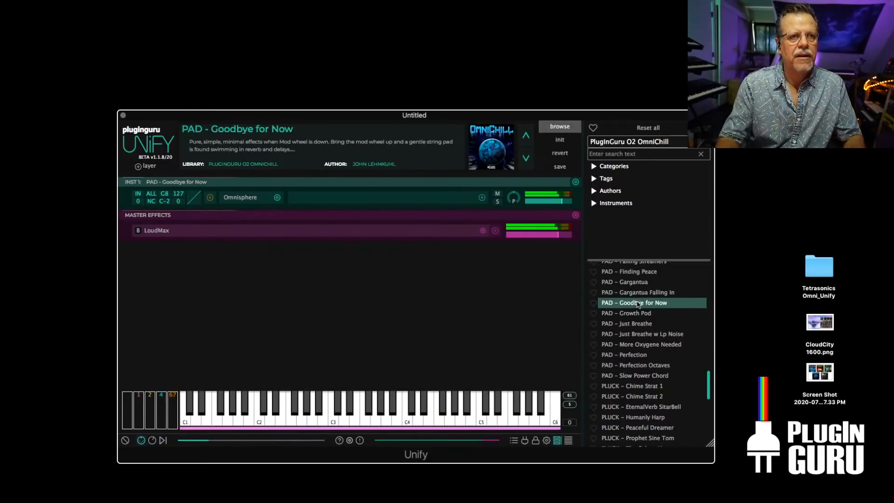
Load PAD - Lost in Tokyo from PlugInGuru O2 OmniVerse II into a new Unify layer and slightly lower both instrument layers' volumes
click(645, 142)
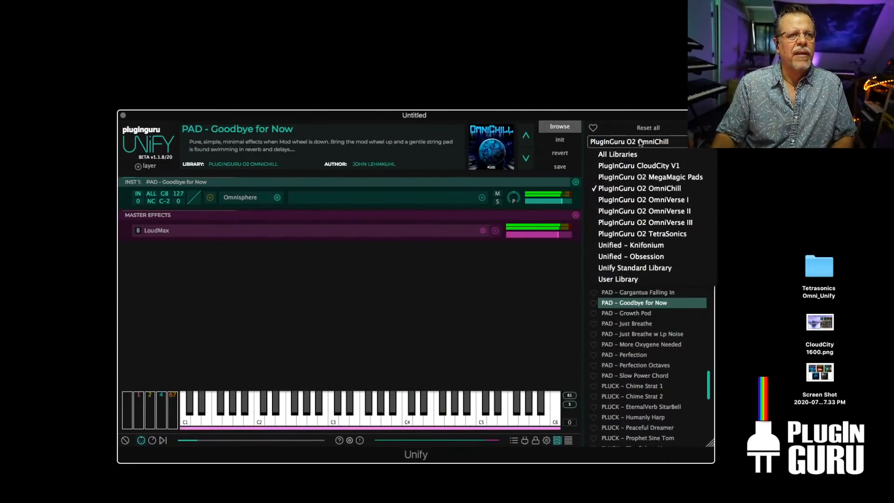
click(651, 212)
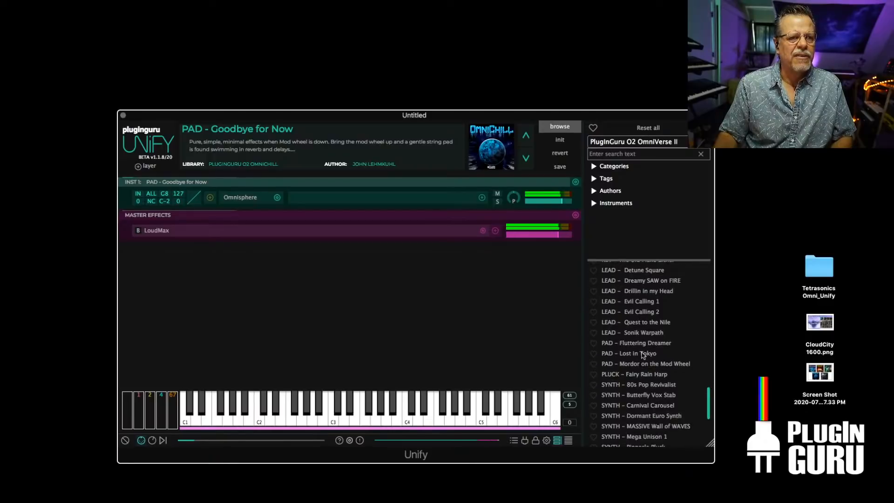
right_click(637, 358)
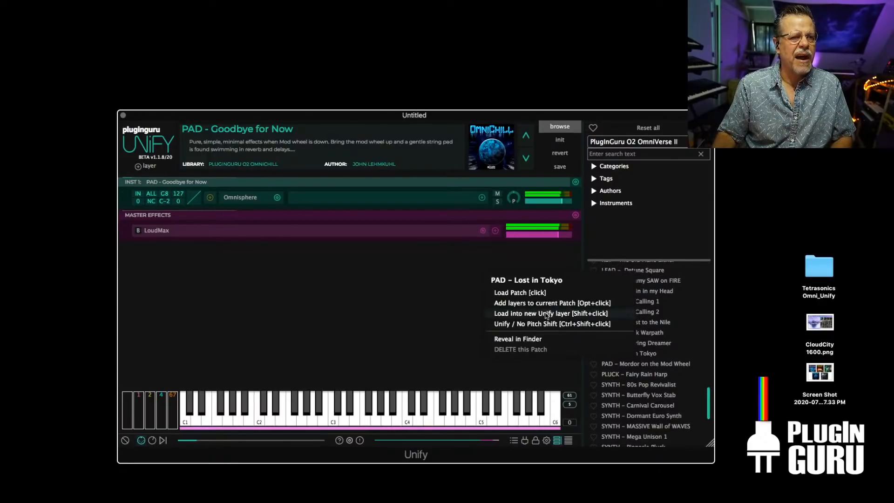
click(548, 314)
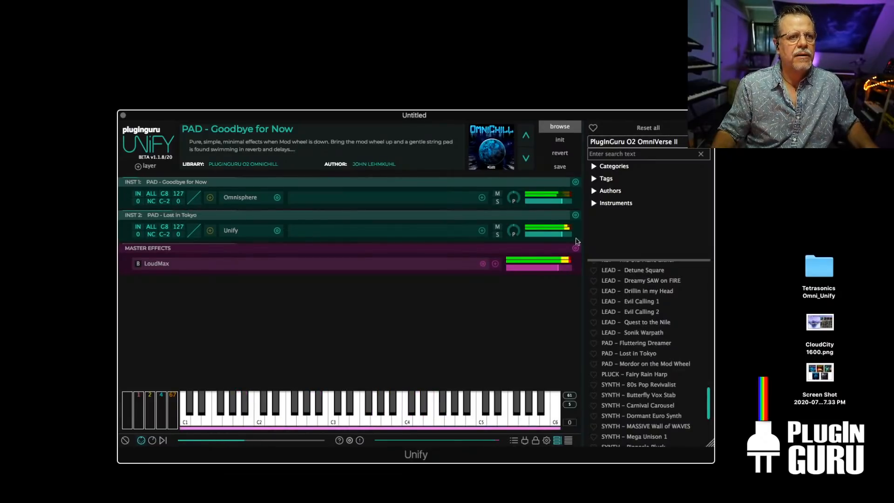
drag(561, 236, 558, 234)
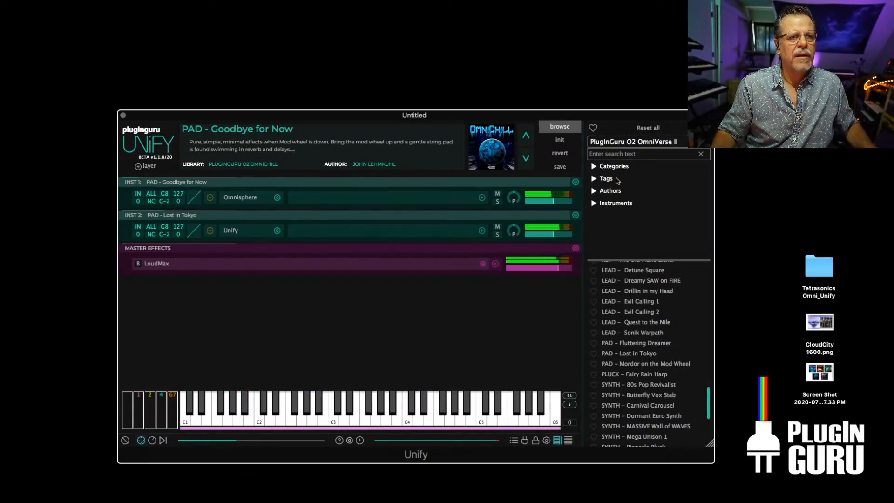
Switch the patch browser to the Unified - Obsession library and find its BPM SYNTH patches
click(627, 144)
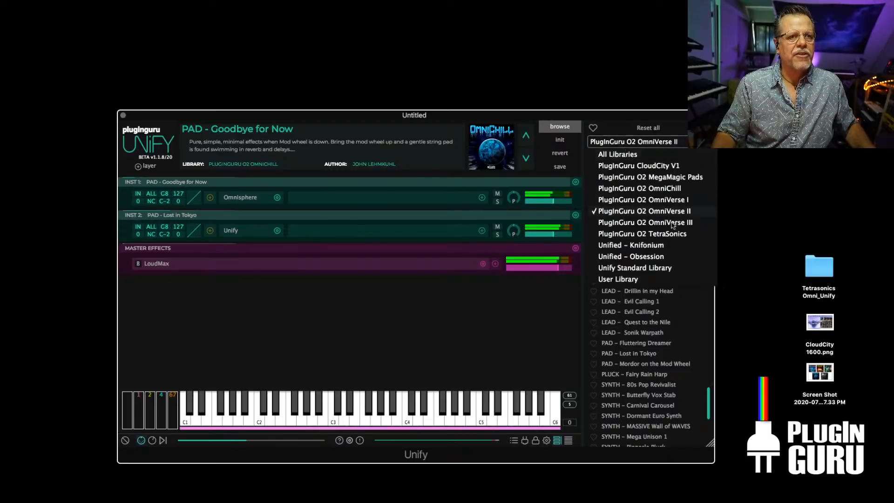
click(632, 257)
scroll(655, 391, down, 4)
scroll(654, 389, up, 8)
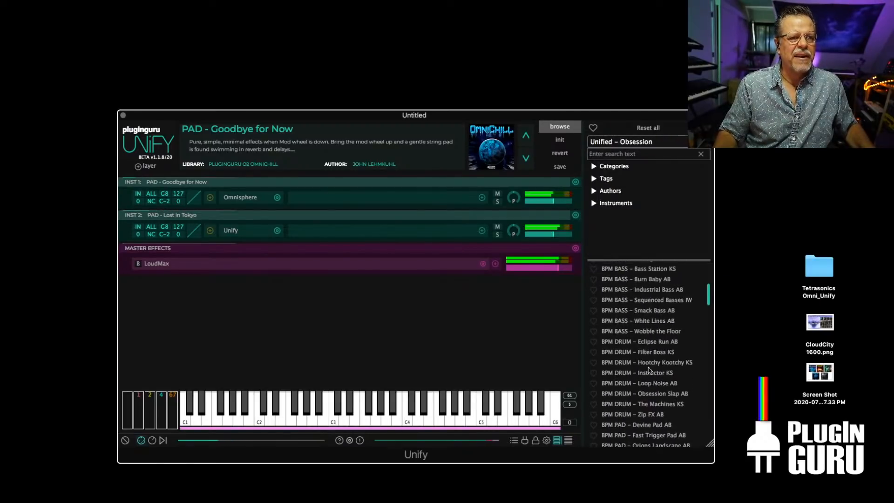
scroll(649, 370, down, 10)
scroll(649, 370, down, 3)
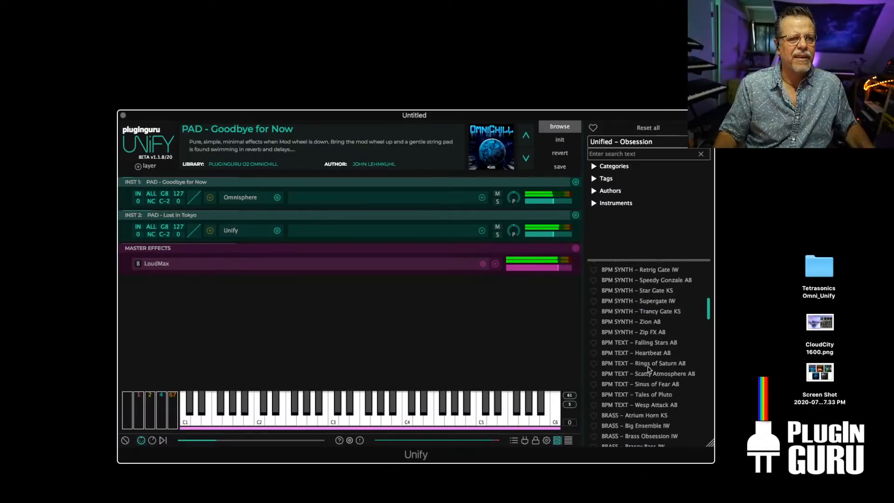
scroll(651, 319, up, 1)
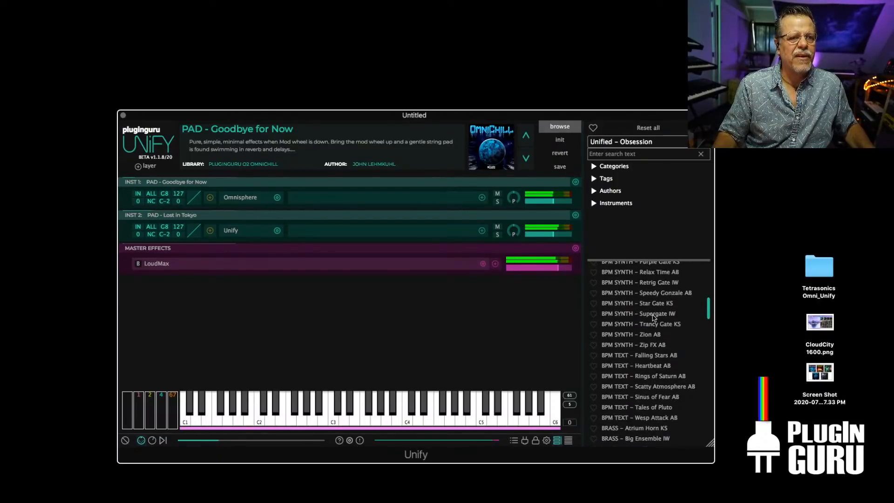
Try BPM SYNTH - Supergate IW in a new Unify layer with its volume slightly lowered, and remove that layer
right_click(653, 315)
click(563, 275)
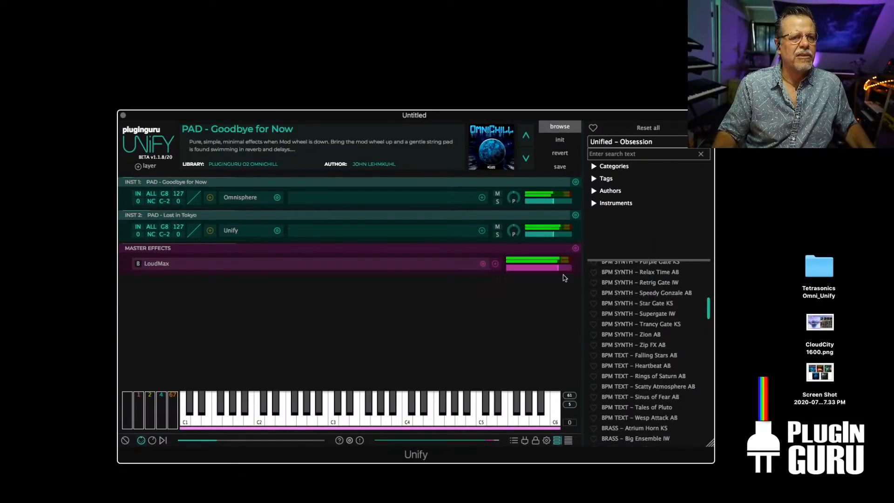
drag(559, 269, 552, 271)
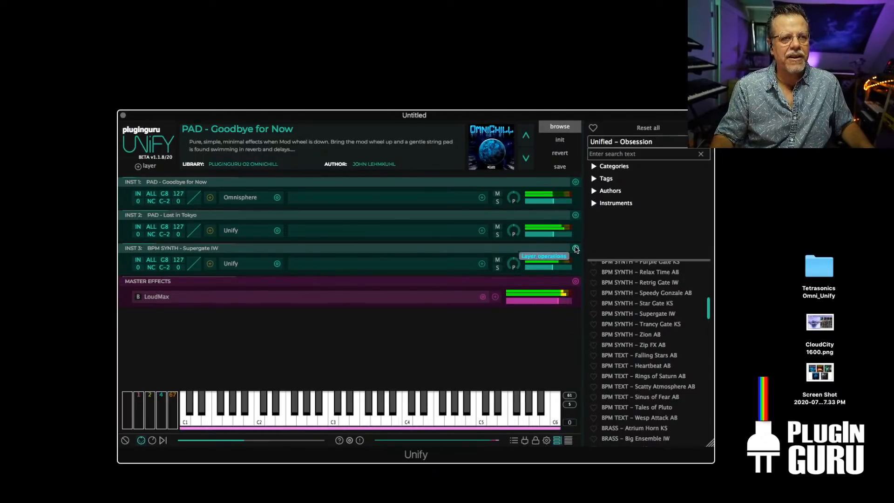
alt+click(576, 248)
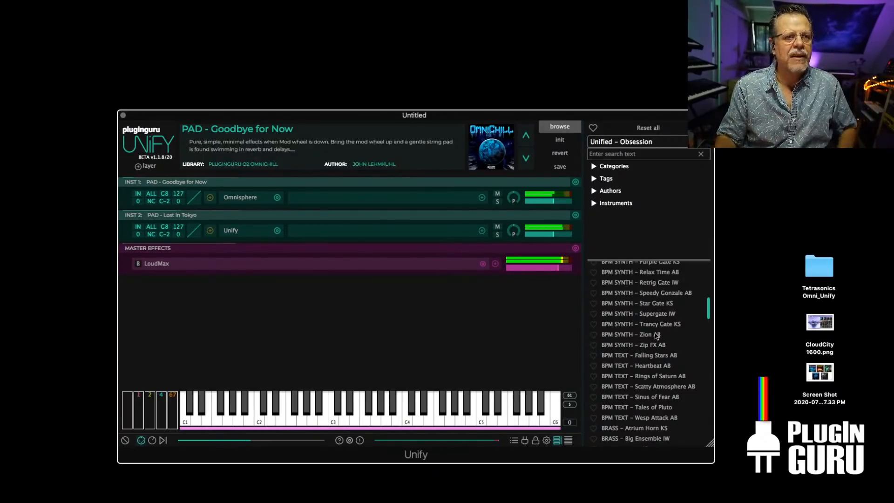
Load BPM SYNTH - Purple Gate KS into a new Unify layer and slightly lower that layer's volume
scroll(656, 335, up, 3)
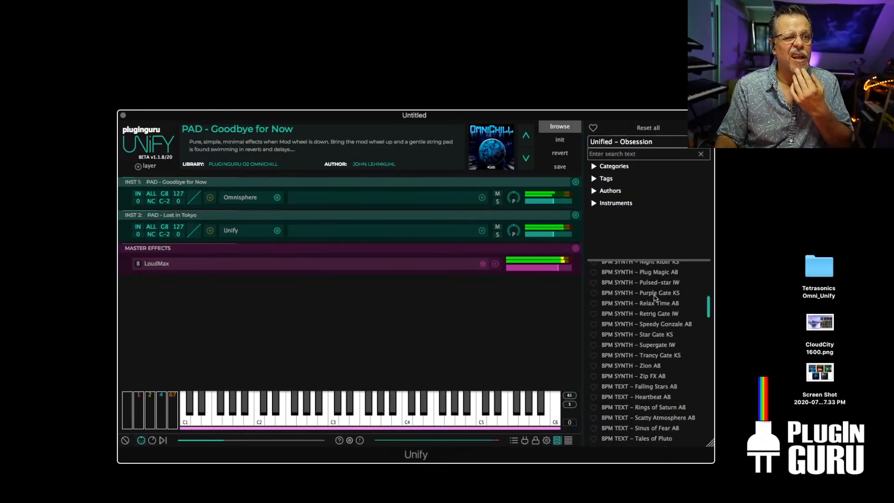
right_click(654, 297)
click(559, 257)
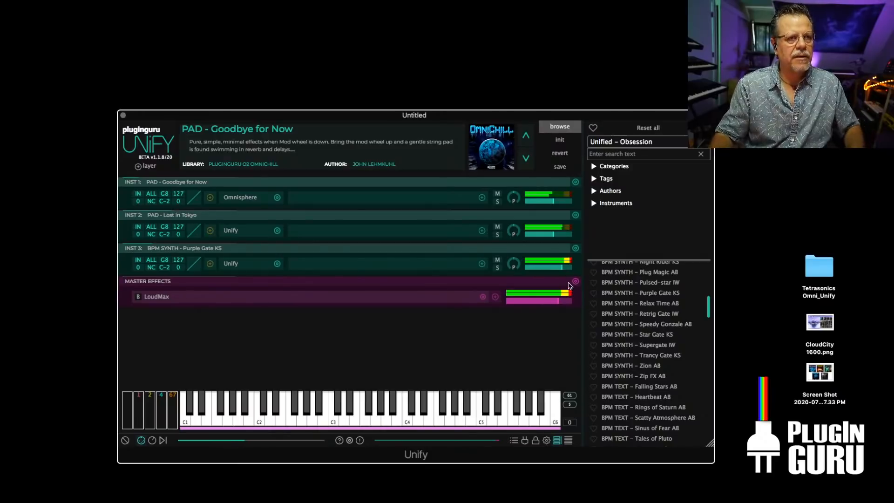
drag(564, 267, 562, 269)
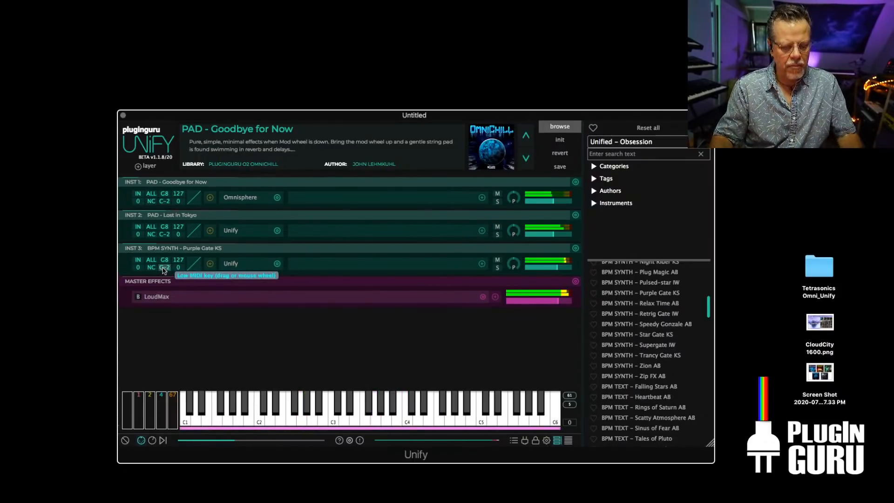
Set the low MIDI key of the Purple Gate KS, Lost in Tokyo and Goodbye for Now layers to C3
click(164, 269)
click(165, 234)
text(C3)
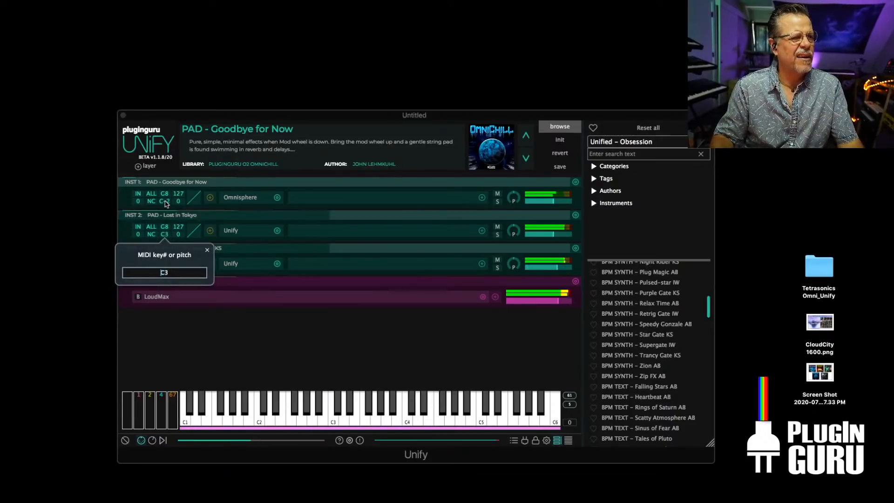
click(164, 200)
text(C3)
click(208, 218)
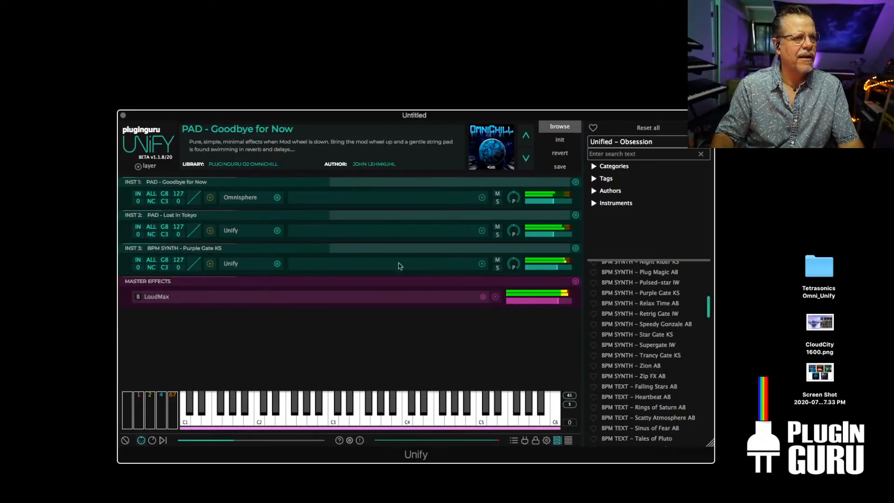
Load BPM BASS - Predatory Pulsar from PlugInGuru O2 OmniVerse I into a new Unify layer and limit its high MIDI key to C3
click(642, 142)
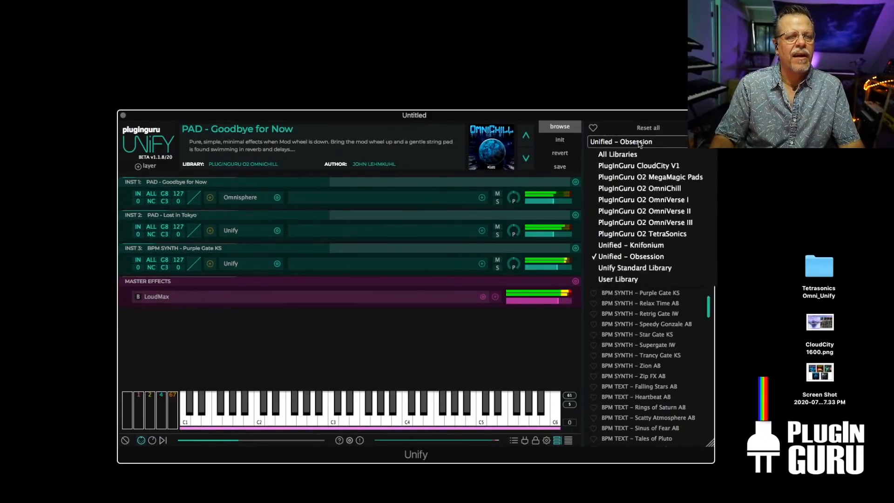
click(659, 201)
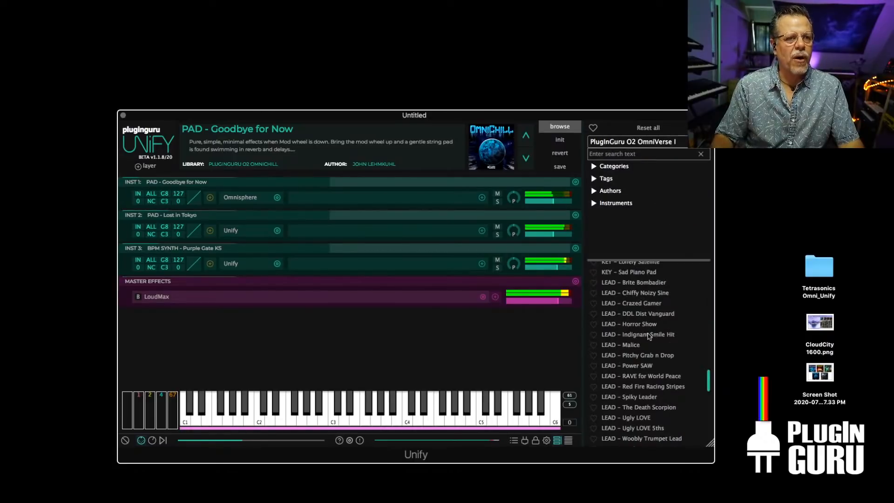
scroll(649, 336, up, 15)
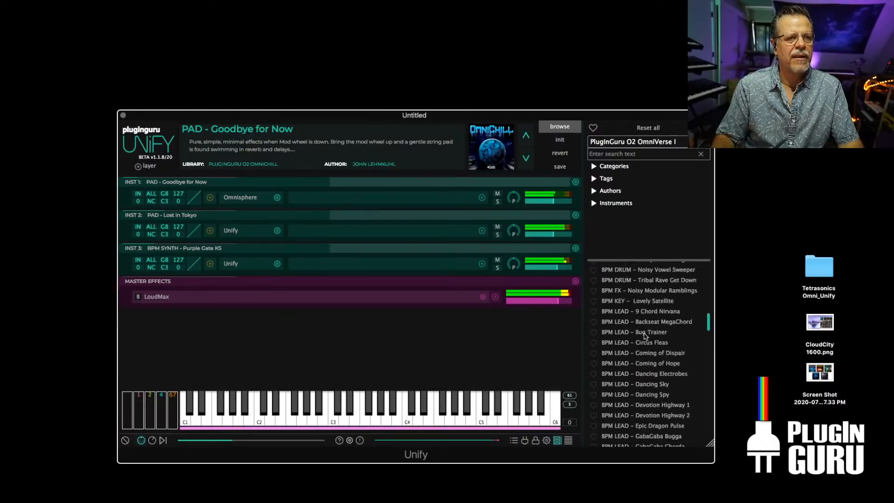
scroll(645, 336, up, 5)
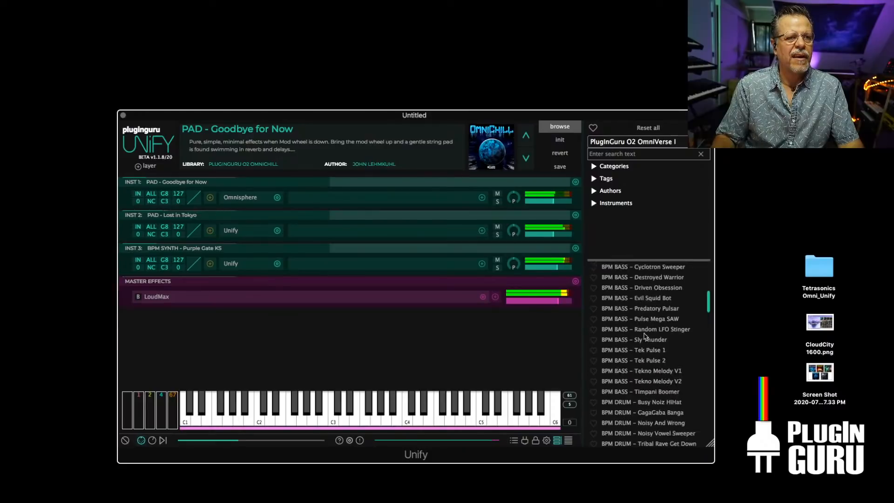
right_click(649, 309)
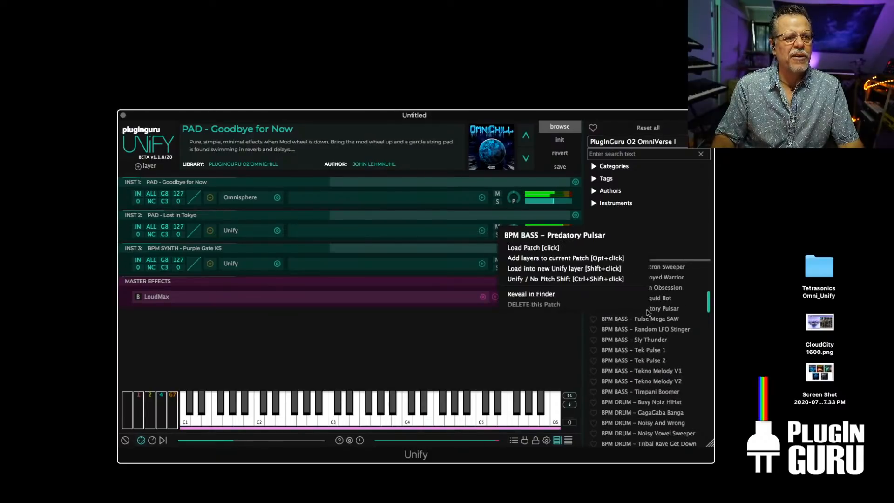
click(543, 274)
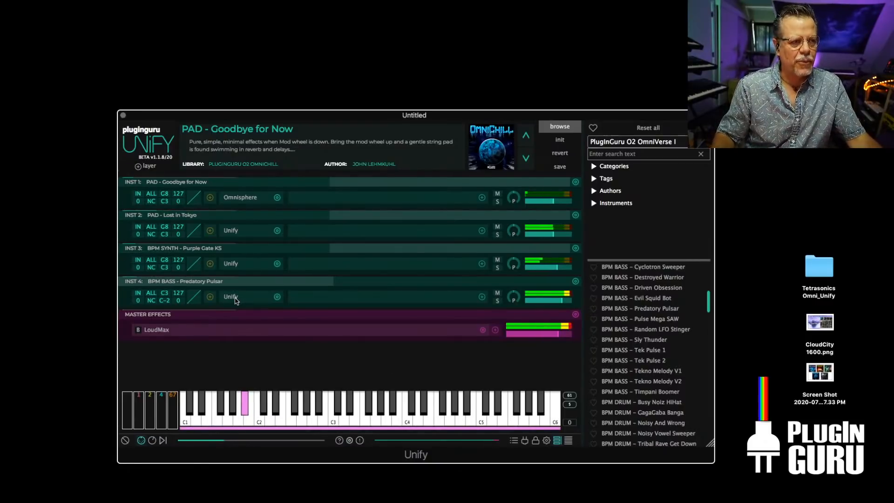
Turn the arpeggiator swing of the Predatory Pulsar layer's Omnisphere patch down to minimum, and close the layer's plugin windows
click(233, 300)
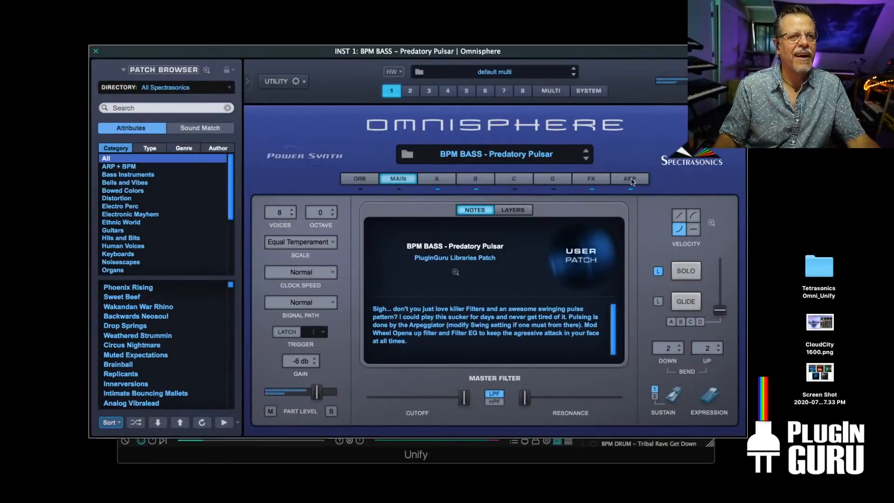
click(631, 180)
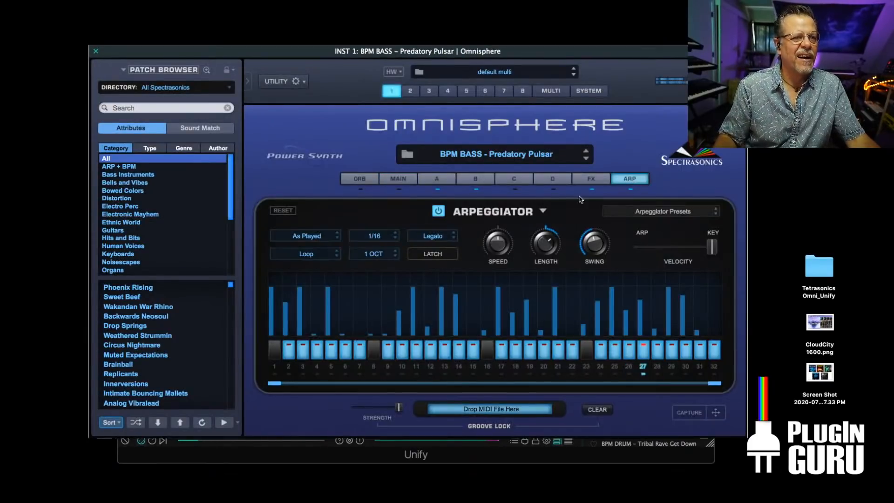
drag(594, 241, 597, 309)
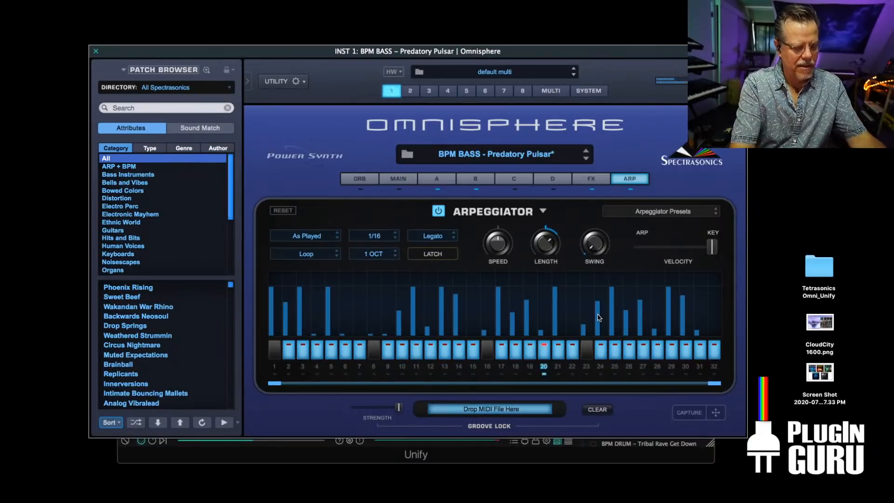
key(Escape)
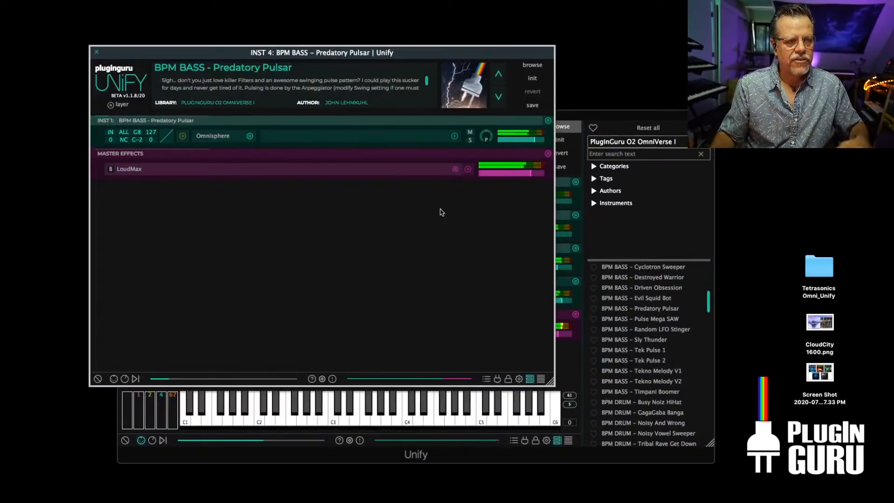
key(Escape)
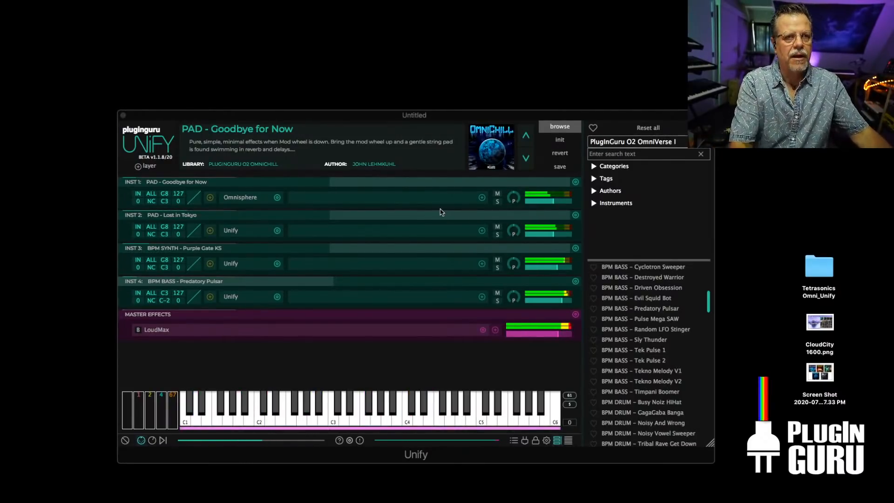
Switch the patch browser to the PlugInGuru CloudCity V1 library and find its BPM DRUM - Chaos patches
click(621, 144)
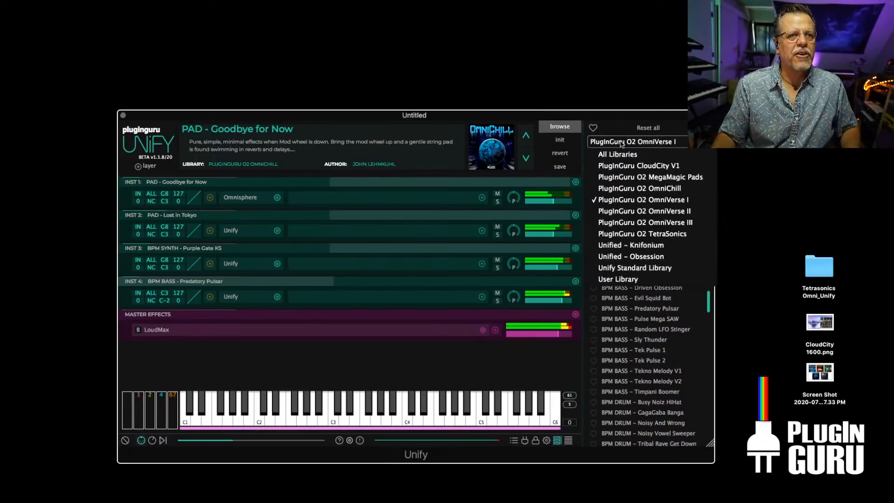
click(620, 162)
scroll(627, 349, down, 15)
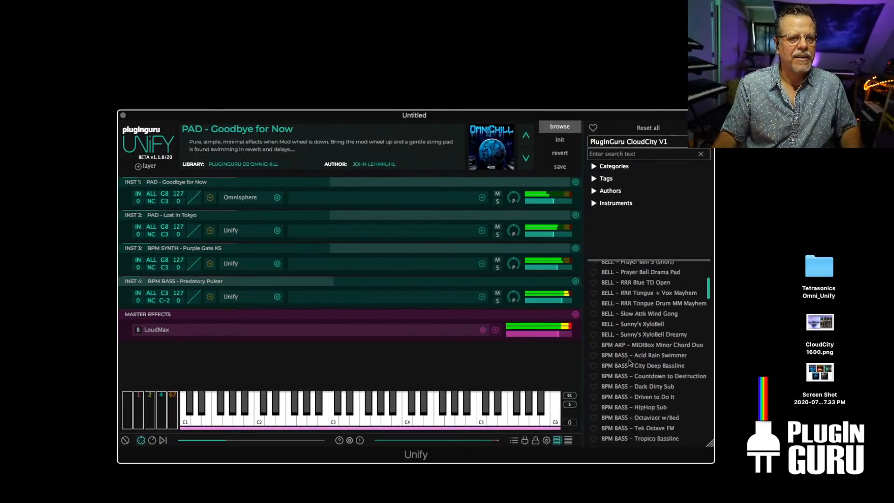
scroll(628, 345, down, 3)
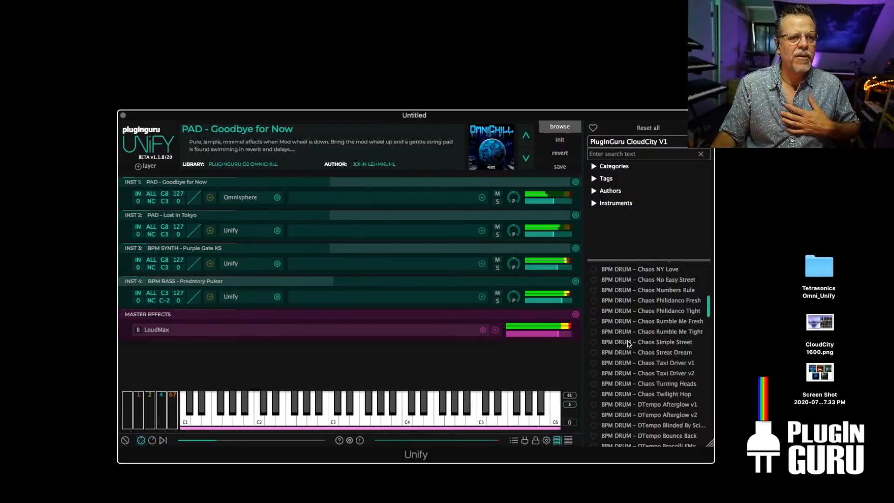
Try BPM DRUM - Chaos Simple Street in a new Unify layer without pitch shift, and remove that layer
right_click(669, 345)
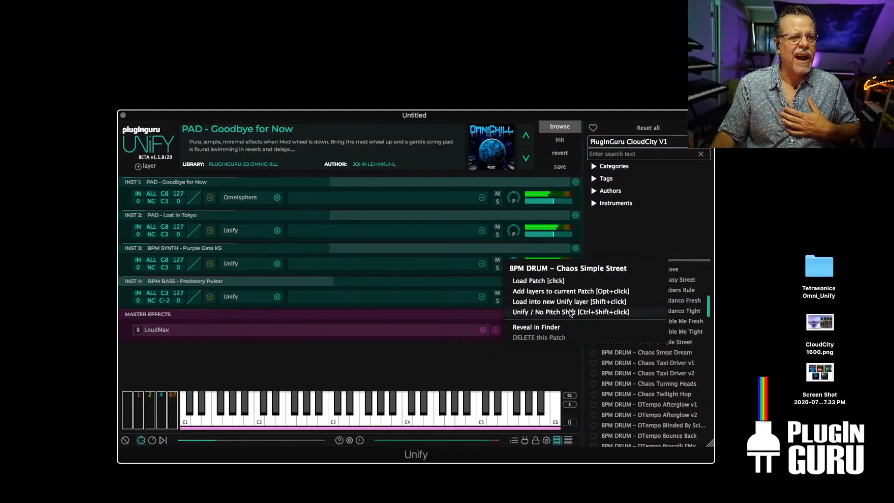
click(569, 312)
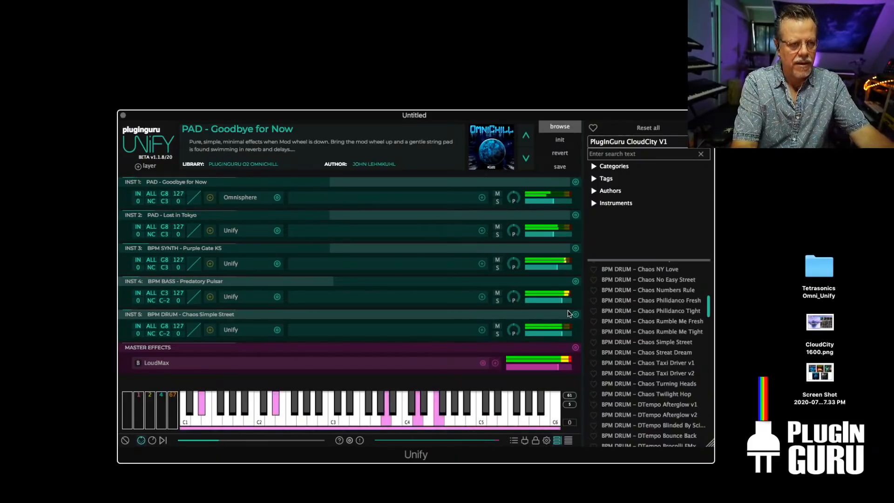
alt+click(575, 314)
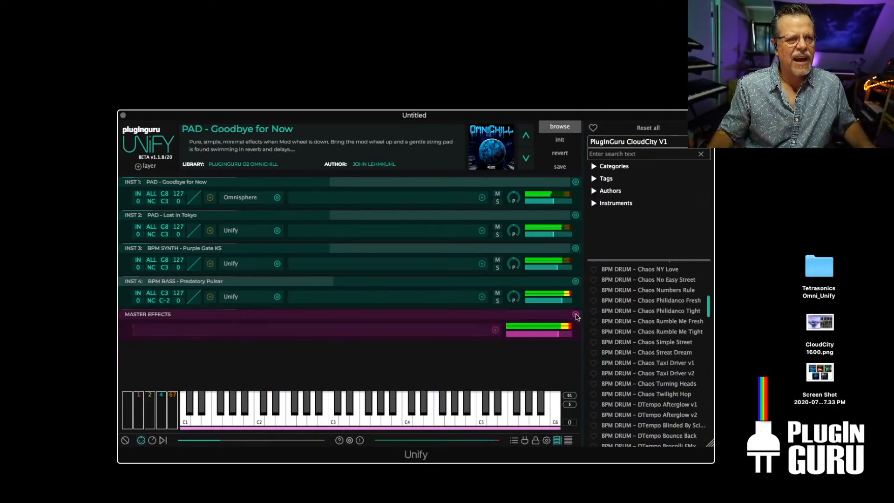
Load BPM DRUM - Chaos Turning Heads into a new Unify layer without pitch shift and lower the volumes of all five instrument layers
right_click(665, 386)
click(579, 355)
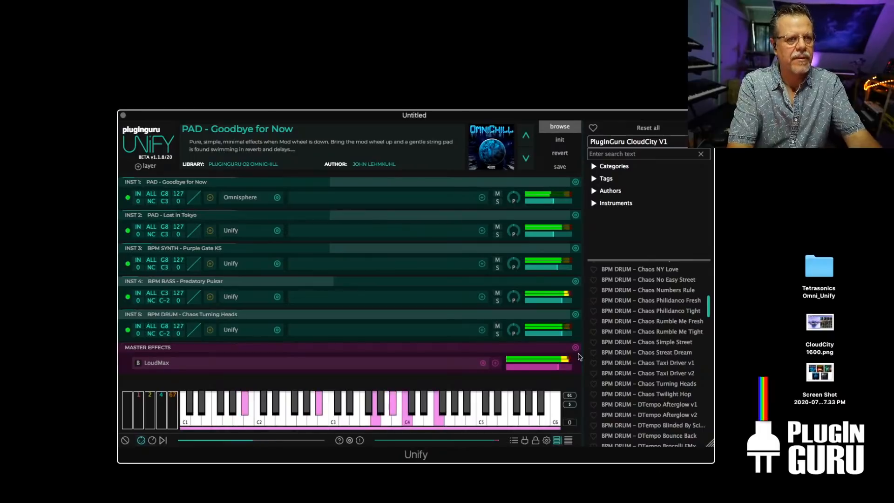
drag(562, 338, 554, 335)
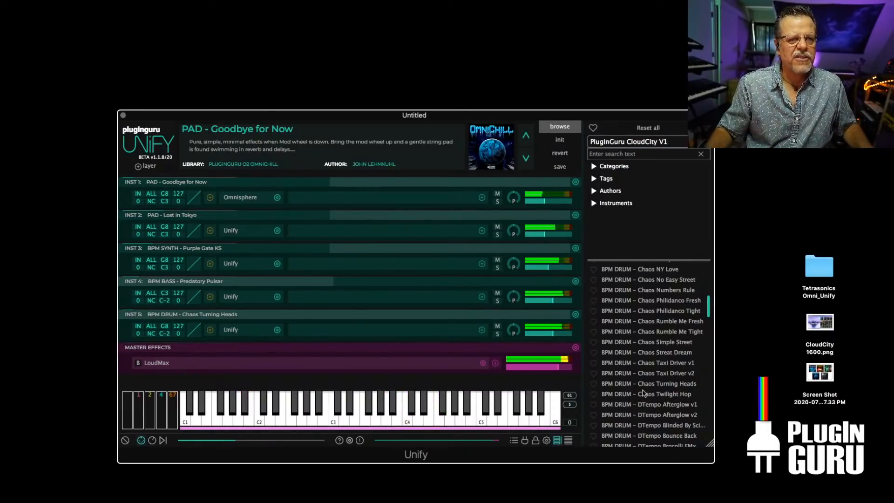
Try BPM PERC - WP Kit: Keep You Busy in a new Unify layer without pitch shift, lower its volume, and remove that layer
scroll(643, 393, down, 15)
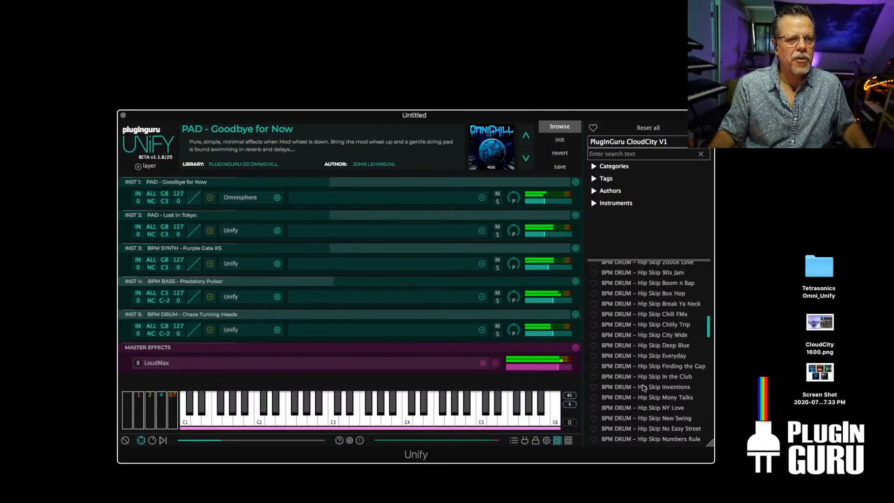
scroll(645, 388, down, 15)
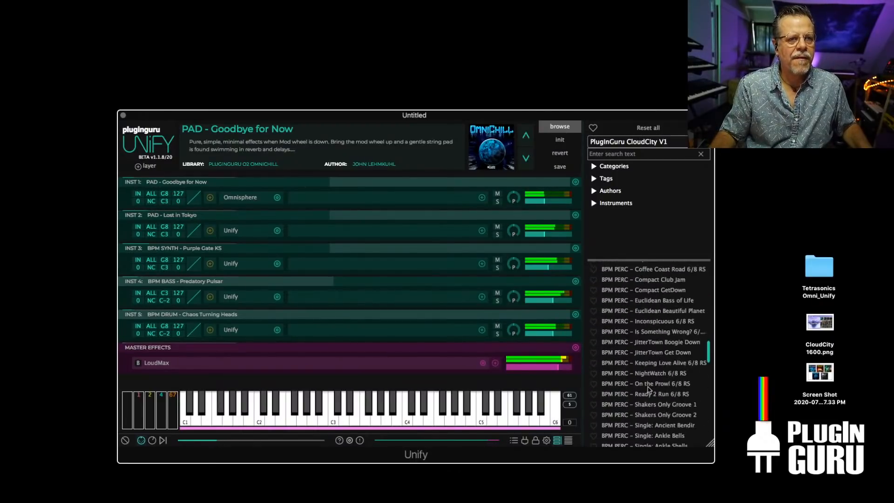
scroll(648, 389, down, 10)
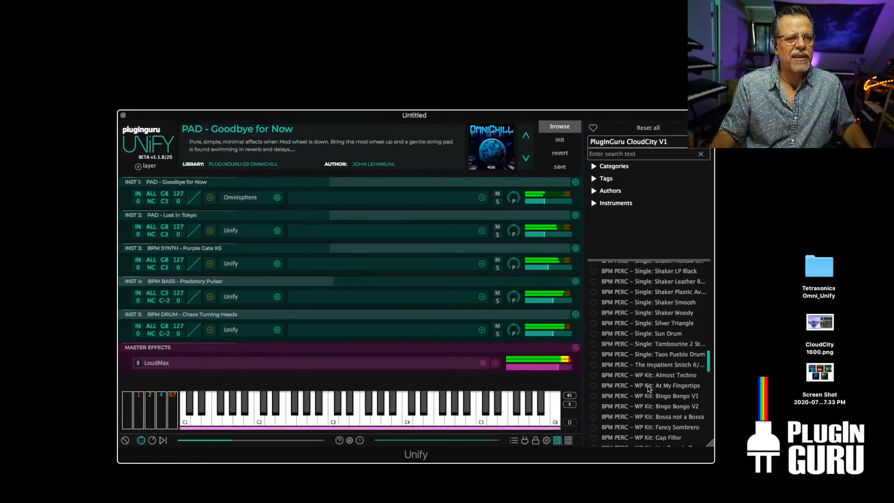
scroll(648, 388, down, 3)
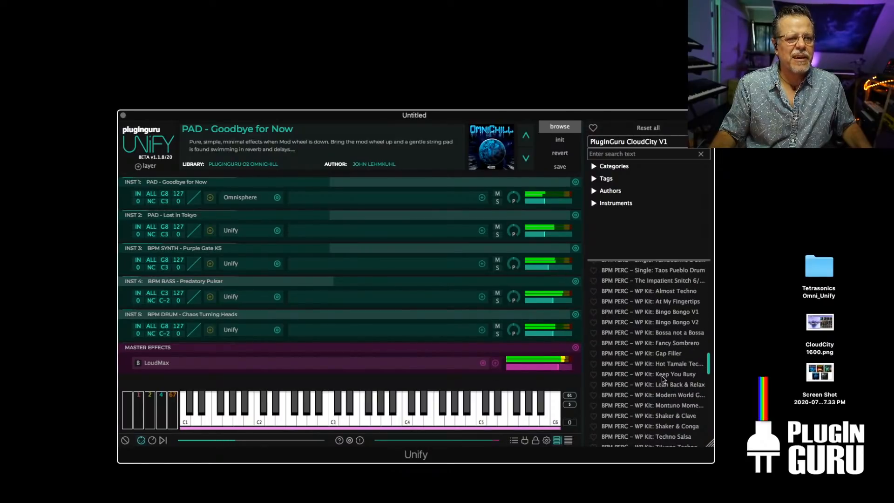
right_click(663, 378)
click(563, 348)
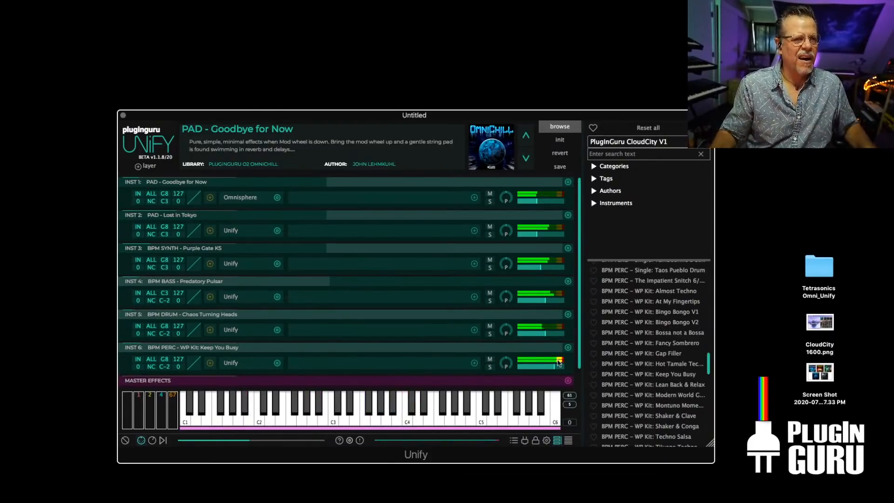
drag(558, 361, 546, 367)
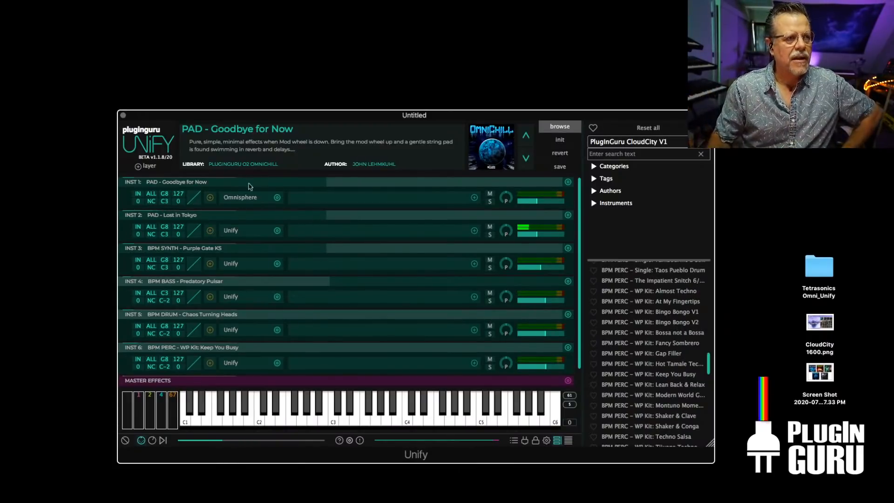
mouse_move(263, 117)
mouse_down()
mouse_move(292, 116)
mouse_move(264, 126)
mouse_up()
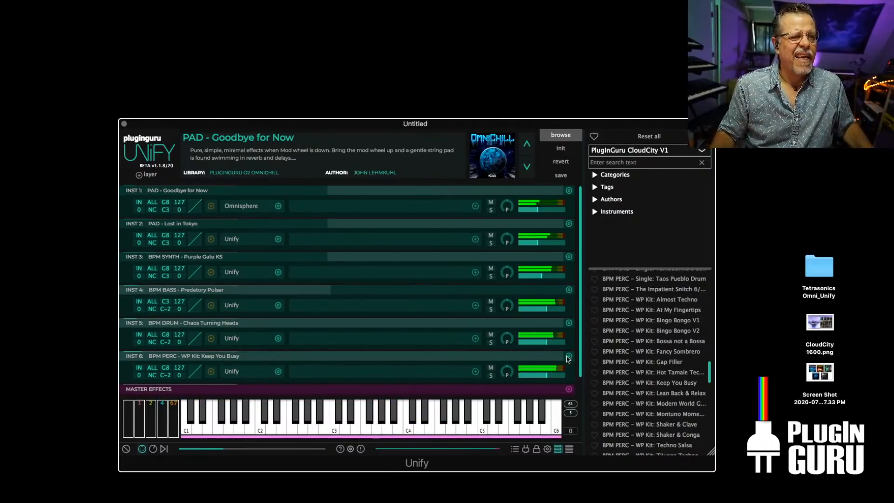
alt+click(569, 356)
Load BPM PERC - WP Kit: Shaker & Clave into a new Unify layer without pitch shift and lower the layer's volume
scroll(644, 407, down, 1)
scroll(644, 407, down, 1)
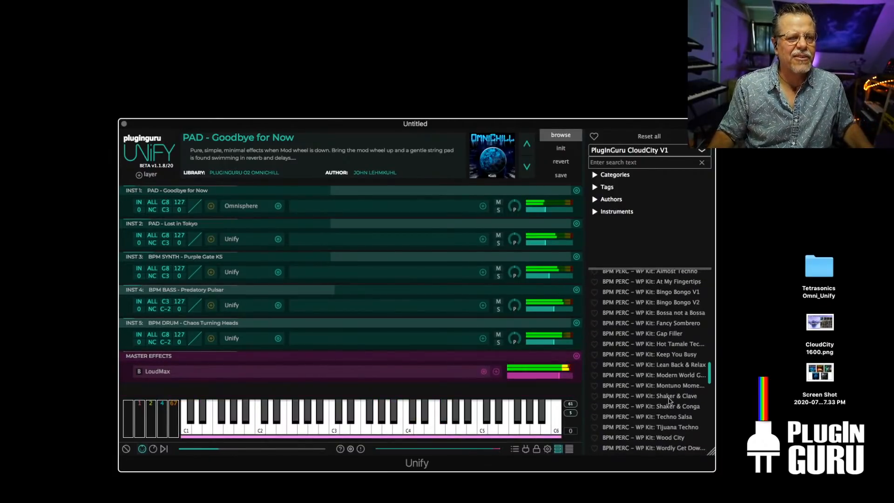
right_click(671, 397)
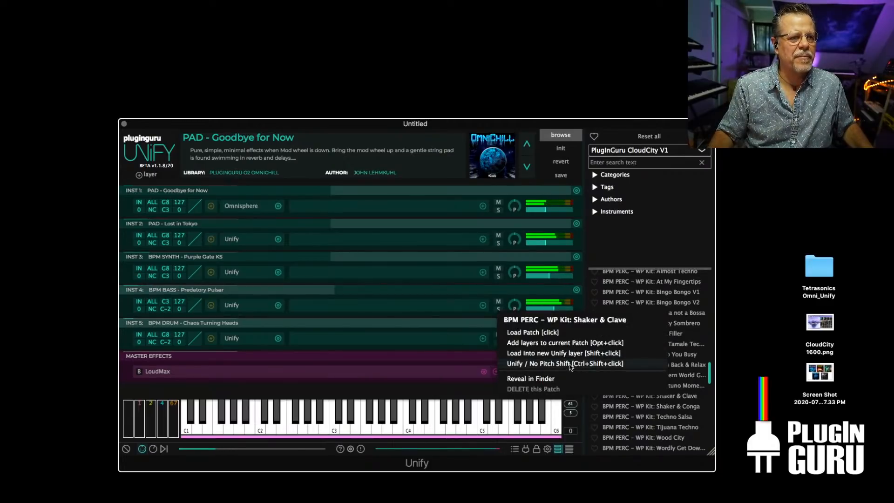
click(571, 364)
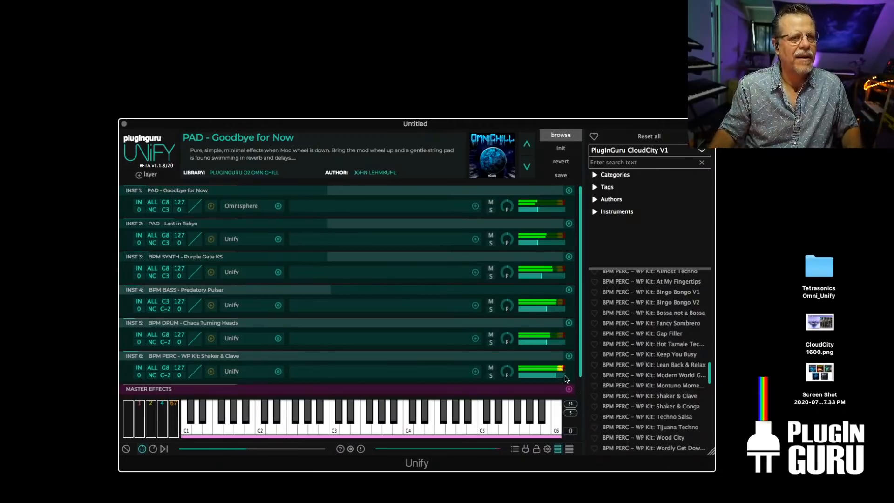
drag(555, 376, 548, 376)
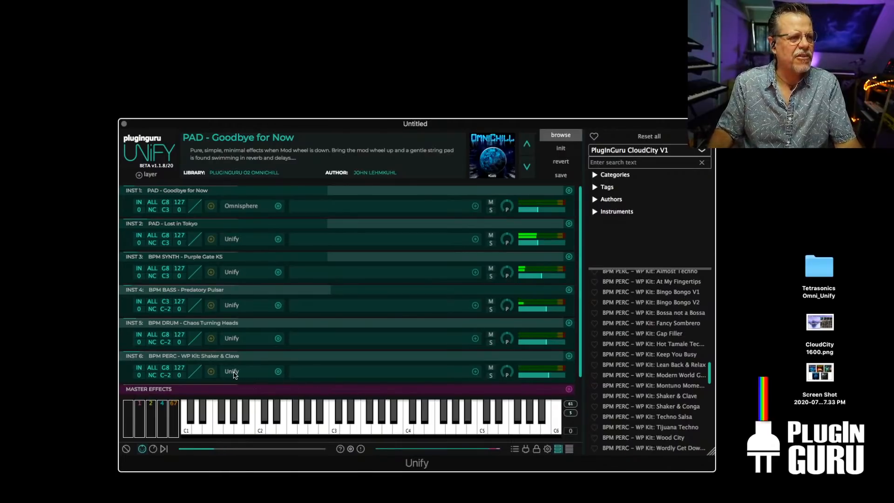
In the Shaker & Clave layer's Guru Sampler, shorten the amplitude release, set the decay to 0.161 sec and raise the coarse tuning slightly
click(237, 374)
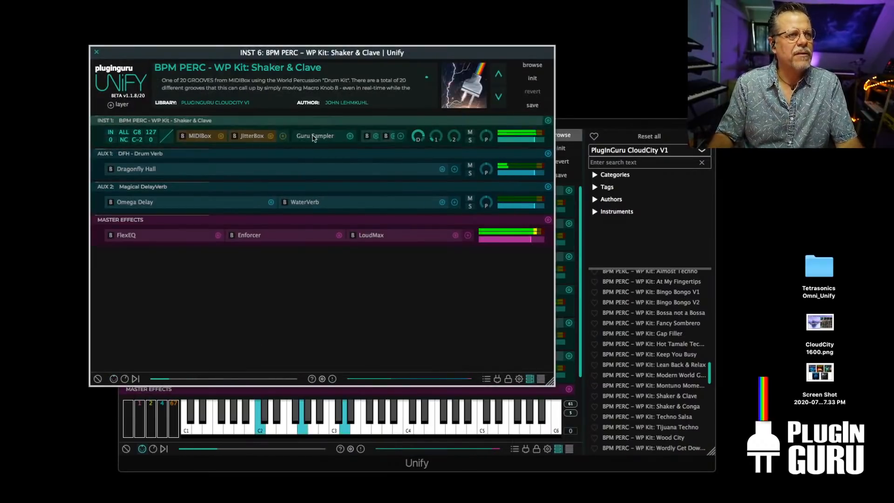
click(309, 141)
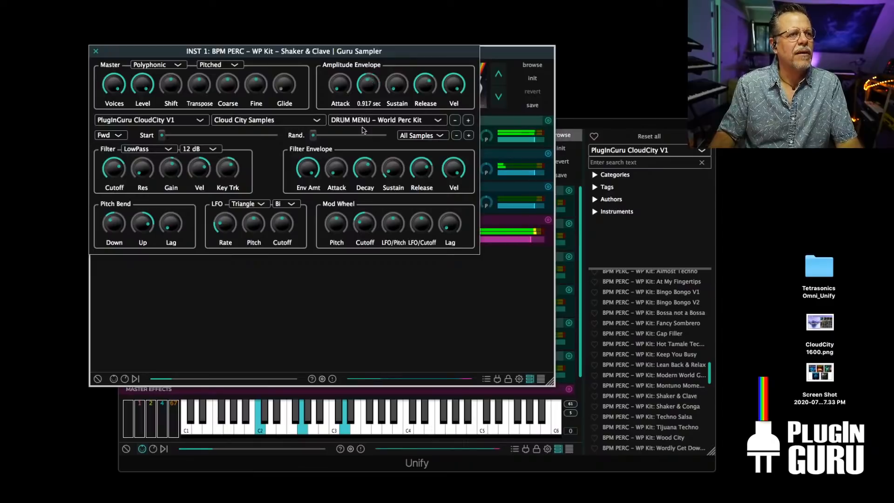
drag(424, 86, 419, 110)
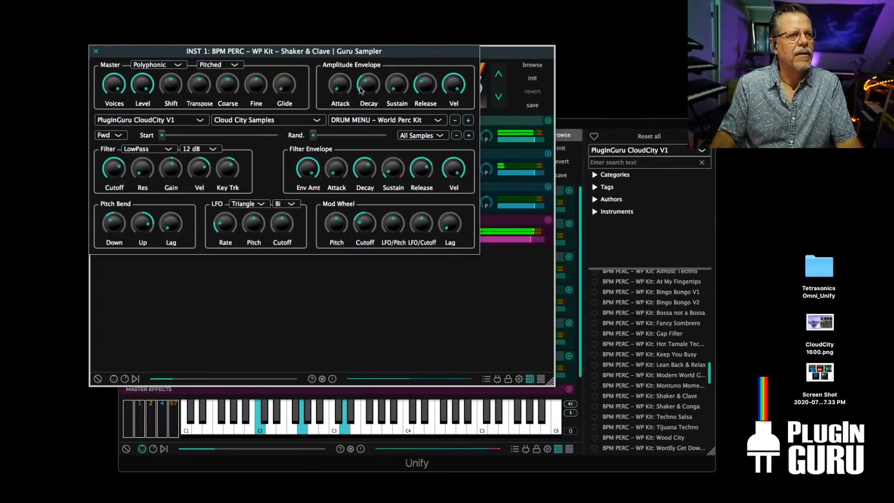
drag(367, 87, 368, 97)
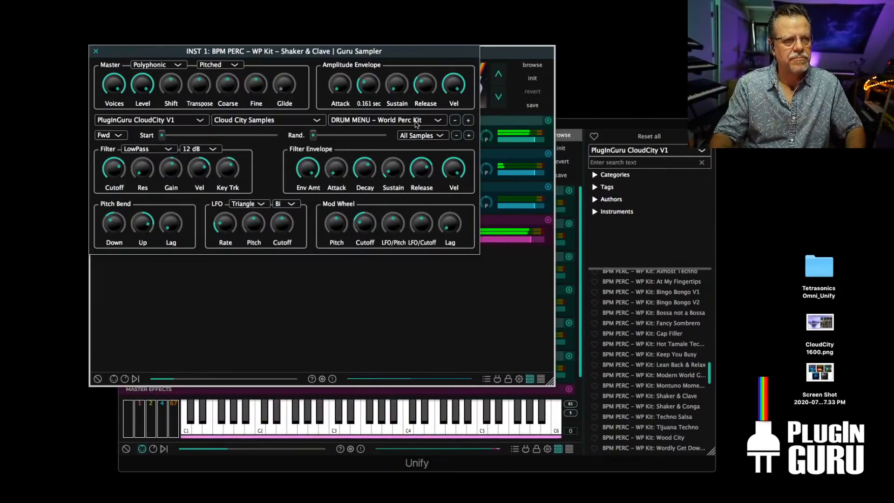
drag(227, 88, 228, 82)
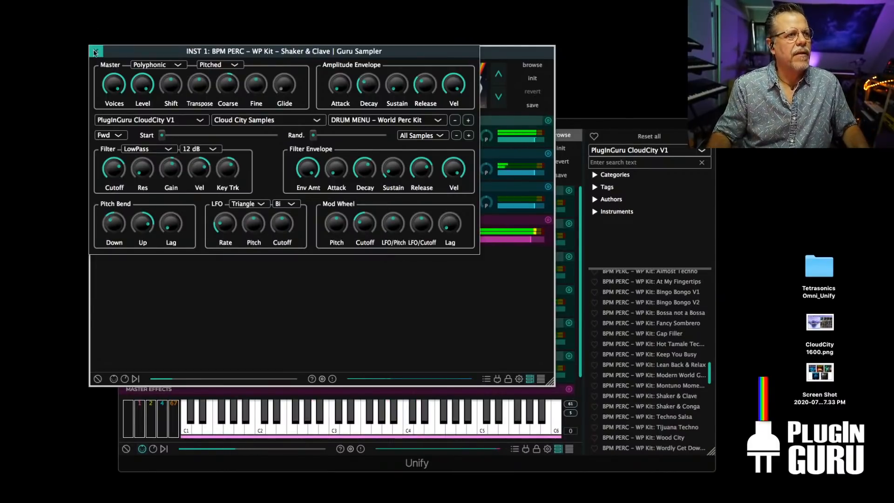
click(96, 51)
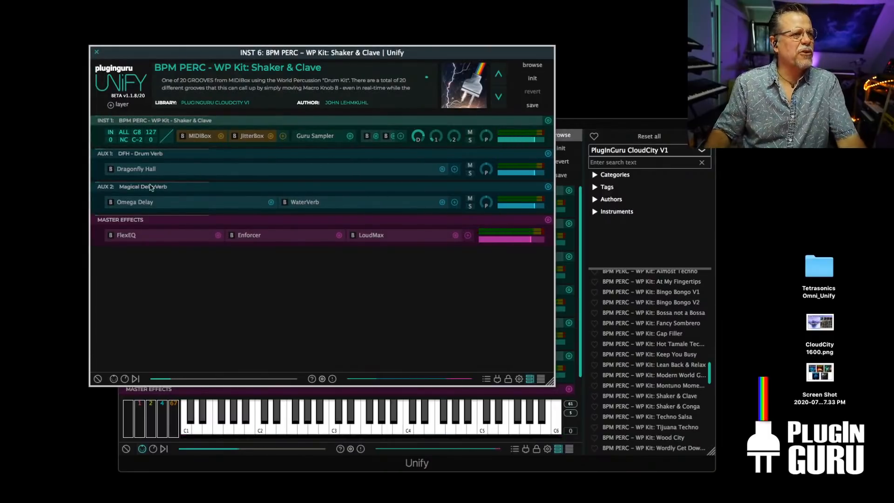
Raise the Shaker & Clave instrument's send to the Magical DelayVerb aux, close its Unify window, and lower the layer's volume slightly
drag(459, 139, 463, 106)
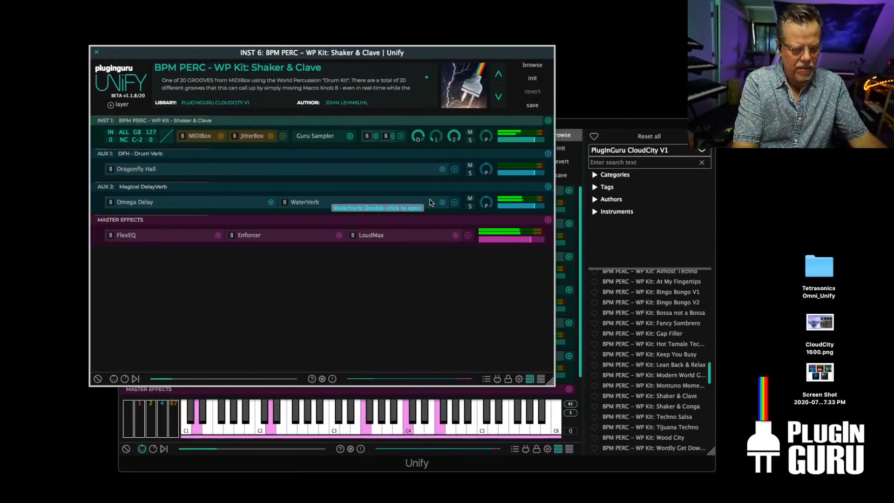
click(97, 52)
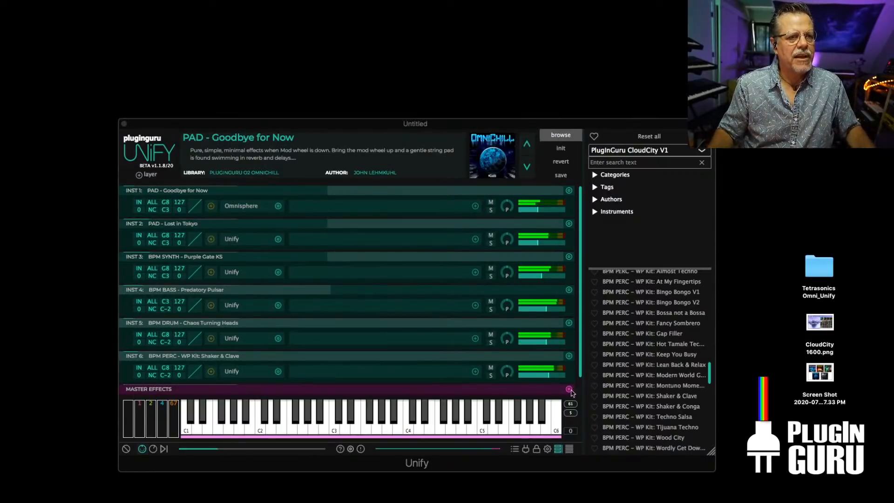
drag(548, 375, 543, 376)
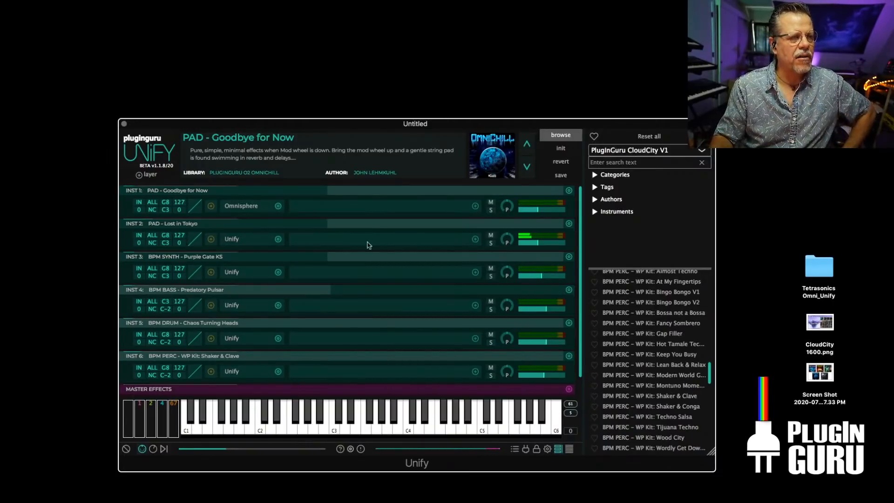
Switch to the Logic Pro project window, shrink the global Tempo track and enlarge the window to show all tracks
drag(893, 37, 328, 1)
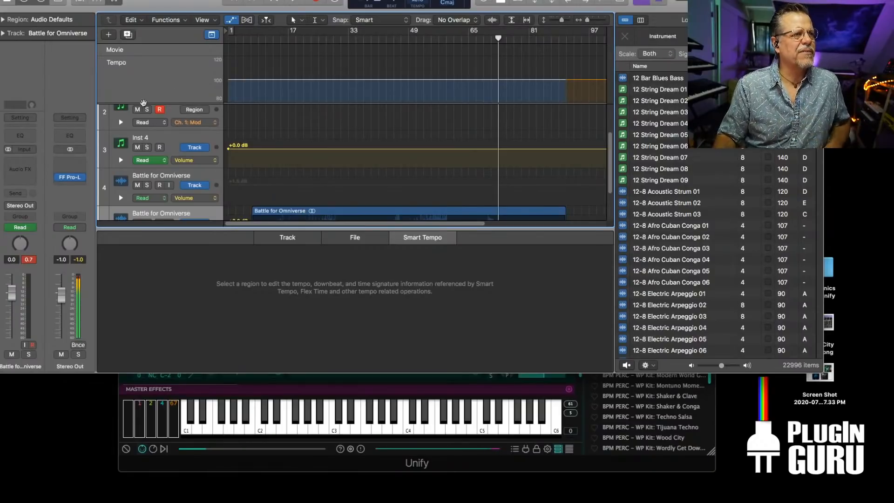
drag(132, 102, 132, 62)
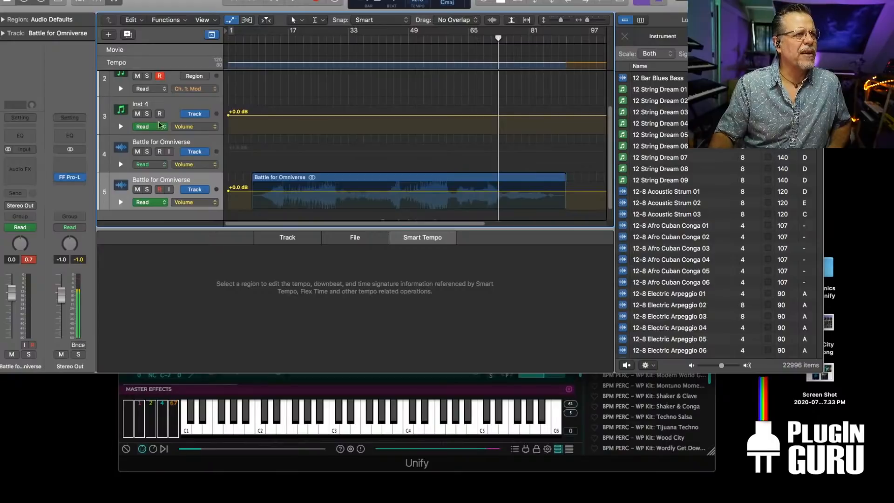
scroll(181, 107, up, 3)
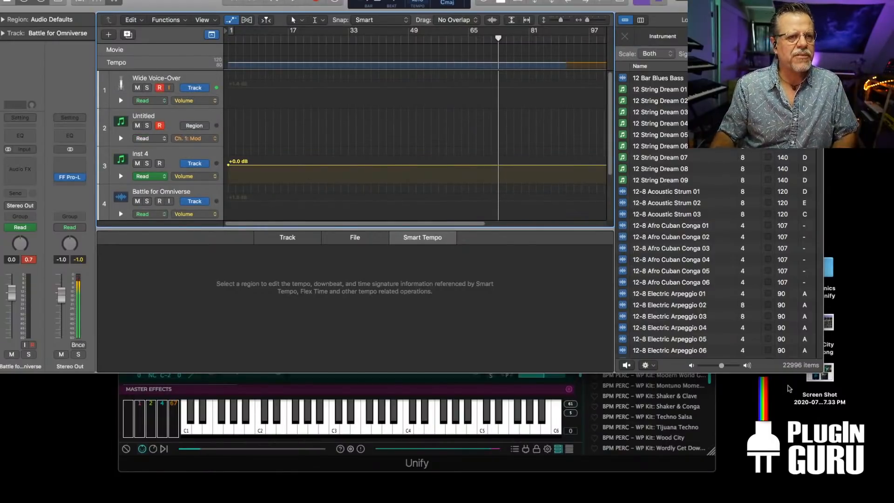
drag(821, 372, 832, 436)
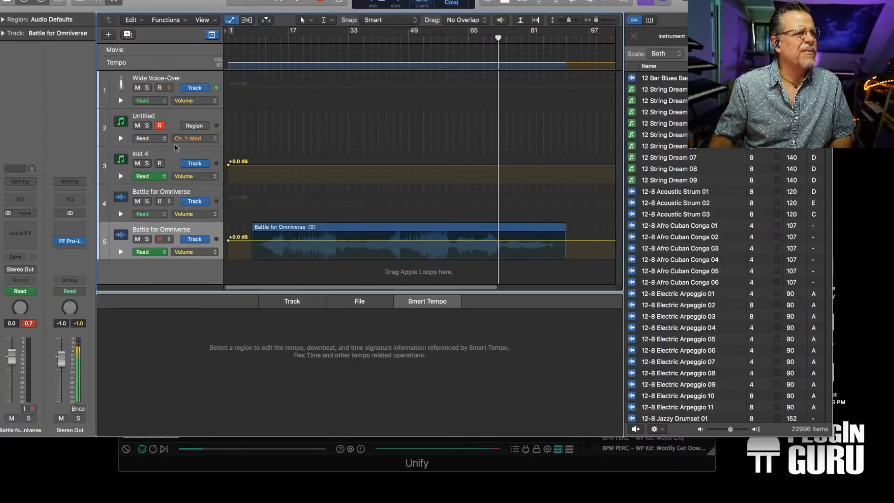
Set the MIDI channel of the Untitled Unify instrument track to 1
click(180, 119)
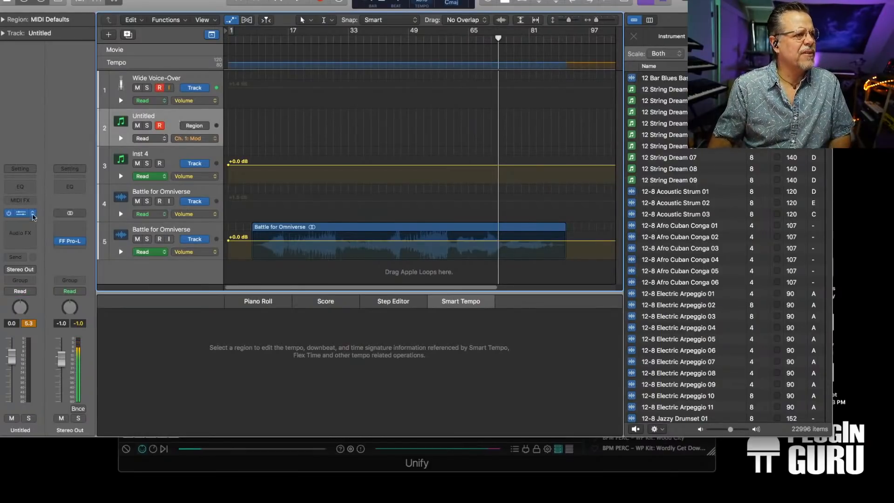
click(3, 34)
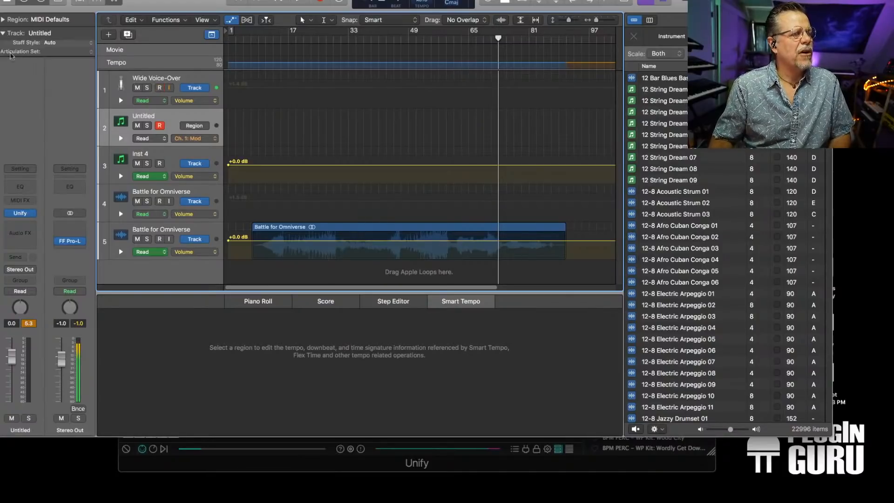
click(45, 74)
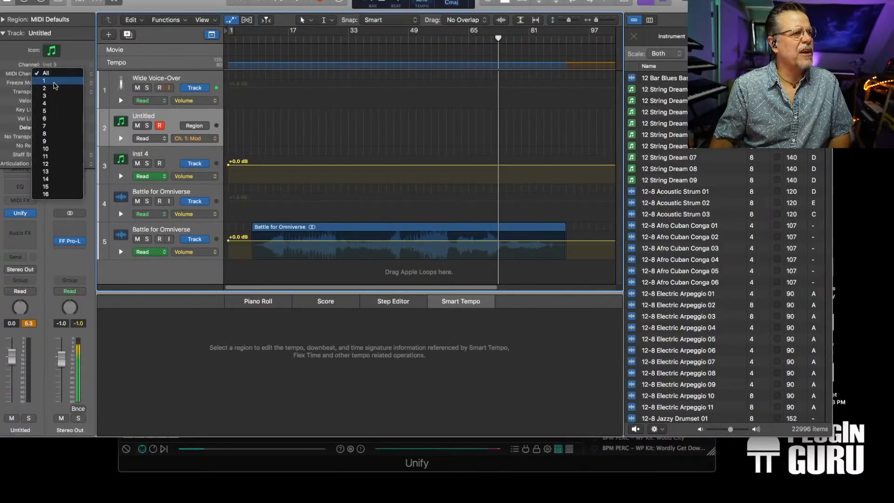
click(55, 84)
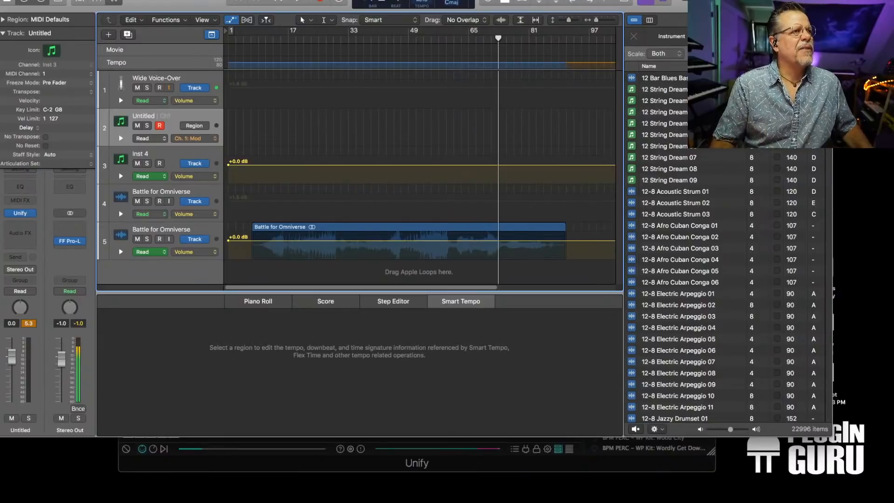
Add three new tracks with the next MIDI channel for the Unify instrument, covering channels 2, 3 and 4
click(90, 0)
mouse_move(209, 12)
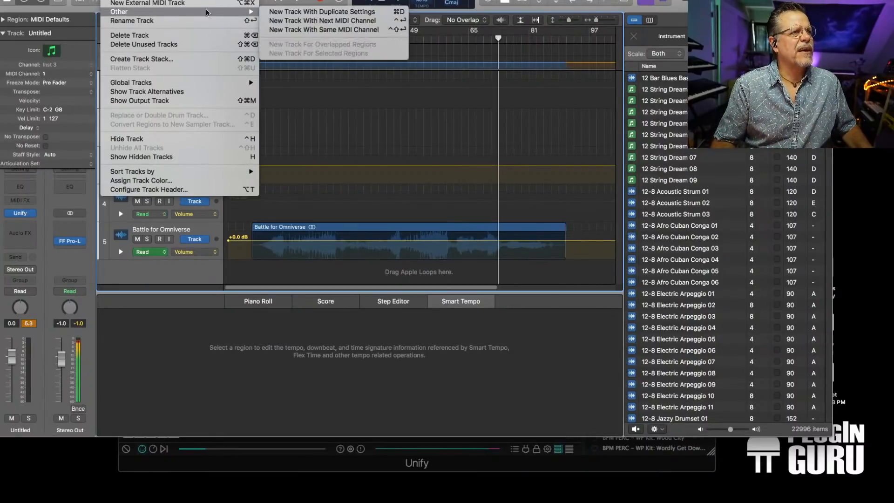
click(298, 22)
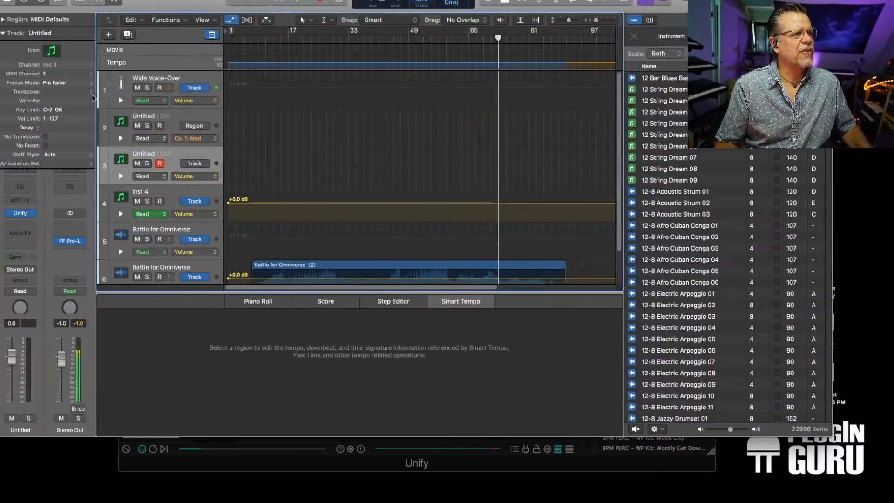
key(ctrl+Return)
key(ctrl+Return)
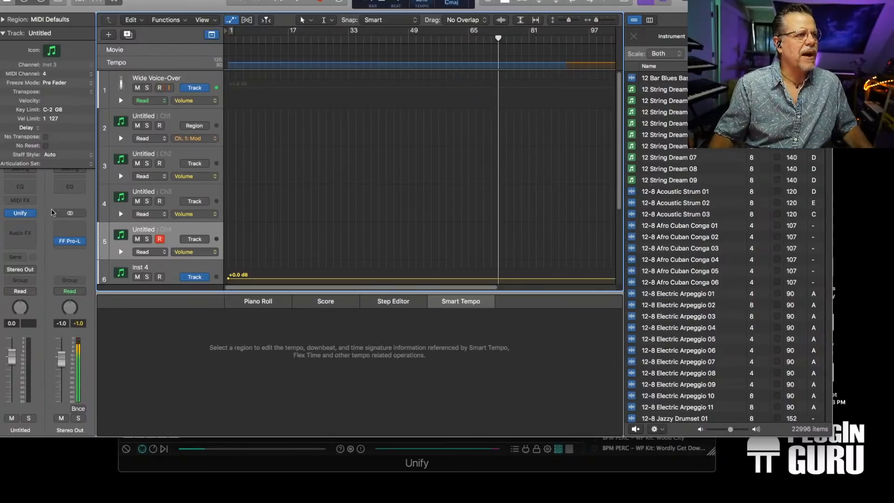
Open the track's Unify instrument and set the MIDI channel of the Goodbye for Now, Lost in Tokyo and Purple Gate KS layers to Ch1
click(20, 215)
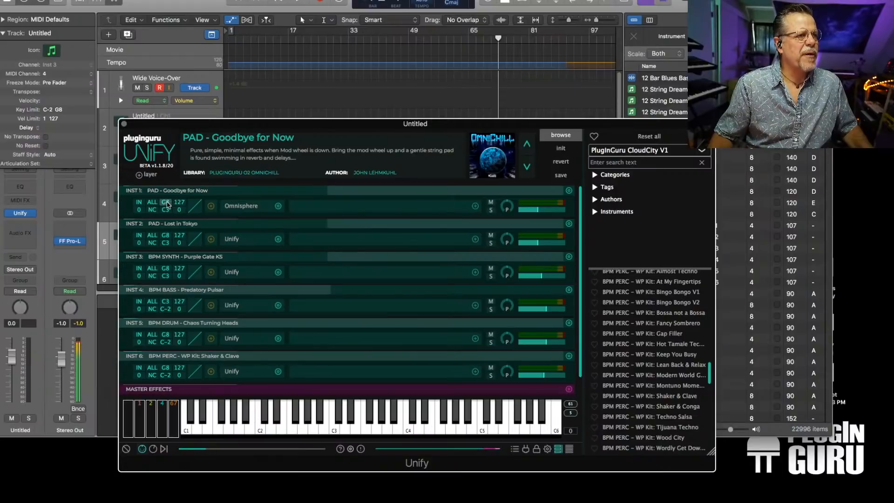
click(152, 202)
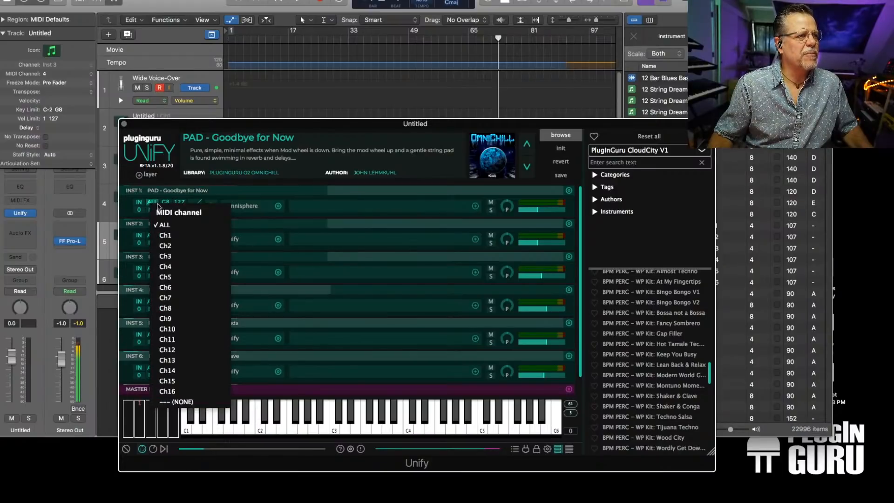
click(168, 235)
click(152, 235)
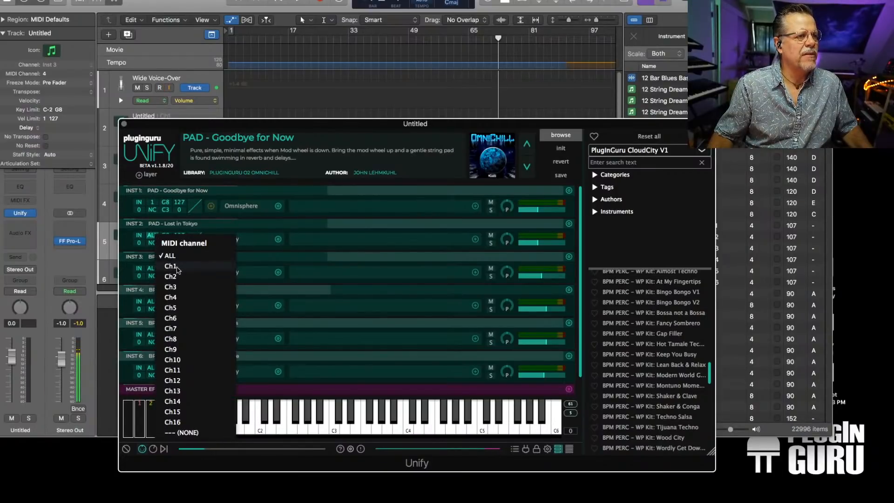
click(177, 264)
click(153, 268)
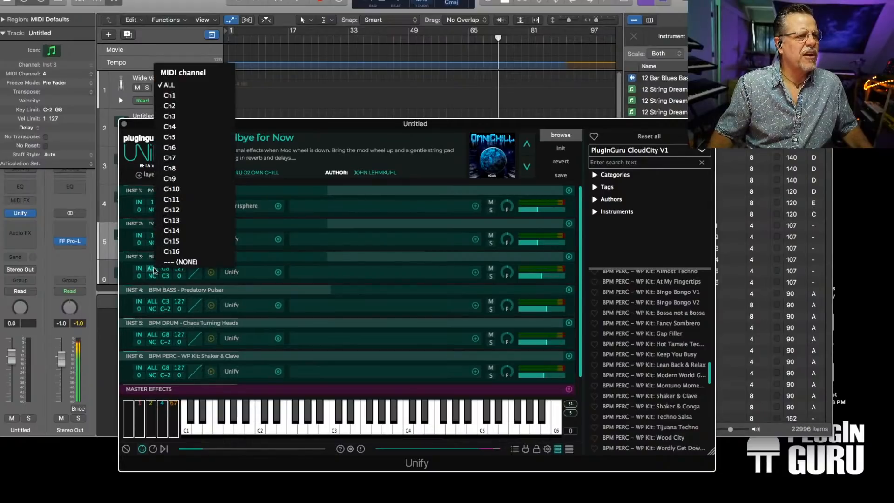
click(175, 96)
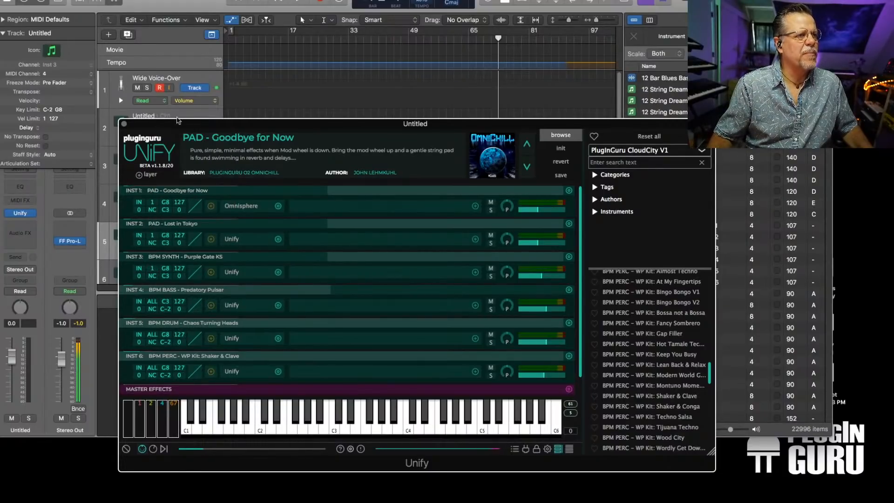
Set the MIDI channels of the Predatory Pulsar, Chaos Turning Heads and Shaker & Clave layers to Ch2, Ch3 and Ch4, and close Unify
click(152, 302)
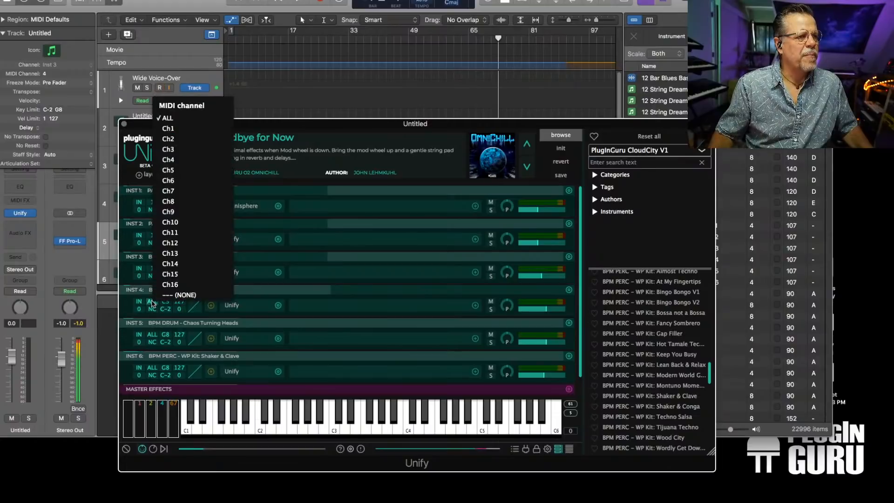
click(180, 139)
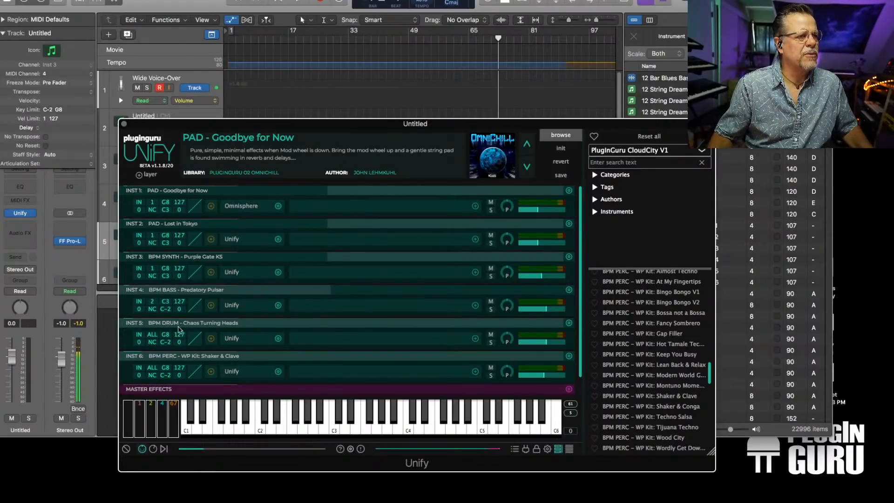
scroll(165, 346, down, 1)
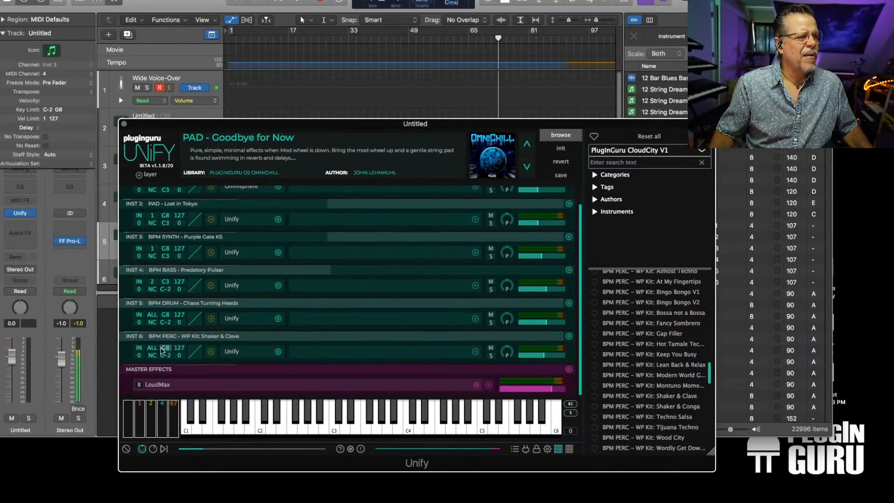
click(151, 316)
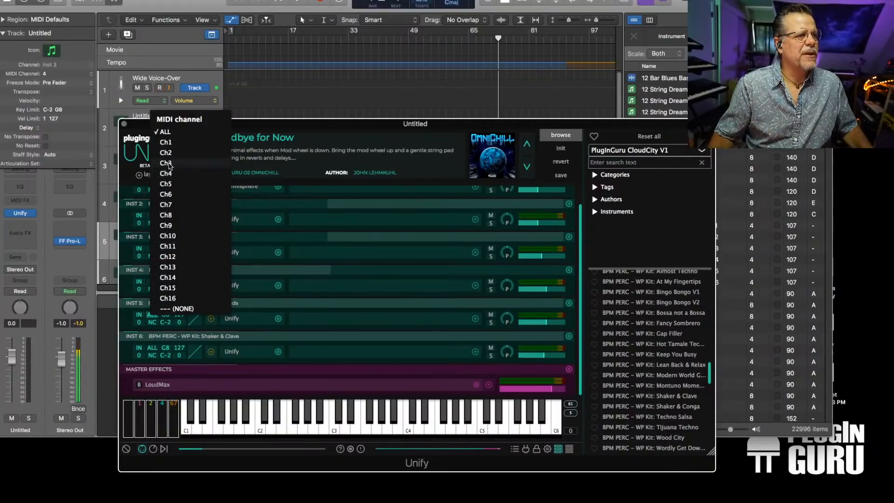
click(175, 183)
click(151, 348)
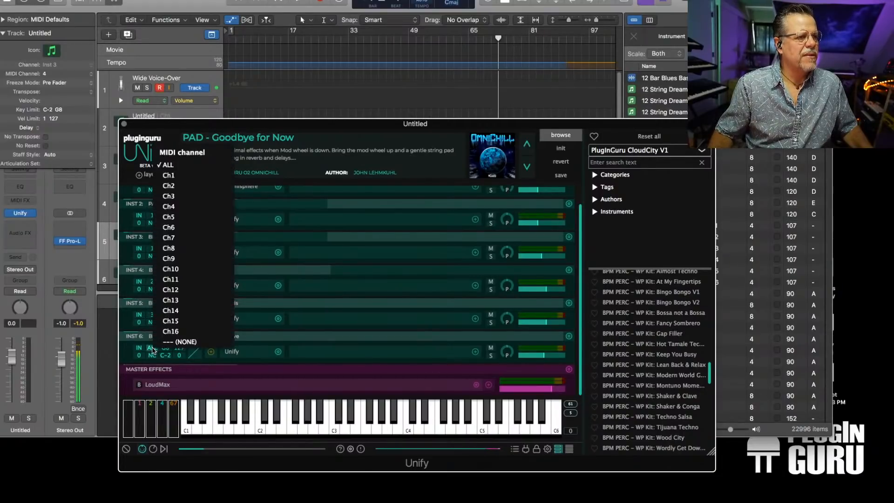
click(182, 208)
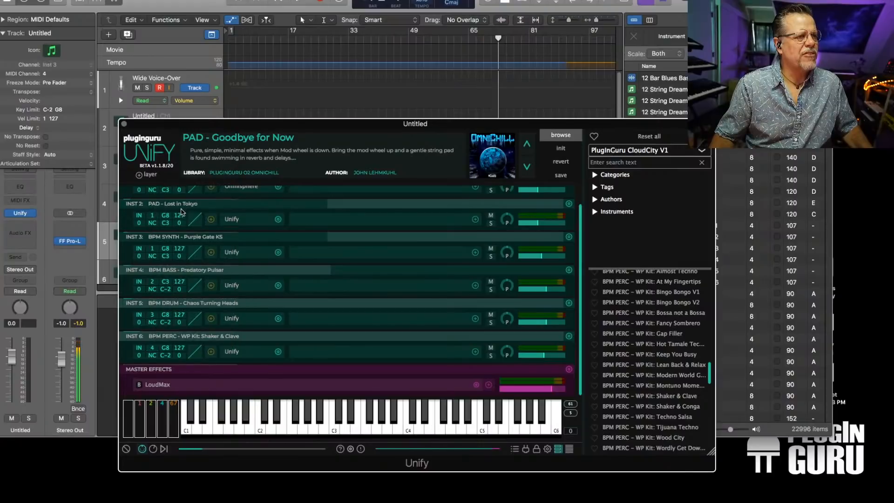
click(124, 125)
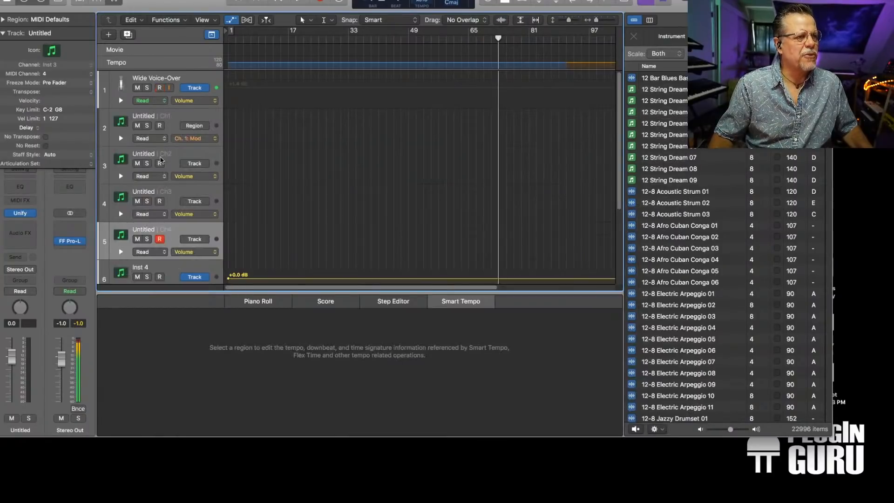
Check playback of the channel 1 and channel 2 tracks, and inspect the nested Unify instance of the Predatory Pulsar layer
click(179, 117)
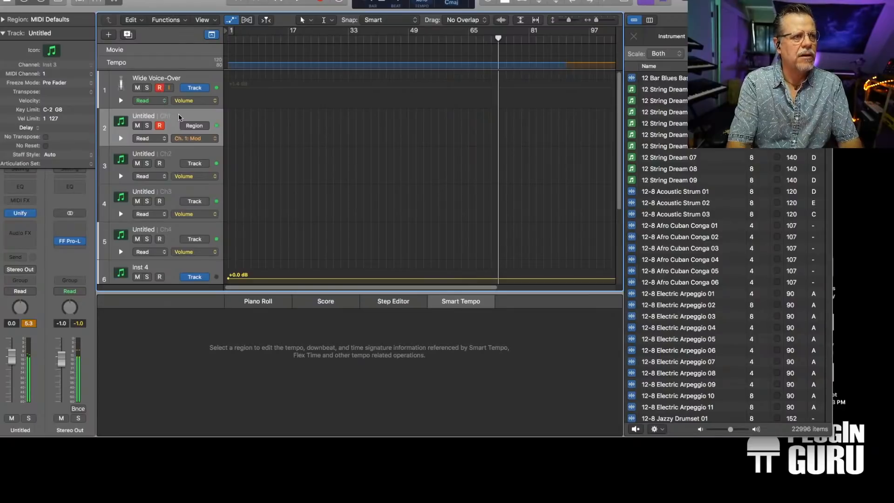
click(172, 154)
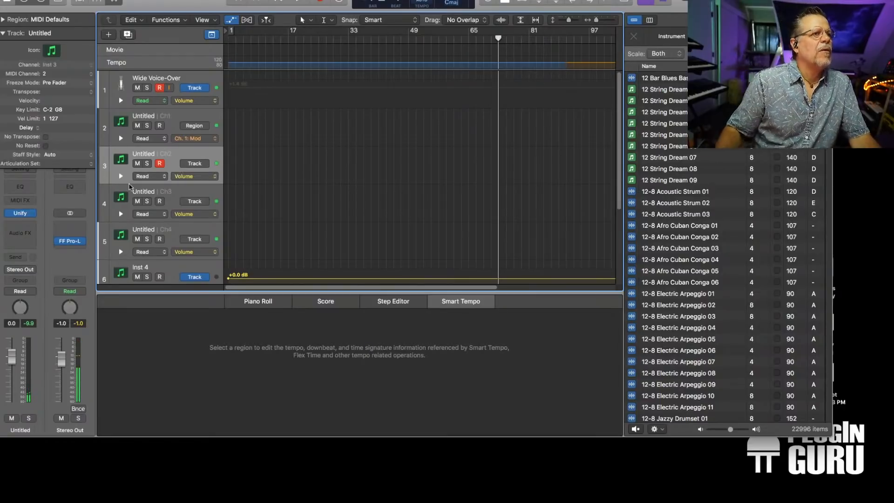
click(21, 214)
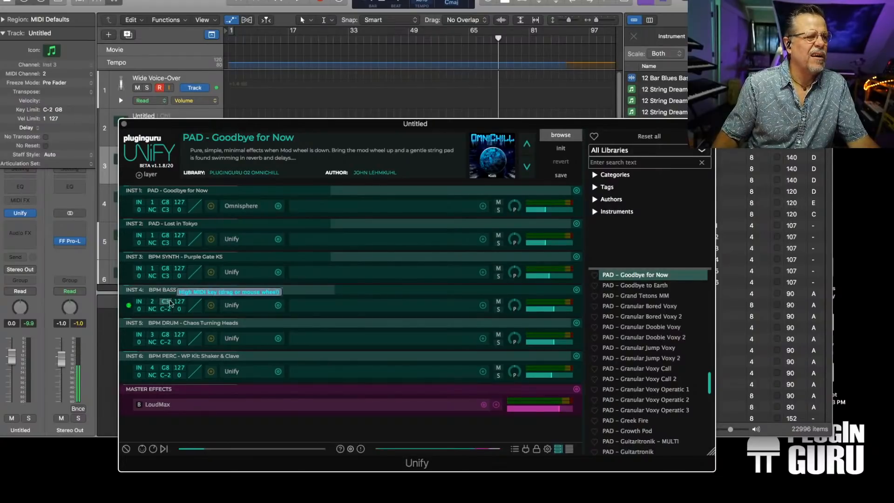
double_click(232, 306)
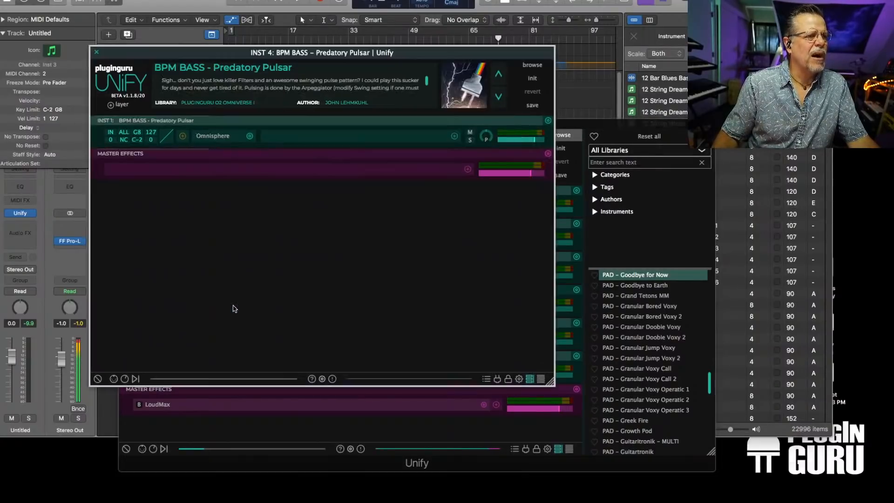
click(97, 52)
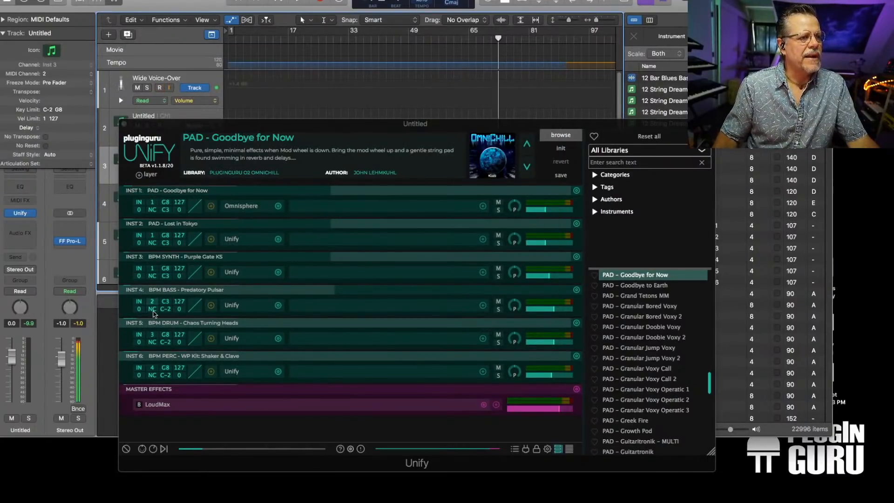
Set the MIDI channel conversion of the Predatory Pulsar bass layer to Ch1
click(153, 309)
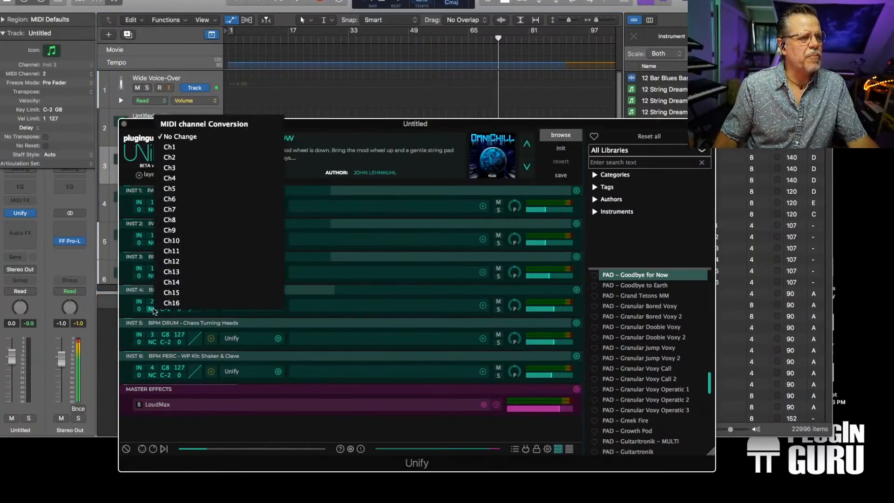
click(180, 146)
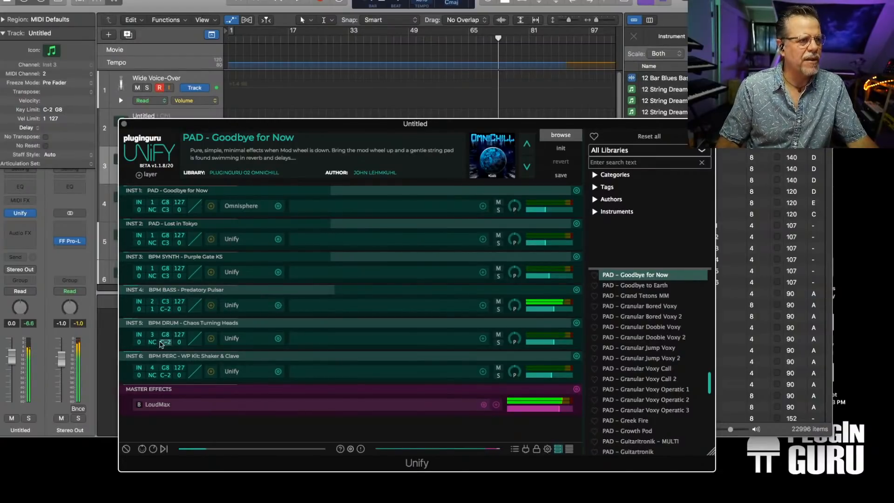
click(155, 309)
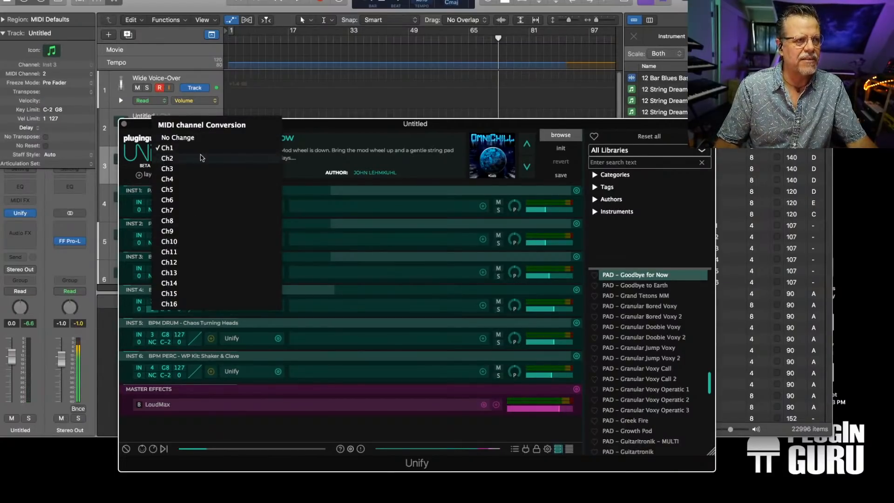
click(380, 223)
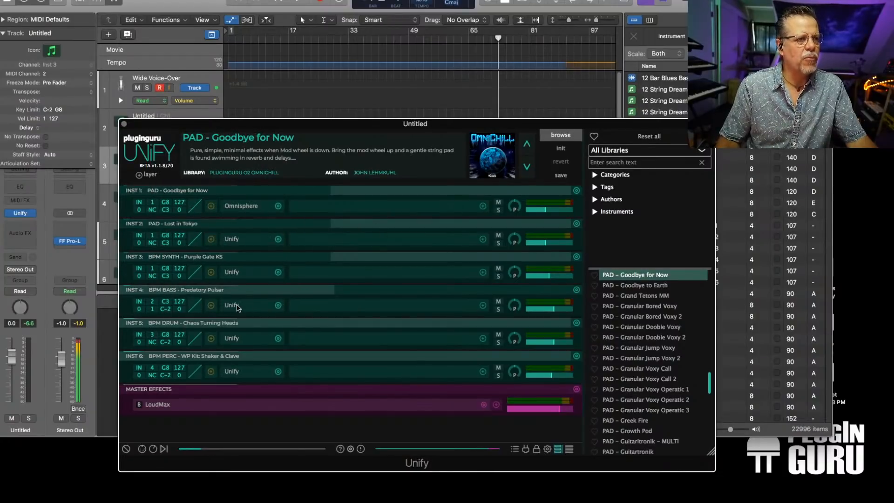
Assign Omnisphere's Predatory Pulsar part to channel 4 in its Multi mixer, and set the bass layer's MIDI channel conversion to Ch4
click(234, 306)
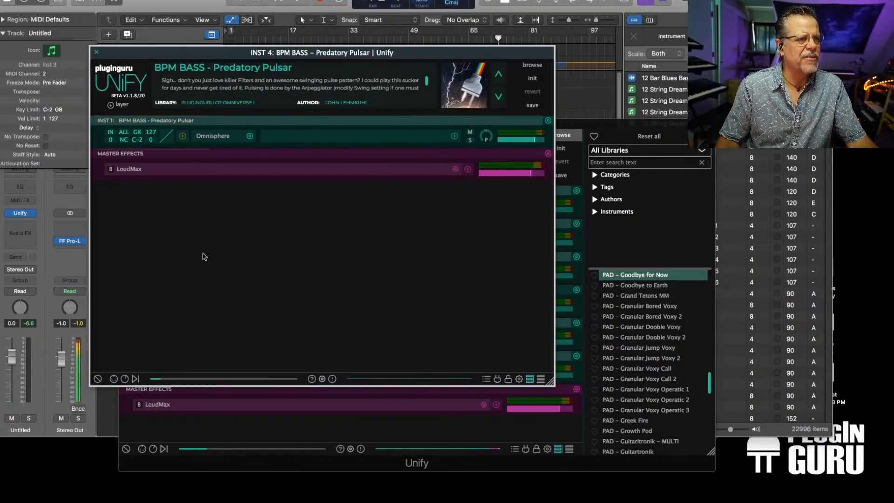
click(201, 136)
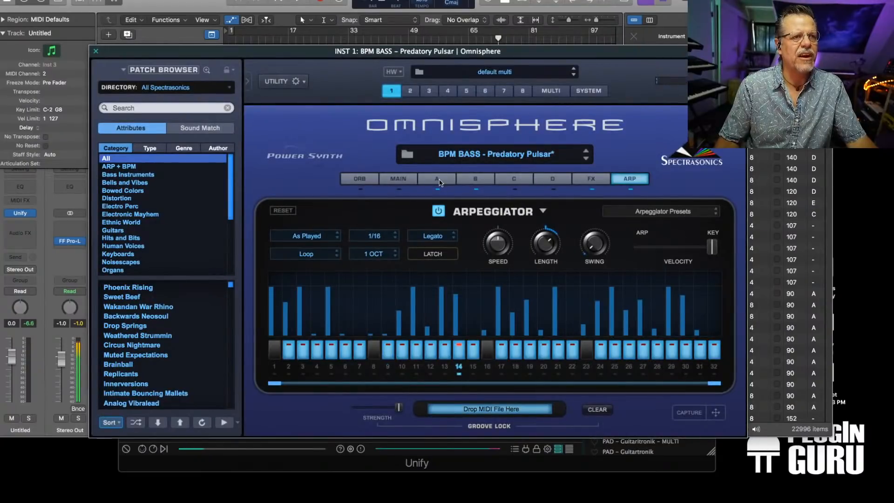
click(439, 182)
click(551, 90)
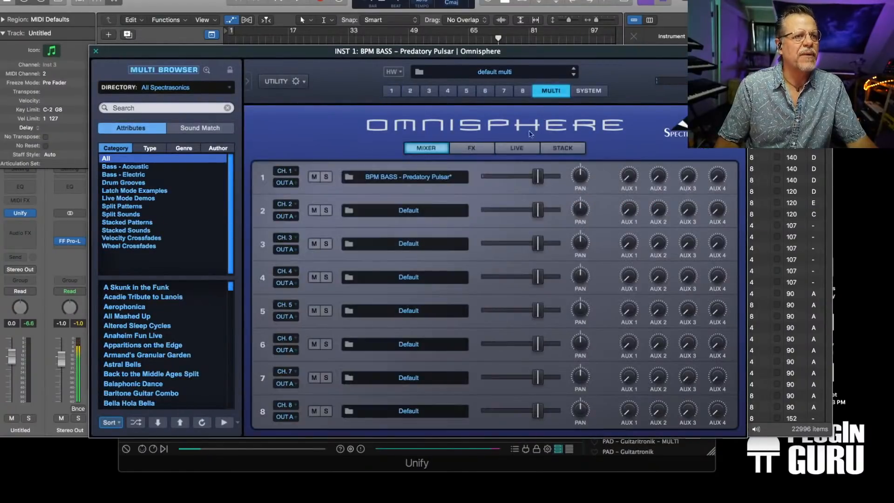
click(285, 171)
click(285, 196)
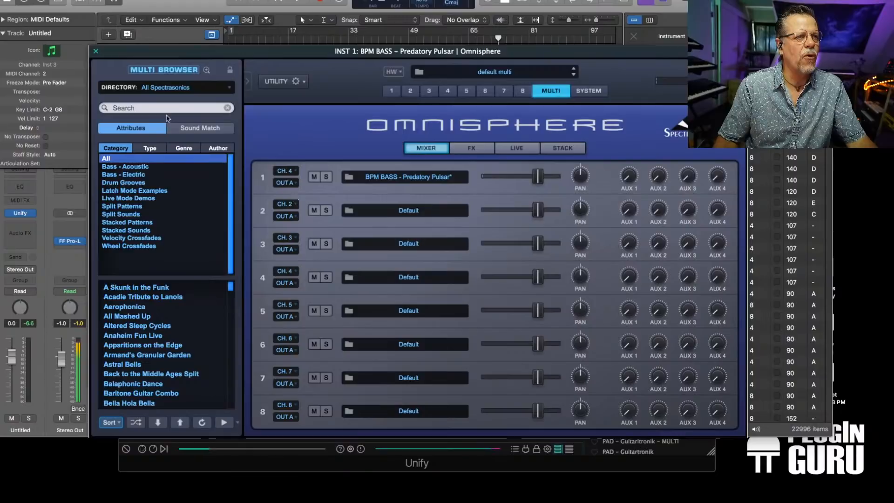
click(95, 52)
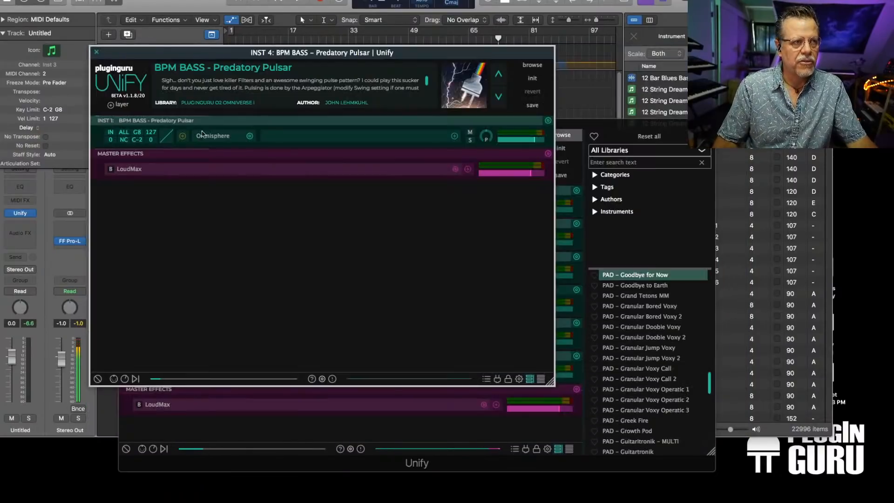
click(96, 52)
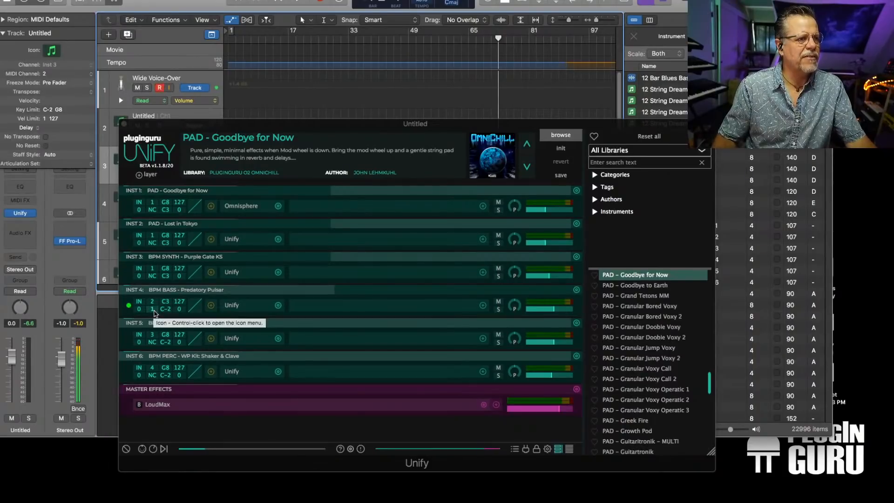
click(152, 309)
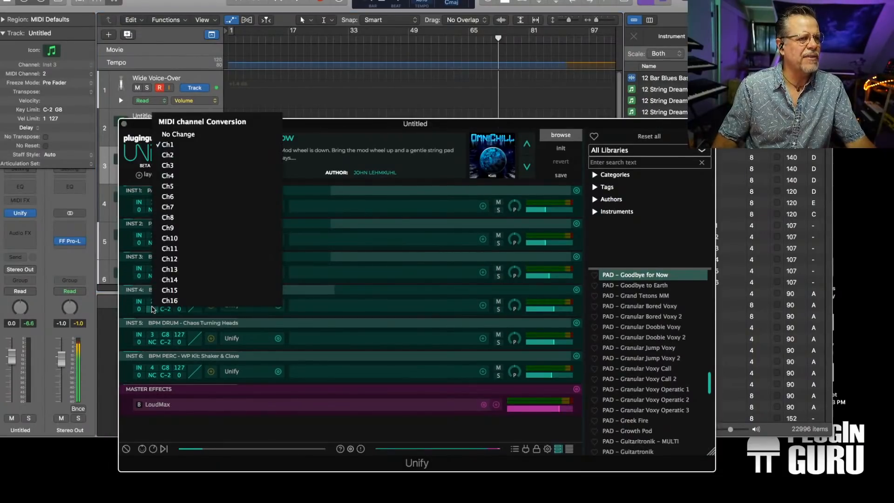
click(168, 176)
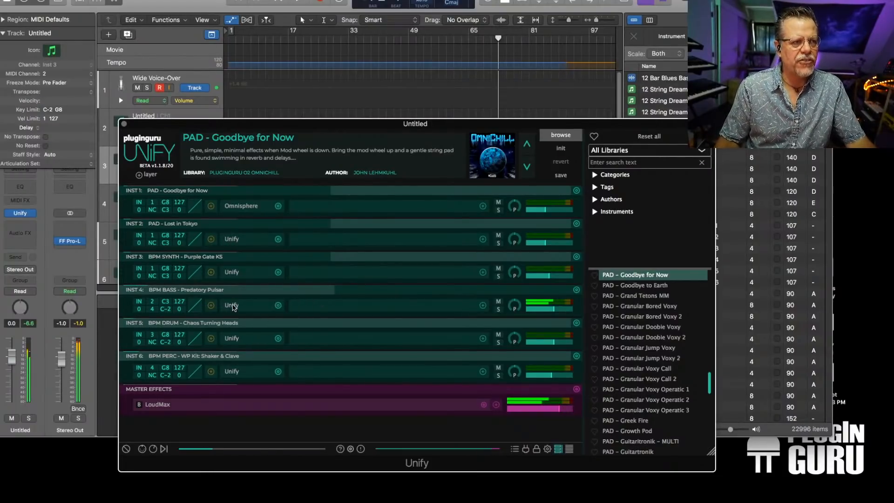
Reopen the bass layer's Omnisphere, set the Predatory Pulsar part back to channel 1 in the Multi mixer, and close Omnisphere
click(242, 307)
click(217, 137)
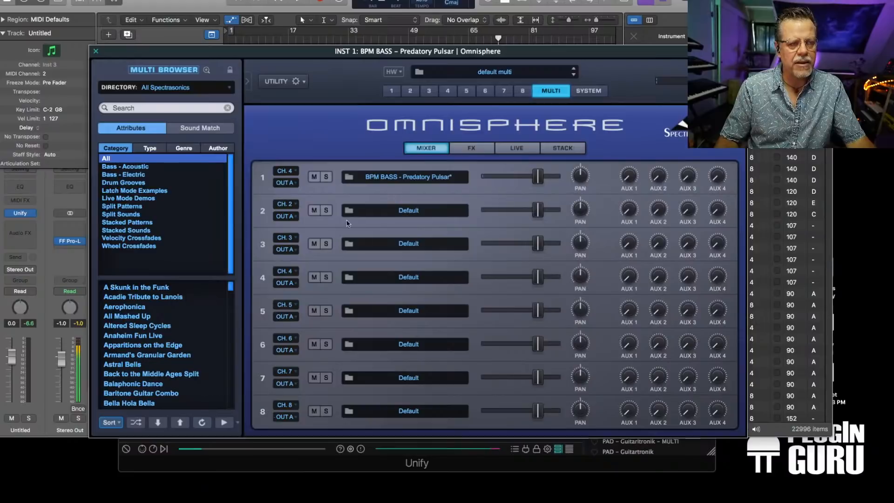
click(577, 149)
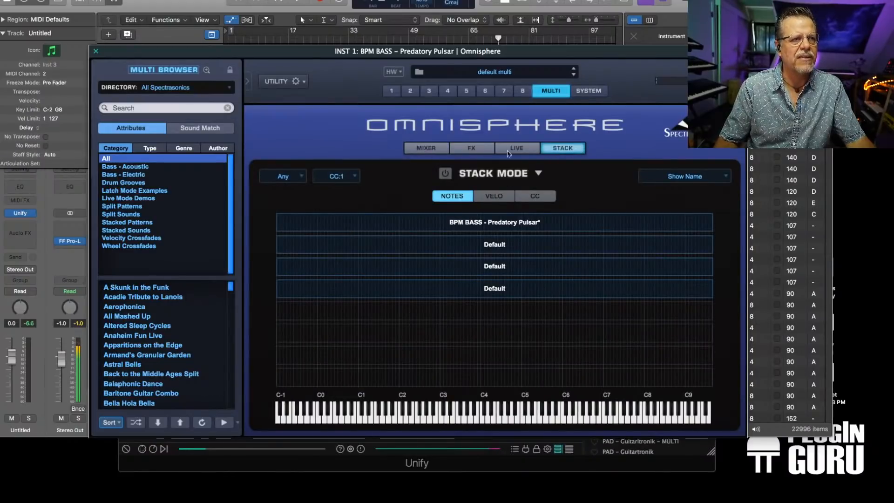
click(443, 150)
click(286, 171)
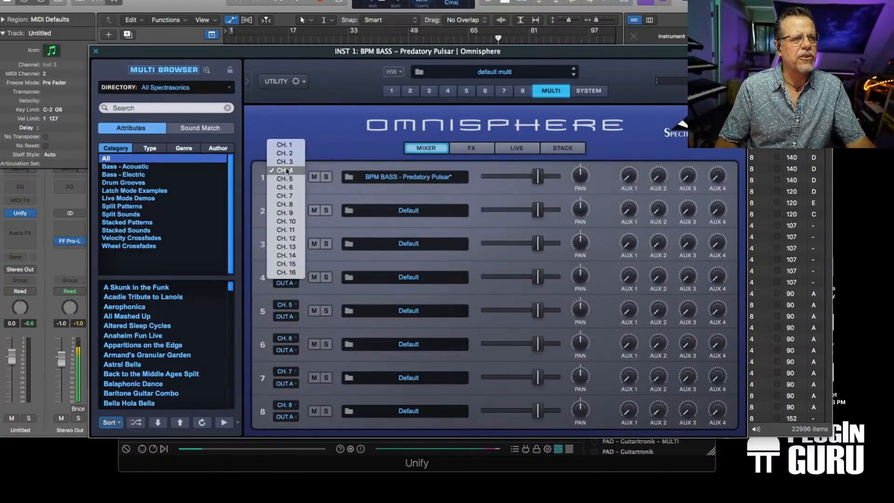
click(290, 148)
click(291, 185)
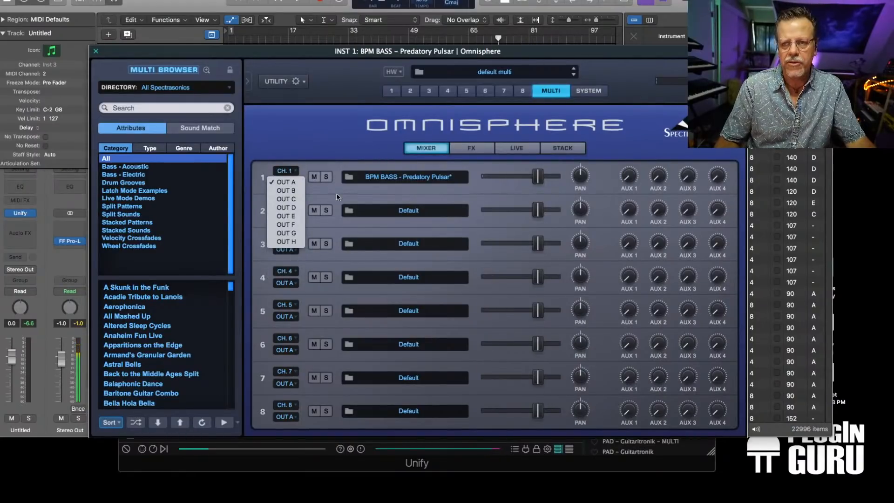
click(294, 169)
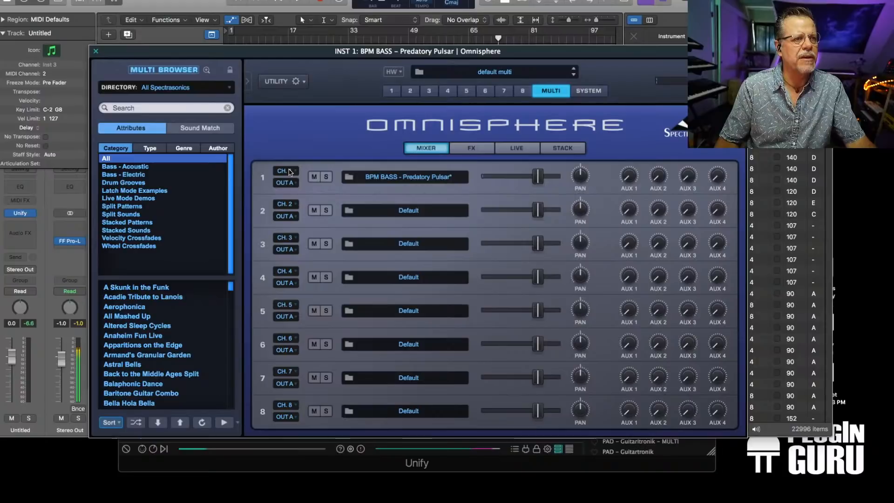
click(96, 51)
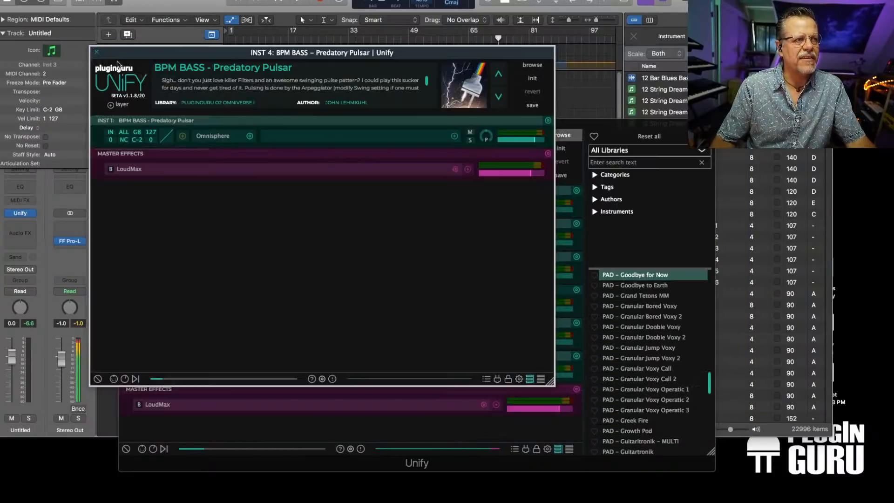
Close the nested Unify instance and set the Predatory Pulsar bass layer's MIDI channel conversion to Ch1
click(96, 52)
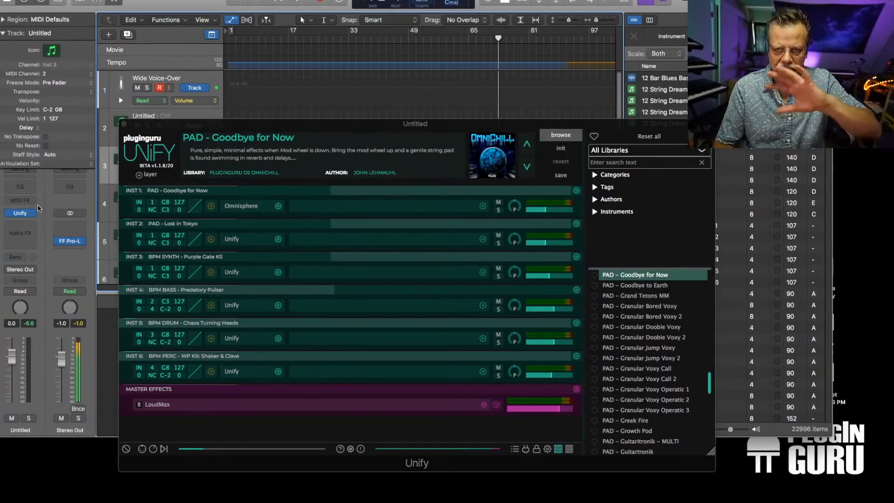
click(151, 309)
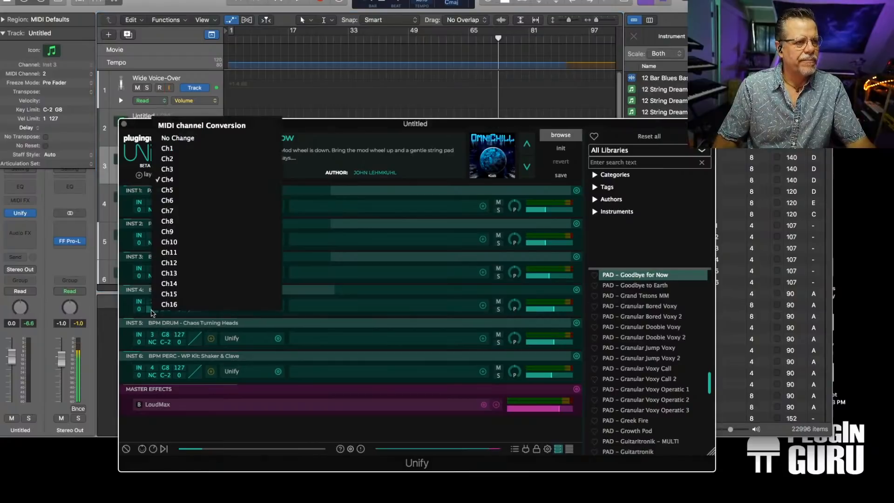
click(171, 148)
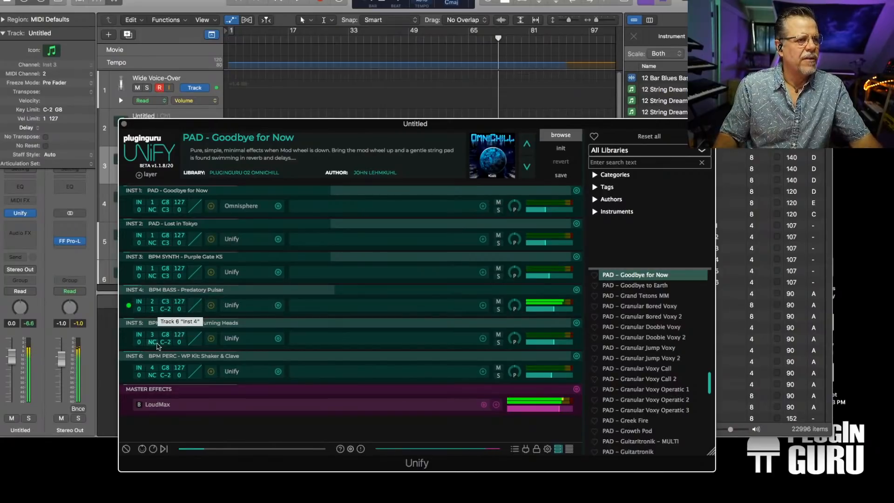
Move the Unify window clear of the track list, and play the channel 3 and channel 4 tracks to check their layers
drag(244, 123, 383, 77)
click(169, 194)
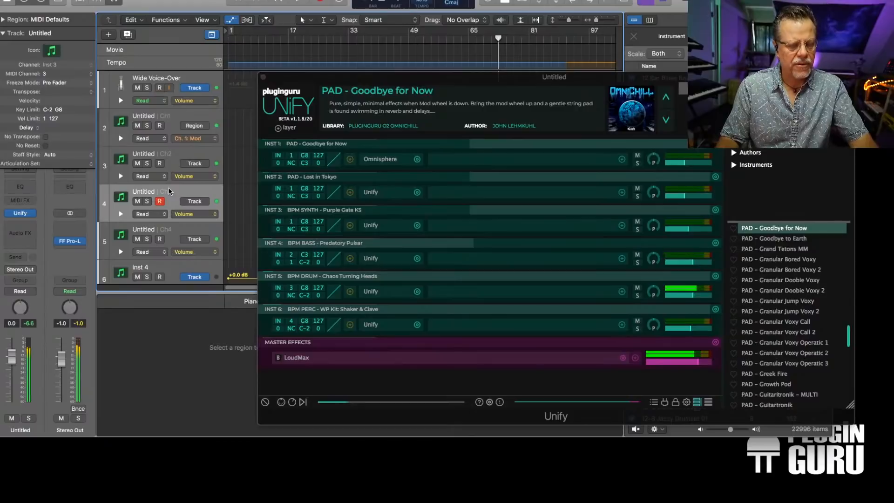
click(174, 230)
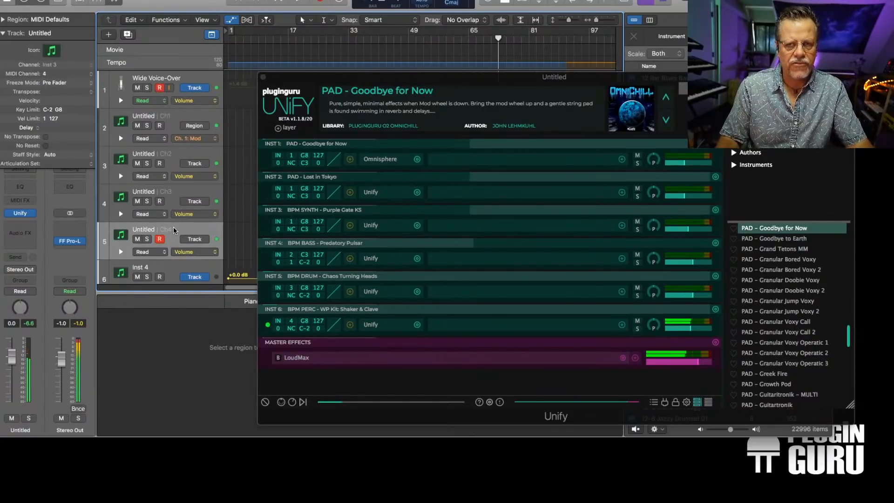
Arm the channel 1 to 4 tracks together and record one performance onto them from the start of the song
click(160, 202)
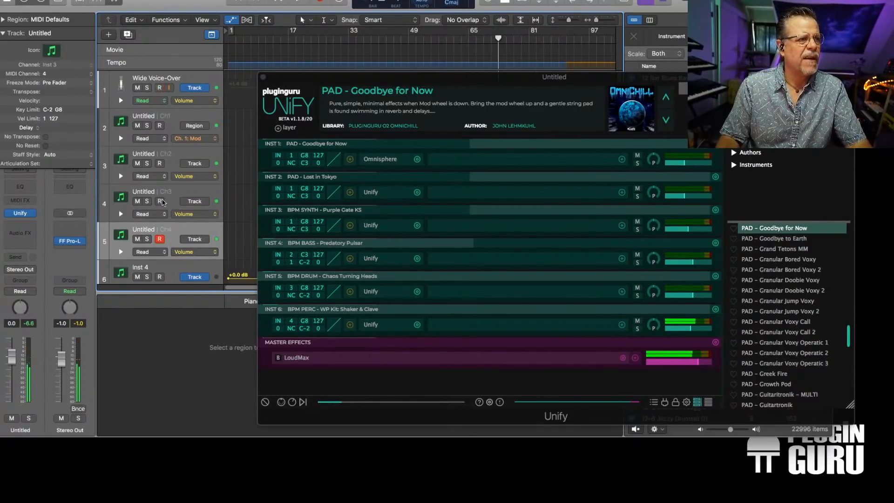
click(160, 126)
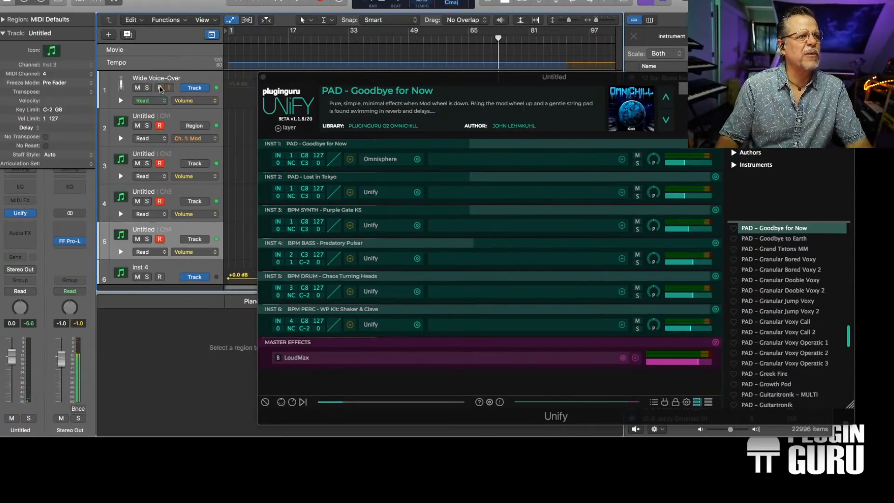
key(space)
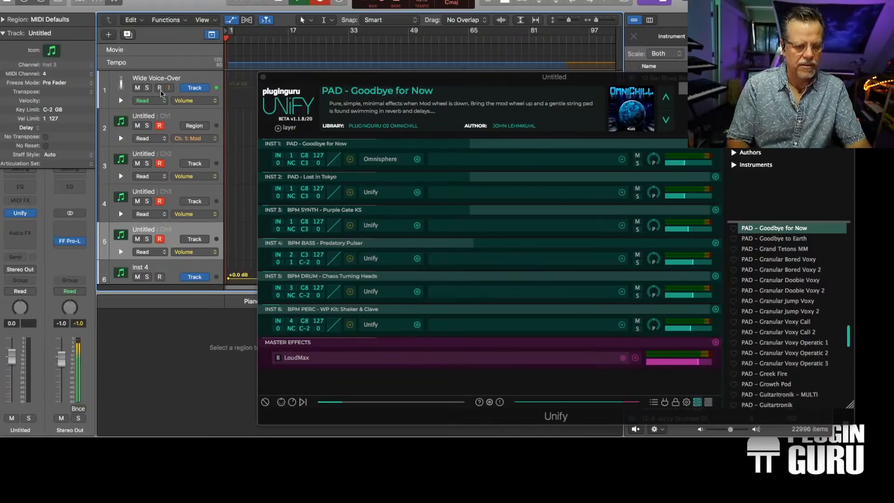
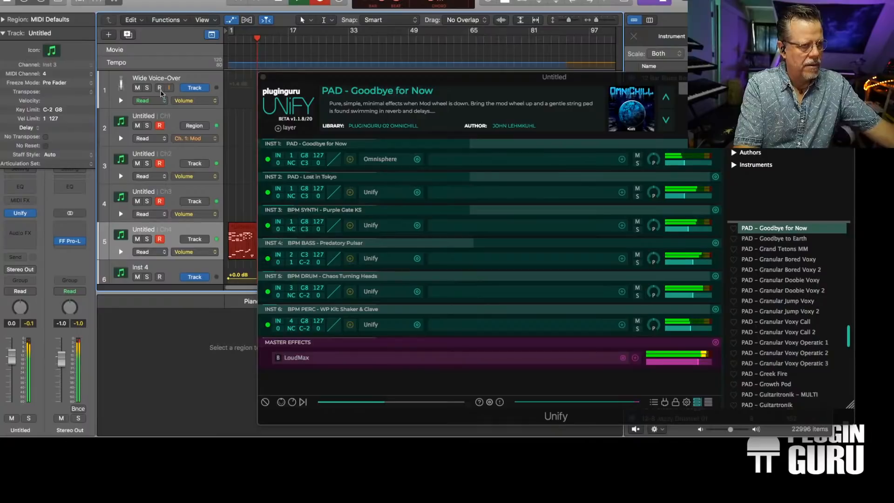
key(space)
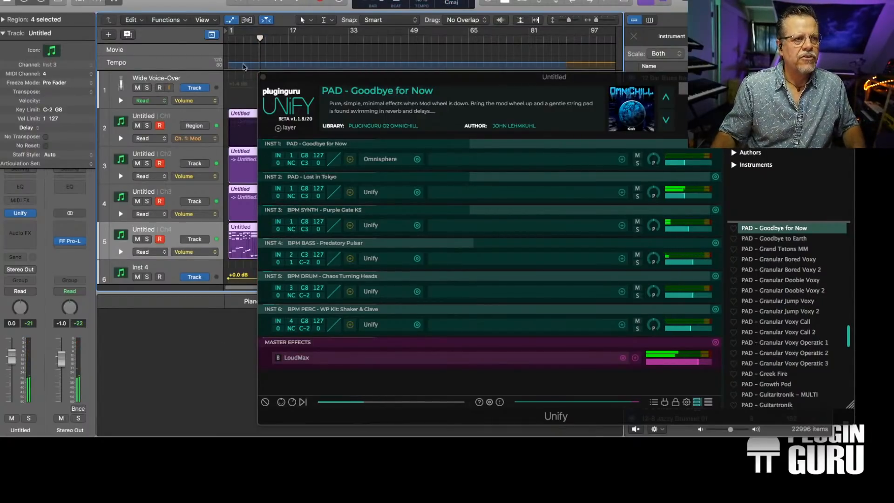
Disarm the channel 1 to 4 tracks and play the recording from the start, with the Unify window moved off the regions
click(159, 125)
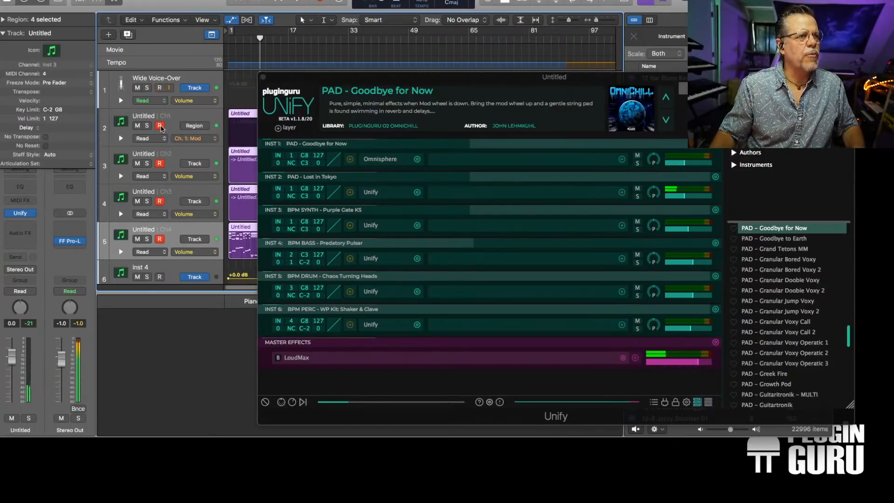
click(159, 162)
click(159, 201)
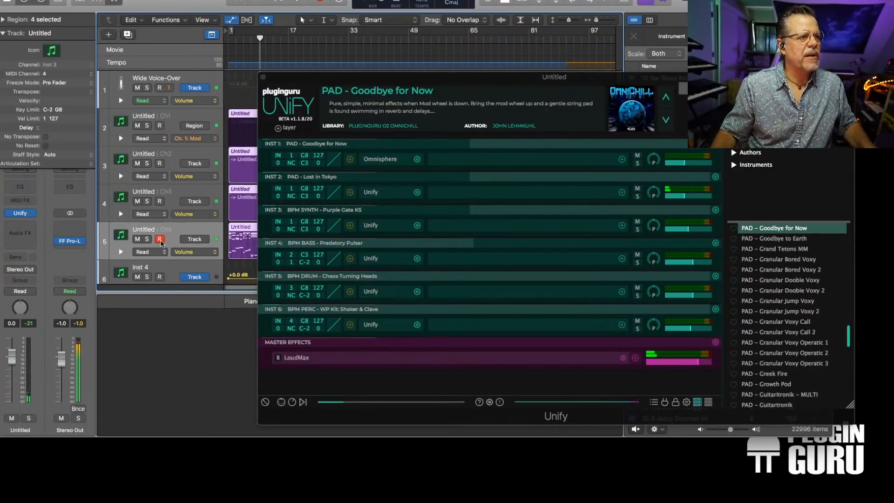
click(159, 238)
key(Return)
key(space)
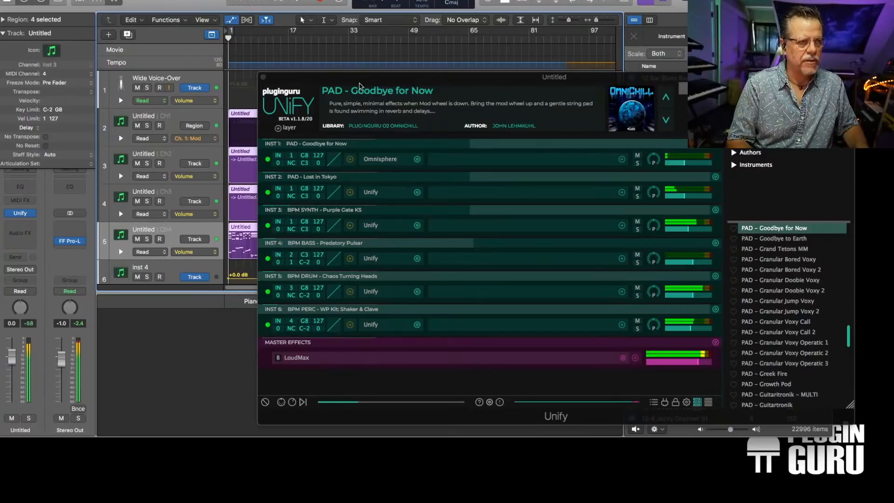
drag(383, 79, 428, 75)
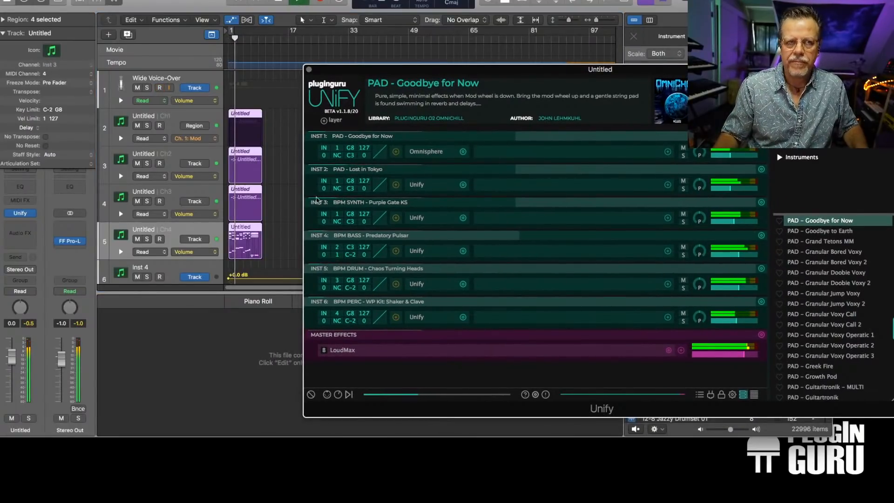
Delete the regions on the channel 1 to 3 tracks, then transfer the channel 4 region to the channel 1 track, removing the original
click(251, 228)
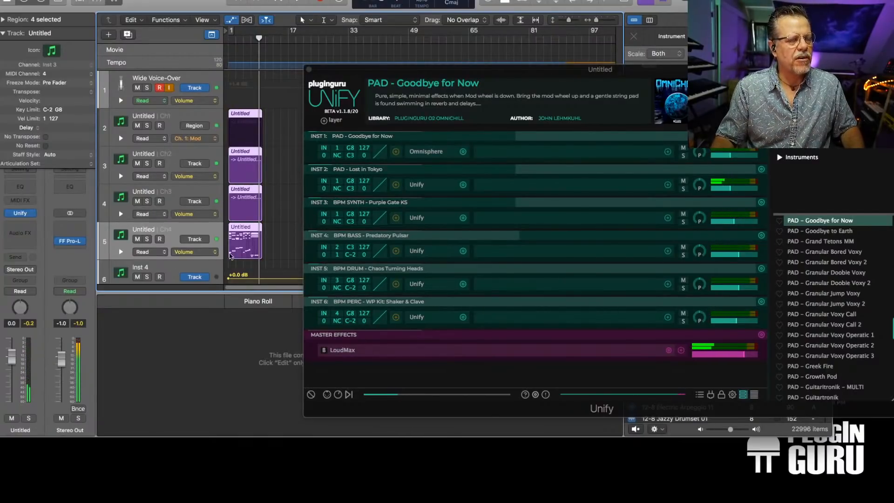
drag(281, 204, 233, 135)
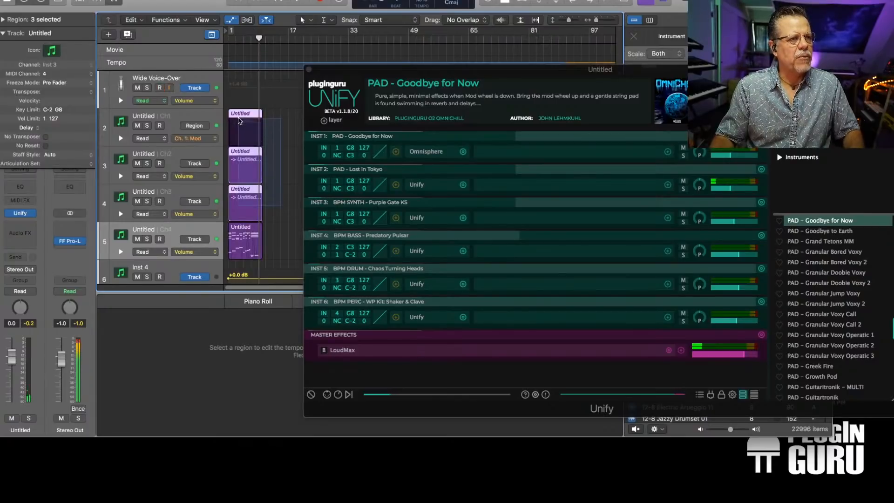
key(Delete)
drag(243, 227, 242, 189)
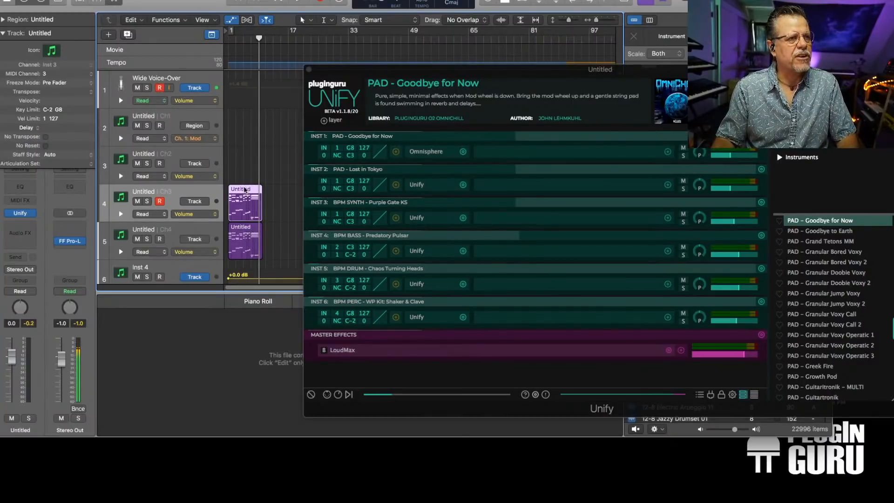
drag(237, 195, 234, 126)
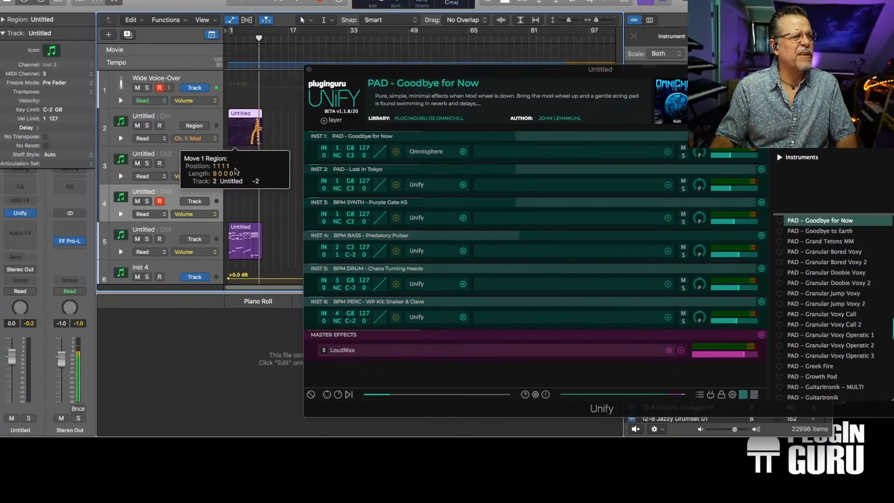
click(241, 227)
key(Delete)
Try to separate the channel 1 track's region by MIDI channel, moving the Unify window out of the way
right_click(243, 112)
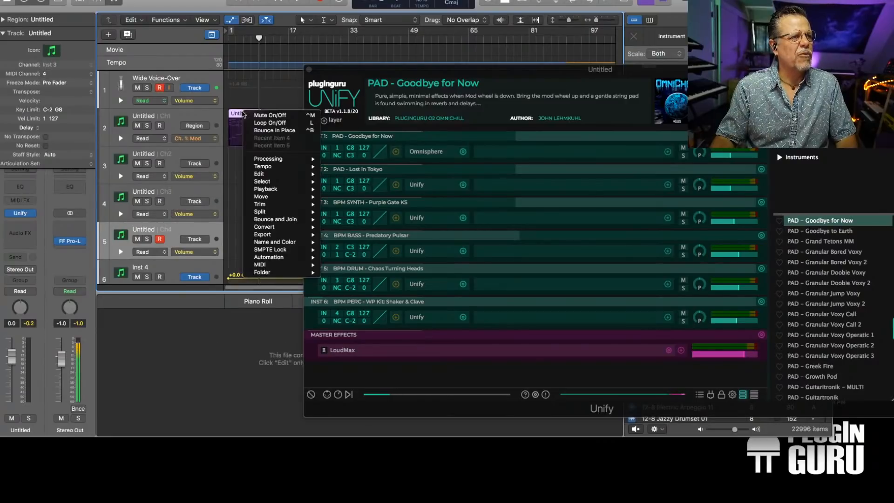
mouse_move(280, 264)
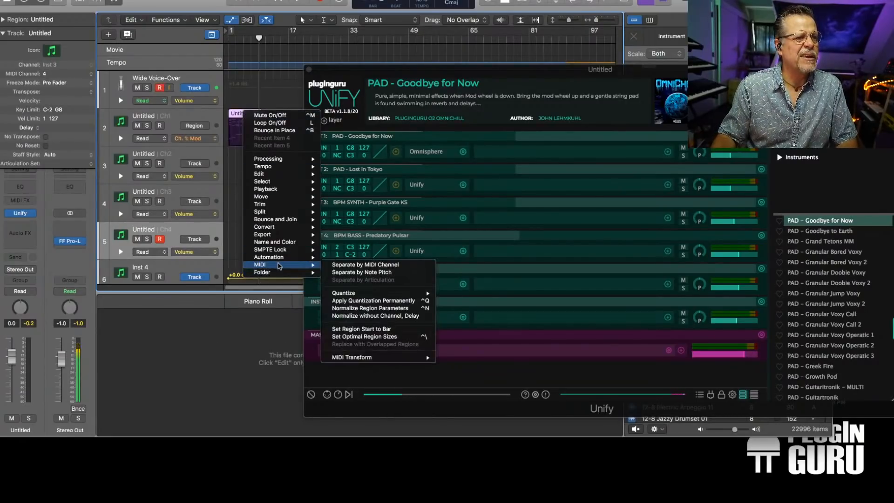
click(360, 265)
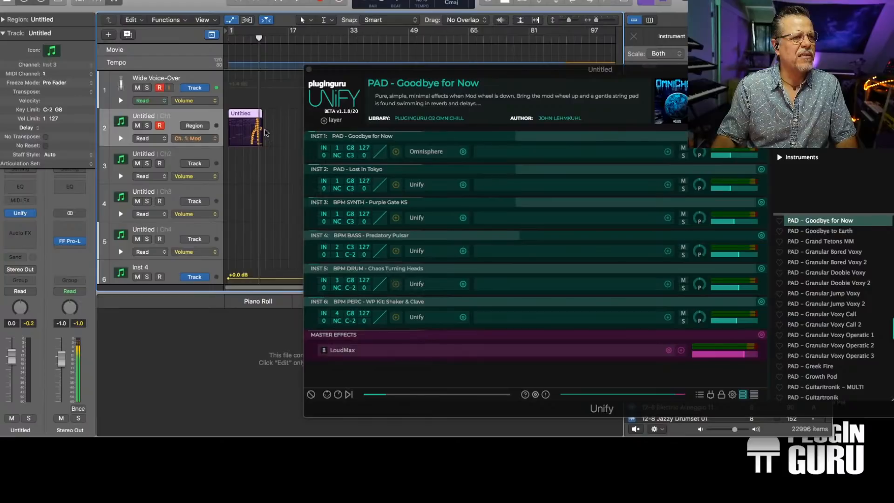
drag(342, 77, 576, 79)
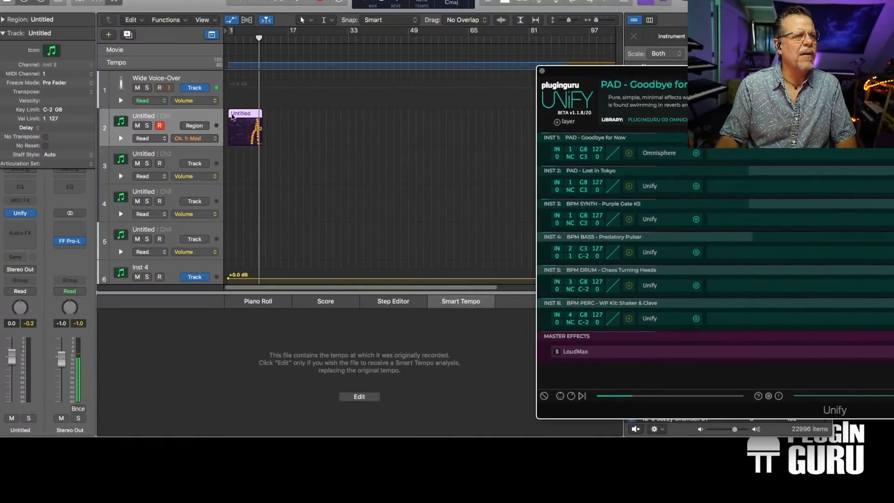
right_click(245, 114)
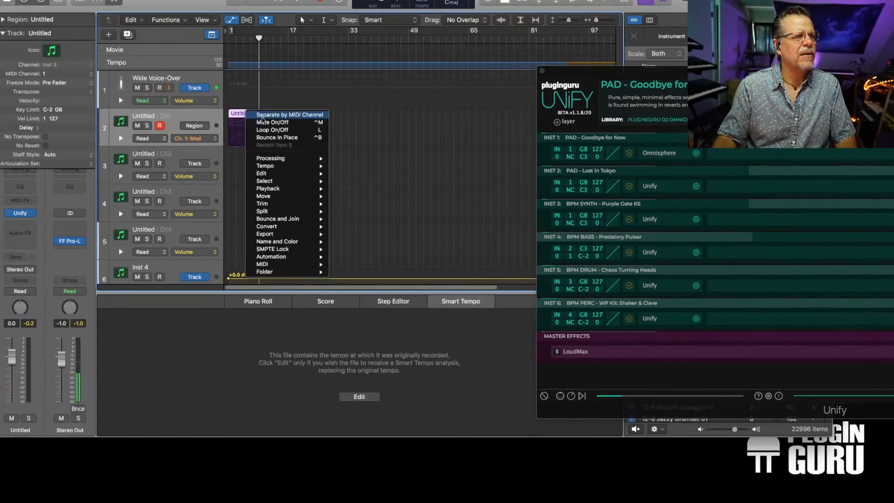
mouse_move(307, 266)
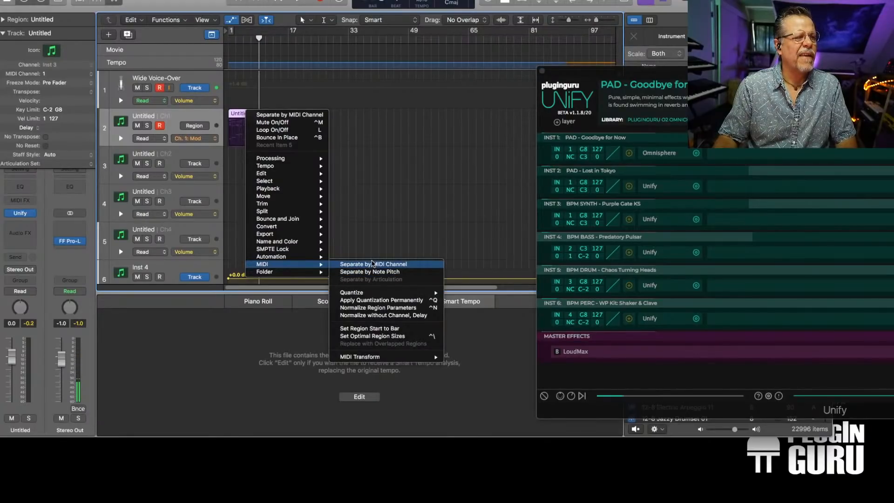
click(373, 263)
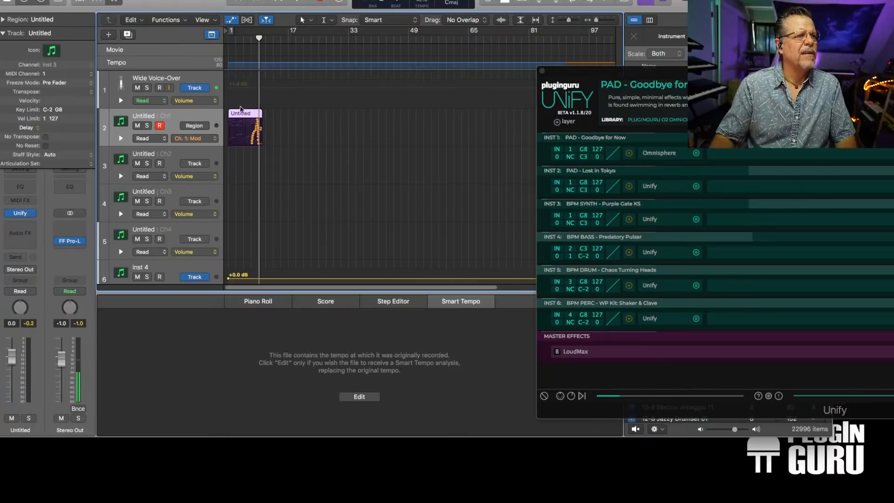
Open the channel 1 region in the Piano Roll, copy the region to the channel 2, 3 and 4 tracks, and play from the start
double_click(242, 117)
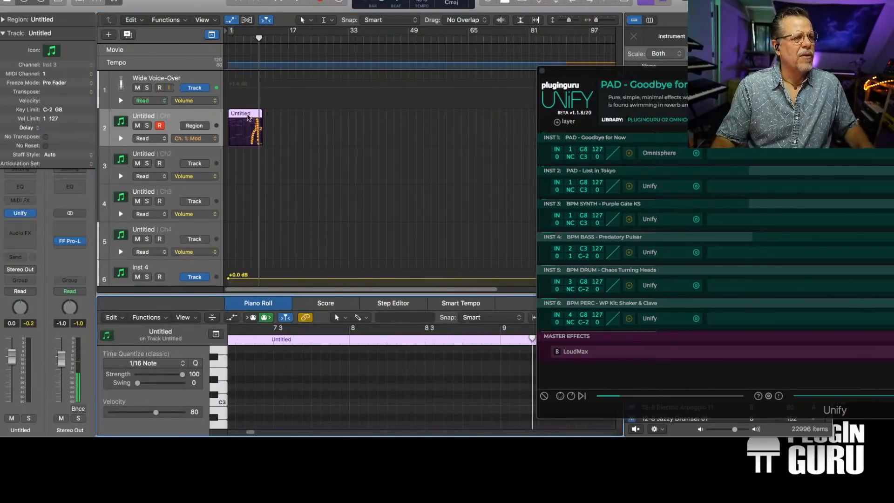
drag(248, 118, 235, 240)
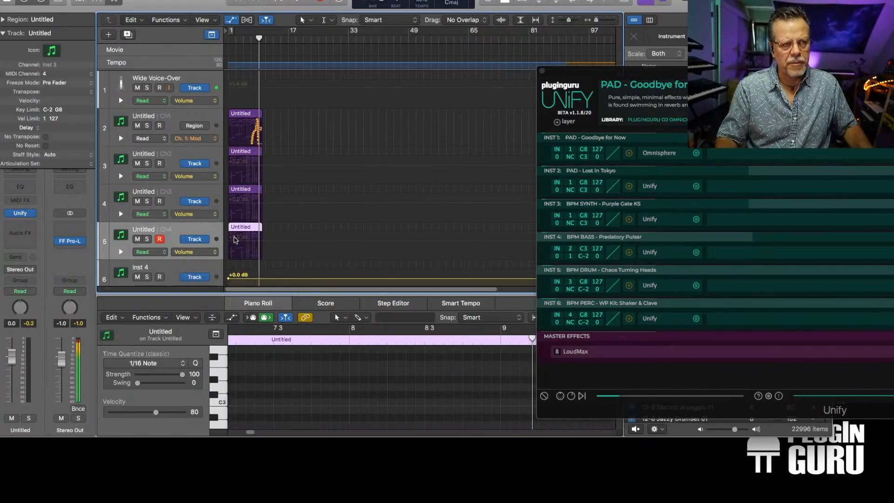
key(Return)
key(space)
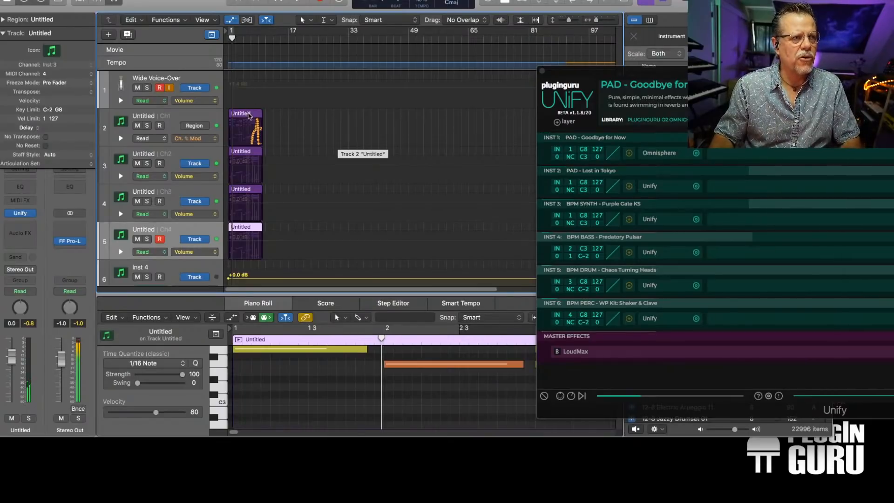
Delete all four regions on the channel 1 to 4 tracks
click(280, 123)
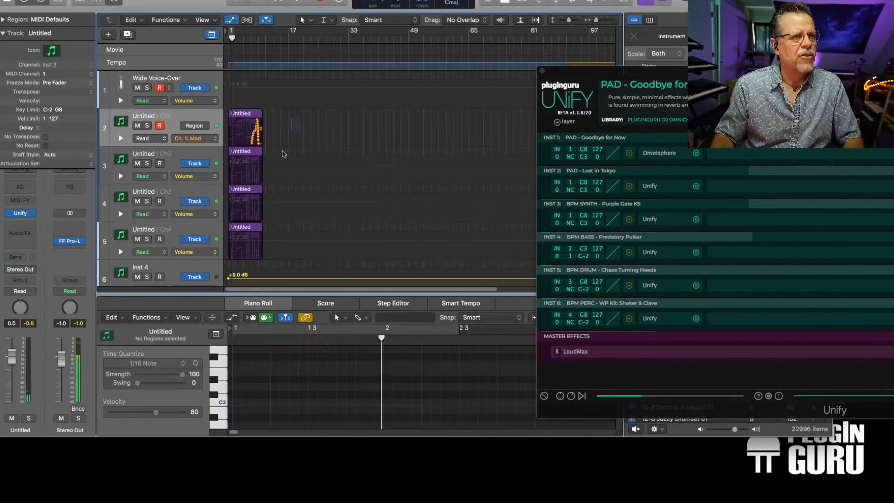
drag(299, 134, 248, 249)
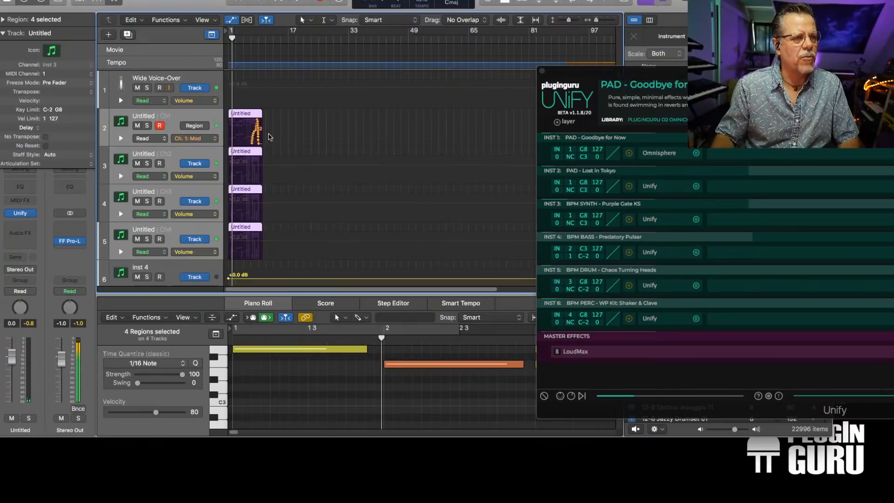
key(Delete)
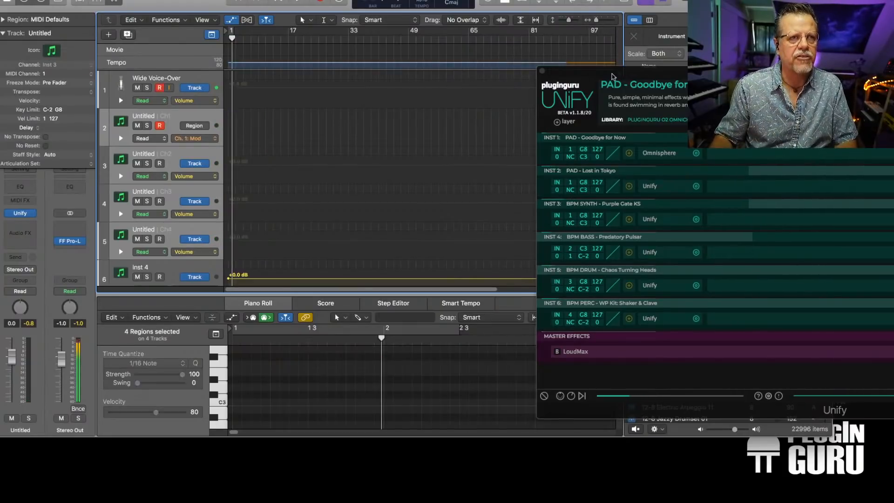
Move the Unify window back over the arrangement, filter the browser to PlugInGuru O2 OmniVerse I, and load SYNTH - Mega Touchy
drag(614, 75, 161, 40)
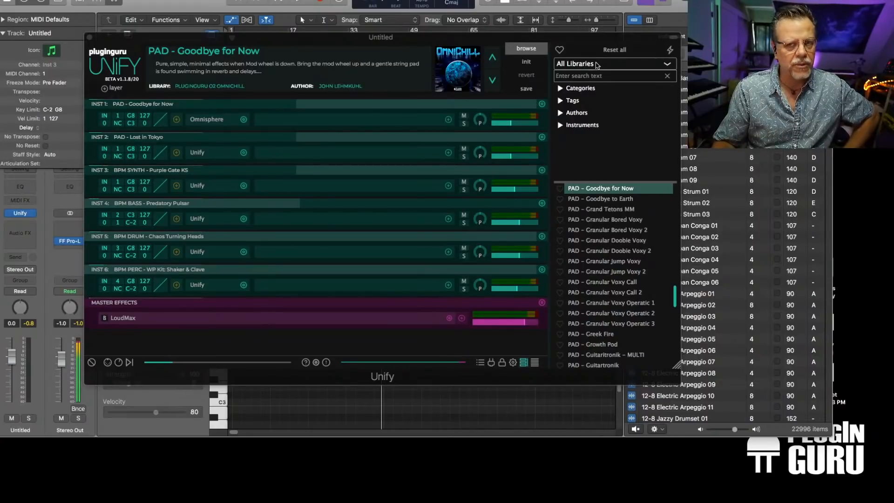
click(597, 65)
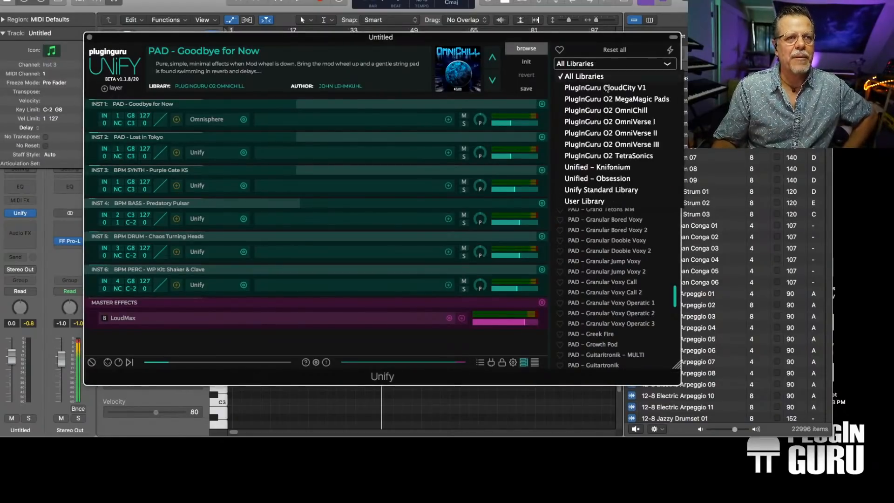
click(620, 122)
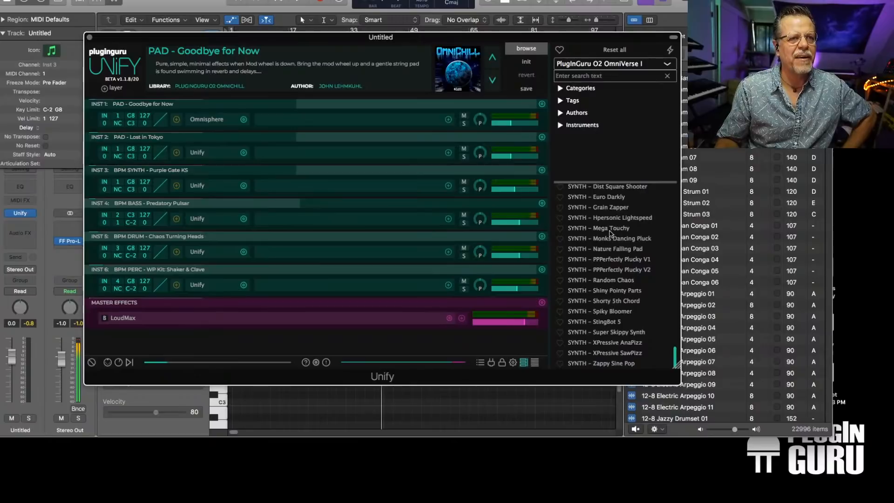
click(610, 232)
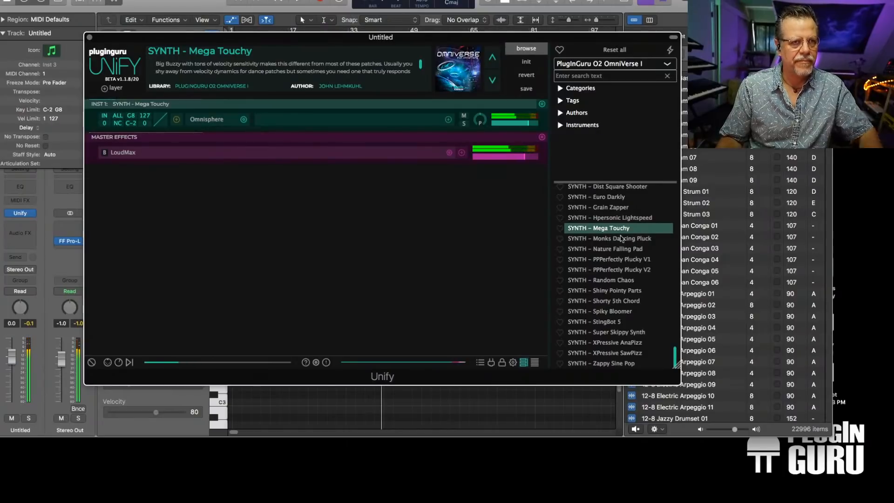
Audition the SYNTH - Nature Falling Pad patch, followed by SYNTH - PPPerfectly Plucky V2
click(620, 251)
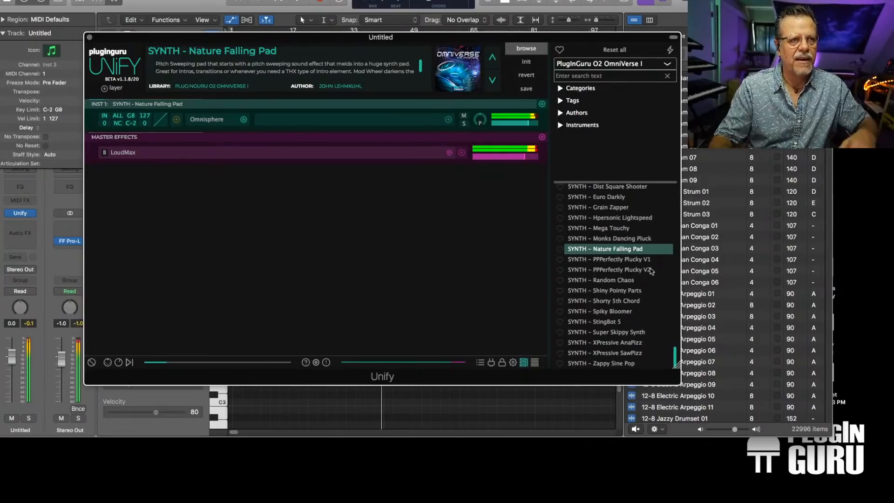
mouse_move(528, 125)
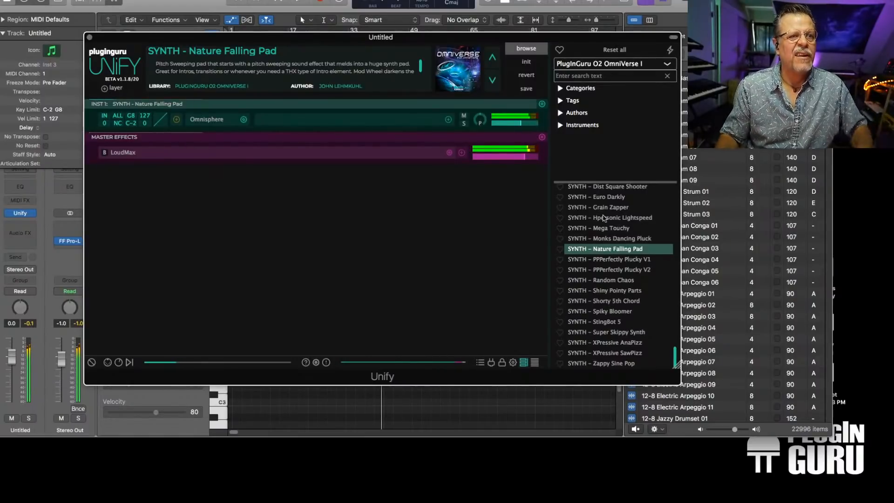
click(613, 271)
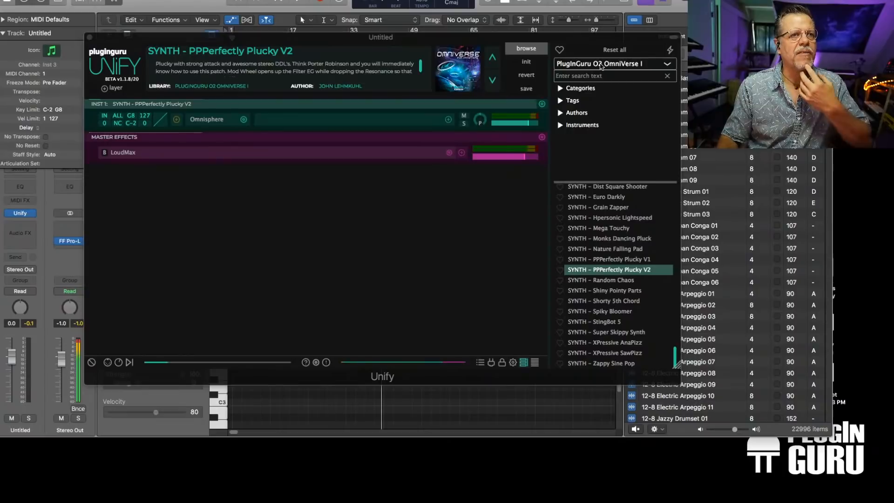
Filter the patch browser to the PlugInGuru CloudCity V1 library and look through its BPM DRUM patches
click(615, 66)
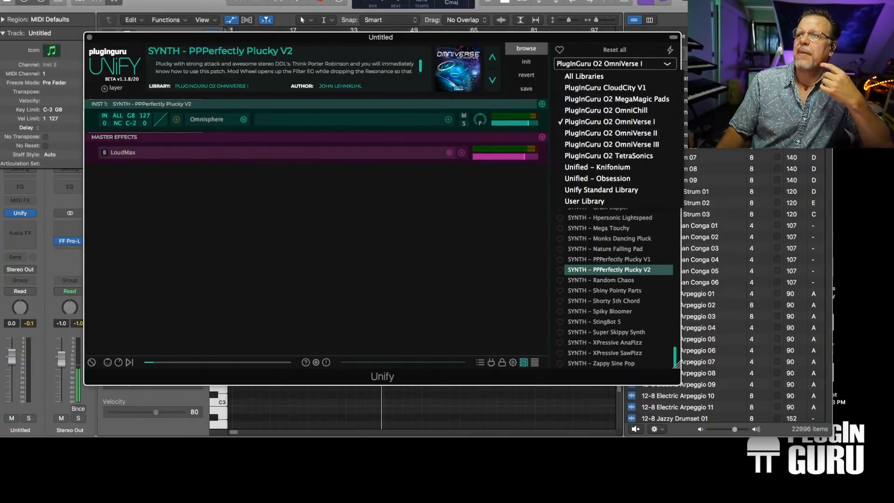
key(Escape)
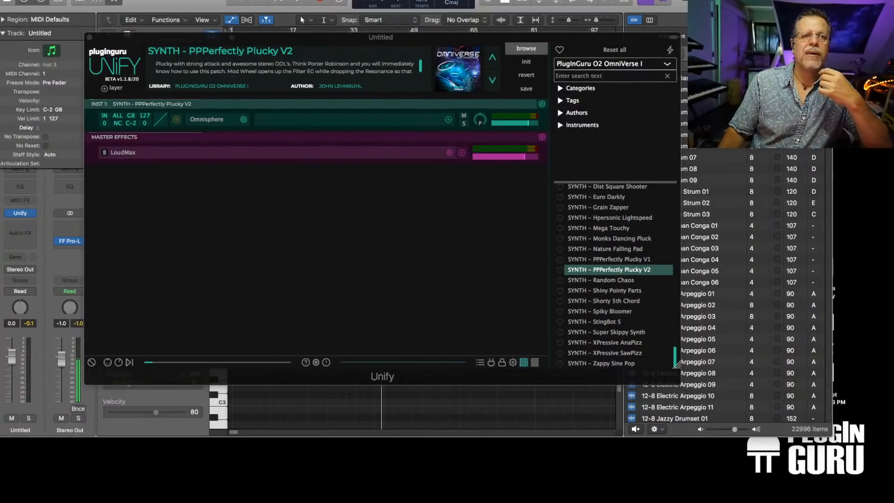
click(596, 64)
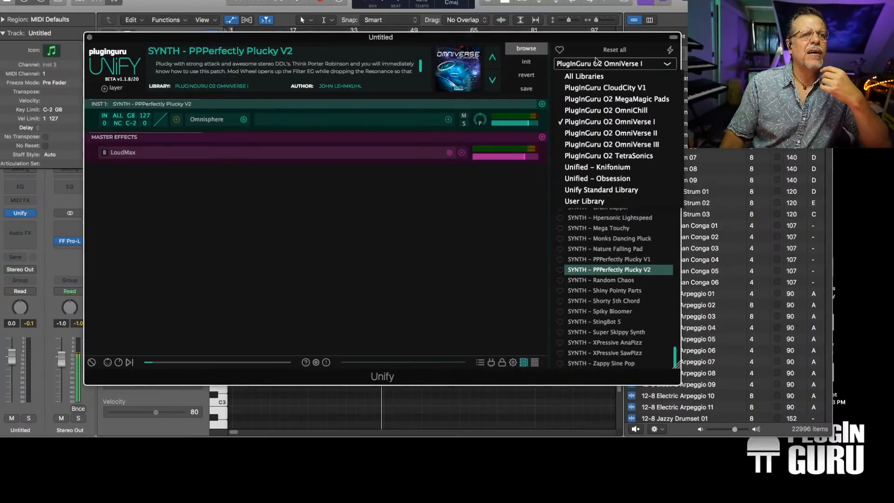
click(600, 89)
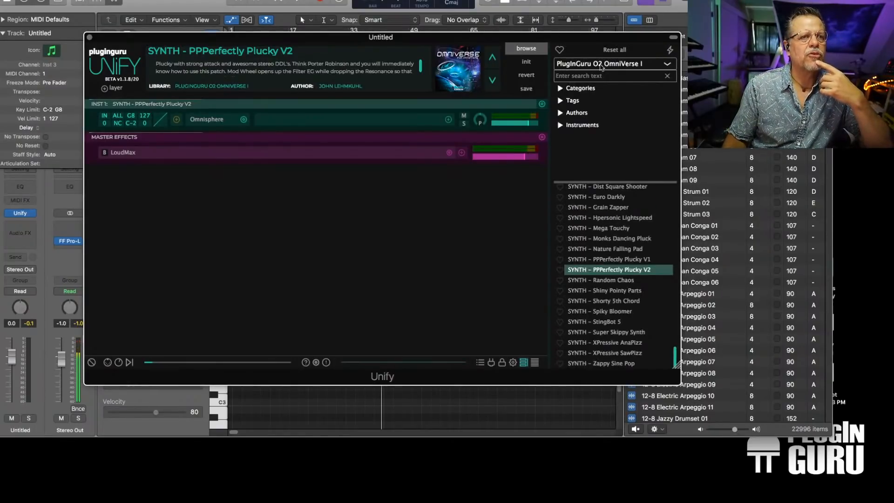
click(600, 65)
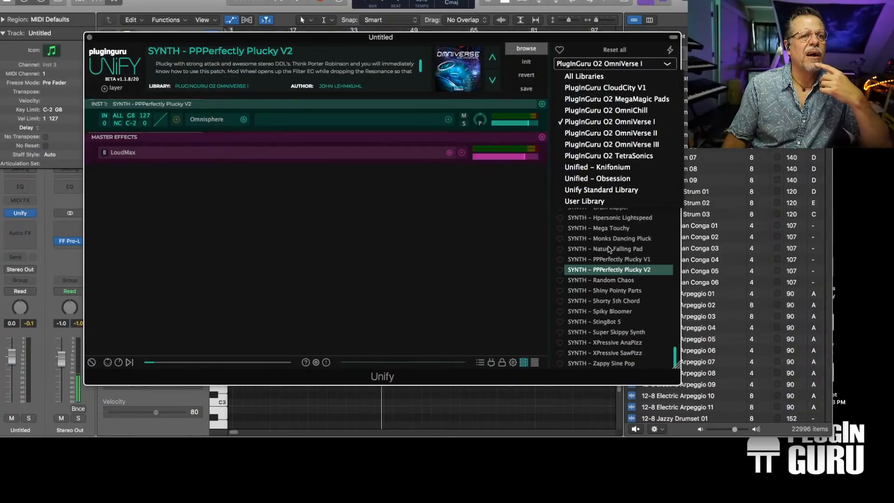
click(594, 89)
scroll(599, 249, up, 10)
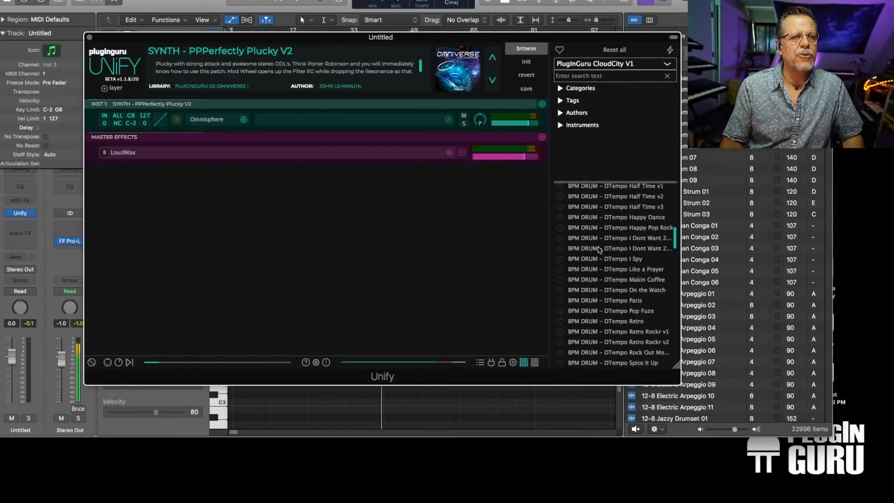
scroll(599, 250, up, 1)
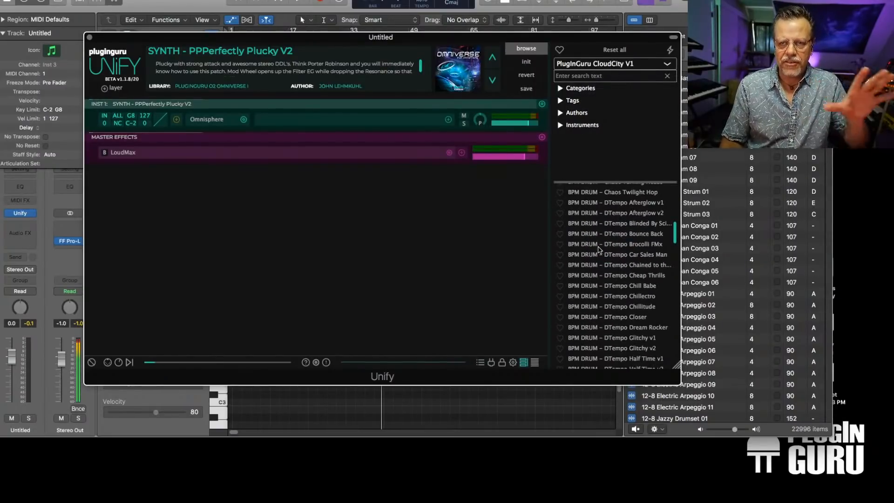
Filter the patch browser to the Unify Standard Library and load STR - Violin Dreamy MM (Ensemble)
click(607, 65)
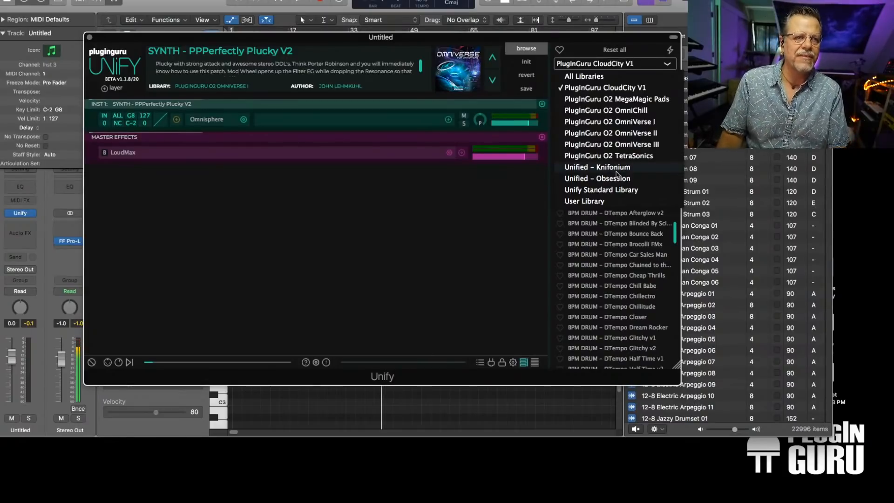
click(605, 191)
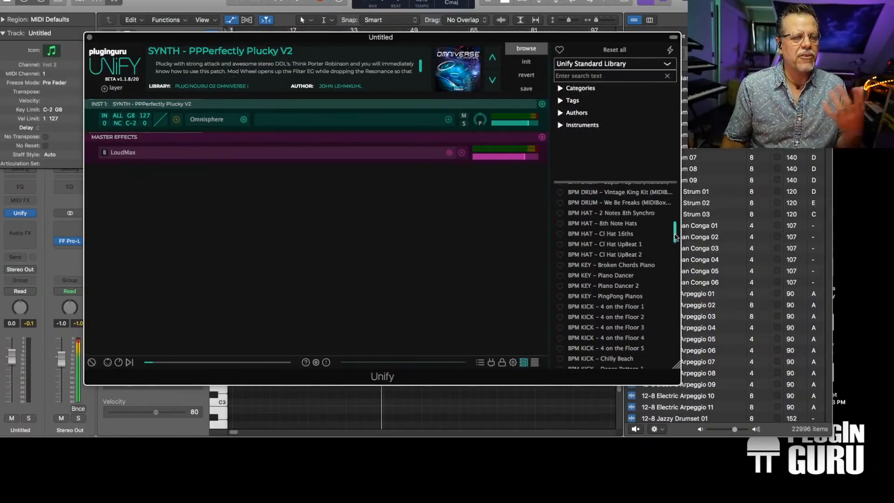
drag(674, 236, 688, 332)
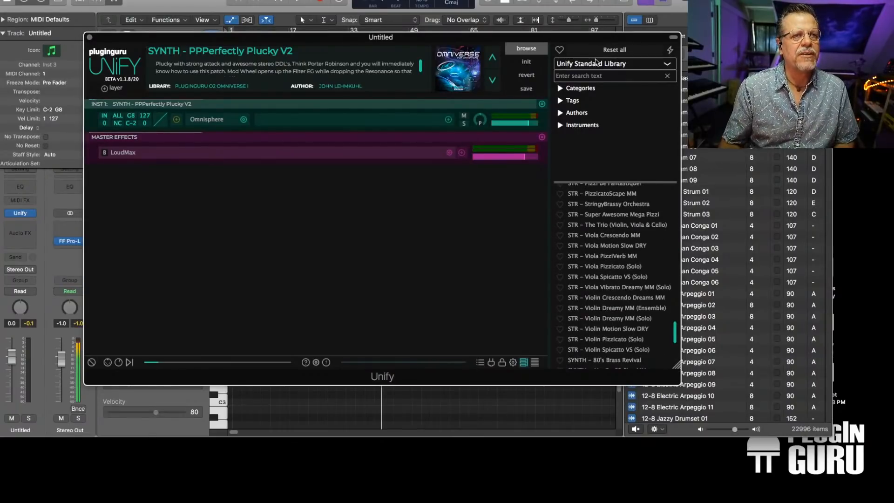
click(611, 311)
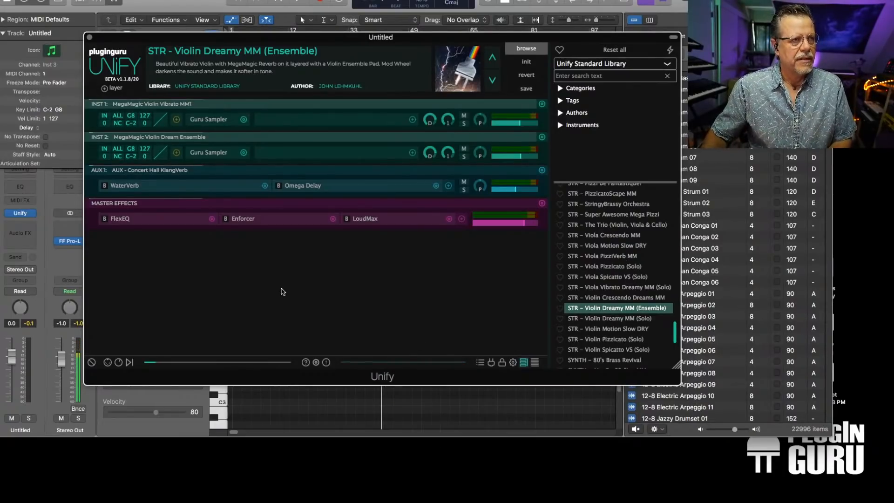
Close the Unify window and delete the channel 2, 3 and 4 tracks from the arrangement
click(89, 37)
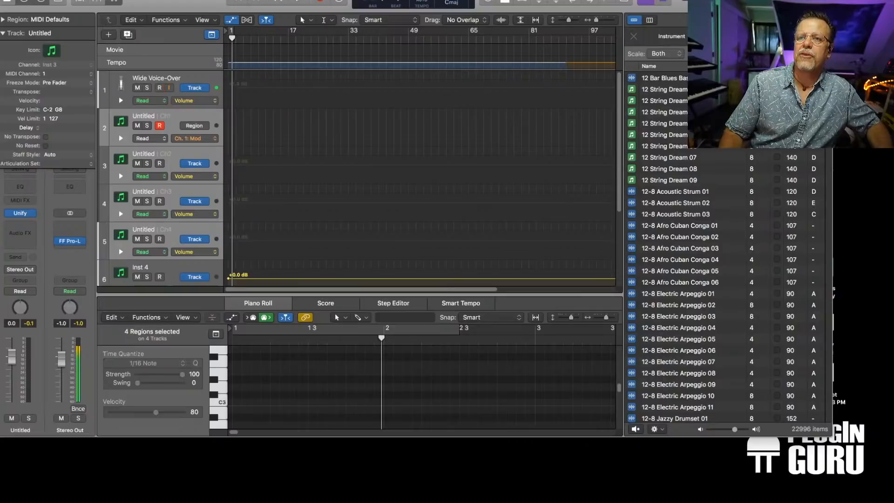
double_click(851, 137)
drag(329, 192, 892, 252)
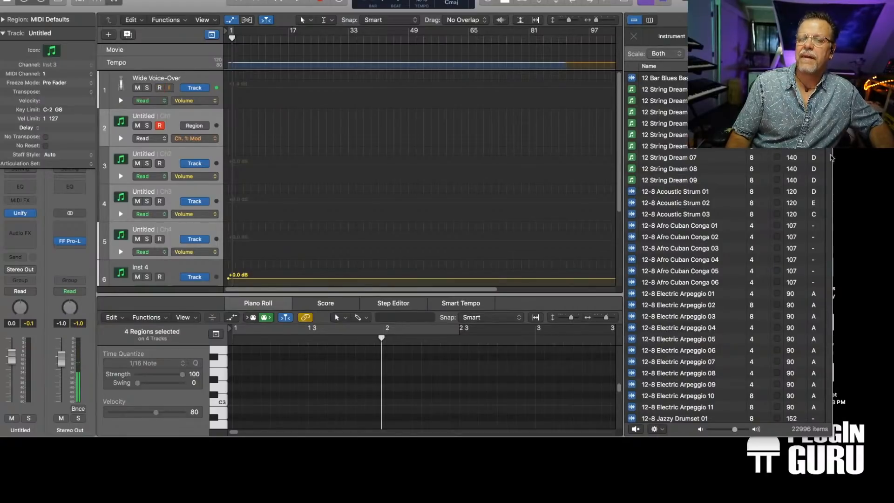
click(168, 155)
key(Delete)
key(Delete)
key(Delete)
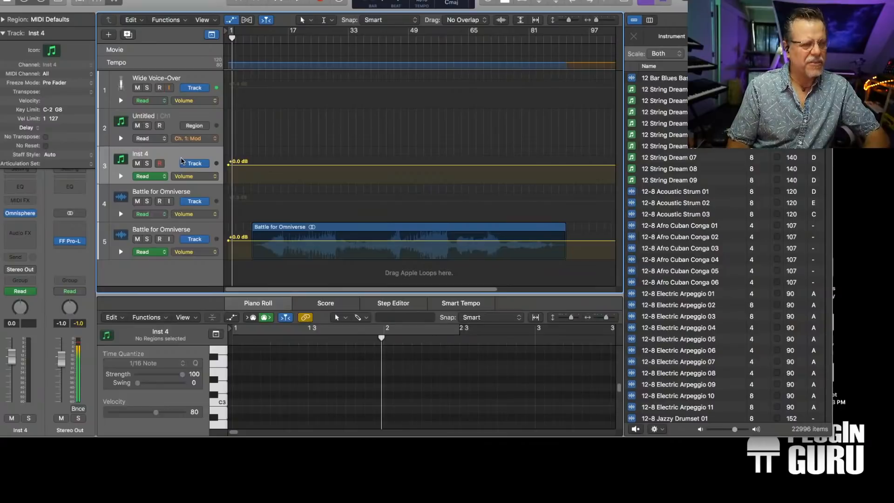
Delete the Inst 4 track and both Battle for Omniverse audio tracks, erasing their automation data
key(Delete)
click(179, 191)
key(Delete)
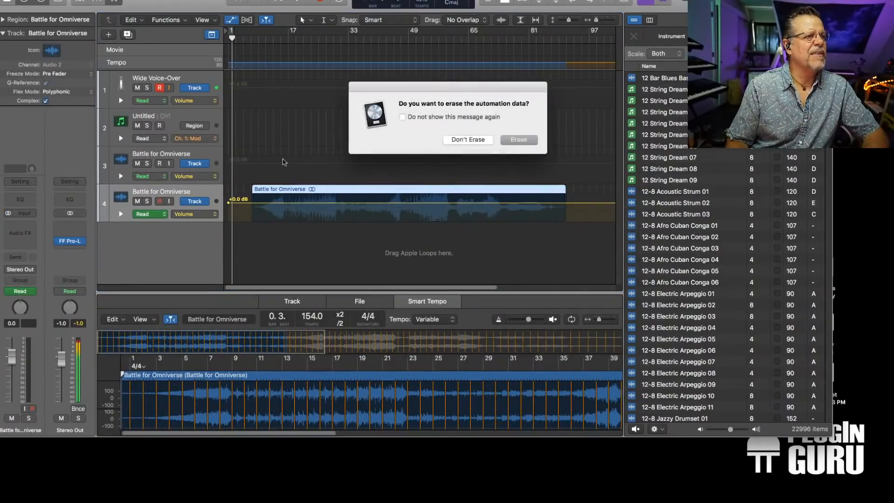
click(525, 141)
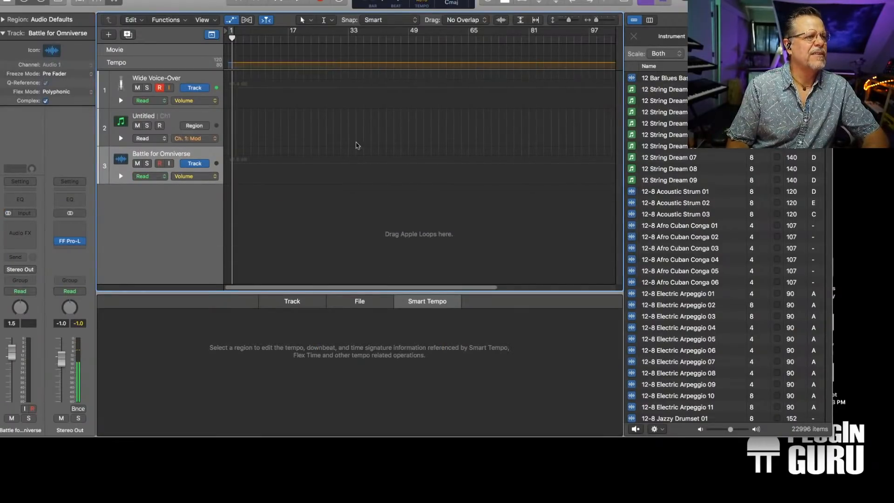
key(Delete)
Reopen the Unify window and rebuild its patch database, moving the window lower on the screen
click(19, 213)
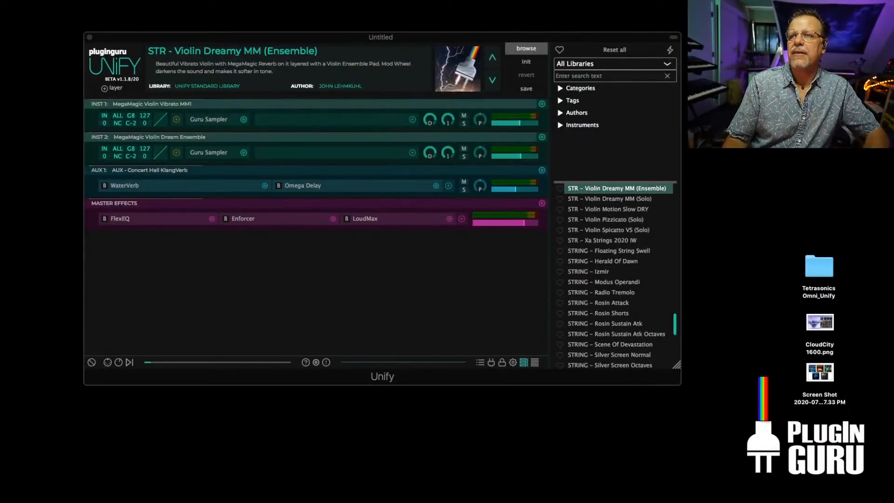
click(670, 53)
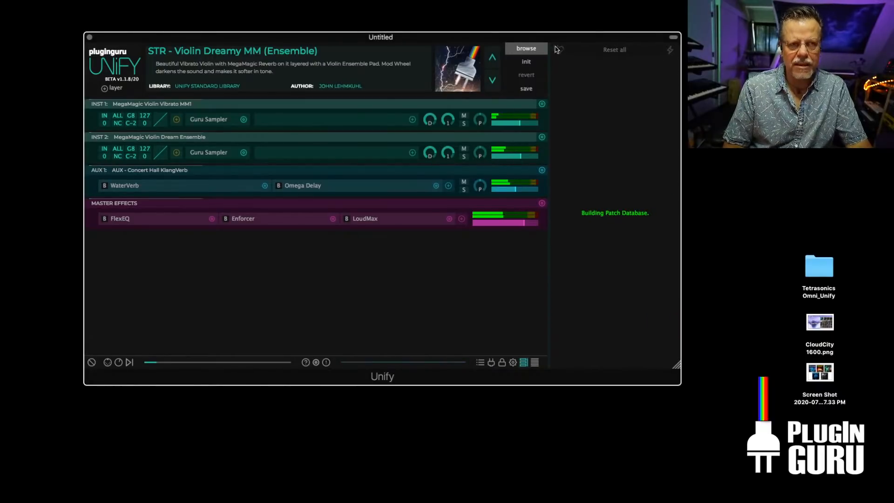
drag(547, 39, 580, 126)
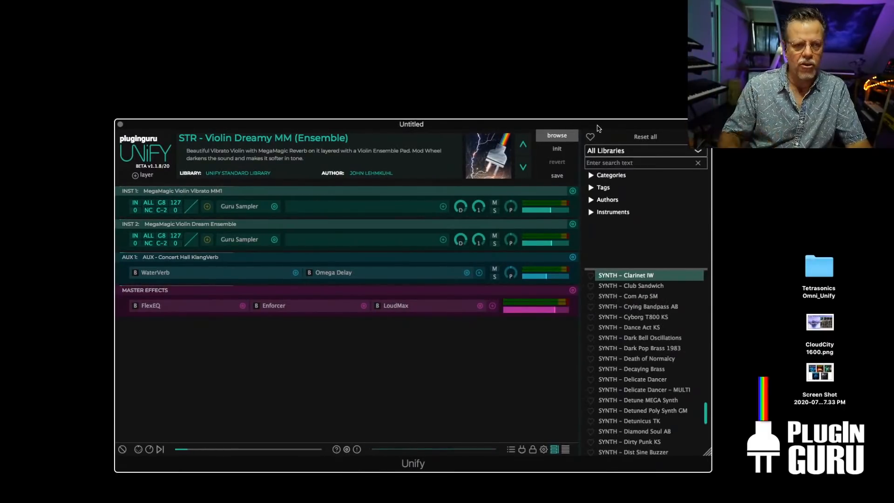
Filter the patch browser to the Synth Motions Vol.1 library and load BPM PAD - Chordian
click(604, 155)
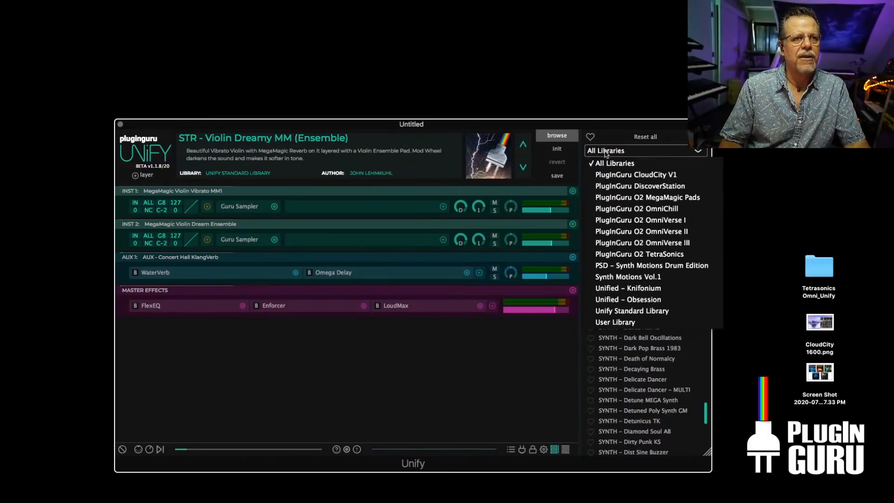
click(633, 278)
scroll(645, 357, up, 5)
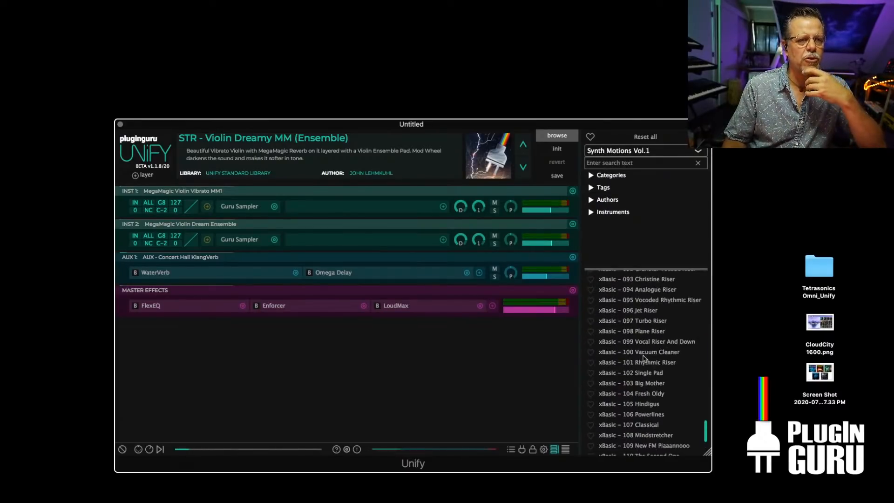
scroll(638, 334, up, 15)
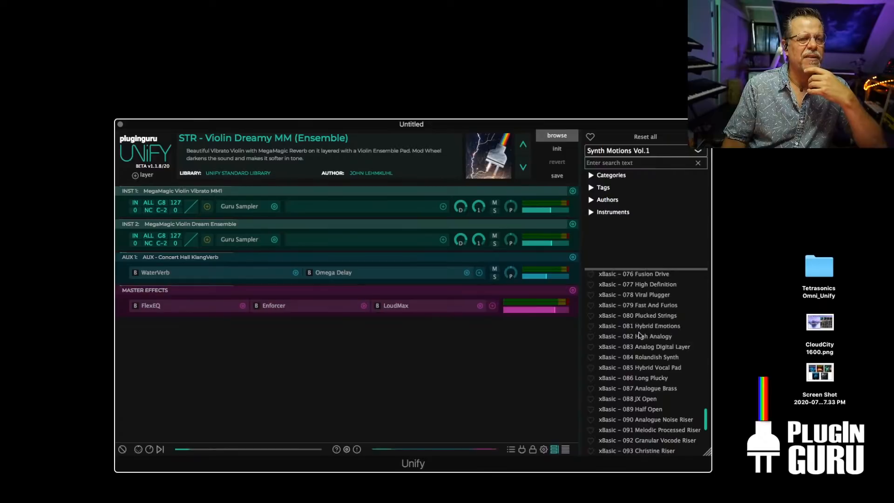
scroll(638, 334, up, 20)
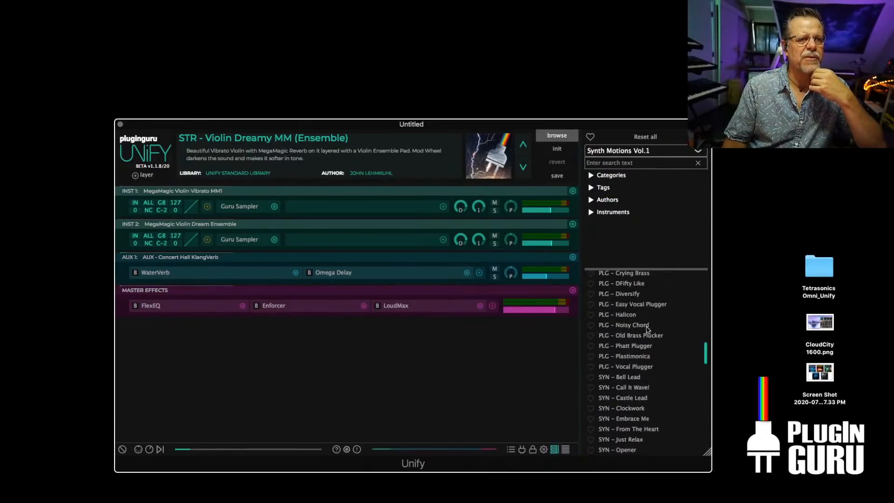
scroll(646, 329, up, 4)
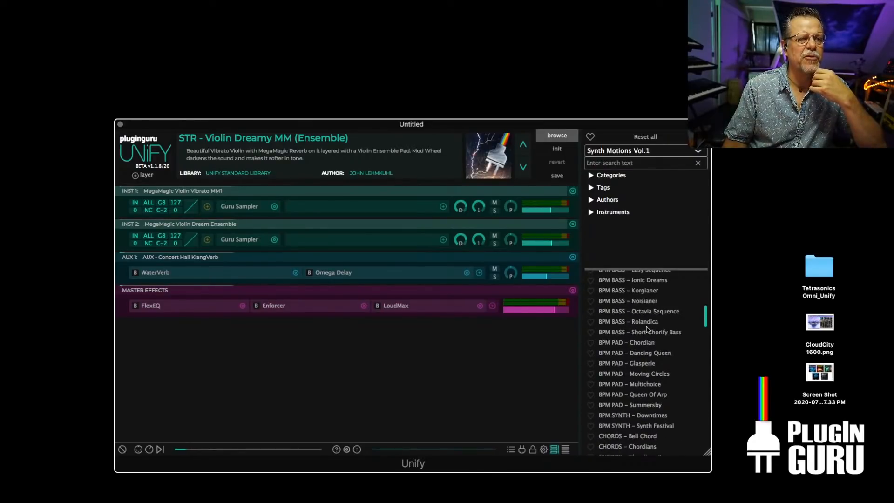
scroll(648, 350, down, 3)
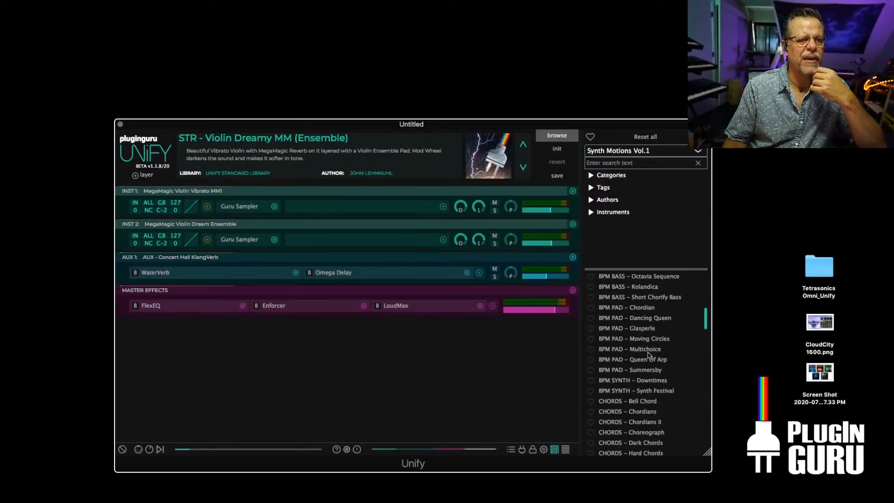
click(645, 308)
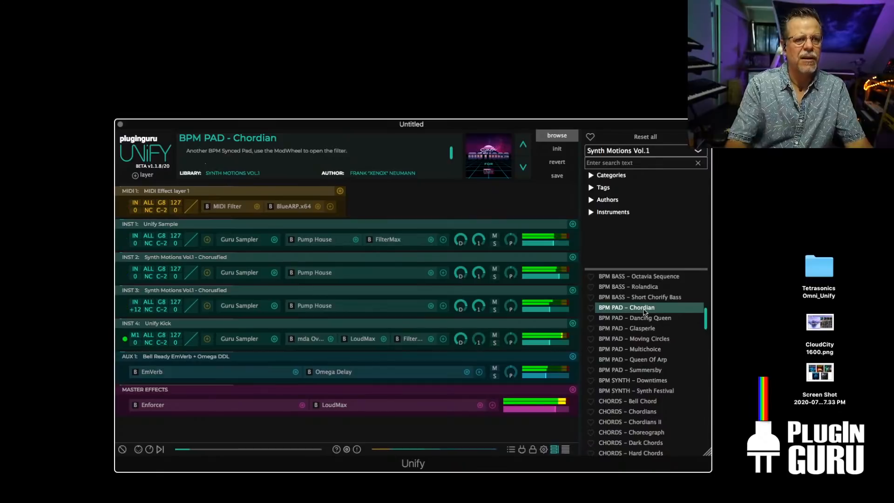
Audition the BPM BASS - Rolandica patch, followed by BPM BASS - Clomb Bass
click(641, 289)
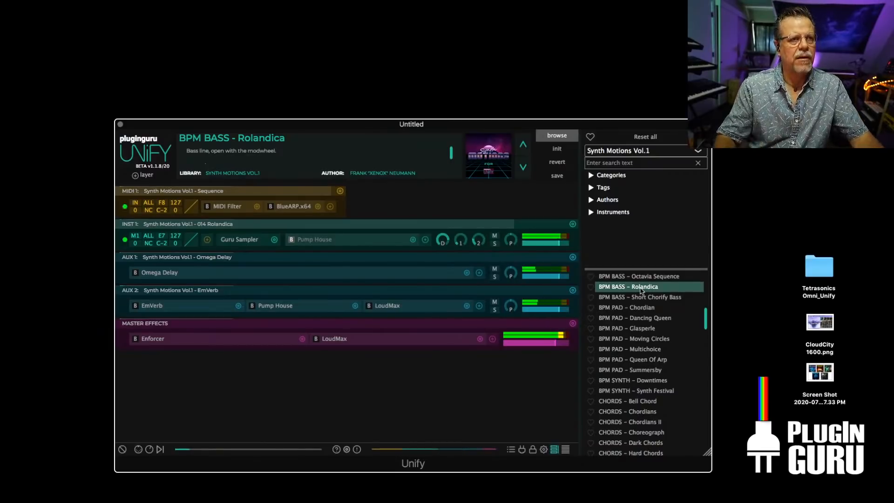
scroll(643, 326, up, 5)
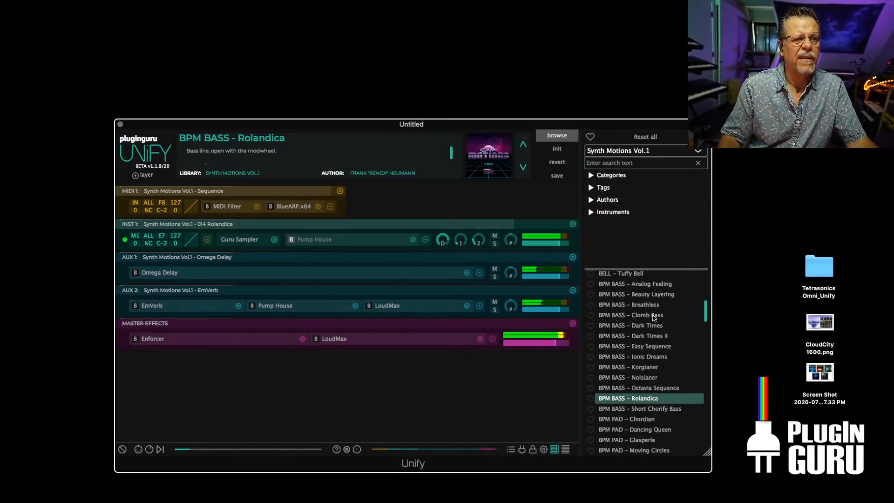
click(652, 316)
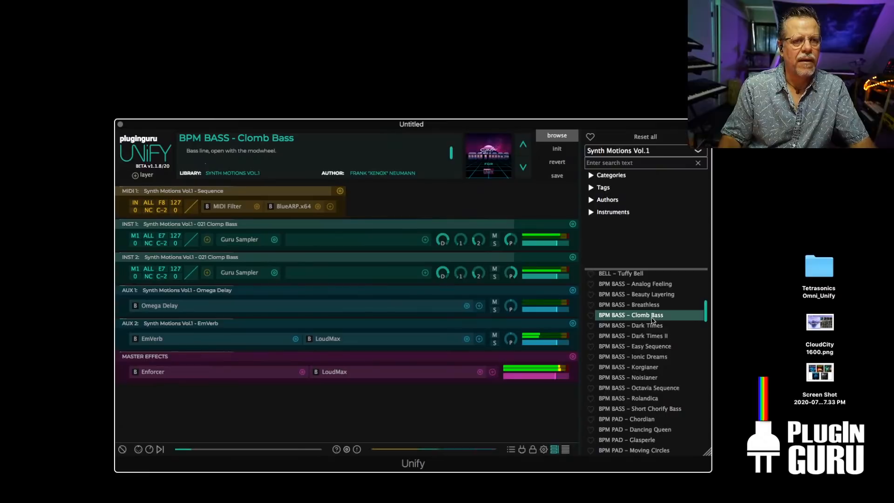
Load the CHORDS - Choreograph patch and look further down the Synth Motions Vol.1 list
scroll(656, 378, down, 3)
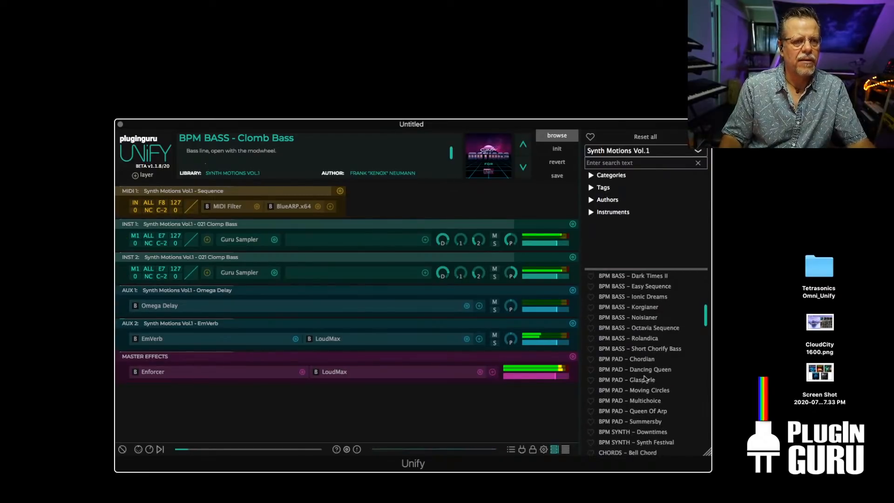
scroll(645, 378, down, 6)
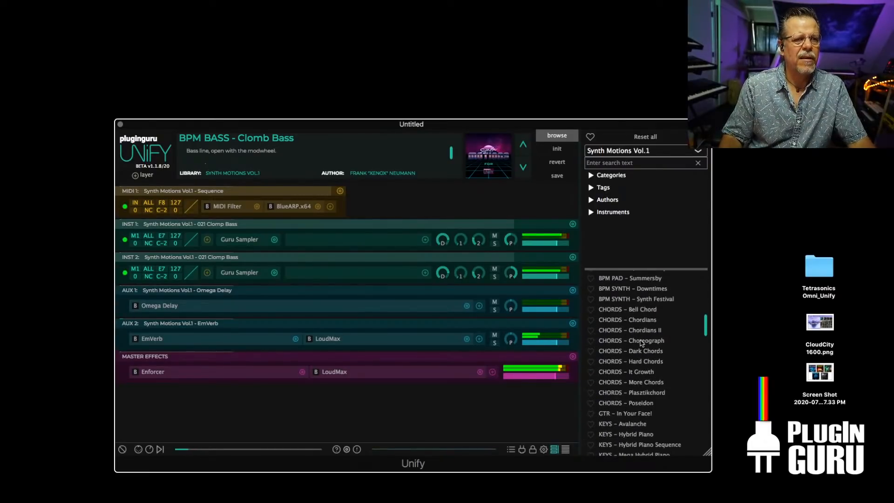
click(642, 343)
scroll(637, 364, down, 3)
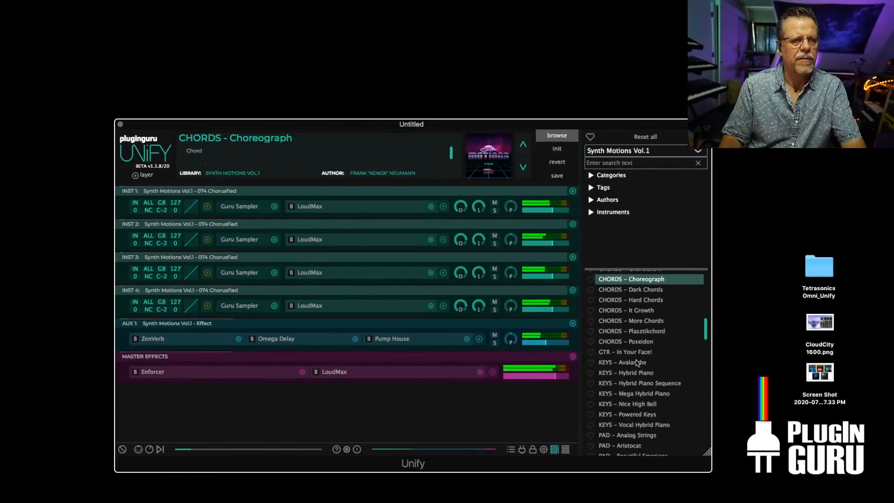
Audition the KEYS - Avalanche patch, followed by PAD - Aristocat from the Synth Motions Vol.1 list
click(638, 363)
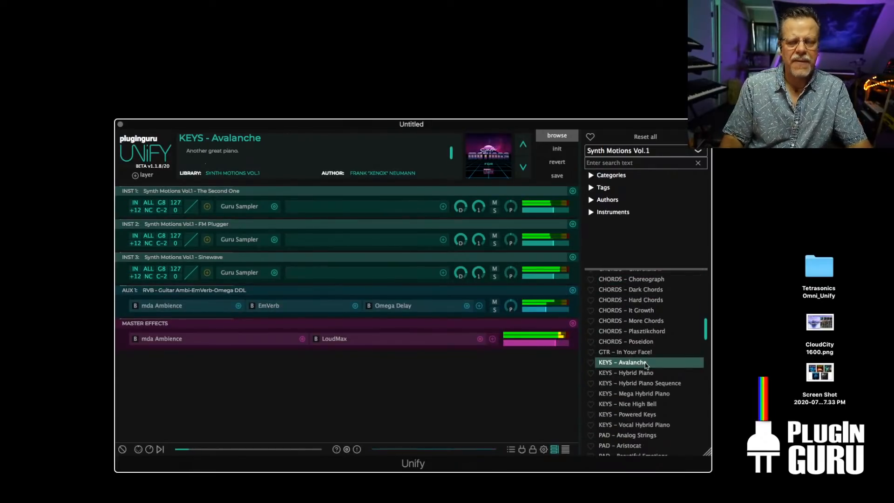
scroll(645, 367, down, 4)
click(633, 364)
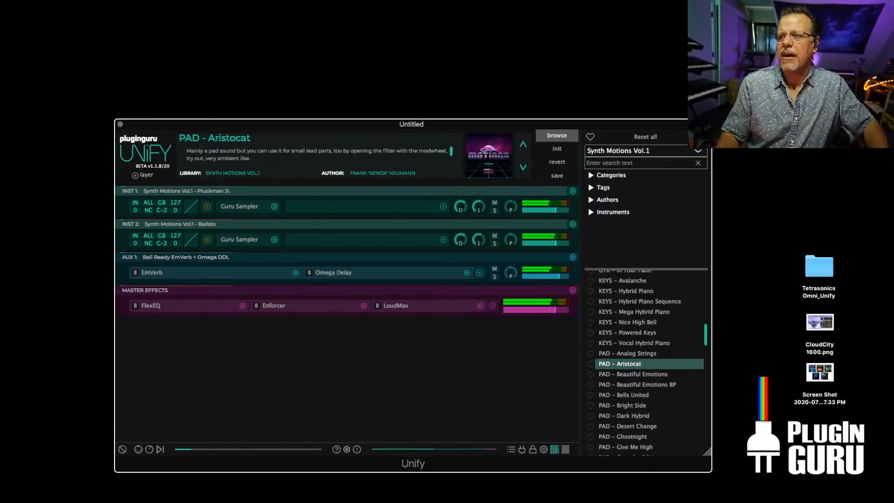
Move the browser window showing the Synth Motions – Drum Edition page onto this screen and switch back to Unify
key(super+Tab)
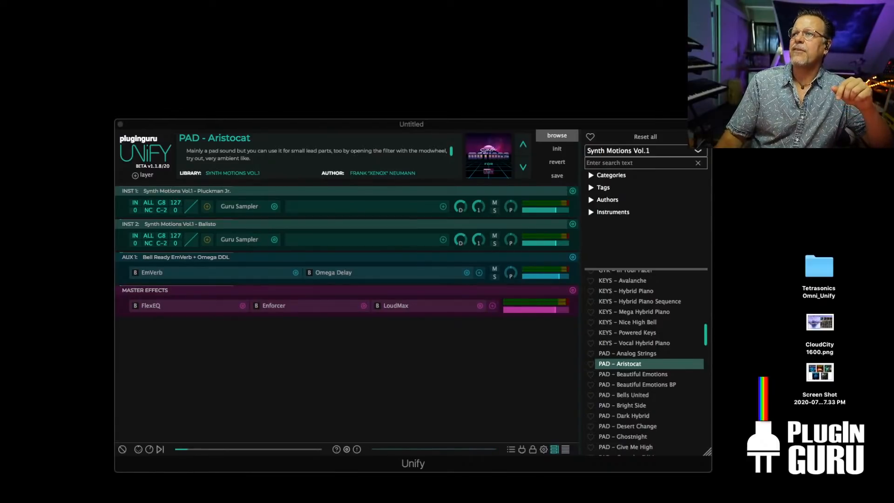
drag(893, 51, 372, 1)
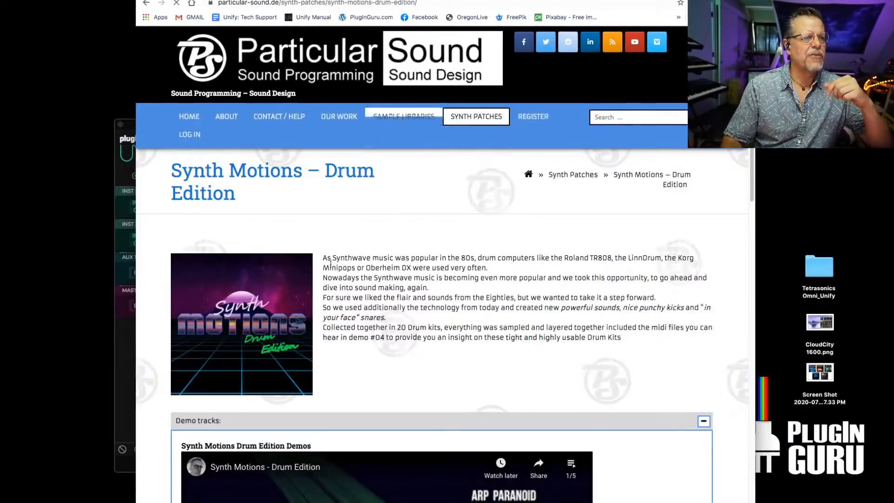
click(120, 348)
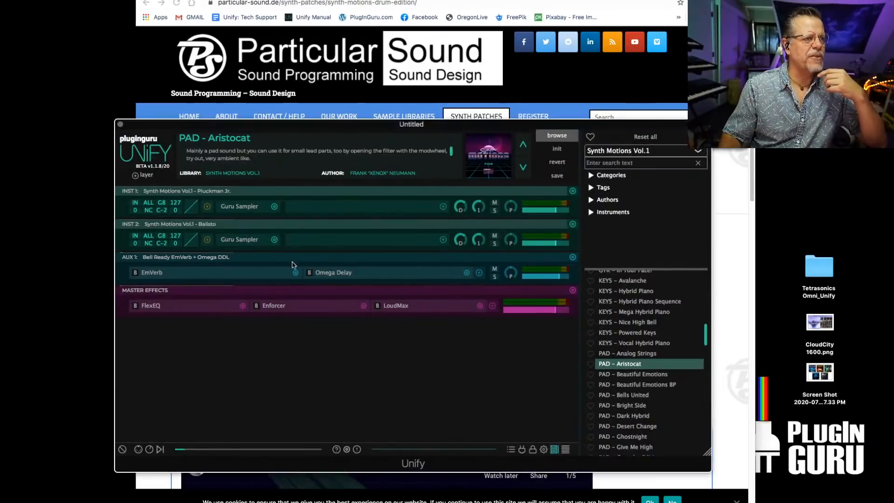
Filter the patch browser to PSD - Synth Motions Drum Edition and load BPM DRUM - Beat 37
click(647, 150)
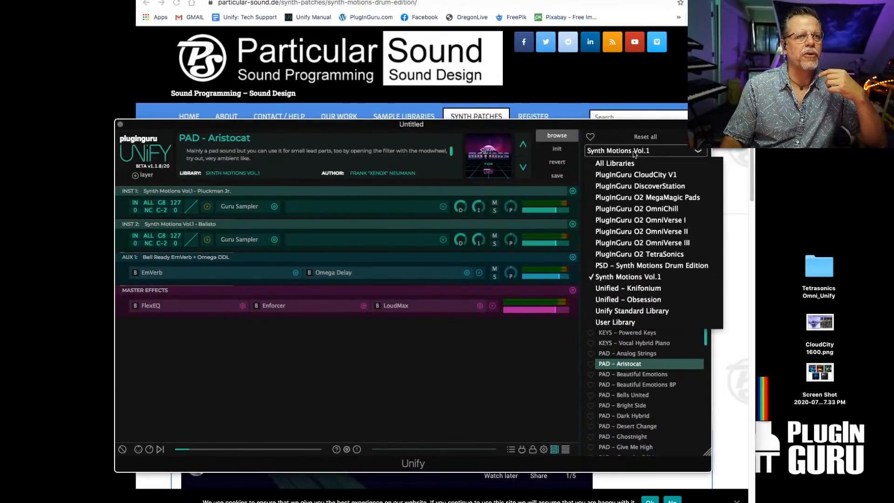
click(656, 267)
scroll(628, 333, up, 10)
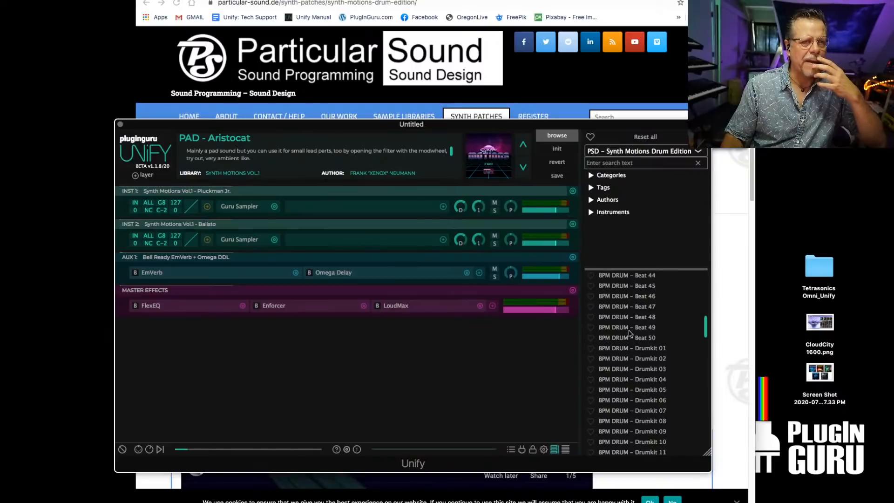
click(620, 317)
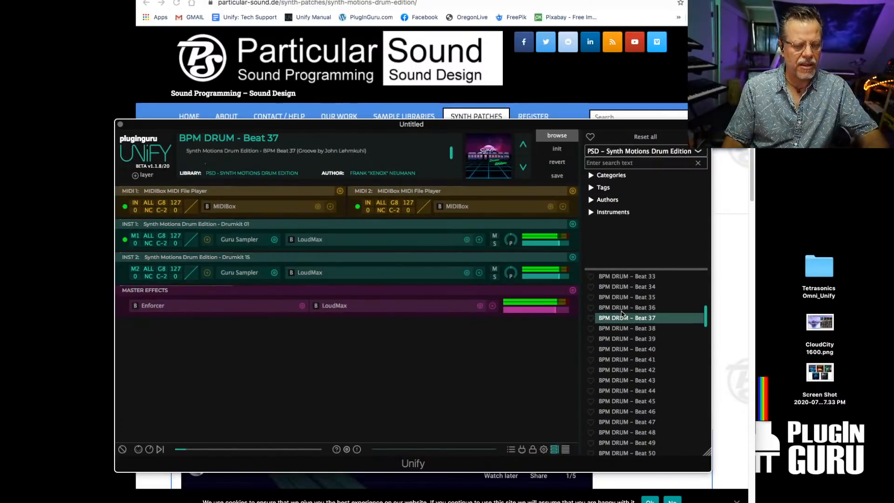
Load the BPM DRUM - Beat 25 patch and look further up the drum beat list
scroll(632, 314, up, 3)
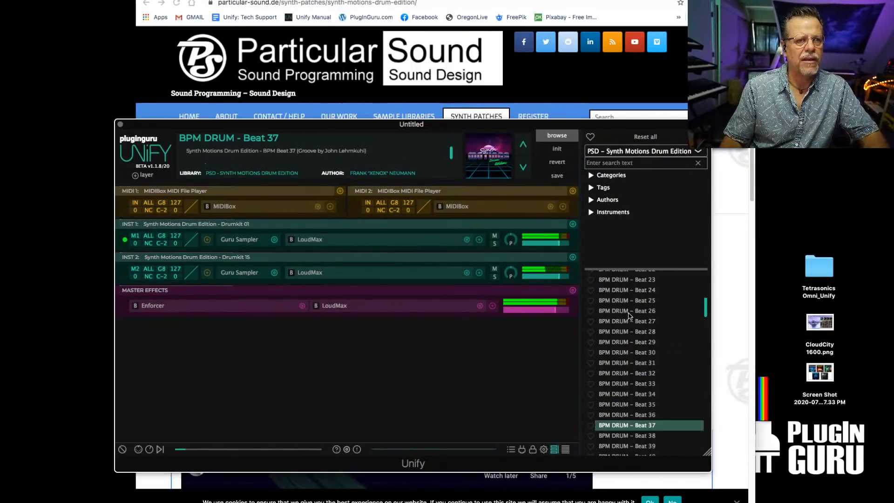
click(632, 300)
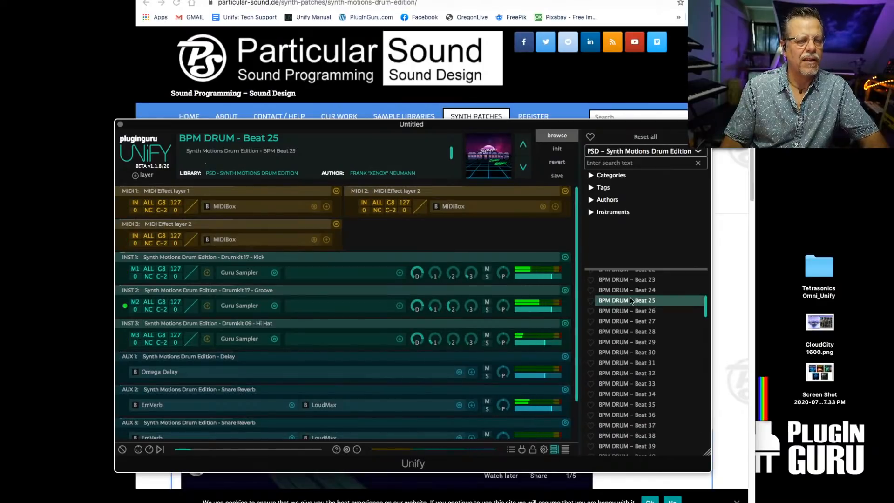
scroll(637, 352, up, 5)
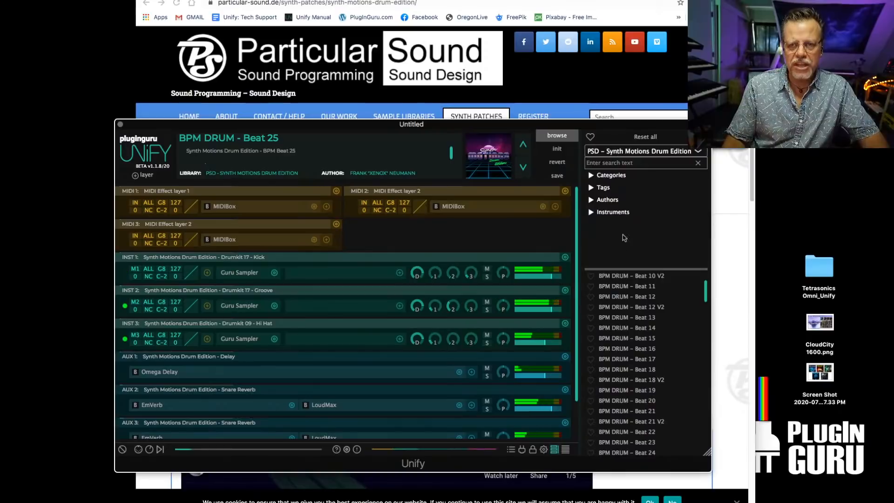
Switch the library filter to Synth Motions Vol.1 and add BPM BASS - Dark Times as a new Unify layer over the drum patch
click(622, 154)
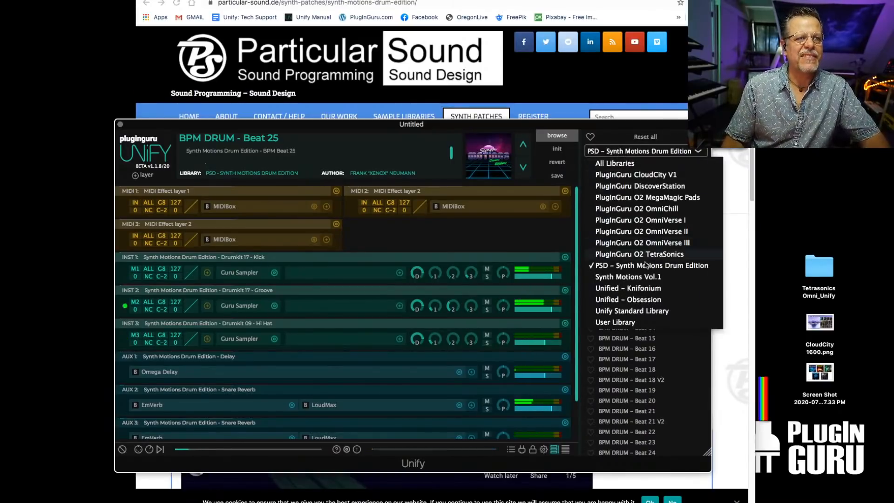
click(641, 278)
scroll(643, 368, down, 10)
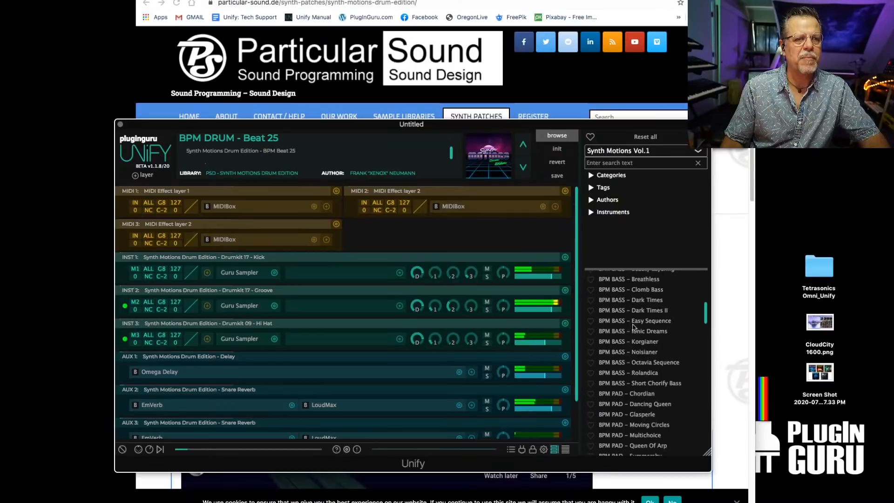
right_click(634, 300)
click(538, 258)
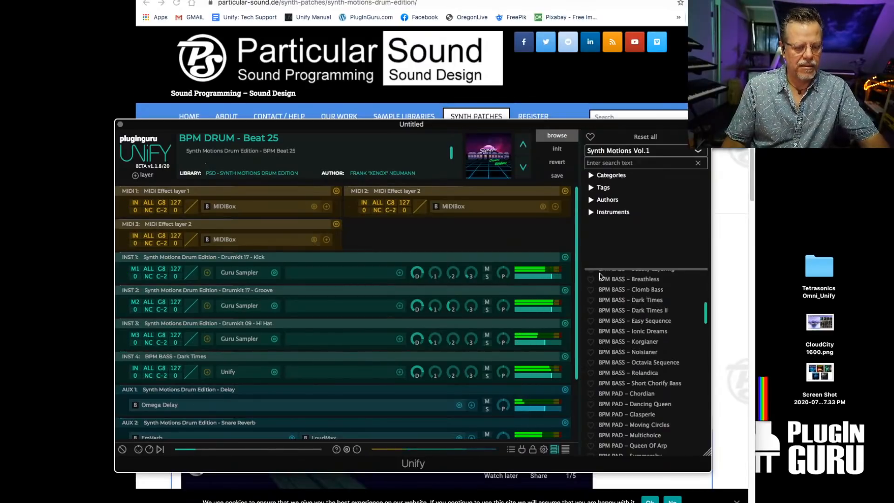
Try BPM BASS - Rolandica as an additional Unify layer and remove that layer from the patch
right_click(641, 374)
click(570, 343)
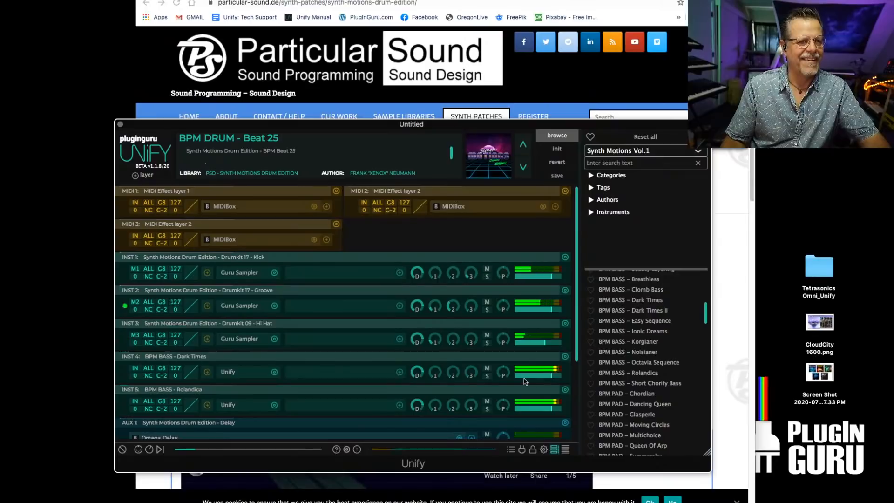
scroll(558, 365, down, 1)
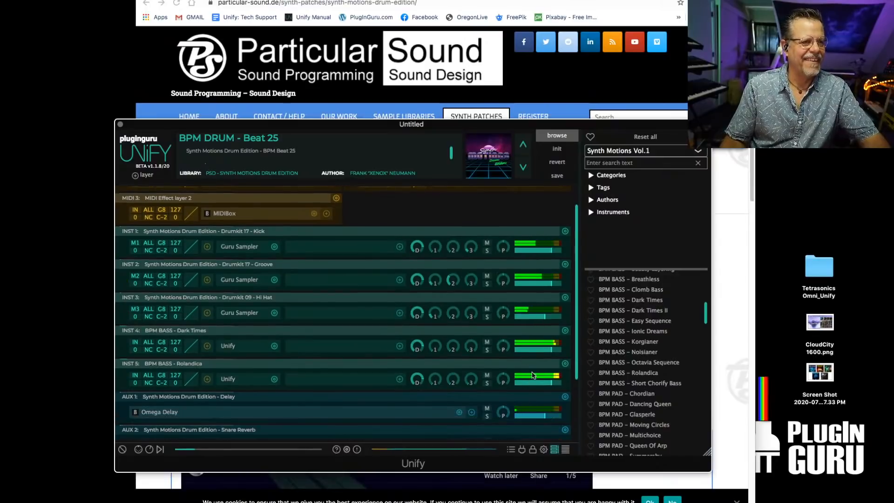
alt+click(566, 364)
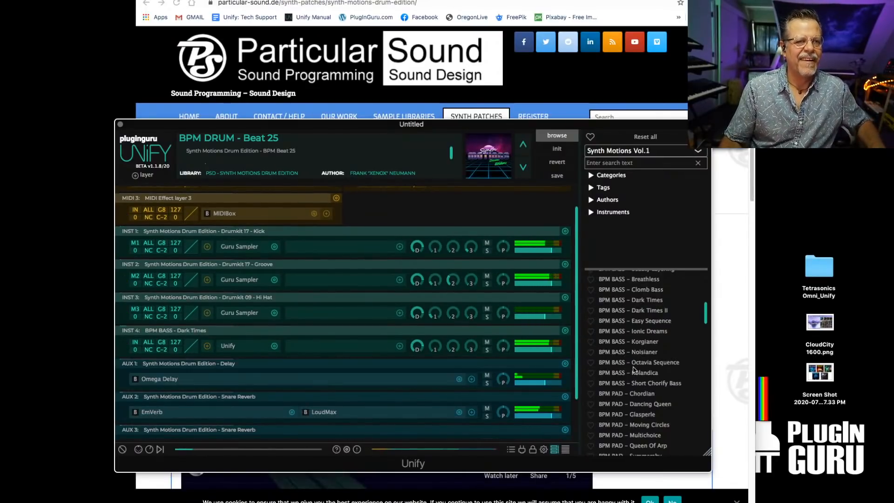
Add BPM BASS - Short Chorify Bass as a new Unify layer, audition the stack, and reset Unify to an initialized patch
right_click(644, 376)
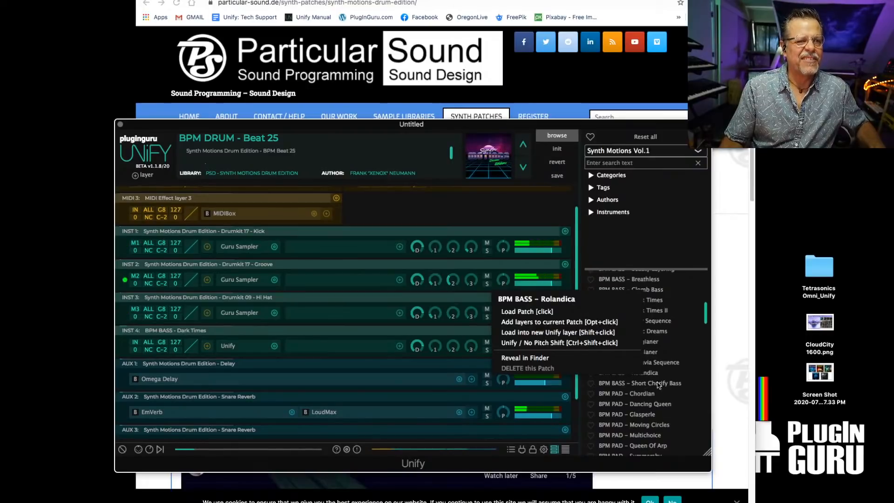
right_click(672, 383)
click(589, 340)
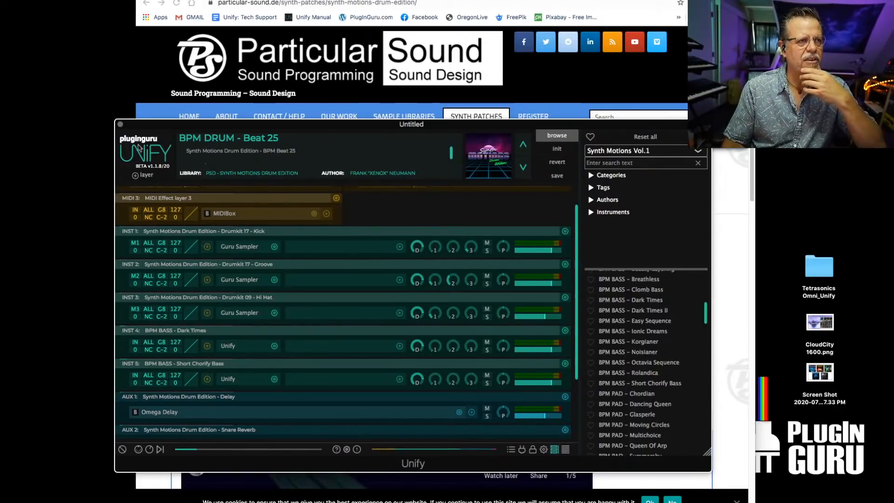
click(557, 150)
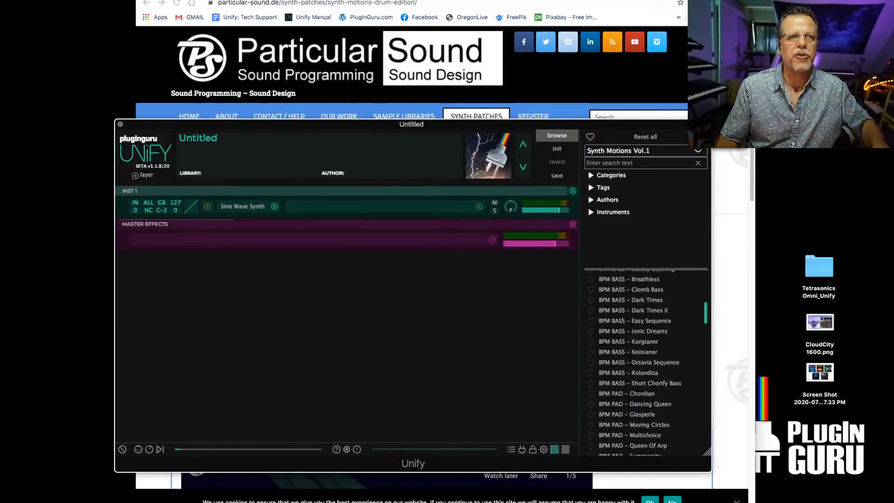
Switch to the browser and examine the Synth Motions – Drum Edition page, including the Unify entries among its synth patches and the purchase options
click(501, 16)
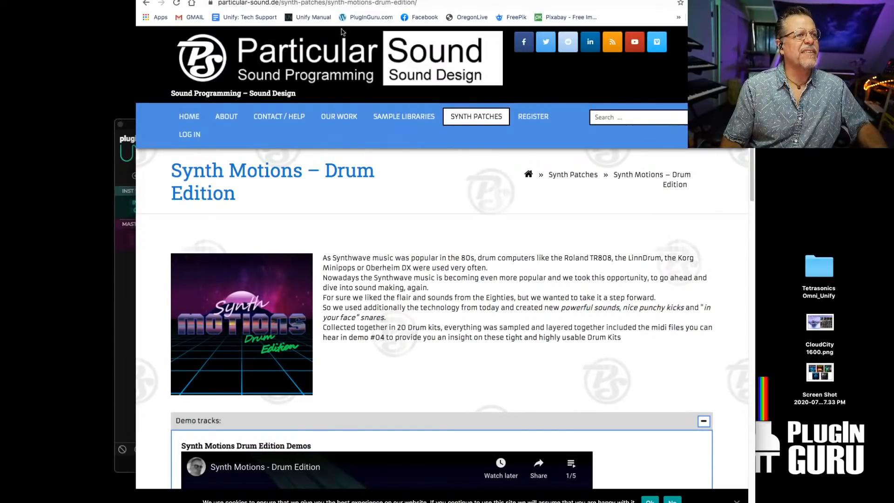
mouse_move(484, 118)
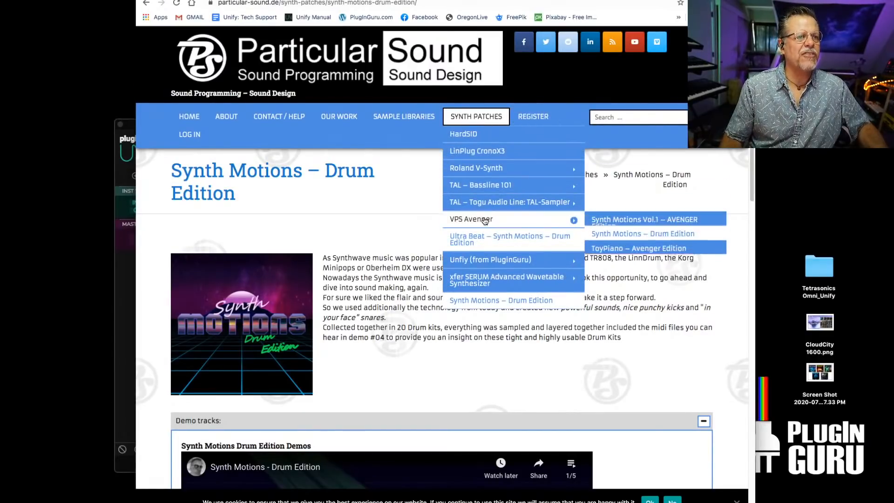
mouse_move(472, 260)
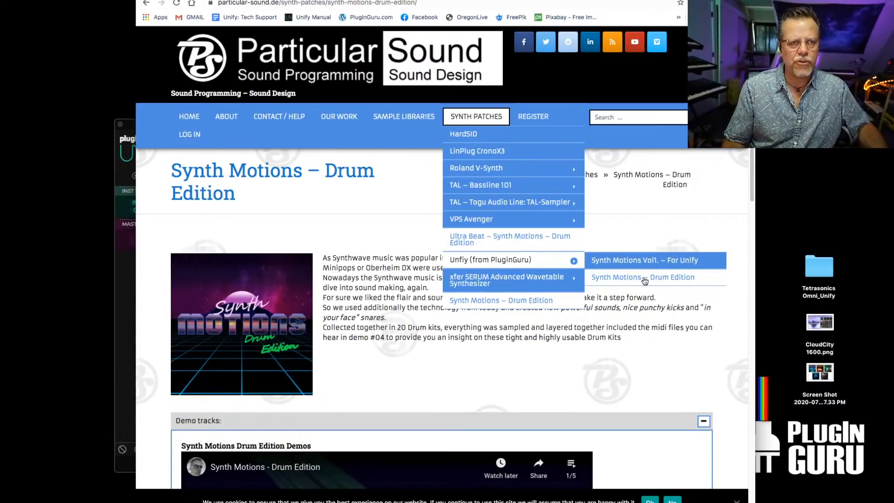
scroll(454, 322, down, 5)
scroll(445, 318, up, 5)
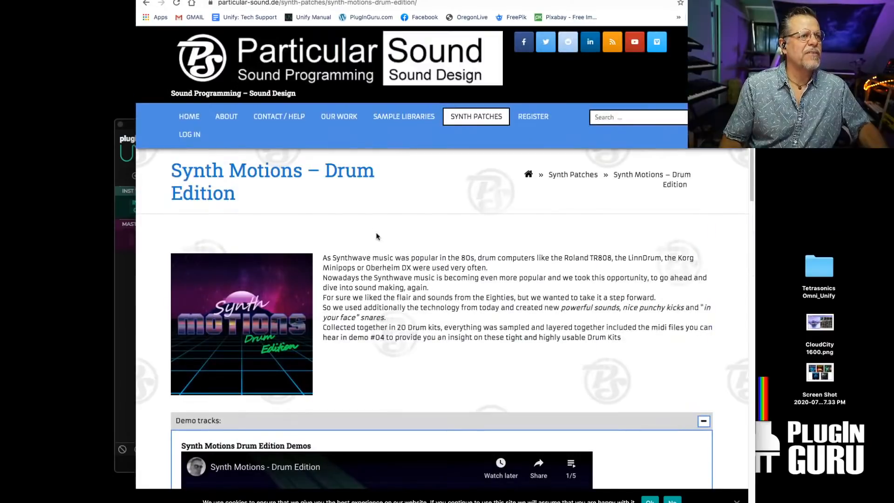
scroll(363, 237, down, 15)
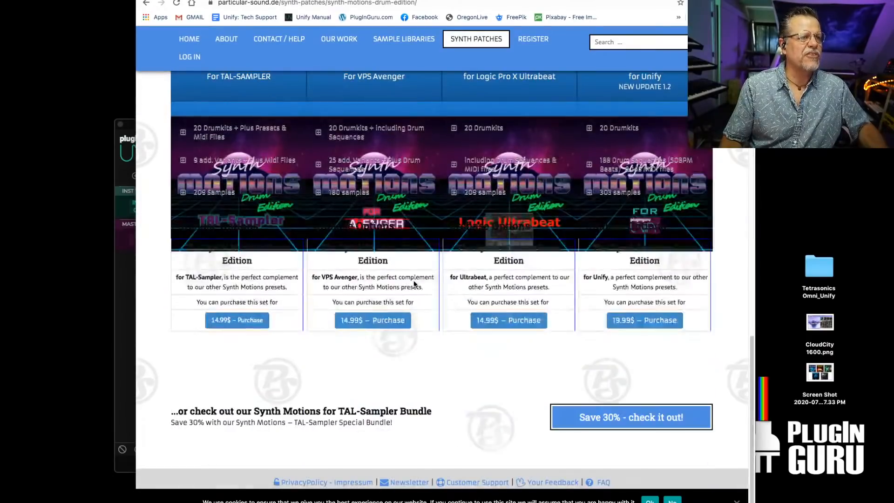
scroll(414, 281, up, 3)
scroll(442, 284, down, 1)
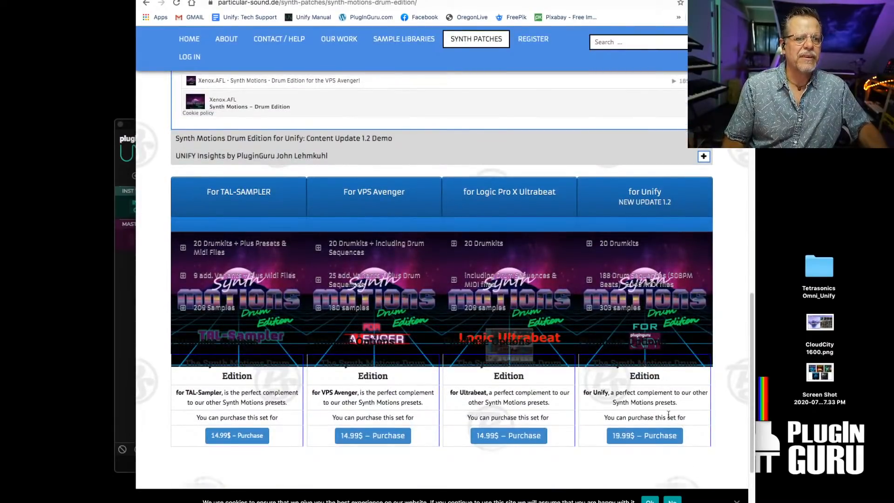
scroll(656, 400, up, 13)
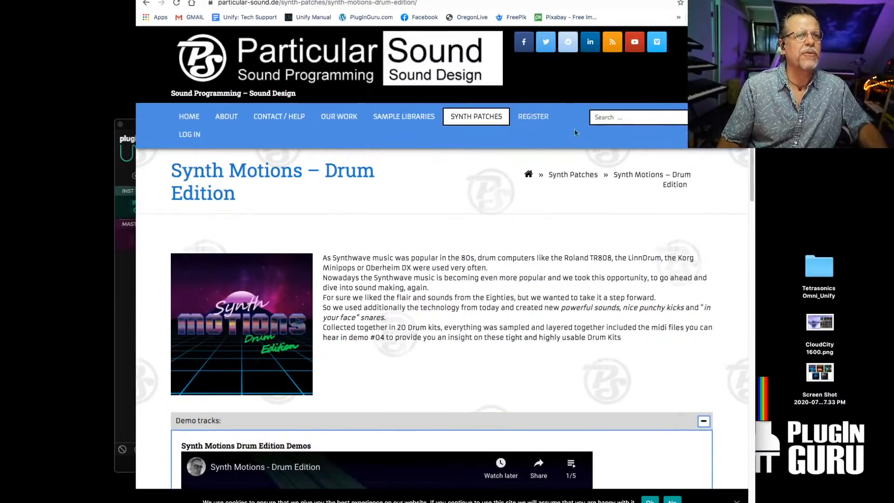
Open the Synth Motions Vol. 1 – For Unify product page and examine its description, key features, requirements and price
mouse_move(508, 210)
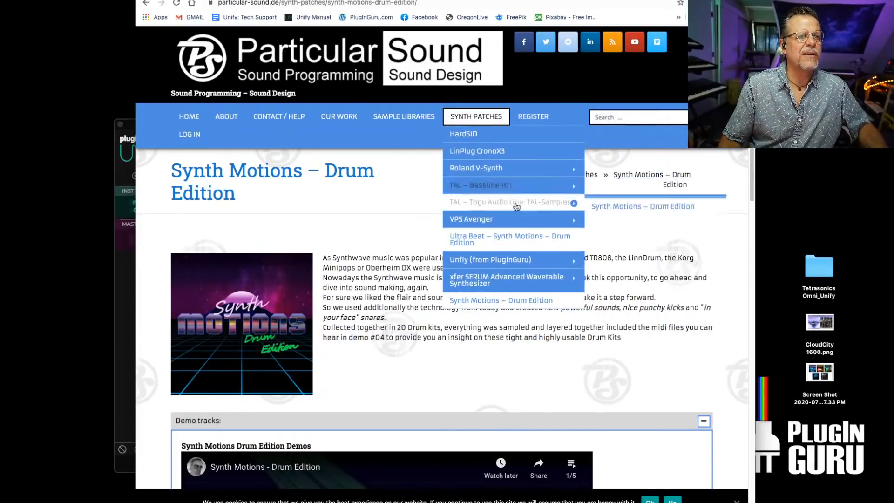
mouse_move(514, 258)
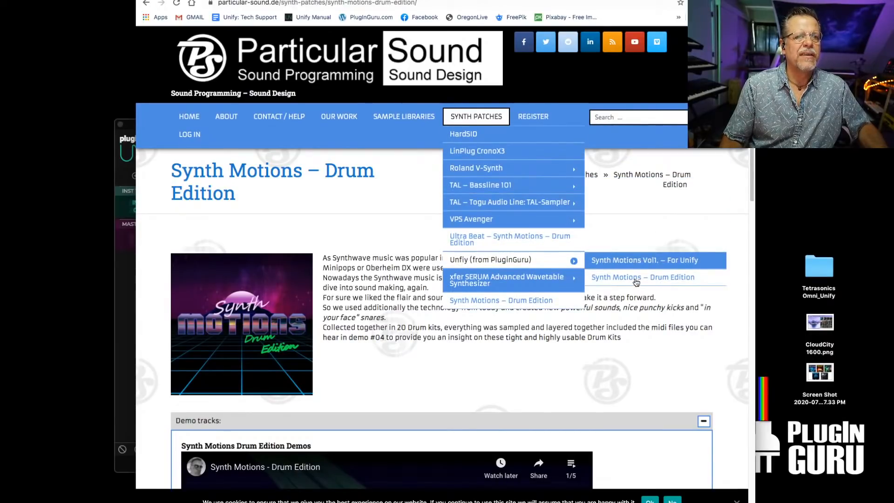
click(634, 262)
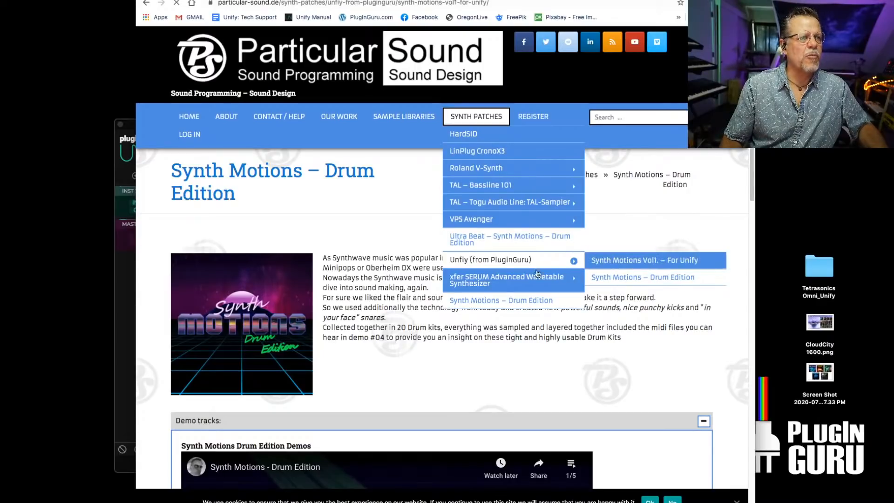
scroll(506, 320, down, 1)
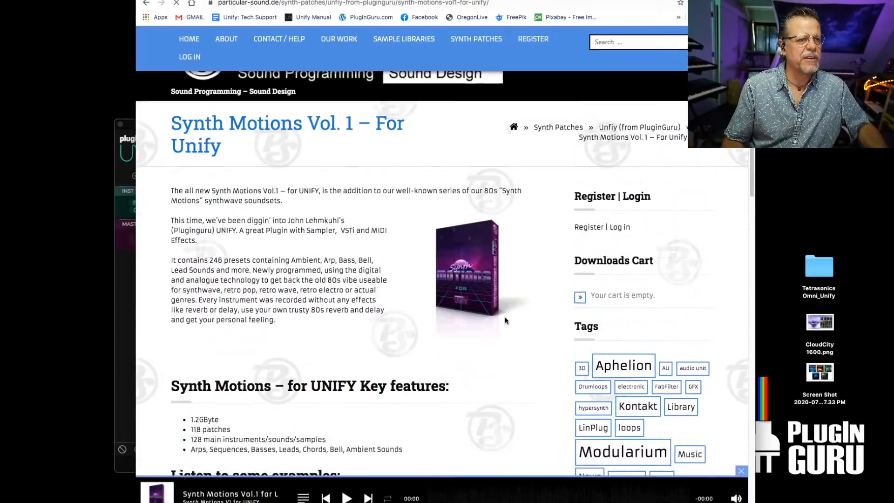
scroll(506, 320, down, 15)
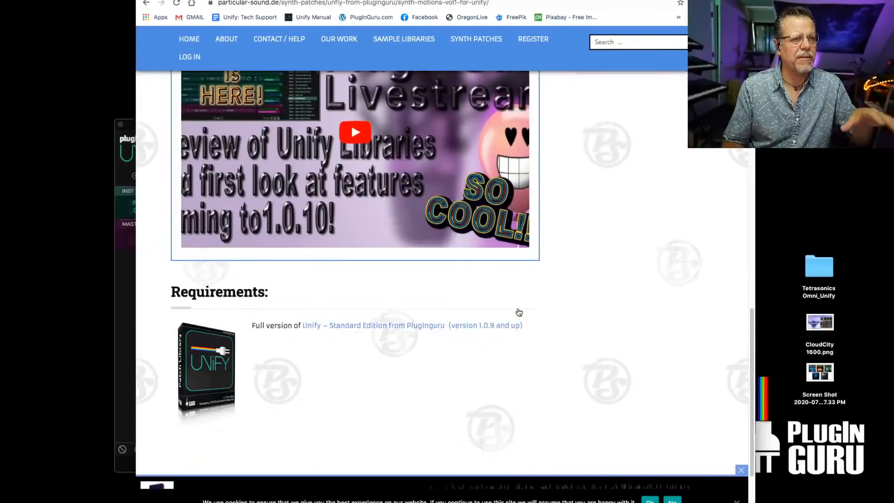
scroll(517, 308, down, 1)
scroll(496, 300, down, 2)
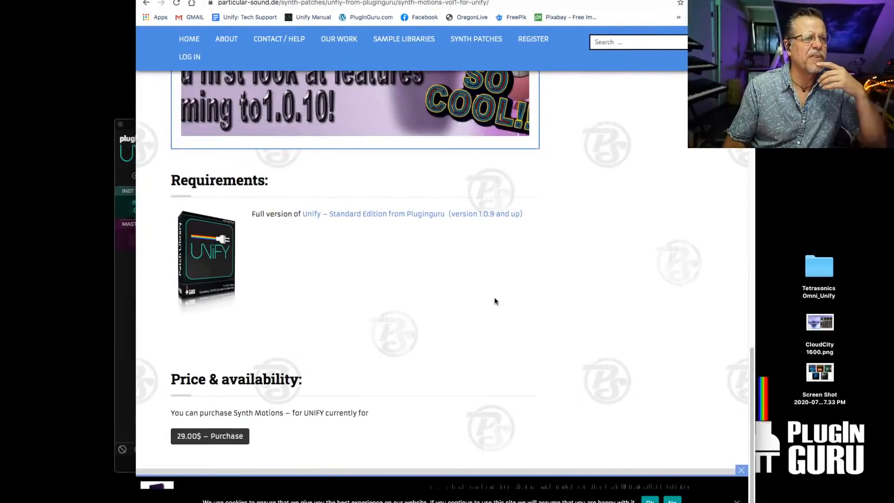
scroll(495, 300, up, 18)
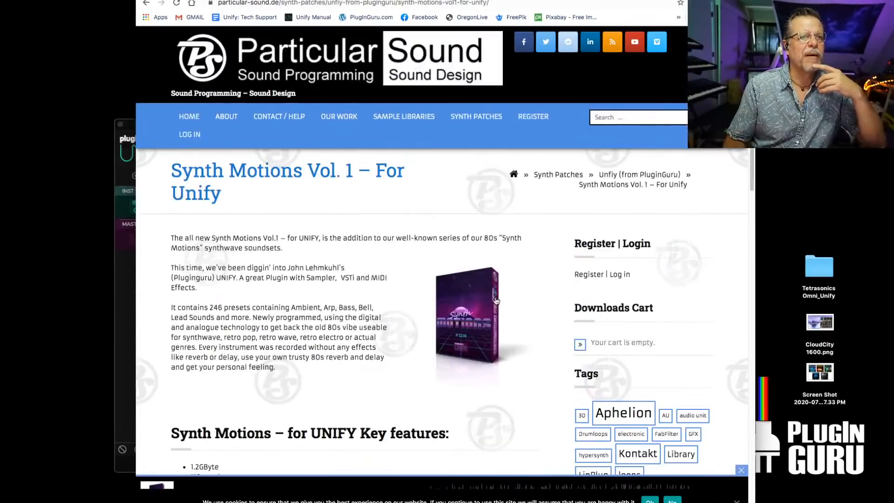
scroll(496, 300, down, 10)
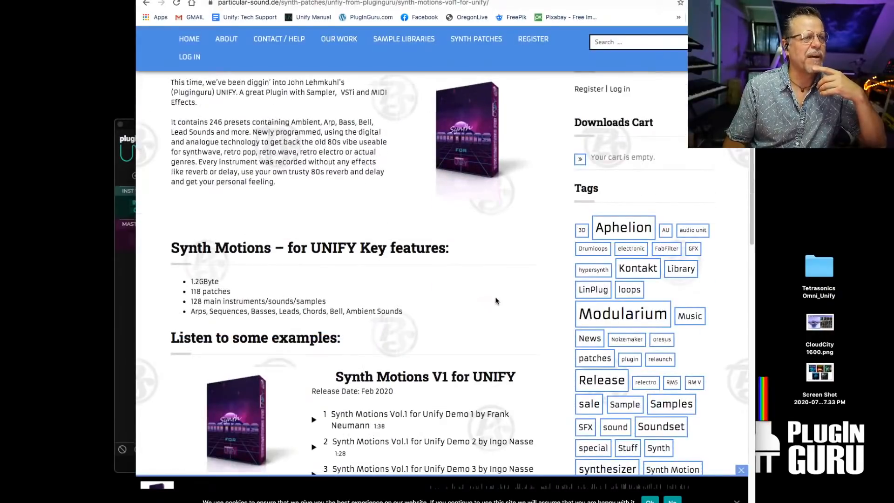
Review the requirements and purchase section of the Synth Motions Vol. 1 page, return to its description, and switch back to Unify
scroll(496, 300, down, 10)
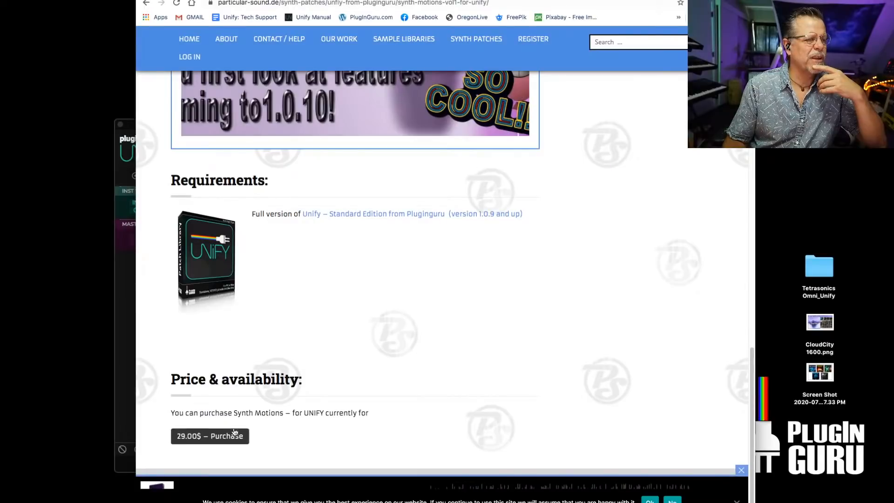
scroll(400, 409, up, 15)
scroll(397, 395, up, 3)
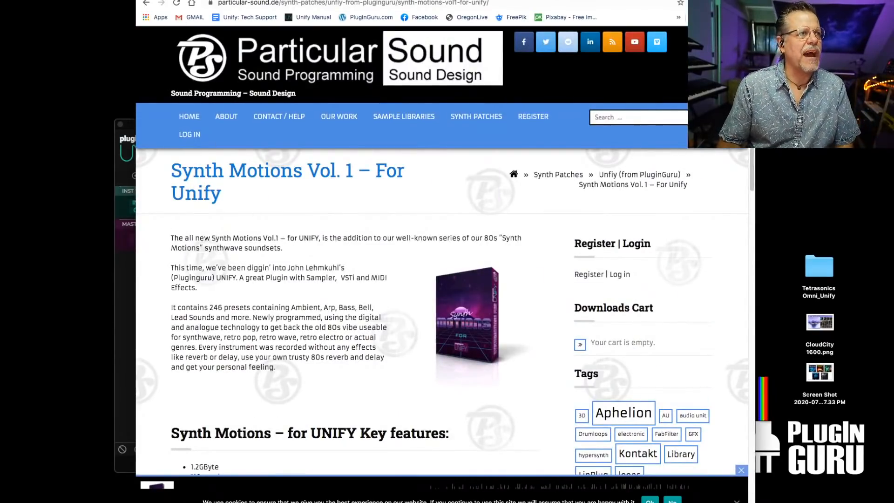
key(super+h)
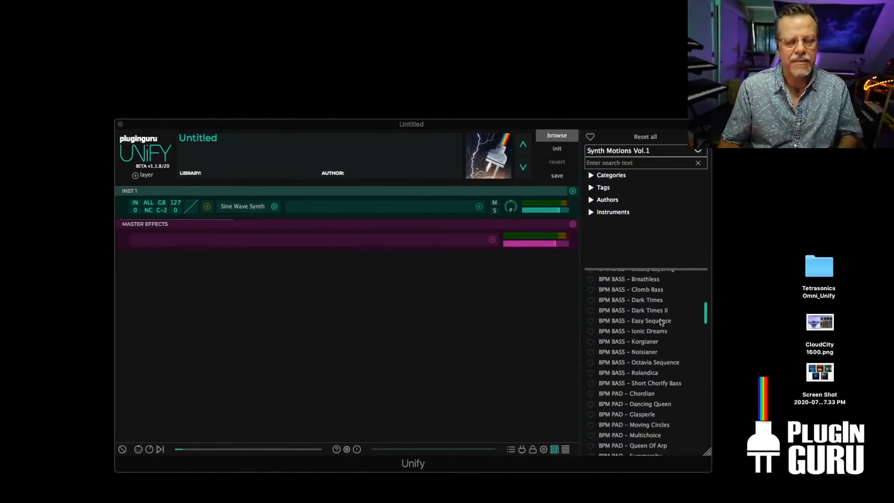
Switch the Unify patch browser to the PlugInGuru DiscoverStation library and load BPM STR - Renegade Frenetic
click(629, 151)
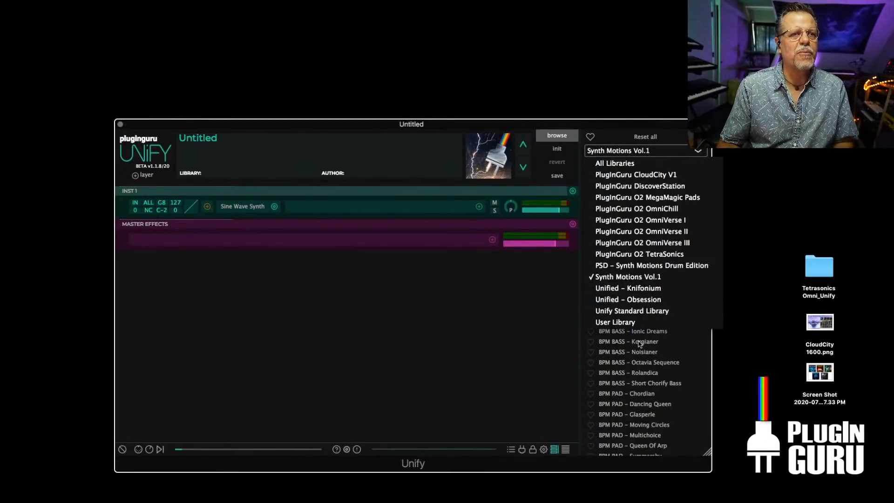
click(635, 186)
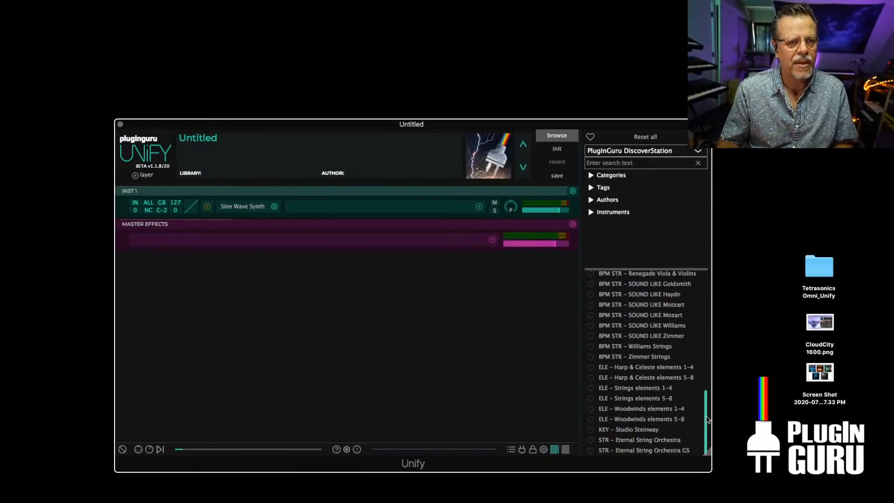
scroll(639, 387, up, 5)
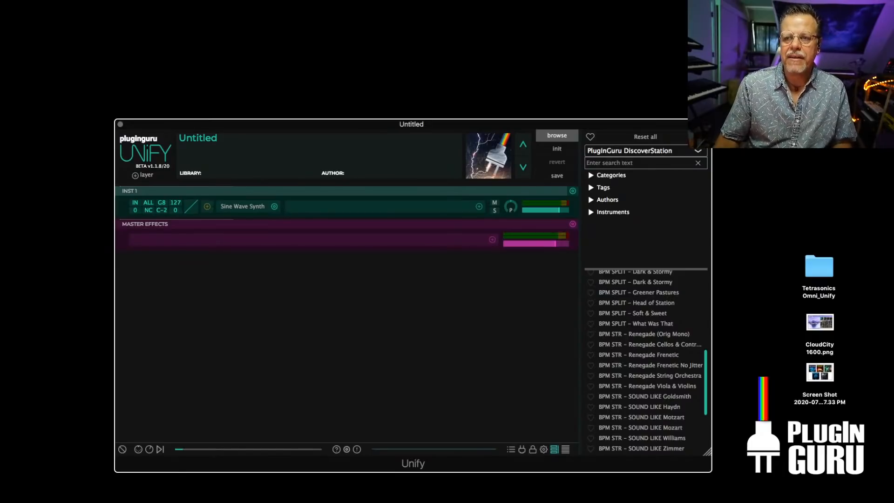
click(638, 355)
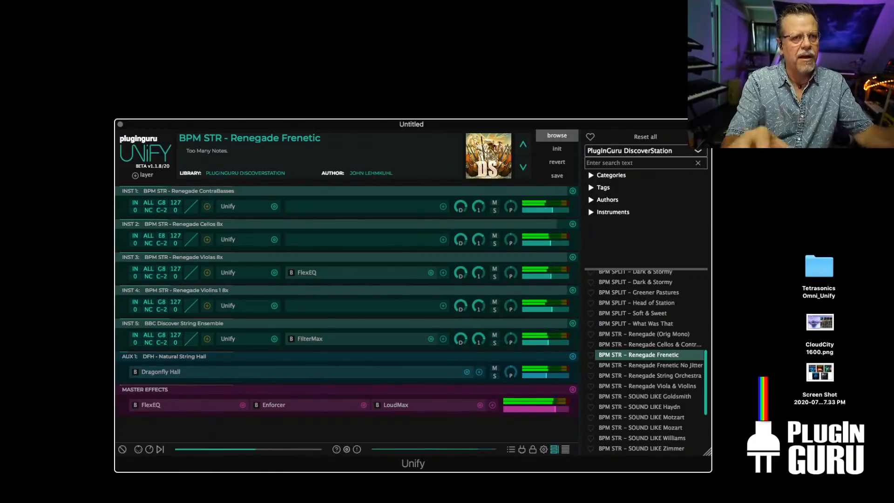
Load BPM STR - SOUND LIKE Goldsmith from the DiscoverStation library and examine its layers down to the master effects
scroll(605, 337, up, 5)
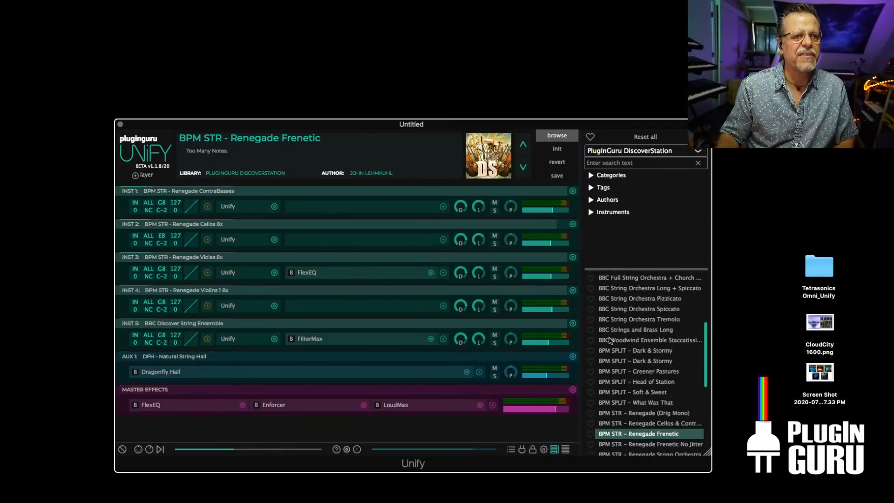
scroll(610, 341, up, 2)
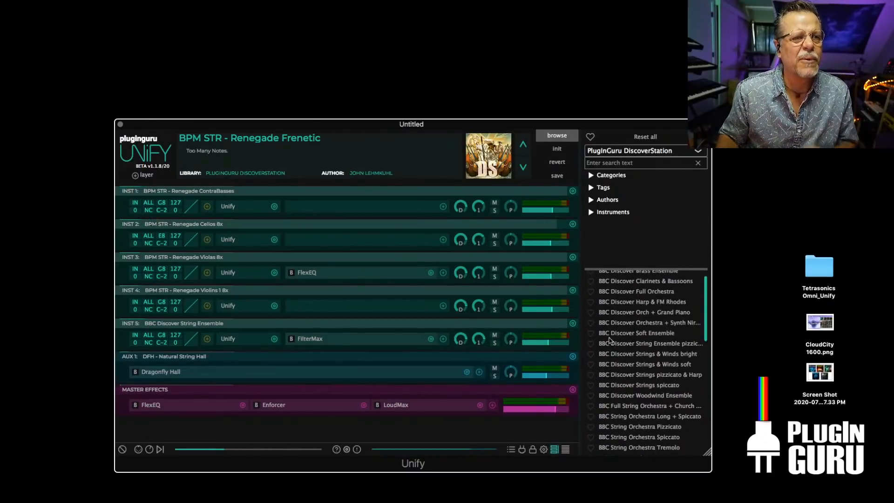
scroll(629, 354, down, 3)
scroll(633, 377, down, 10)
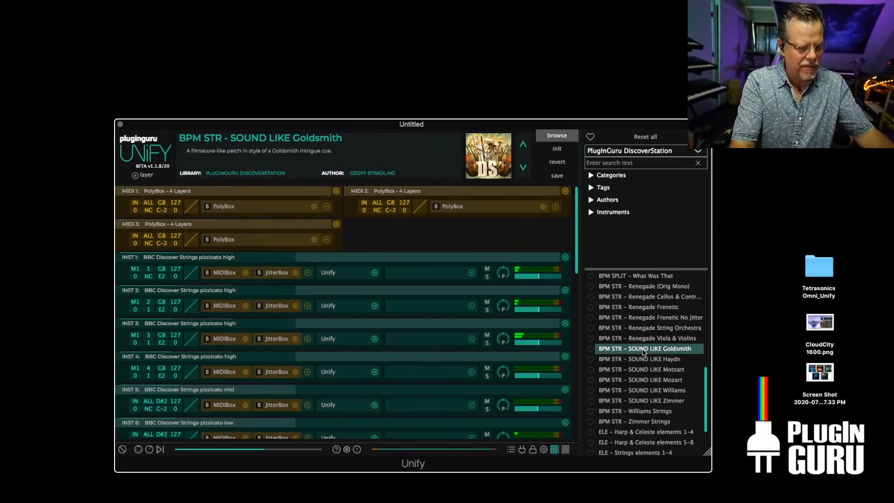
scroll(531, 433, down, 10)
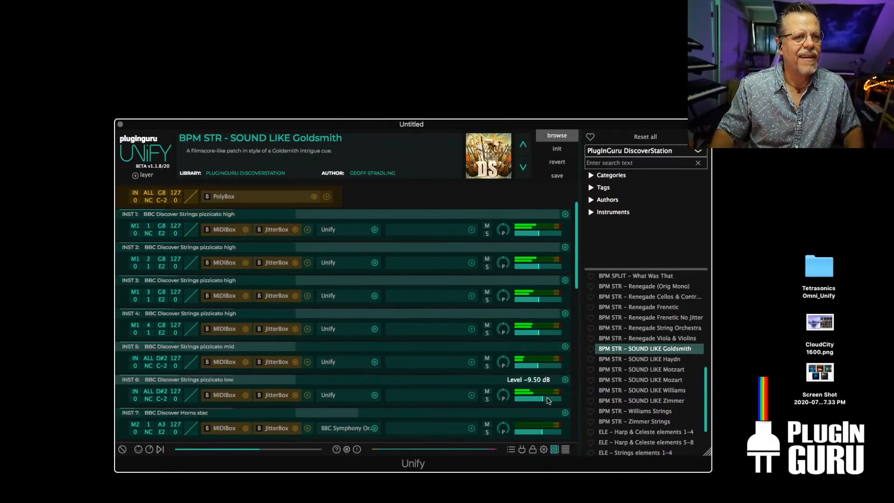
scroll(535, 409, down, 4)
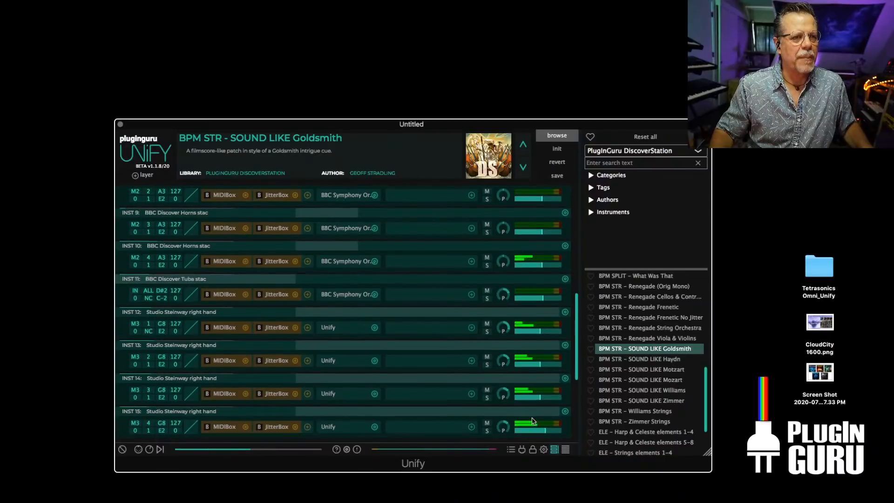
scroll(552, 396, down, 5)
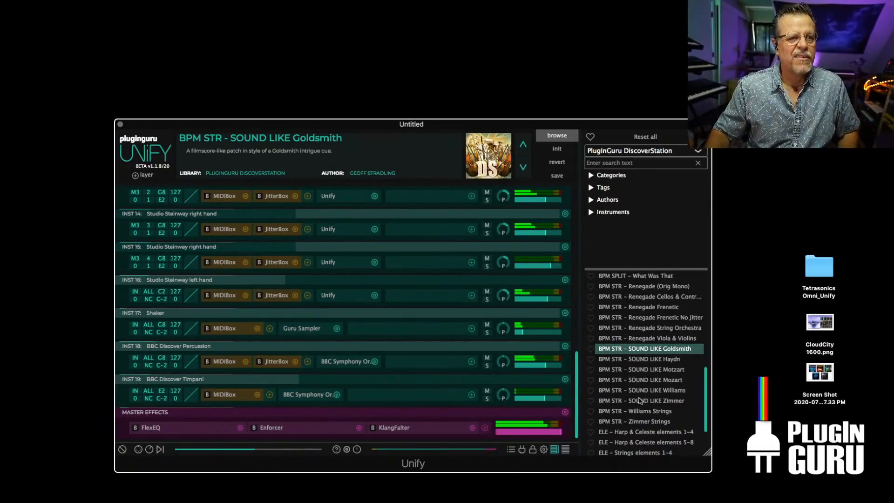
Load ELE - Harp & Celeste elements 1-4, display the on-screen MIDI keyboard, and raise the master level to maximum
scroll(651, 400, down, 3)
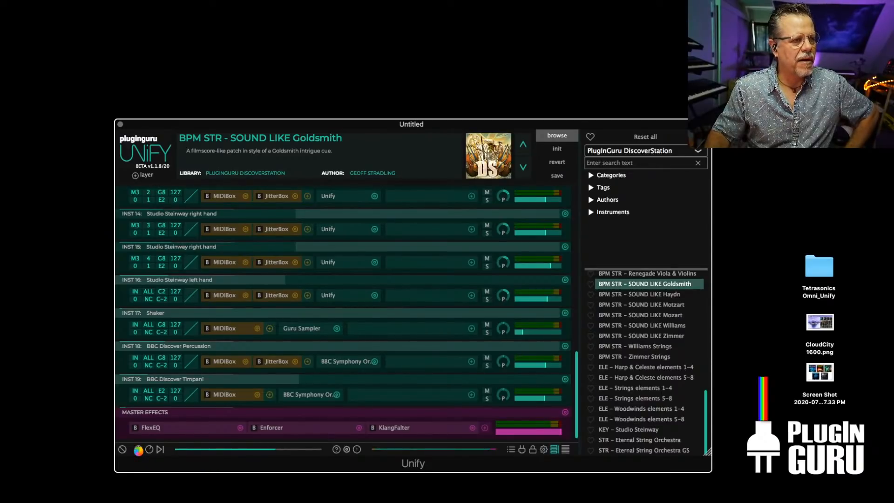
click(138, 449)
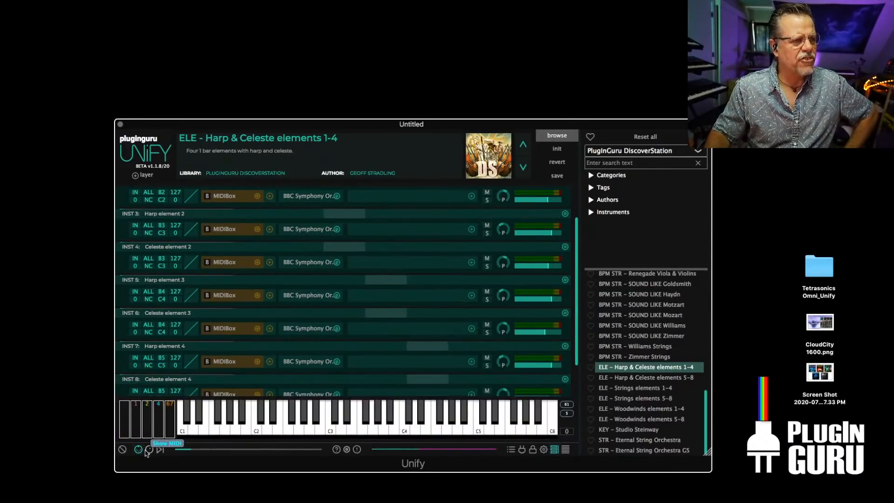
scroll(547, 392, down, 3)
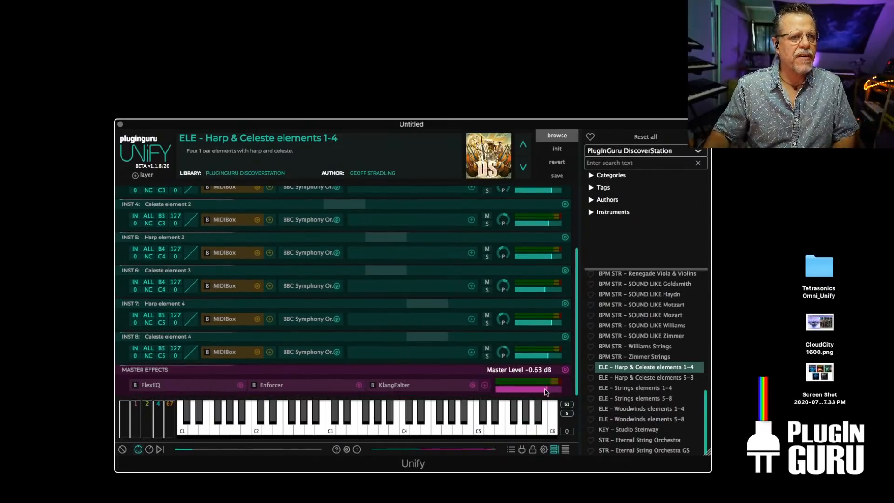
drag(546, 392, 568, 393)
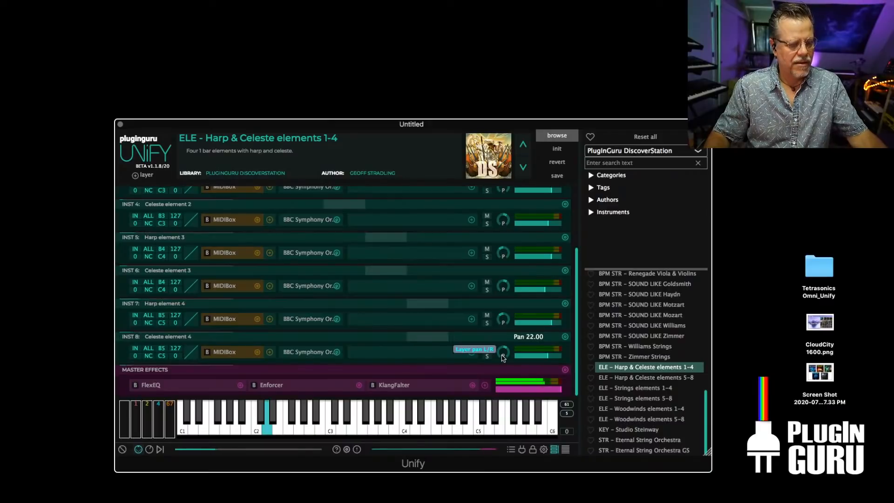
Audition ELE - Strings elements 5-8 and the KEY - Studio Steinway patch
click(632, 399)
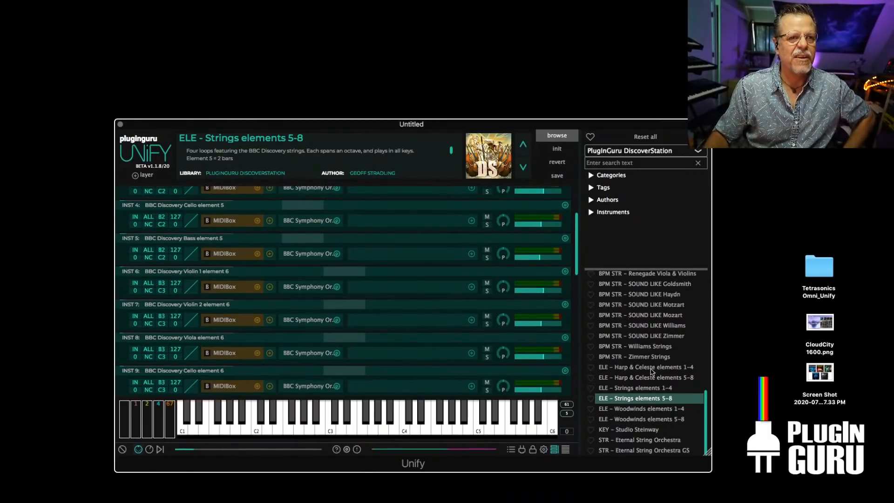
scroll(651, 371, down, 1)
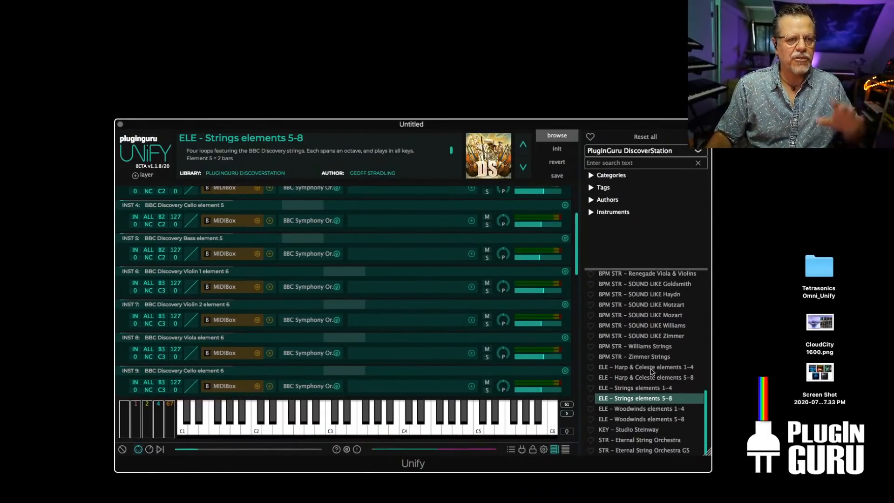
click(637, 430)
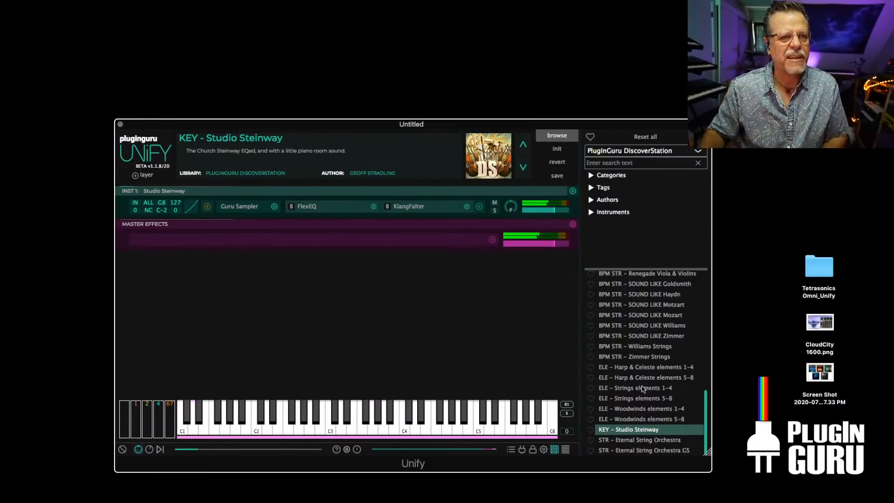
Load the BBC Discover Full Orchestra patch and display its macro knobs
scroll(641, 377, up, 10)
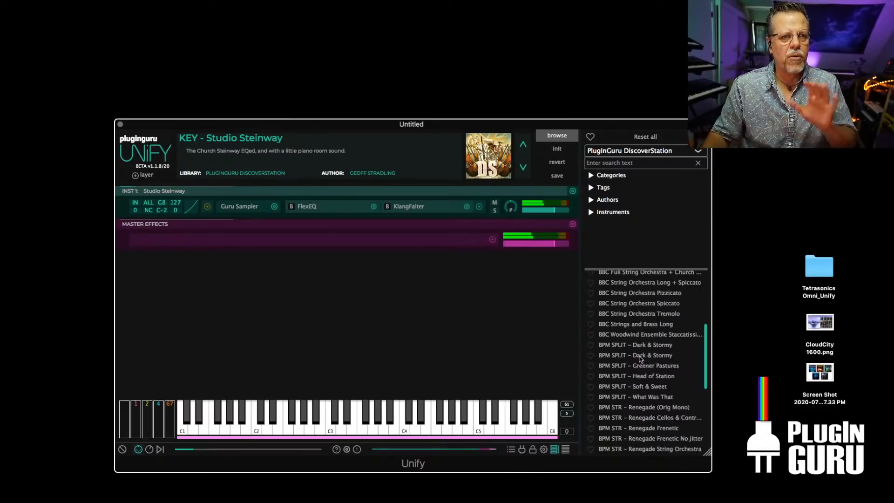
scroll(641, 359, up, 1)
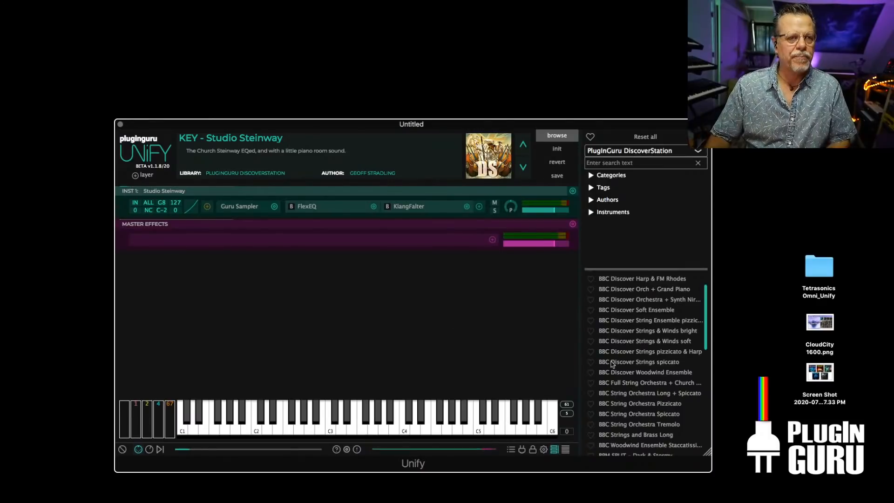
scroll(636, 359, up, 3)
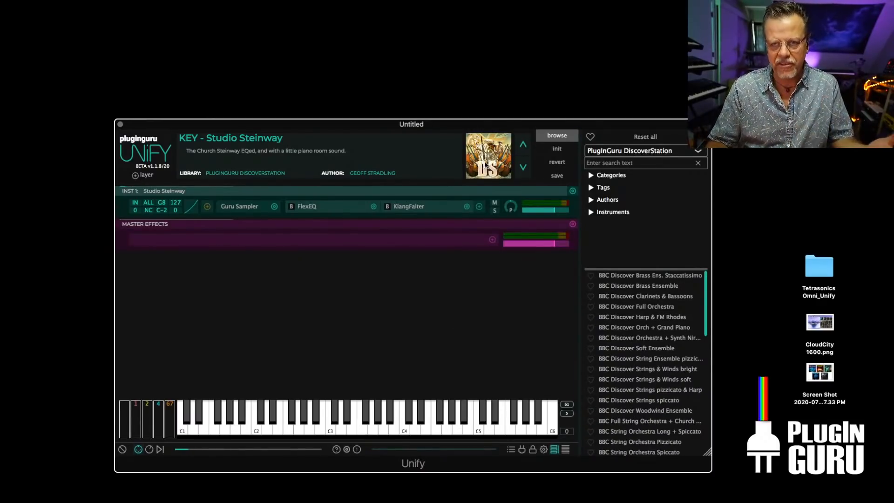
click(626, 307)
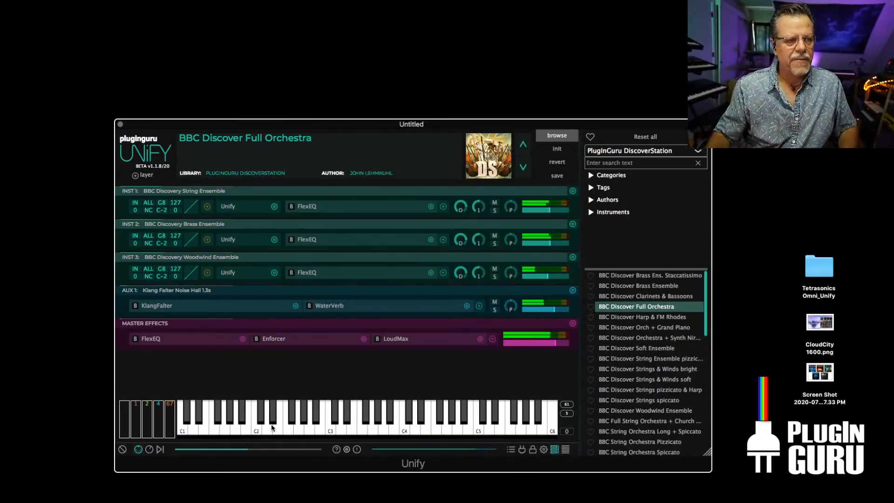
click(159, 450)
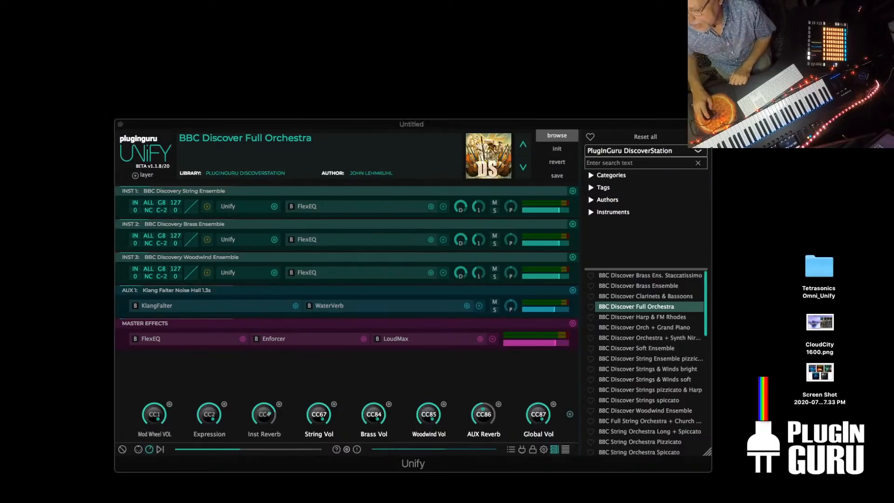
Switch to the browser and show the Akai MPC Beats page down to its download, academy and expansions options
drag(893, 75, 416, 0)
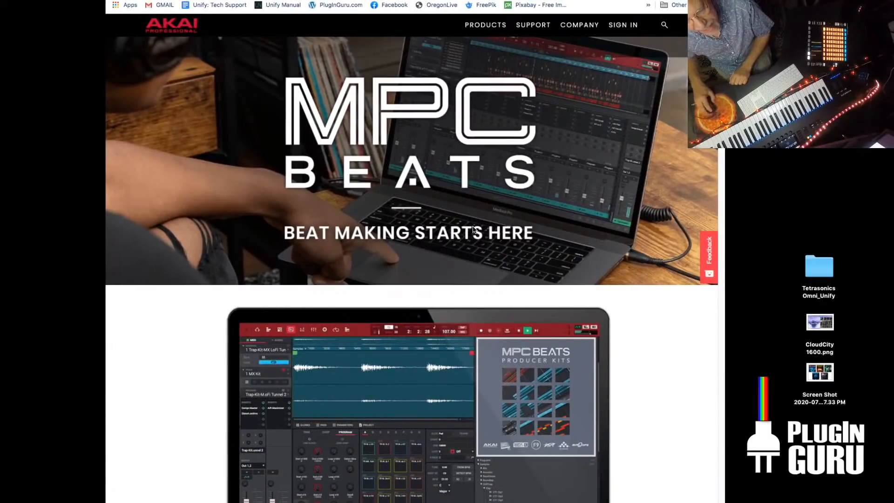
scroll(444, 278, down, 4)
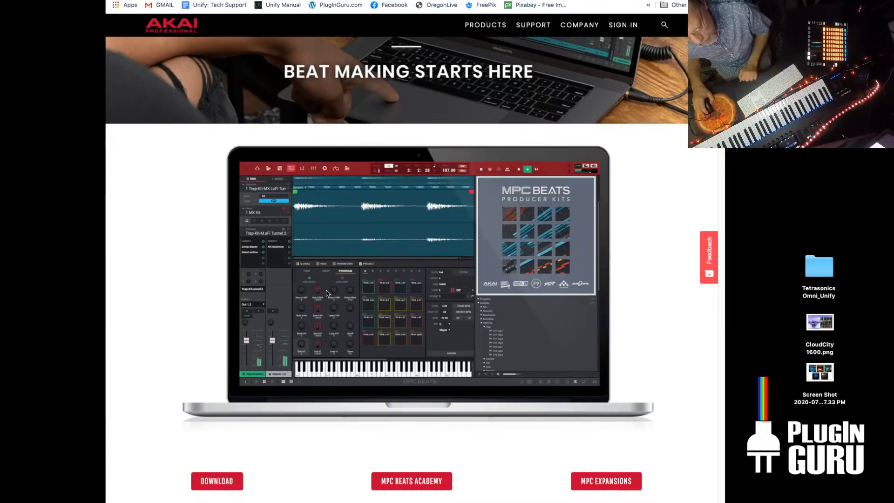
scroll(300, 281, down, 1)
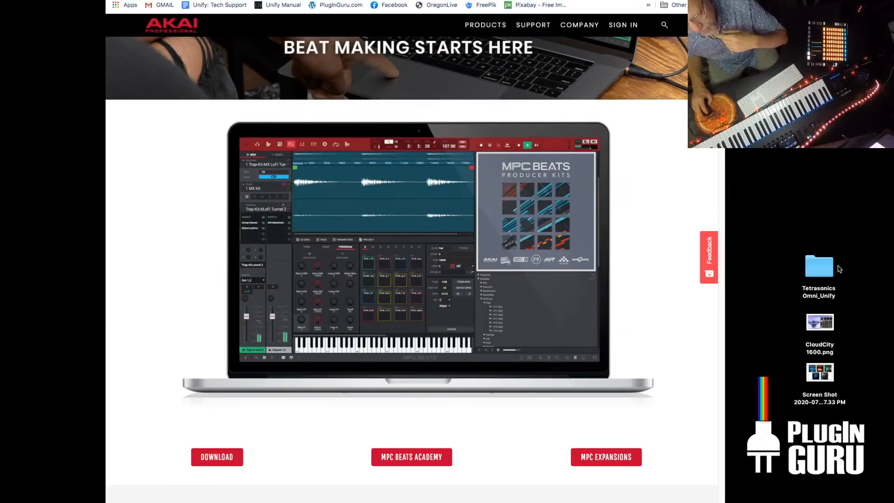
Open the Tetrasonics Omni_Unify desktop folder in Finder and bring up the Akai folder in Library > Application Support
click(819, 268)
double_click(819, 267)
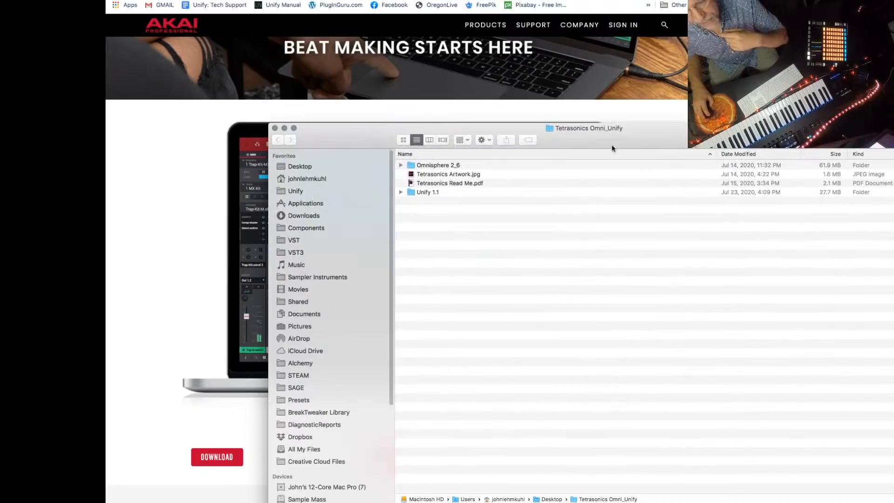
drag(583, 133, 0, 131)
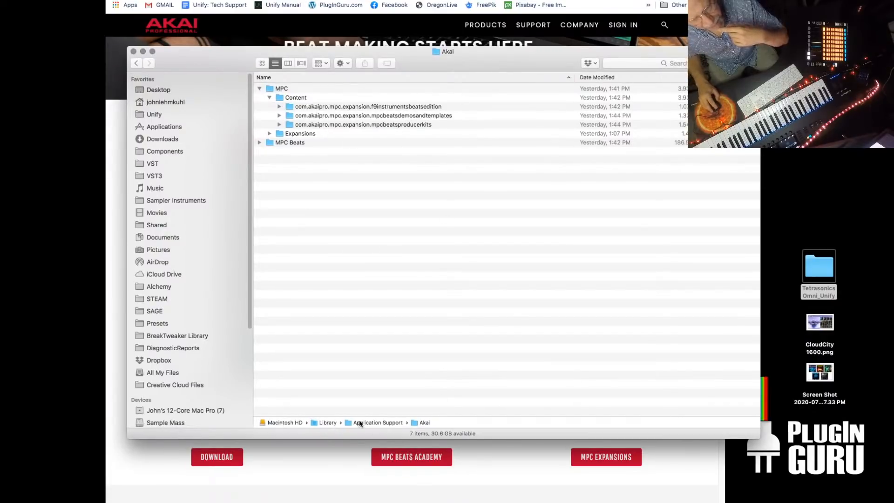
Expand the com.akaipro.mpc.expansion.mpcbeatsproducerkits folder inside MPC > Content and examine its WAV samples and kit files
click(302, 108)
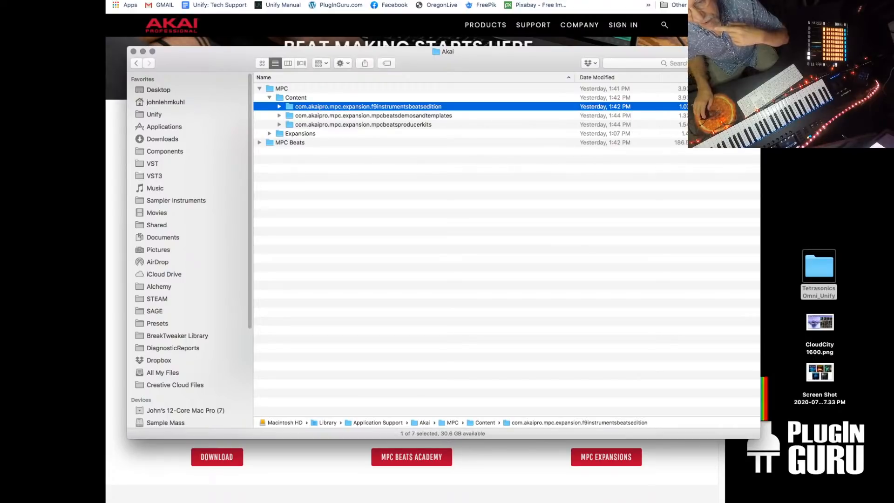
key(Down)
key(Down)
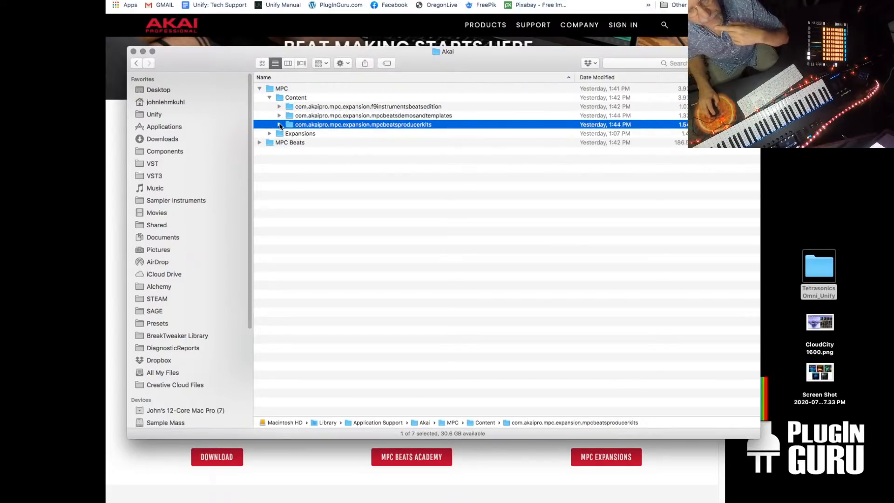
click(279, 125)
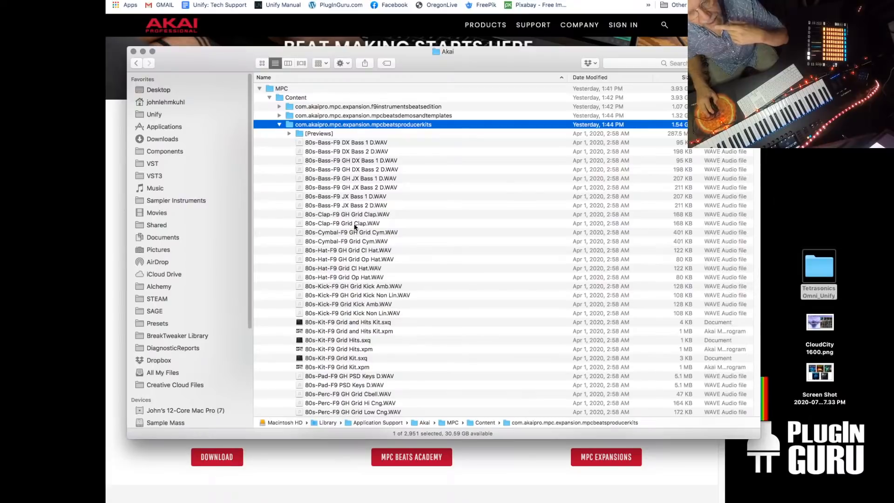
scroll(351, 231, down, 20)
scroll(351, 232, down, 15)
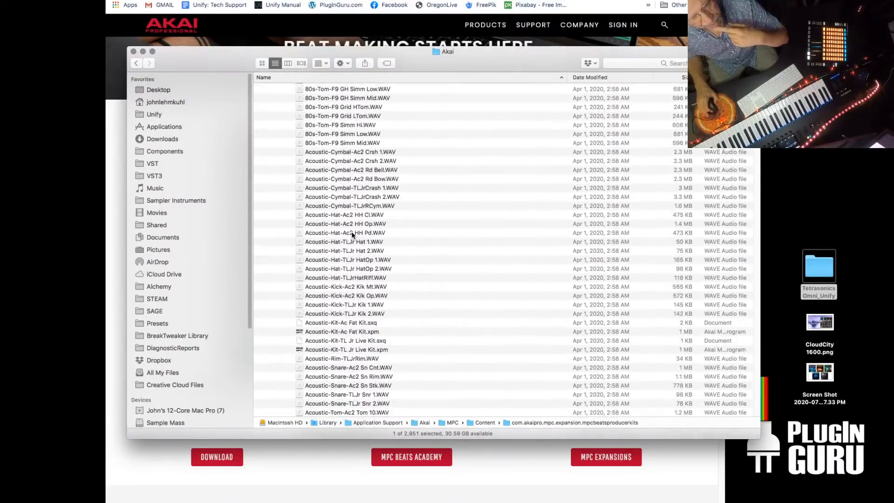
scroll(352, 232, down, 10)
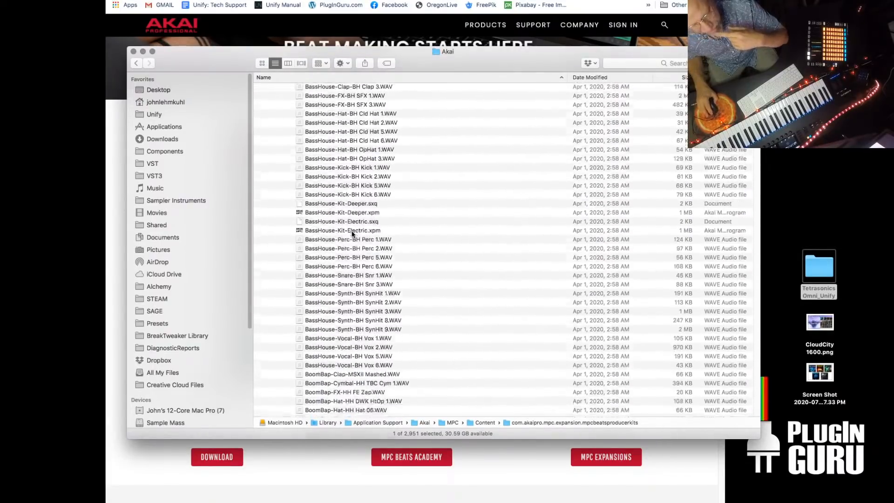
Examine the BoomBap, ChillTrap, ClassicHouse and 80s samples in the mpcbeatsproducerkits folder
scroll(352, 233, down, 20)
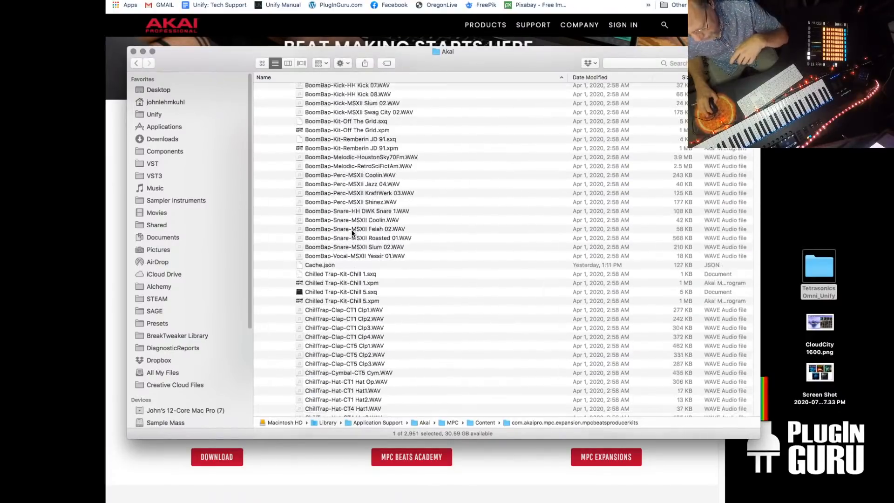
scroll(351, 230, down, 15)
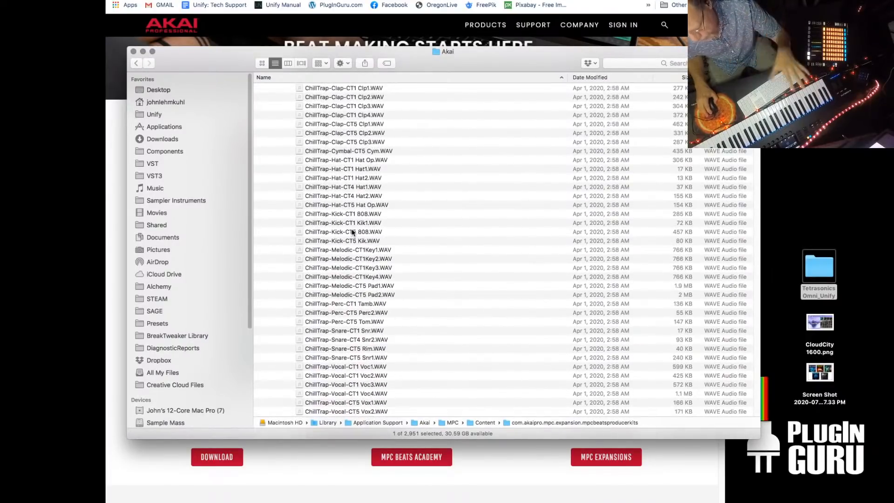
scroll(353, 233, down, 5)
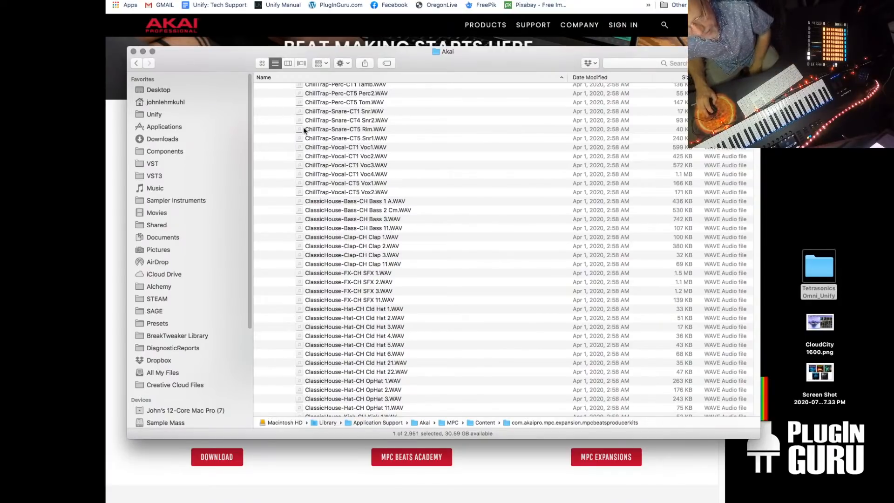
scroll(302, 126, up, 20)
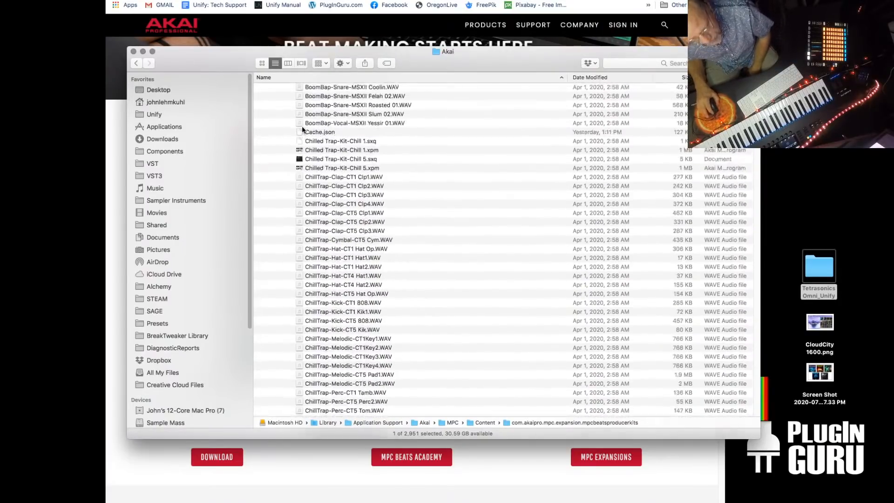
scroll(303, 126, up, 15)
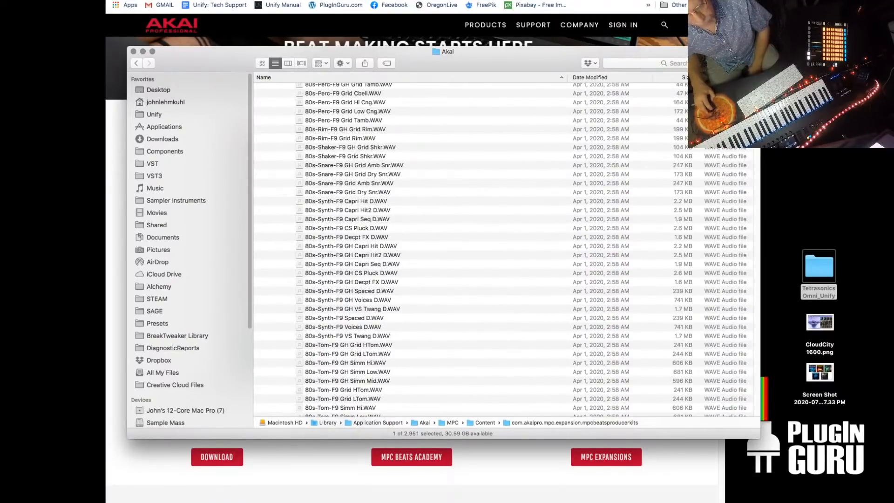
Launch MPC Beats and open the Tech House demo project
key(super+space)
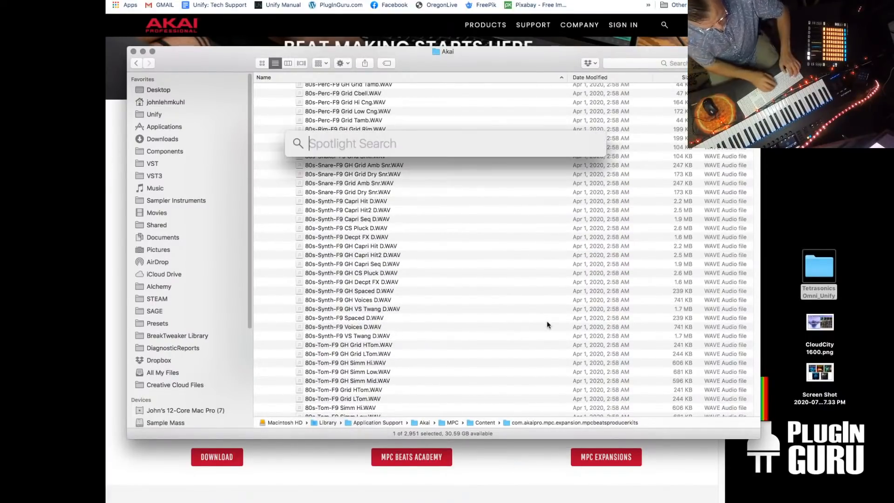
text(mpc)
key(Return)
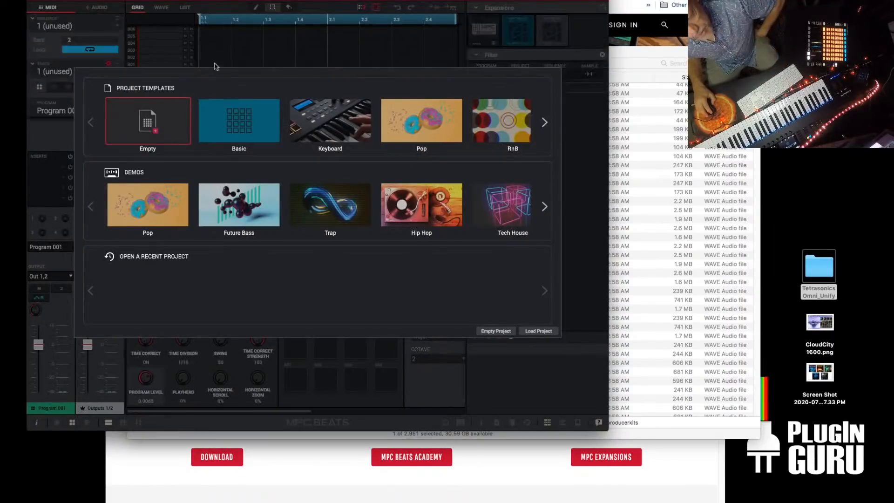
double_click(499, 212)
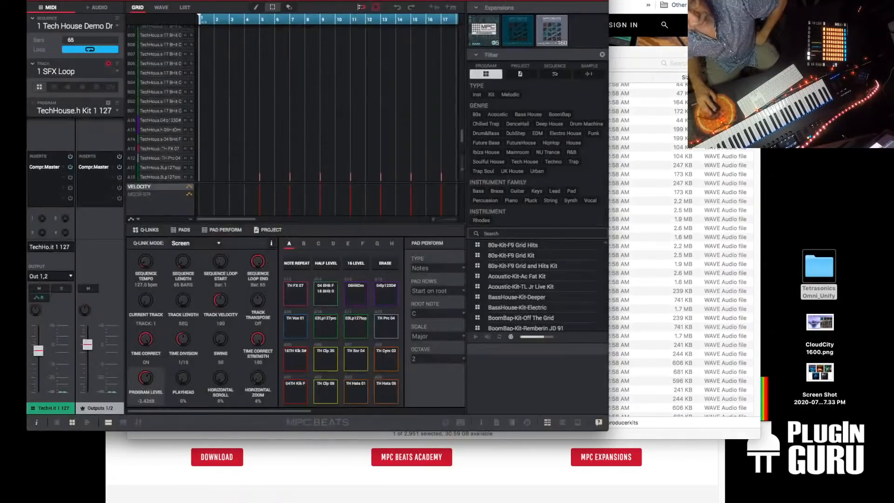
Set the audio output device to Loopback Audio 2 in the preferences
click(35, 0)
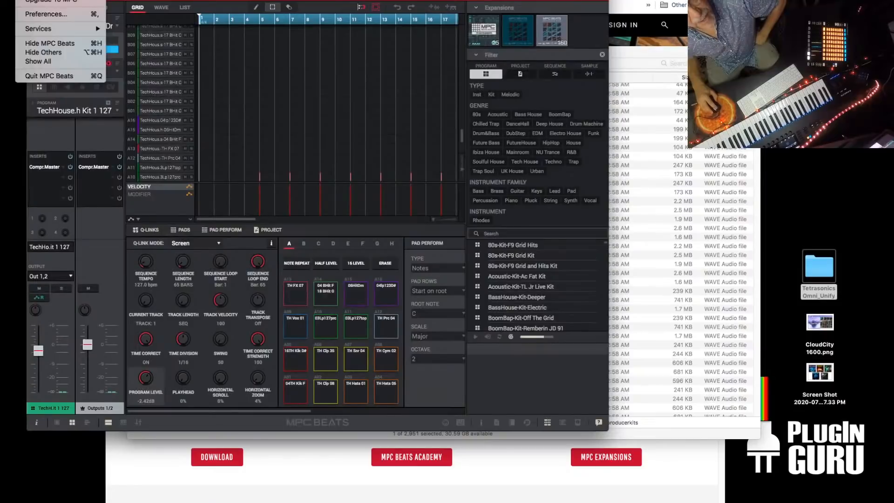
click(60, 14)
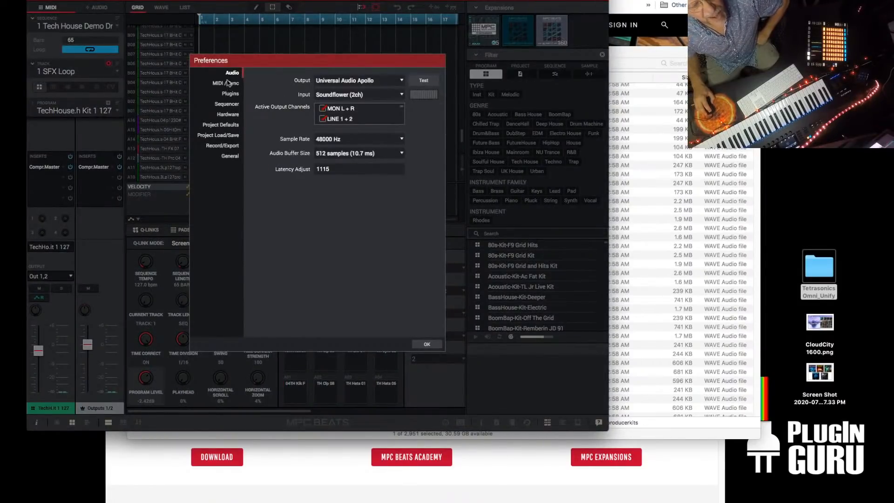
click(359, 81)
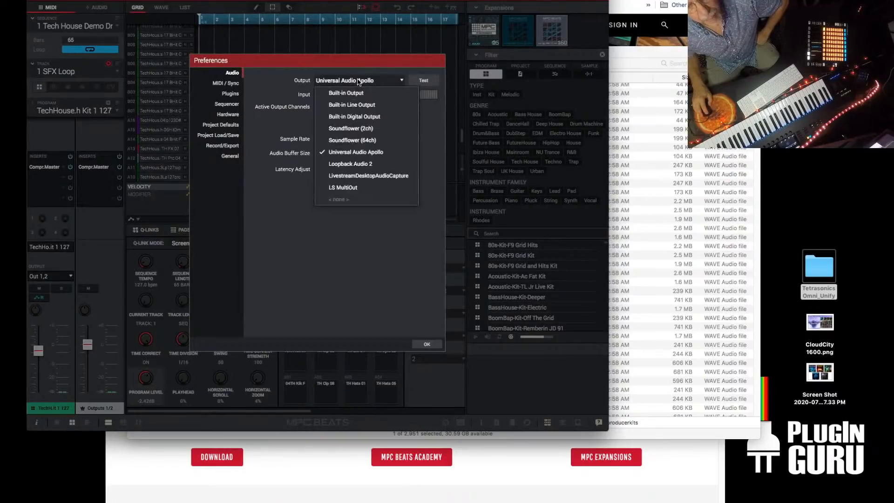
click(356, 164)
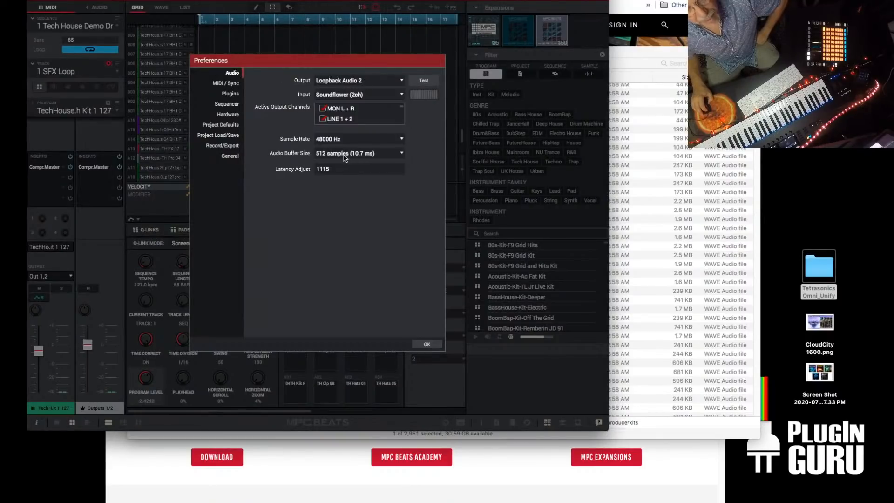
click(427, 344)
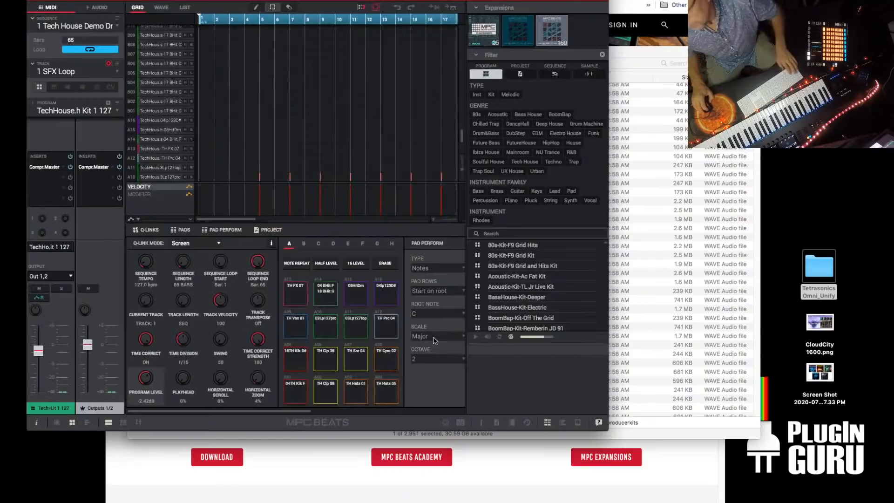
Start playback of the Tech House demo and enlarge the MPC Beats window
key(super+Tab)
key(super+Tab)
key(super+Tab)
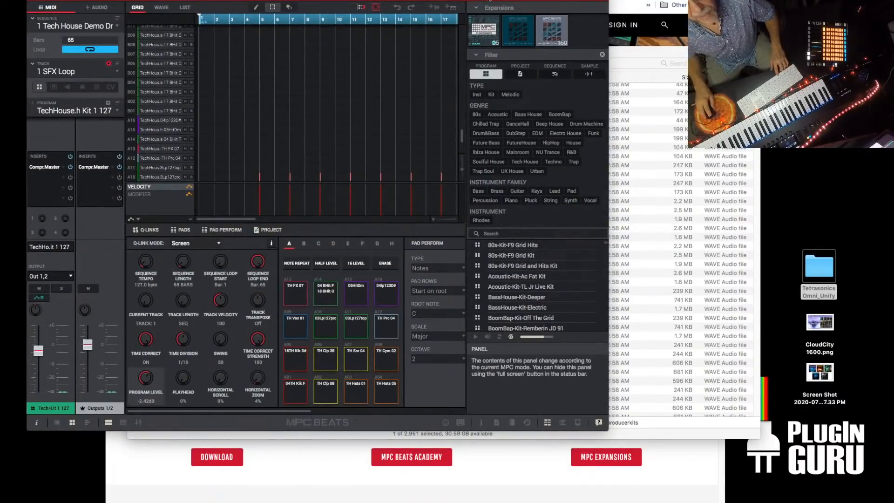
key(space)
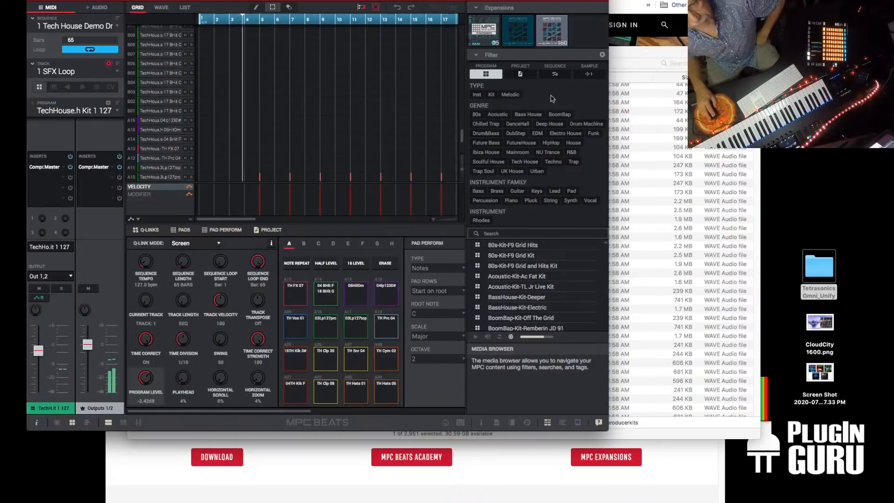
drag(608, 430, 779, 502)
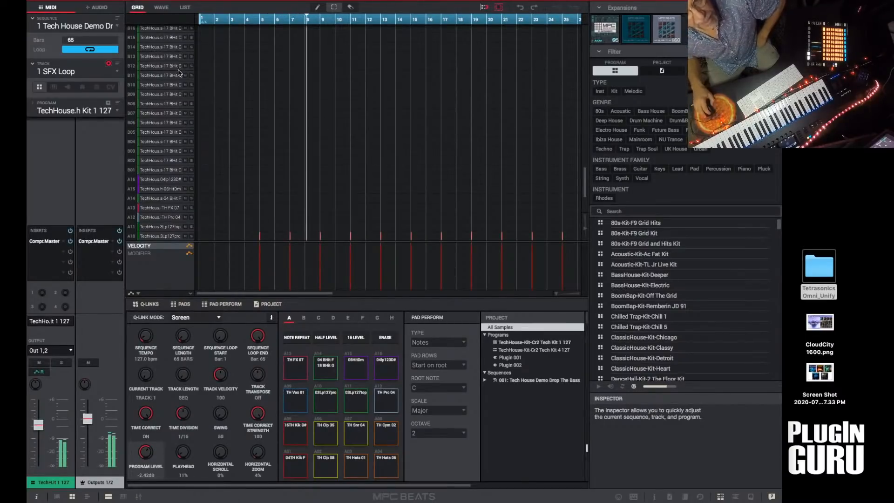
Show the project in Track View and look over its MIDI and audio tracks
click(255, 0)
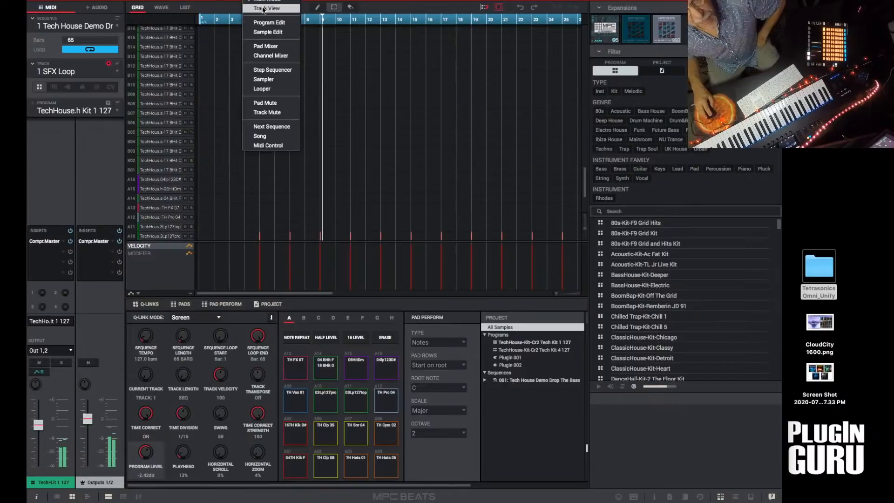
click(263, 9)
scroll(160, 120, down, 1)
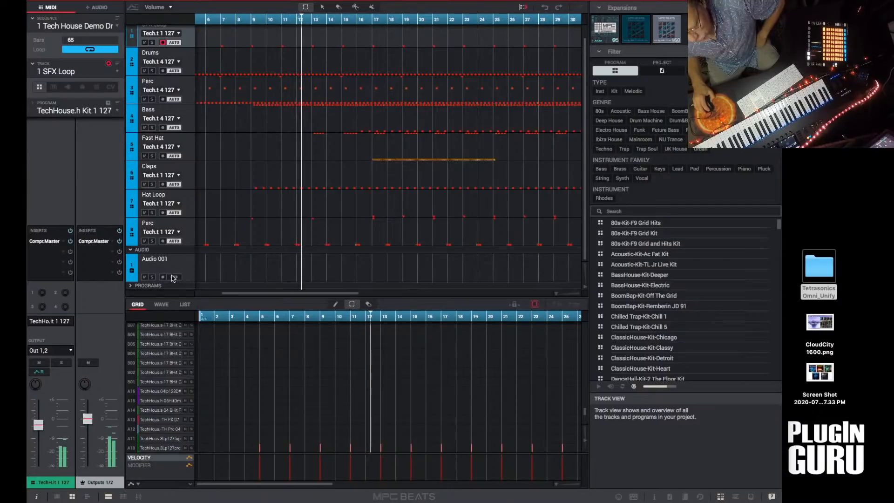
scroll(277, 133, up, 1)
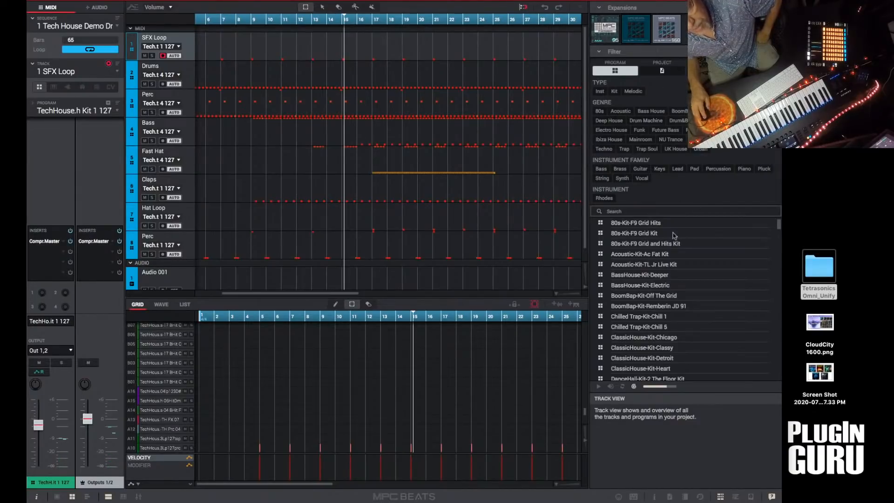
Try to load the Chilled Trap-Kit-Chill 1 program from the media browser into the grid editor
click(638, 319)
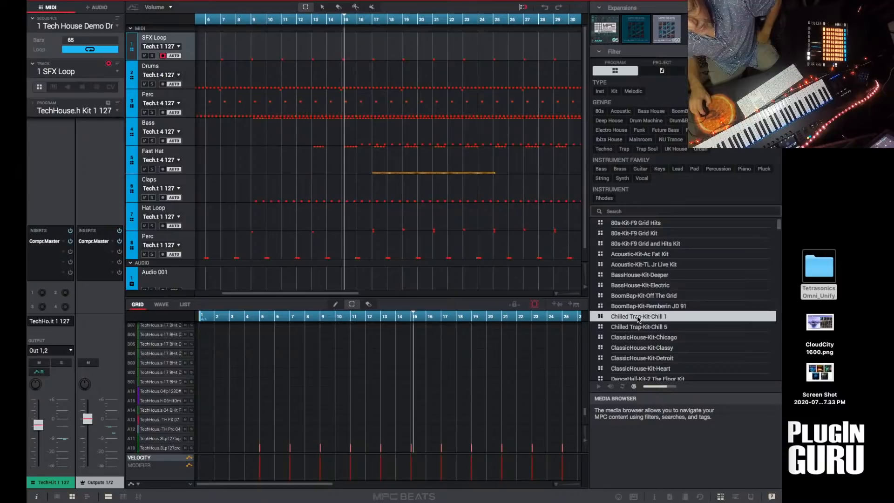
drag(645, 320, 244, 422)
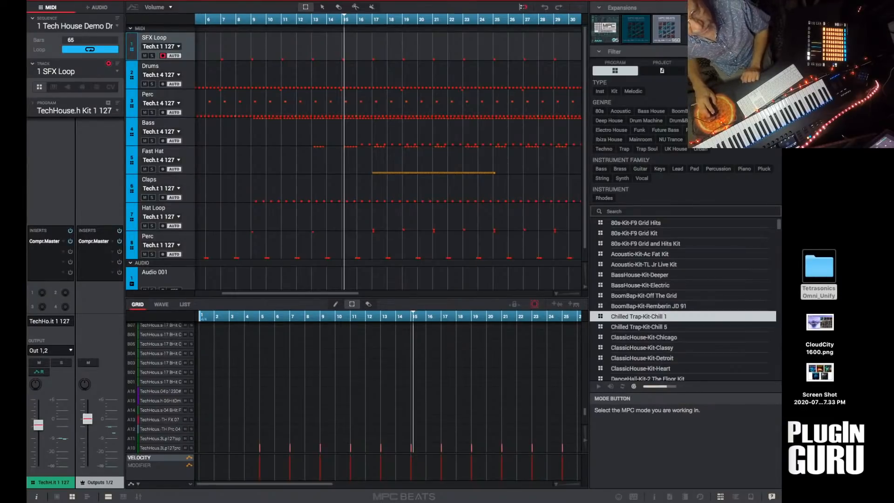
Open the MPC Software 2 web page, examine its buy, rent-to-own and subscribe options and expansion packs, and return to MPC Beats
click(33, 0)
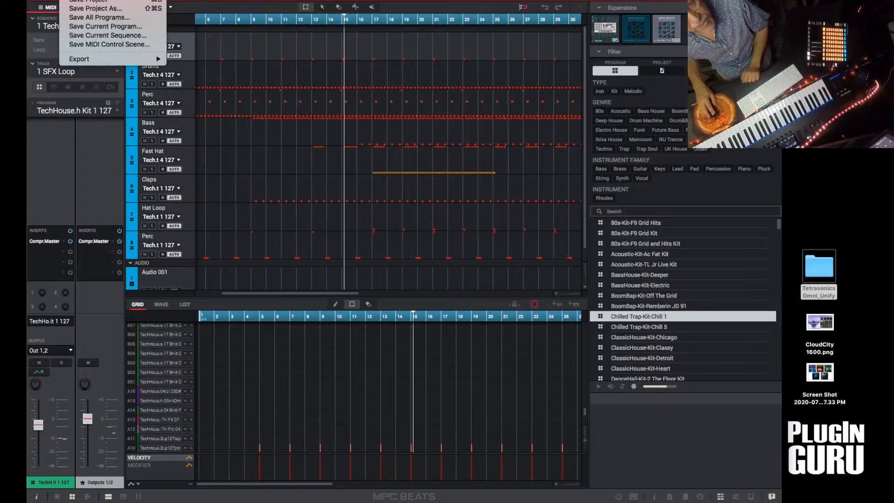
click(66, 1)
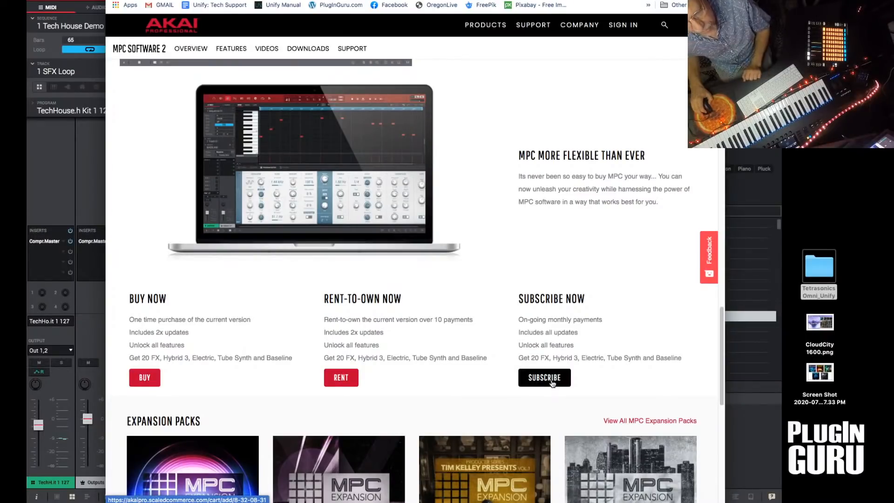
scroll(551, 381, down, 2)
scroll(549, 375, down, 3)
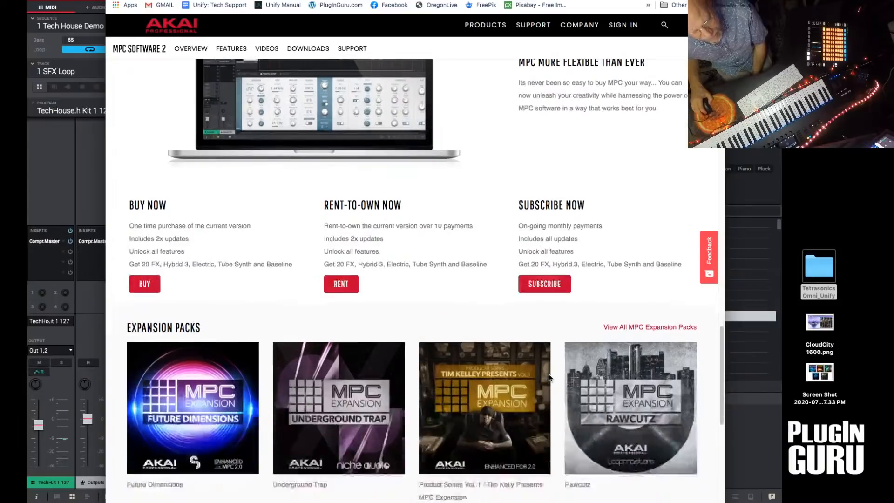
scroll(548, 373, up, 6)
scroll(548, 373, down, 5)
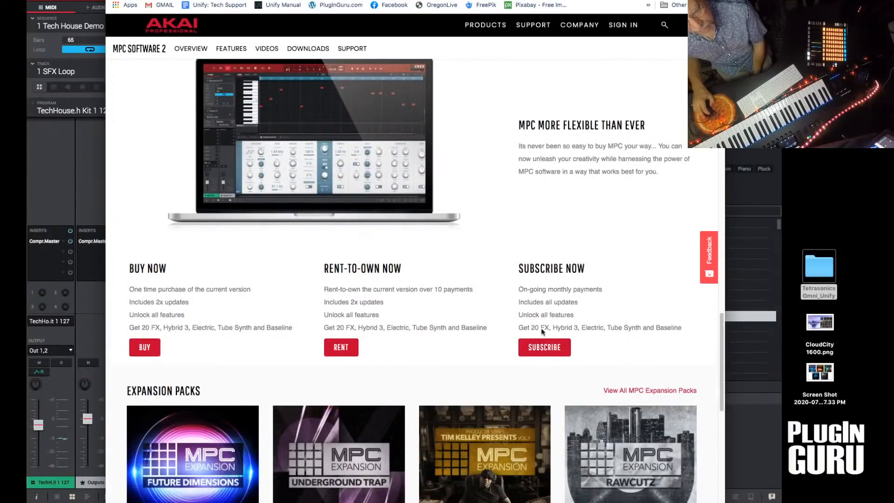
scroll(404, 260, up, 1)
scroll(405, 262, down, 1)
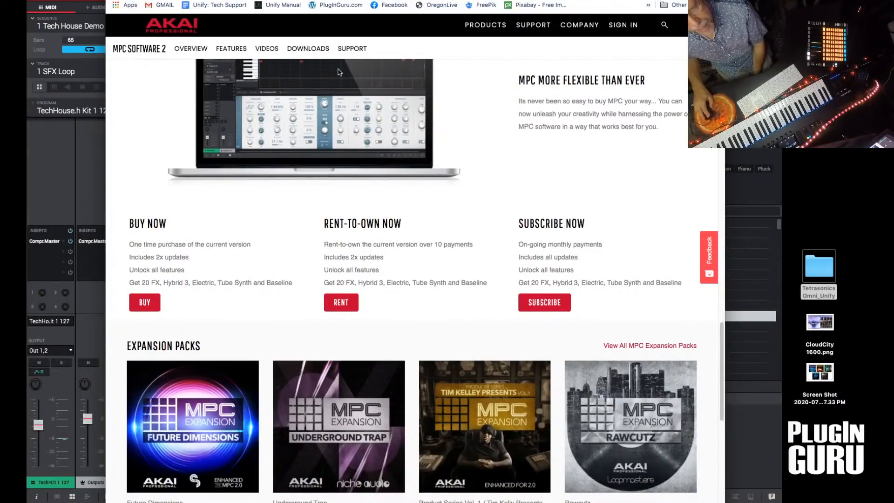
scroll(339, 37, up, 4)
drag(340, 2, 893, 72)
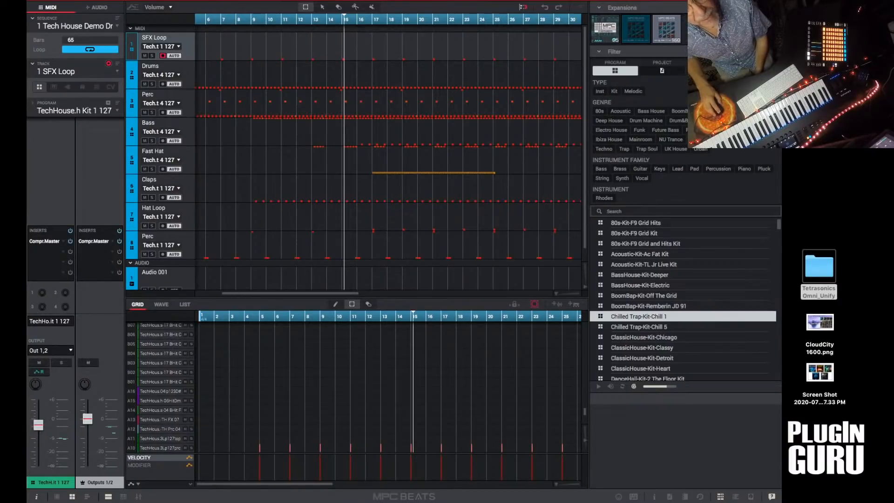
Select the Bass track and set its program to none
click(271, 1)
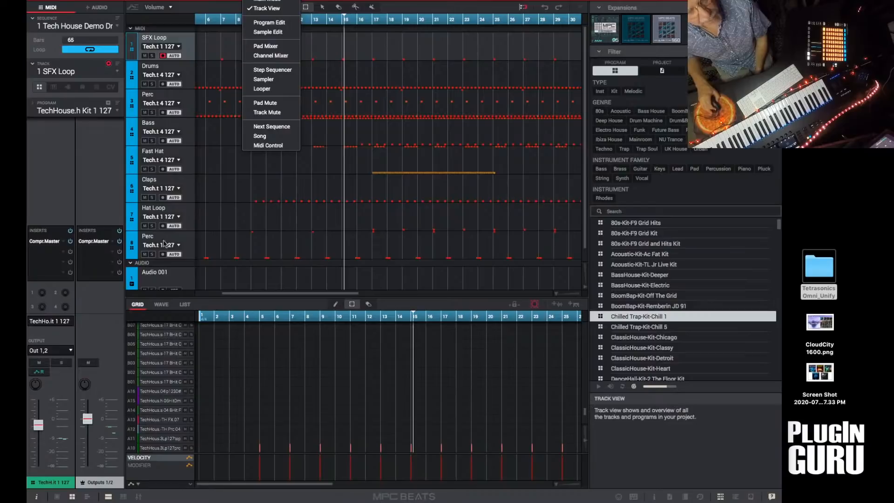
click(161, 217)
click(212, 181)
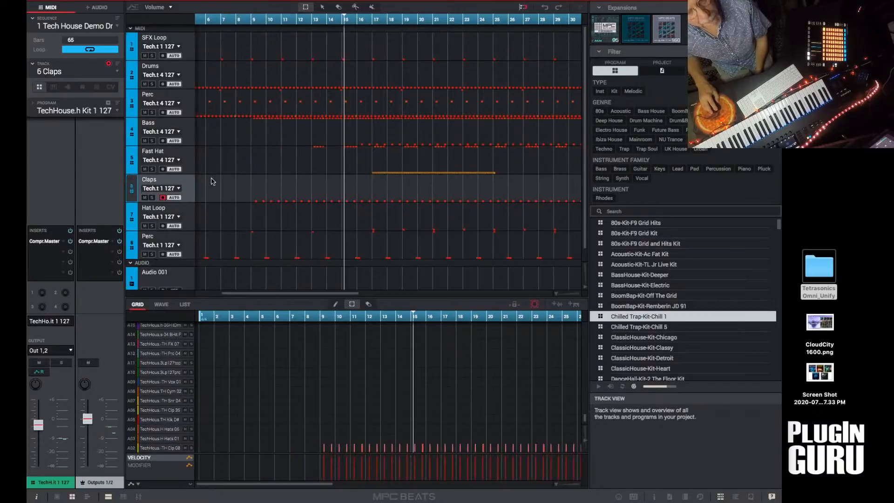
click(159, 129)
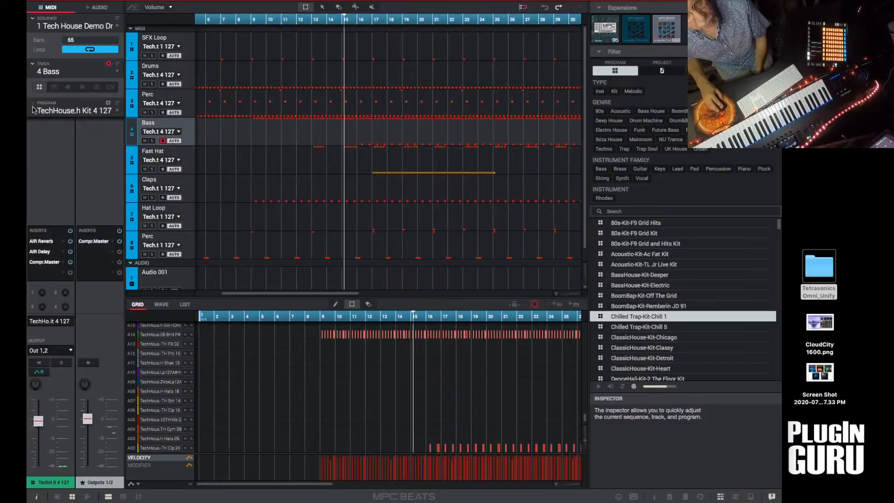
click(114, 111)
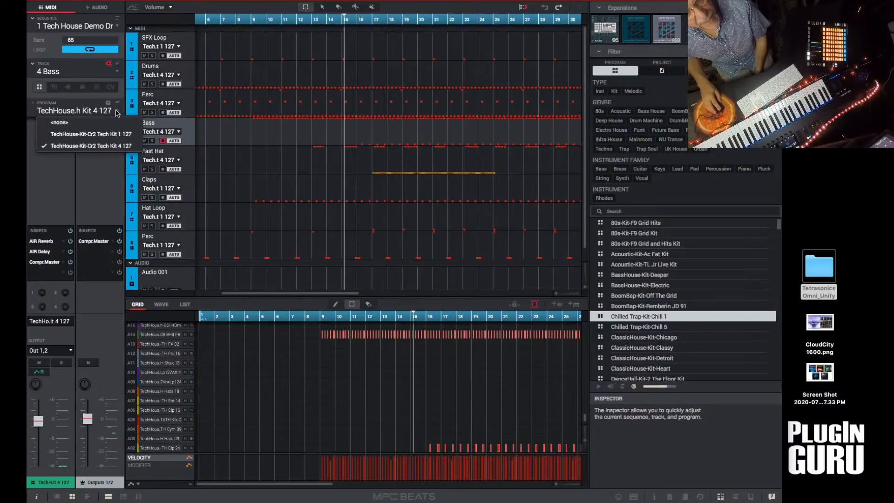
click(51, 122)
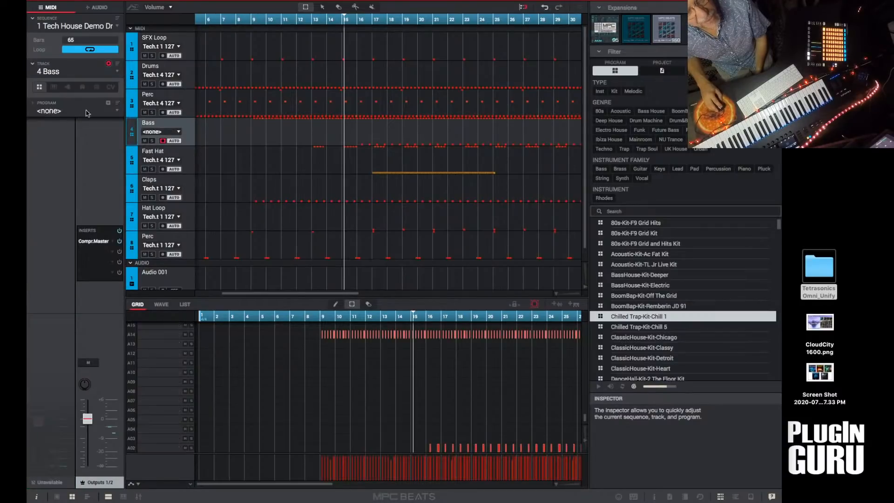
Add a new program to the Bass track, and assign TechHouse-Kit-Cr2 Tech Kit 1 127 to the track instead
click(108, 103)
click(77, 112)
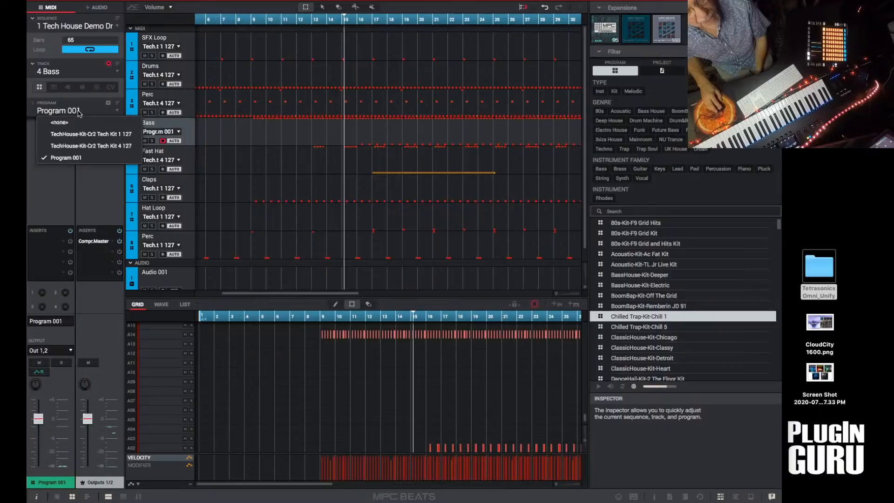
click(84, 135)
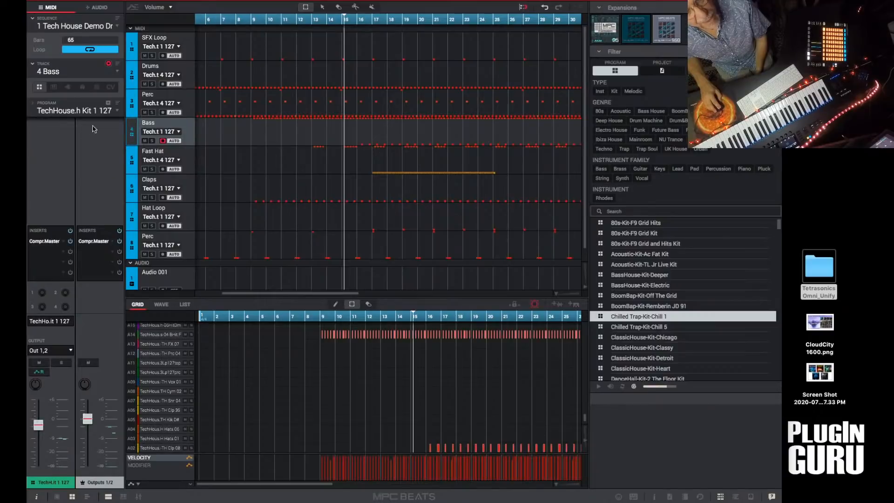
click(118, 104)
click(117, 104)
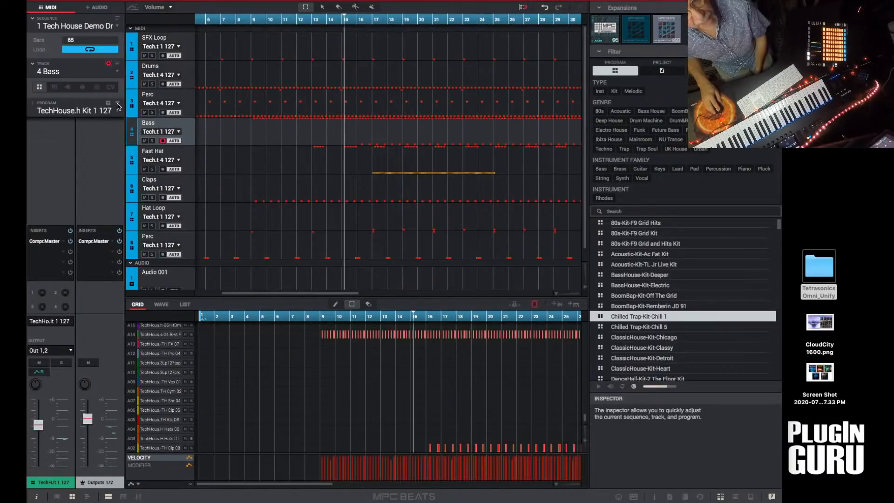
Change the Bass track to a keygroup program, and add another new program to the track
click(53, 89)
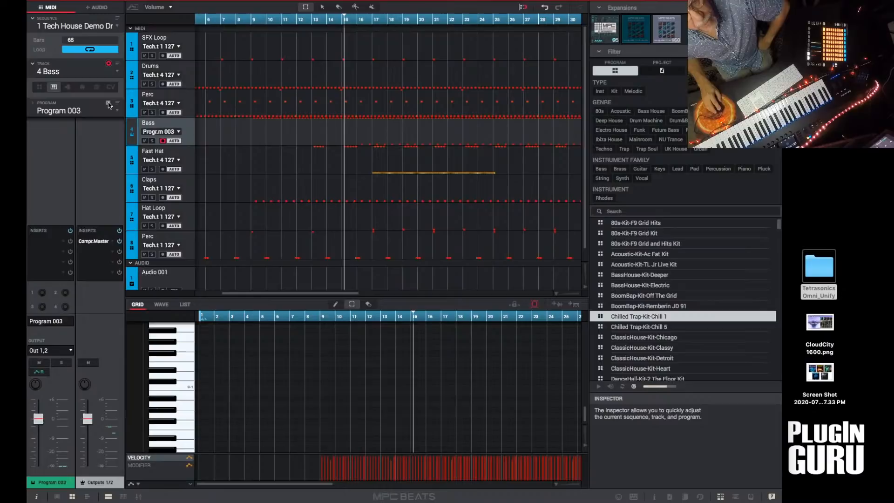
click(109, 103)
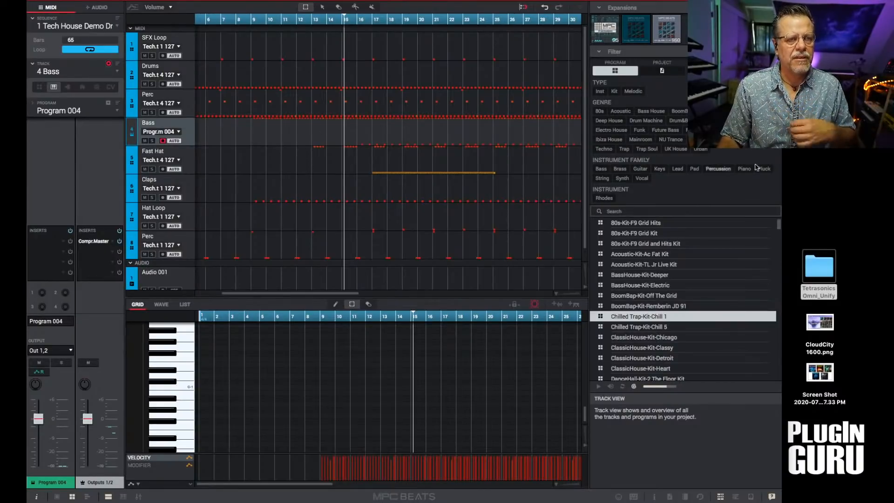
Switch to the Finder, and collapse the Akai folder listing down to the three expansion packages inside MPC > Content
alt+click(812, 168)
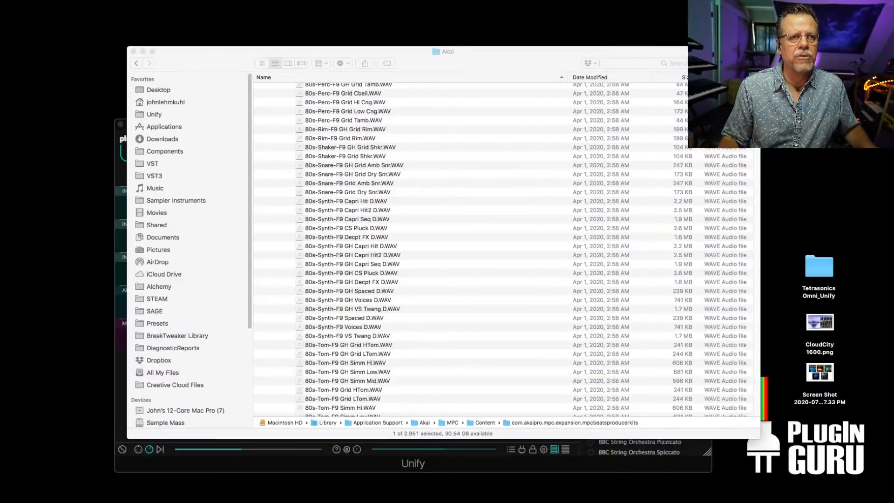
click(526, 62)
click(136, 63)
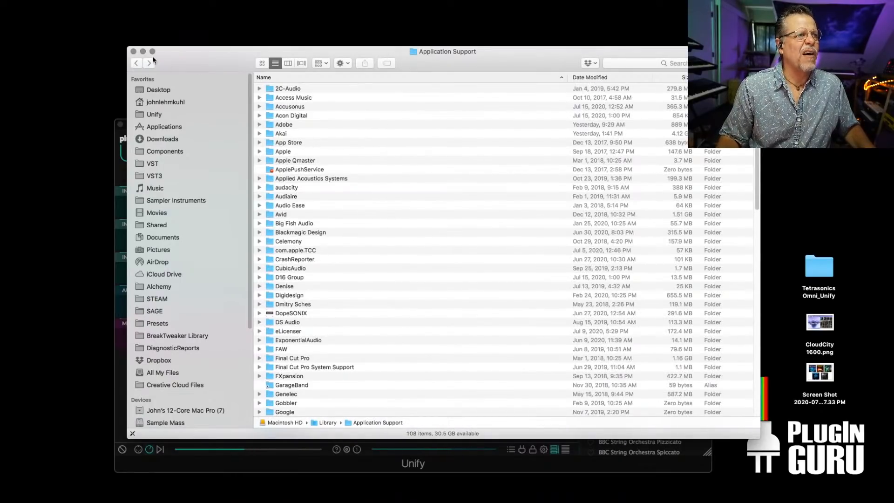
click(150, 63)
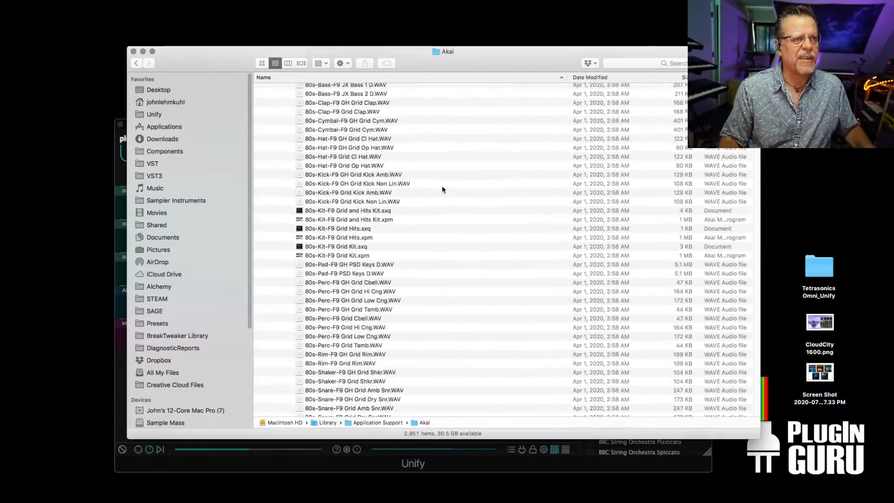
key(super+a)
key(Left)
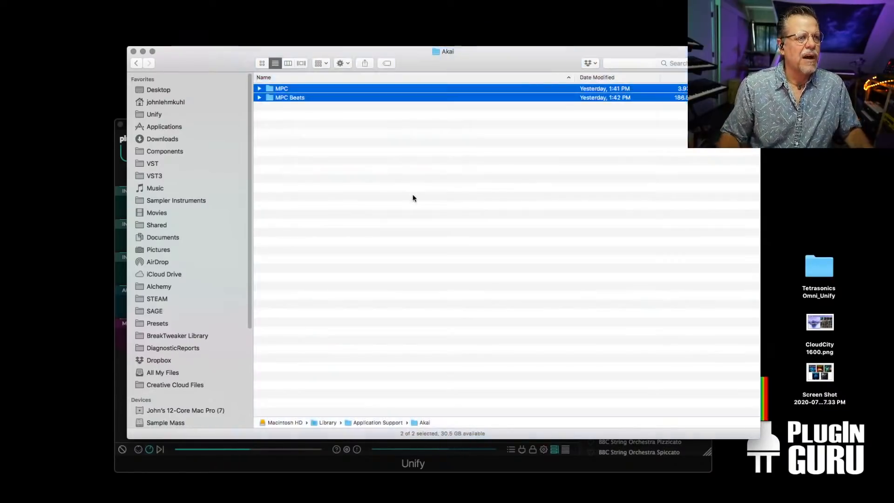
click(292, 141)
click(259, 89)
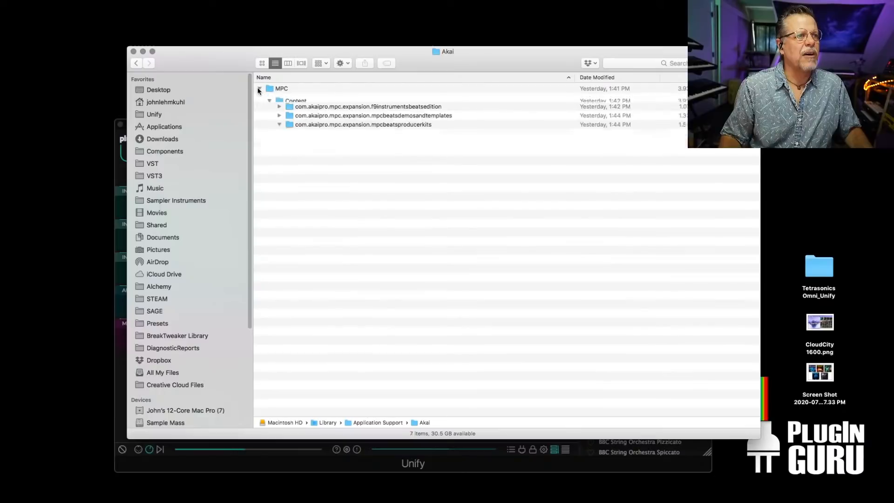
click(280, 124)
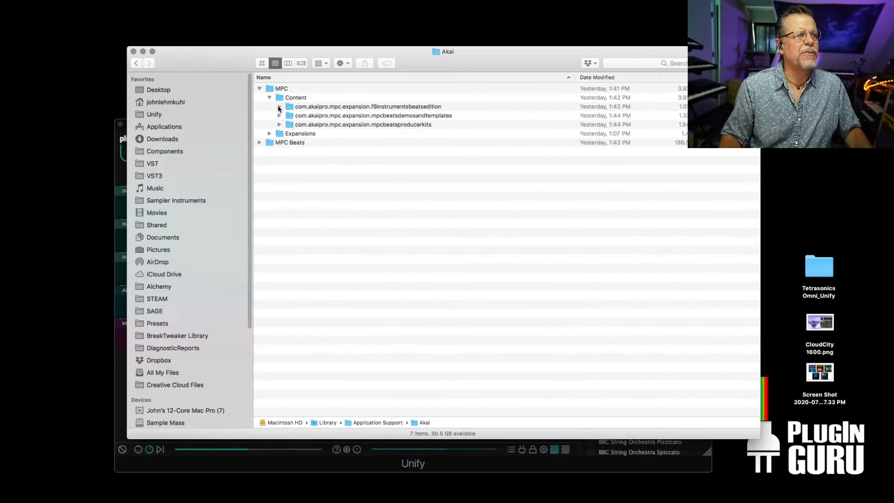
Examine the samples and programs inside the com.akaipro.mpc.expansion.f9instrumentsbeatsedition folder, and collapse it again
click(278, 107)
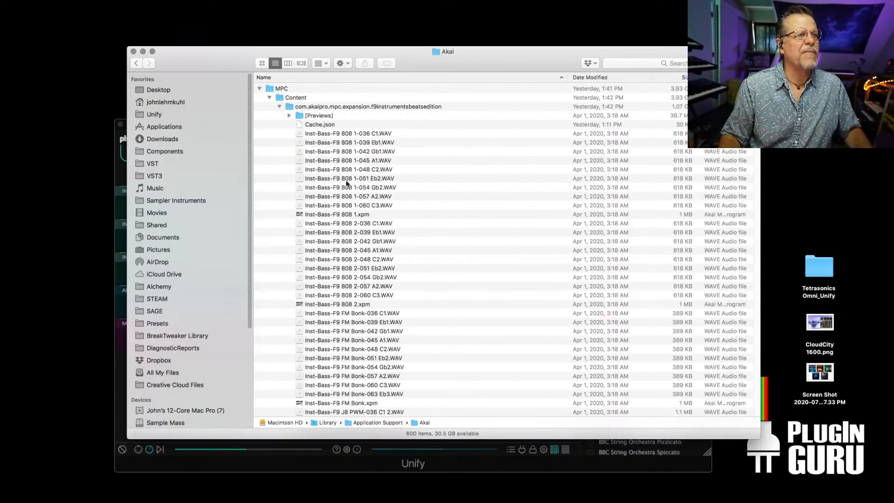
scroll(349, 195, down, 15)
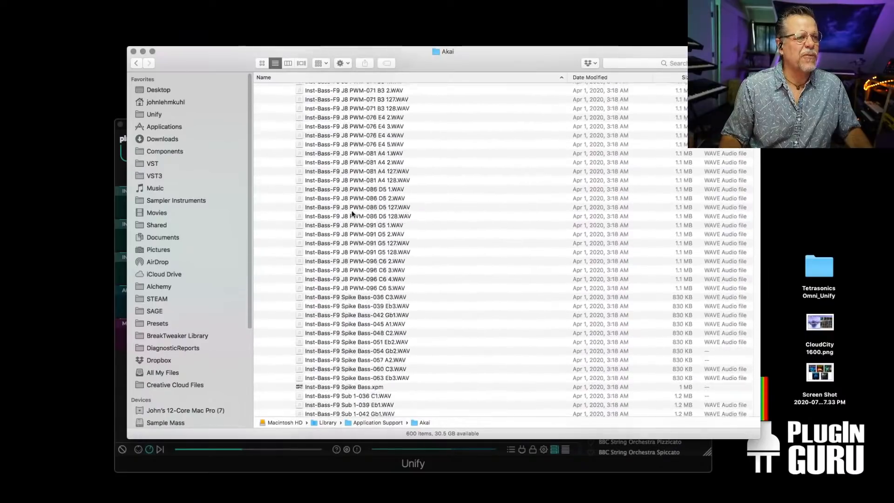
scroll(352, 213, down, 20)
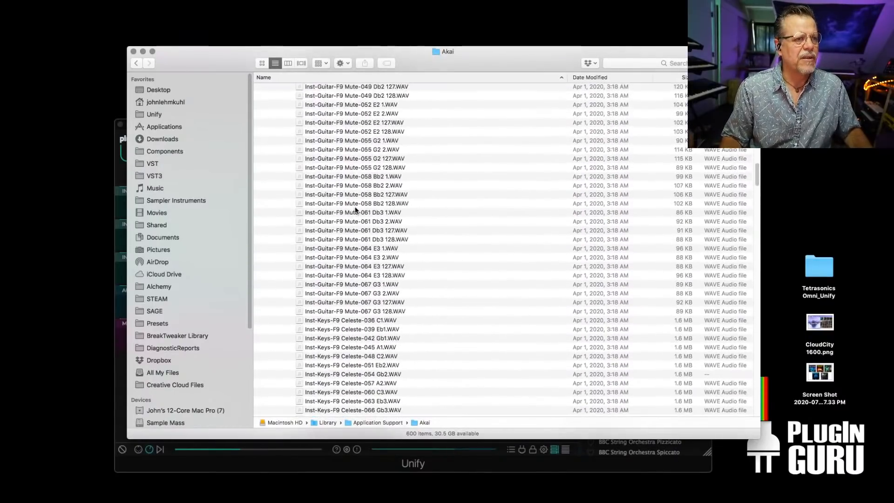
scroll(355, 206, up, 10)
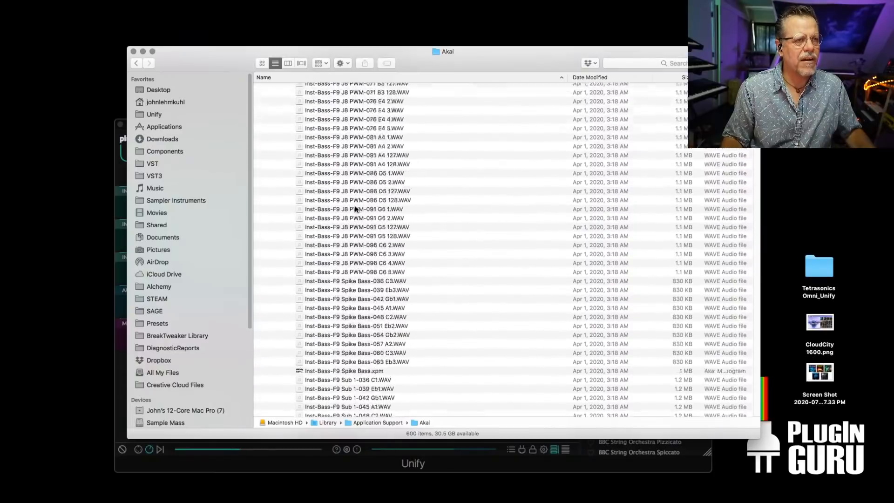
scroll(355, 209, up, 15)
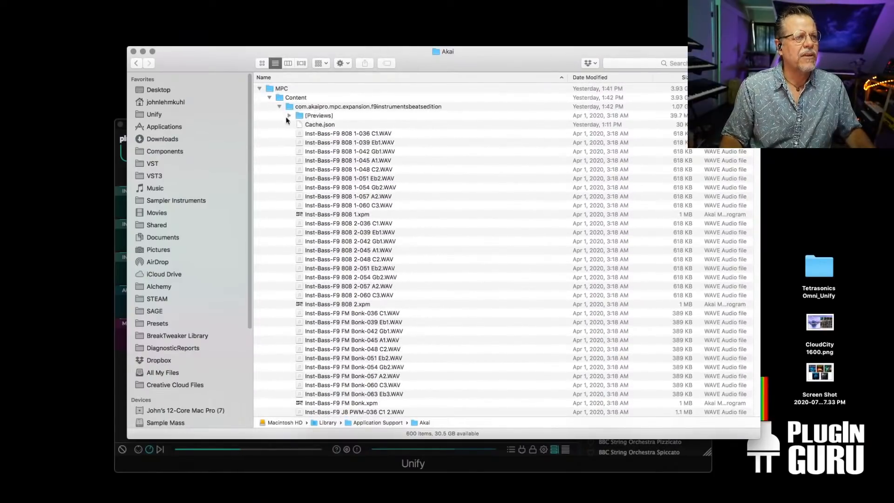
click(280, 107)
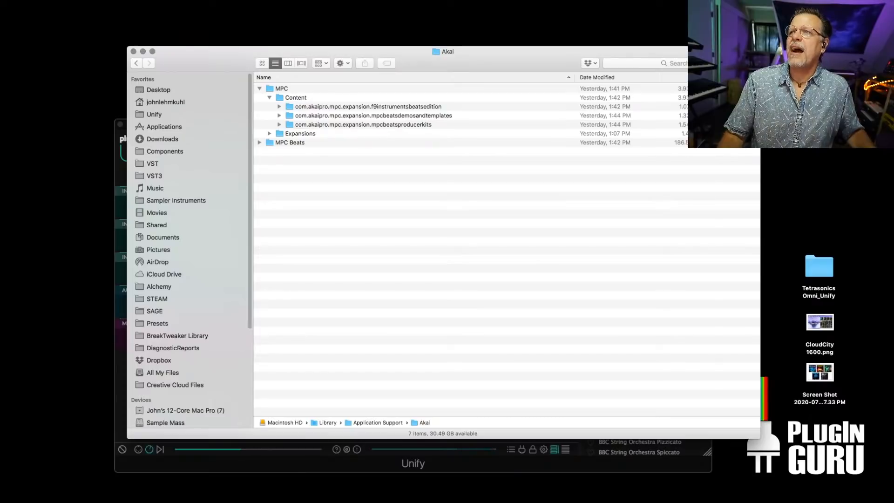
Look through the akaipro.com home page in Chrome, dismissing the newsletter sign-up, and put away the browser and Akai folder windows
drag(893, 100, 359, 0)
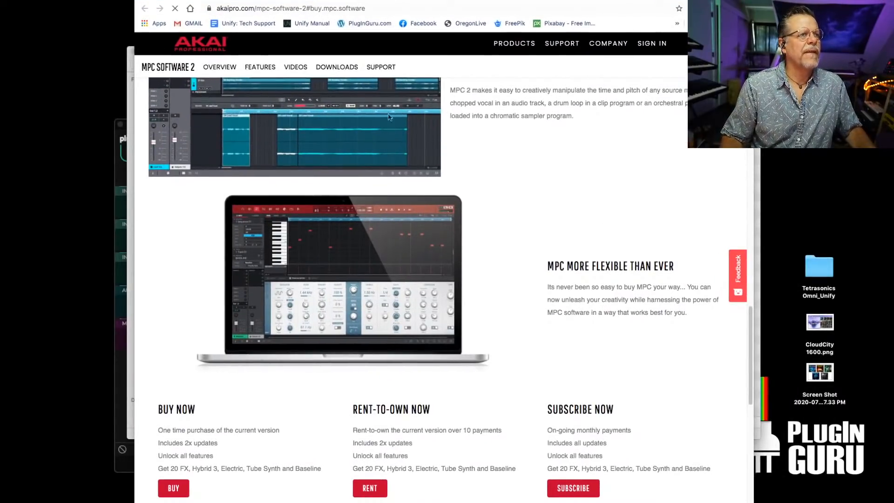
scroll(566, 252, down, 4)
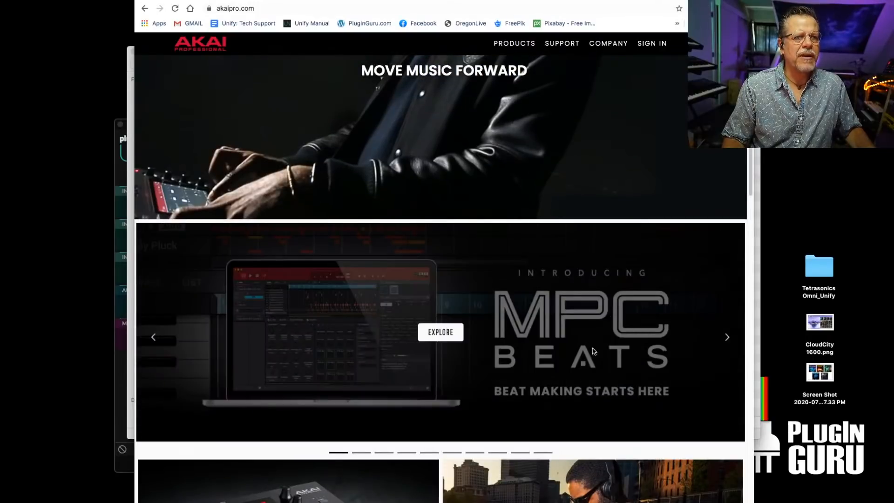
scroll(594, 344, down, 2)
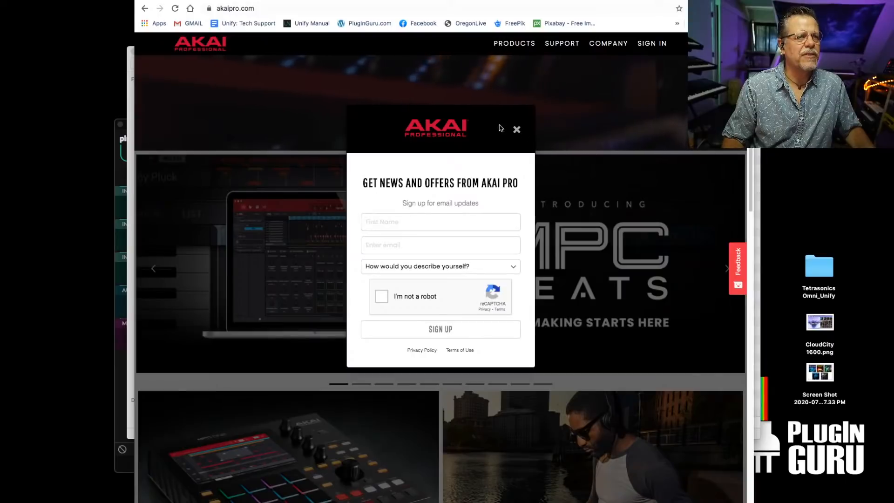
click(516, 130)
scroll(479, 249, down, 6)
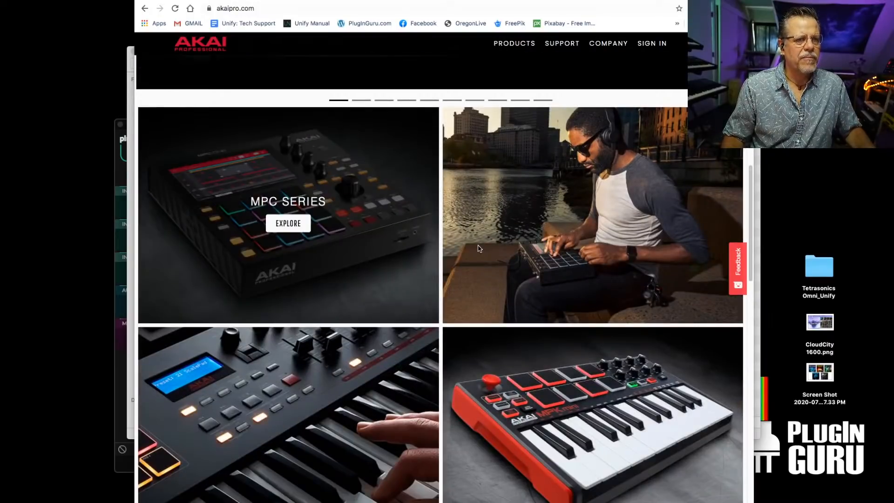
scroll(479, 248, up, 8)
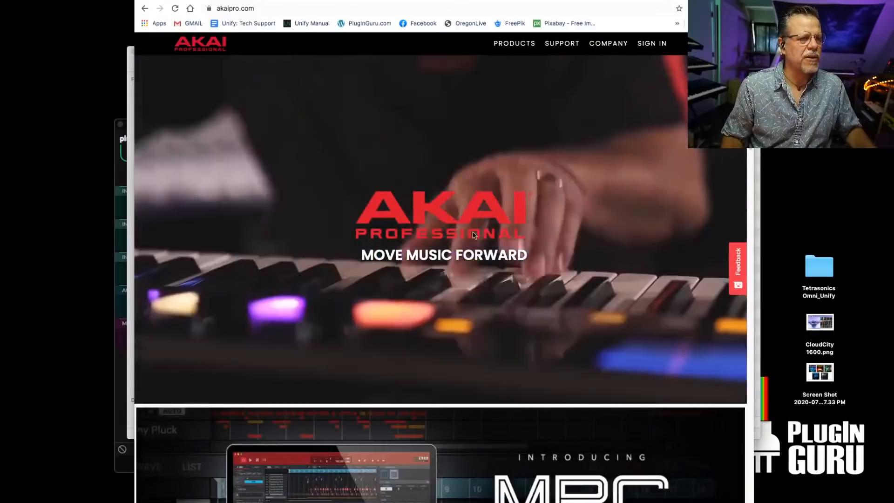
key(super+m)
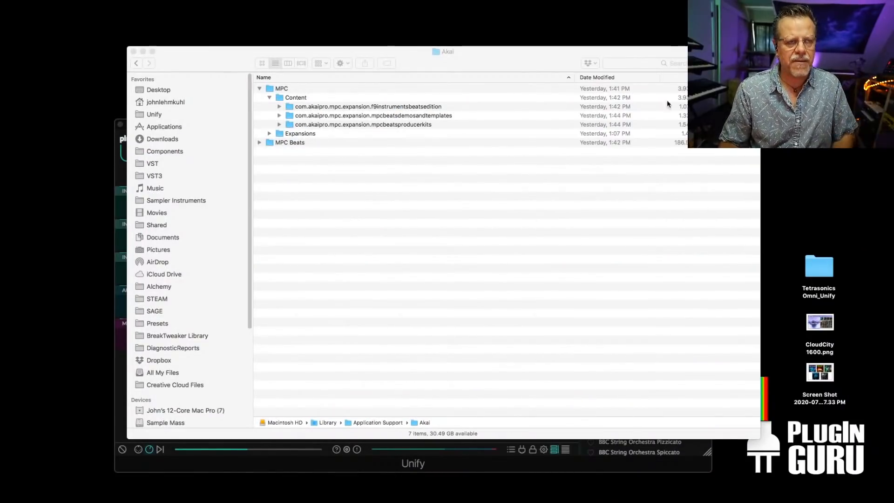
click(134, 51)
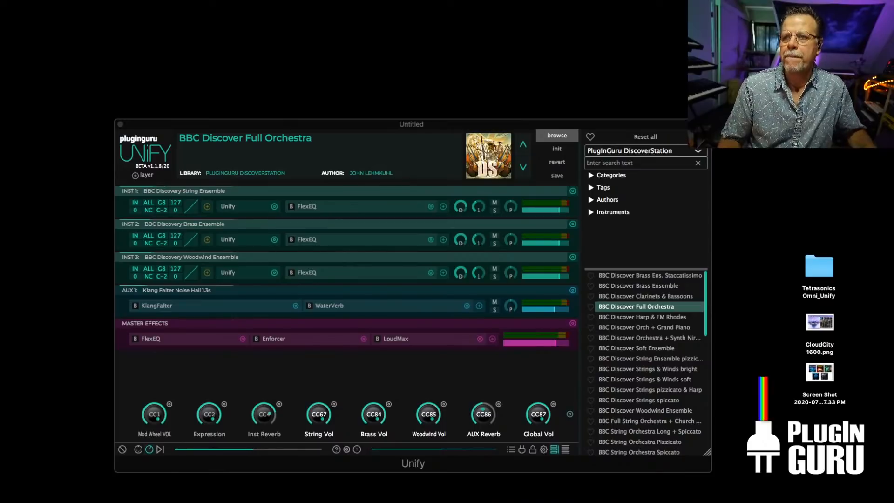
key(super+Tab)
key(super+Tab)
key(super+Tab)
key(super+Tab)
key(super+Tab)
key(super+Tab)
key(super+Tab)
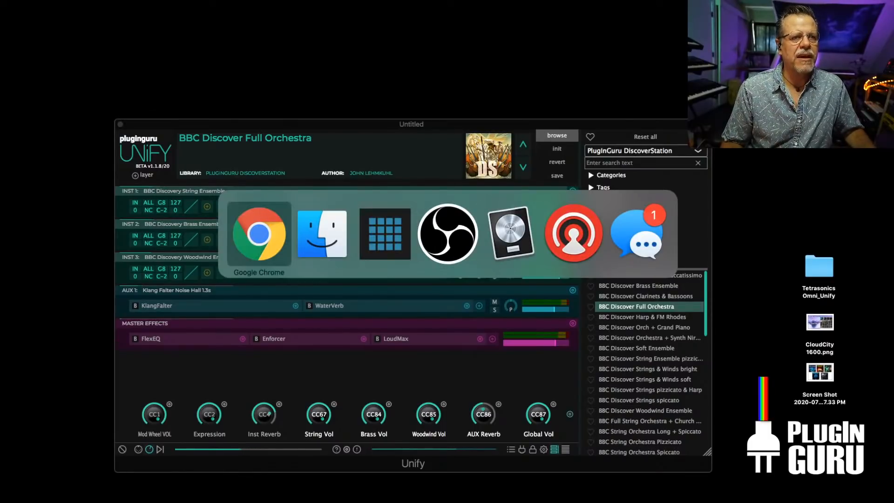
key(super+Tab)
key(super+shift+Tab)
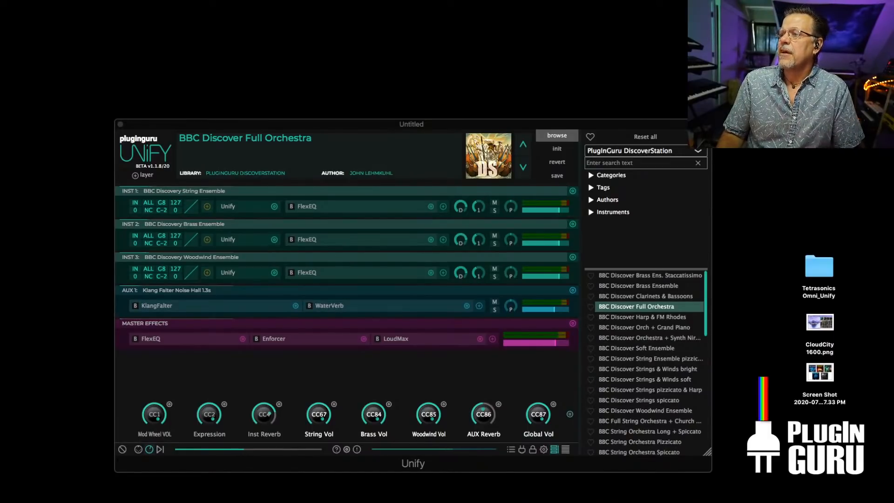
Look through the PluginGuru DiscoverStation patch list in Unify, and switch to another application
scroll(638, 344, down, 10)
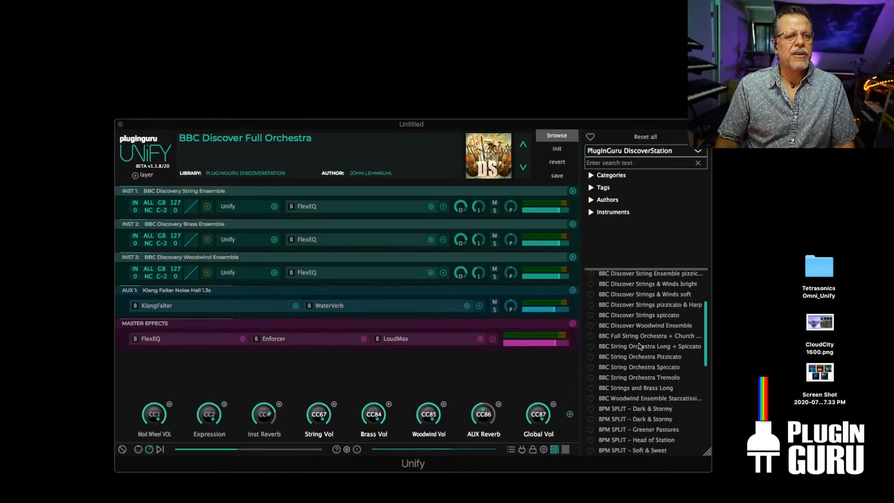
scroll(669, 329, up, 10)
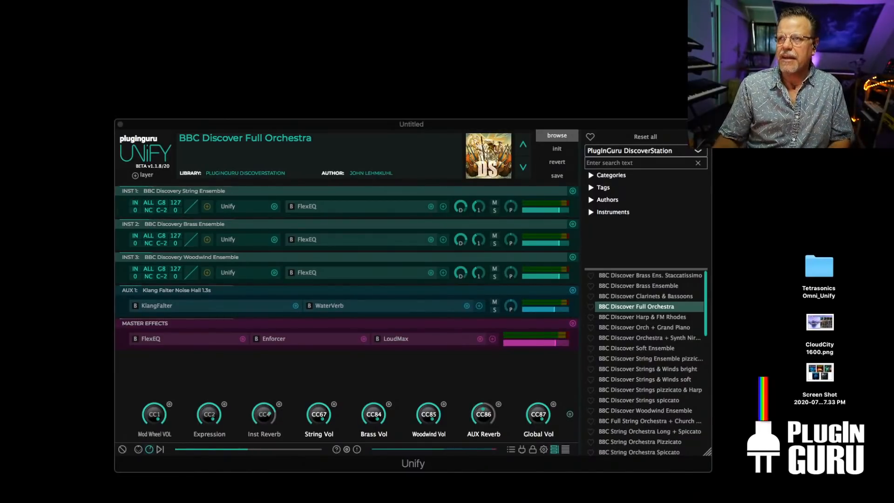
key(super+Tab)
key(super+Tab)
key(super+Tab)
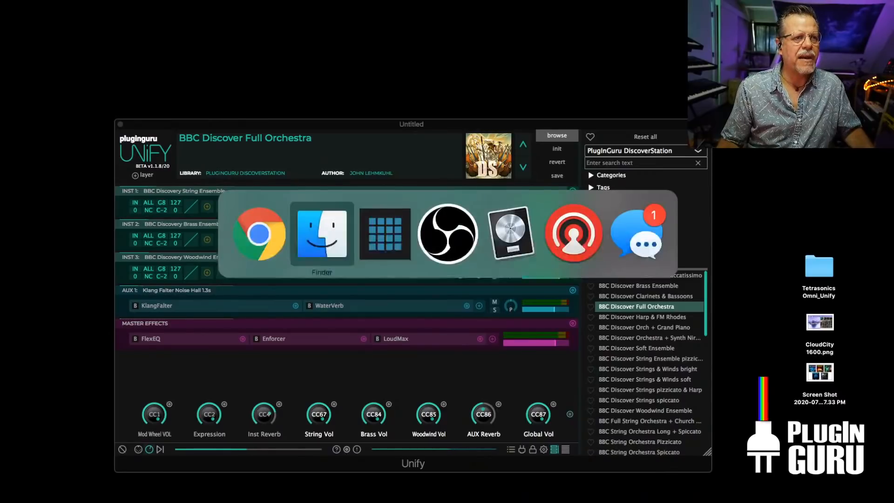